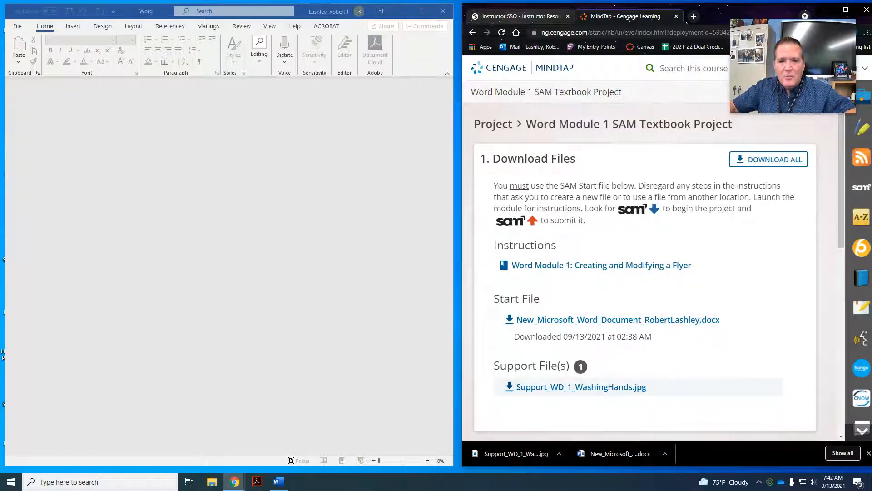
Download all files for the Word Module 1 SAM Textbook Project and open the start document in Word for editing
{"action": "left_click", "coordinate": [796, 161]}
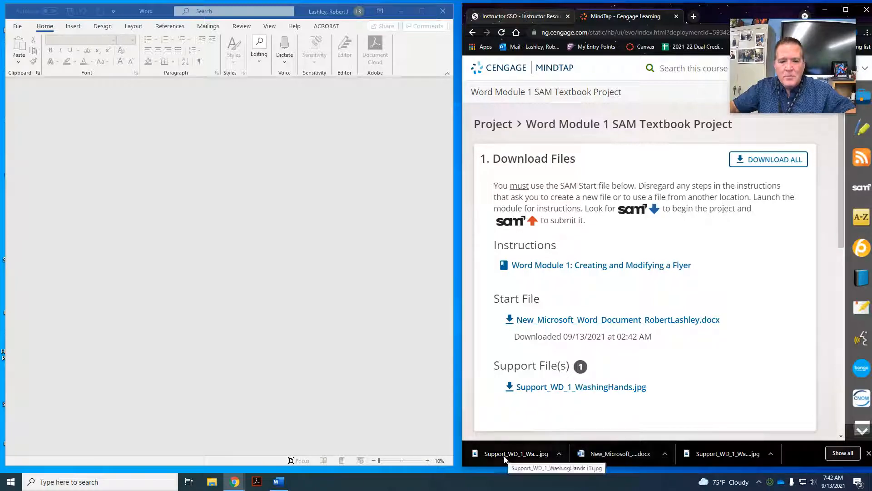
{"action": "left_click", "coordinate": [622, 456]}
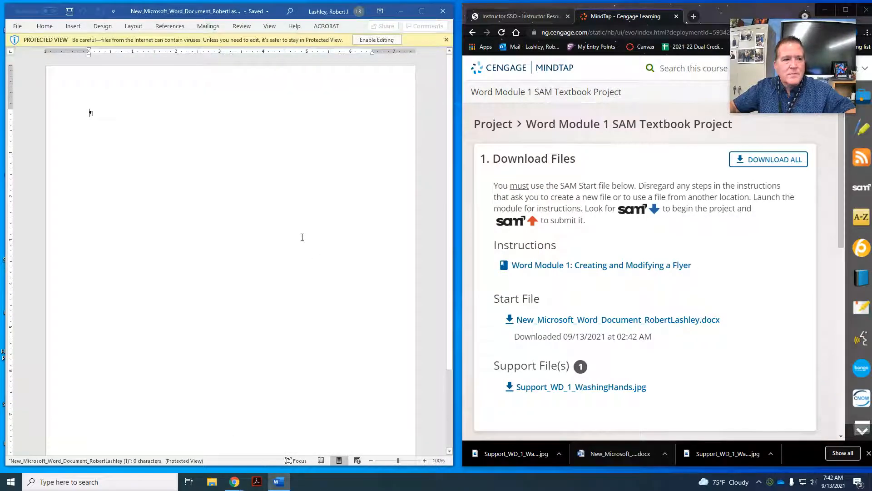
{"action": "left_click", "coordinate": [377, 40]}
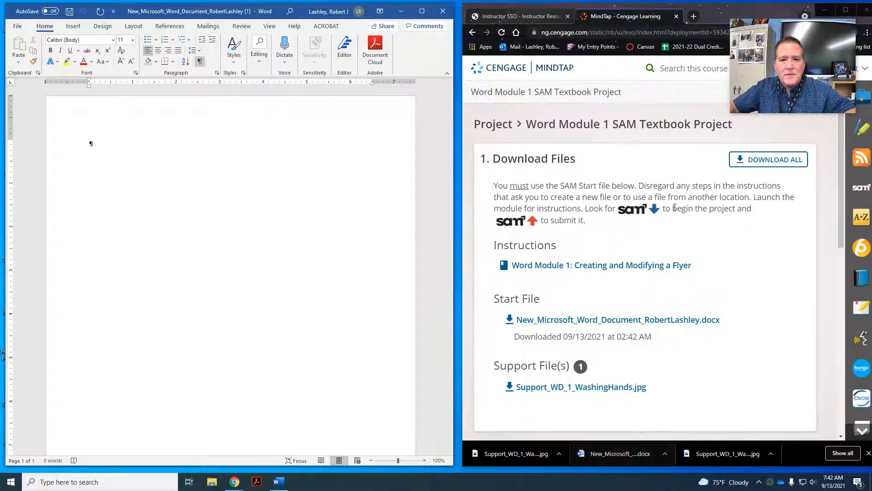
Leave the project page and open the reading "Word Module 1: Creating and Modifying a Flyer" from the course outline
{"action": "left_click", "coordinate": [675, 92]}
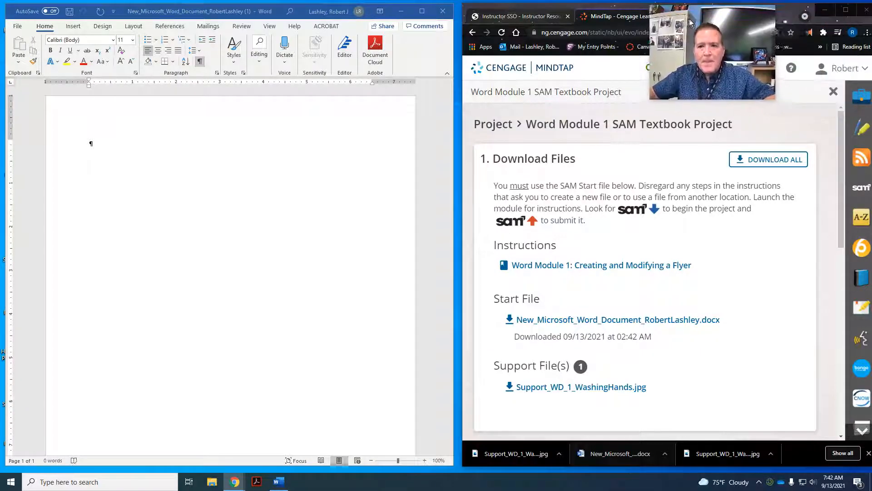
{"action": "left_click", "coordinate": [832, 93]}
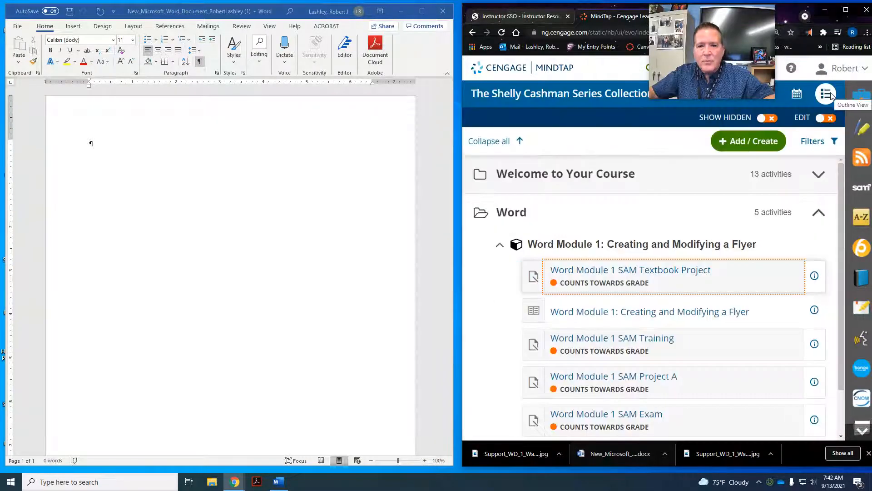
{"action": "left_click", "coordinate": [670, 317]}
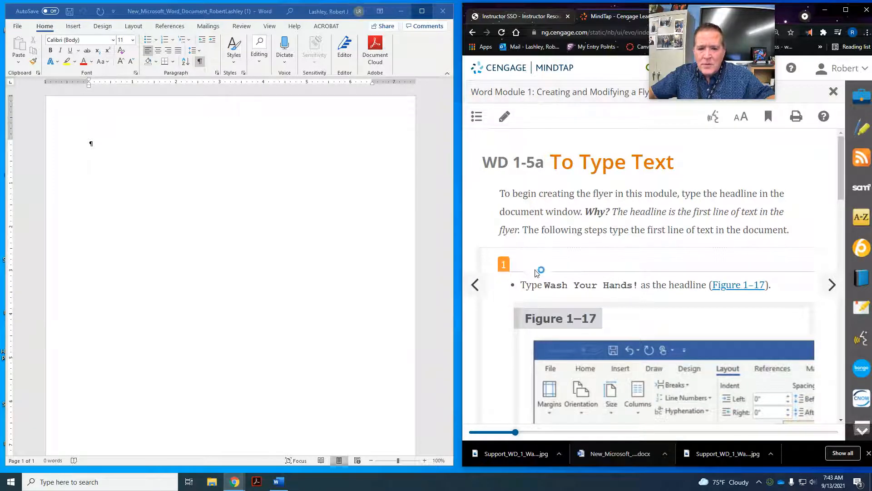
Following the To Type Text instructions, enter the headline "Wash Your Hands!" on the document's first line
{"action": "scroll", "coordinate": [598, 287], "scroll_direction": "down", "scroll_amount": 10}
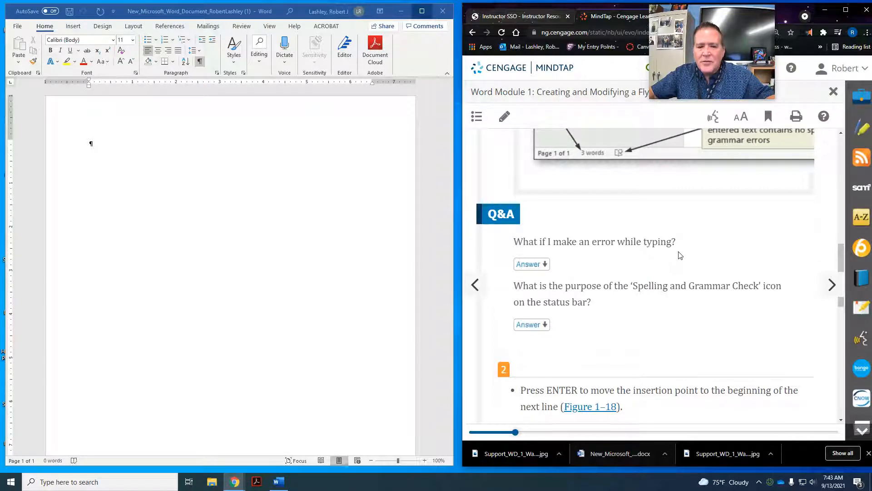
{"action": "scroll", "coordinate": [680, 256], "scroll_direction": "up", "scroll_amount": 8}
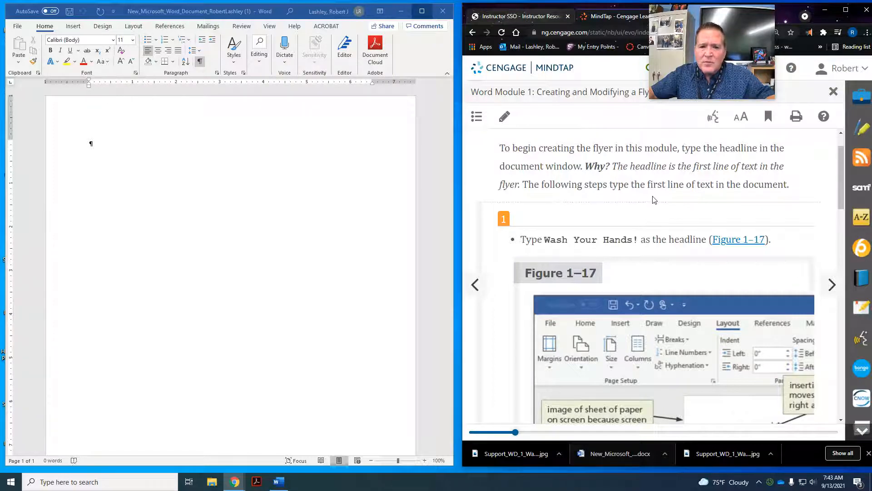
{"action": "scroll", "coordinate": [661, 201], "scroll_direction": "down", "scroll_amount": 2}
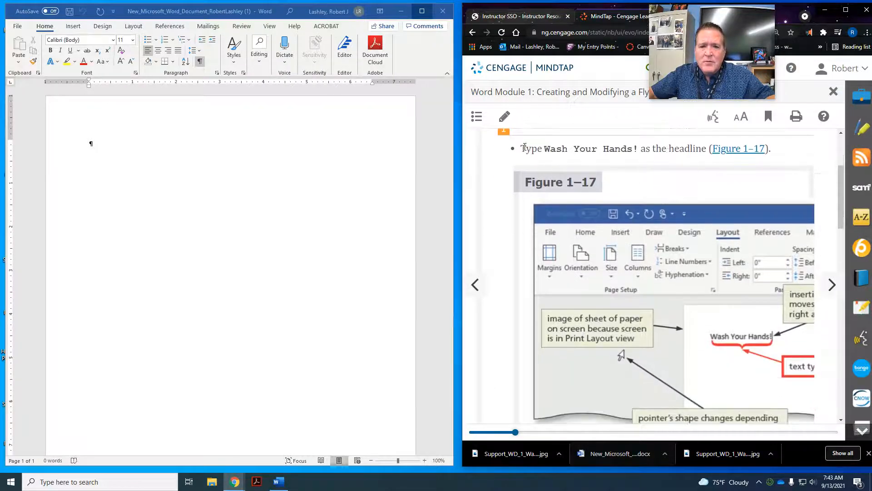
{"action": "scroll", "coordinate": [525, 147], "scroll_direction": "up", "scroll_amount": 1}
{"action": "left_click", "coordinate": [128, 147]}
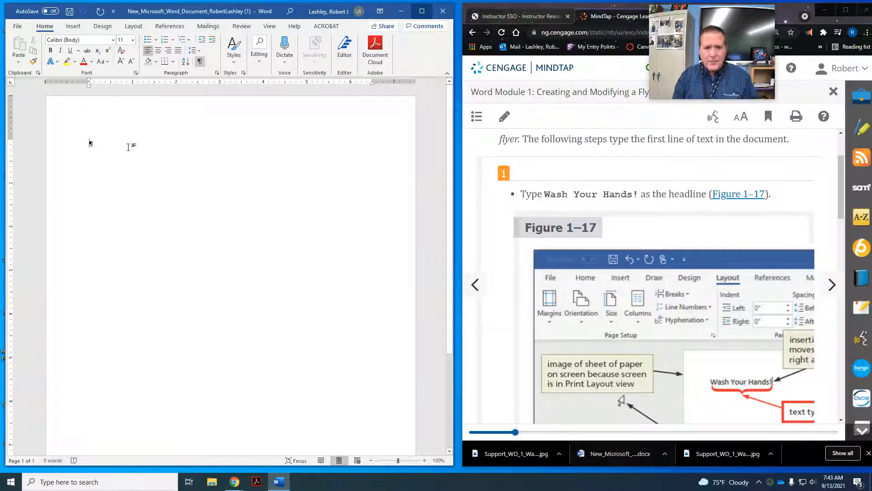
{"action": "type", "text": "Wash Y"}
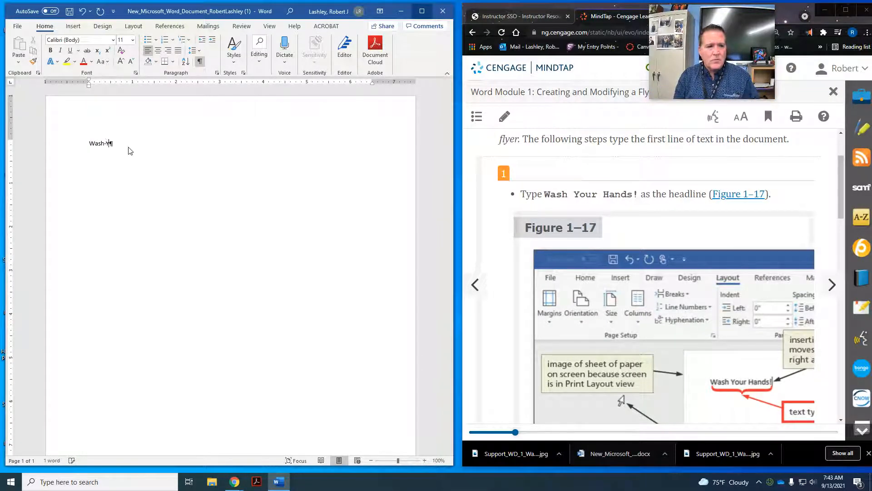
{"action": "type", "text": "our Hands"}
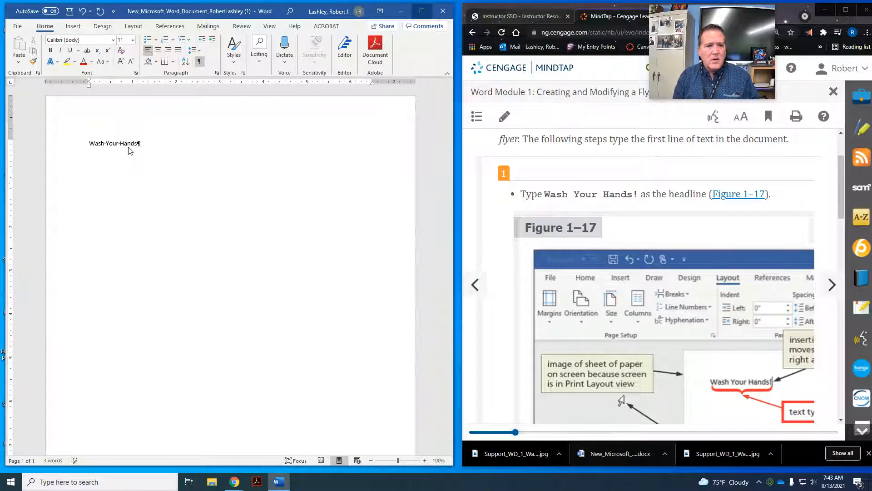
{"action": "type", "text": "!"}
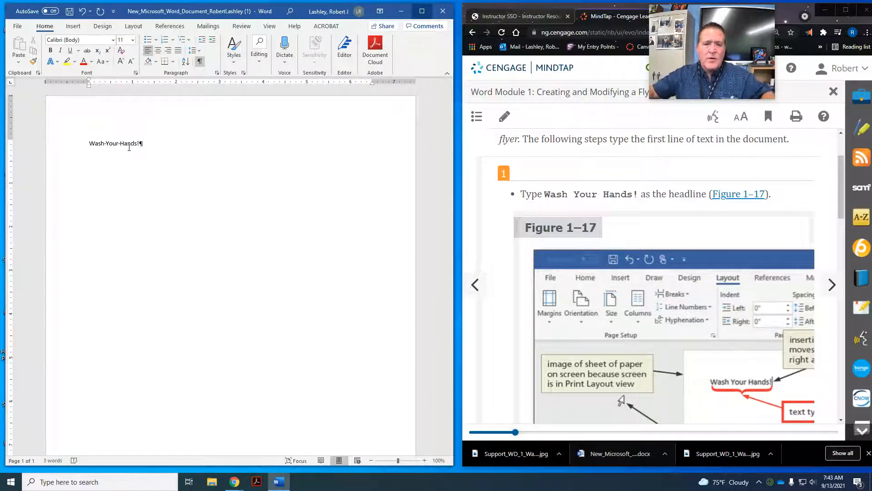
Start a new paragraph below the headline and turn off the display of formatting marks
{"action": "scroll", "coordinate": [596, 298], "scroll_direction": "down", "scroll_amount": 2}
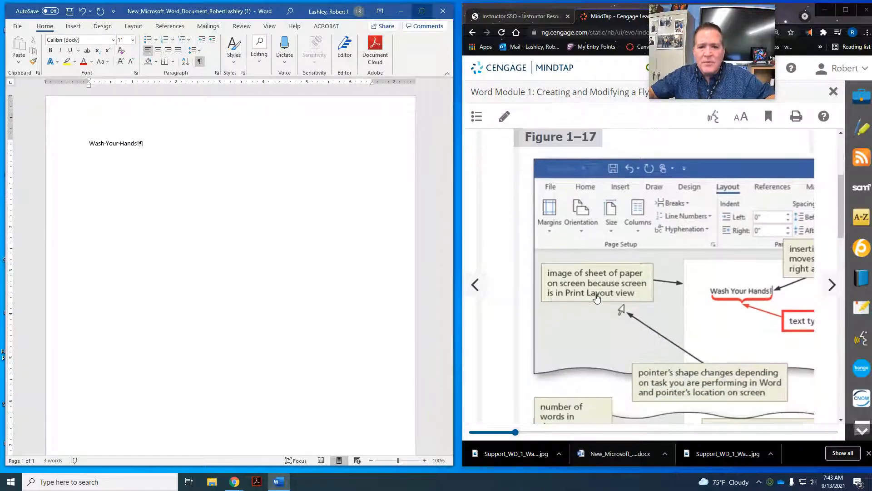
{"action": "scroll", "coordinate": [597, 298], "scroll_direction": "down", "scroll_amount": 3}
{"action": "scroll", "coordinate": [597, 297], "scroll_direction": "up", "scroll_amount": 2}
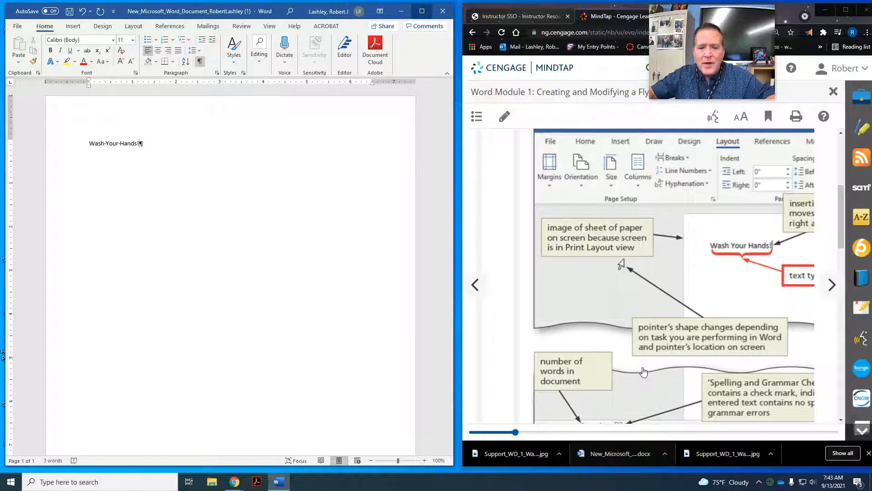
{"action": "scroll", "coordinate": [693, 310], "scroll_direction": "down", "scroll_amount": 5}
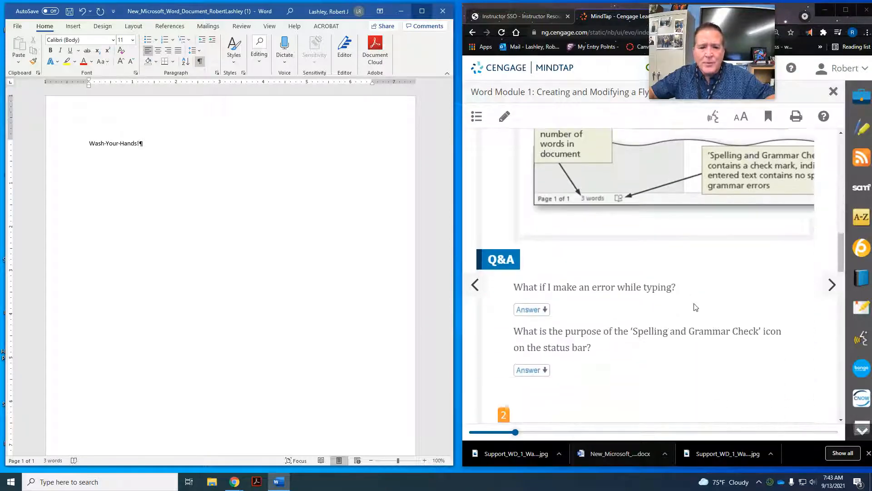
{"action": "scroll", "coordinate": [695, 307], "scroll_direction": "down", "scroll_amount": 4}
{"action": "scroll", "coordinate": [693, 305], "scroll_direction": "down", "scroll_amount": 1}
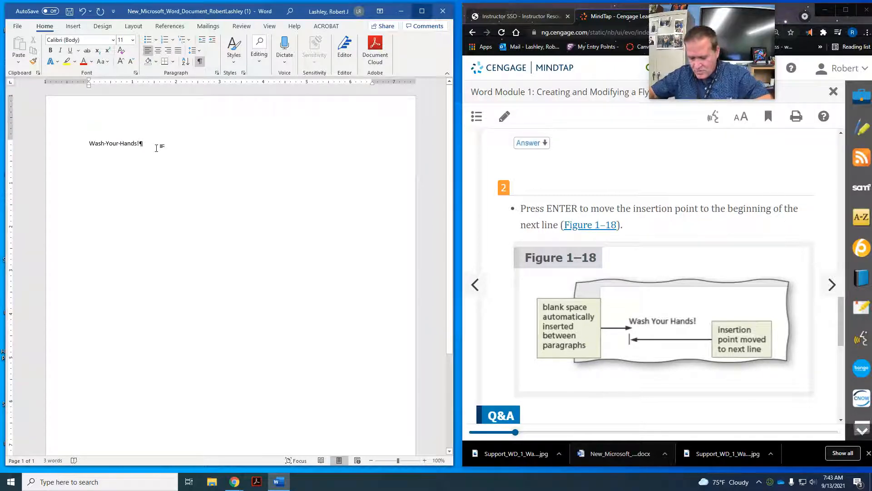
{"action": "key", "text": "Return"}
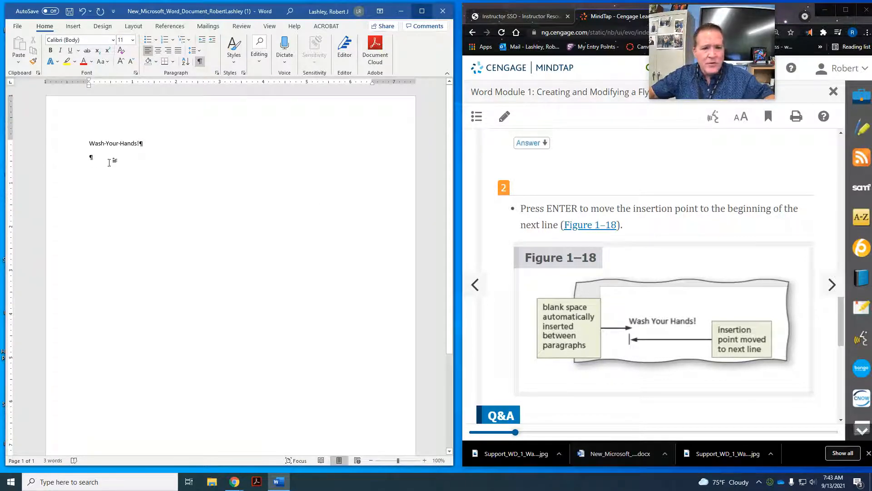
{"action": "left_click", "coordinate": [199, 65]}
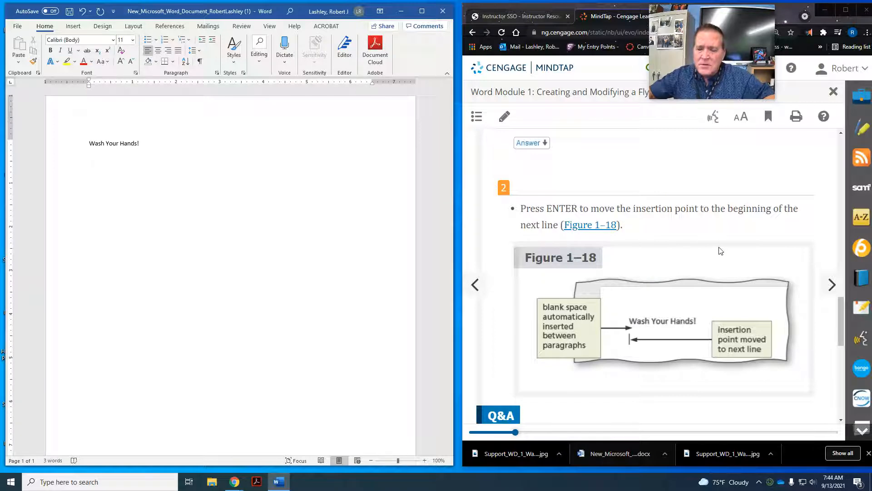
Advance the textbook to section WD 1-5b, "To Change the Zoom to Page Width"
{"action": "scroll", "coordinate": [722, 254], "scroll_direction": "down", "scroll_amount": 2}
{"action": "scroll", "coordinate": [719, 250], "scroll_direction": "down", "scroll_amount": 4}
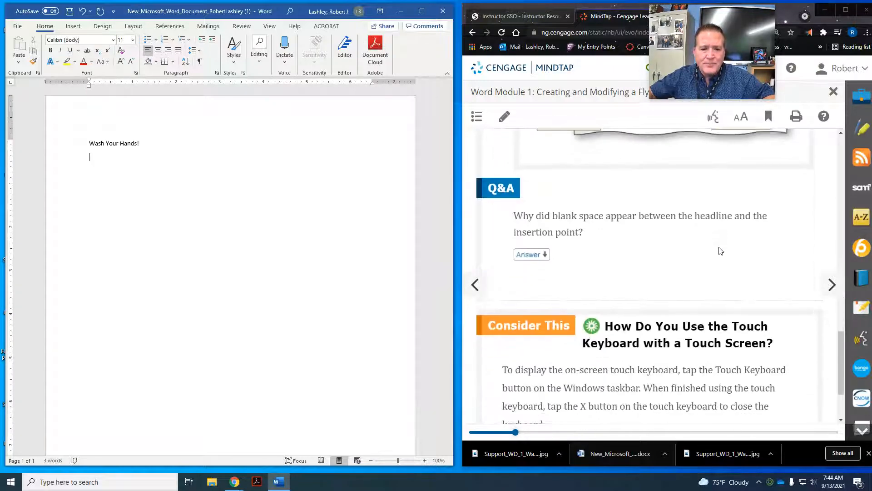
{"action": "scroll", "coordinate": [720, 250], "scroll_direction": "down", "scroll_amount": 3}
{"action": "left_click", "coordinate": [832, 285]}
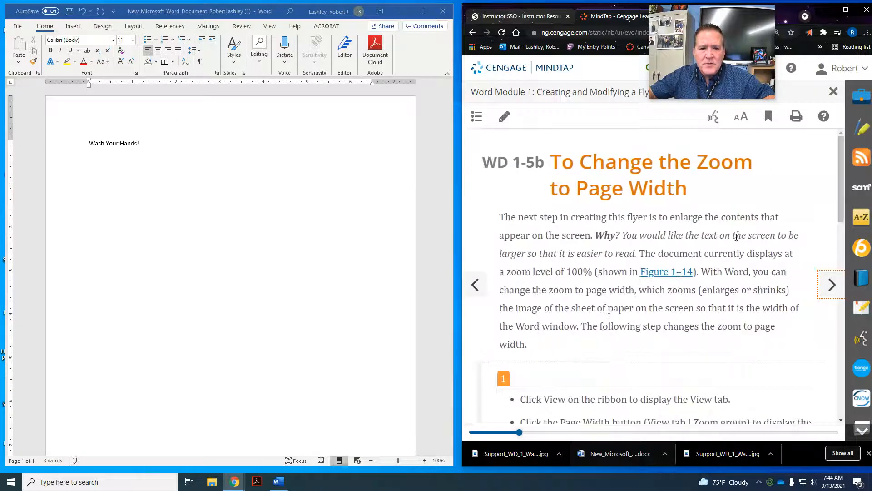
Following the textbook's first step, set the document's zoom to Page Width
{"action": "scroll", "coordinate": [641, 206], "scroll_direction": "down", "scroll_amount": 1}
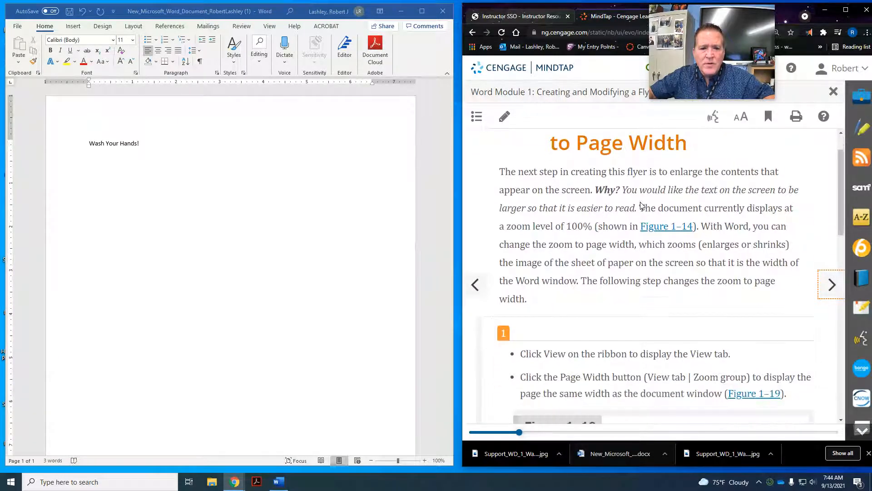
{"action": "scroll", "coordinate": [641, 206], "scroll_direction": "down", "scroll_amount": 2}
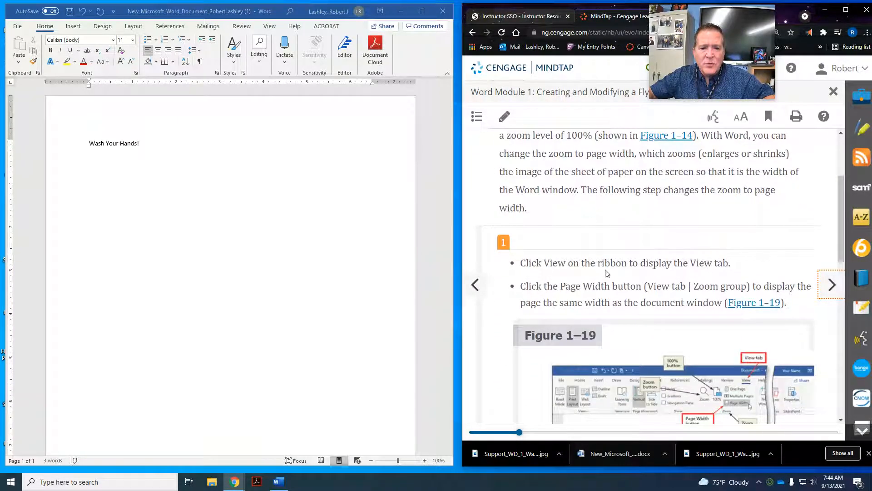
{"action": "scroll", "coordinate": [609, 272], "scroll_direction": "down", "scroll_amount": 1}
{"action": "scroll", "coordinate": [613, 272], "scroll_direction": "down", "scroll_amount": 1}
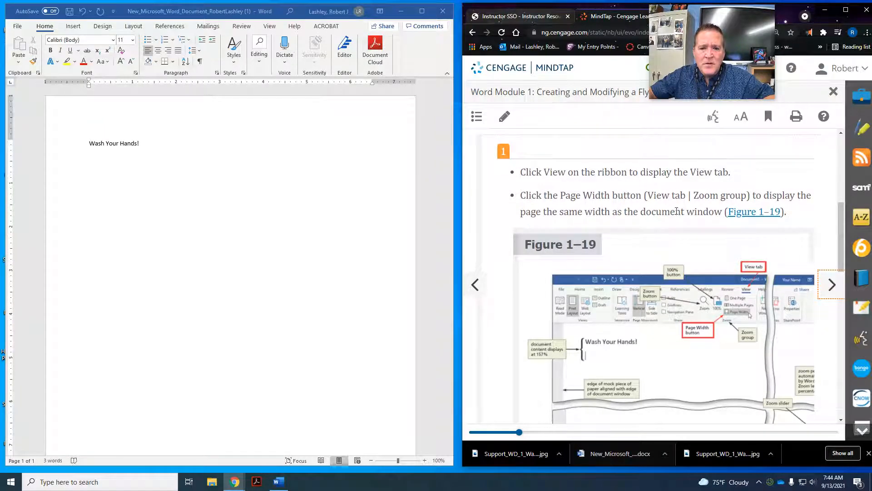
{"action": "scroll", "coordinate": [677, 211], "scroll_direction": "down", "scroll_amount": 1}
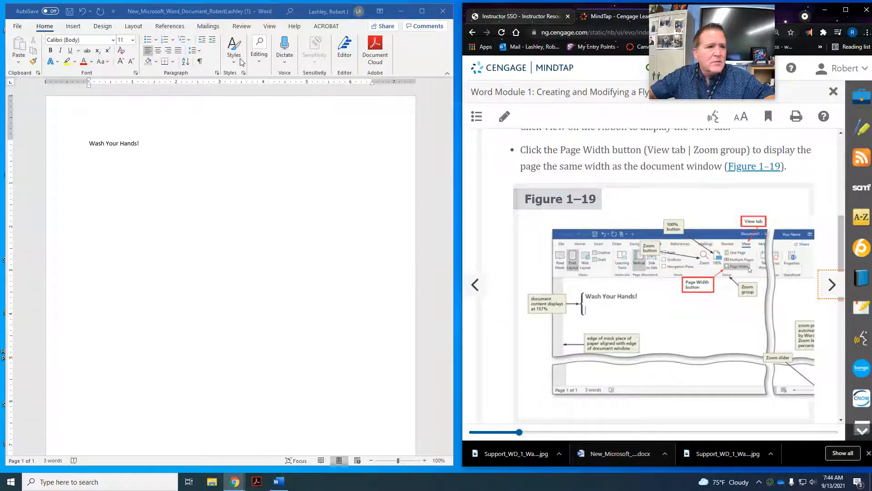
{"action": "left_click", "coordinate": [273, 26]}
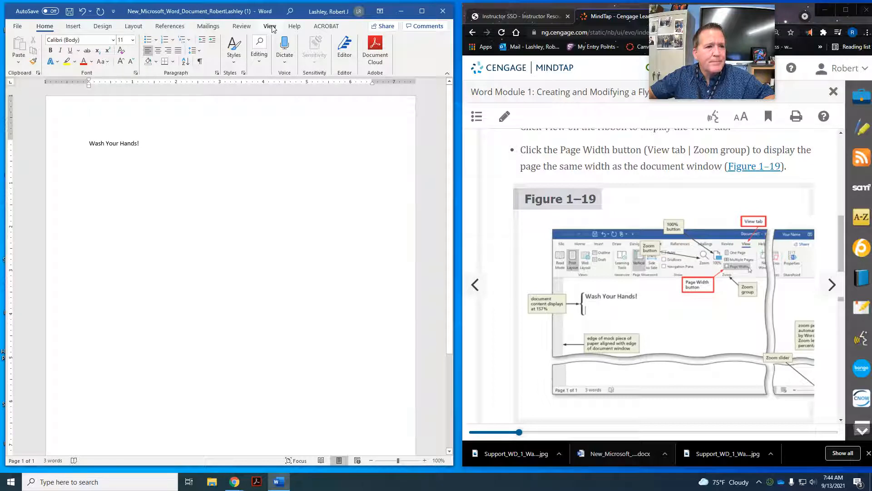
{"action": "left_click", "coordinate": [272, 26]}
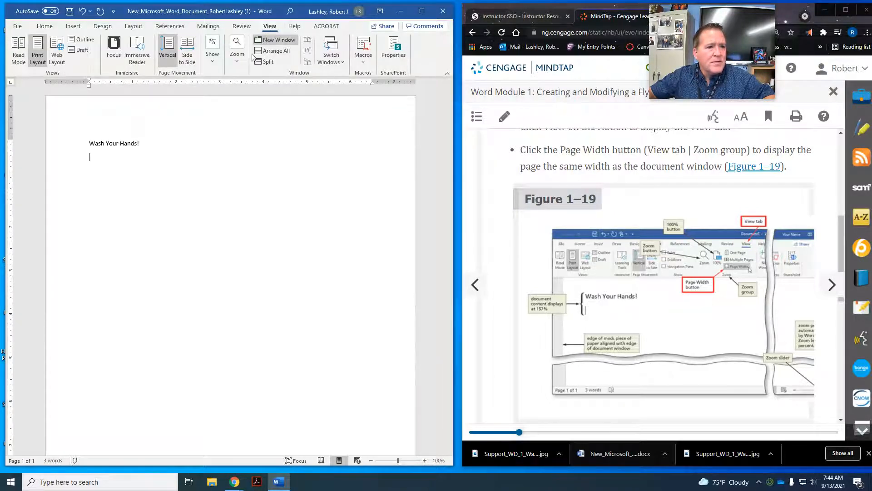
{"action": "left_click", "coordinate": [238, 66]}
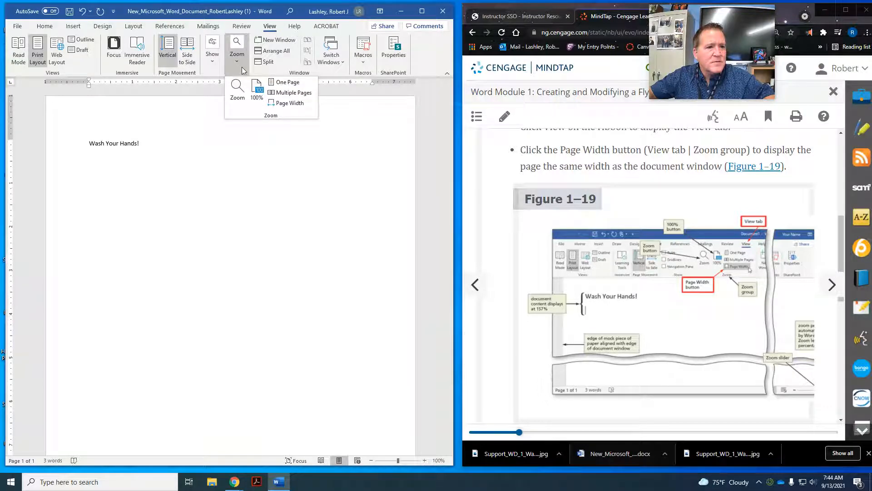
{"action": "left_click", "coordinate": [287, 105]}
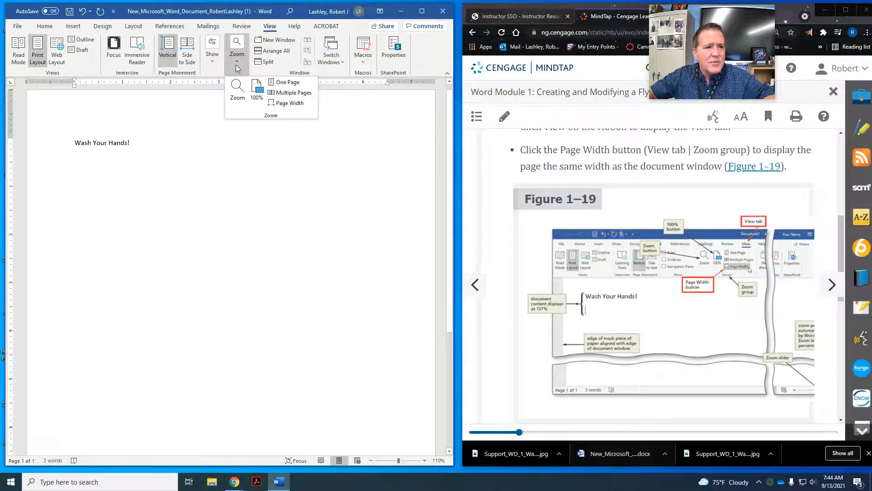
View the document with the Word window maximized, restore the window's size, and look over the zoom options
{"action": "left_click", "coordinate": [422, 11]}
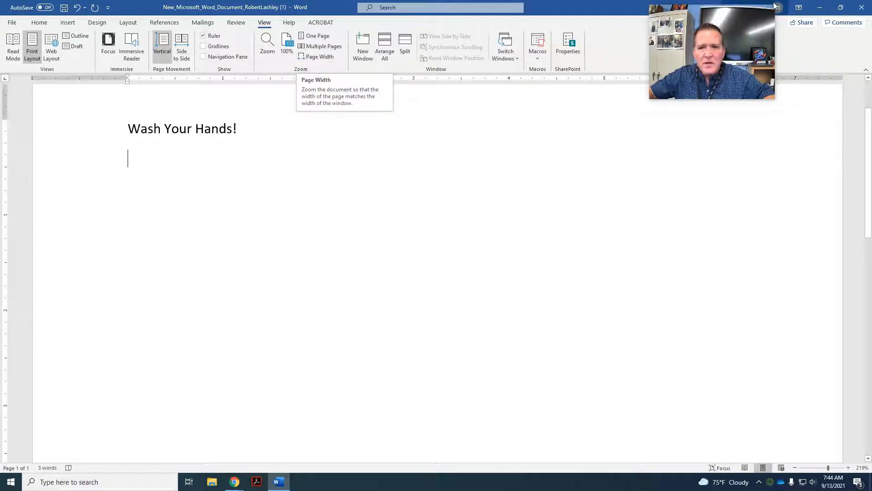
{"action": "left_click", "coordinate": [841, 8]}
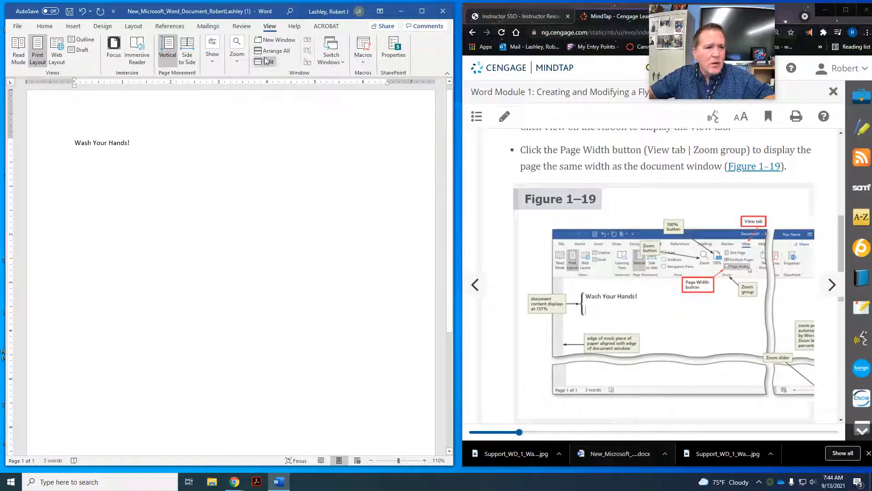
{"action": "left_click", "coordinate": [237, 59]}
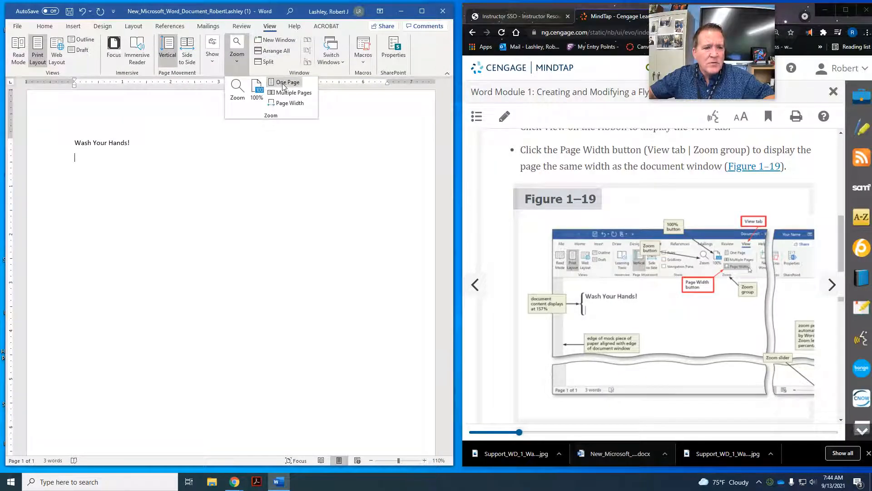
{"action": "left_click", "coordinate": [320, 229]}
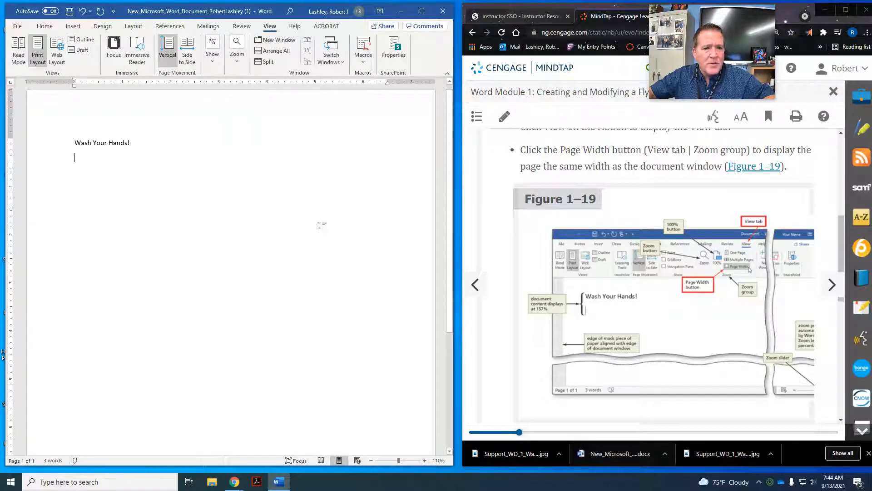
Advance the textbook to section WD 1-5c, "To Display Formatting Marks"
{"action": "scroll", "coordinate": [742, 248], "scroll_direction": "down", "scroll_amount": 4}
{"action": "scroll", "coordinate": [742, 248], "scroll_direction": "down", "scroll_amount": 5}
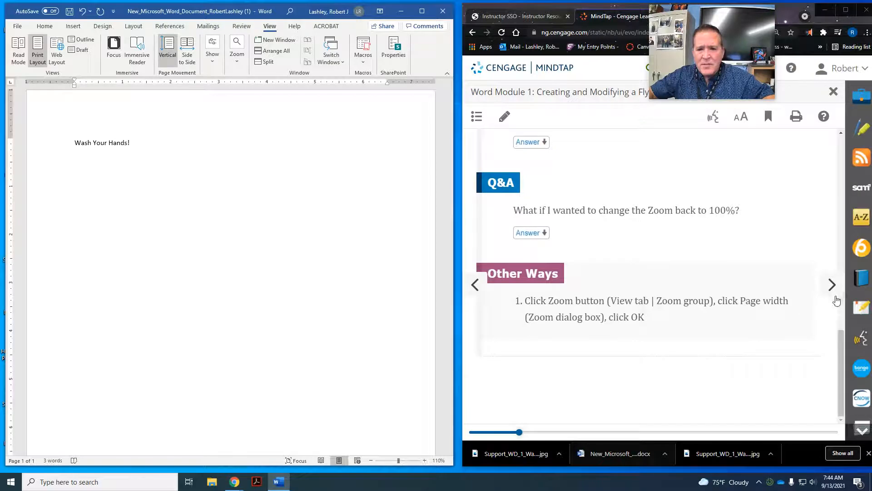
{"action": "left_click", "coordinate": [833, 294]}
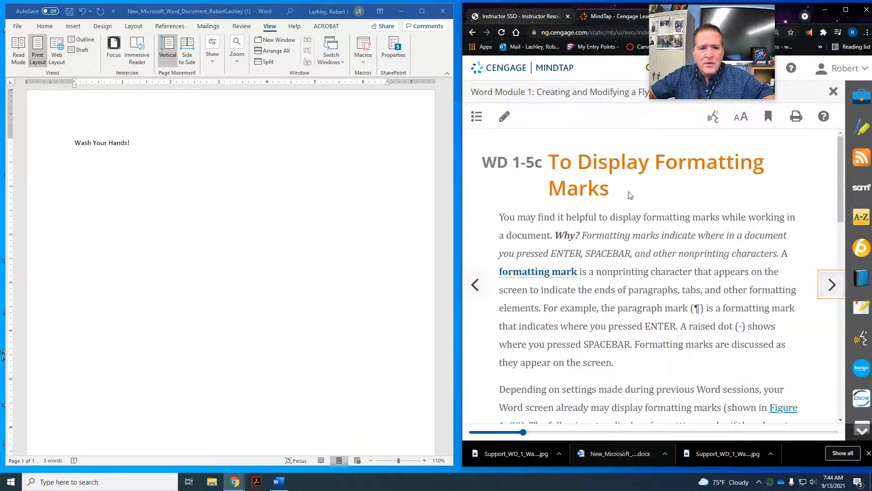
Read the textbook's formatting marks instructions and display formatting marks in the Word document as its first step directs
{"action": "scroll", "coordinate": [664, 213], "scroll_direction": "down", "scroll_amount": 7}
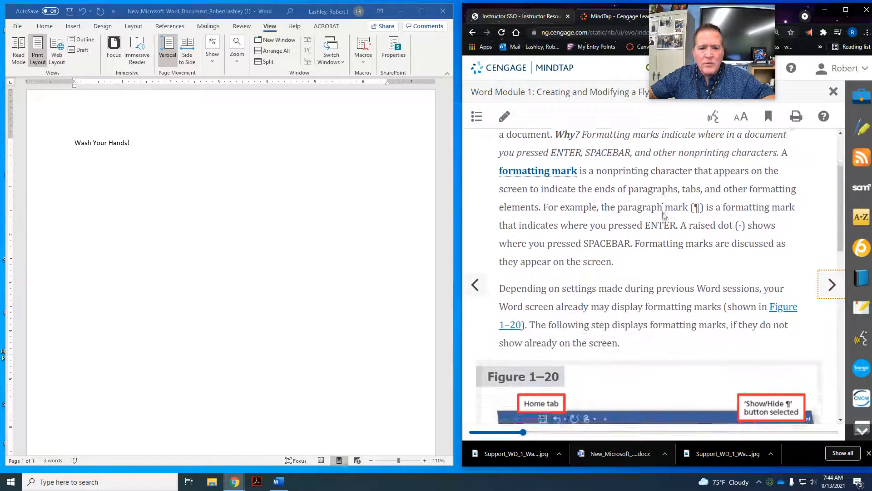
{"action": "scroll", "coordinate": [664, 212], "scroll_direction": "down", "scroll_amount": 2}
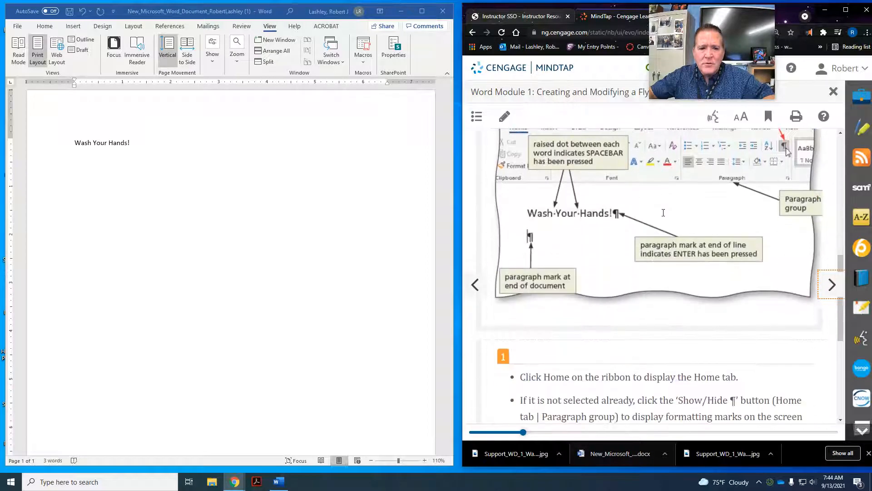
{"action": "scroll", "coordinate": [664, 213], "scroll_direction": "up", "scroll_amount": 5}
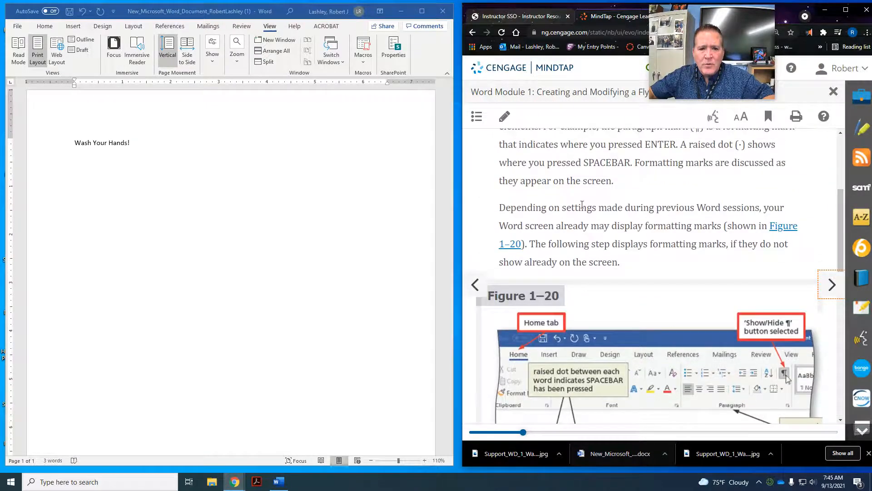
{"action": "scroll", "coordinate": [587, 220], "scroll_direction": "up", "scroll_amount": 1}
{"action": "scroll", "coordinate": [588, 221], "scroll_direction": "down", "scroll_amount": 9}
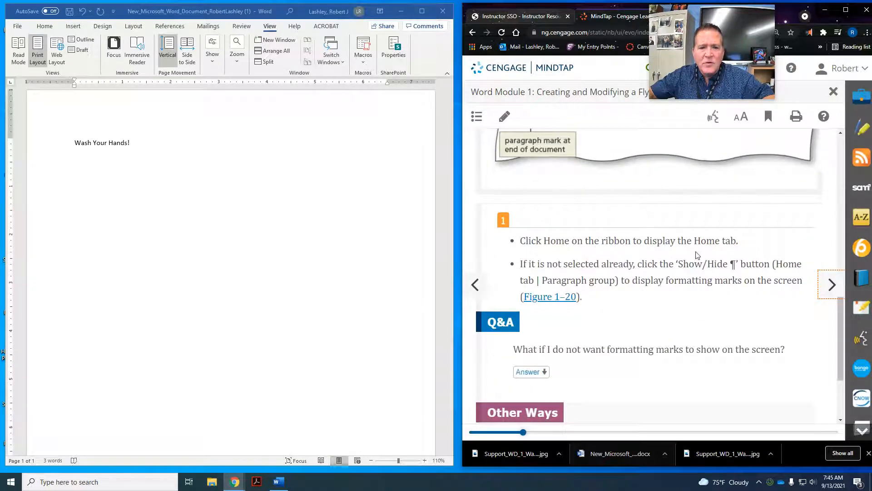
{"action": "left_click", "coordinate": [43, 28]}
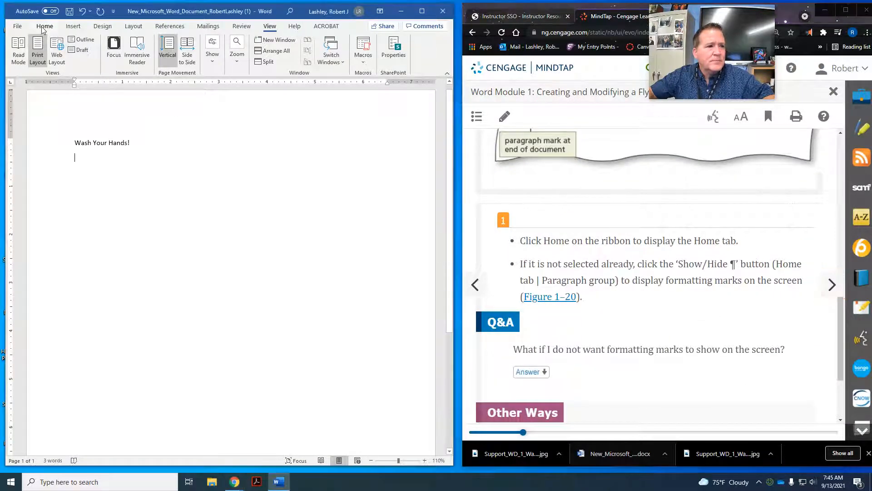
{"action": "left_click", "coordinate": [43, 28]}
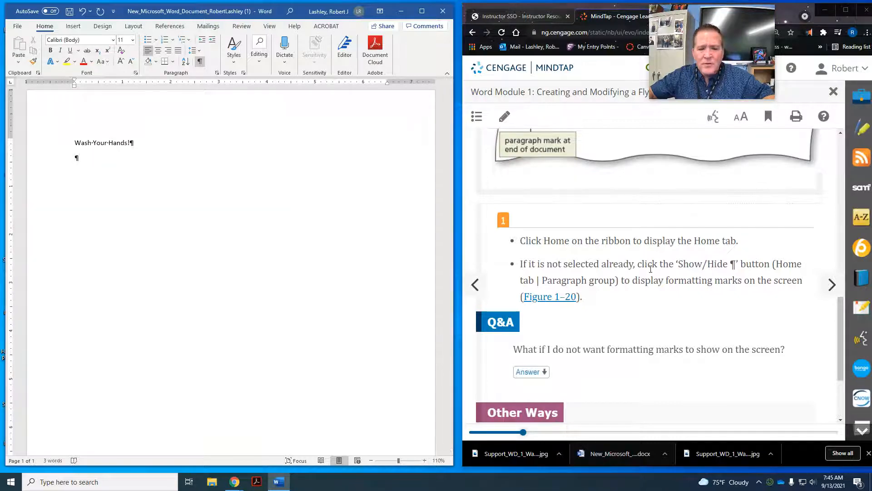
{"action": "scroll", "coordinate": [652, 273], "scroll_direction": "down", "scroll_amount": 3}
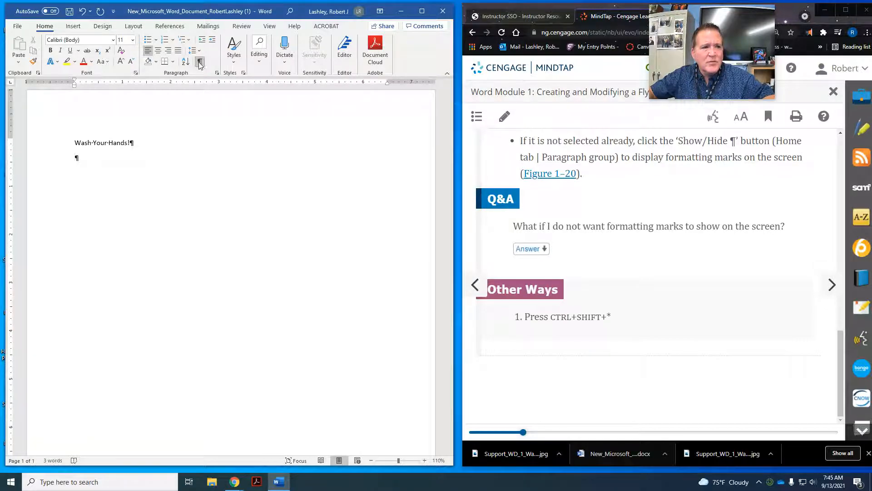
Advance the textbook to section WD 1-5d, "Wordwrap", and read when a new line or paragraph should be started manually
{"action": "left_click", "coordinate": [827, 287]}
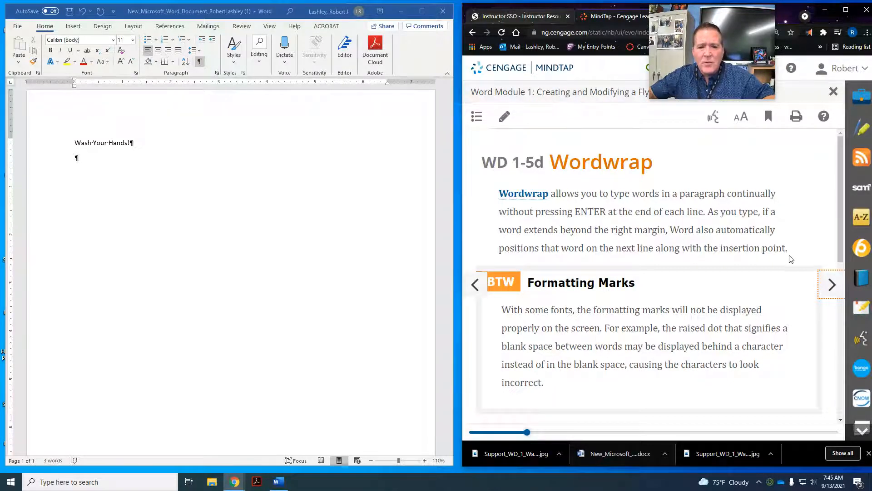
{"action": "scroll", "coordinate": [795, 259], "scroll_direction": "down", "scroll_amount": 3}
{"action": "scroll", "coordinate": [795, 259], "scroll_direction": "down", "scroll_amount": 4}
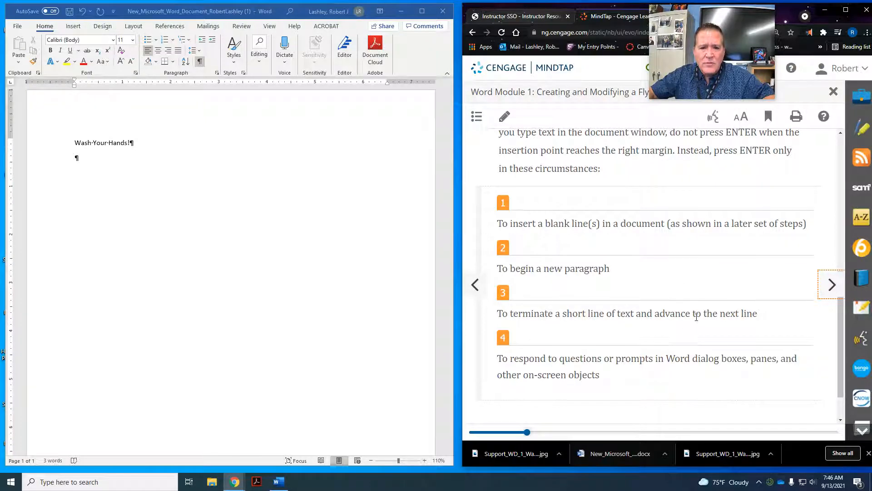
{"action": "scroll", "coordinate": [697, 317], "scroll_direction": "down", "scroll_amount": 1}
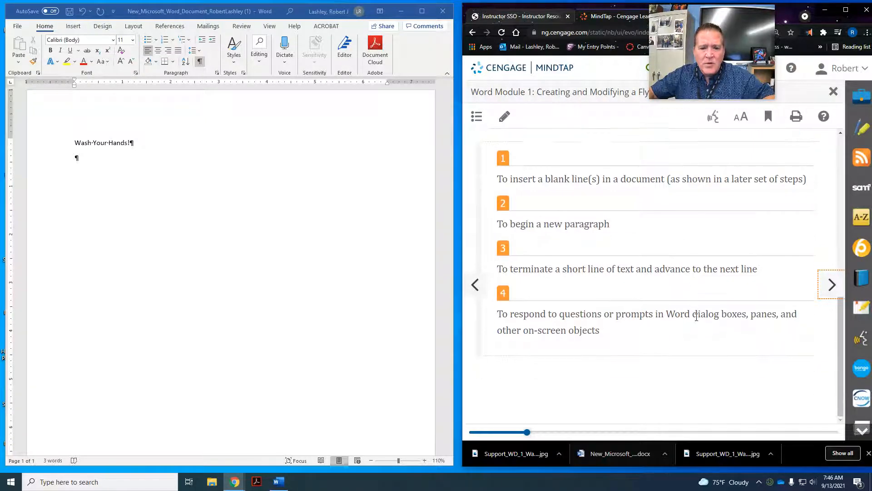
Advance the textbook to section WD 1-5e, "To Wordwrap Text as You Type", and read its first step
{"action": "left_click", "coordinate": [825, 289]}
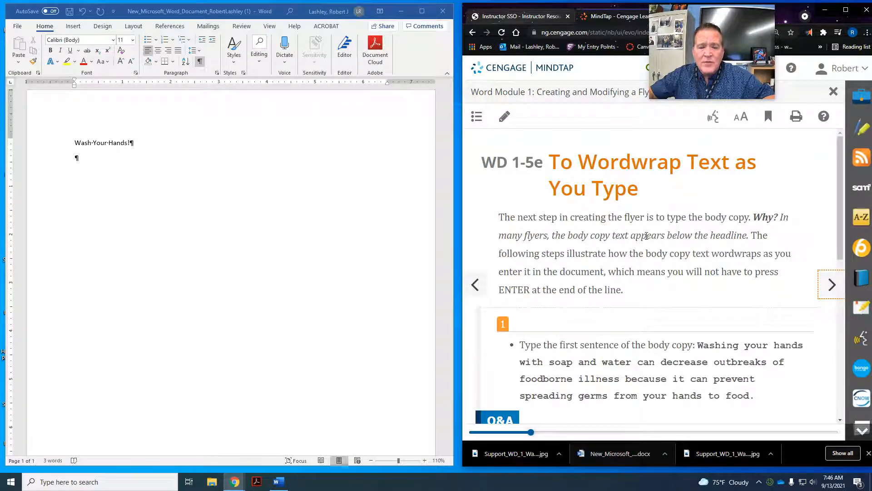
{"action": "scroll", "coordinate": [649, 245], "scroll_direction": "down", "scroll_amount": 2}
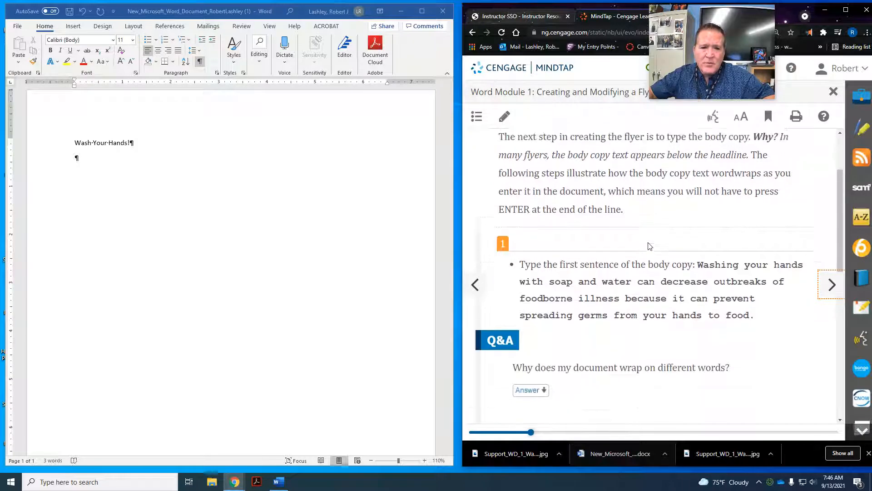
{"action": "scroll", "coordinate": [649, 245], "scroll_direction": "down", "scroll_amount": 1}
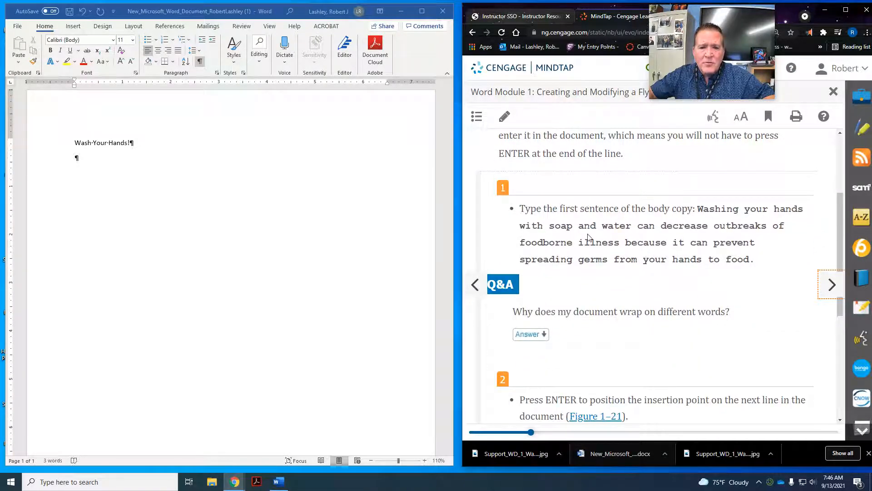
Enter below the headline: "Washing your hands with soap and water can decrease outbreaks of foodborne illness because it can prevent spreading germs from your hands to food."
{"action": "left_click", "coordinate": [76, 158]}
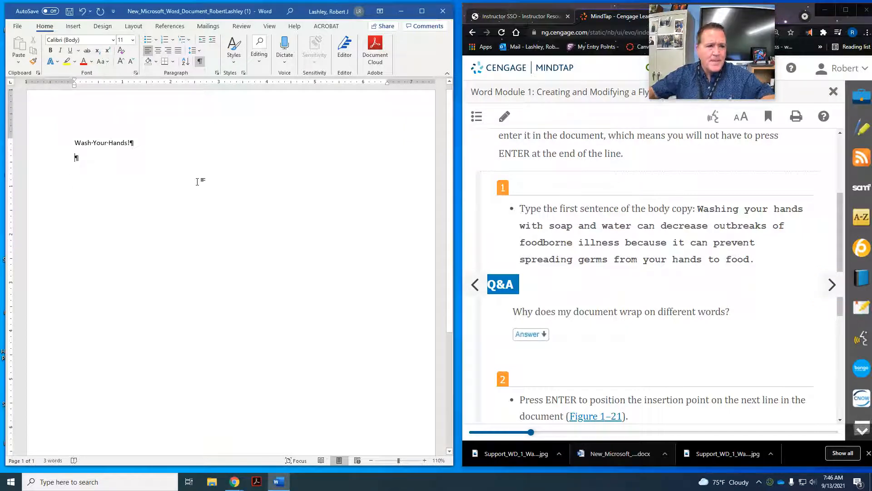
{"action": "type", "text": "Was"}
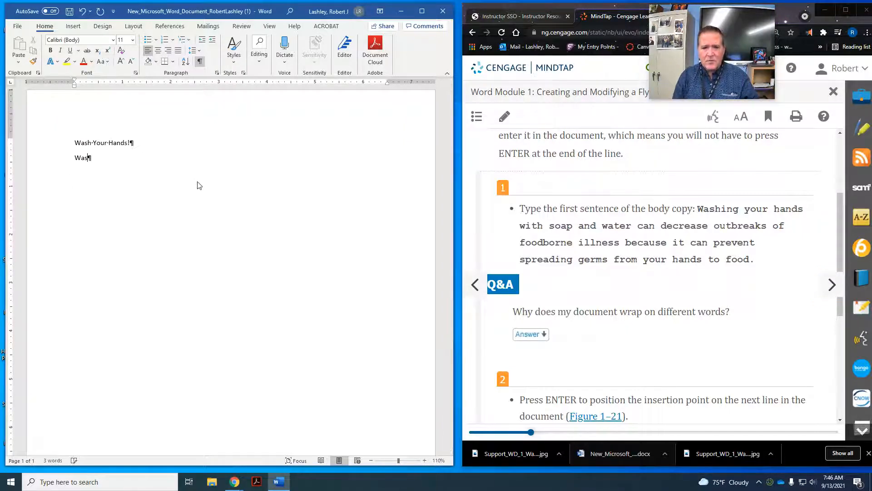
{"action": "type", "text": "hing yho"}
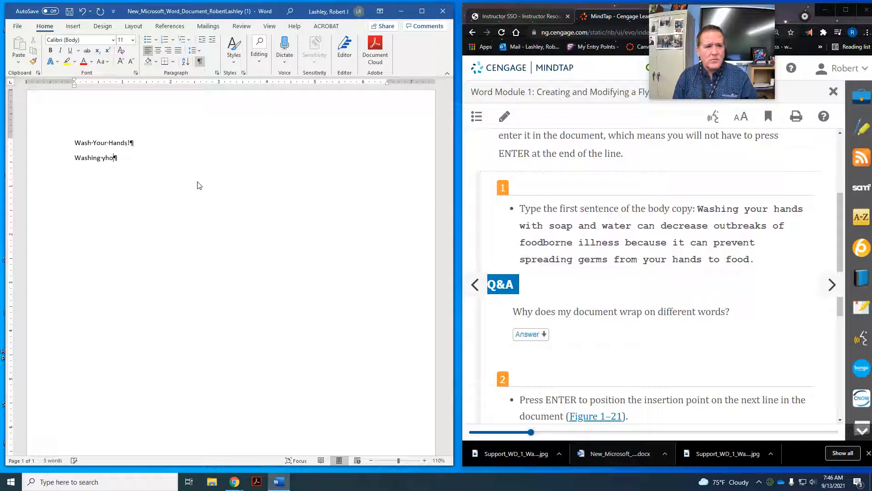
{"action": "key", "text": "BackSpace"}
{"action": "key", "text": "BackSpace"}
{"action": "type", "text": "our hands"}
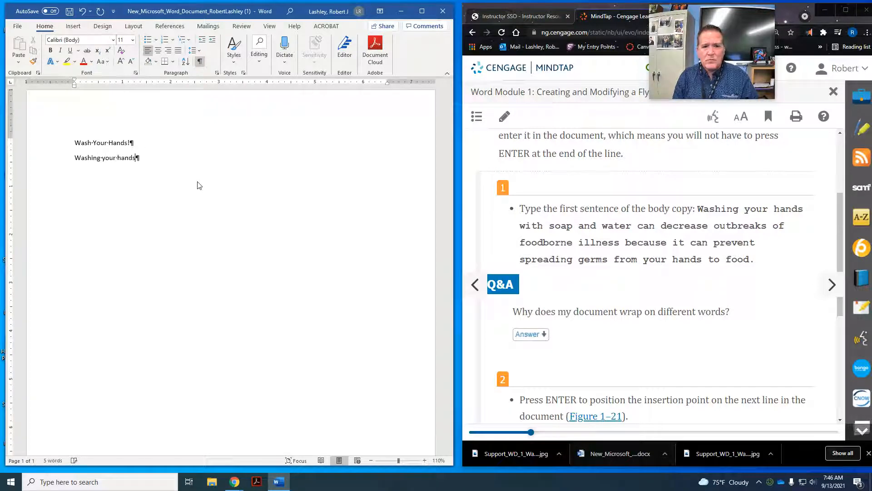
{"action": "type", "text": " with soap"}
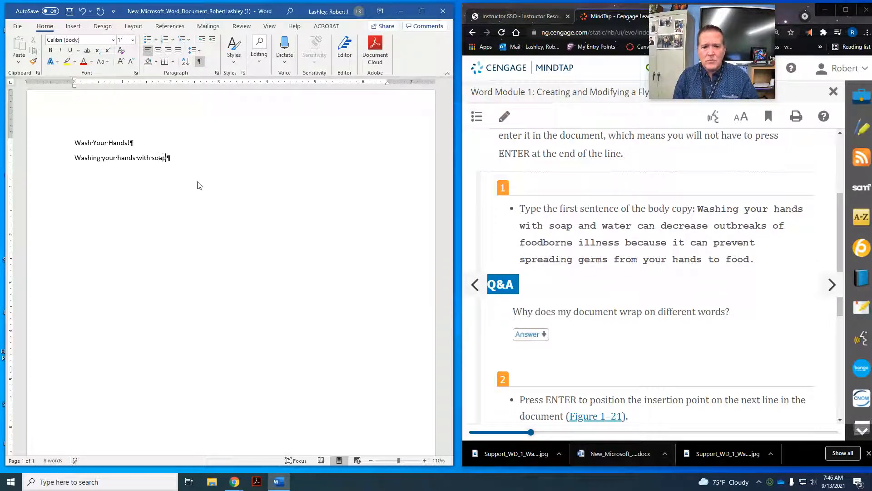
{"action": "type", "text": " and water ca"}
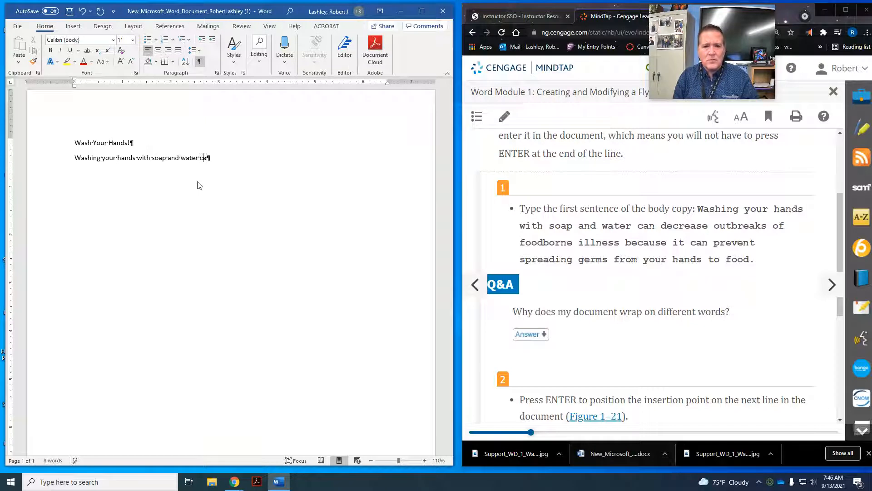
{"action": "type", "text": "n decrease"}
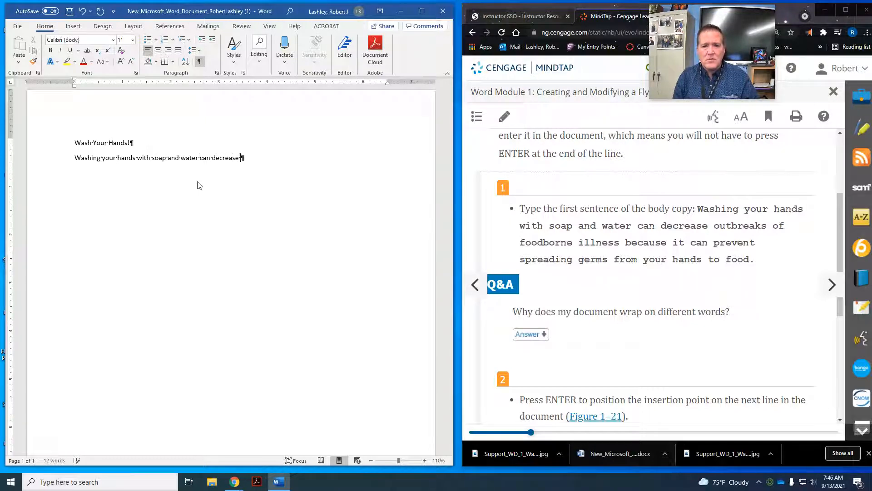
{"action": "type", "text": " outbreaks of foodborne illness becaus"}
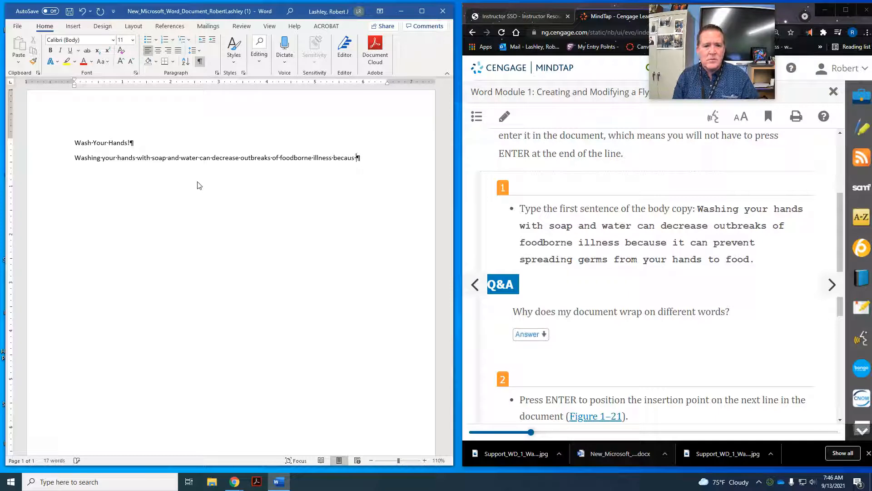
{"action": "type", "text": "can prev"}
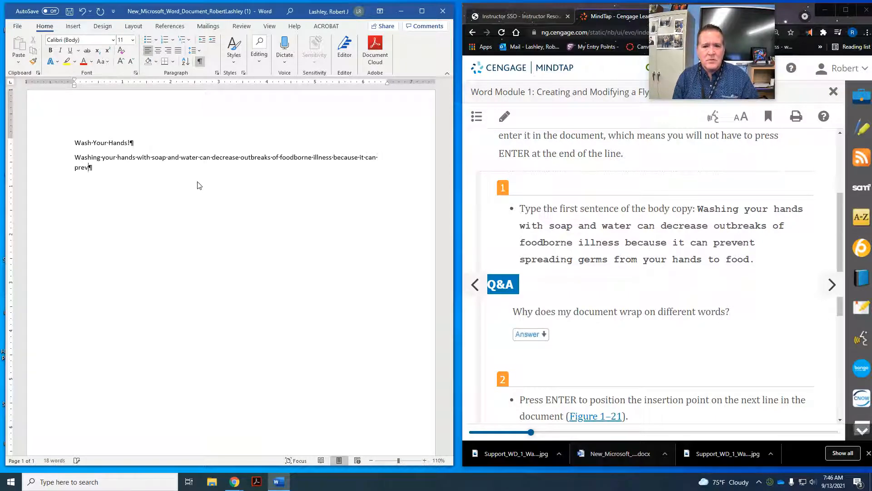
{"action": "type", "text": "ent spreading ger"}
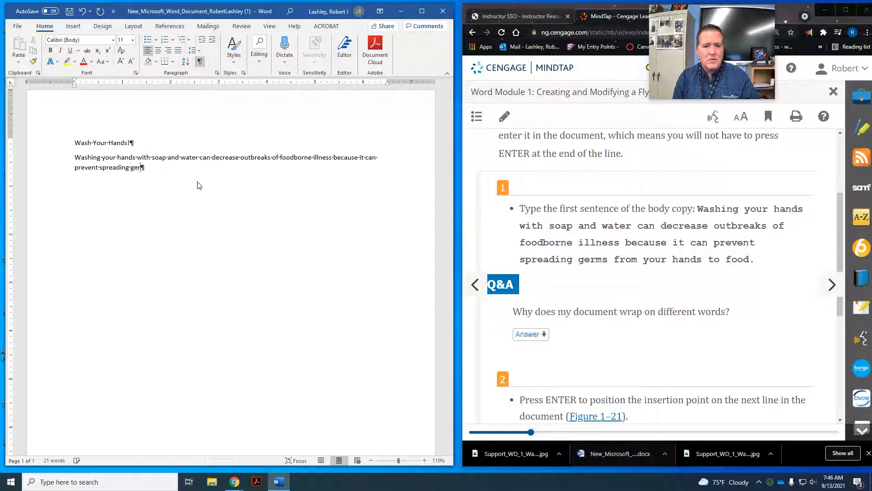
{"action": "type", "text": "ms from"}
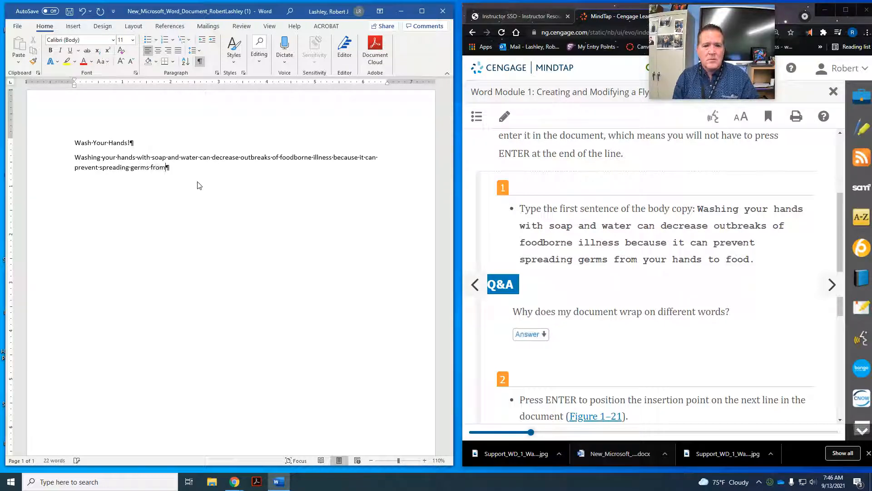
{"action": "type", "text": " your hands to"}
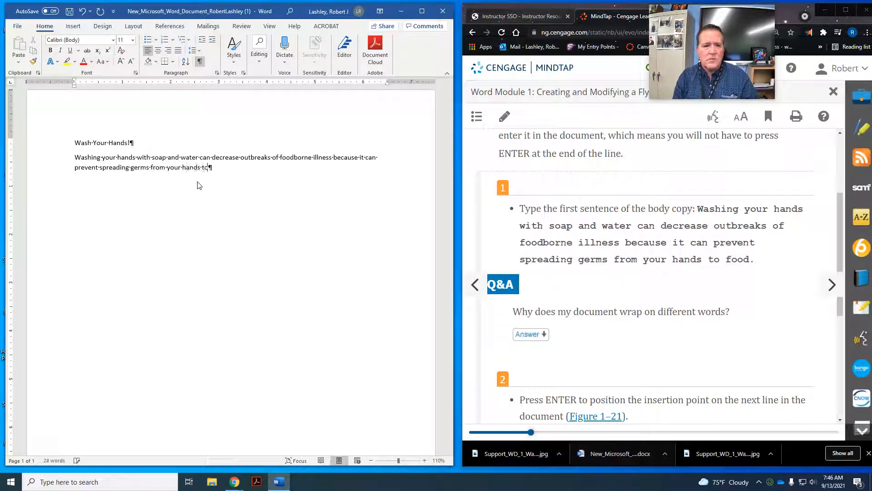
{"action": "type", "text": " food."}
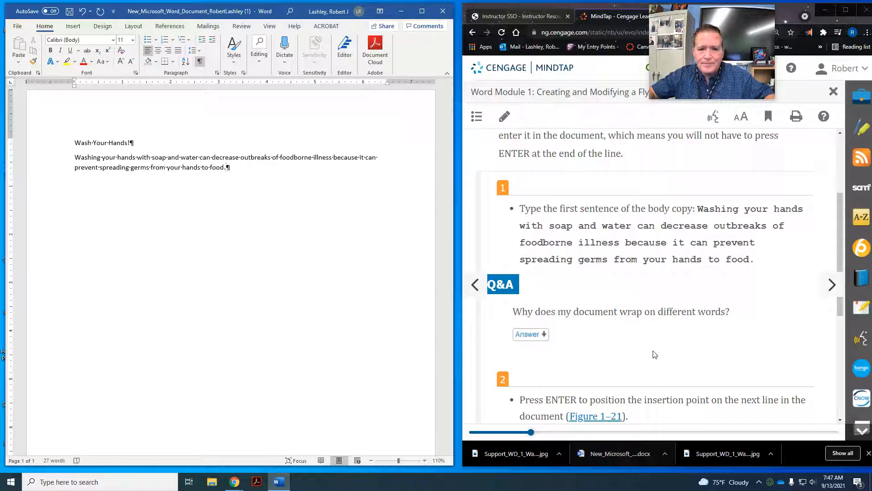
Following the textbook's second step, start a new paragraph after the first body copy sentence and check Figure 1–21
{"action": "scroll", "coordinate": [653, 353], "scroll_direction": "down", "scroll_amount": 3}
{"action": "scroll", "coordinate": [648, 323], "scroll_direction": "down", "scroll_amount": 1}
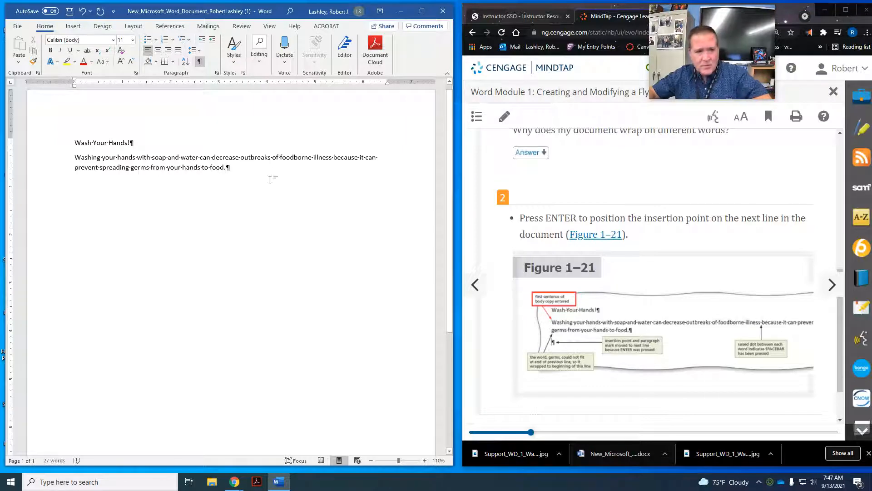
{"action": "key", "text": "Return"}
{"action": "scroll", "coordinate": [798, 278], "scroll_direction": "down", "scroll_amount": 1}
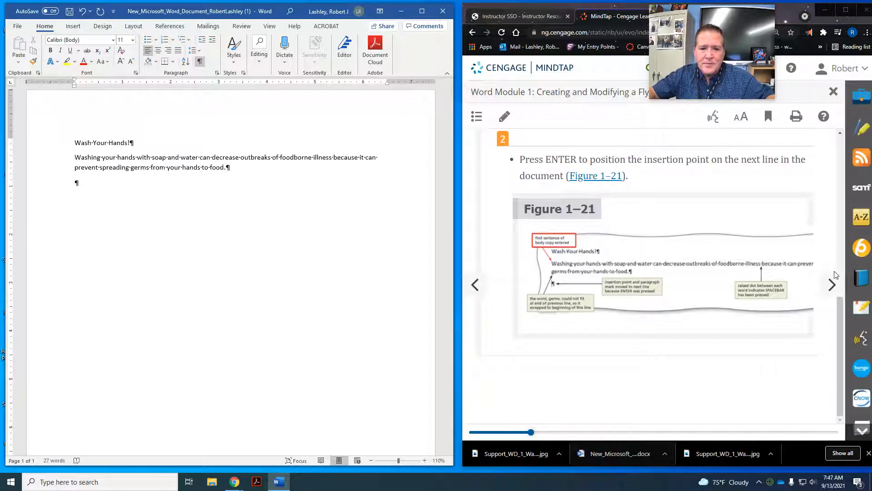
Advance the textbook to section WD 1-5f, "Spelling and Grammar Check", and read how Word flags possible errors
{"action": "left_click", "coordinate": [821, 276]}
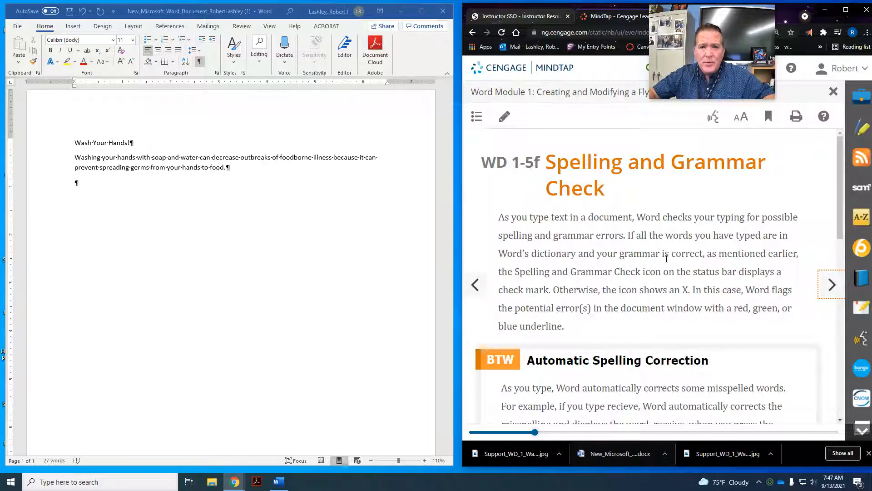
{"action": "scroll", "coordinate": [665, 258], "scroll_direction": "down", "scroll_amount": 1}
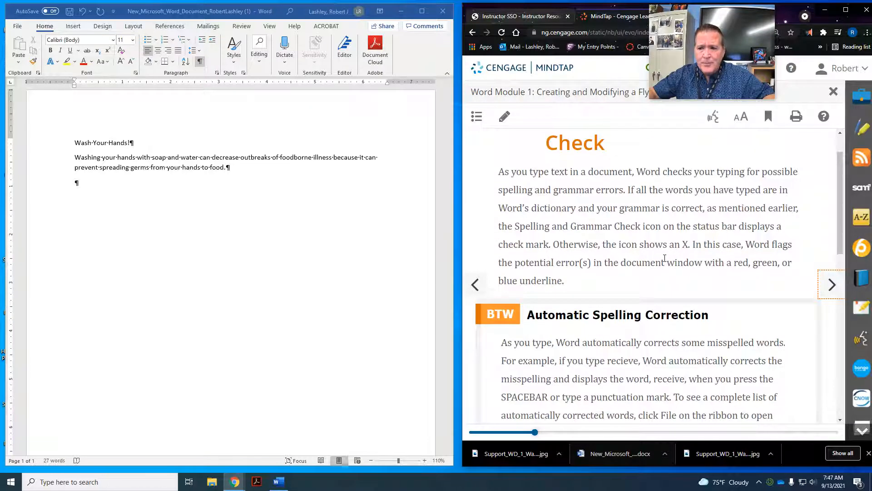
{"action": "scroll", "coordinate": [665, 258], "scroll_direction": "down", "scroll_amount": 7}
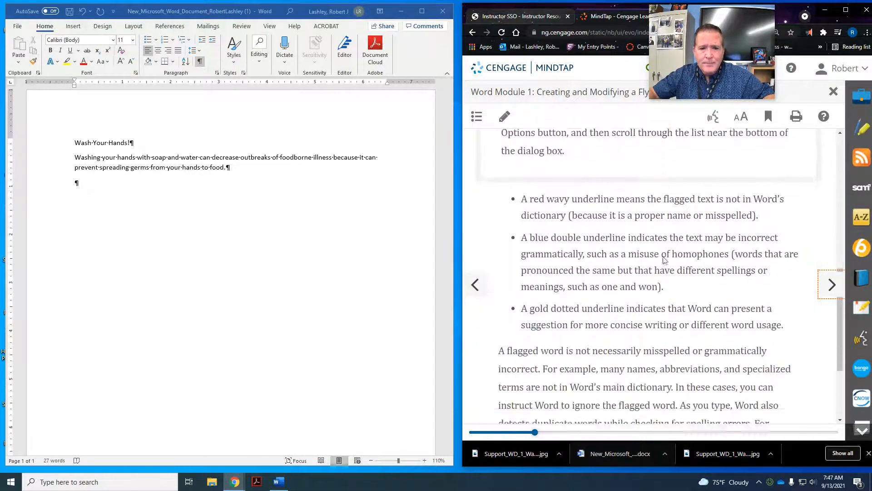
{"action": "scroll", "coordinate": [665, 259], "scroll_direction": "down", "scroll_amount": 3}
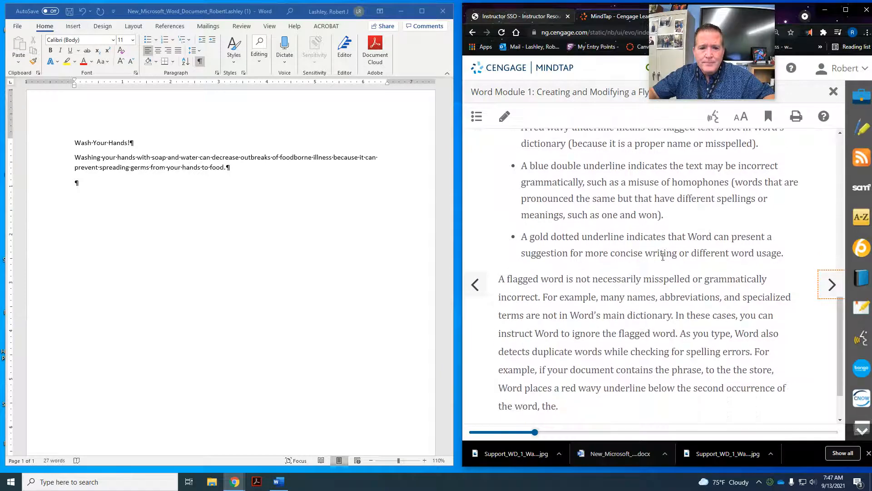
Advance the textbook to section WD 1-5g, "To Enter More Text with Spelling and Grammar Errors", and read its introduction
{"action": "left_click", "coordinate": [827, 289]}
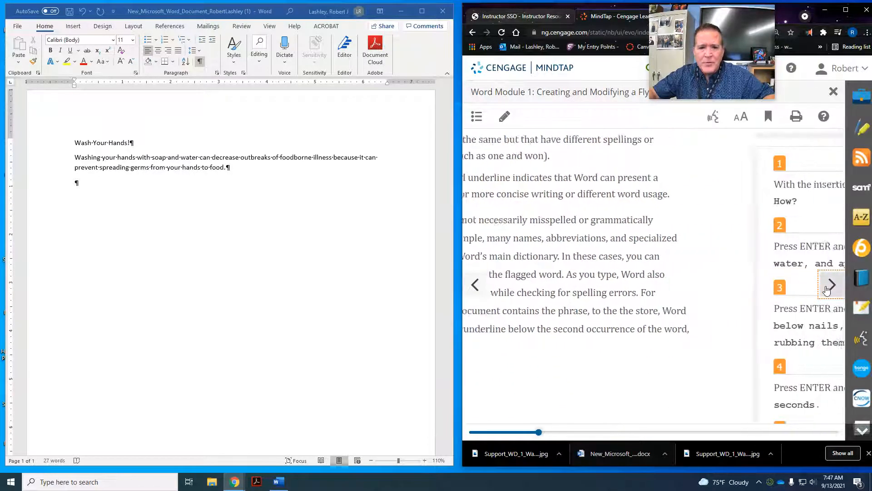
{"action": "left_click", "coordinate": [828, 285]}
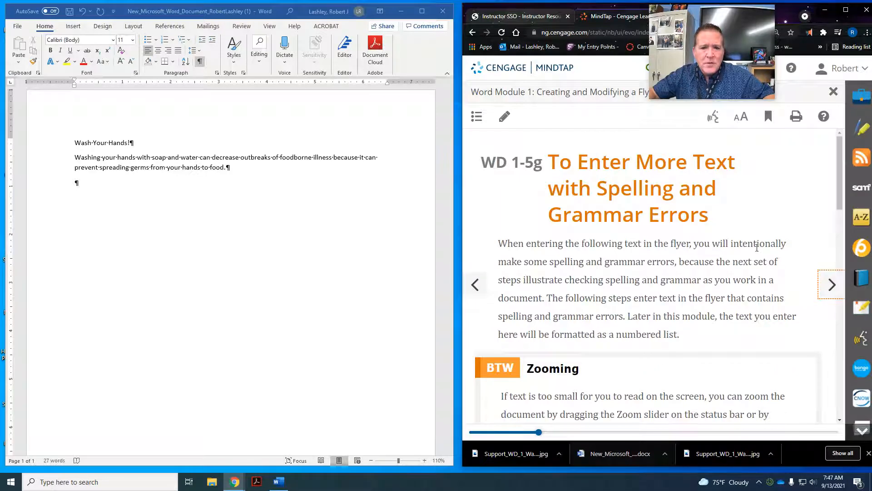
{"action": "scroll", "coordinate": [757, 247], "scroll_direction": "down", "scroll_amount": 1}
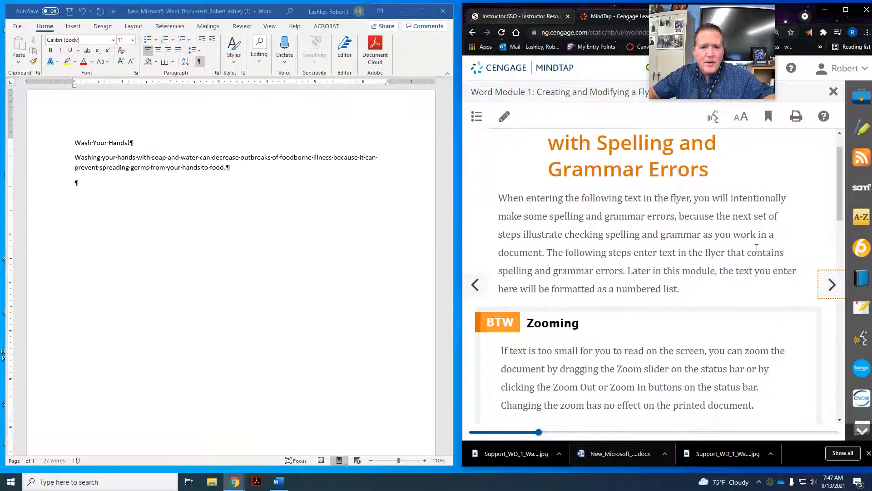
Read through the numbered typing steps in textbook section WD 1-5g, trying the Figure 1–21 link and returning to the module reading
{"action": "scroll", "coordinate": [757, 248], "scroll_direction": "down", "scroll_amount": 6}
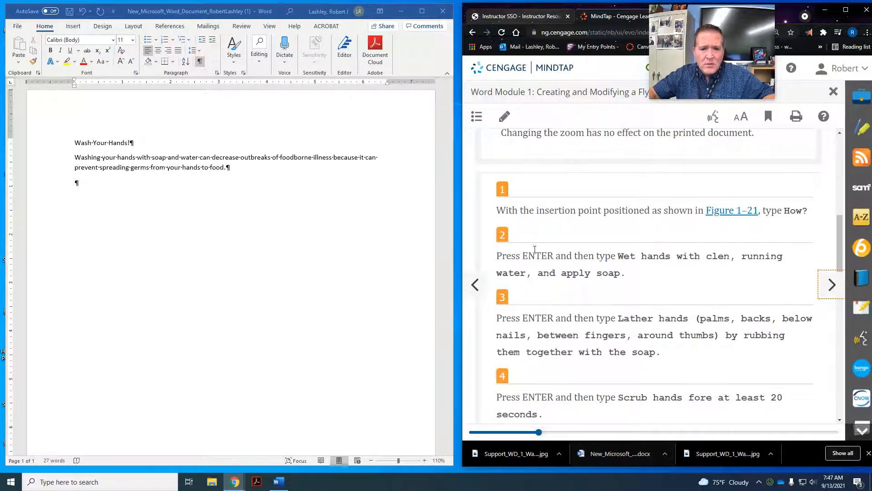
{"action": "scroll", "coordinate": [696, 253], "scroll_direction": "up", "scroll_amount": 6}
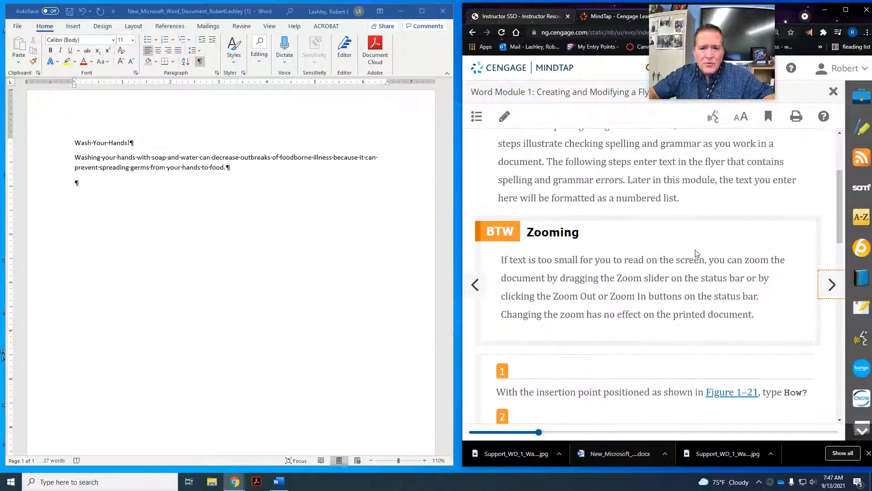
{"action": "scroll", "coordinate": [696, 253], "scroll_direction": "down", "scroll_amount": 4}
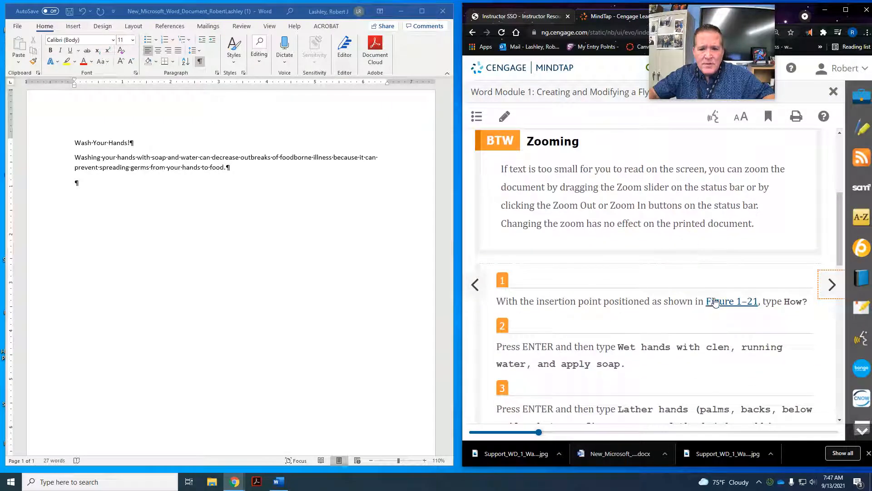
{"action": "left_click", "coordinate": [718, 302]}
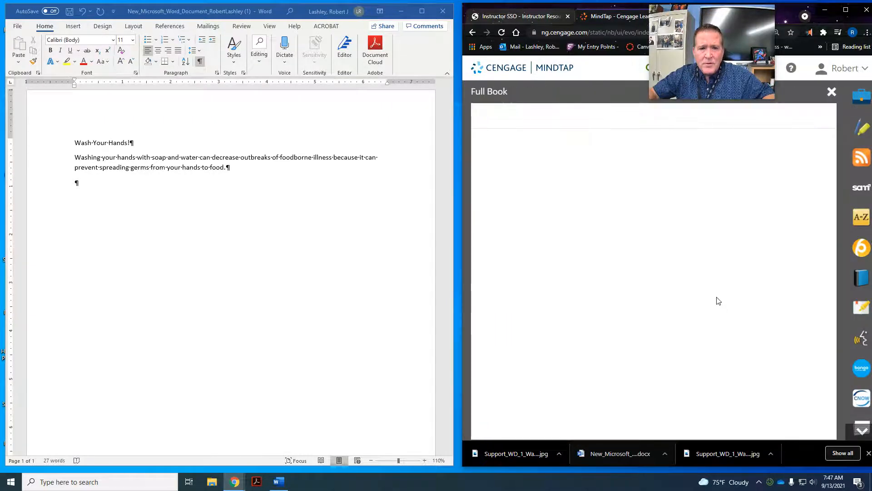
{"action": "left_click", "coordinate": [862, 277]}
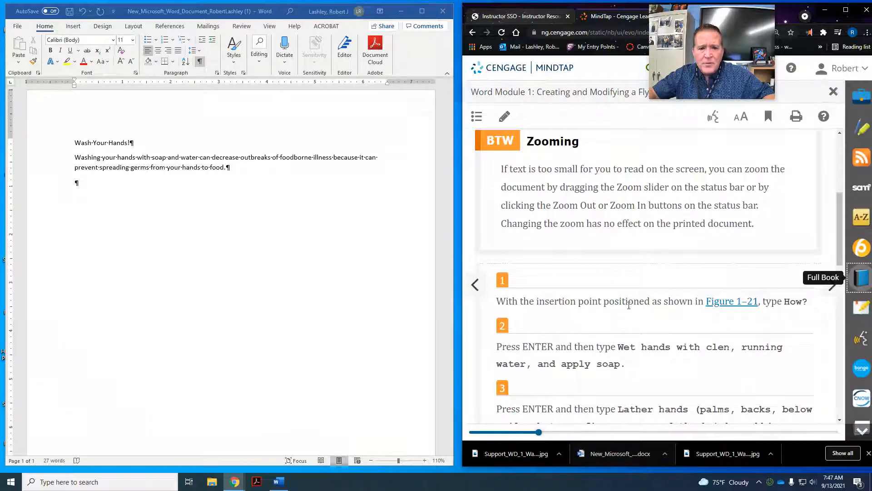
{"action": "scroll", "coordinate": [629, 305], "scroll_direction": "up", "scroll_amount": 4}
{"action": "scroll", "coordinate": [629, 307], "scroll_direction": "down", "scroll_amount": 13}
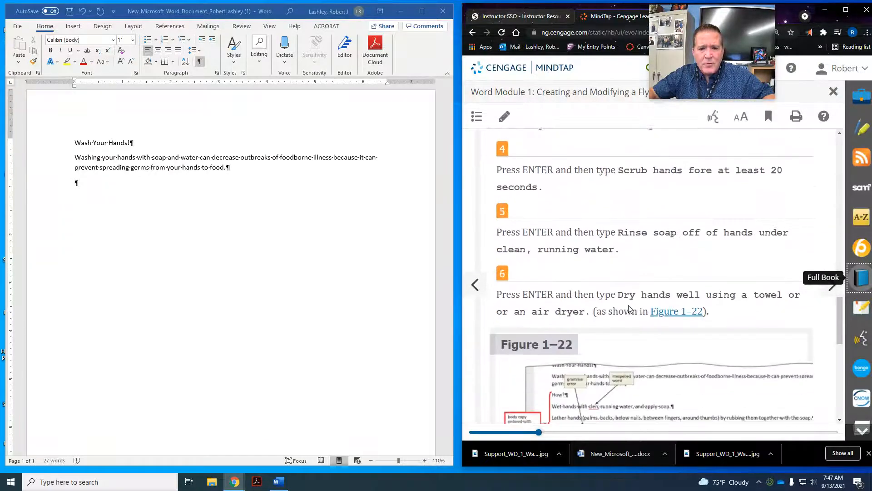
Go back through the textbook to check the insertion point in Figure 1–21, and return to the typing steps in section WD 1-5g
{"action": "left_click", "coordinate": [480, 288]}
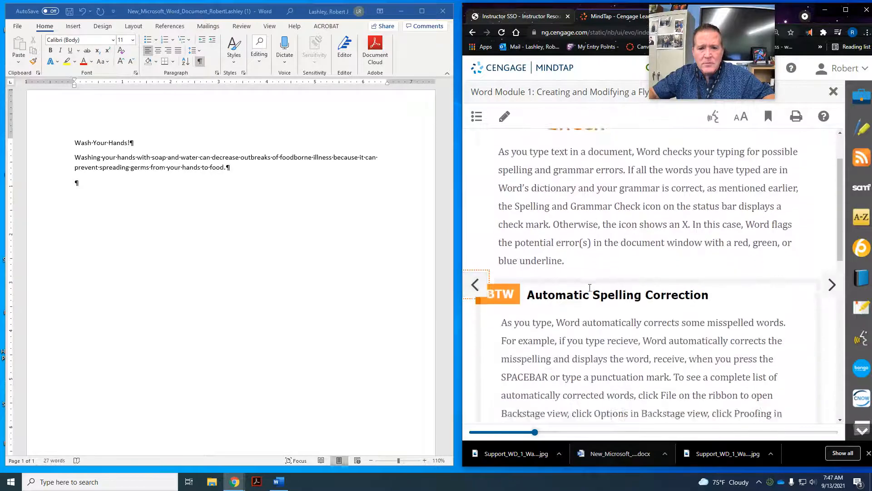
{"action": "left_click", "coordinate": [476, 281]}
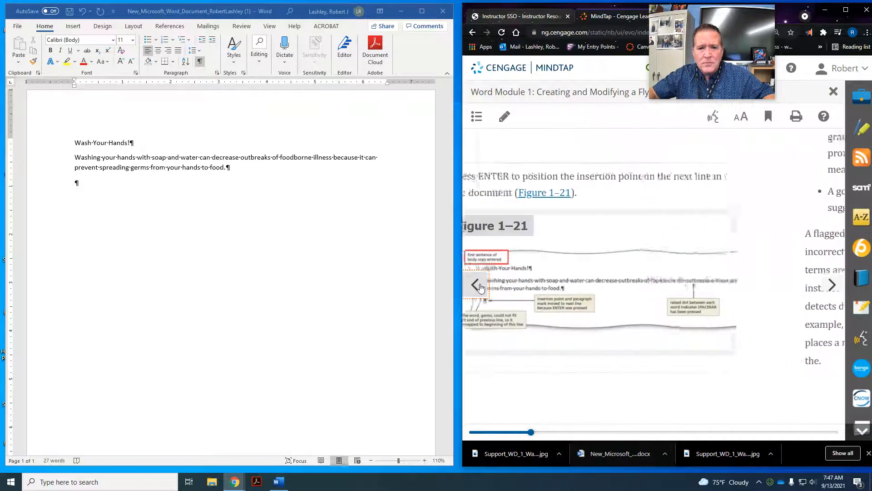
{"action": "scroll", "coordinate": [562, 317], "scroll_direction": "down", "scroll_amount": 8}
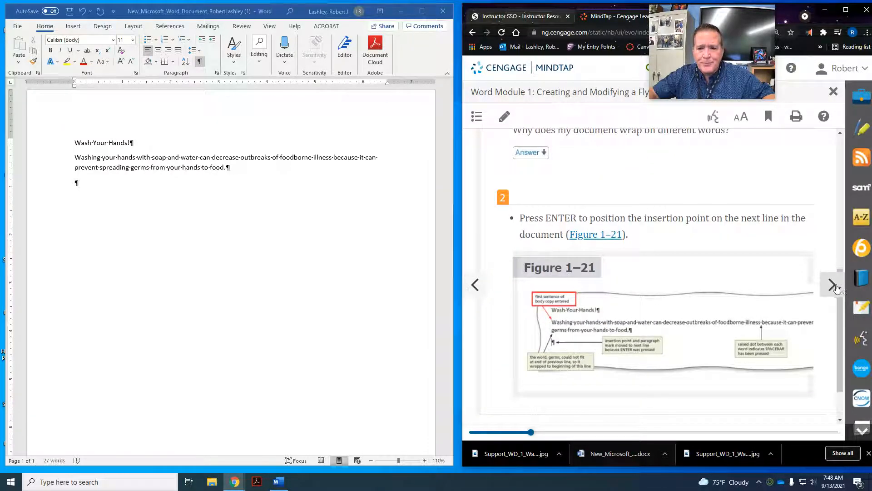
{"action": "left_click", "coordinate": [836, 287]}
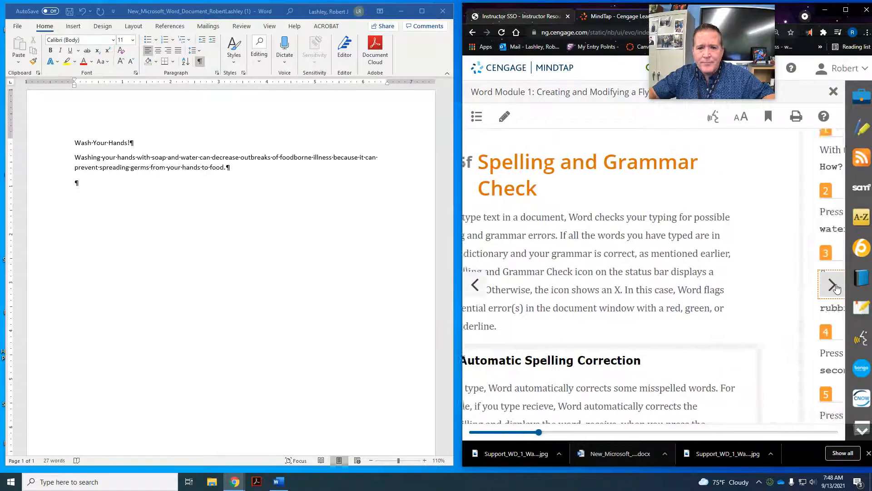
{"action": "scroll", "coordinate": [811, 281], "scroll_direction": "down", "scroll_amount": 5}
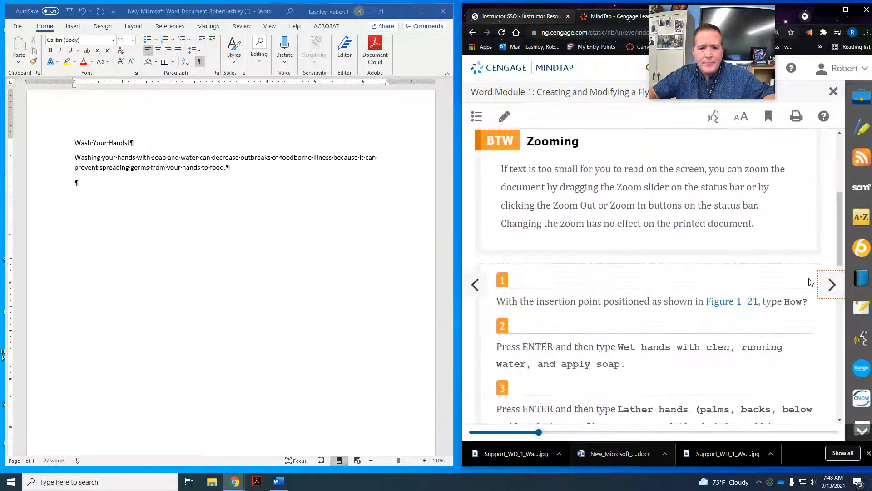
{"action": "scroll", "coordinate": [811, 282], "scroll_direction": "down", "scroll_amount": 3}
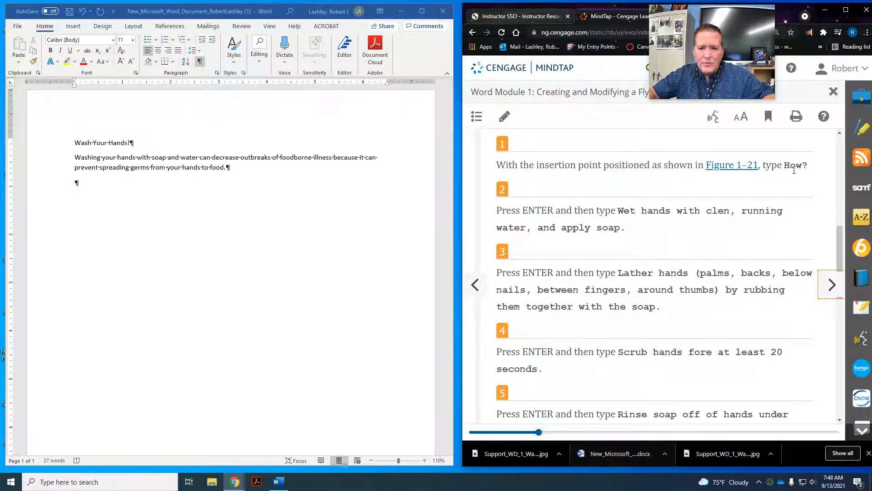
In the empty paragraph enter "How?", followed by a new paragraph reading "Wet hands with clen, running water, and apply soap."
{"action": "left_click", "coordinate": [83, 181]}
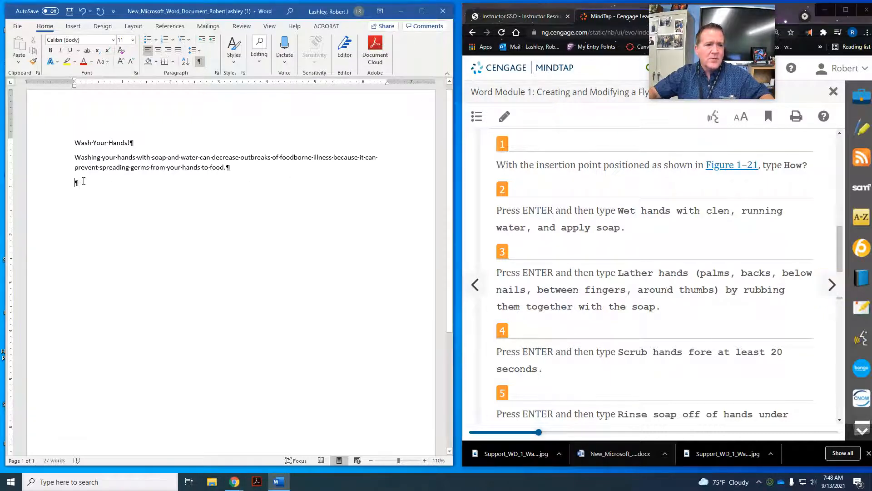
{"action": "type", "text": "How?"}
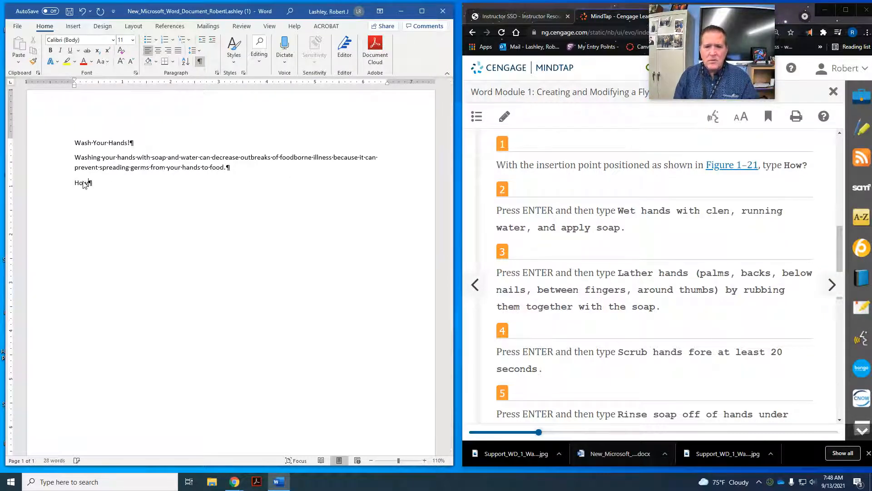
{"action": "key", "text": "Return"}
{"action": "type", "text": "Wet"}
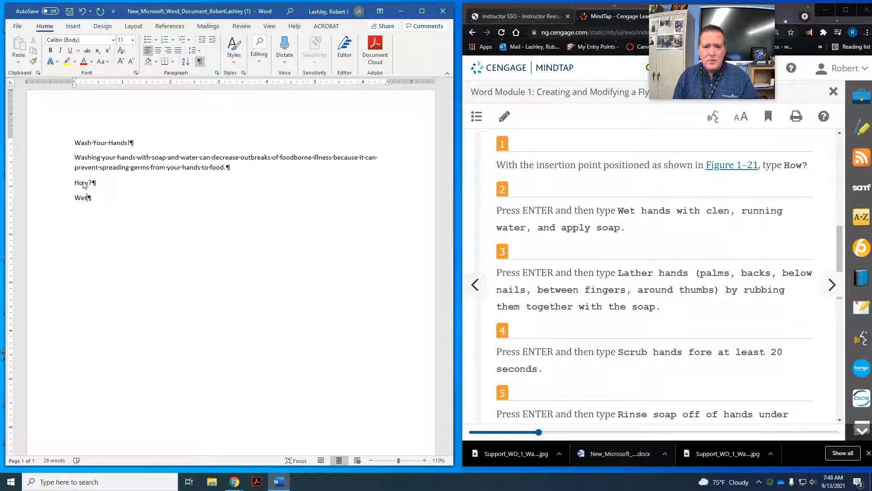
{"action": "type", "text": " hands with cle"}
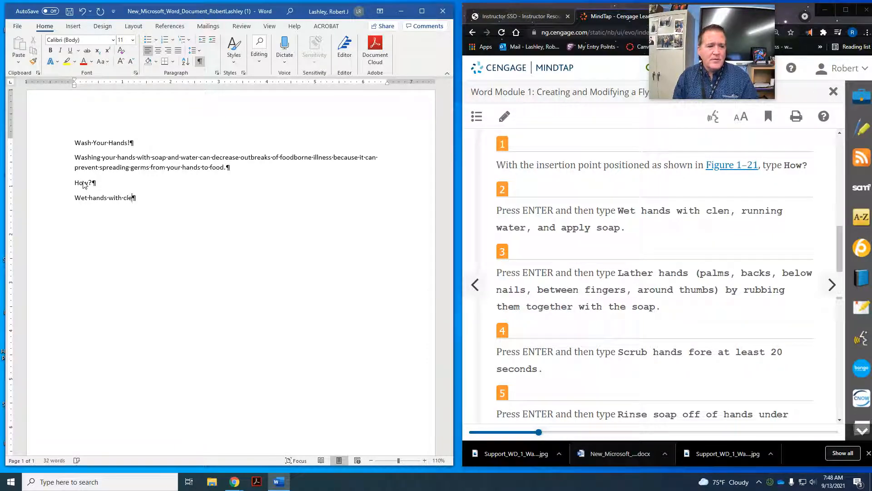
{"action": "type", "text": "n, running wa"}
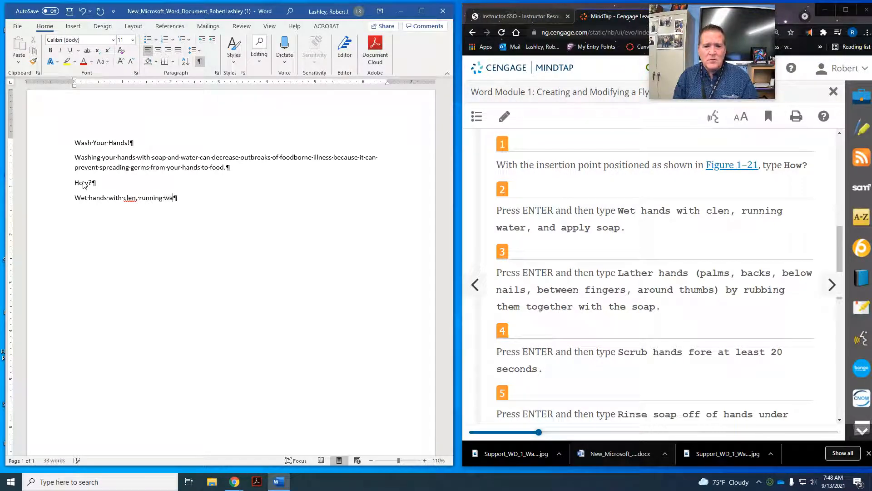
{"action": "type", "text": "ter, and apply sopa"}
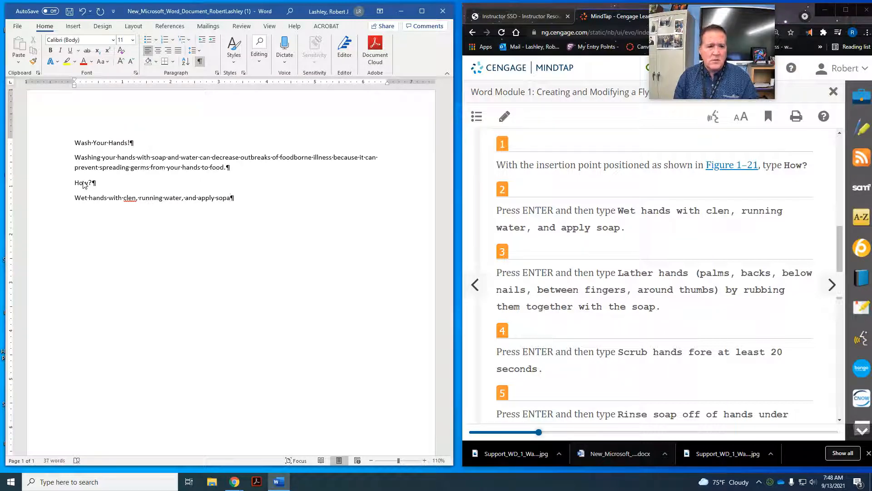
{"action": "key", "text": "BackSpace"}
{"action": "key", "text": "BackSpace"}
{"action": "type", "text": "ap."}
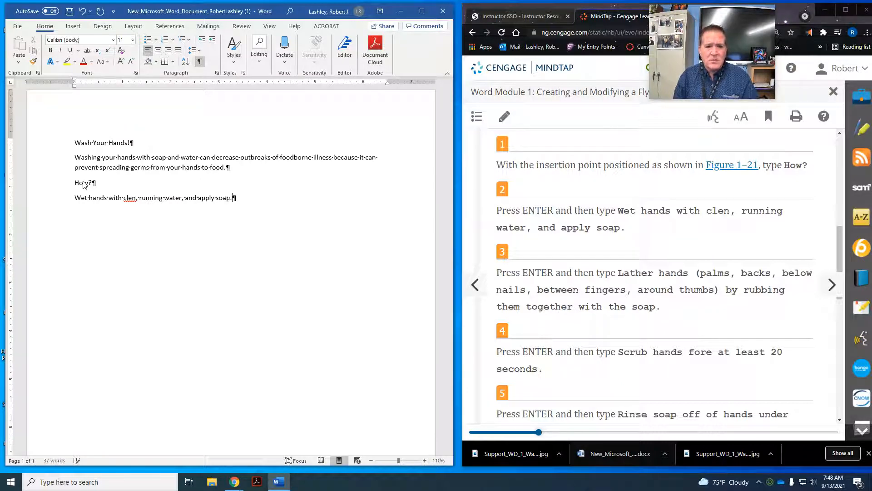
Add the paragraph "Lather hands (palms, backs, below nails, between fingers, around thumbs) by rubbing them together with the soap."
{"action": "key", "text": "Return"}
{"action": "type", "text": "ther"}
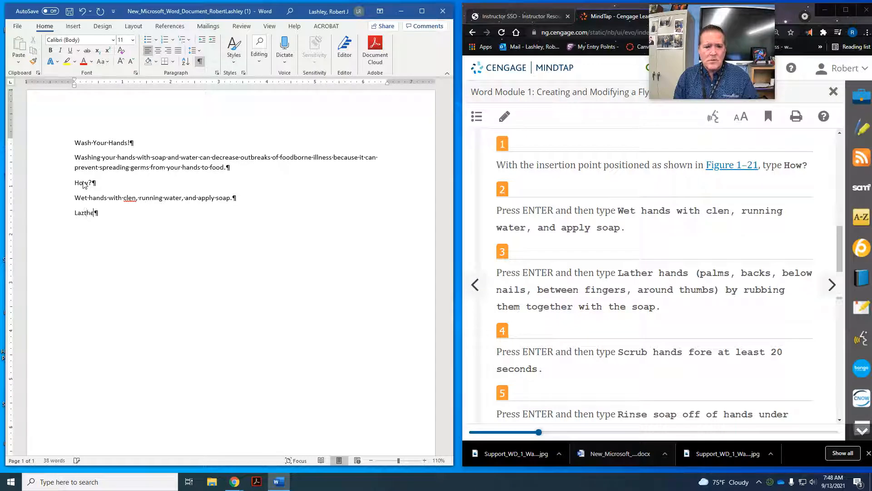
{"action": "key", "text": "BackSpace"}
{"action": "key", "text": "BackSpace"}
{"action": "key", "text": "BackSpace"}
{"action": "key", "text": "BackSpace"}
{"action": "key", "text": "BackSpace"}
{"action": "key", "text": "BackSpace"}
{"action": "type", "text": "ther hands ("}
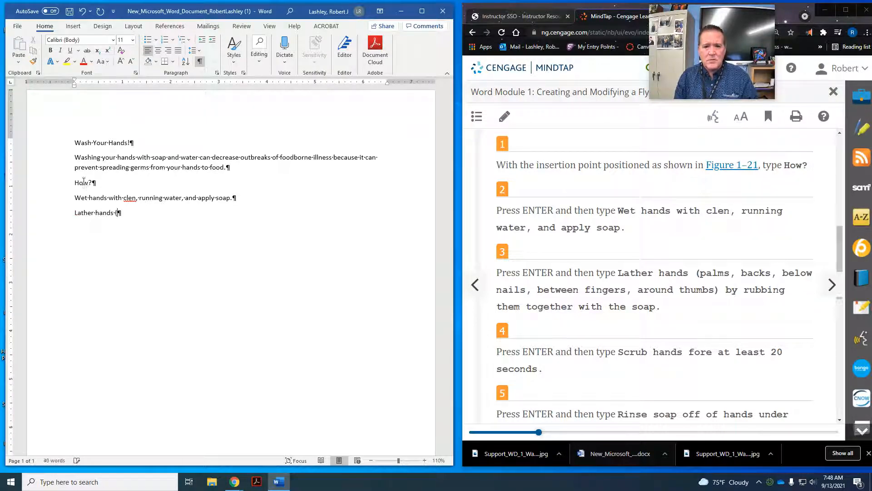
{"action": "type", "text": "palms, backs,"}
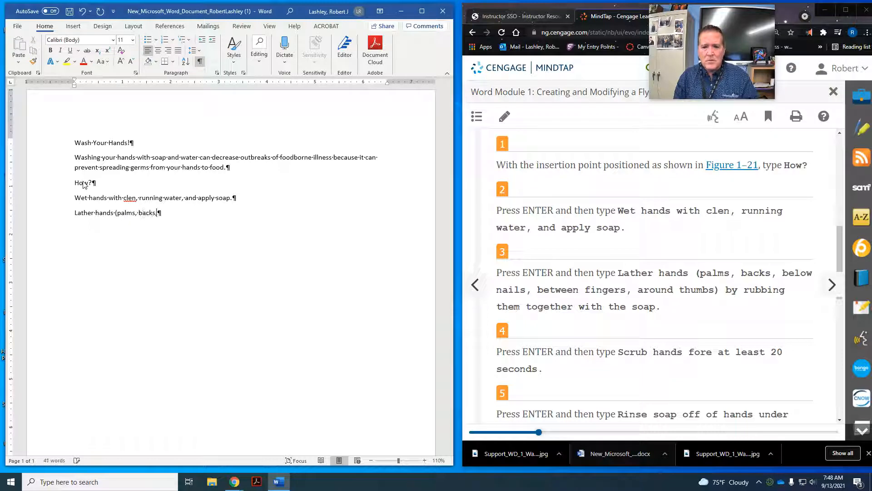
{"action": "type", "text": " below nails, betwee"}
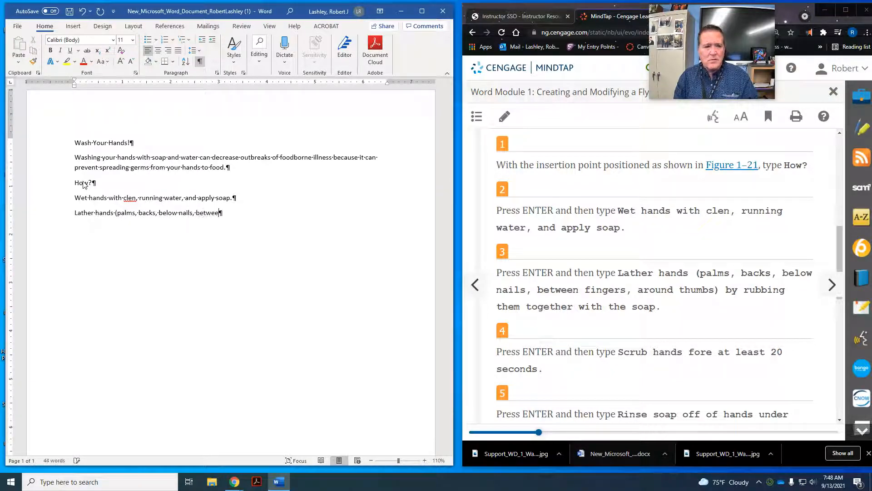
{"action": "type", "text": "n fingers"}
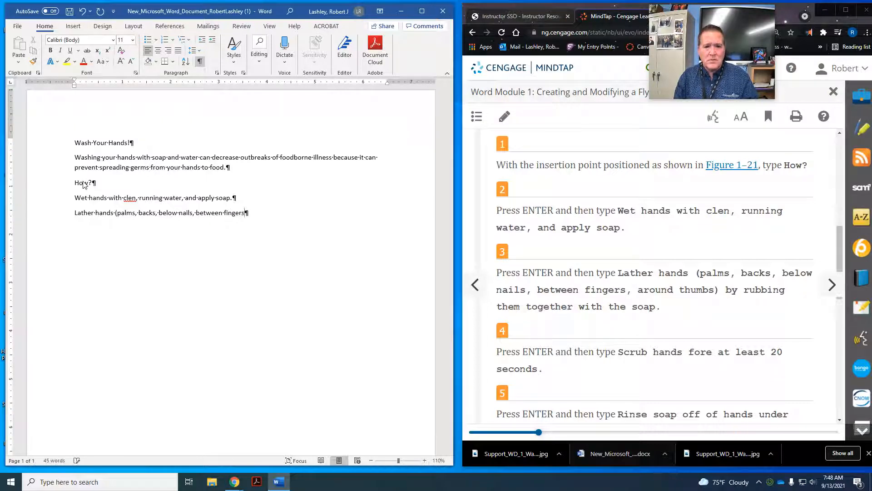
{"action": "type", "text": ", around thum"}
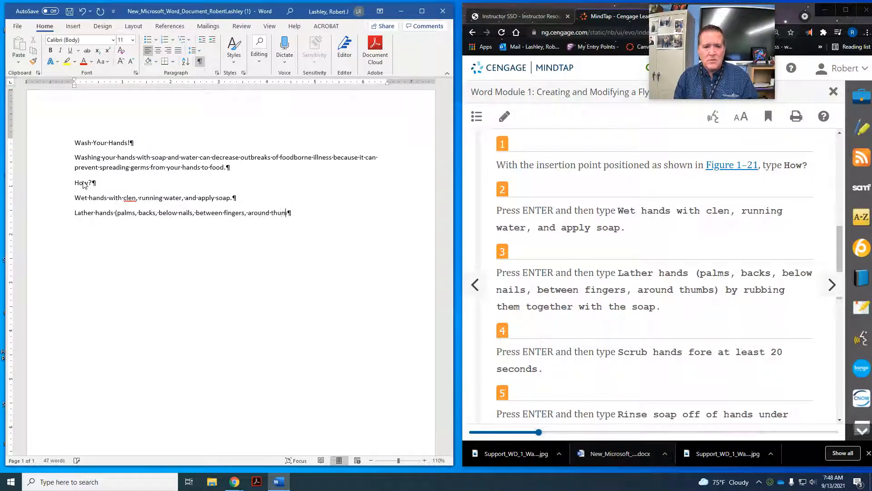
{"action": "type", "text": "bs) by rubbin"}
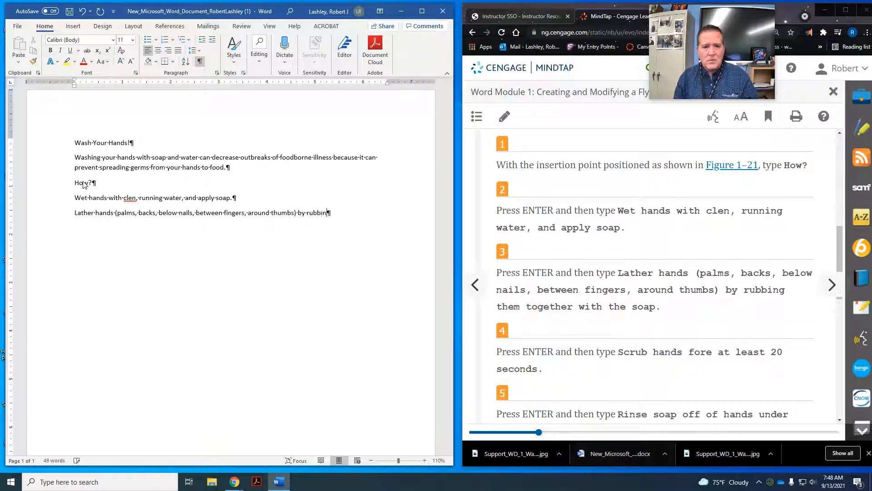
{"action": "type", "text": "g them together with the soap."}
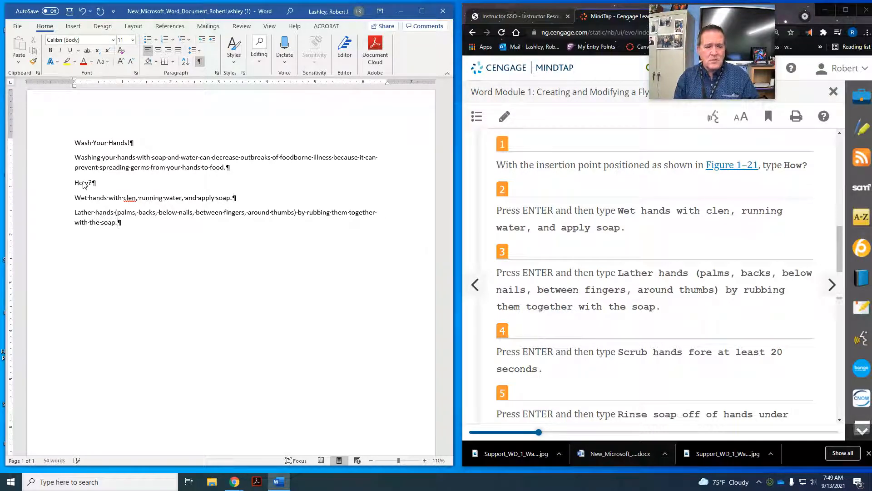
Add the paragraph "Scrub hands fore at least 20 seconds." and begin a new paragraph with "Rinse"
{"action": "key", "text": "Return"}
{"action": "type", "text": "Sc"}
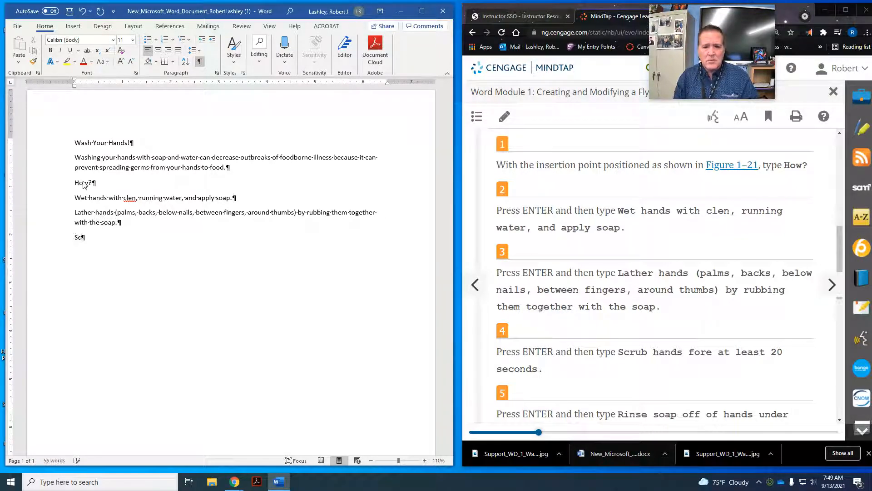
{"action": "type", "text": "rub hand"}
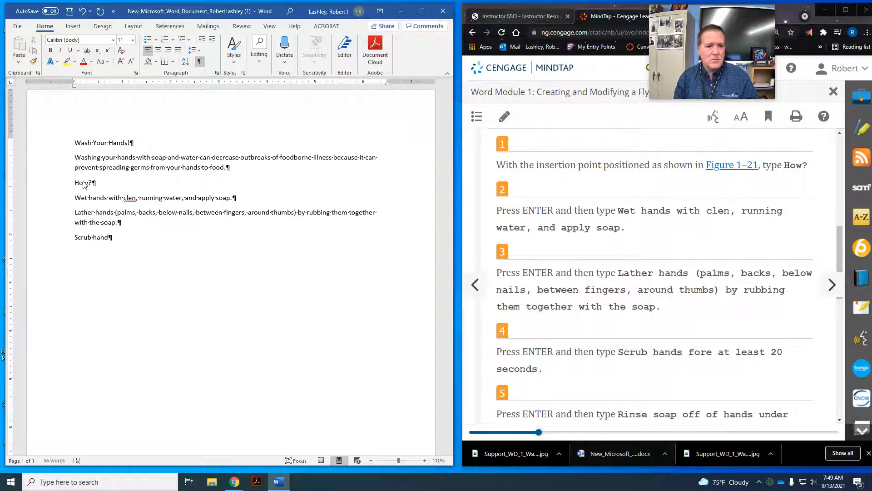
{"action": "type", "text": "s fore at"}
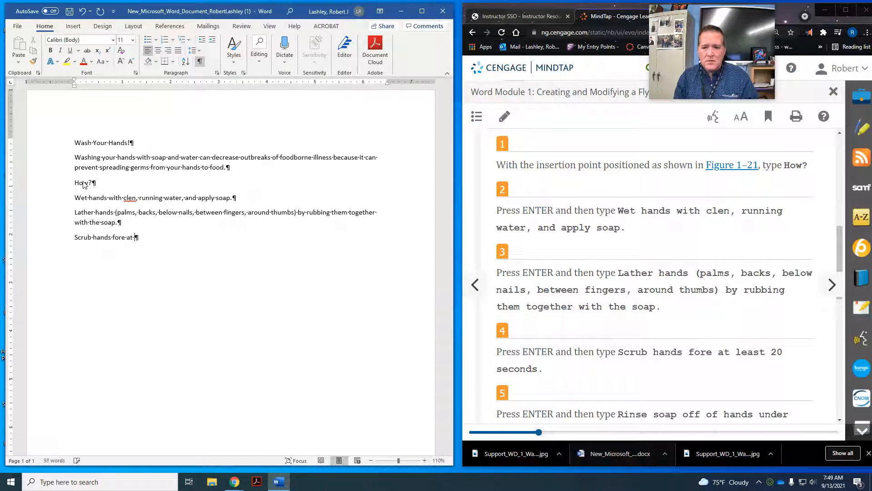
{"action": "type", "text": " least 20 sec"}
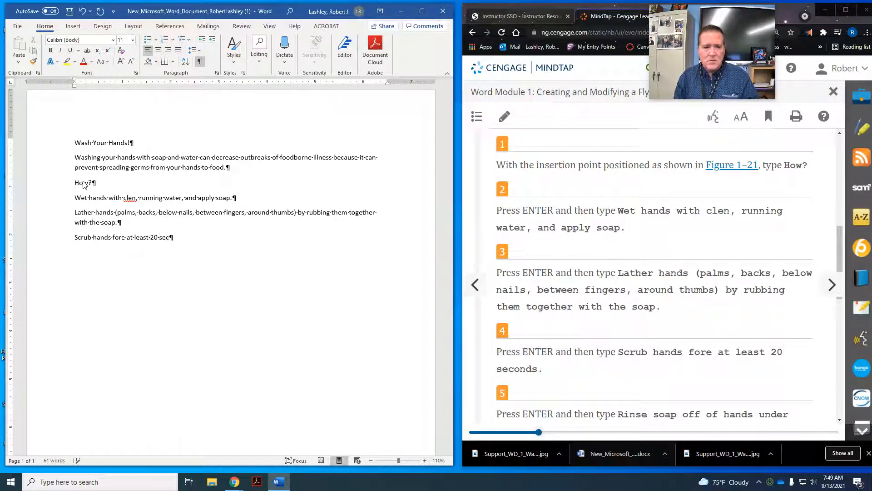
{"action": "type", "text": "onds. Rinse"}
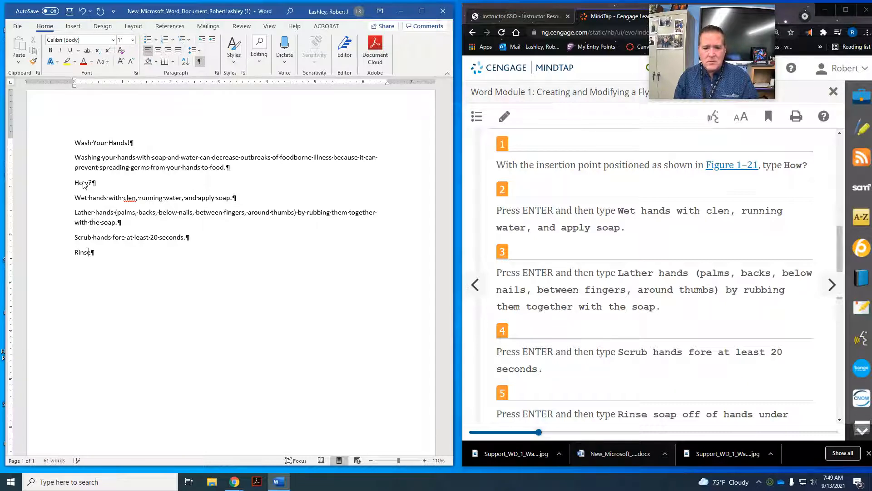
Complete the last paragraph as "Rinse soap off of hands under clean, running water." and begin another paragraph with "D"
{"action": "type", "text": " soap off of"}
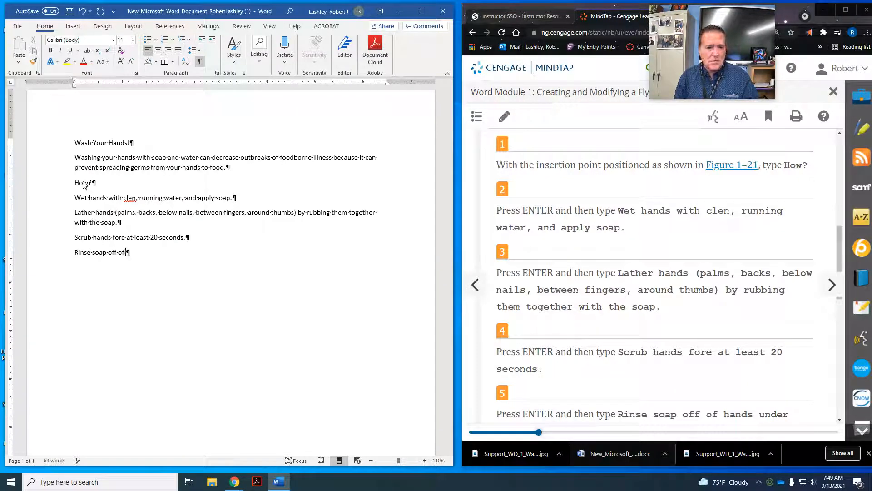
{"action": "type", "text": " hands under"}
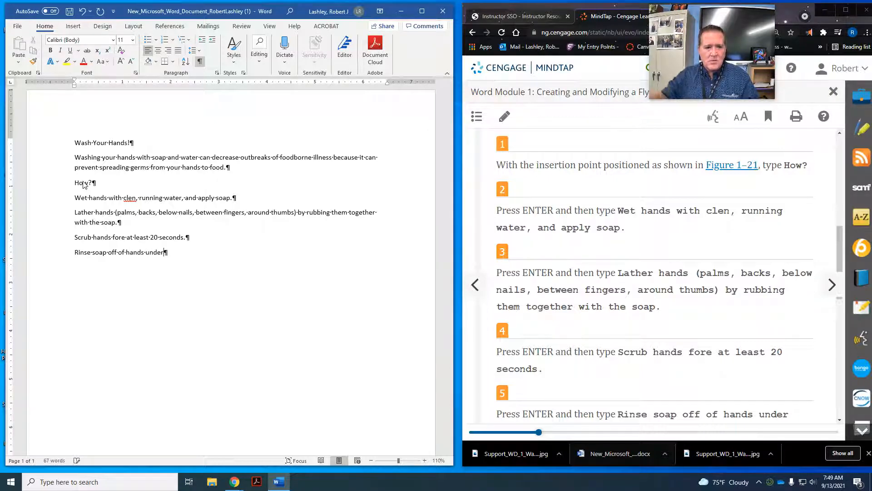
{"action": "scroll", "coordinate": [560, 269], "scroll_direction": "down", "scroll_amount": 5}
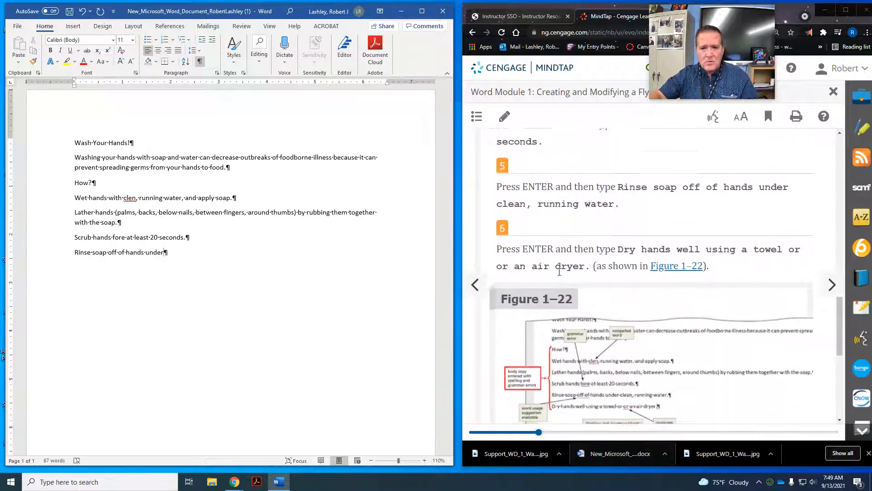
{"action": "scroll", "coordinate": [559, 271], "scroll_direction": "down", "scroll_amount": 1}
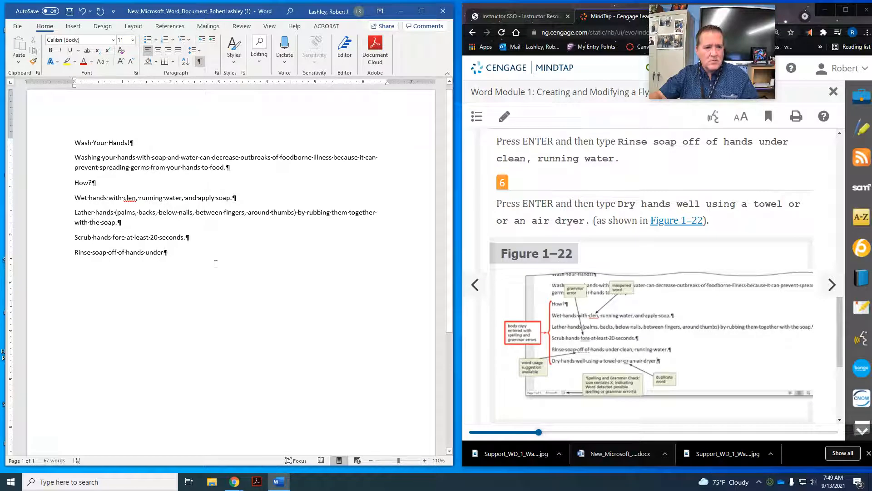
{"action": "type", "text": "clean"}
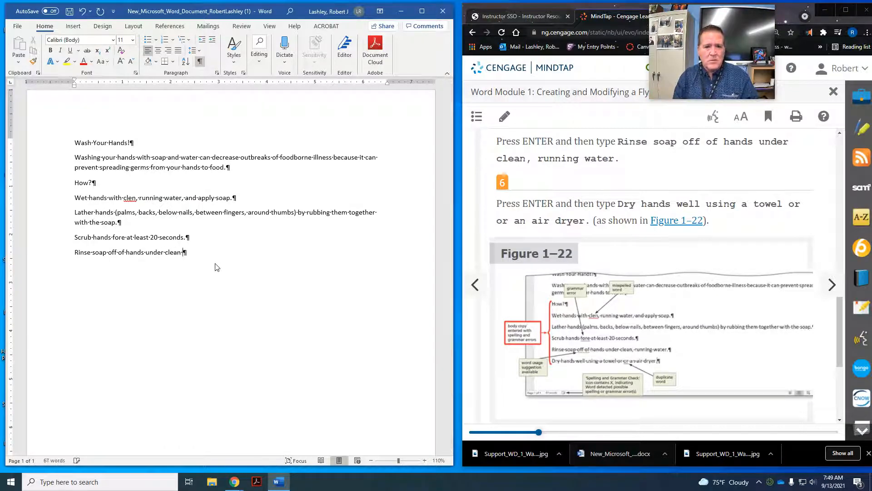
{"action": "type", "text": ", running"}
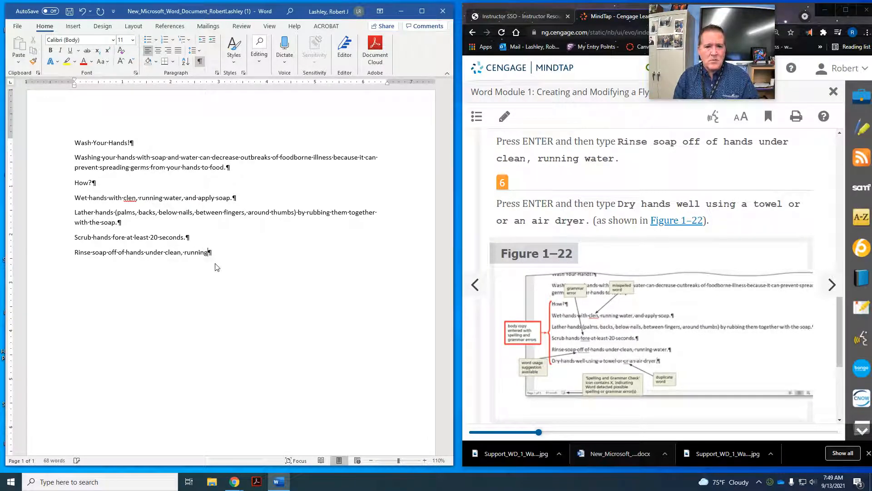
{"action": "type", "text": " water."}
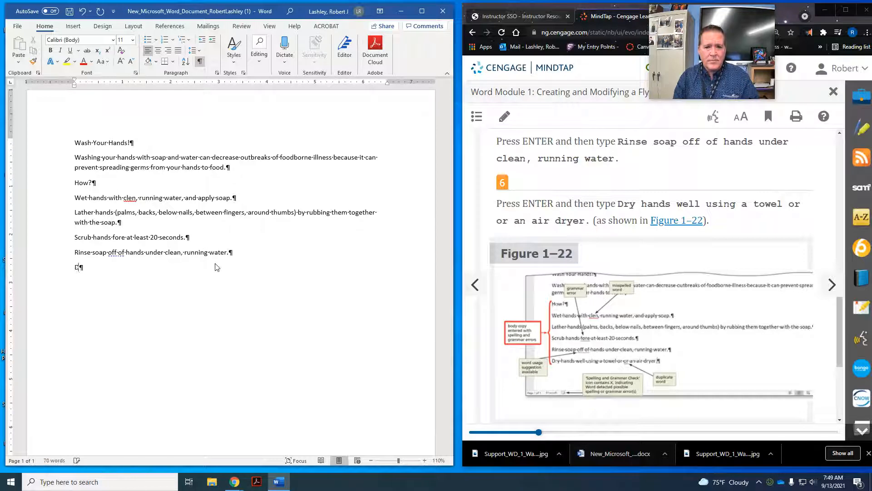
Complete the final paragraph as "Dry hands well using a towel or an air dryer."
{"action": "type", "text": "ry hands w"}
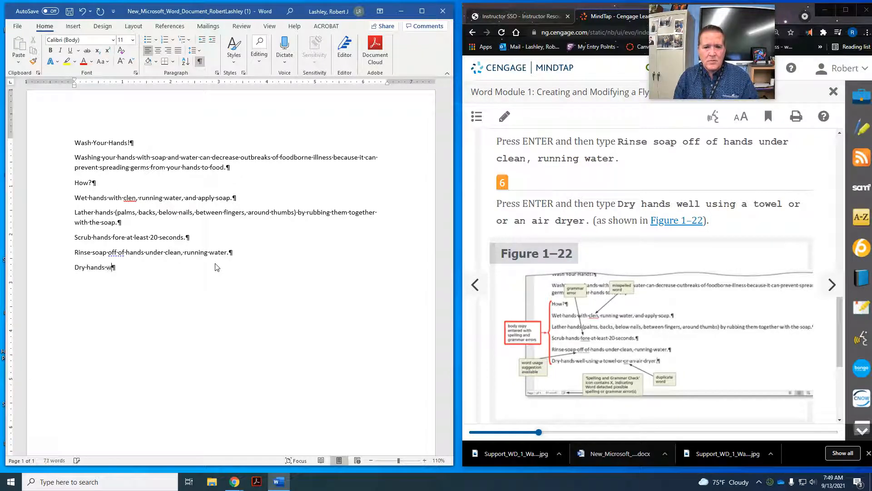
{"action": "type", "text": "ell using a towel o"}
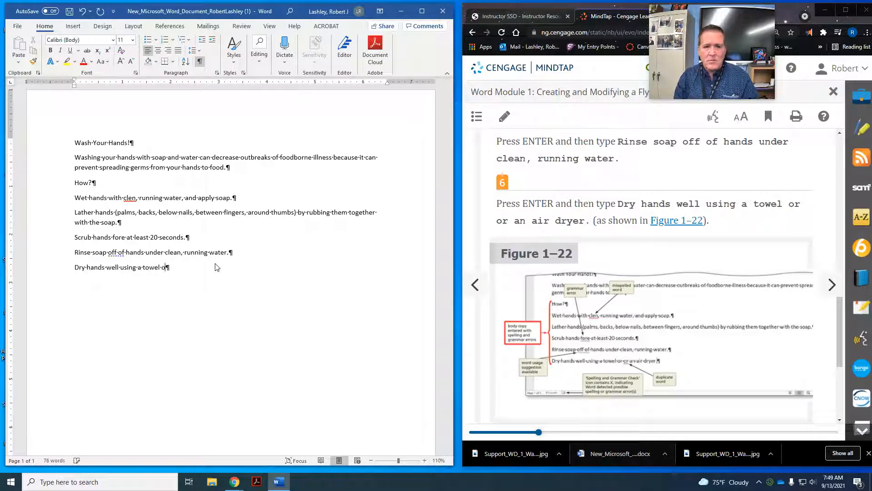
{"action": "type", "text": "r an a"}
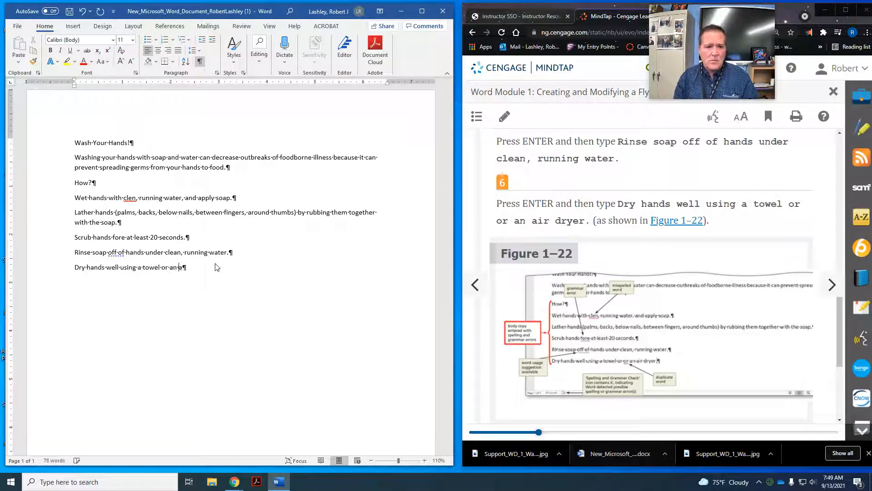
{"action": "type", "text": "ir d"}
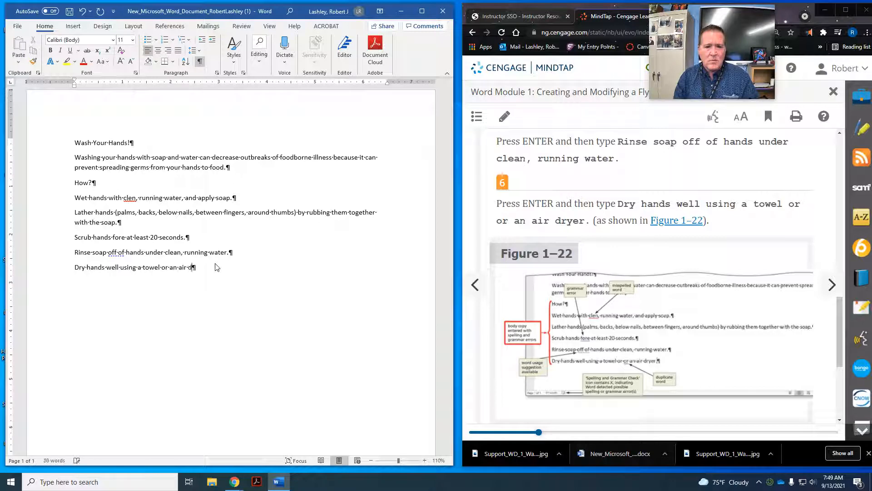
{"action": "type", "text": "ryer."}
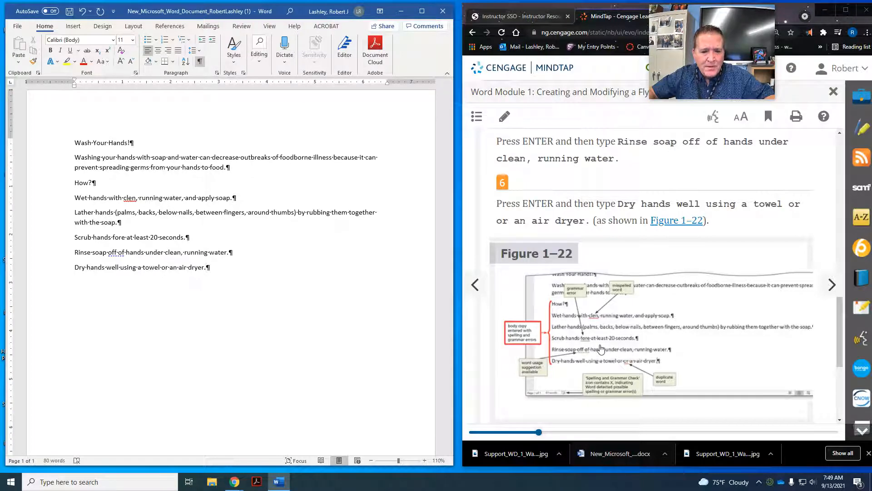
Compare the typed body copy with Figure 1–22, checking how the word "fore" is flagged
{"action": "scroll", "coordinate": [600, 348], "scroll_direction": "down", "scroll_amount": 1}
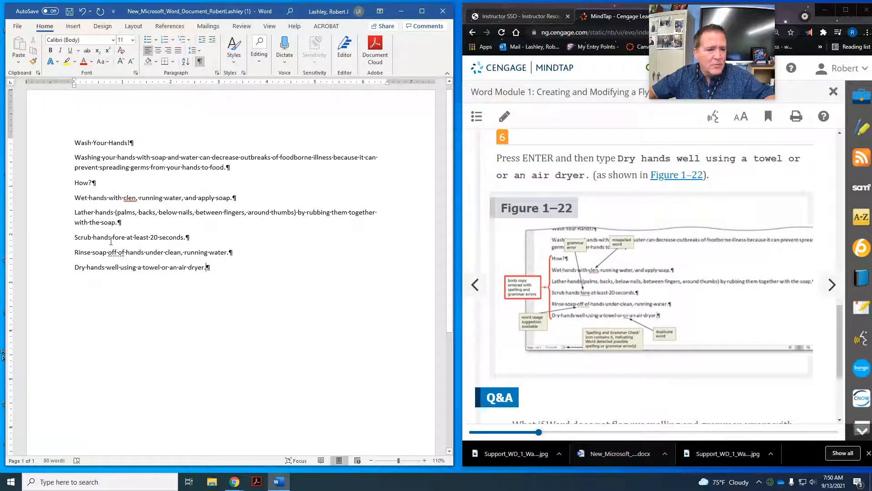
{"action": "left_click", "coordinate": [118, 237]}
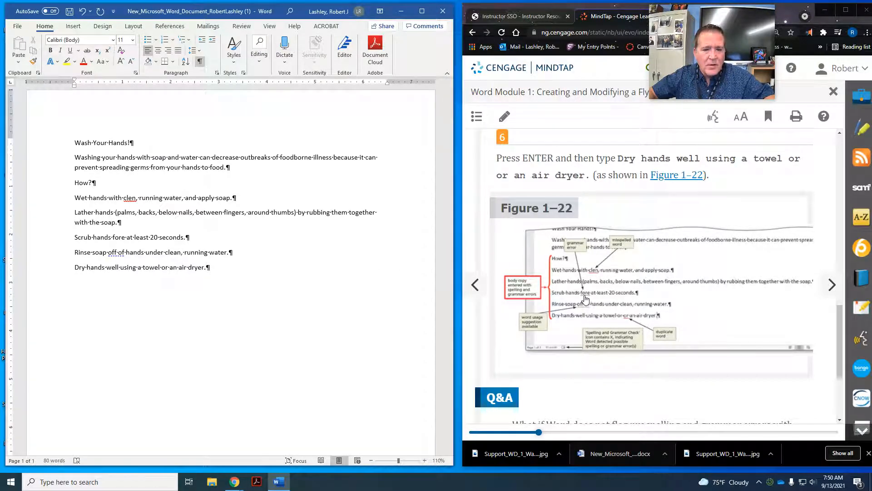
{"action": "left_click", "coordinate": [126, 238]}
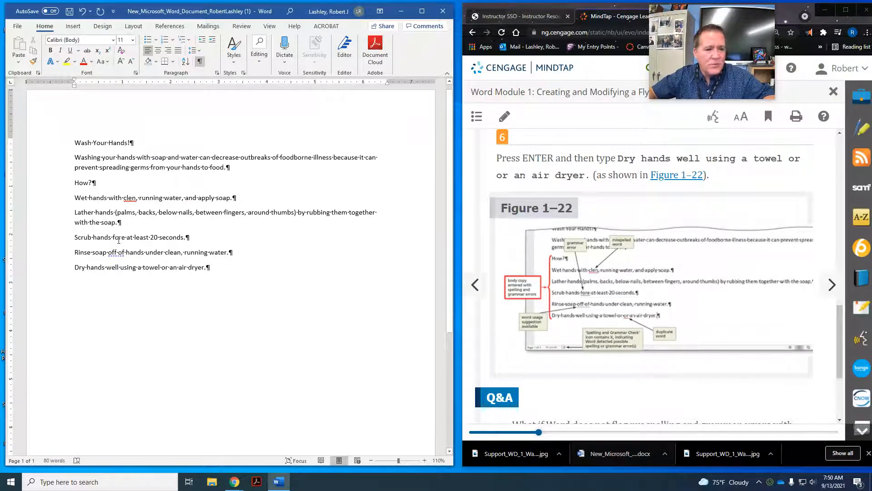
Advance the textbook to section WD 1-5h and read how to correct a flagged spelling error, including Figure 1–23
{"action": "scroll", "coordinate": [677, 320], "scroll_direction": "down", "scroll_amount": 2}
{"action": "scroll", "coordinate": [677, 320], "scroll_direction": "down", "scroll_amount": 1}
{"action": "scroll", "coordinate": [676, 320], "scroll_direction": "up", "scroll_amount": 1}
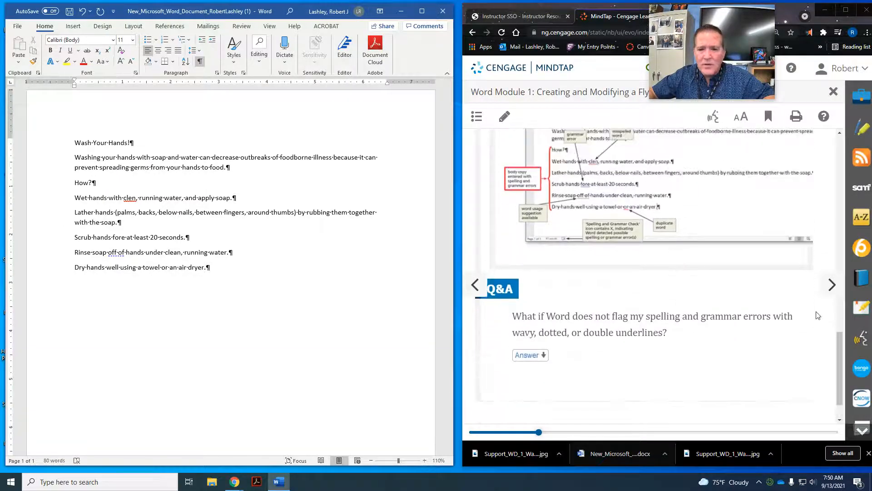
{"action": "left_click", "coordinate": [834, 294]}
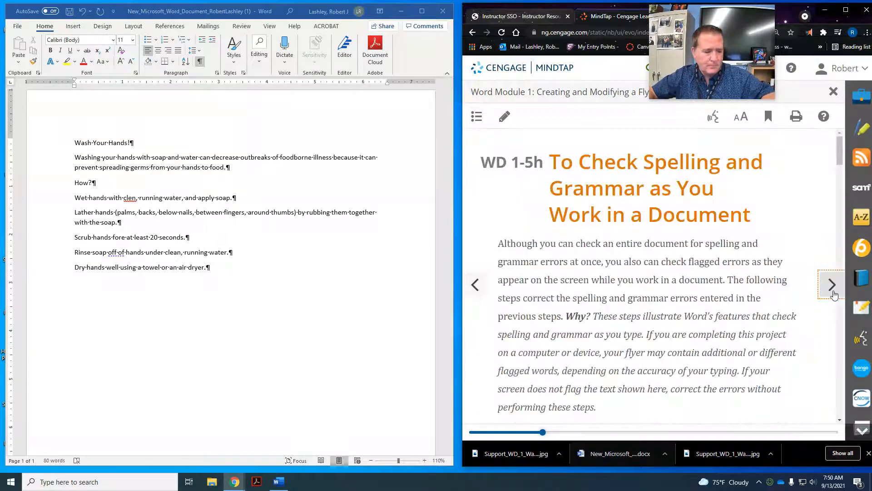
{"action": "scroll", "coordinate": [716, 234], "scroll_direction": "down", "scroll_amount": 5}
{"action": "scroll", "coordinate": [717, 234], "scroll_direction": "down", "scroll_amount": 1}
{"action": "scroll", "coordinate": [627, 191], "scroll_direction": "up", "scroll_amount": 4}
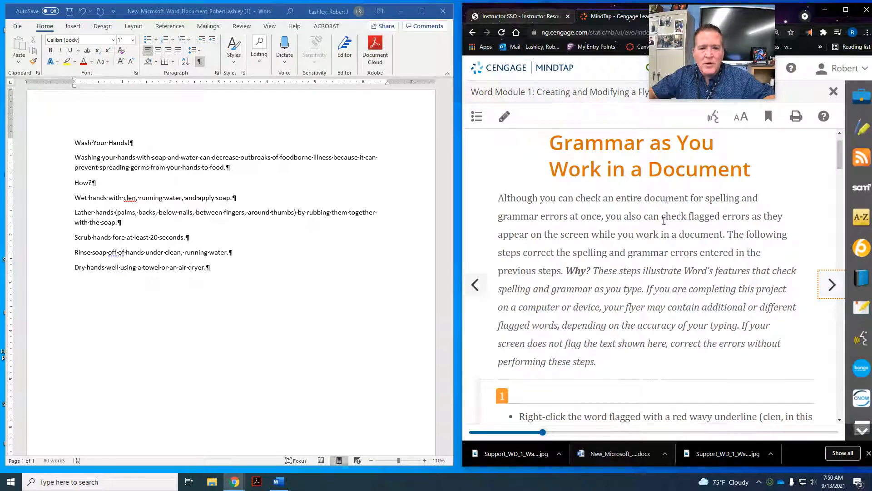
{"action": "scroll", "coordinate": [666, 222], "scroll_direction": "down", "scroll_amount": 1}
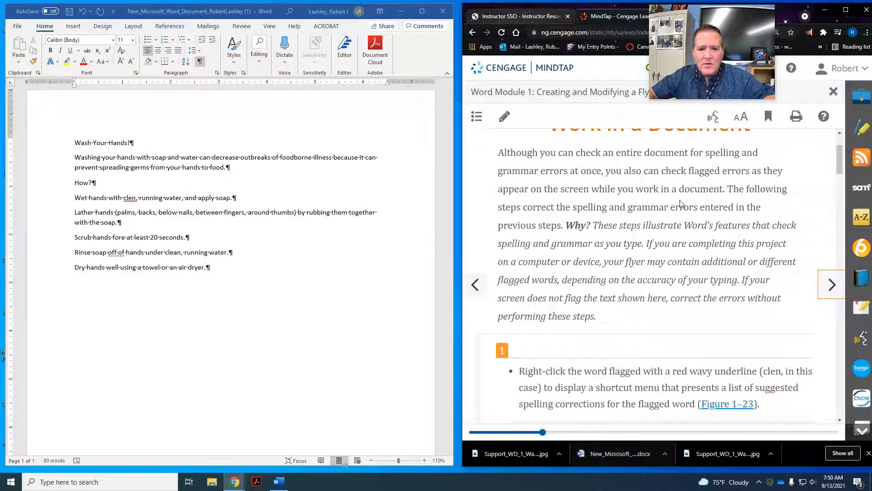
{"action": "scroll", "coordinate": [640, 189], "scroll_direction": "down", "scroll_amount": 5}
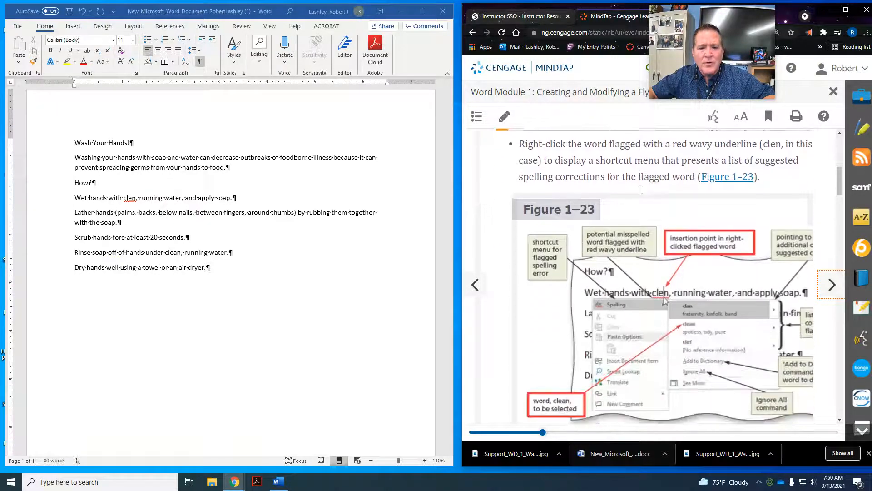
{"action": "scroll", "coordinate": [640, 190], "scroll_direction": "down", "scroll_amount": 2}
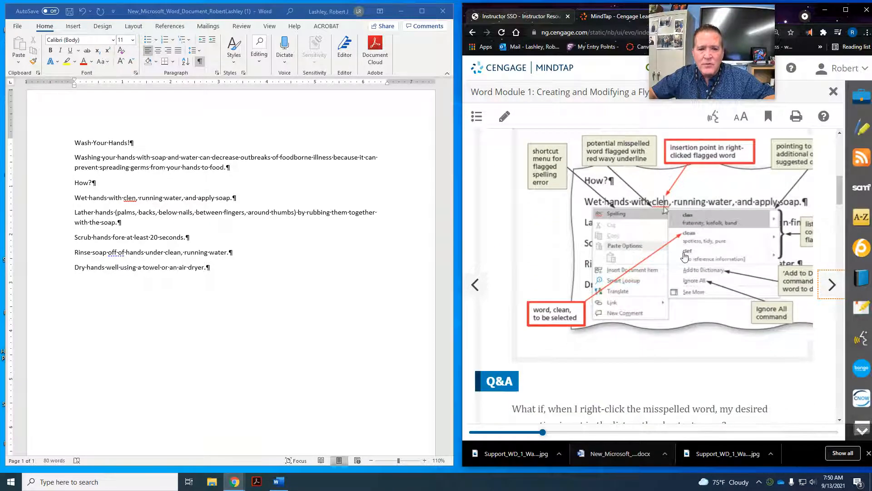
{"action": "scroll", "coordinate": [658, 270], "scroll_direction": "down", "scroll_amount": 1}
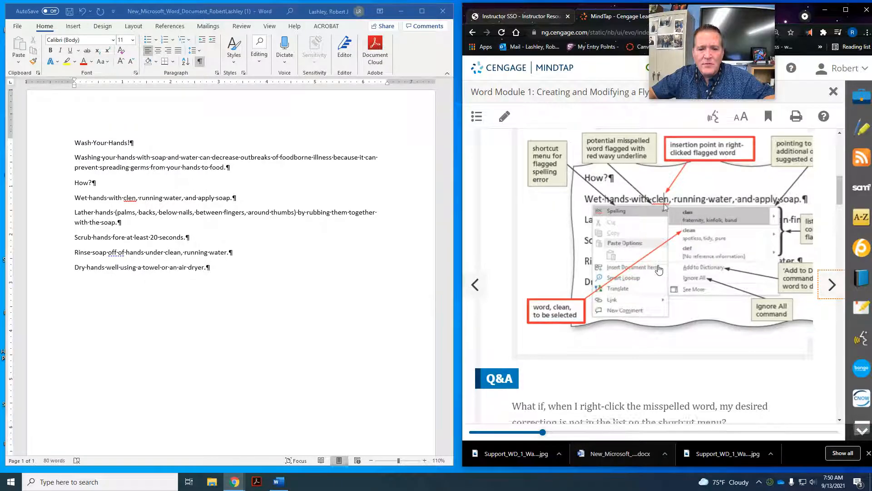
{"action": "scroll", "coordinate": [658, 270], "scroll_direction": "down", "scroll_amount": 6}
{"action": "scroll", "coordinate": [661, 268], "scroll_direction": "up", "scroll_amount": 2}
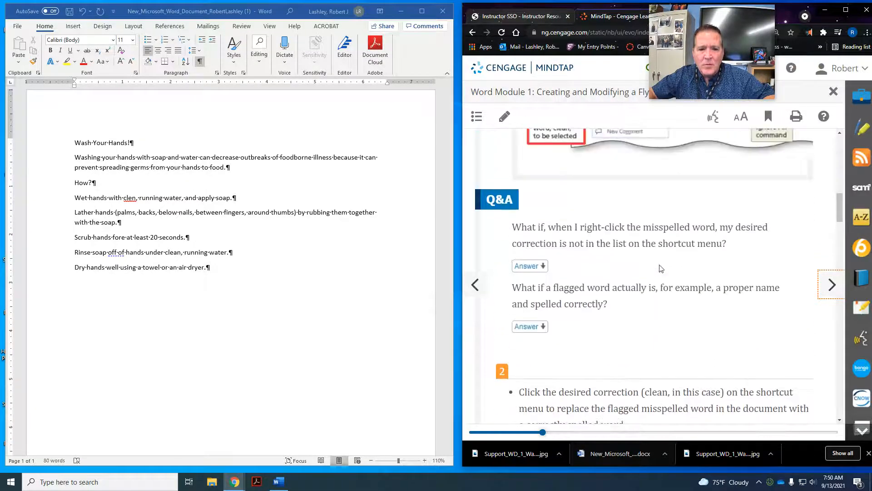
{"action": "scroll", "coordinate": [661, 268], "scroll_direction": "up", "scroll_amount": 8}
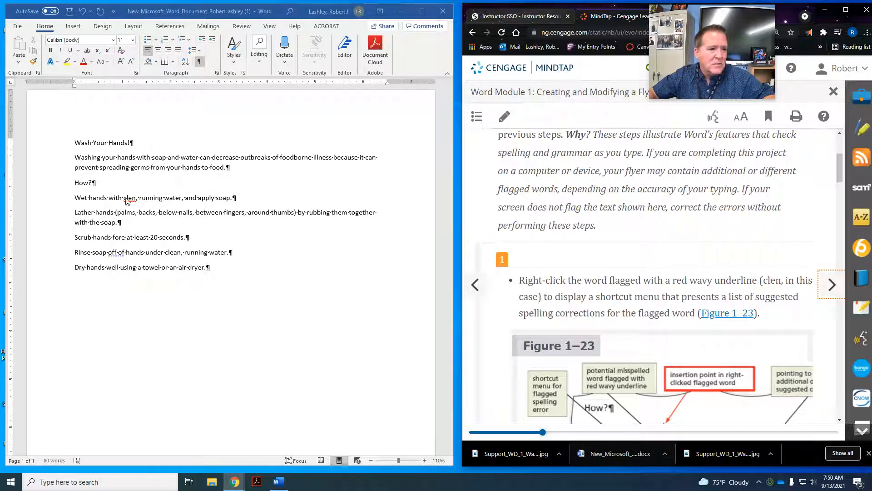
Correct the flagged word "clen" in the "Wet hands" paragraph using the suggested spelling "clean"
{"action": "left_click", "coordinate": [128, 202]}
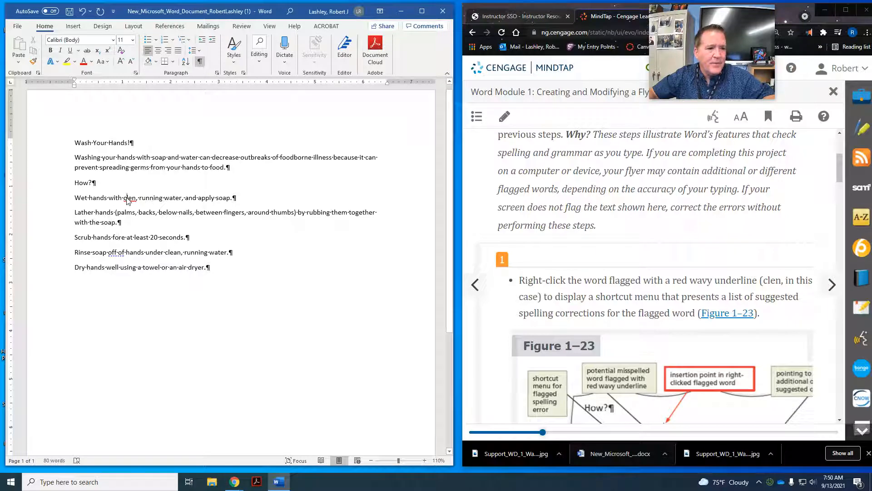
{"action": "right_click", "coordinate": [127, 200]}
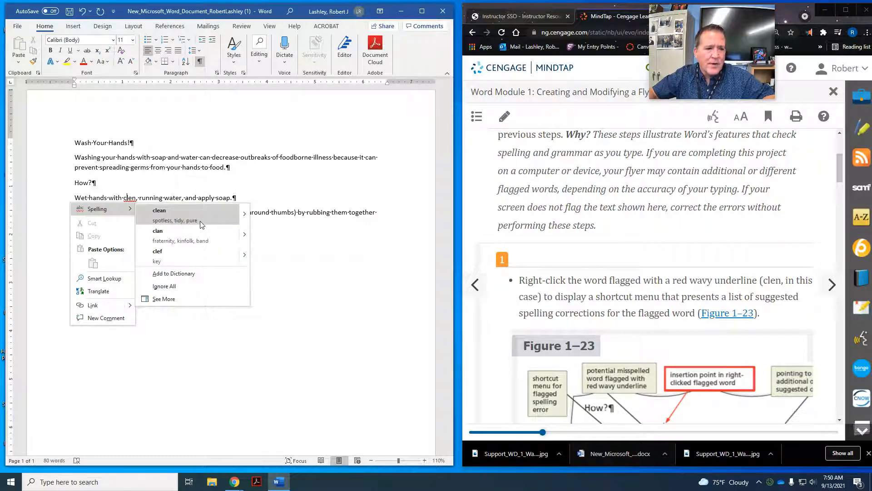
{"action": "left_click", "coordinate": [189, 214]}
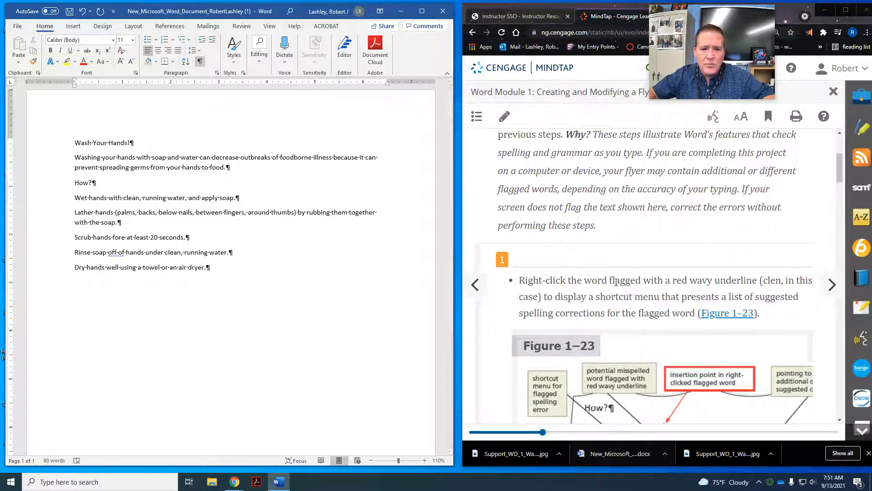
Follow textbook step 3 and correct "fore" to "for" in the "Scrub hands" paragraph
{"action": "scroll", "coordinate": [616, 282], "scroll_direction": "down", "scroll_amount": 4}
{"action": "scroll", "coordinate": [617, 282], "scroll_direction": "down", "scroll_amount": 5}
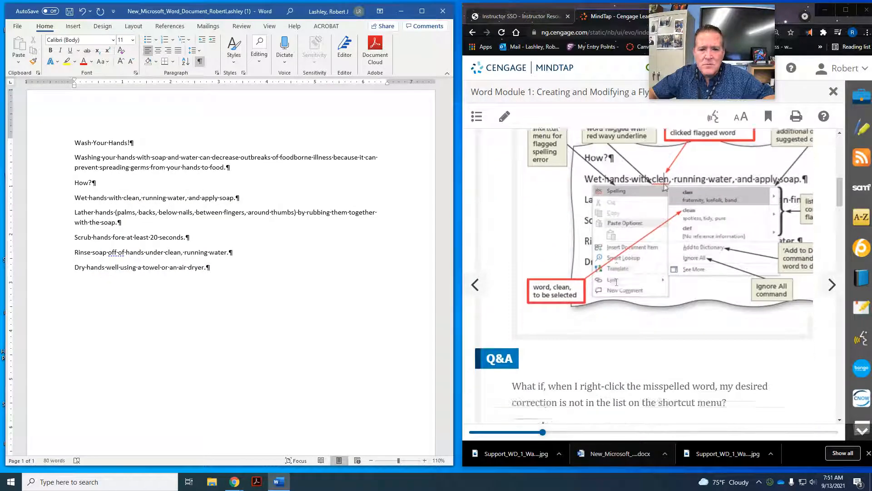
{"action": "scroll", "coordinate": [616, 282], "scroll_direction": "down", "scroll_amount": 3}
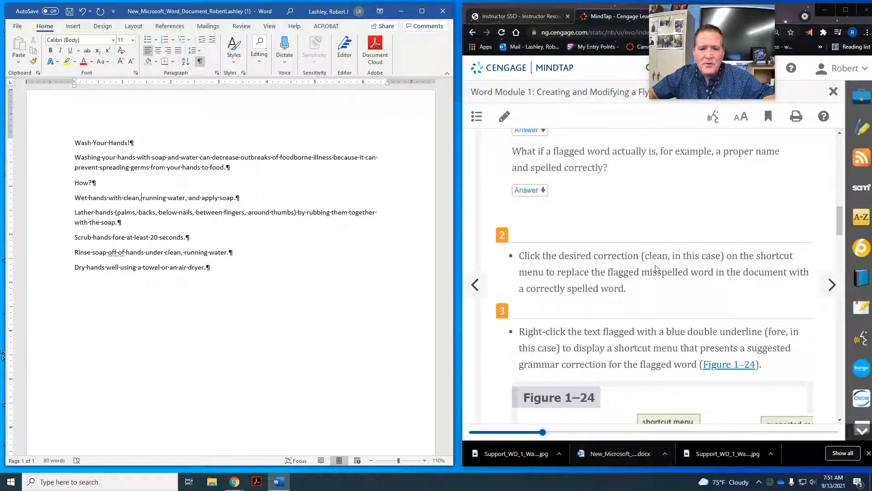
{"action": "scroll", "coordinate": [682, 271], "scroll_direction": "down", "scroll_amount": 2}
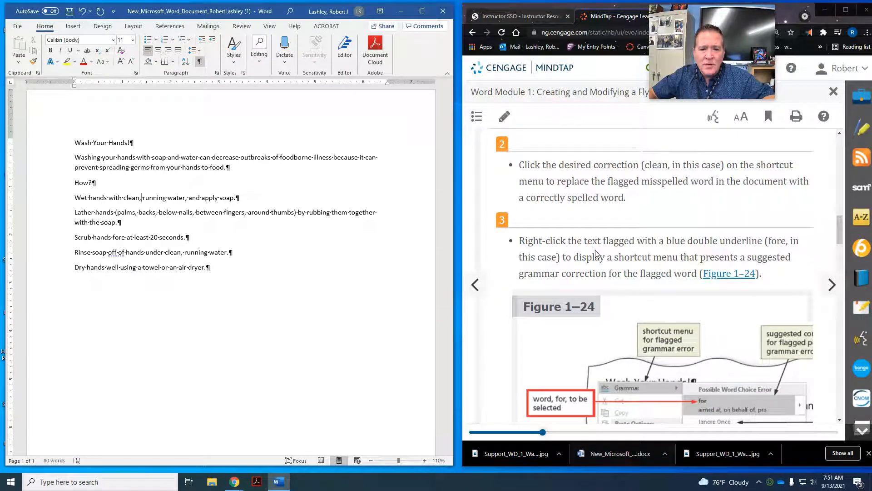
{"action": "scroll", "coordinate": [650, 245], "scroll_direction": "down", "scroll_amount": 1}
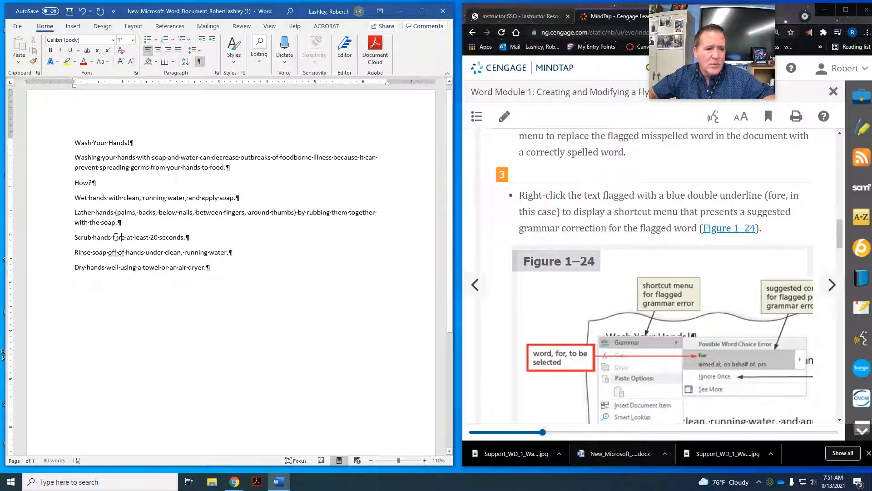
{"action": "right_click", "coordinate": [117, 237]}
{"action": "key", "text": "Escape"}
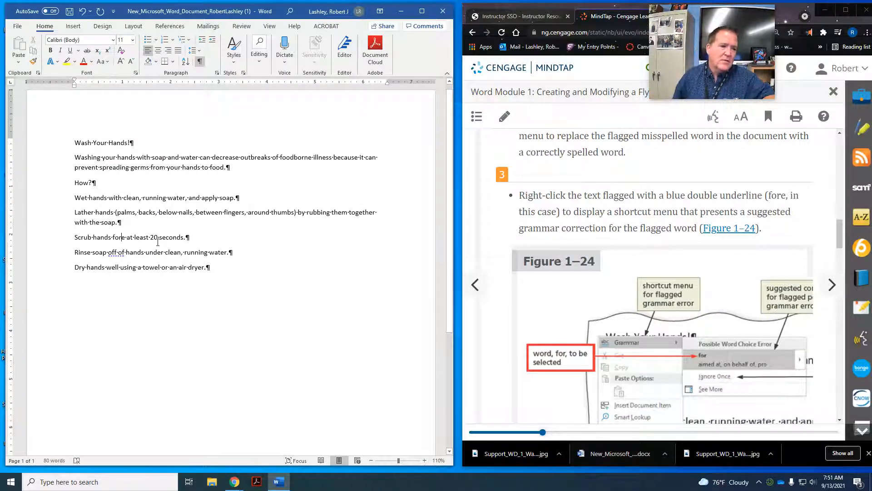
{"action": "key", "text": "Delete"}
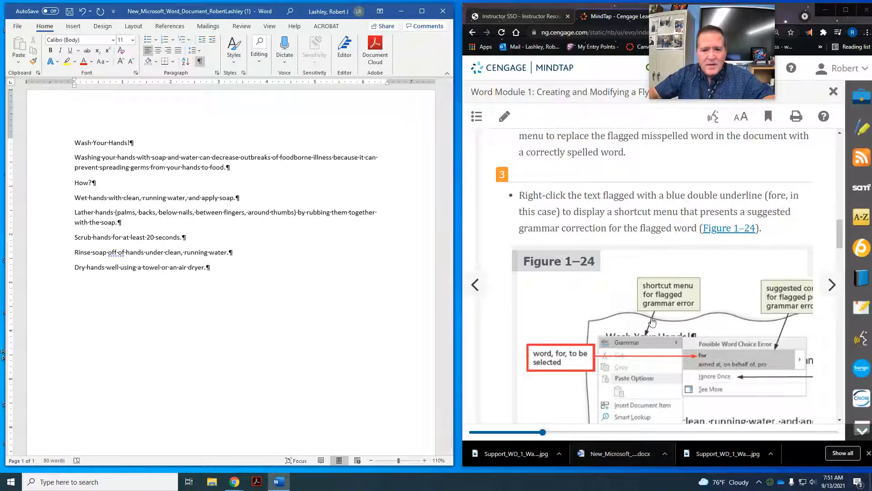
Follow textbook steps 4 to 6 and replace the flagged "off of" with the suggestion "off" in the "Rinse soap" paragraph
{"action": "scroll", "coordinate": [652, 322], "scroll_direction": "down", "scroll_amount": 1}
{"action": "scroll", "coordinate": [651, 321], "scroll_direction": "down", "scroll_amount": 5}
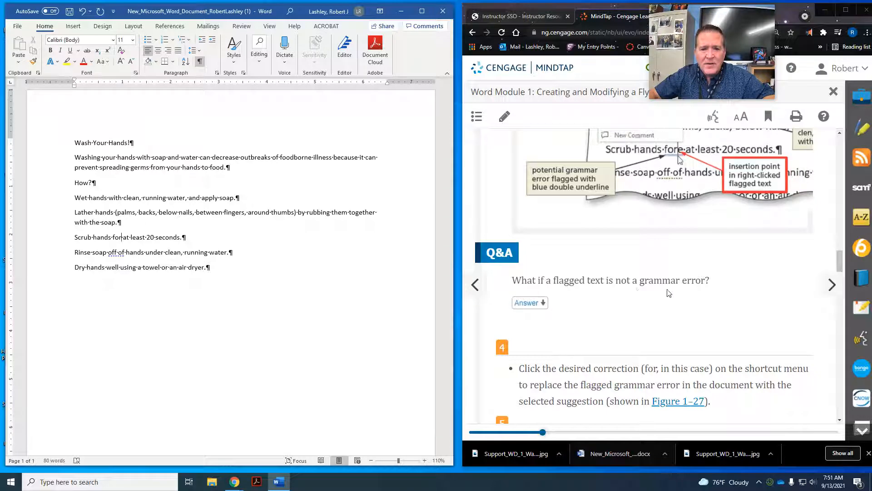
{"action": "scroll", "coordinate": [674, 293], "scroll_direction": "down", "scroll_amount": 1}
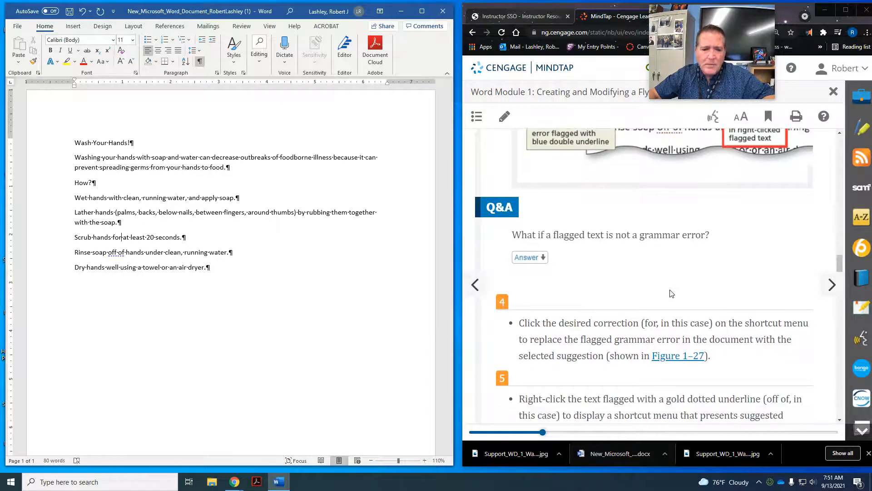
{"action": "scroll", "coordinate": [674, 293], "scroll_direction": "down", "scroll_amount": 1}
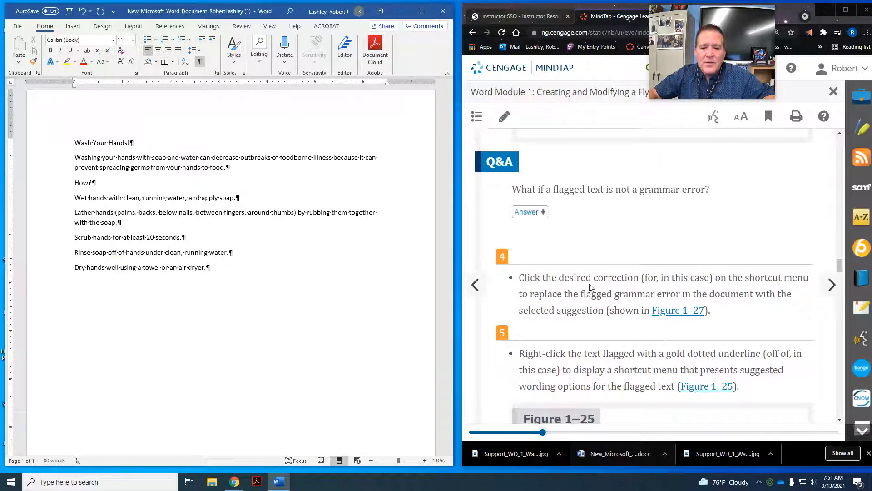
{"action": "scroll", "coordinate": [592, 287], "scroll_direction": "down", "scroll_amount": 2}
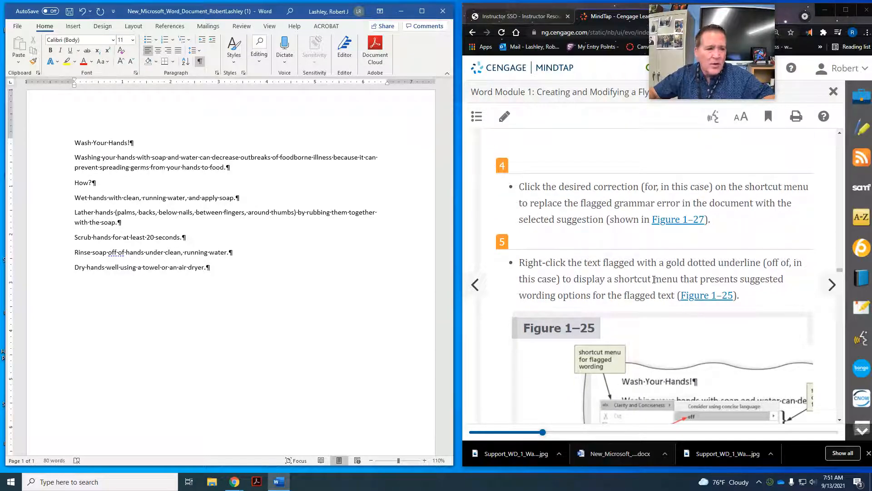
{"action": "scroll", "coordinate": [654, 279], "scroll_direction": "down", "scroll_amount": 2}
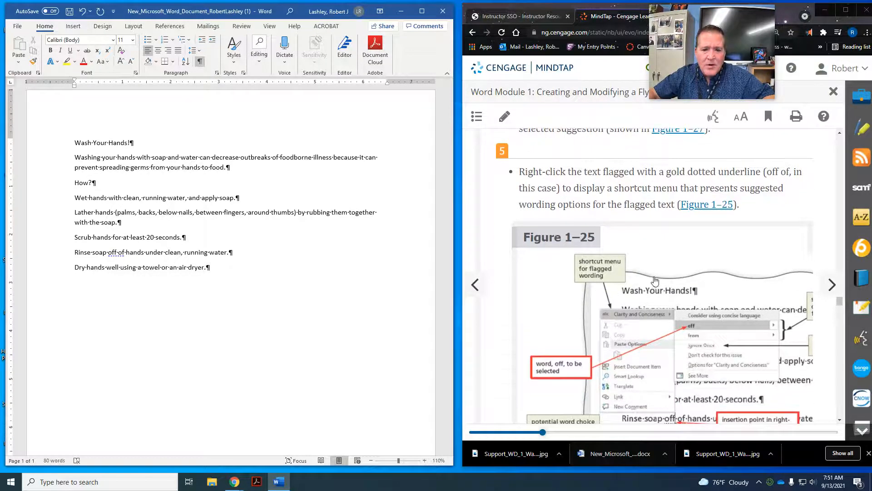
{"action": "right_click", "coordinate": [113, 254]}
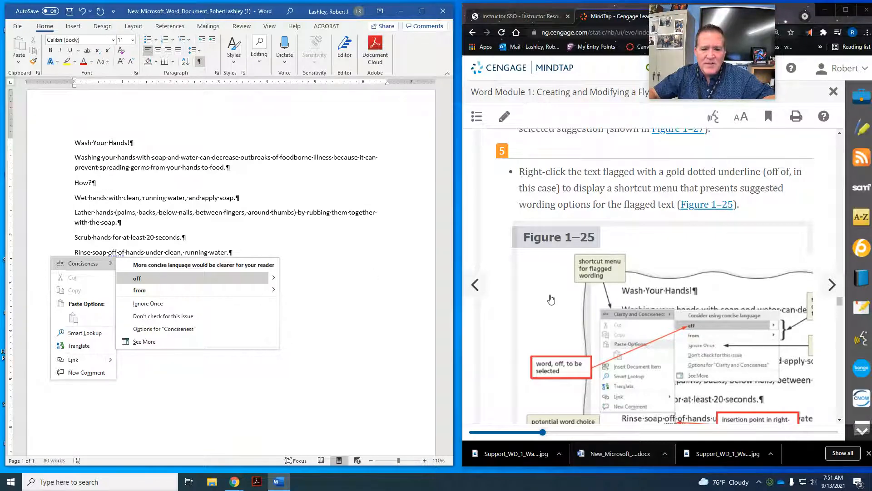
{"action": "scroll", "coordinate": [551, 299], "scroll_direction": "down", "scroll_amount": 2}
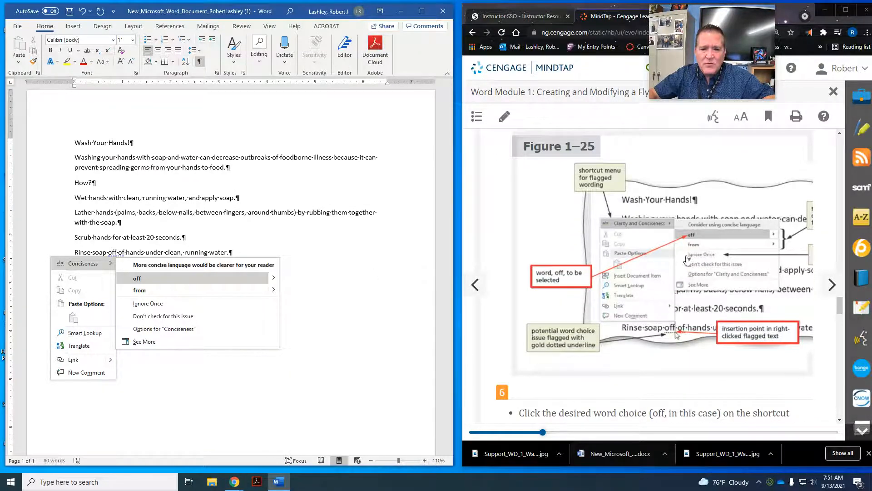
{"action": "scroll", "coordinate": [618, 370], "scroll_direction": "down", "scroll_amount": 1}
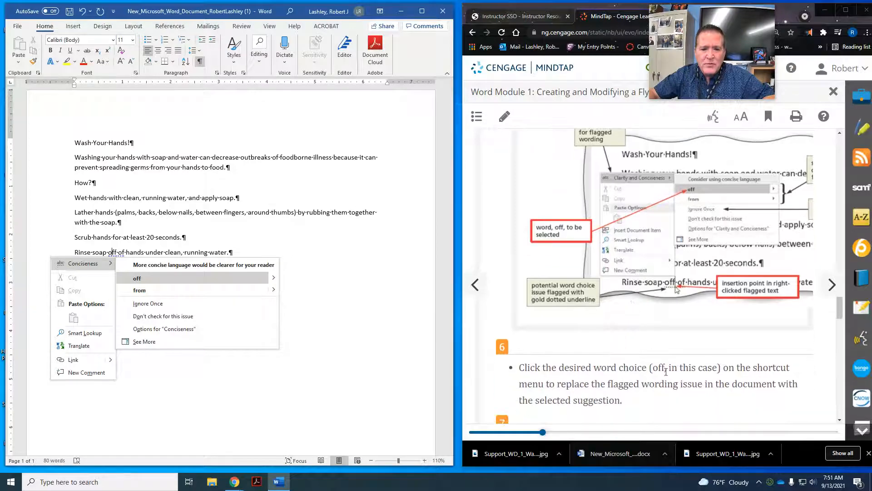
{"action": "scroll", "coordinate": [682, 377], "scroll_direction": "down", "scroll_amount": 2}
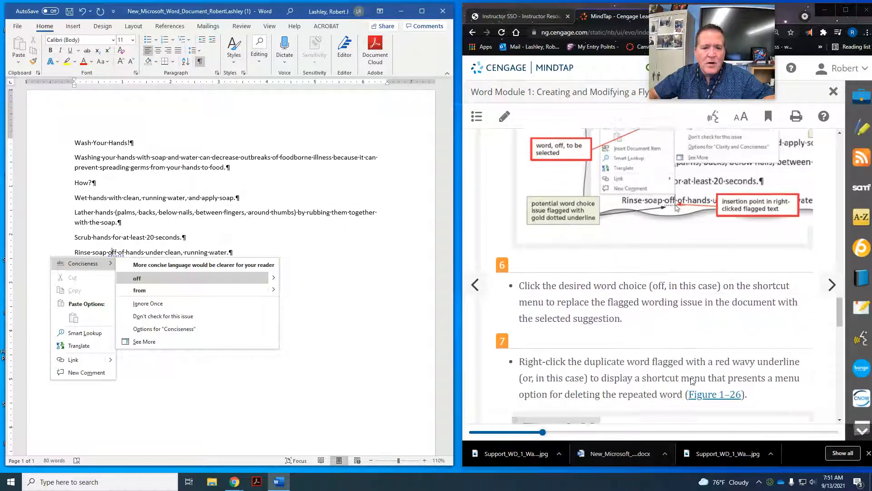
{"action": "left_click", "coordinate": [145, 278]}
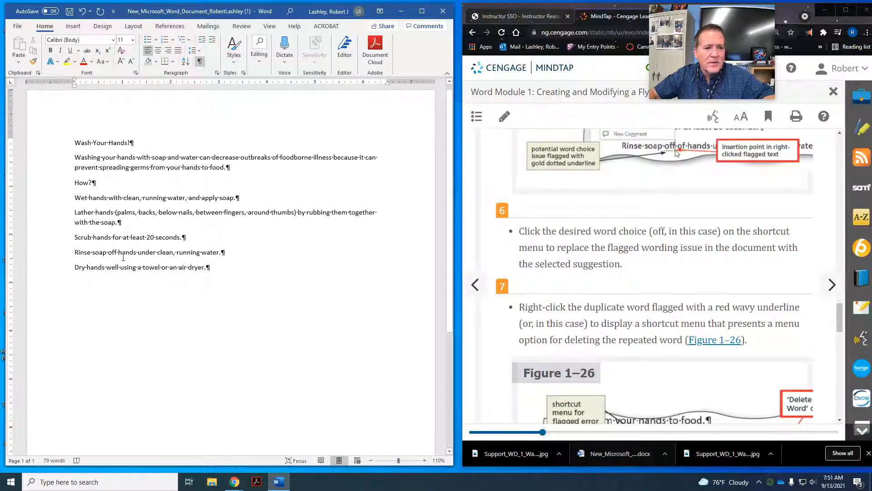
Review textbook steps 7 and 8 on deleting a repeated word and place the insertion point at the end of the "Dry hands" line
{"action": "scroll", "coordinate": [658, 289], "scroll_direction": "down", "scroll_amount": 1}
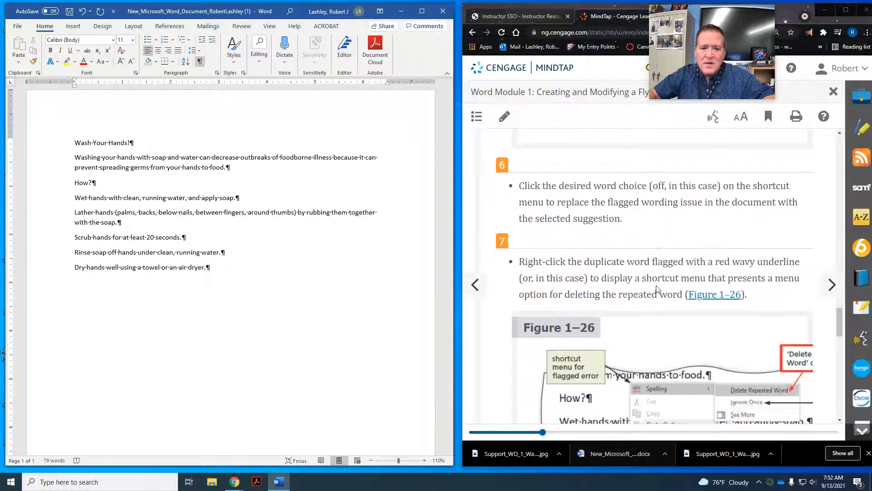
{"action": "scroll", "coordinate": [693, 279], "scroll_direction": "down", "scroll_amount": 1}
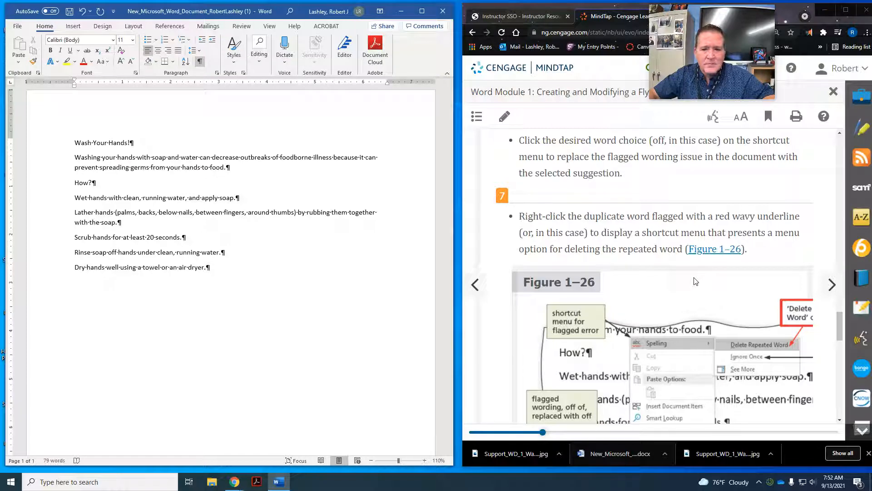
{"action": "scroll", "coordinate": [658, 207], "scroll_direction": "up", "scroll_amount": 1}
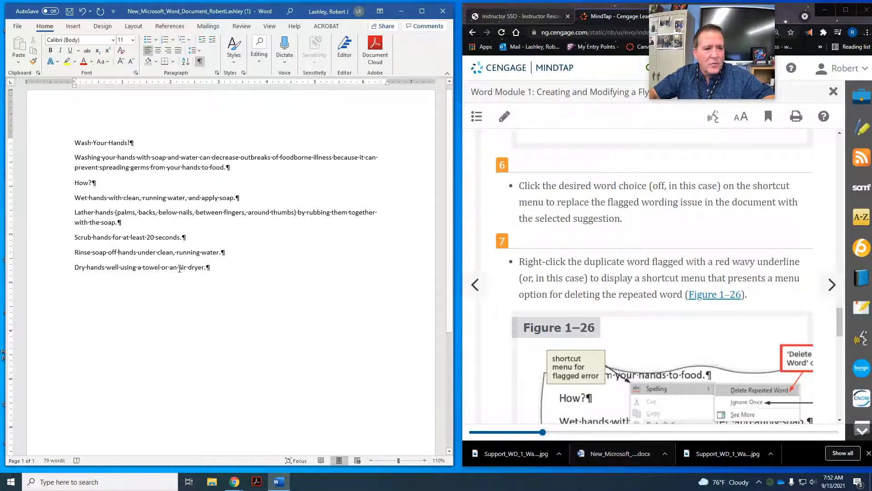
{"action": "scroll", "coordinate": [631, 295], "scroll_direction": "down", "scroll_amount": 4}
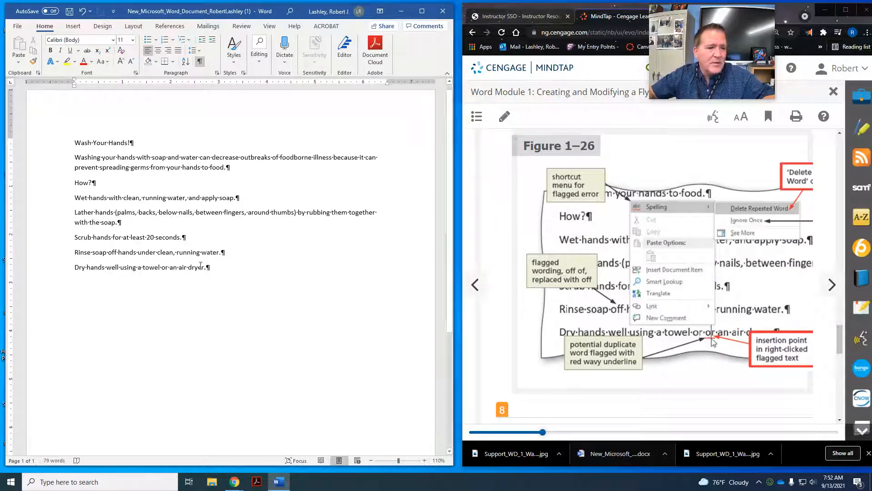
{"action": "scroll", "coordinate": [656, 290], "scroll_direction": "down", "scroll_amount": 4}
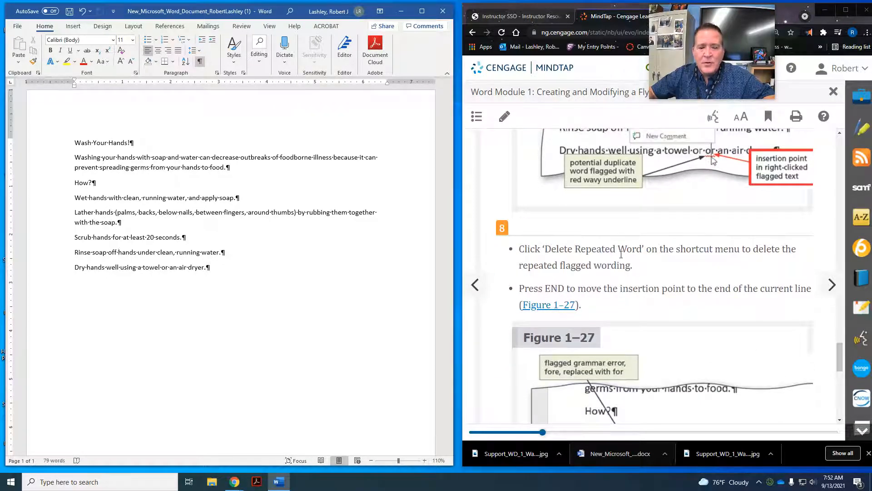
{"action": "scroll", "coordinate": [621, 254], "scroll_direction": "down", "scroll_amount": 2}
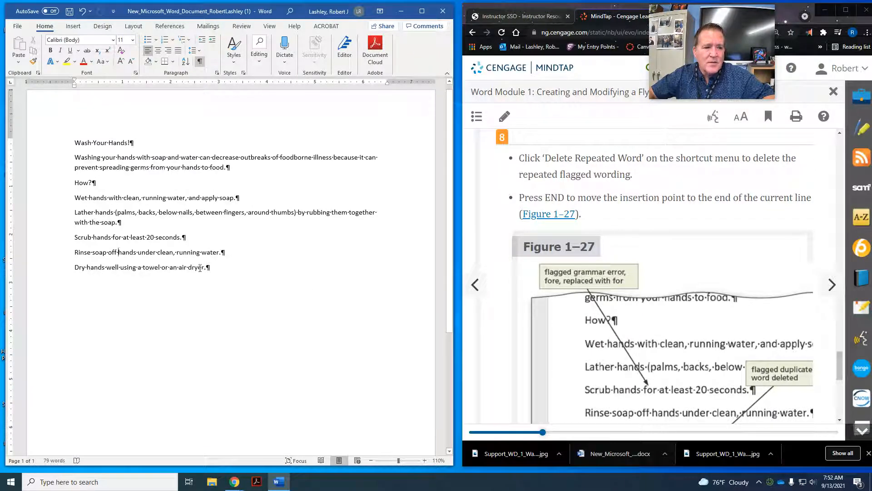
{"action": "left_click", "coordinate": [207, 266]}
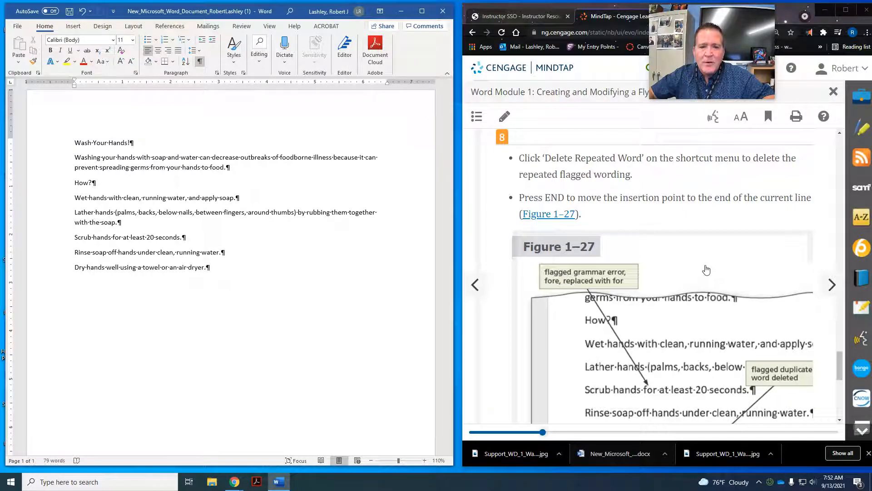
Compare the text with Figure 1–27, advance the textbook to section WD 1-5i and read how to insert a blank line
{"action": "scroll", "coordinate": [707, 270], "scroll_direction": "down", "scroll_amount": 5}
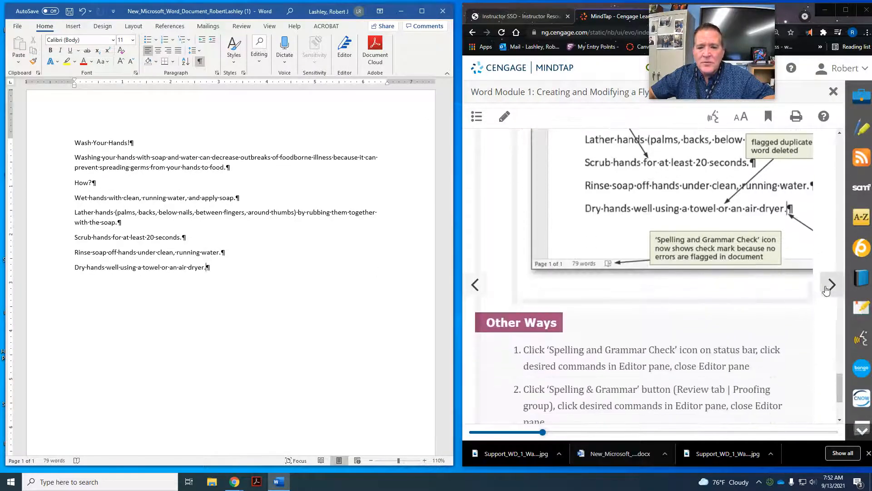
{"action": "left_click", "coordinate": [831, 286]}
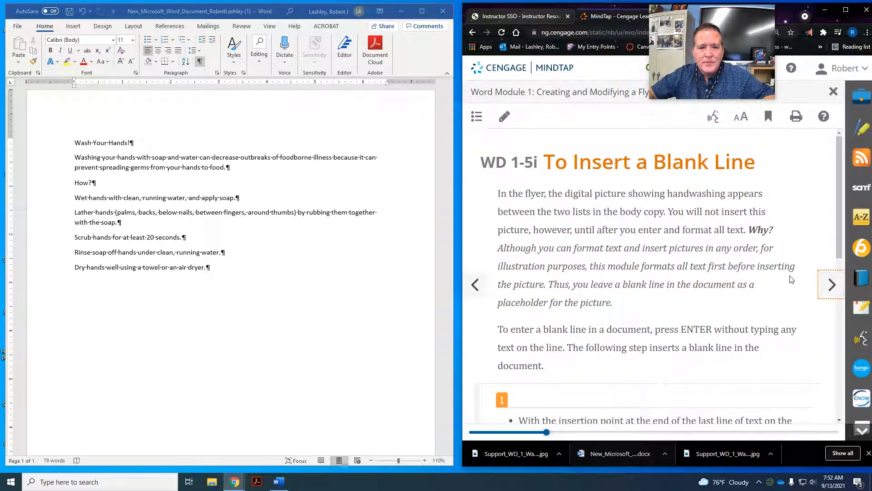
{"action": "scroll", "coordinate": [788, 278], "scroll_direction": "down", "scroll_amount": 1}
{"action": "scroll", "coordinate": [788, 278], "scroll_direction": "down", "scroll_amount": 1}
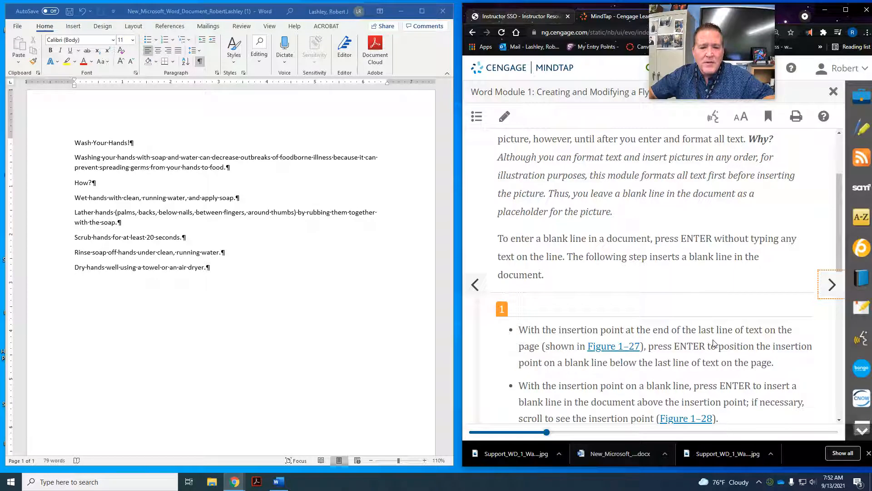
{"action": "scroll", "coordinate": [714, 344], "scroll_direction": "down", "scroll_amount": 1}
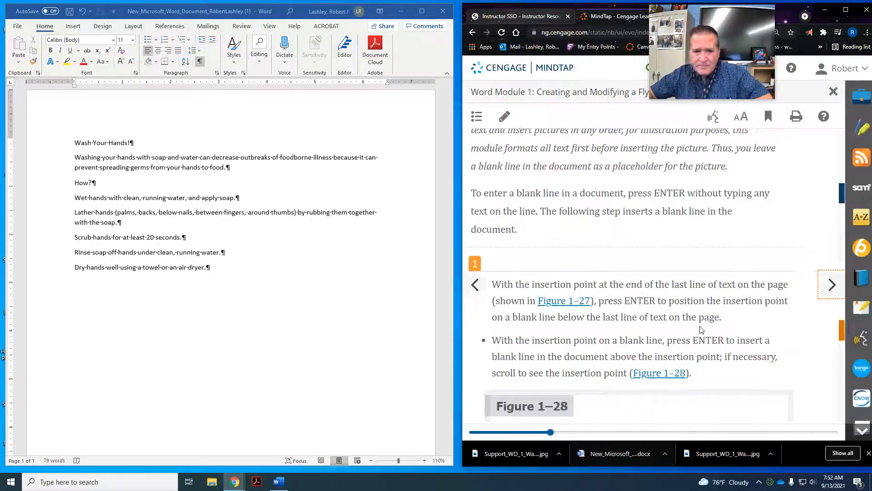
{"action": "scroll", "coordinate": [698, 327], "scroll_direction": "up", "scroll_amount": 20}
{"action": "left_click", "coordinate": [474, 289]}
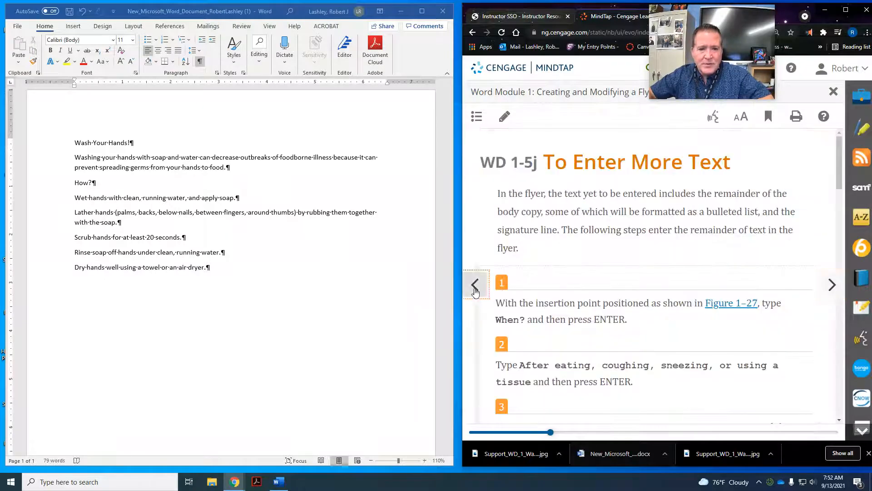
Insert a blank line below the "Dry hands" paragraph and start another line beneath it, as in Figure 1–28
{"action": "left_click", "coordinate": [236, 269]}
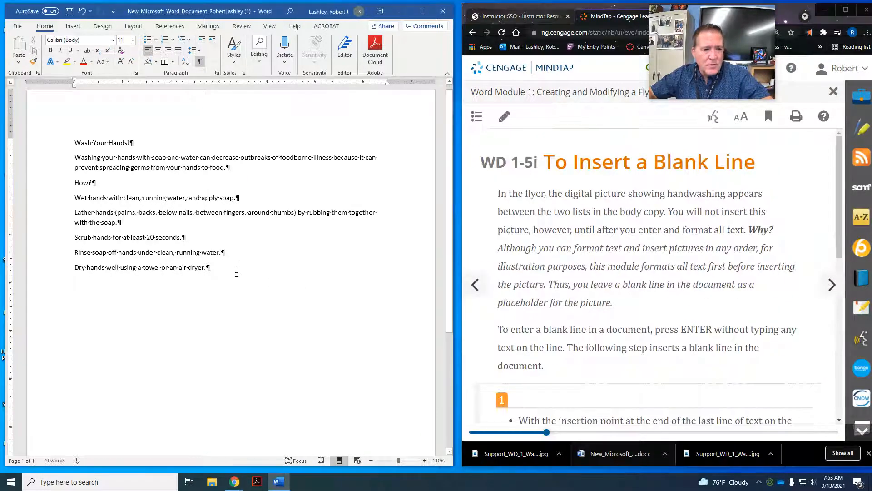
{"action": "key", "text": "Return"}
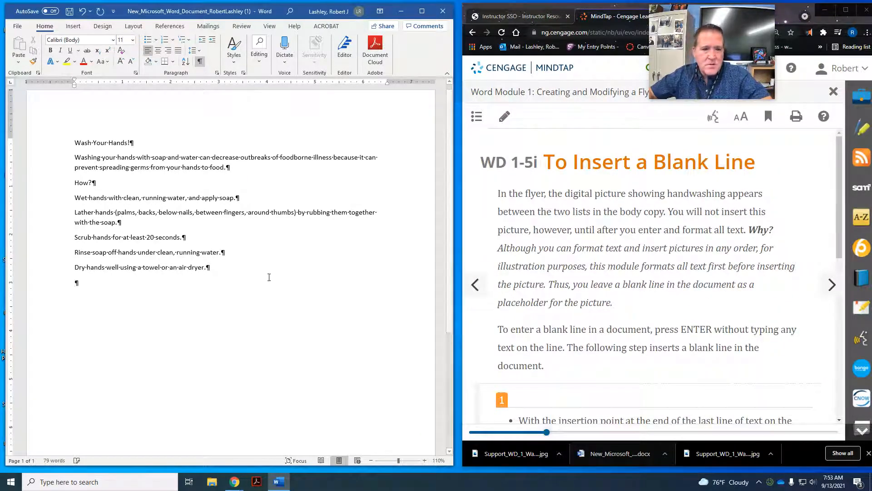
{"action": "scroll", "coordinate": [643, 308], "scroll_direction": "down", "scroll_amount": 4}
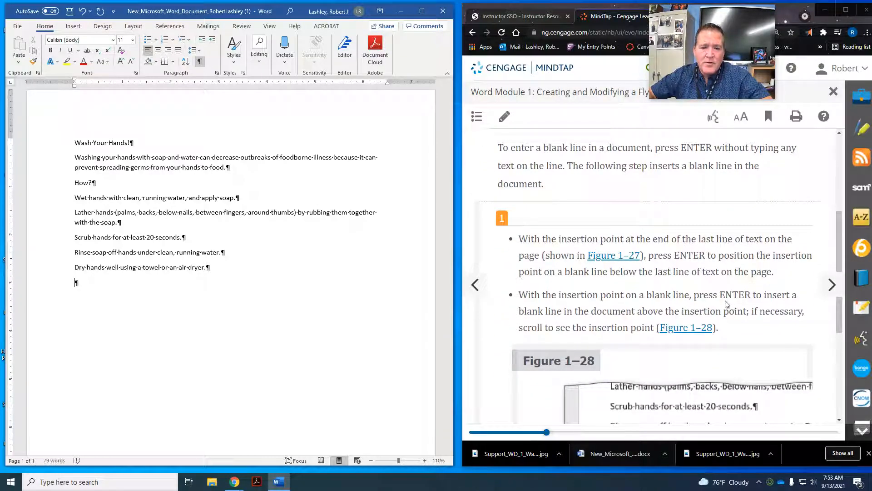
{"action": "scroll", "coordinate": [709, 305], "scroll_direction": "down", "scroll_amount": 4}
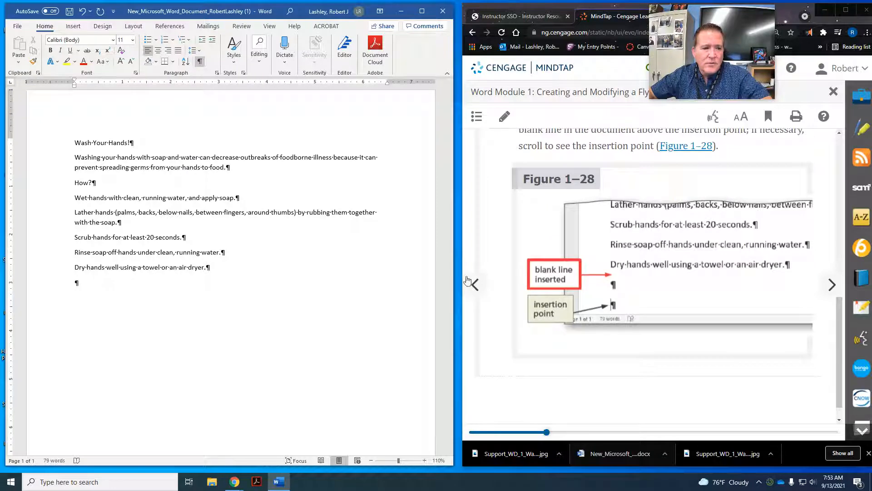
{"action": "key", "text": "Return"}
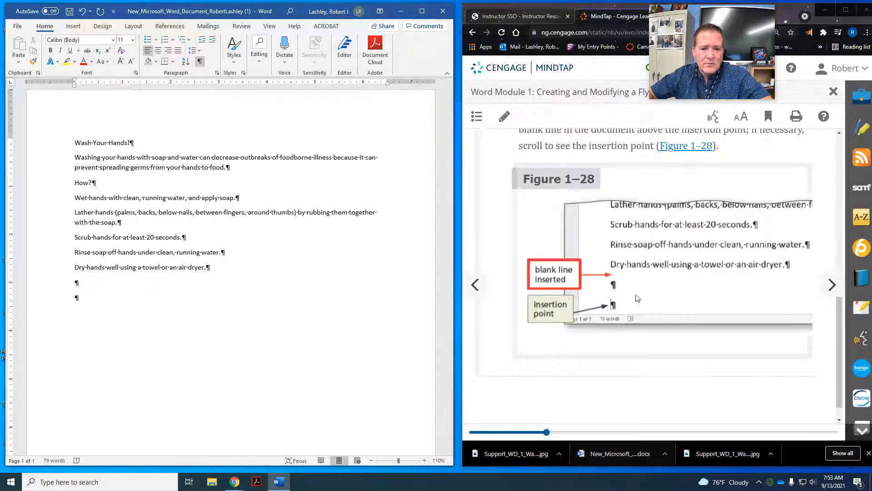
Advance the textbook to section WD 1-5j and enter "When?" as its own paragraph below the blank line
{"action": "scroll", "coordinate": [637, 324], "scroll_direction": "down", "scroll_amount": 1}
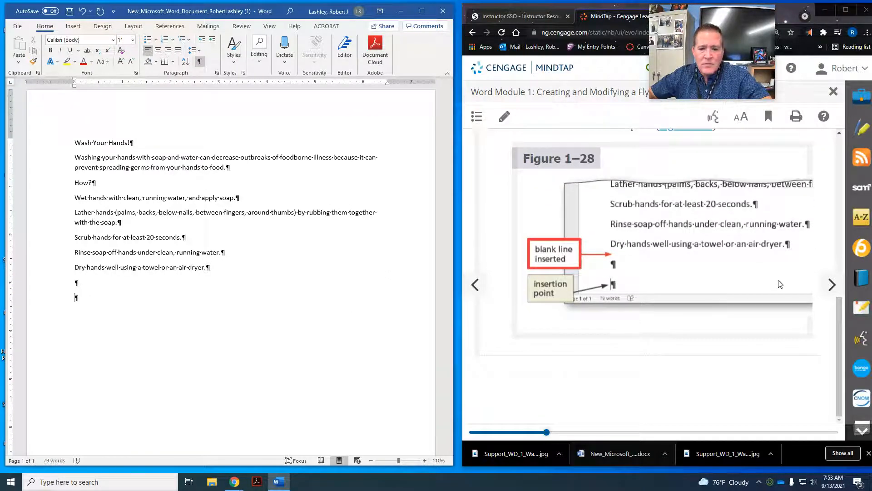
{"action": "left_click", "coordinate": [831, 286]}
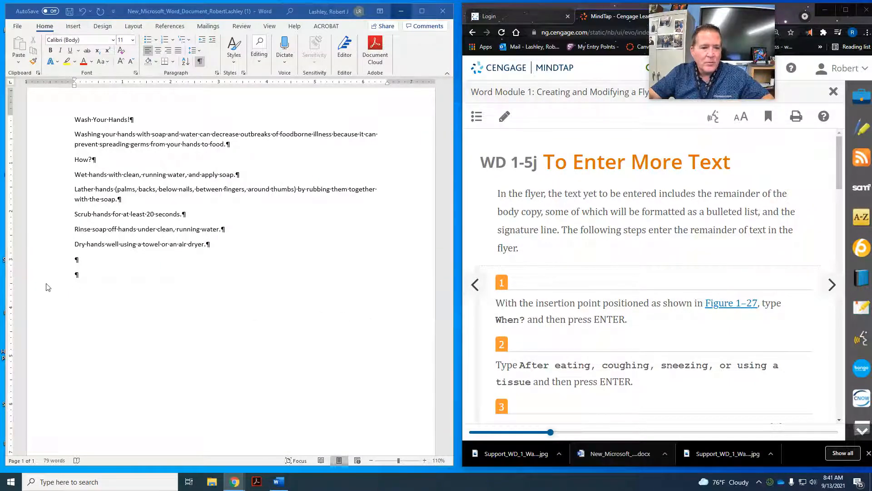
{"action": "left_click", "coordinate": [76, 275]}
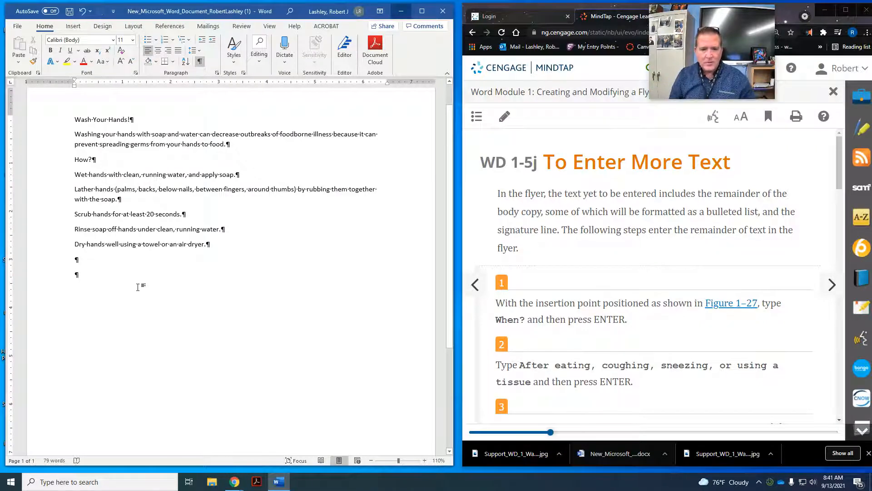
{"action": "type", "text": "Wjen?"}
{"action": "key", "text": "BackSpace"}
{"action": "key", "text": "BackSpace"}
{"action": "key", "text": "BackSpace"}
{"action": "key", "text": "BackSpace"}
{"action": "type", "text": "h"}
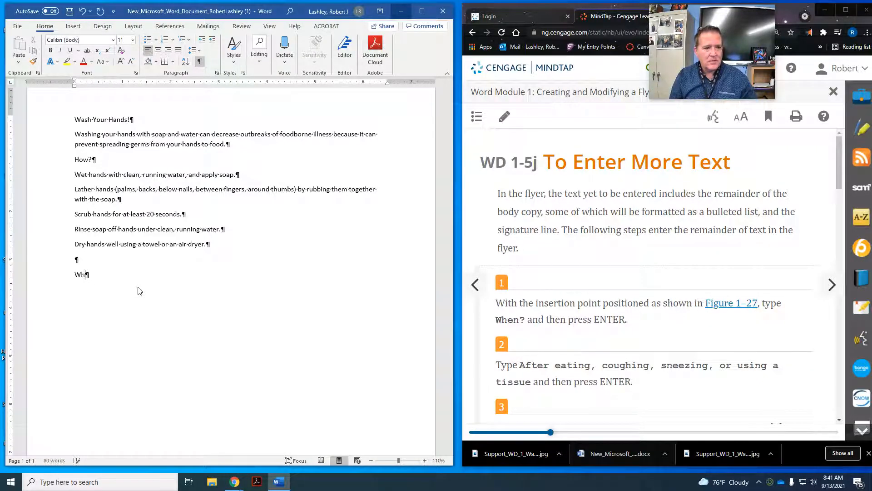
{"action": "type", "text": "en?"}
{"action": "key", "text": "Return"}
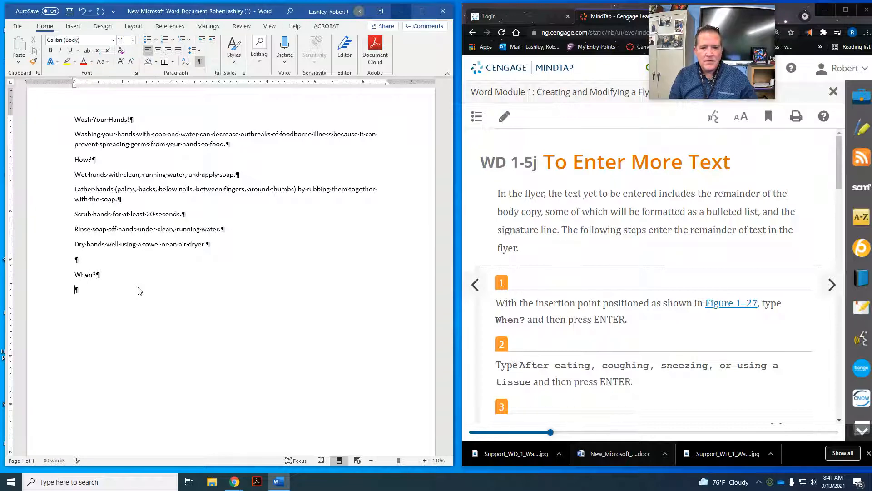
Enter "After eating, coughing, sneezing, or using a tissue" as its own paragraph below "When?"
{"action": "type", "text": "Af"}
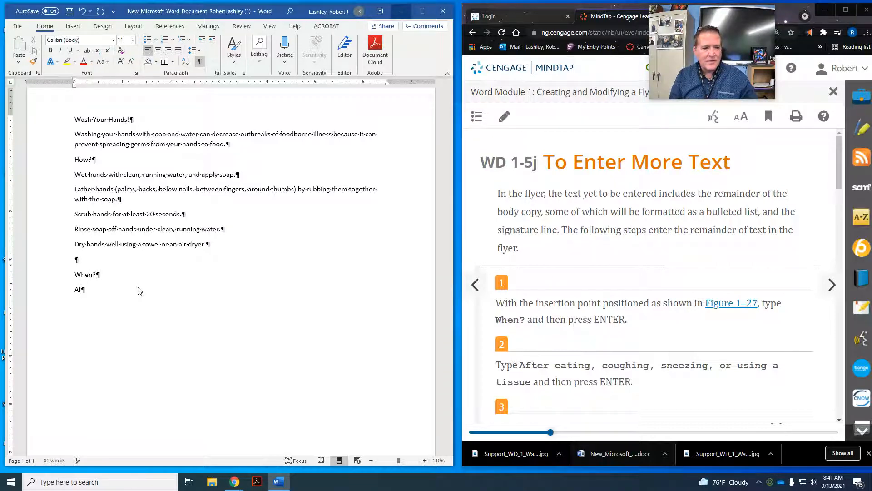
{"action": "type", "text": "ter eat"}
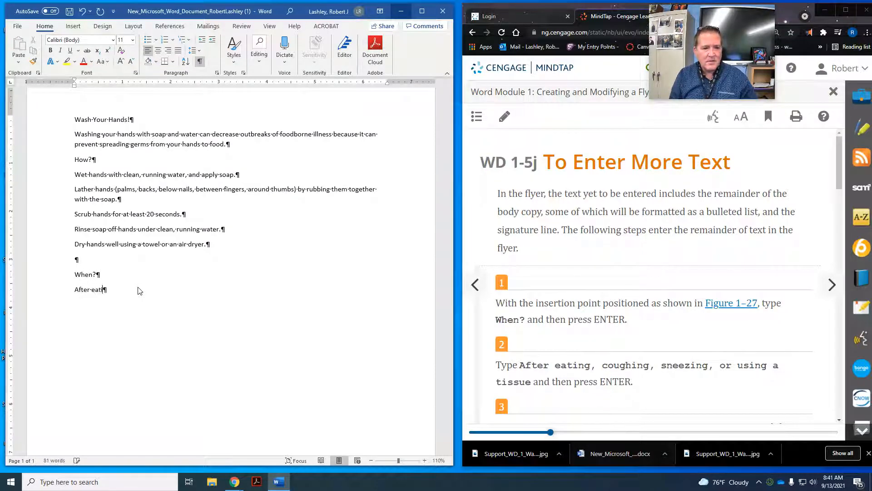
{"action": "type", "text": "ing, coughing, snee"}
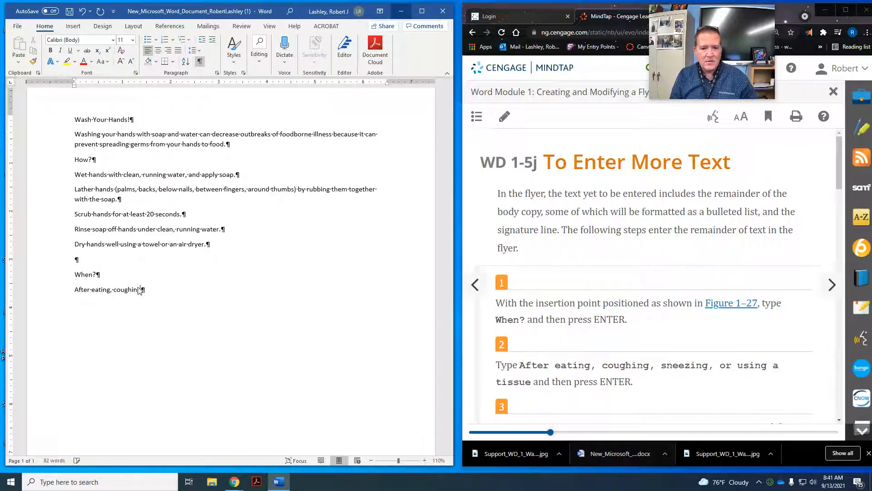
{"action": "type", "text": "zing, "}
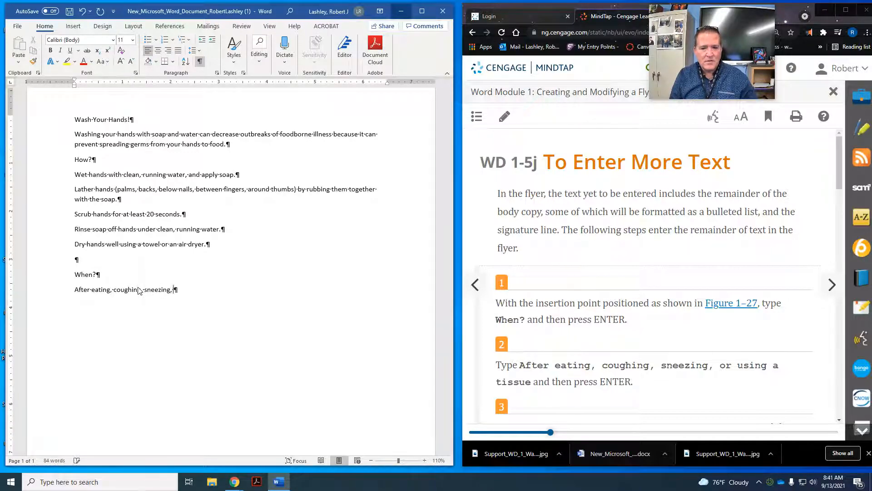
{"action": "type", "text": "or using a "}
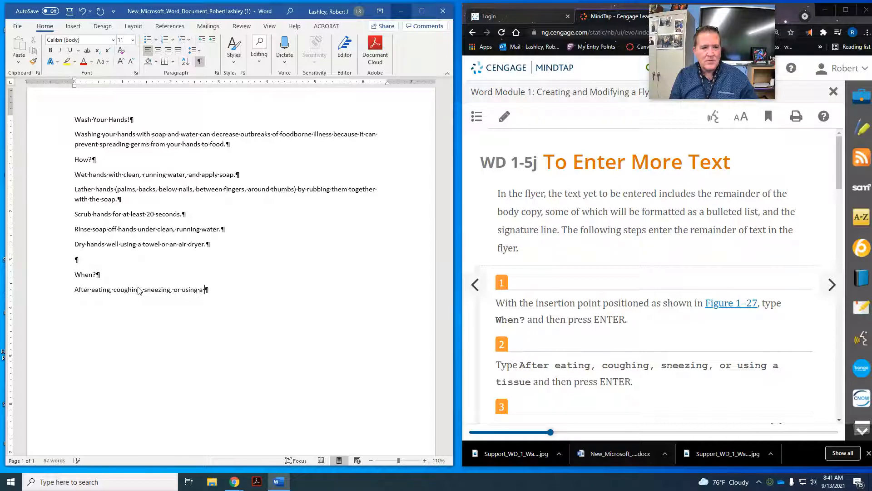
{"action": "type", "text": "tissue"}
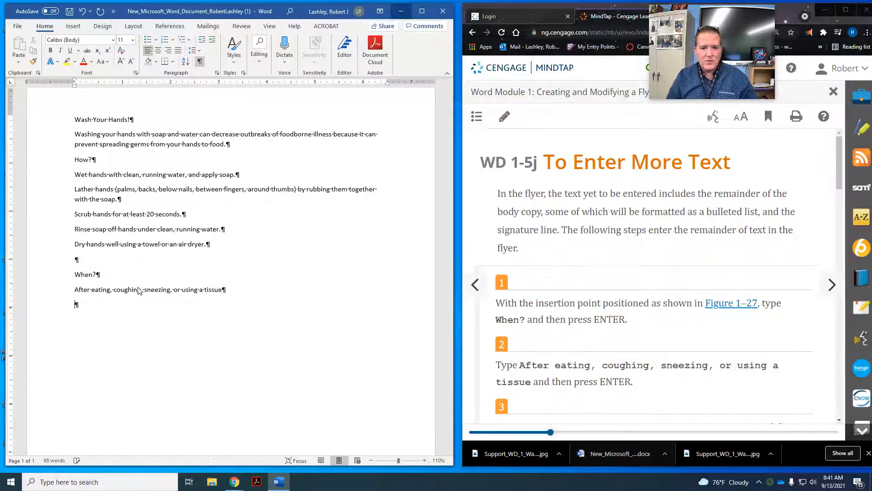
Follow textbook step 3 and enter "Before, during, and after preparing food" as the next paragraph of the flyer
{"action": "scroll", "coordinate": [591, 334], "scroll_direction": "down", "scroll_amount": 5}
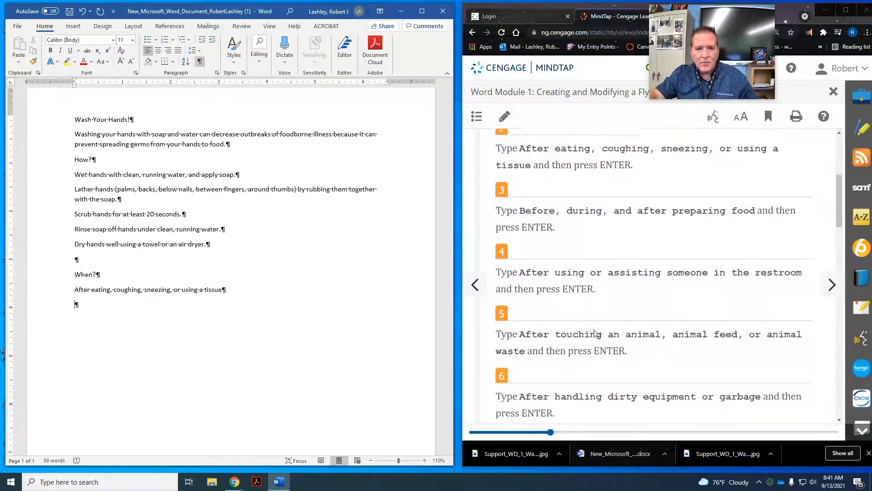
{"action": "scroll", "coordinate": [594, 334], "scroll_direction": "down", "scroll_amount": 1}
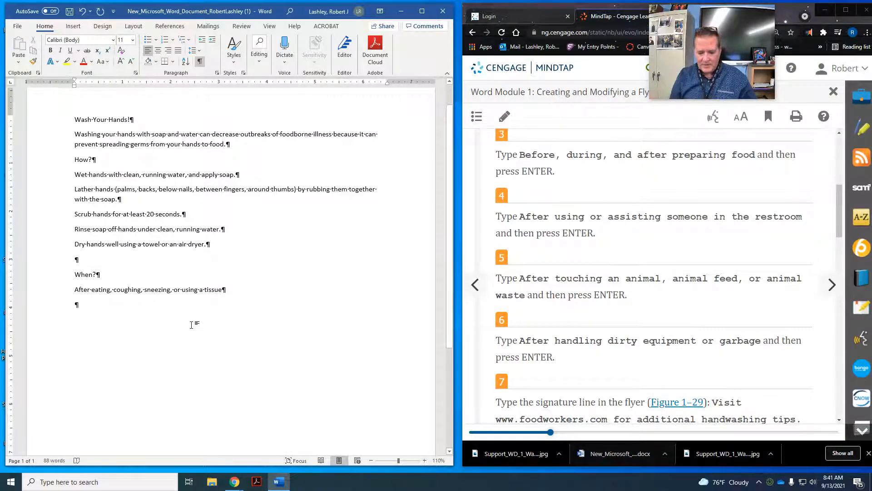
{"action": "type", "text": "B"}
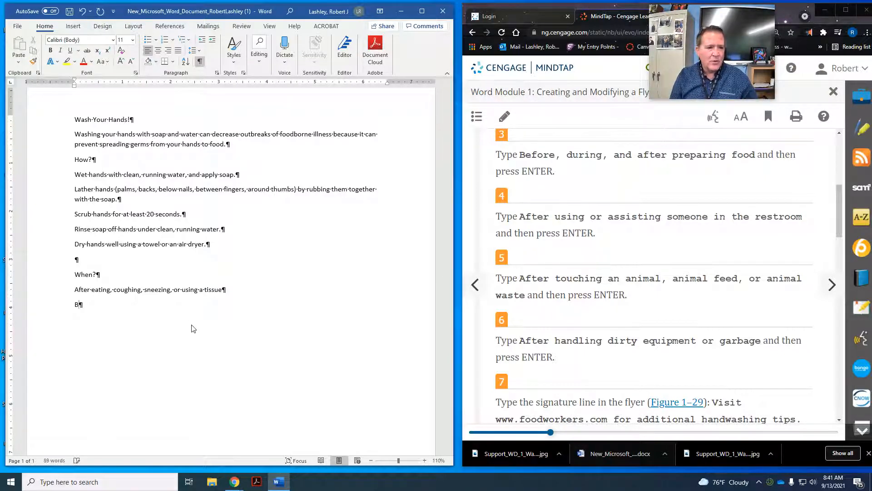
{"action": "type", "text": "efore,"}
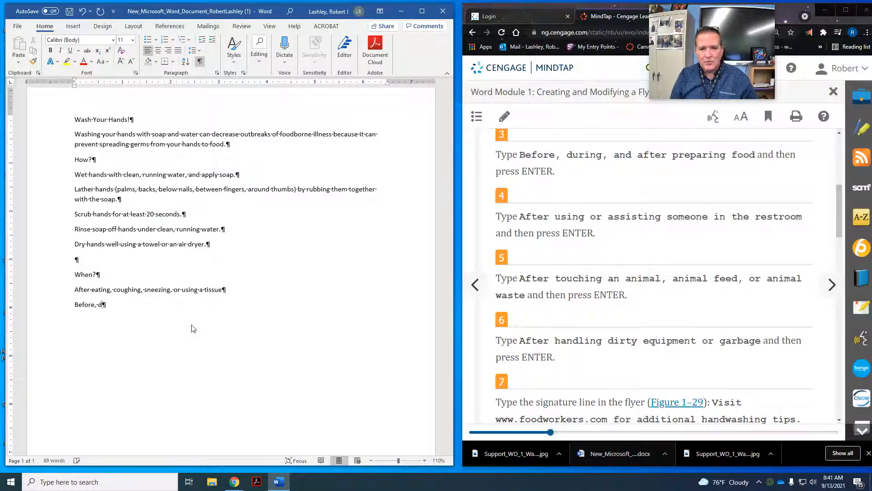
{"action": "type", "text": " during"}
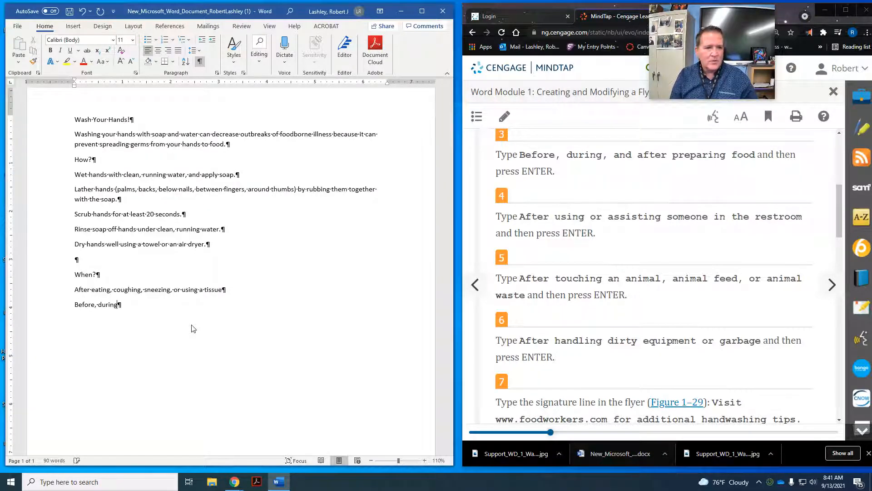
{"action": "type", "text": ", "}
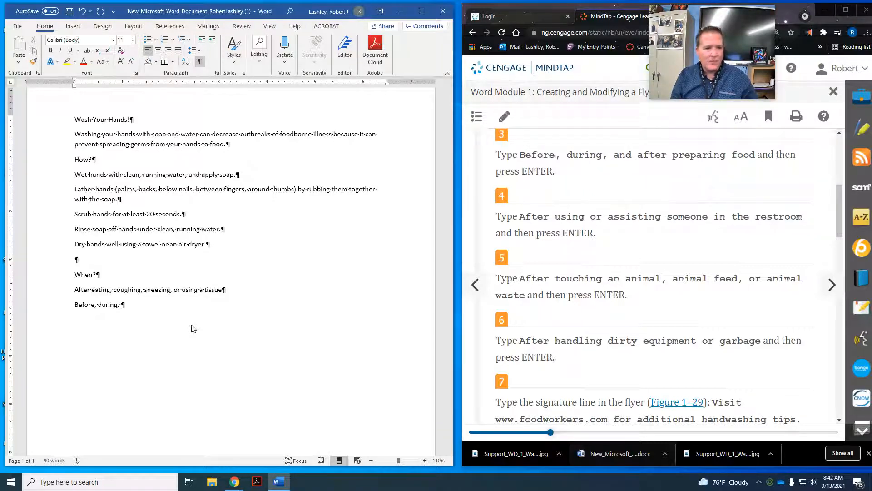
{"action": "type", "text": "and "}
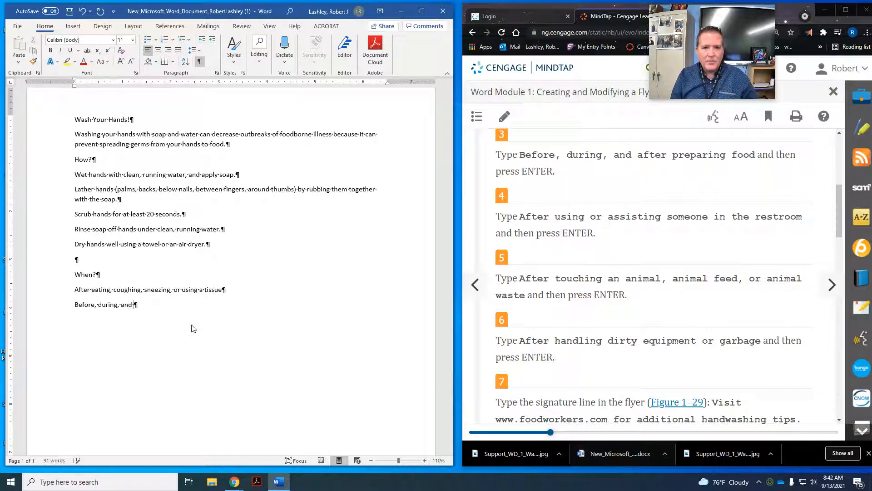
{"action": "type", "text": "afte"}
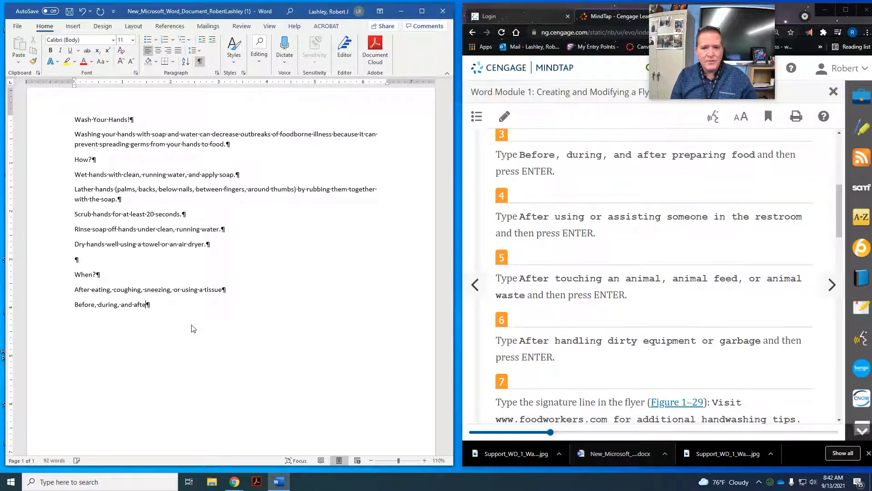
{"action": "type", "text": "r prerparing f"}
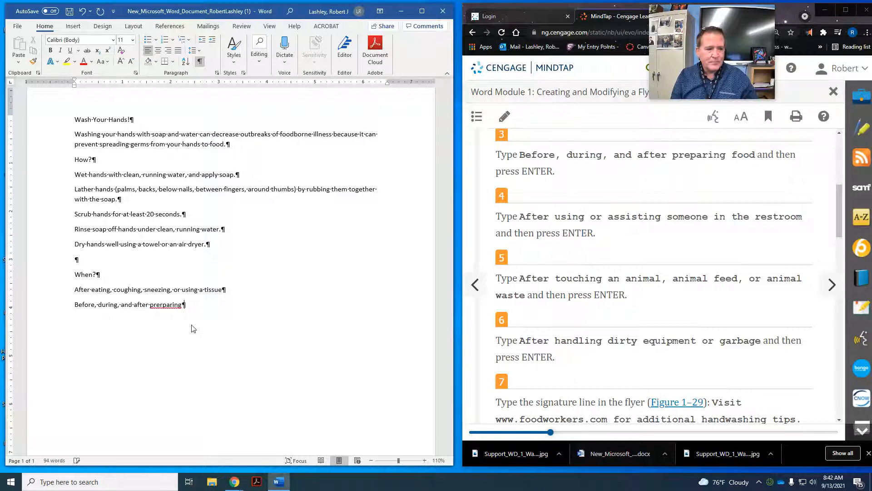
{"action": "key", "text": "BackSpace"}
{"action": "key", "text": "BackSpace"}
{"action": "key", "text": "BackSpace"}
{"action": "key", "text": "BackSpace"}
{"action": "key", "text": "BackSpace"}
{"action": "key", "text": "BackSpace"}
{"action": "type", "text": "paring foo"}
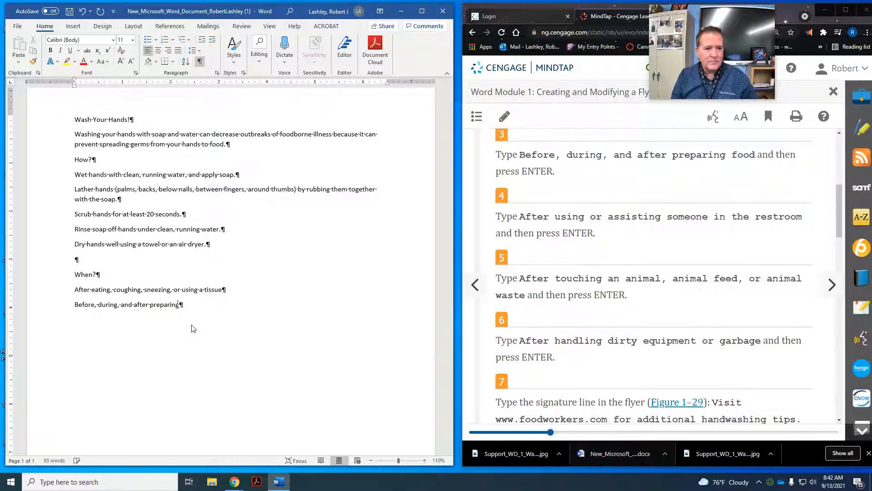
{"action": "type", "text": "d"}
{"action": "key", "text": "Return"}
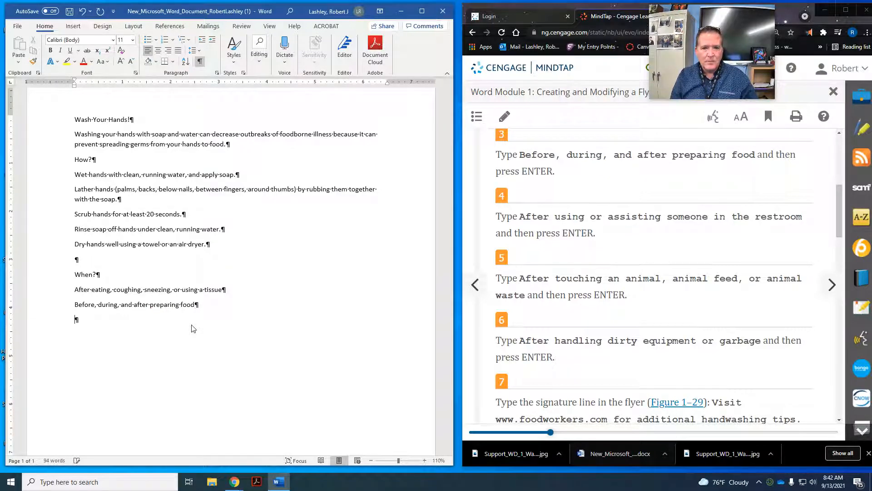
Enter "After using or assisting someone in the restroom" as its own paragraph below the "preparing food" line
{"action": "type", "text": "A"}
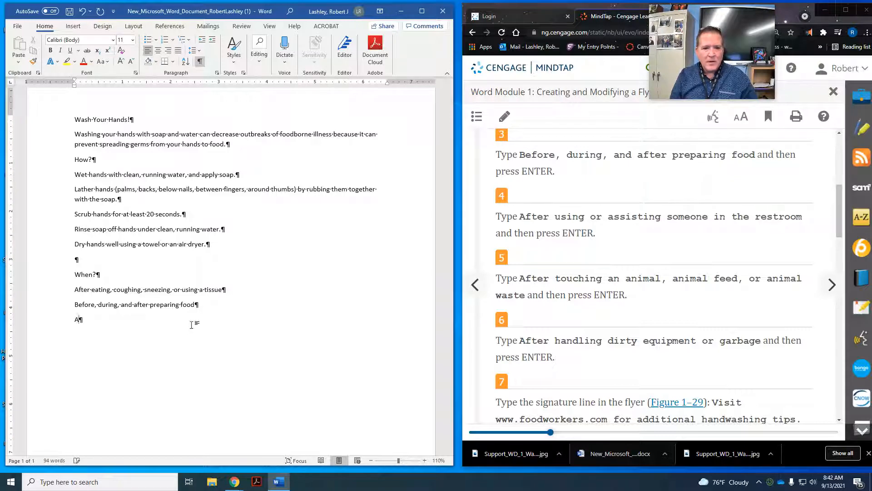
{"action": "type", "text": "fter using"}
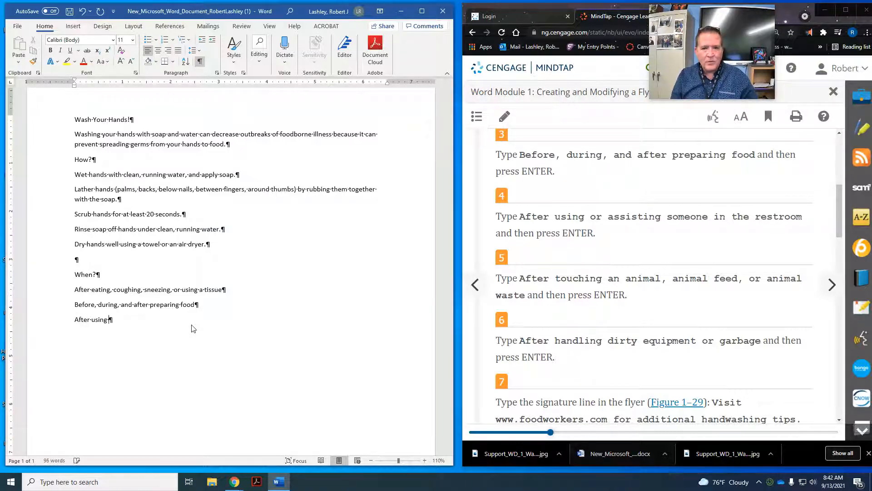
{"action": "type", "text": " or assisting"}
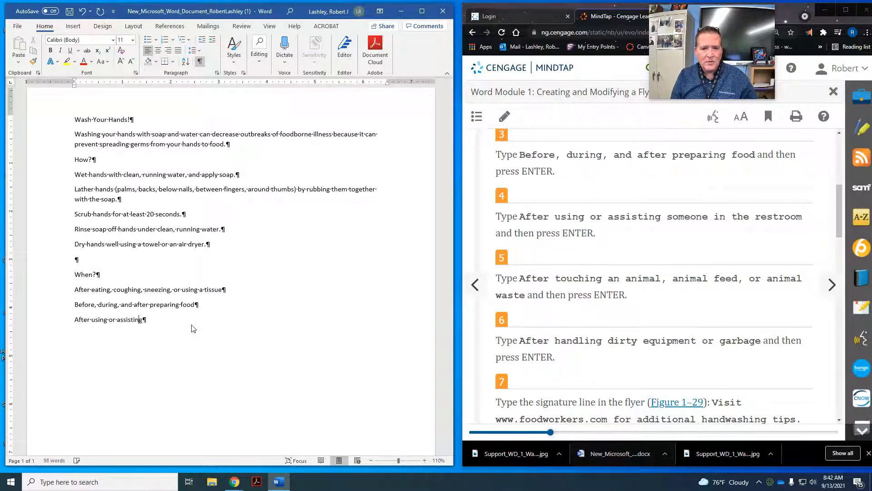
{"action": "type", "text": " someo"}
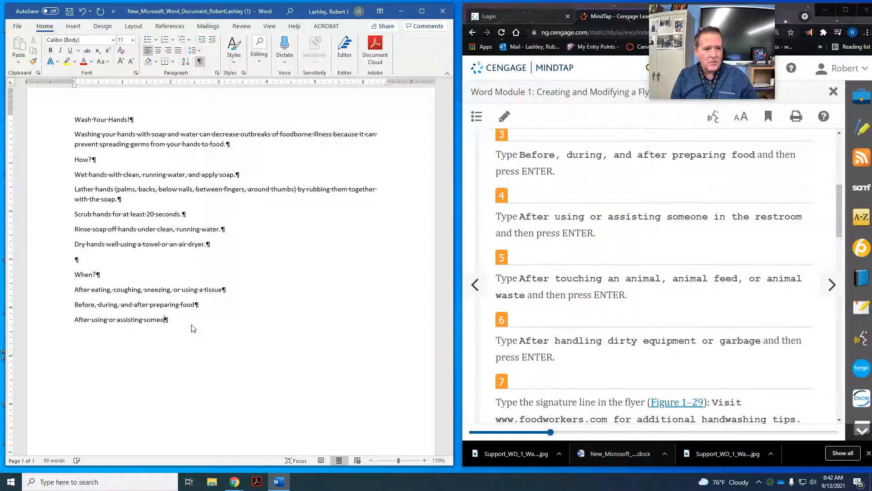
{"action": "type", "text": "ne int eh"}
{"action": "key", "text": "BackSpace"}
{"action": "key", "text": "BackSpace"}
{"action": "key", "text": "BackSpace"}
{"action": "key", "text": "BackSpace"}
{"action": "type", "text": "the res"}
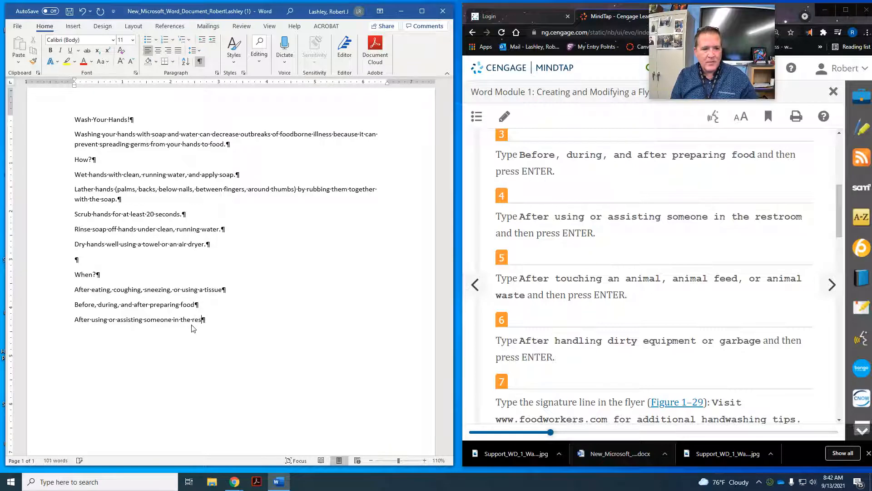
{"action": "type", "text": "troom"}
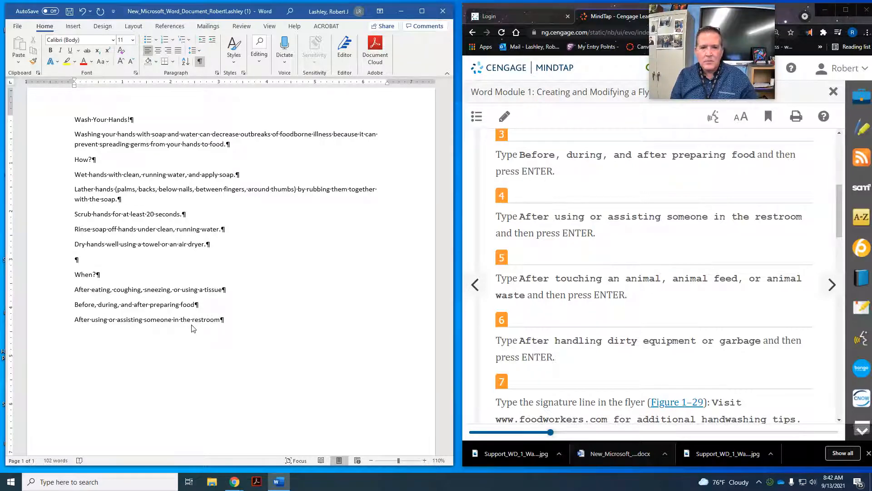
{"action": "key", "text": "Return"}
Enter "After touching an animal, animal feed, or animal waste" as its own paragraph below the restroom line
{"action": "type", "text": "After touchign"}
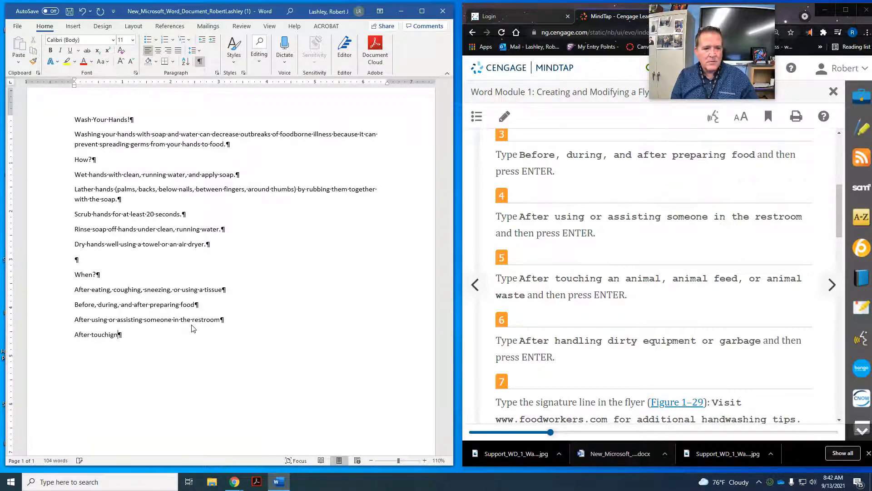
{"action": "key", "text": "BackSpace"}
{"action": "key", "text": "BackSpace"}
{"action": "type", "text": "ng an an"}
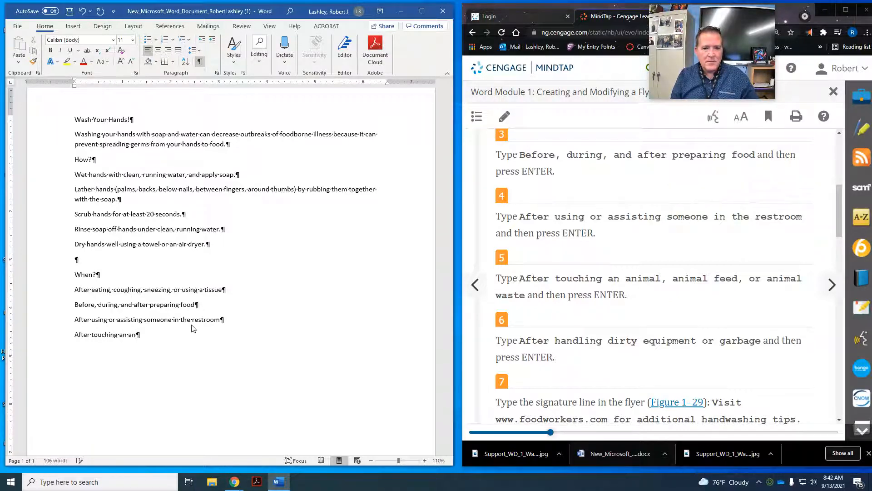
{"action": "type", "text": "imial "}
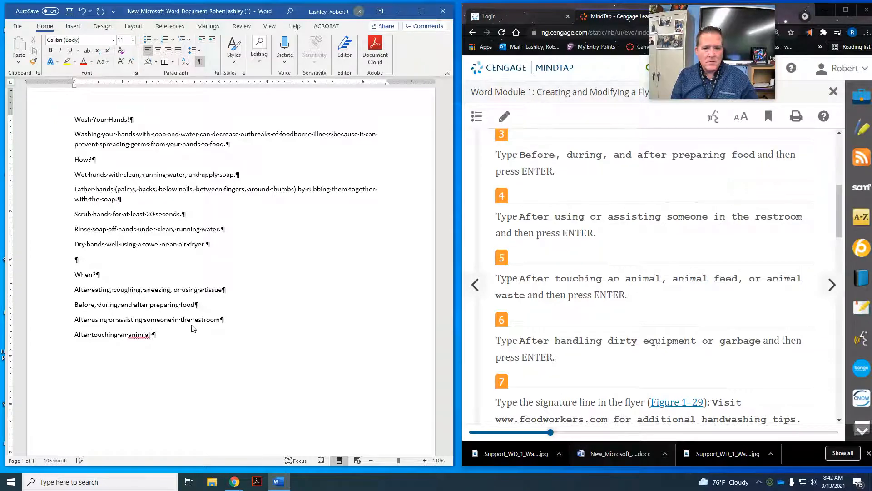
{"action": "type", "text": ", a"}
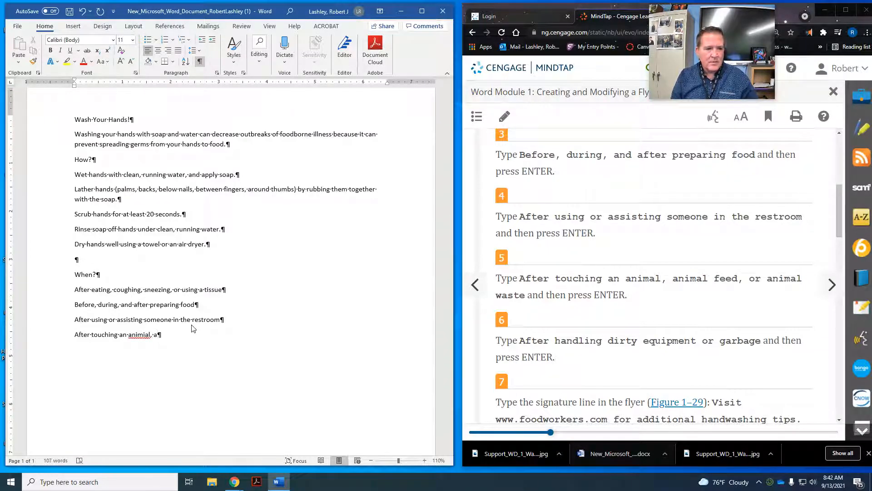
{"action": "key", "text": "BackSpace"}
{"action": "key", "text": "BackSpace"}
{"action": "key", "text": "BackSpace"}
{"action": "key", "text": "BackSpace"}
{"action": "key", "text": "BackSpace"}
{"action": "key", "text": "BackSpace"}
{"action": "type", "text": "al, anib"}
{"action": "key", "text": "BackSpace"}
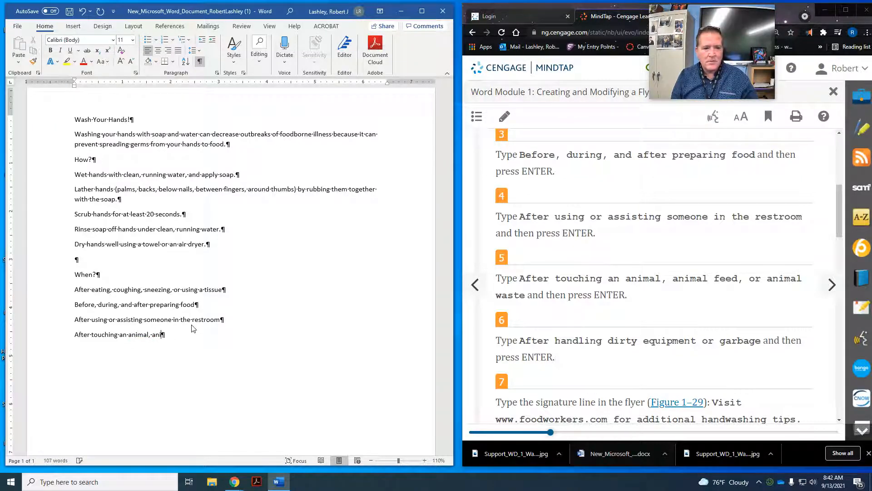
{"action": "type", "text": "mal fe"}
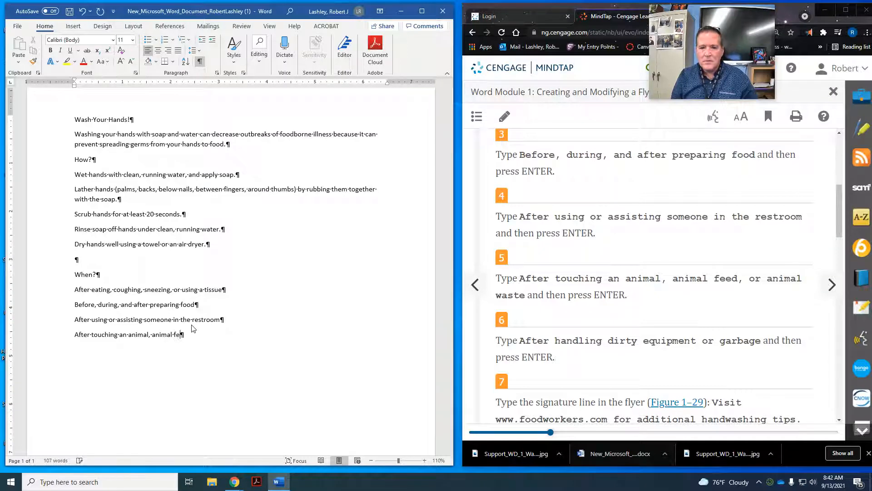
{"action": "type", "text": "ed, or animal"}
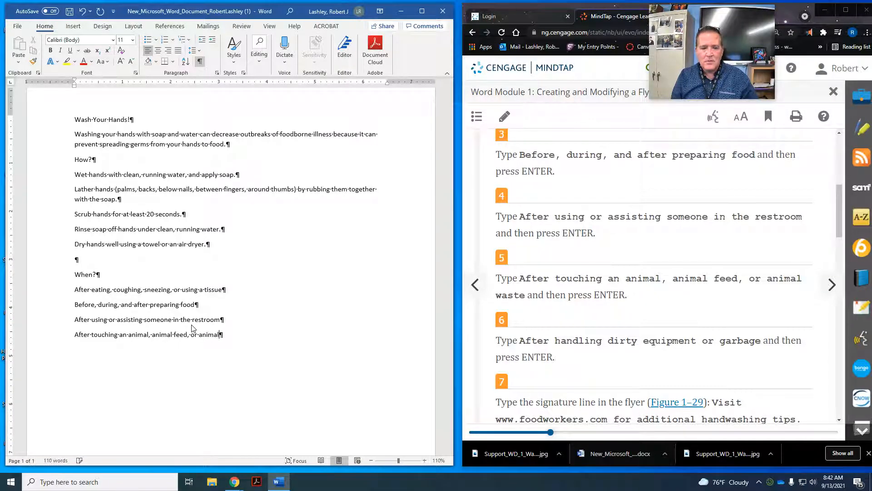
{"action": "type", "text": " waste "}
Enter "After handling dirty equipment or garbage" on the line below the "animal waste" paragraph
{"action": "type", "text": "Afer"}
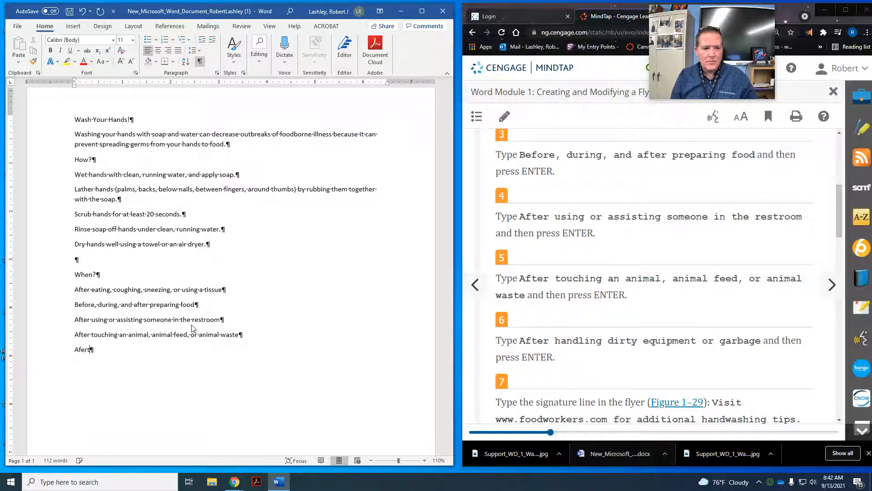
{"action": "key", "text": "BackSpace"}
{"action": "key", "text": "BackSpace"}
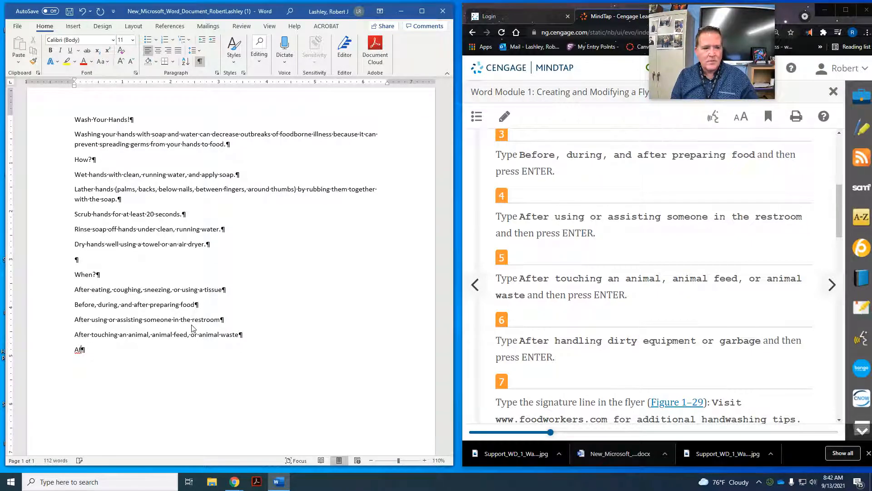
{"action": "type", "text": "ter handling "}
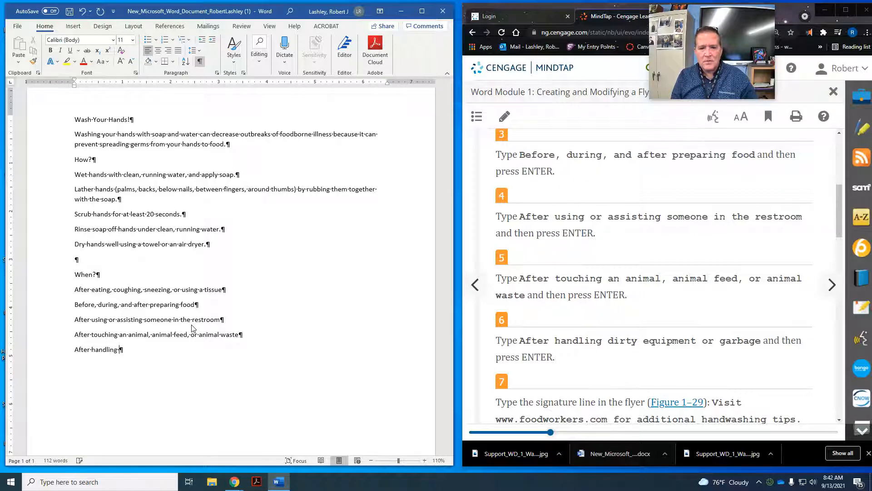
{"action": "type", "text": "dirty equip"}
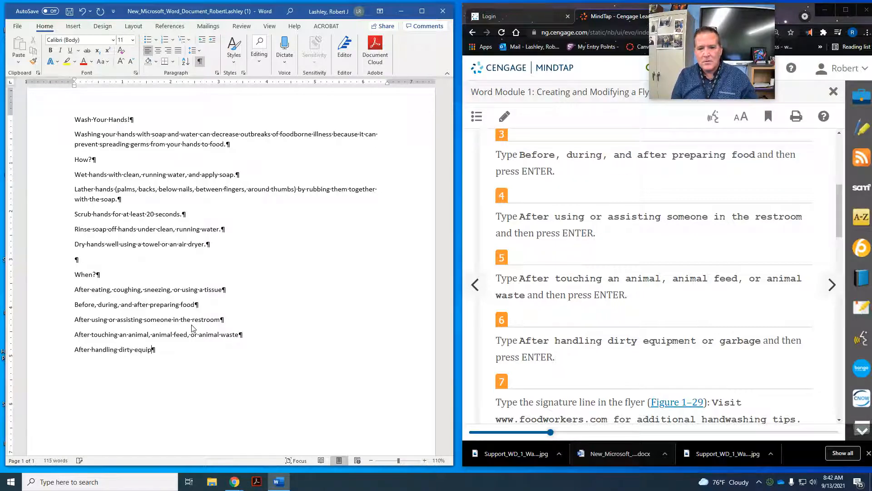
{"action": "type", "text": "ment or garbage"}
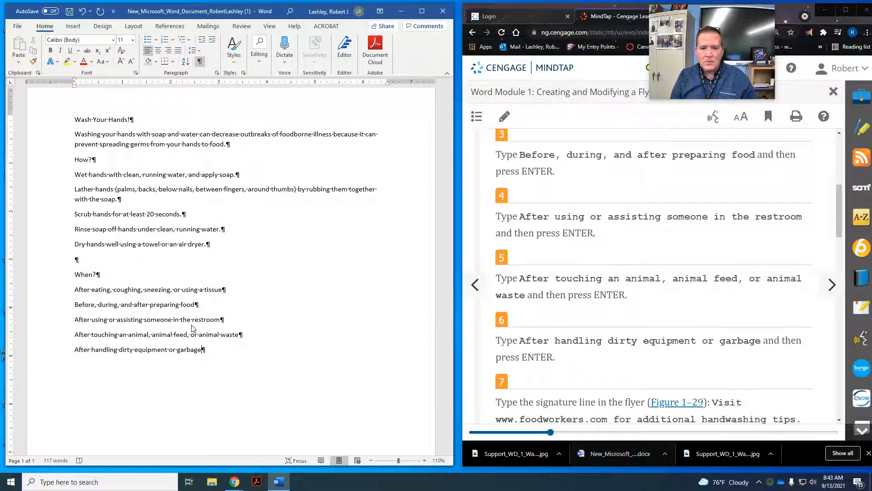
{"action": "key", "text": "Return"}
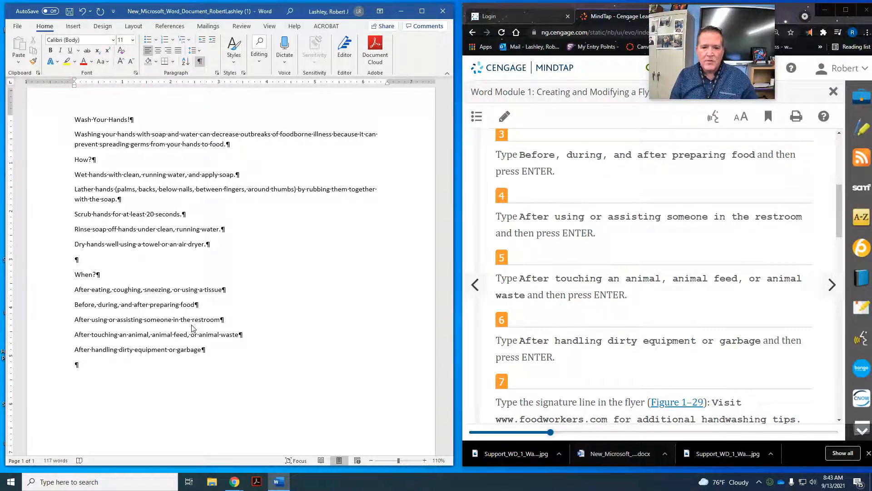
{"action": "scroll", "coordinate": [385, 382], "scroll_direction": "down", "scroll_amount": 2}
{"action": "scroll", "coordinate": [525, 337], "scroll_direction": "down", "scroll_amount": 2}
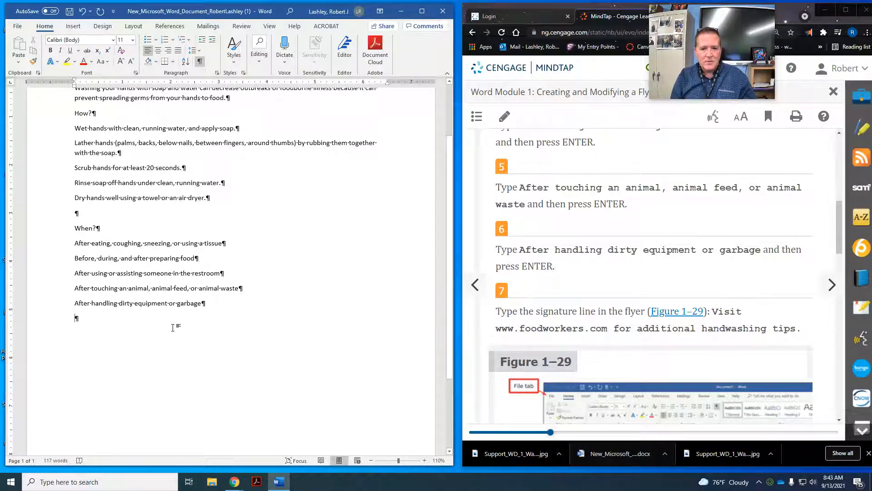
{"action": "type", "text": "Vis"}
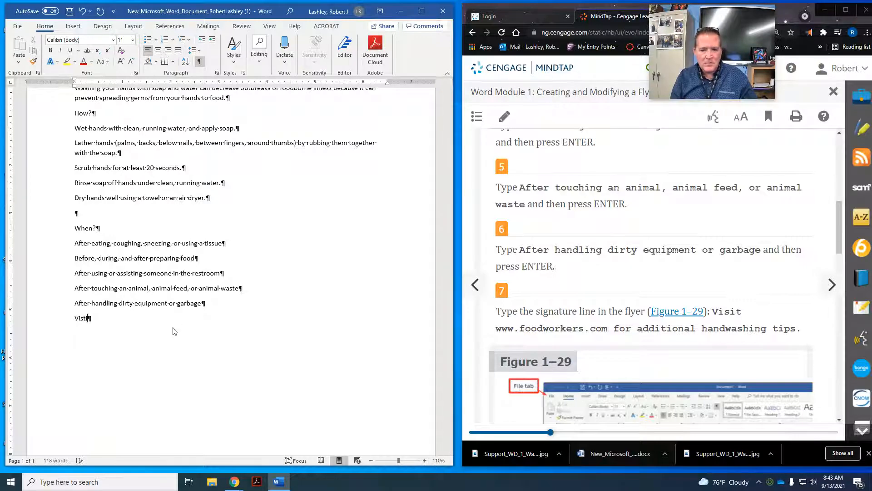
{"action": "type", "text": "it www.foodwork"}
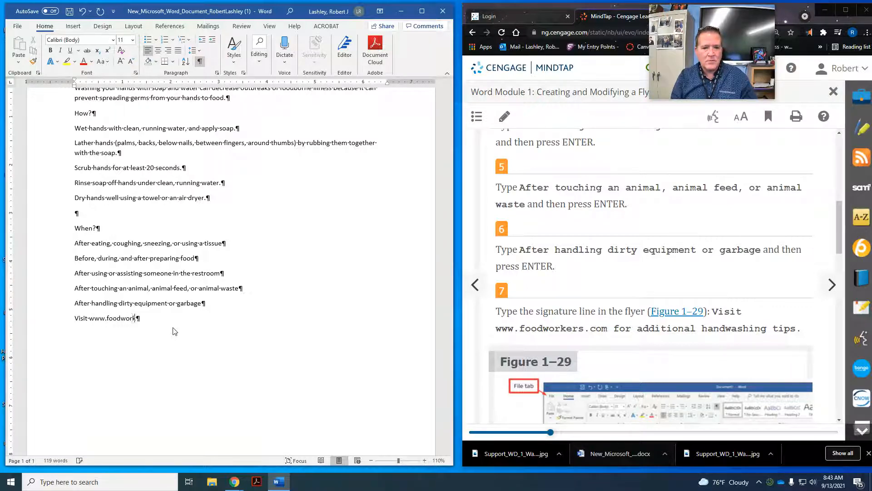
{"action": "type", "text": "ers.com for additional handwashing tip"}
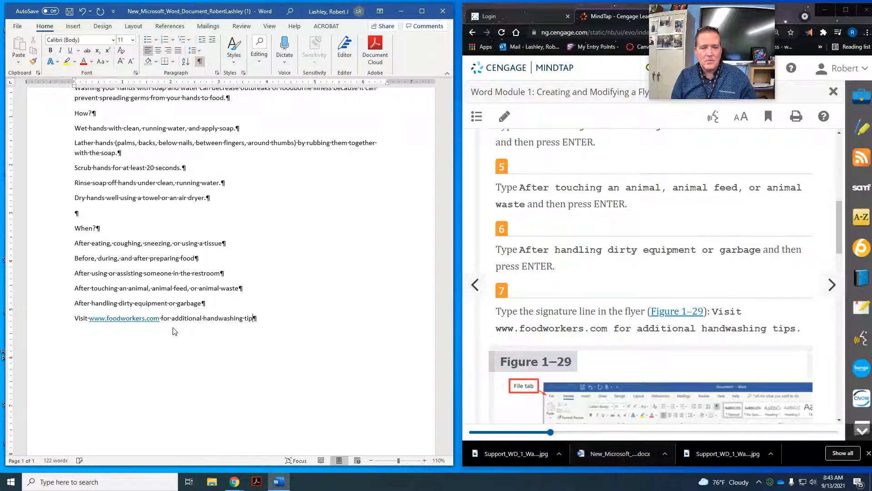
{"action": "type", "text": "s."}
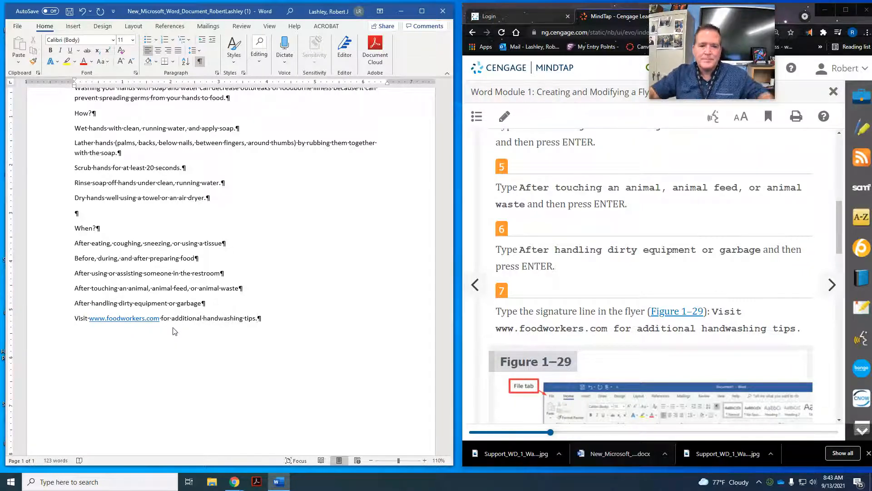
Check the finished flyer text against Figure 1–29 and go on to the textbook section Navigating a Document
{"action": "scroll", "coordinate": [177, 336], "scroll_direction": "down", "scroll_amount": 3}
{"action": "scroll", "coordinate": [598, 357], "scroll_direction": "down", "scroll_amount": 6}
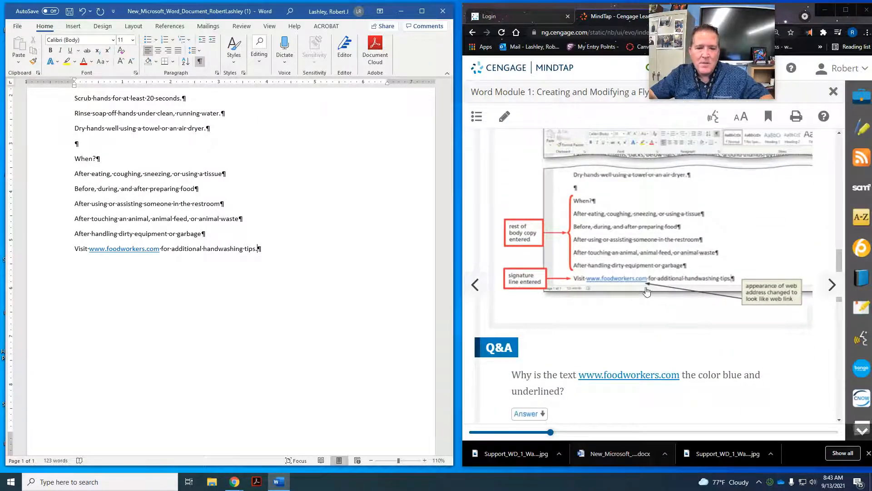
{"action": "scroll", "coordinate": [625, 273], "scroll_direction": "down", "scroll_amount": 4}
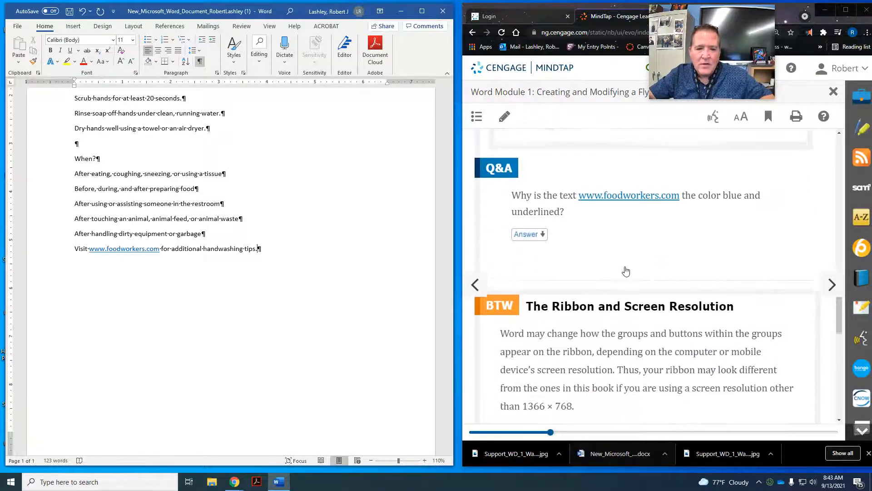
{"action": "scroll", "coordinate": [625, 271], "scroll_direction": "down", "scroll_amount": 4}
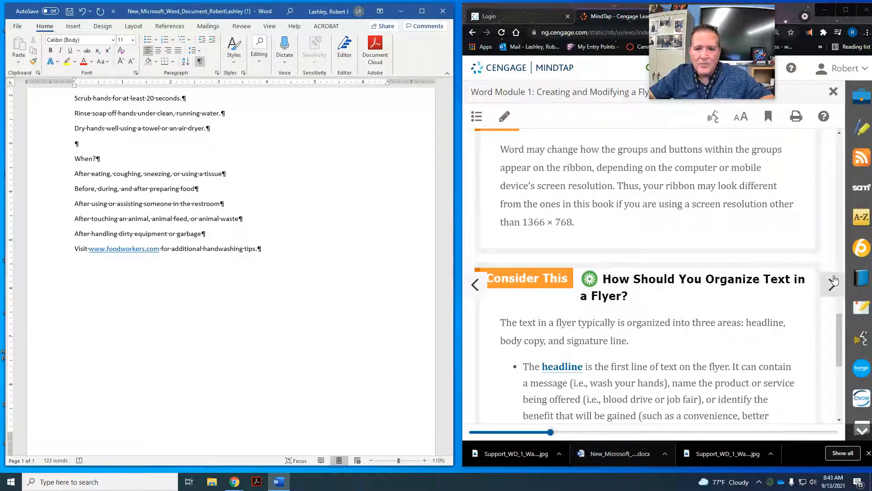
{"action": "left_click", "coordinate": [832, 284]}
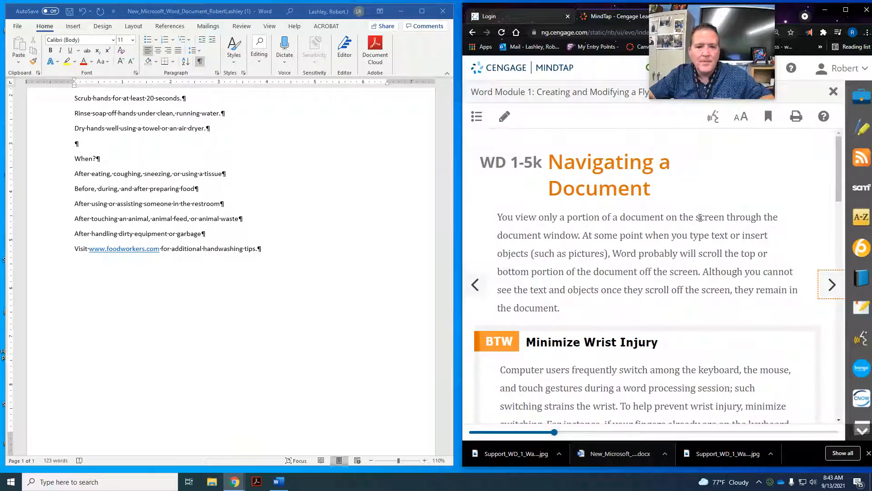
Read the Navigating a Document section, including Table 1–1 on moving the insertion point and Table 1–2 on scrolling with the mouse
{"action": "scroll", "coordinate": [667, 202], "scroll_direction": "down", "scroll_amount": 1}
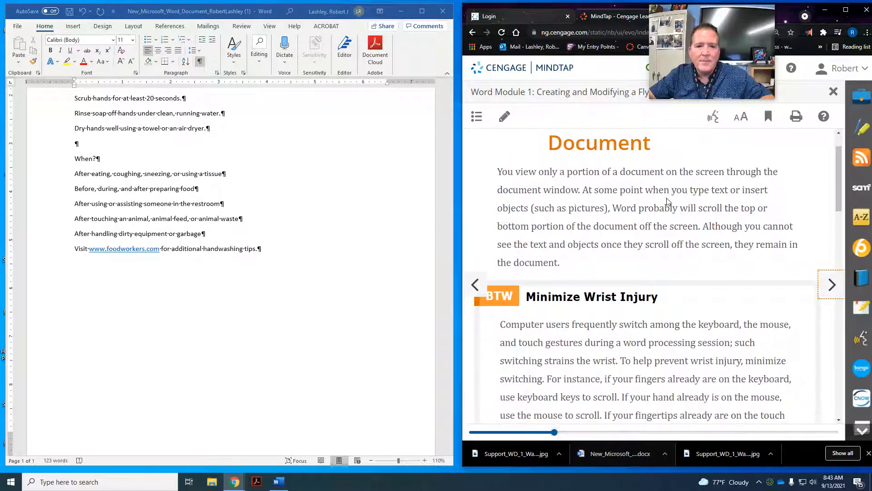
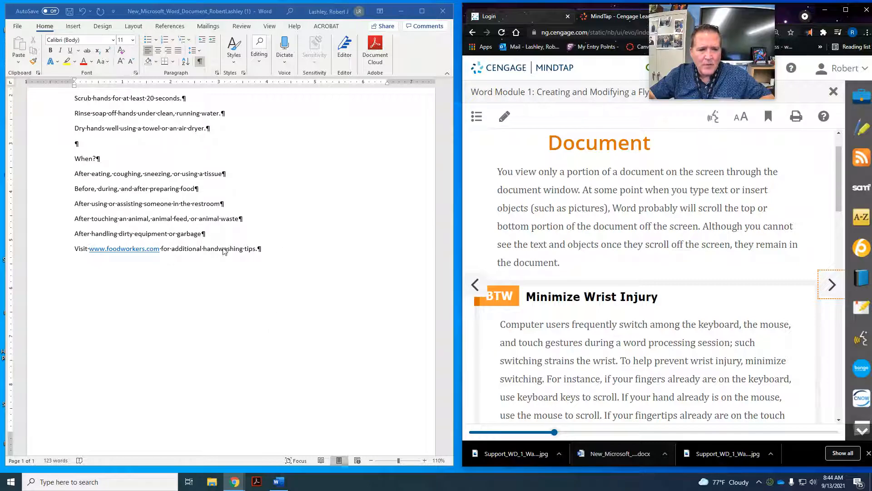
{"action": "scroll", "coordinate": [753, 209], "scroll_direction": "up", "scroll_amount": 1}
{"action": "scroll", "coordinate": [752, 209], "scroll_direction": "down", "scroll_amount": 6}
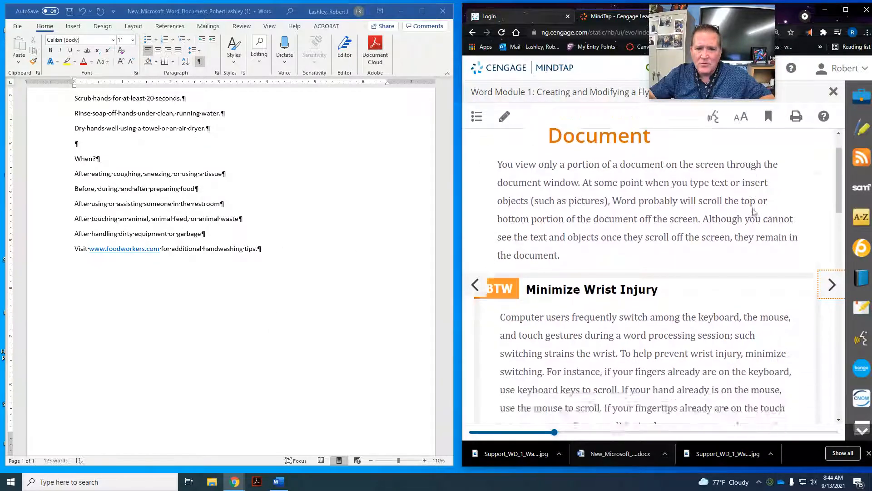
{"action": "scroll", "coordinate": [753, 208], "scroll_direction": "down", "scroll_amount": 8}
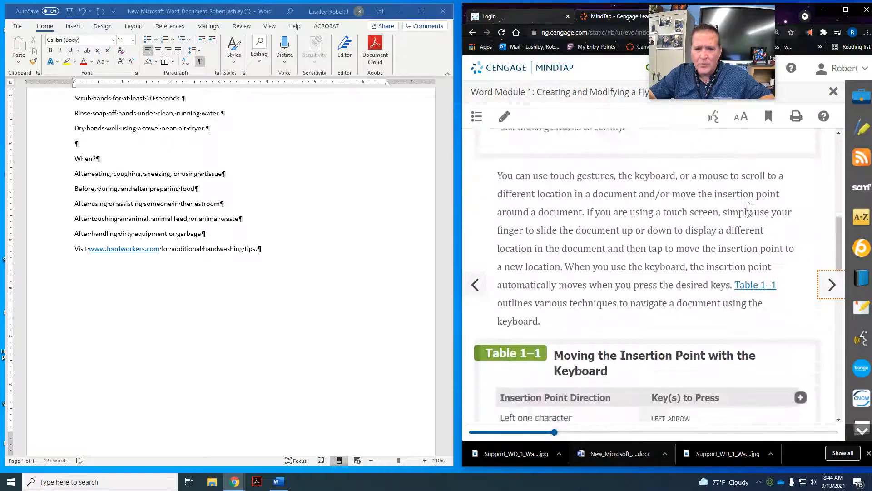
{"action": "scroll", "coordinate": [742, 207], "scroll_direction": "up", "scroll_amount": 1}
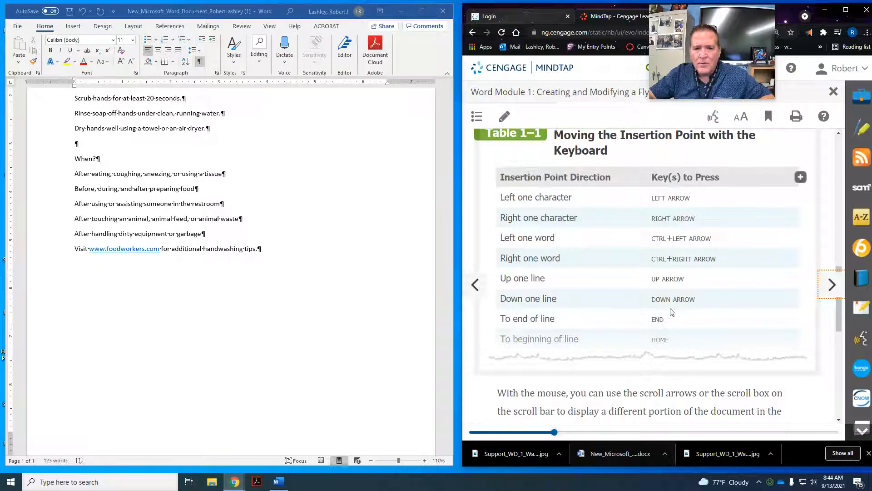
{"action": "scroll", "coordinate": [673, 312], "scroll_direction": "down", "scroll_amount": 1}
{"action": "scroll", "coordinate": [673, 312], "scroll_direction": "down", "scroll_amount": 5}
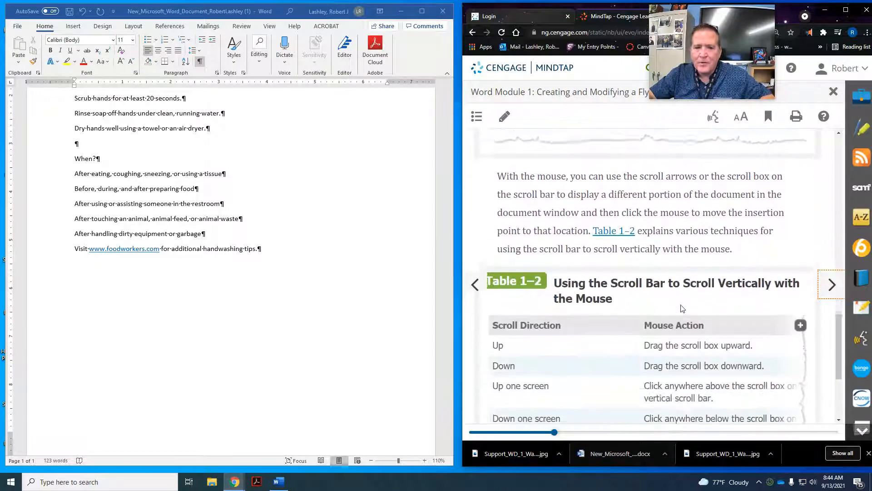
{"action": "scroll", "coordinate": [681, 309], "scroll_direction": "down", "scroll_amount": 1}
{"action": "scroll", "coordinate": [677, 303], "scroll_direction": "down", "scroll_amount": 1}
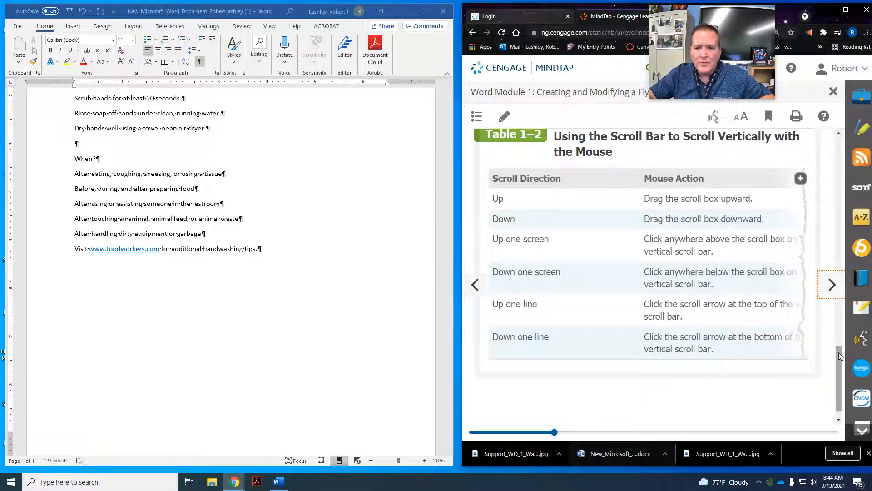
{"action": "mouse_move", "coordinate": [839, 356]}
{"action": "left_mouse_down"}
{"action": "mouse_move", "coordinate": [844, 309]}
{"action": "mouse_move", "coordinate": [846, 366]}
{"action": "left_mouse_up"}
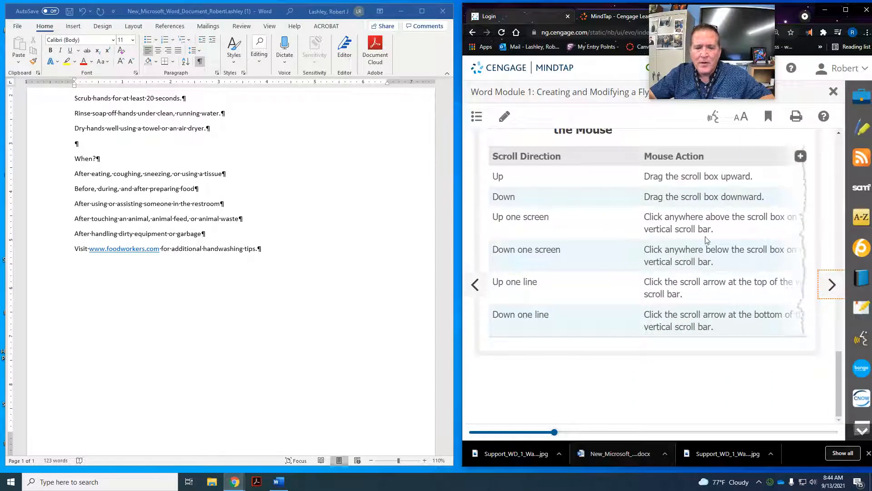
Go on to the section To Save a Document for the First Time and read its instructions through the Save As screen in Figure 1–31
{"action": "left_click", "coordinate": [841, 292]}
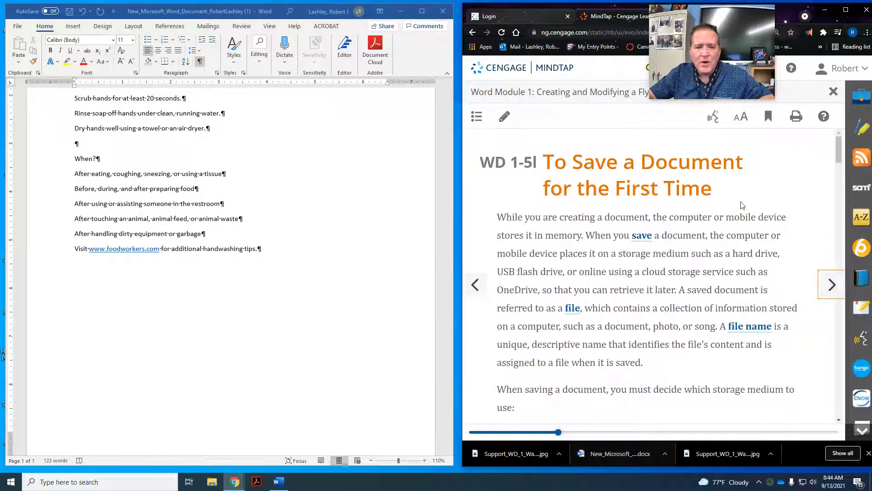
{"action": "scroll", "coordinate": [754, 207], "scroll_direction": "down", "scroll_amount": 2}
{"action": "scroll", "coordinate": [742, 204], "scroll_direction": "down", "scroll_amount": 4}
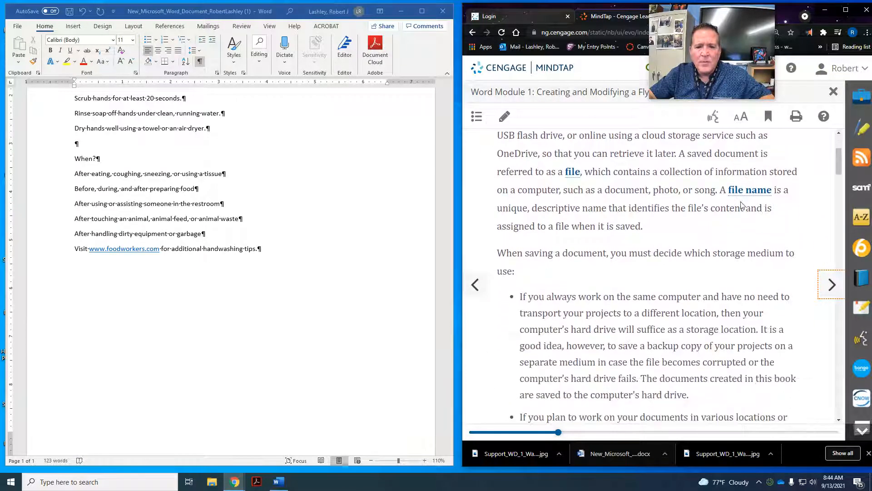
{"action": "scroll", "coordinate": [742, 202], "scroll_direction": "down", "scroll_amount": 2}
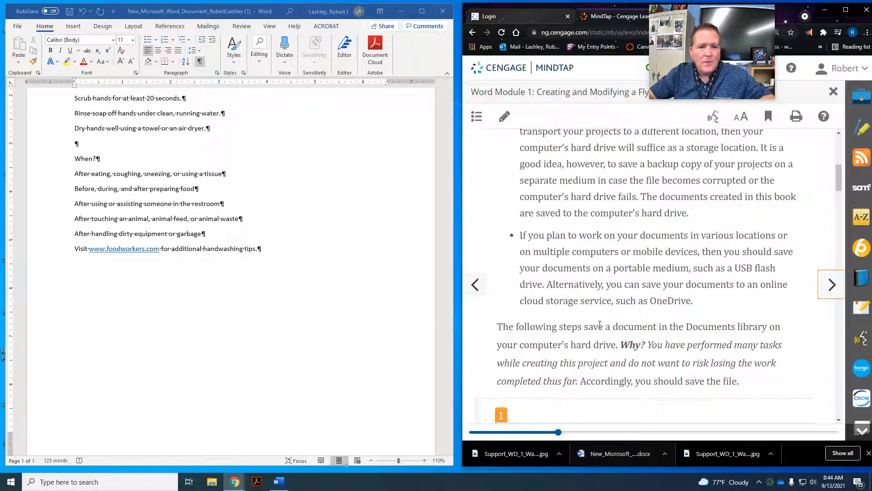
{"action": "scroll", "coordinate": [713, 338], "scroll_direction": "down", "scroll_amount": 2}
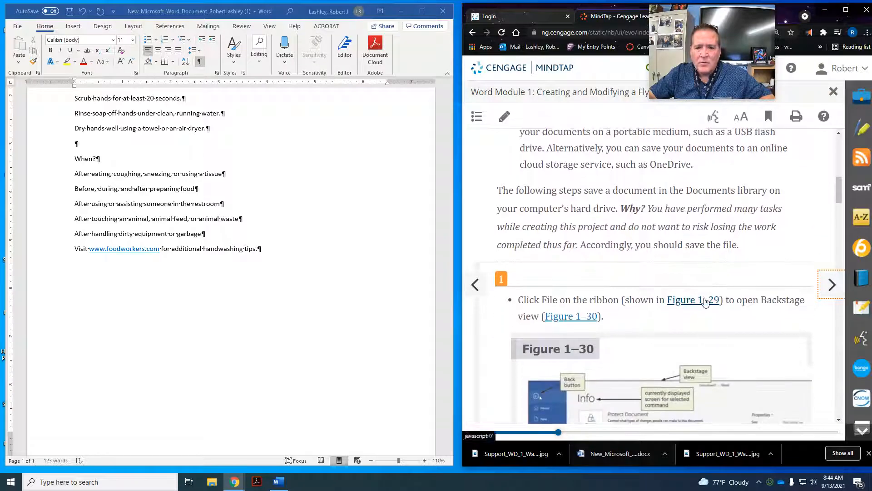
{"action": "scroll", "coordinate": [706, 302], "scroll_direction": "down", "scroll_amount": 4}
{"action": "scroll", "coordinate": [705, 303], "scroll_direction": "down", "scroll_amount": 2}
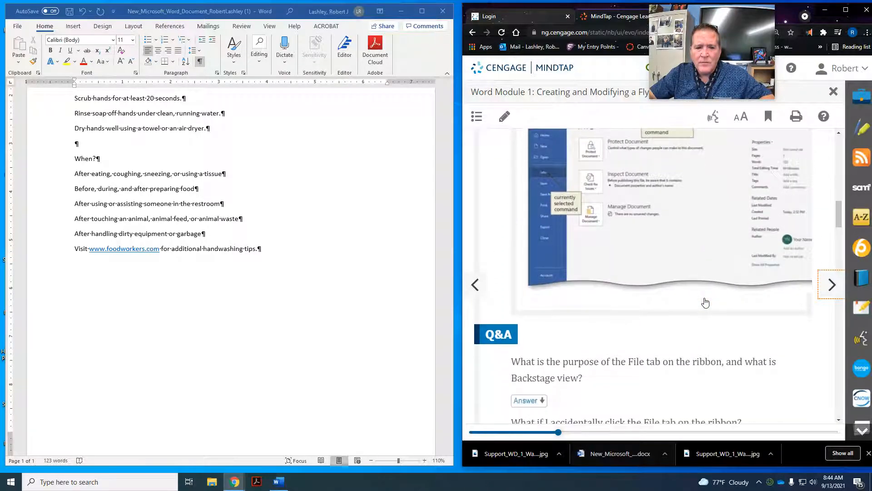
{"action": "scroll", "coordinate": [706, 302], "scroll_direction": "down", "scroll_amount": 2}
{"action": "scroll", "coordinate": [706, 302], "scroll_direction": "down", "scroll_amount": 4}
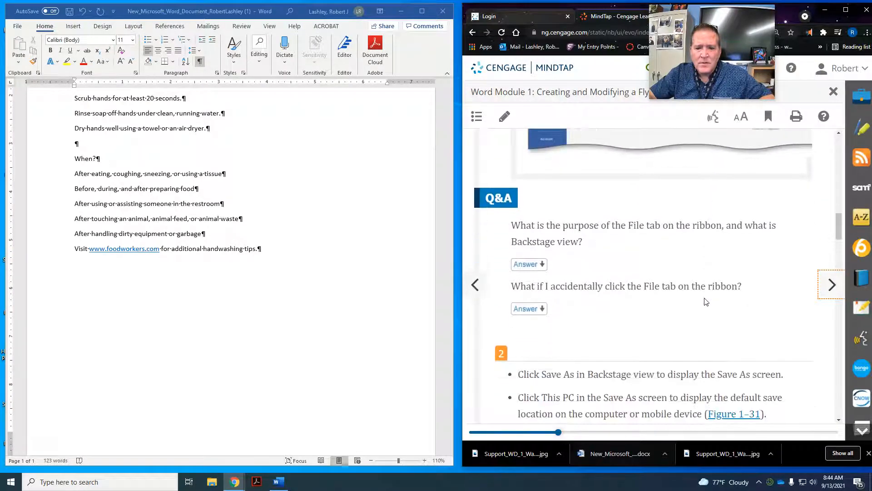
{"action": "scroll", "coordinate": [671, 273], "scroll_direction": "down", "scroll_amount": 7}
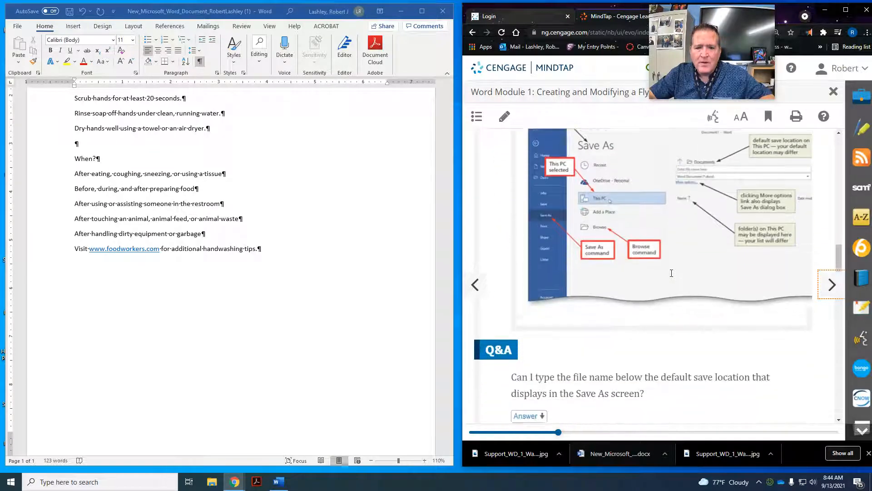
{"action": "scroll", "coordinate": [672, 277], "scroll_direction": "up", "scroll_amount": 7}
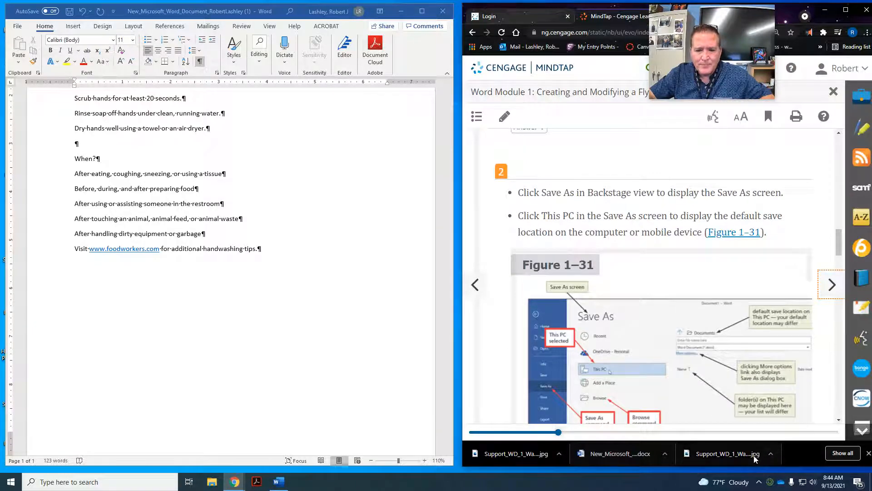
Show the most recently downloaded Support_WD_1 image file in its folder
{"action": "left_click", "coordinate": [770, 453]}
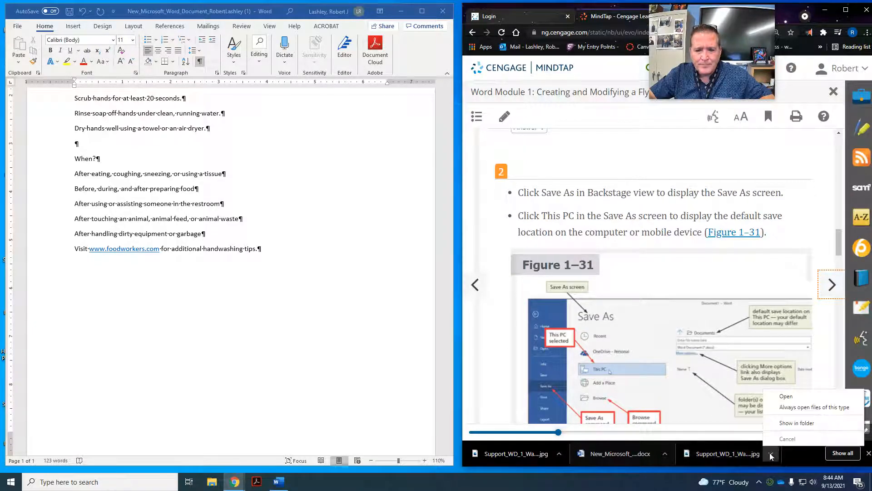
{"action": "left_click", "coordinate": [780, 423]}
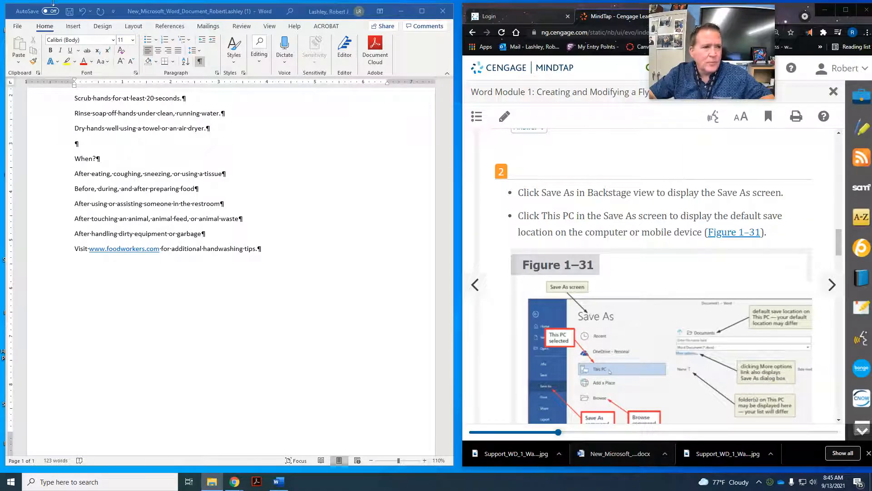
{"action": "left_click", "coordinate": [17, 27]}
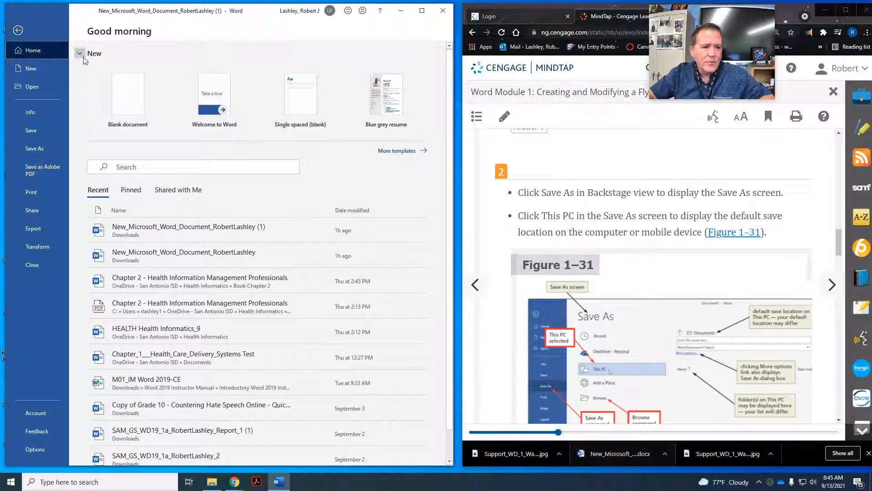
{"action": "left_click", "coordinate": [35, 148]}
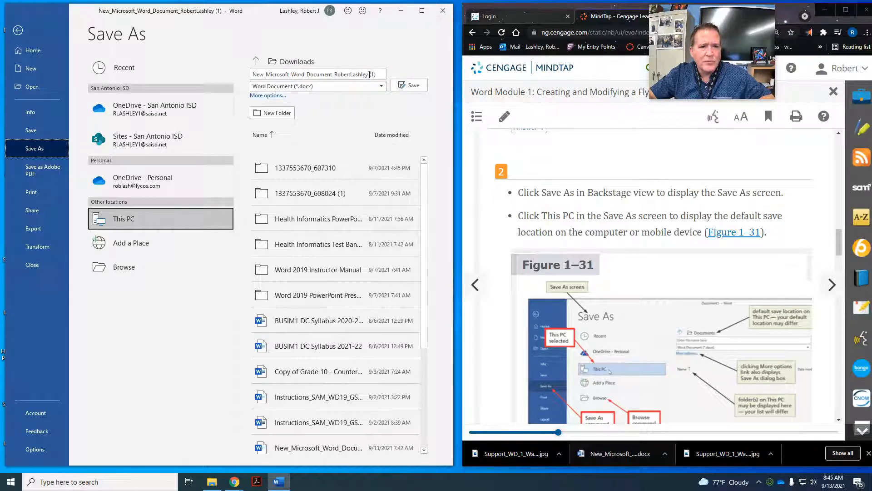
{"action": "left_click", "coordinate": [373, 75]}
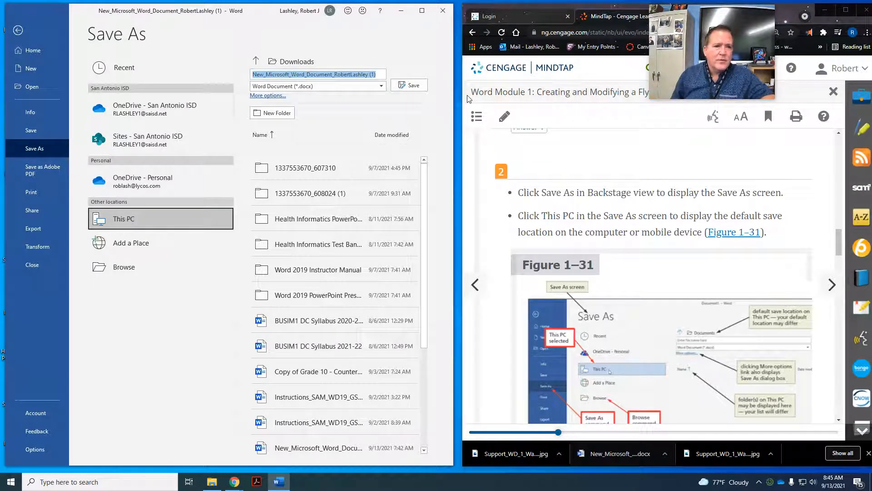
{"action": "key", "text": "Right"}
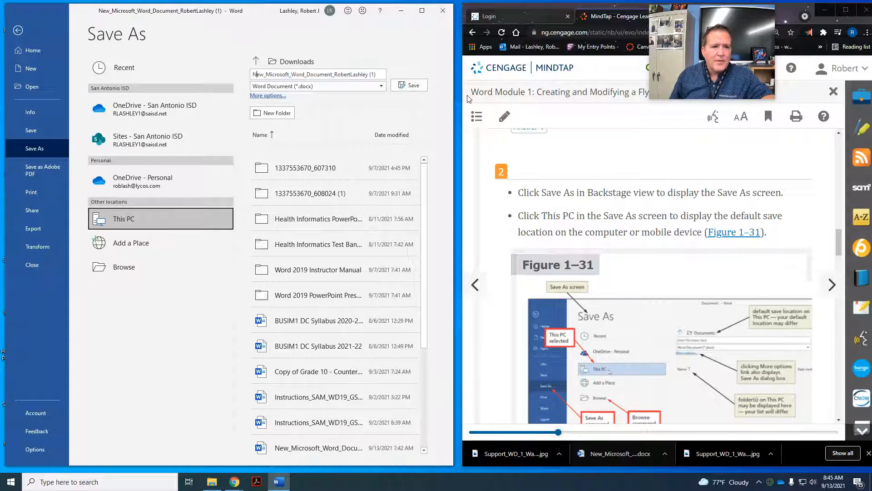
{"action": "key", "text": "BackSpace"}
{"action": "key", "text": "BackSpace"}
{"action": "key", "text": "BackSpace"}
{"action": "key", "text": "BackSpace"}
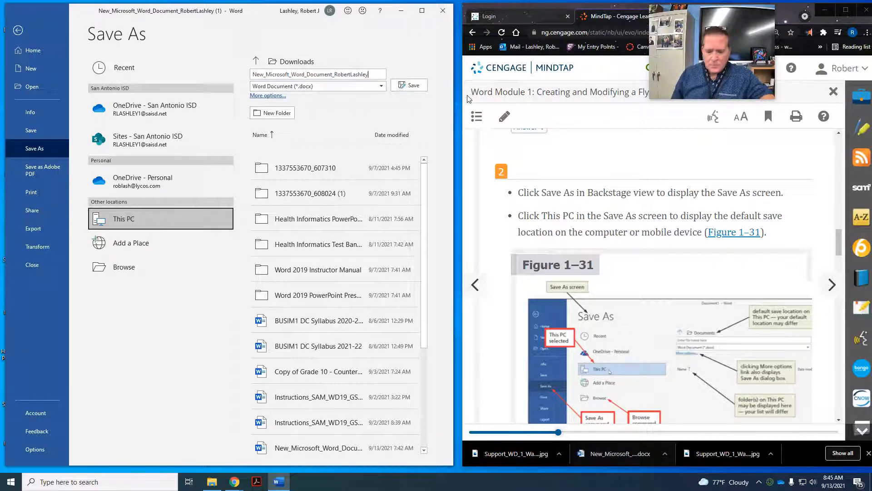
{"action": "type", "text": "_2"}
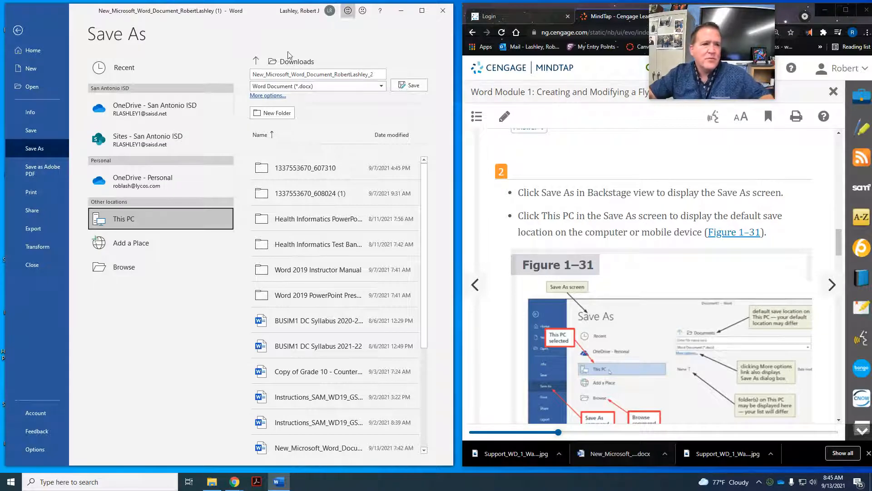
{"action": "scroll", "coordinate": [644, 214], "scroll_direction": "up", "scroll_amount": 2}
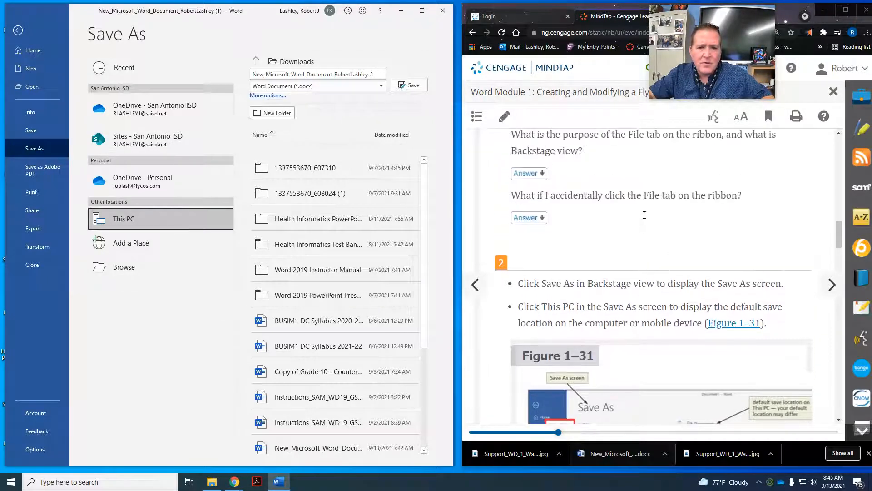
{"action": "left_click", "coordinate": [18, 30]}
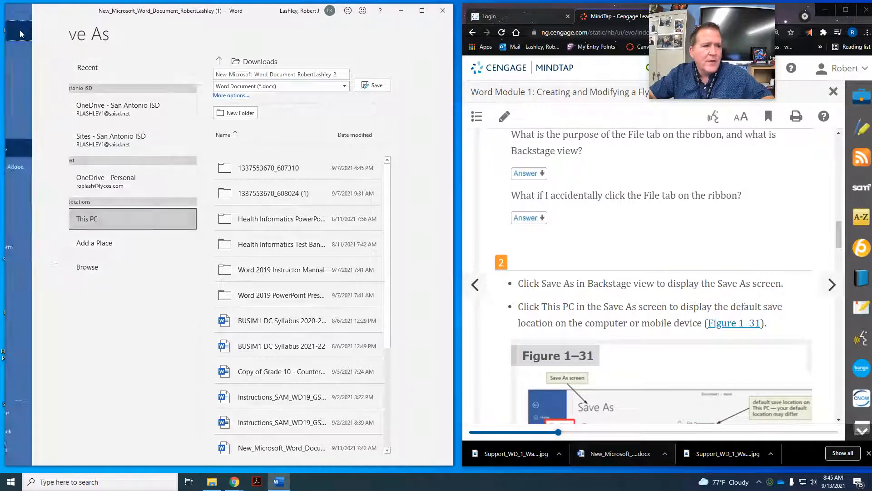
Save a copy of the flyer document in Downloads, replacing the "(1)" suffix of its file name with "_2"
{"action": "left_click", "coordinate": [18, 28]}
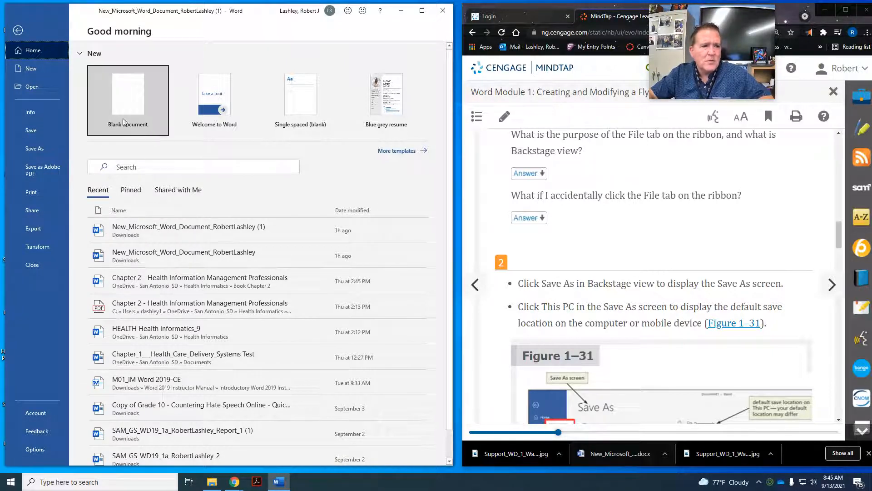
{"action": "left_click", "coordinate": [45, 149]}
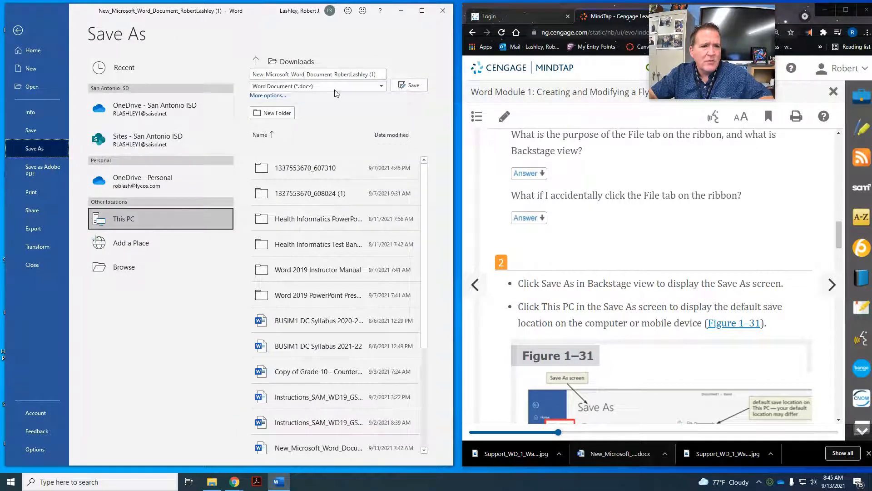
{"action": "left_click", "coordinate": [384, 74]}
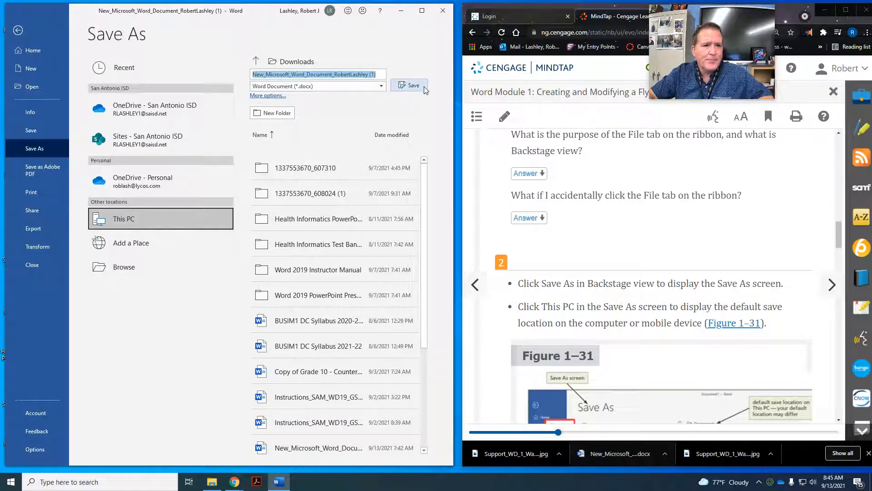
{"action": "key", "text": "End"}
{"action": "key", "text": "BackSpace"}
{"action": "key", "text": "BackSpace"}
{"action": "key", "text": "BackSpace"}
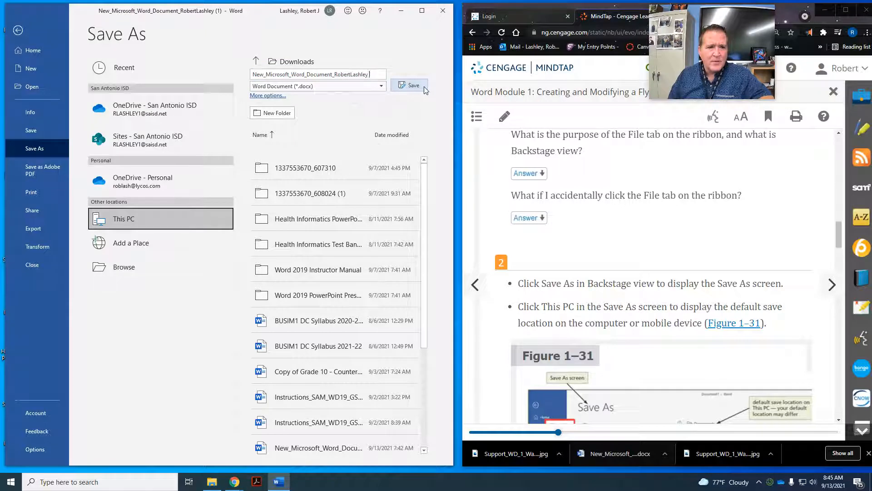
{"action": "type", "text": "_"}
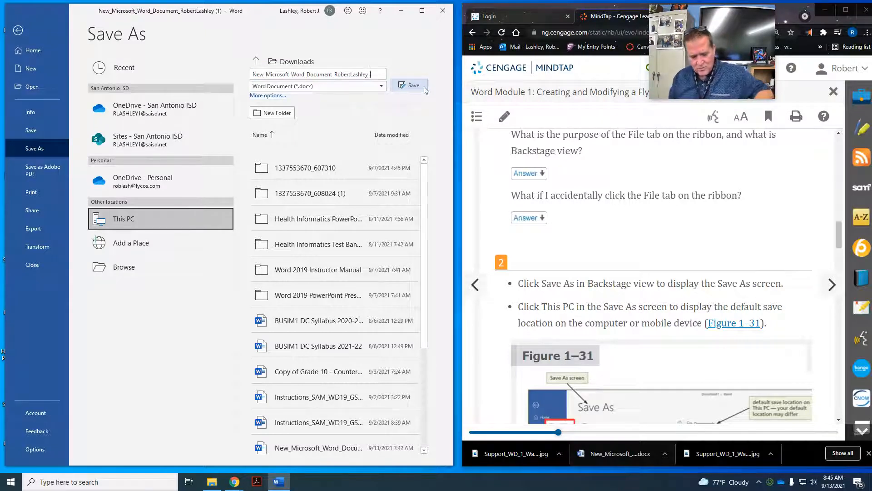
{"action": "type", "text": "2"}
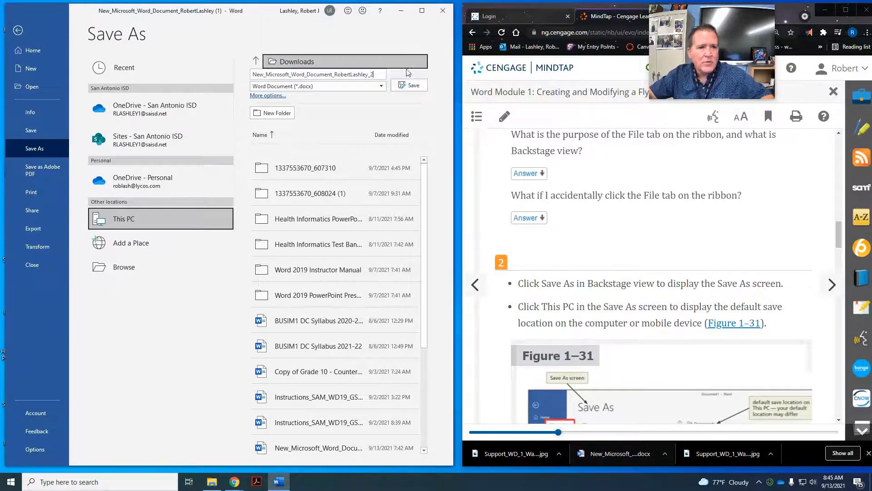
{"action": "left_click", "coordinate": [405, 86]}
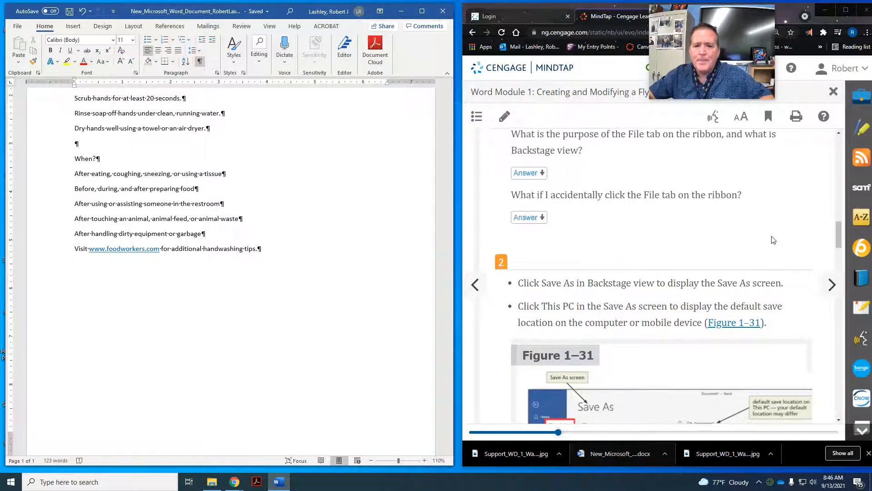
Save the flyer in Downloads under the file name given before Figure 1–32, SC_WD_1_WashHandsFlyerUnformatted
{"action": "scroll", "coordinate": [769, 236], "scroll_direction": "down", "scroll_amount": 3}
{"action": "scroll", "coordinate": [769, 236], "scroll_direction": "down", "scroll_amount": 3}
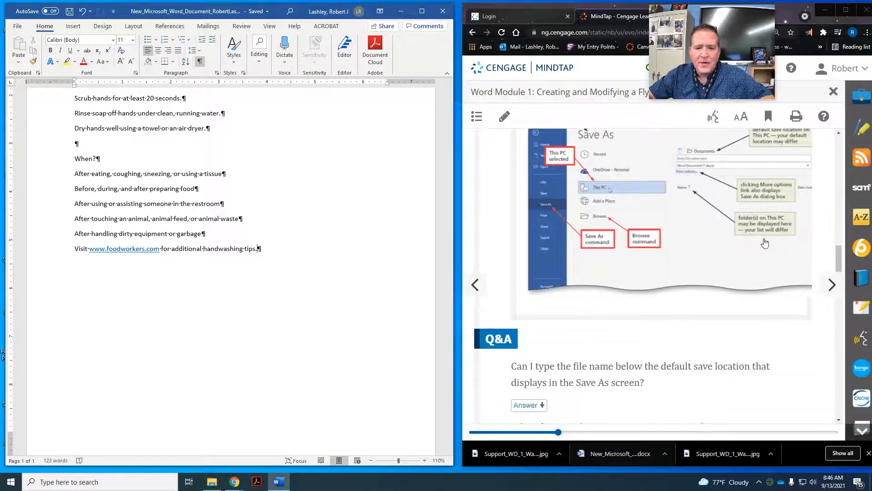
{"action": "scroll", "coordinate": [744, 242], "scroll_direction": "down", "scroll_amount": 8}
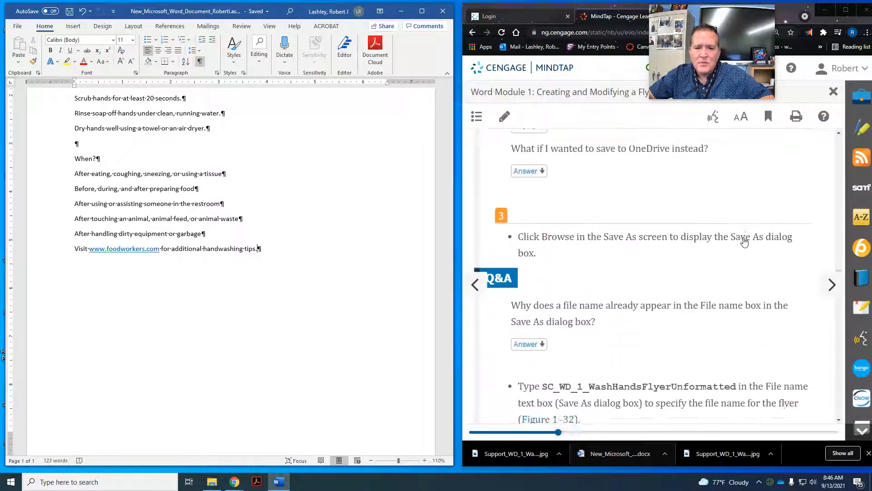
{"action": "scroll", "coordinate": [745, 243], "scroll_direction": "down", "scroll_amount": 1}
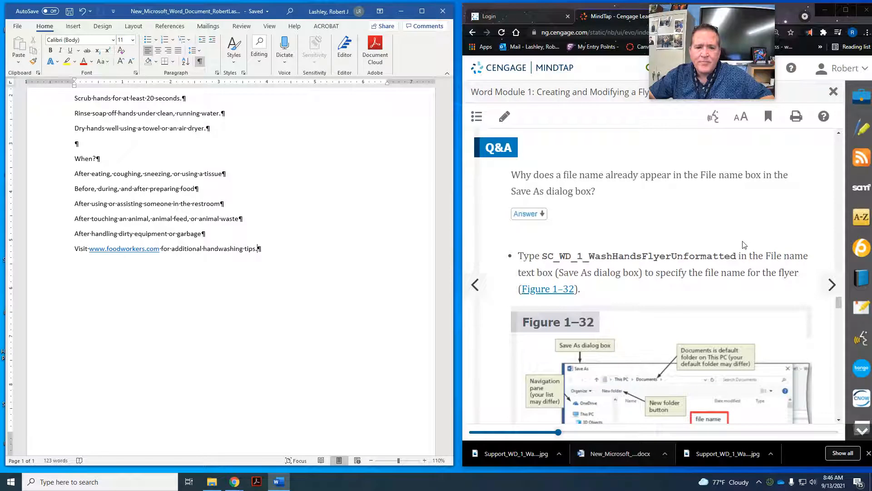
{"action": "scroll", "coordinate": [744, 244], "scroll_direction": "down", "scroll_amount": 1}
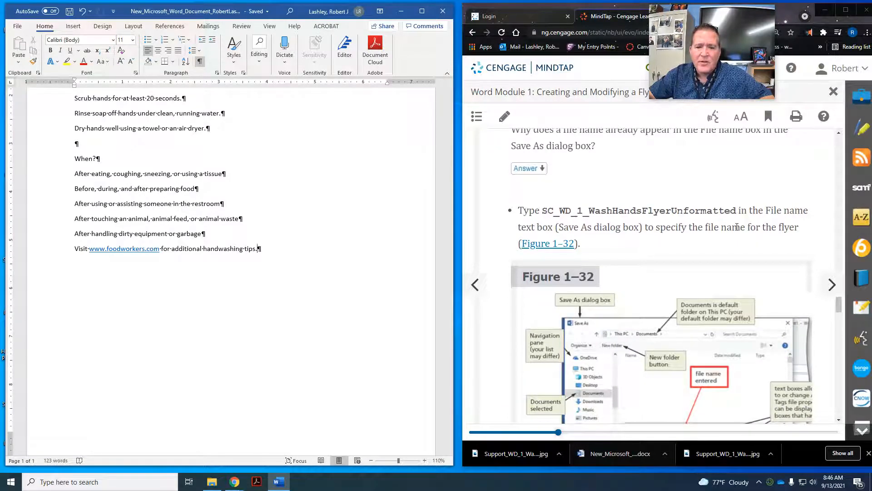
{"action": "scroll", "coordinate": [729, 223], "scroll_direction": "up", "scroll_amount": 1}
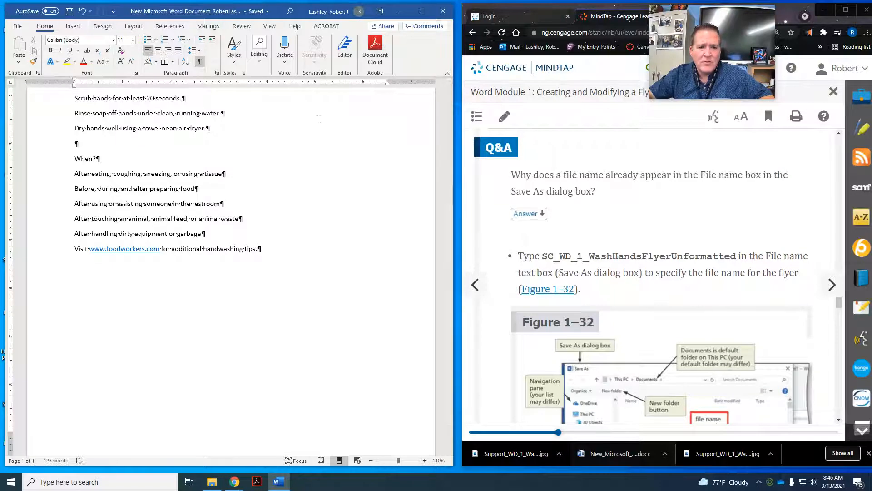
{"action": "left_click", "coordinate": [18, 27]}
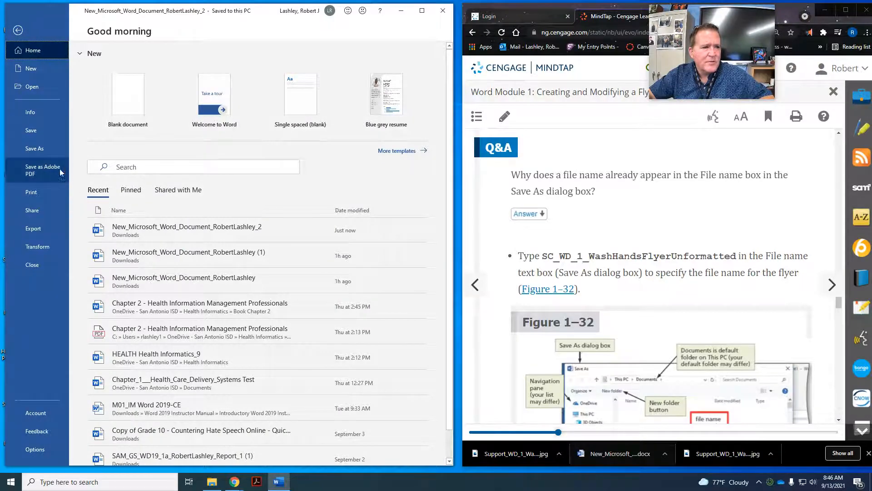
{"action": "left_click", "coordinate": [41, 154]}
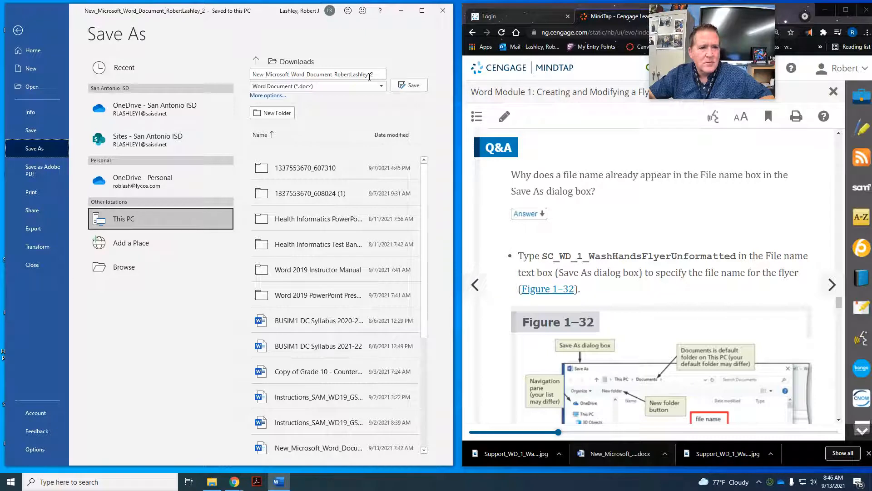
{"action": "left_click_drag", "start_coordinate": [375, 75], "coordinate": [253, 74]}
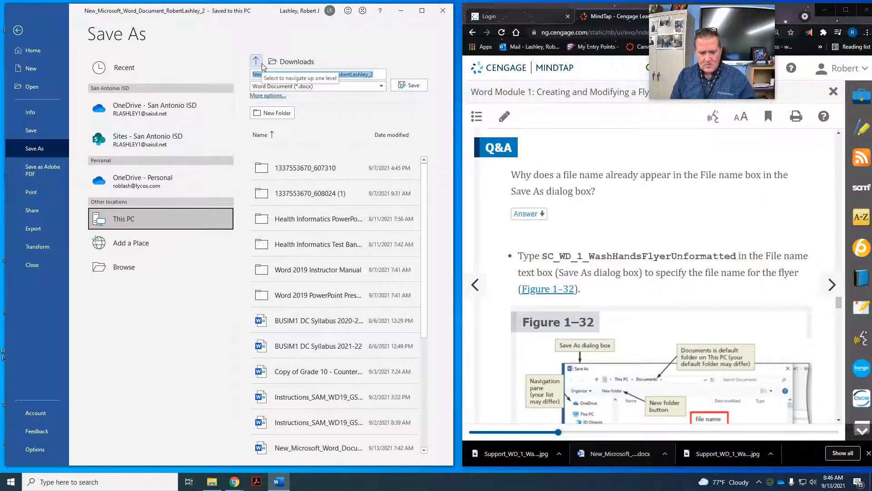
{"action": "type", "text": "SC"}
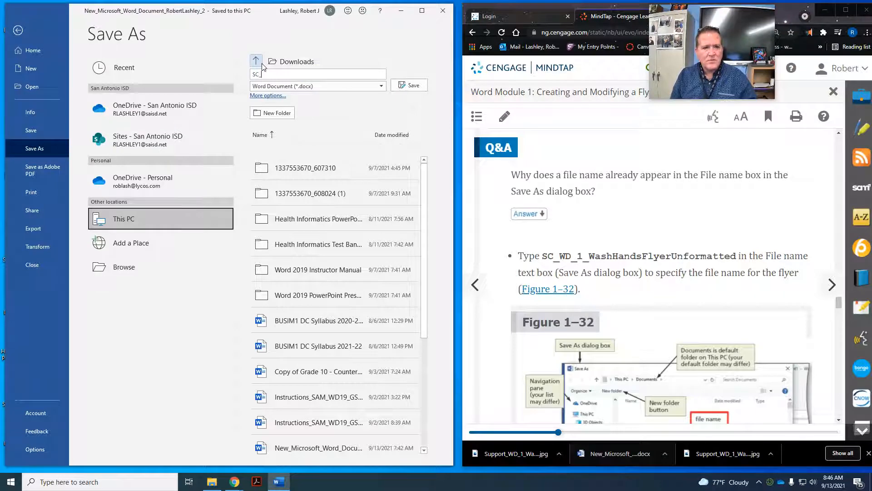
{"action": "type", "text": "1"}
{"action": "key", "text": "BackSpace"}
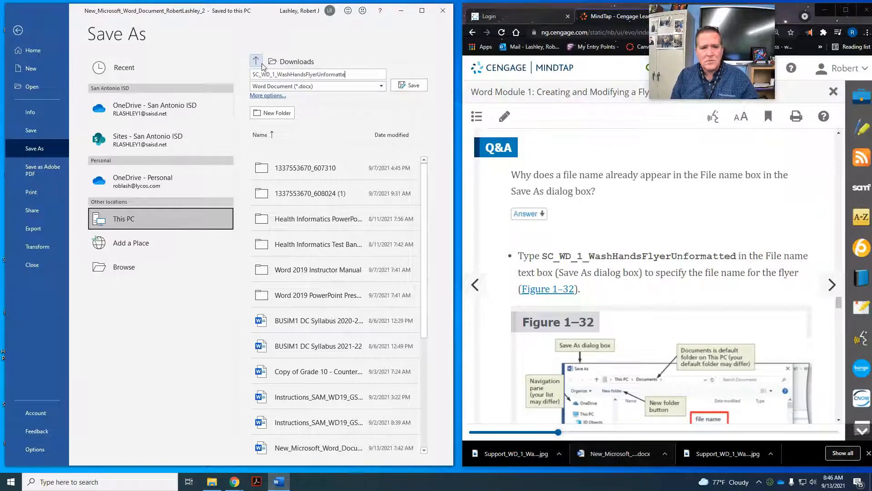
{"action": "key", "text": "Return"}
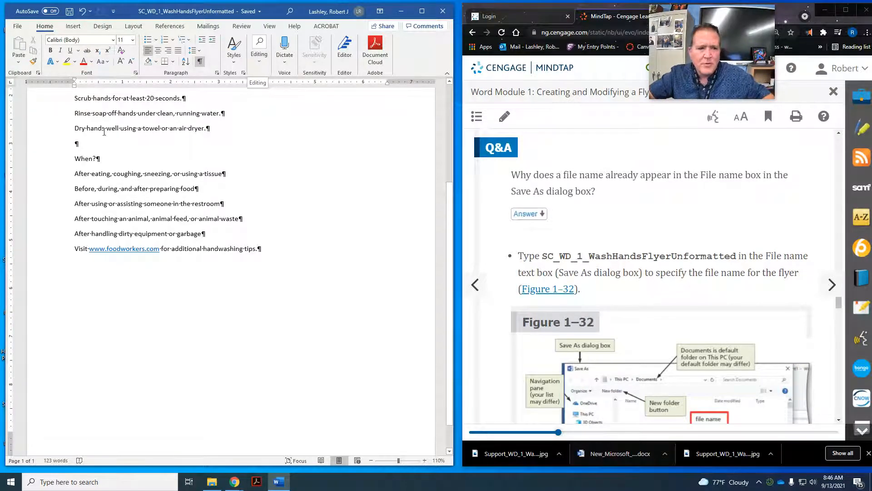
Go on to textbook section WD 1-6, Formatting Paragraphs and Characters, and compare the unformatted and formatted flyers in Figure 1–34
{"action": "scroll", "coordinate": [212, 186], "scroll_direction": "up", "scroll_amount": 4}
{"action": "scroll", "coordinate": [209, 183], "scroll_direction": "up", "scroll_amount": 2}
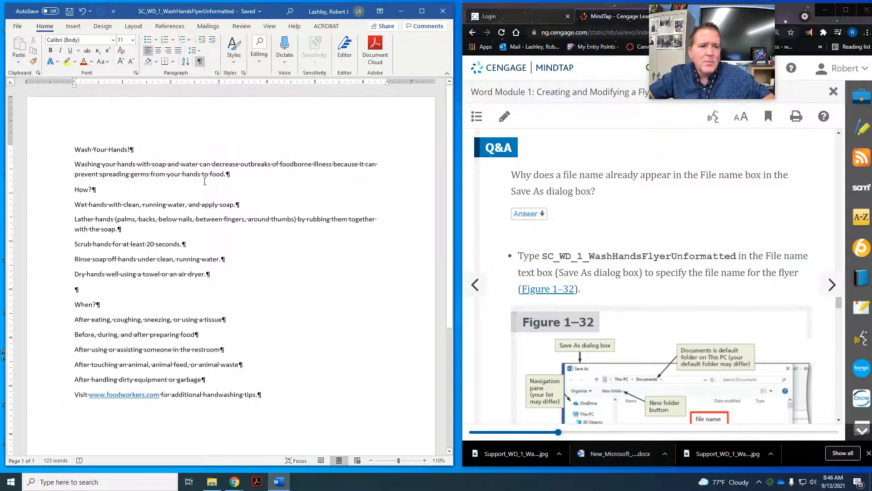
{"action": "left_click", "coordinate": [830, 285]}
{"action": "left_click", "coordinate": [831, 285]}
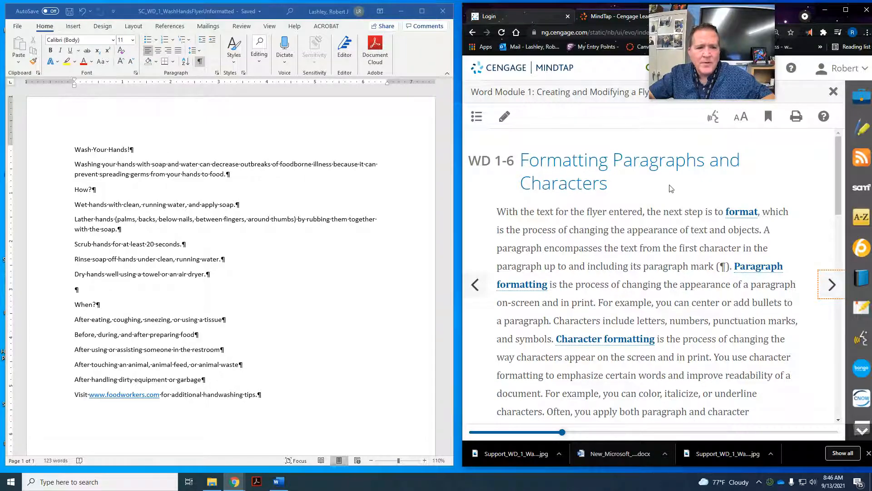
{"action": "scroll", "coordinate": [665, 270], "scroll_direction": "down", "scroll_amount": 1}
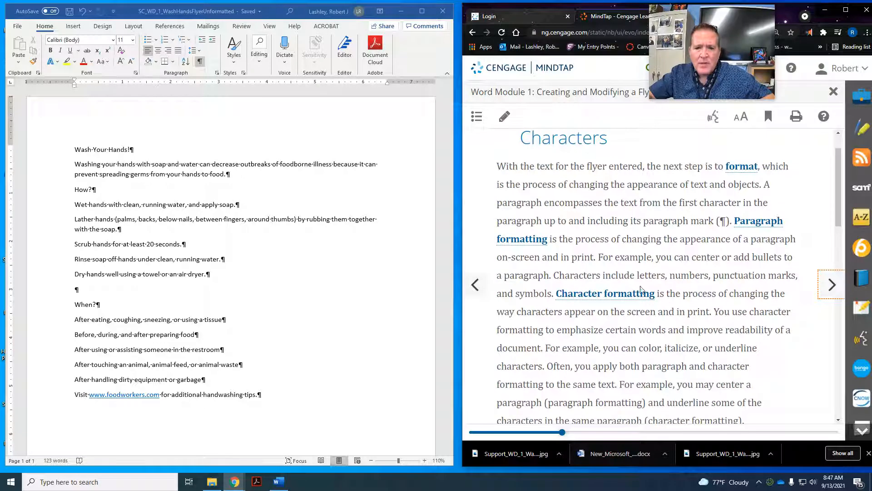
{"action": "scroll", "coordinate": [702, 267], "scroll_direction": "down", "scroll_amount": 5}
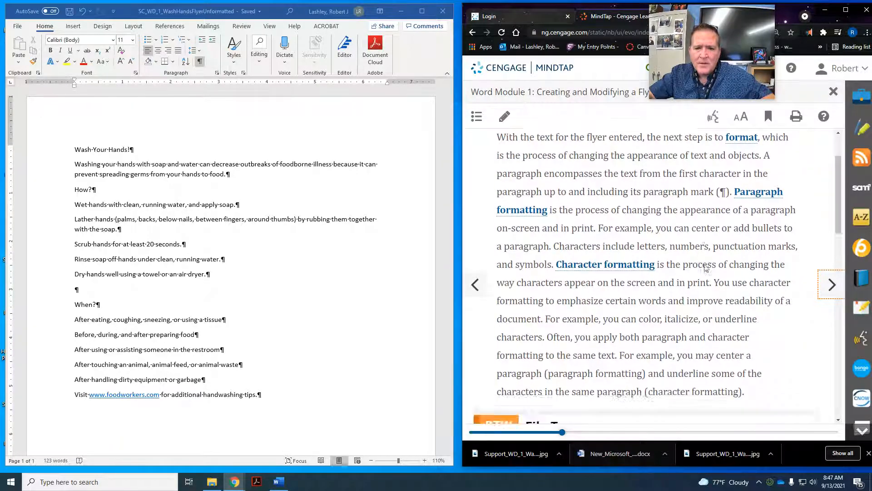
{"action": "scroll", "coordinate": [703, 267], "scroll_direction": "down", "scroll_amount": 8}
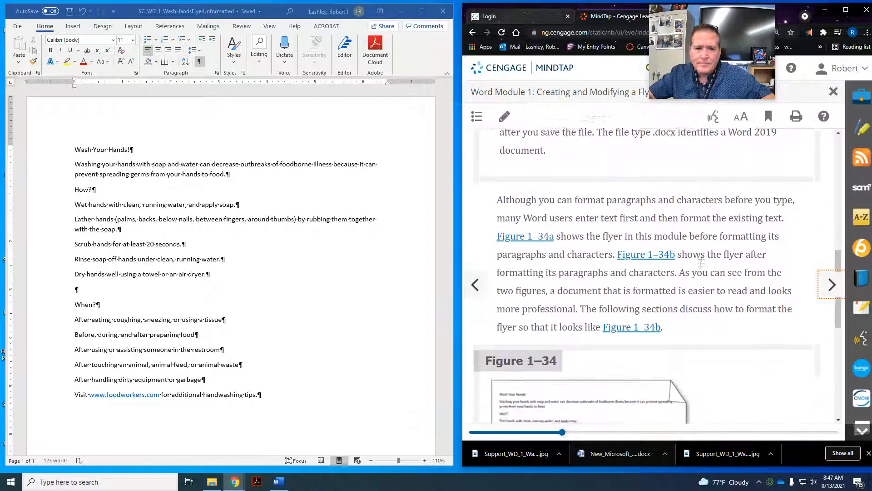
{"action": "scroll", "coordinate": [697, 264], "scroll_direction": "down", "scroll_amount": 1}
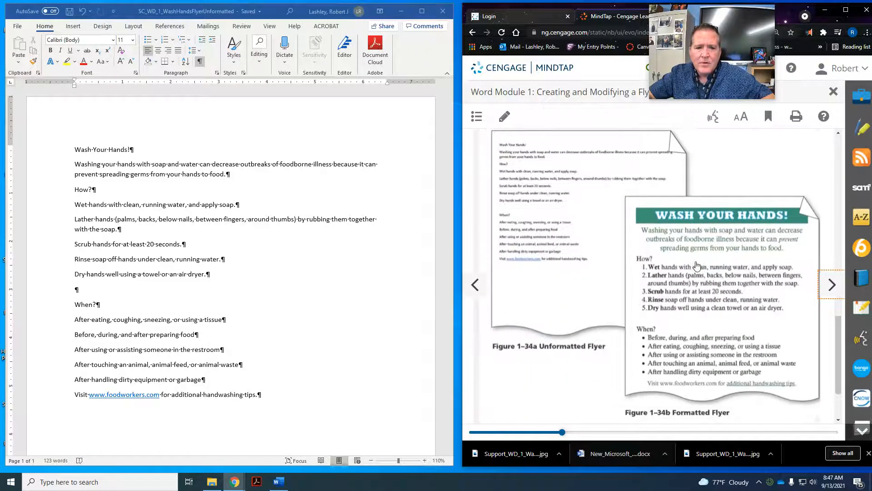
{"action": "scroll", "coordinate": [626, 235], "scroll_direction": "up", "scroll_amount": 1}
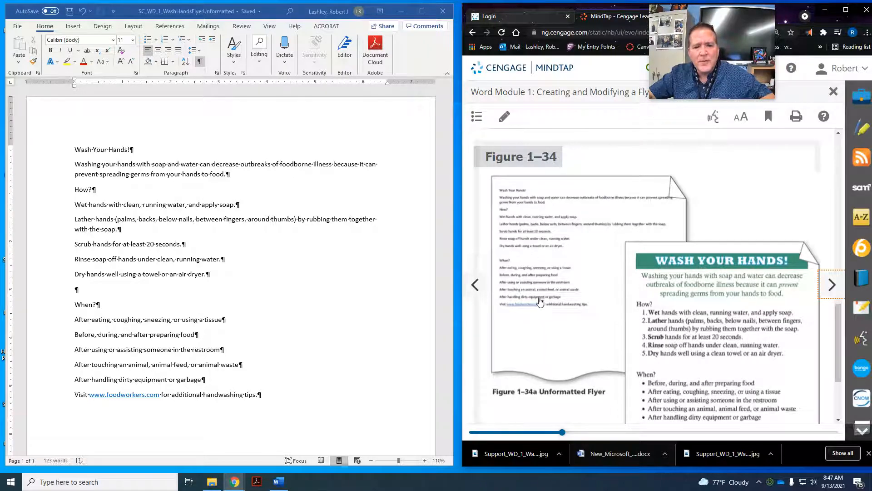
{"action": "scroll", "coordinate": [550, 327], "scroll_direction": "down", "scroll_amount": 2}
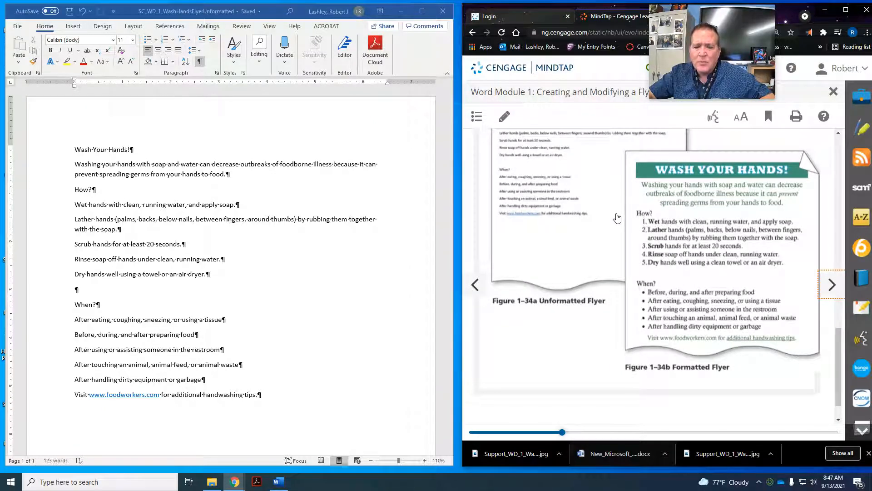
{"action": "scroll", "coordinate": [586, 195], "scroll_direction": "up", "scroll_amount": 1}
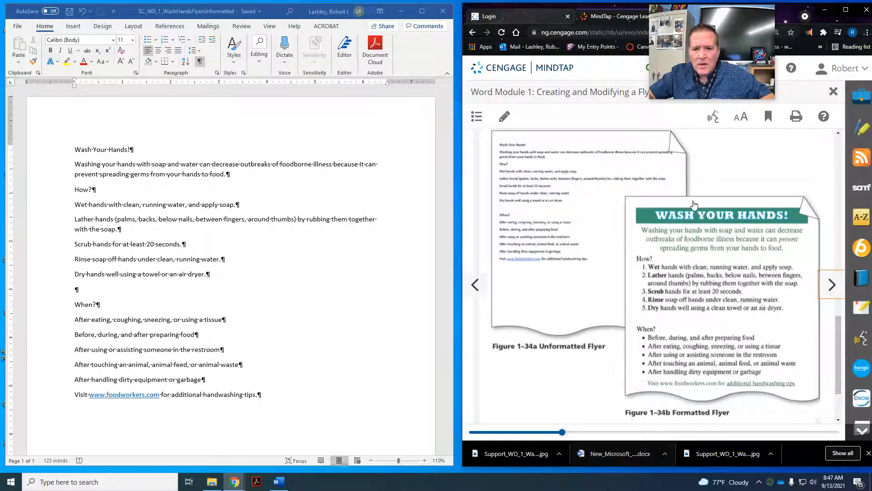
Go on to textbook section WD 1-6a, Font, Font Sizes, and Themes, and read through its flyer formatting guidelines
{"action": "scroll", "coordinate": [683, 323], "scroll_direction": "down", "scroll_amount": 1}
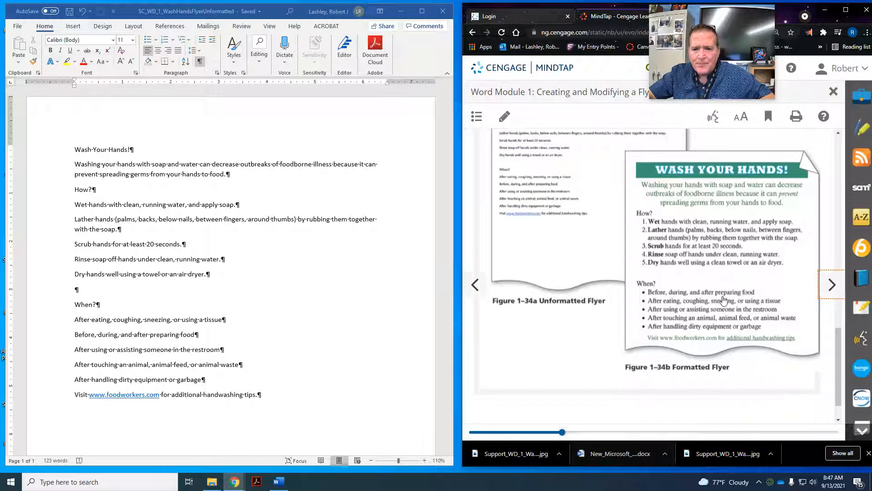
{"action": "left_click", "coordinate": [832, 285]}
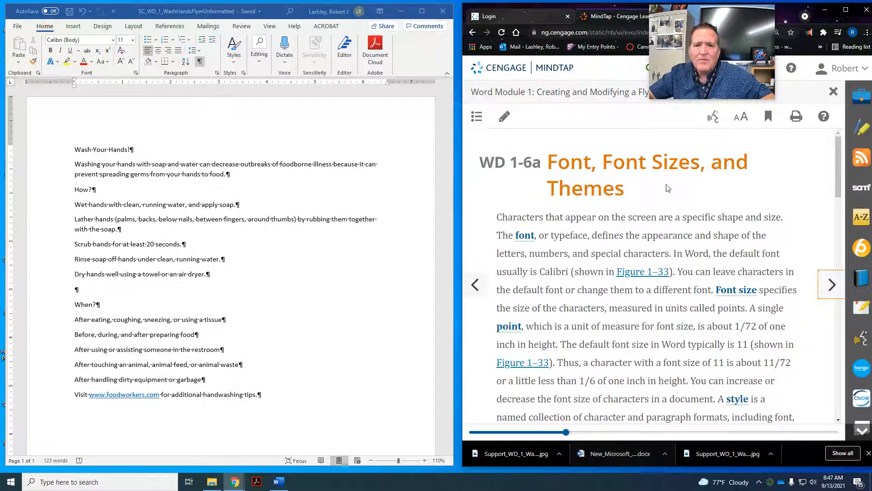
{"action": "scroll", "coordinate": [667, 188], "scroll_direction": "down", "scroll_amount": 1}
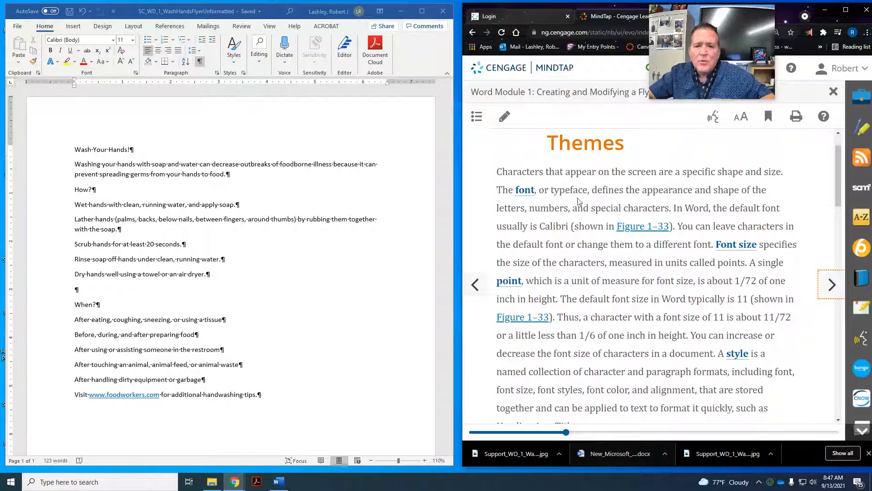
{"action": "scroll", "coordinate": [729, 313], "scroll_direction": "down", "scroll_amount": 2}
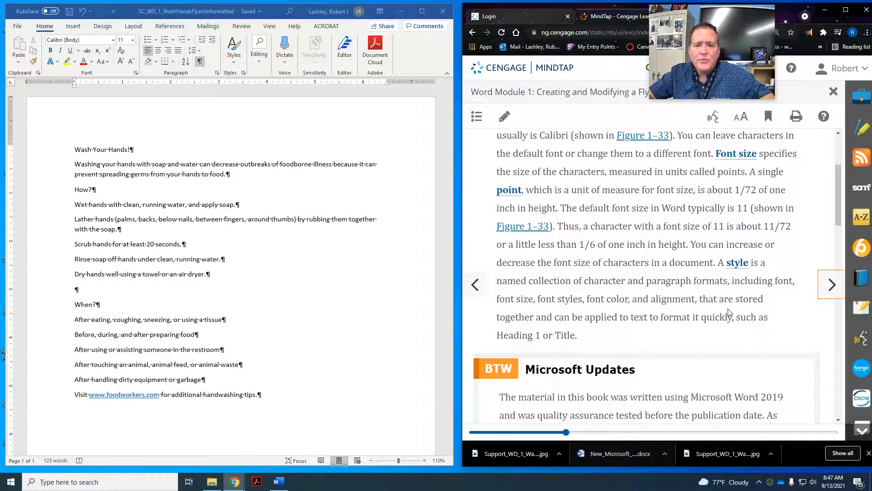
{"action": "scroll", "coordinate": [728, 312], "scroll_direction": "down", "scroll_amount": 7}
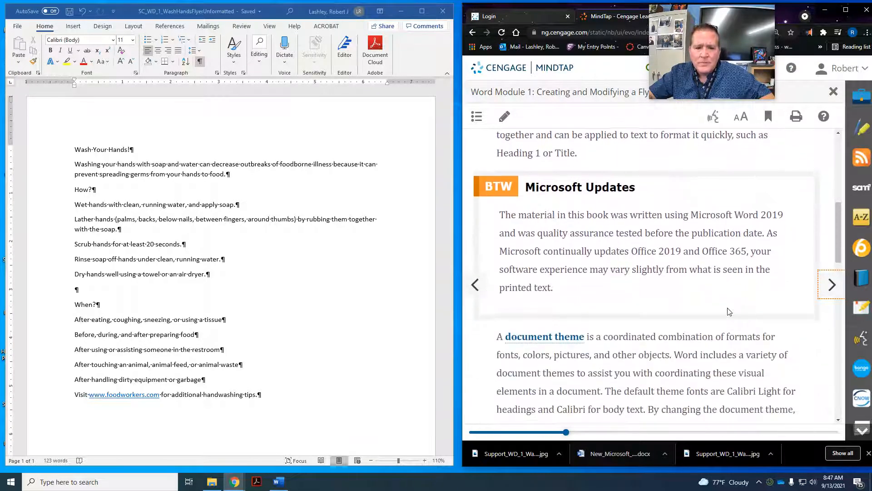
{"action": "scroll", "coordinate": [728, 311], "scroll_direction": "down", "scroll_amount": 10}
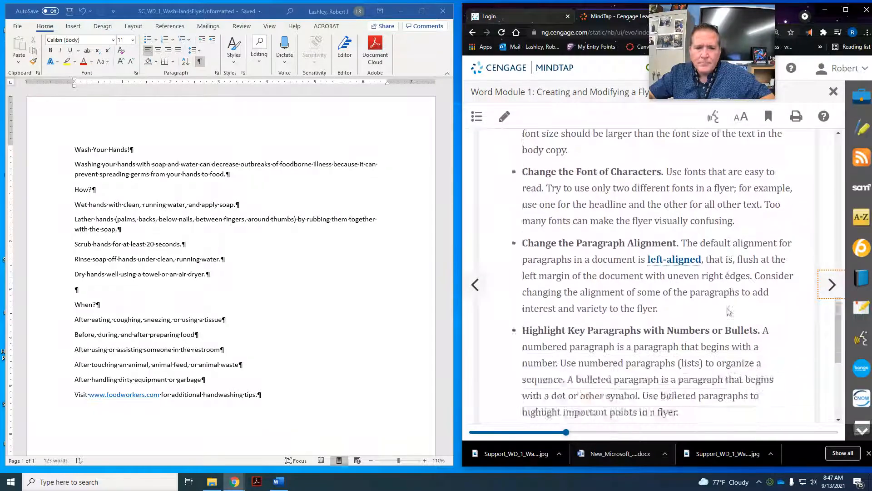
{"action": "scroll", "coordinate": [727, 312], "scroll_direction": "down", "scroll_amount": 3}
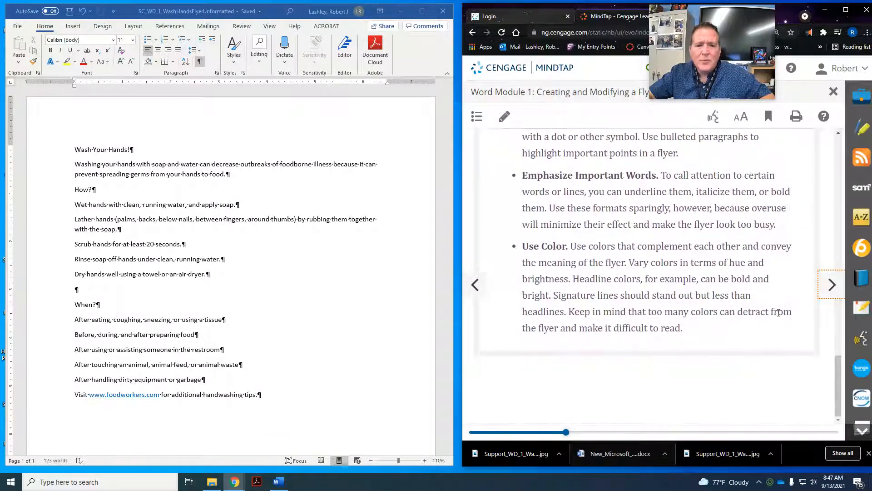
Go on to the textbook section about changing the document theme and review Figure 1–36 and instruction 1
{"action": "left_click", "coordinate": [832, 284]}
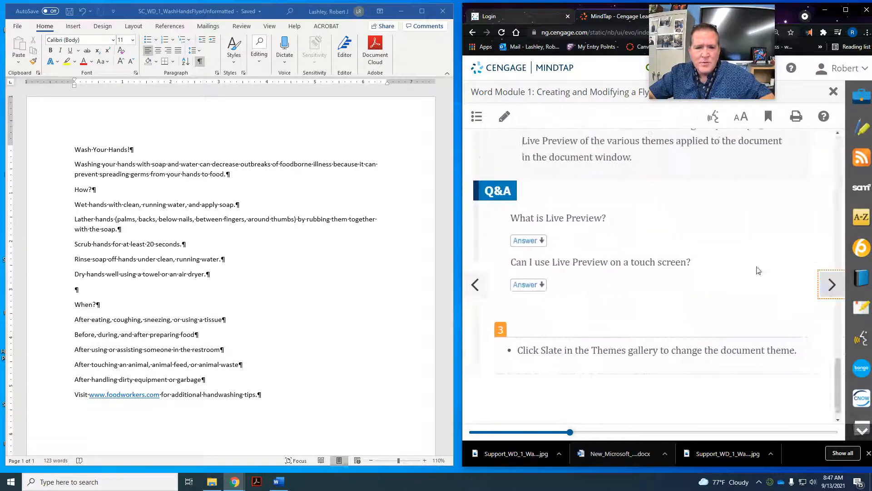
{"action": "scroll", "coordinate": [702, 254], "scroll_direction": "down", "scroll_amount": 1}
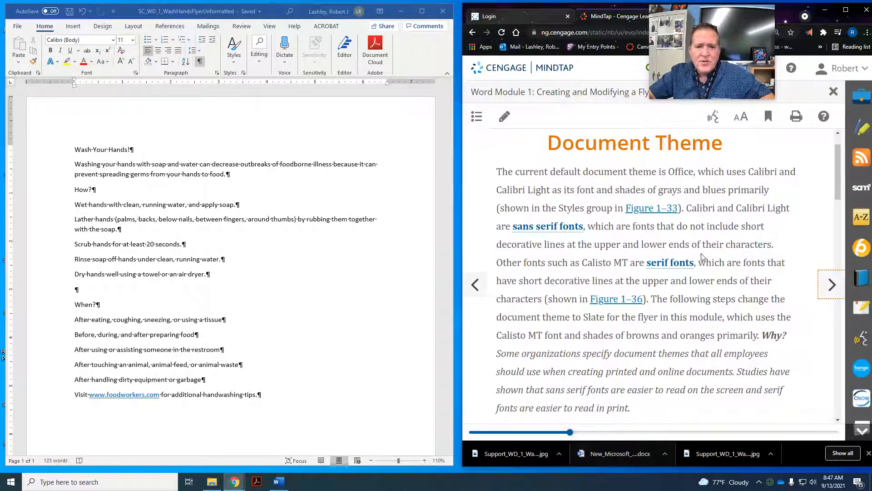
{"action": "scroll", "coordinate": [702, 256], "scroll_direction": "down", "scroll_amount": 7}
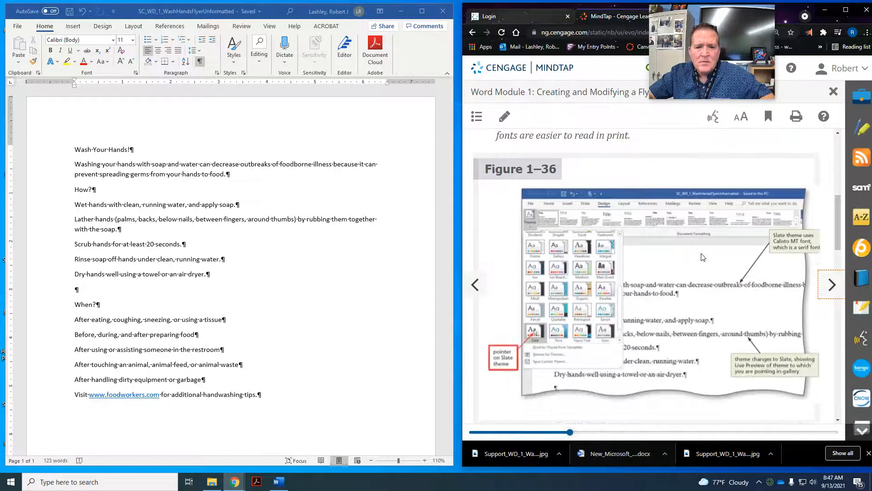
{"action": "scroll", "coordinate": [702, 258], "scroll_direction": "down", "scroll_amount": 1}
{"action": "scroll", "coordinate": [703, 257], "scroll_direction": "up", "scroll_amount": 1}
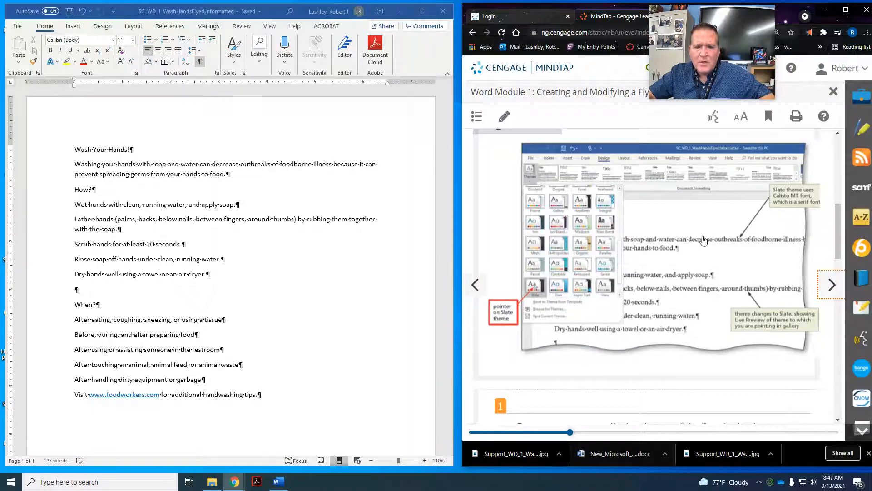
{"action": "scroll", "coordinate": [703, 240], "scroll_direction": "down", "scroll_amount": 5}
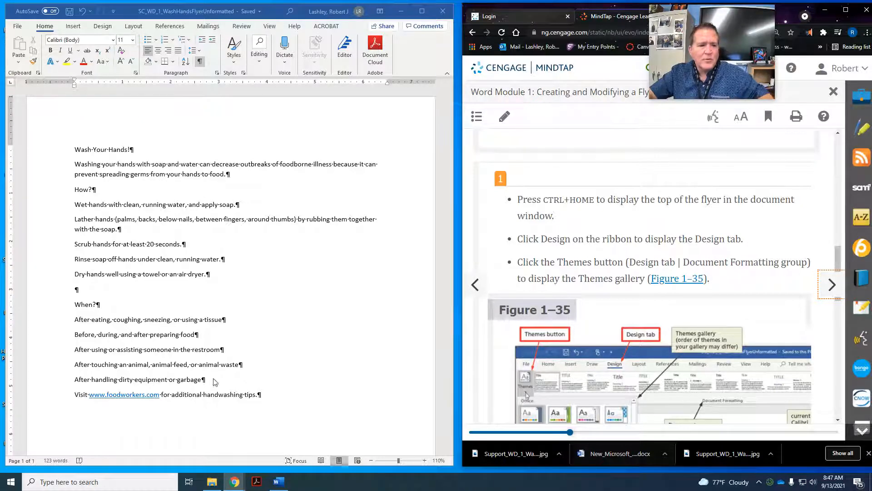
Place the insertion point in the flyer text and return it to the very beginning of the document
{"action": "left_click", "coordinate": [311, 406]}
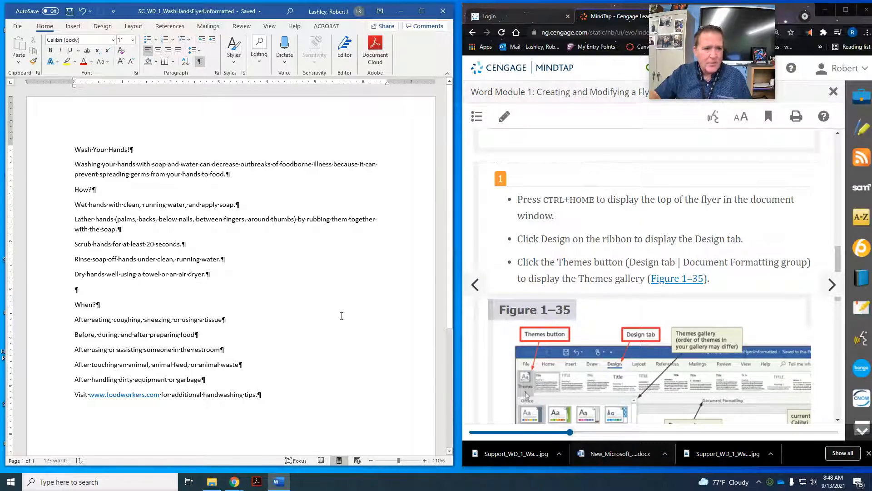
{"action": "left_click", "coordinate": [278, 354]}
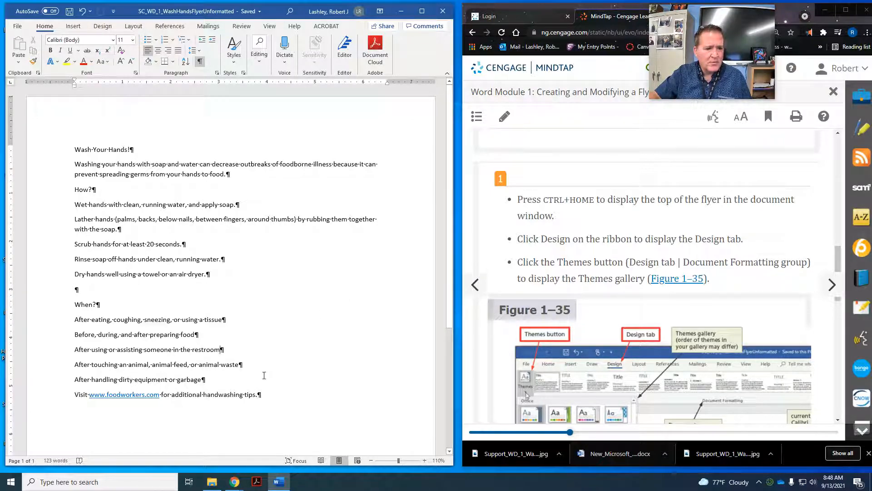
{"action": "left_click", "coordinate": [260, 393]}
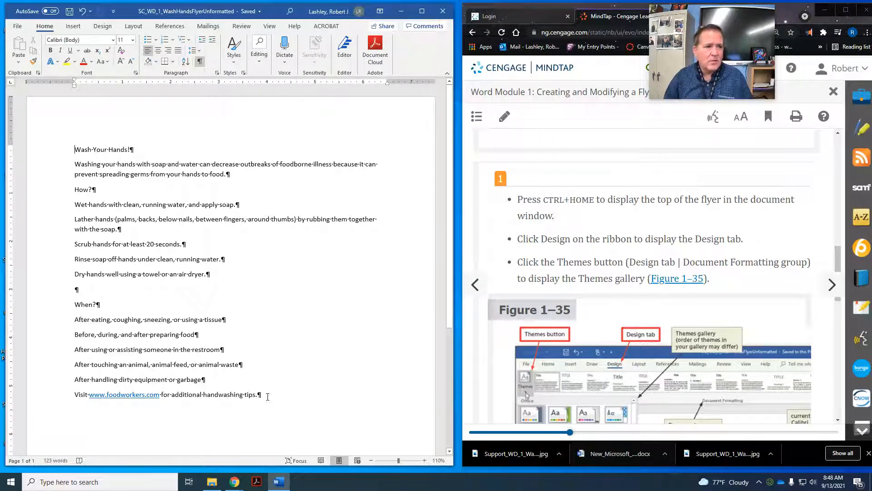
{"action": "key", "text": "ctrl+Home"}
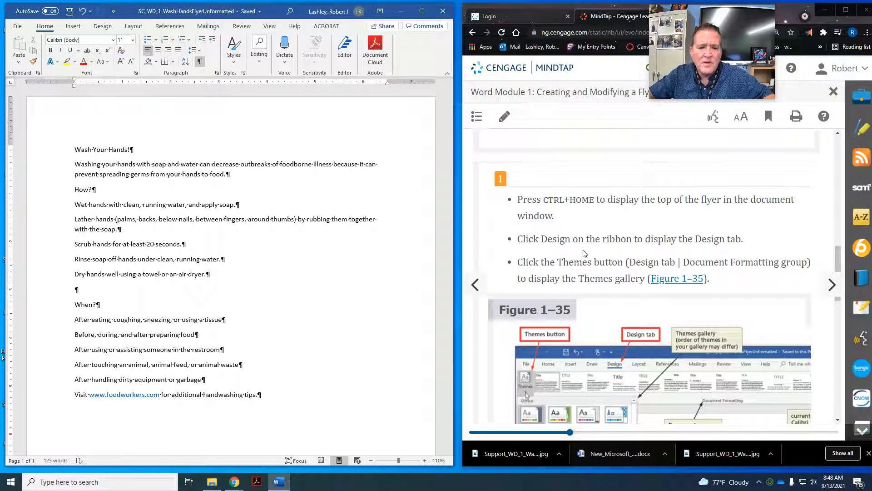
Preview various document themes on the flyer and read textbook instructions 2 and 3 for the theme change
{"action": "left_click", "coordinate": [105, 25]}
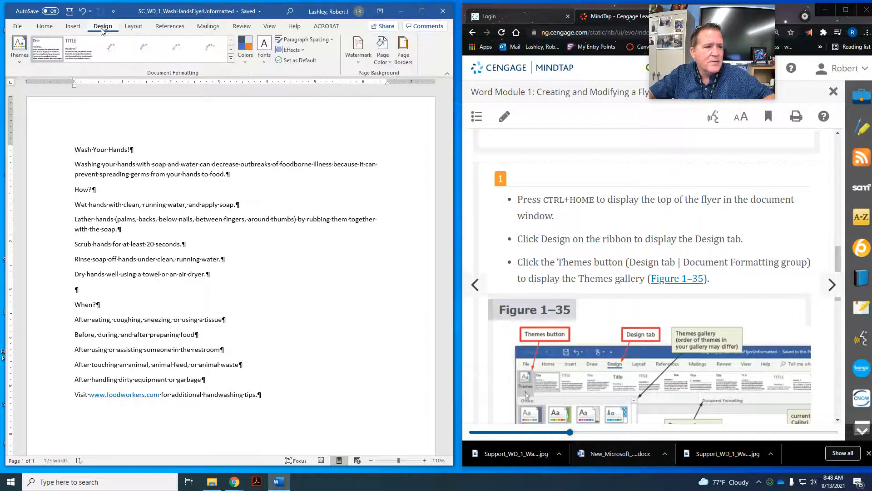
{"action": "left_click", "coordinate": [20, 61]}
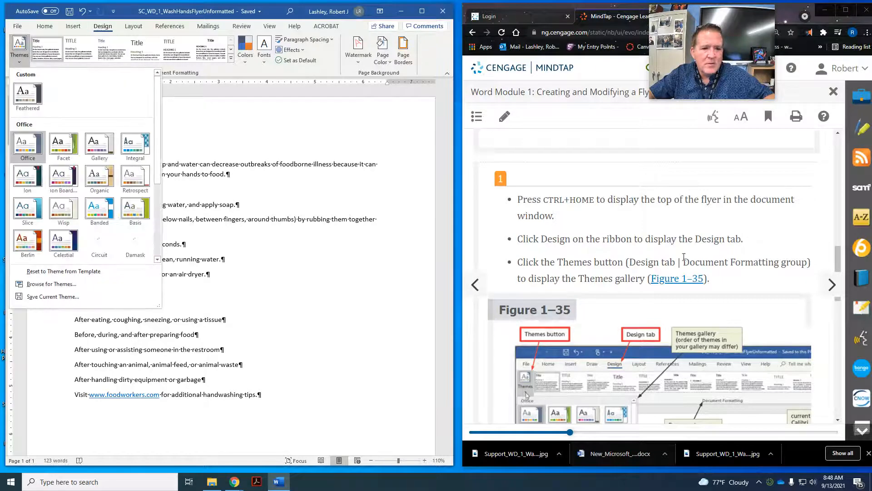
{"action": "scroll", "coordinate": [681, 262], "scroll_direction": "down", "scroll_amount": 8}
{"action": "scroll", "coordinate": [681, 262], "scroll_direction": "down", "scroll_amount": 3}
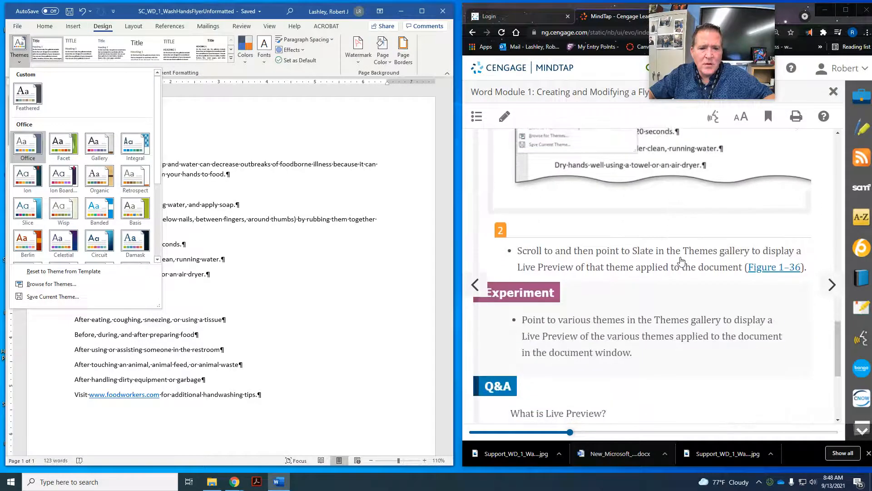
{"action": "scroll", "coordinate": [681, 262], "scroll_direction": "down", "scroll_amount": 3}
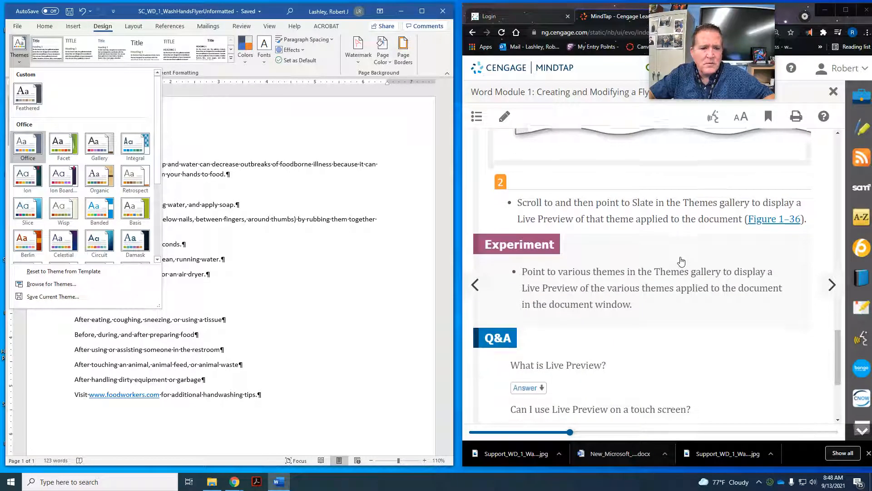
{"action": "scroll", "coordinate": [681, 262], "scroll_direction": "down", "scroll_amount": 1}
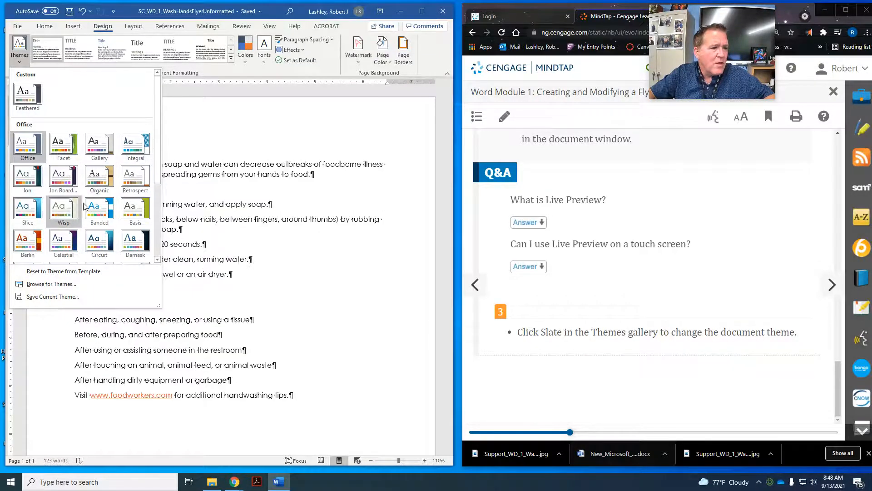
{"action": "left_click_drag", "start_coordinate": [157, 175], "coordinate": [160, 251]}
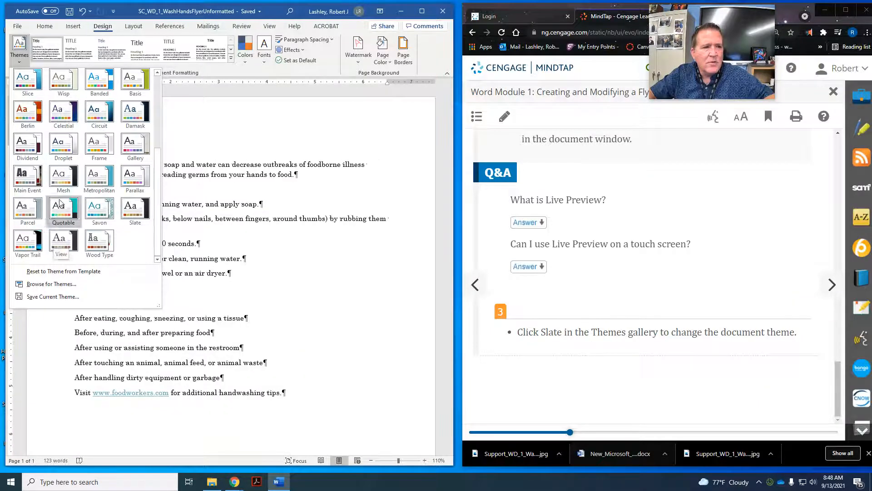
{"action": "left_click", "coordinate": [44, 26]}
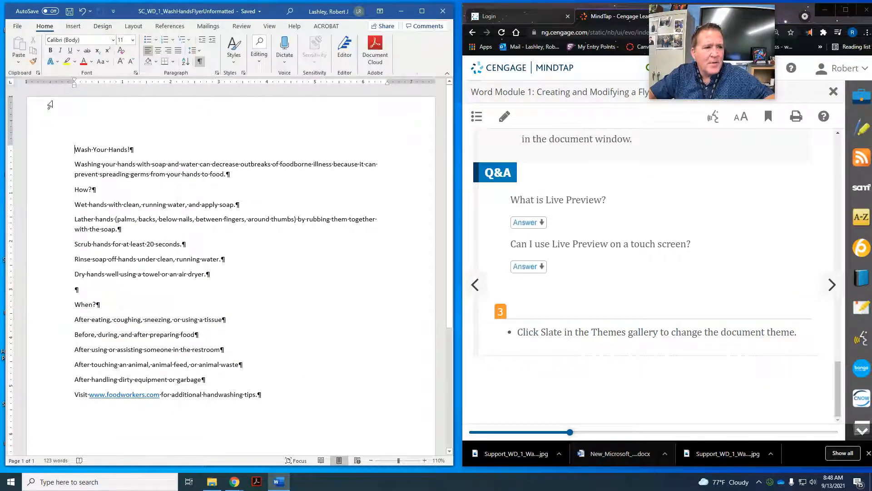
Change the flyer's document theme to Slate
{"action": "left_click", "coordinate": [102, 26]}
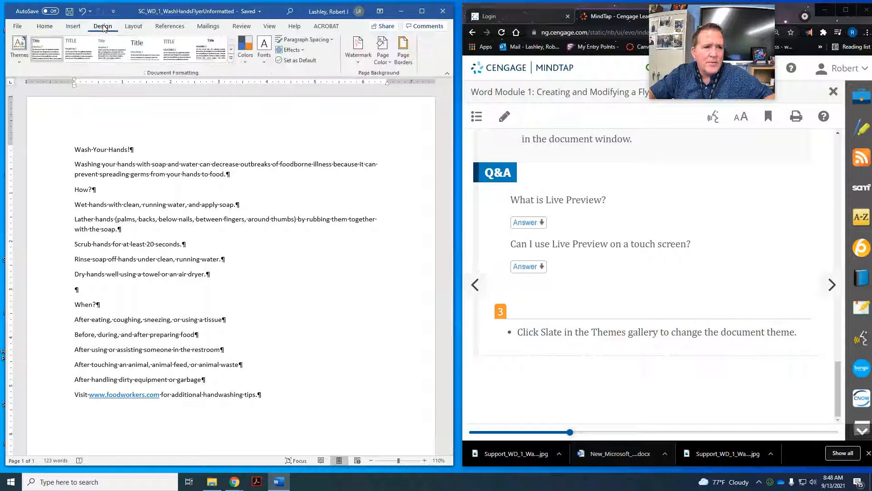
{"action": "left_click", "coordinate": [21, 54]}
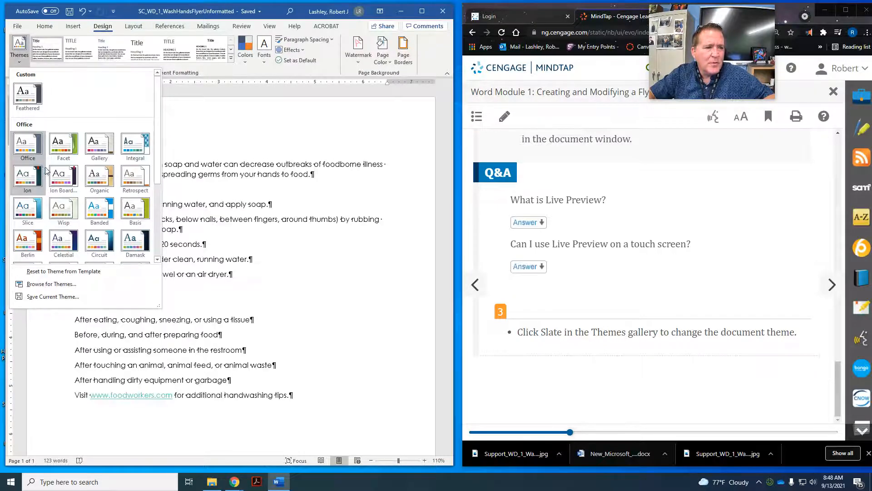
{"action": "left_click_drag", "start_coordinate": [158, 148], "coordinate": [159, 230]}
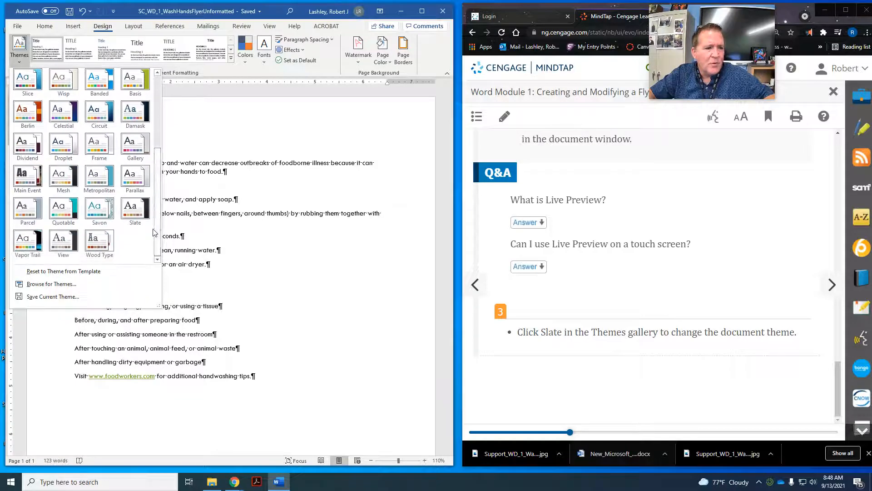
{"action": "left_click", "coordinate": [128, 209]}
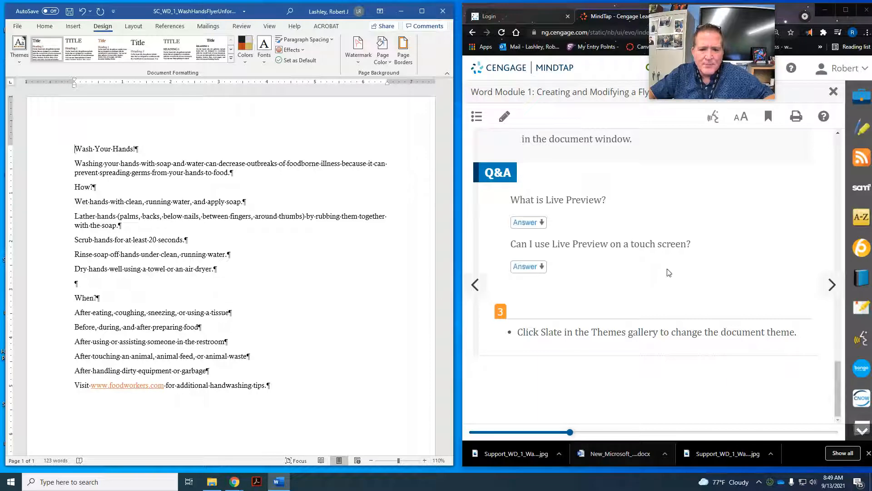
Go on to textbook section WD 1-6c, To Center a Paragraph, and read its introduction and instruction 1
{"action": "left_click", "coordinate": [821, 283]}
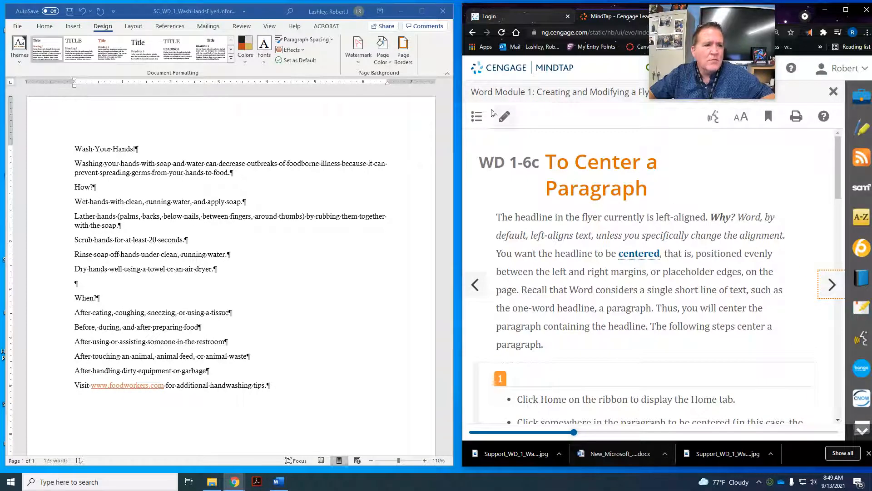
{"action": "scroll", "coordinate": [726, 245], "scroll_direction": "down", "scroll_amount": 1}
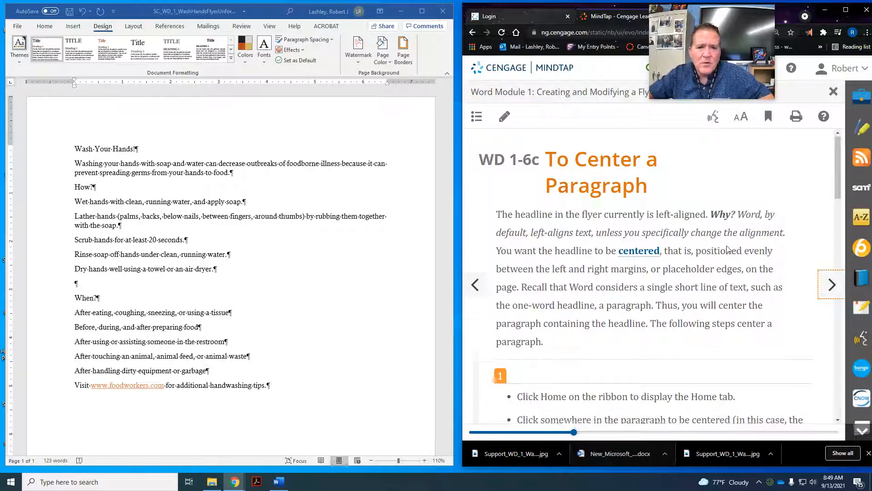
{"action": "scroll", "coordinate": [613, 174], "scroll_direction": "down", "scroll_amount": 4}
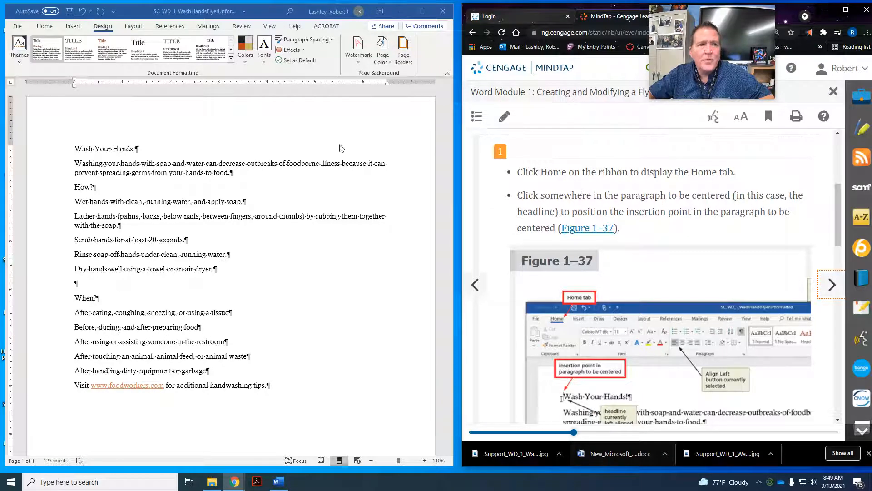
Center the headline paragraph "Wash Your Hands!" following the instructions for Figures 1–37 and 1–38
{"action": "left_click", "coordinate": [77, 149]}
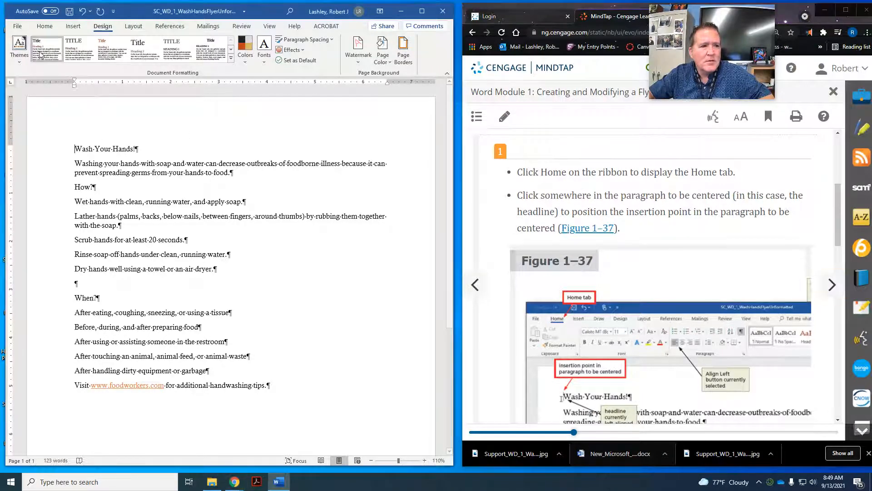
{"action": "left_click", "coordinate": [44, 26]}
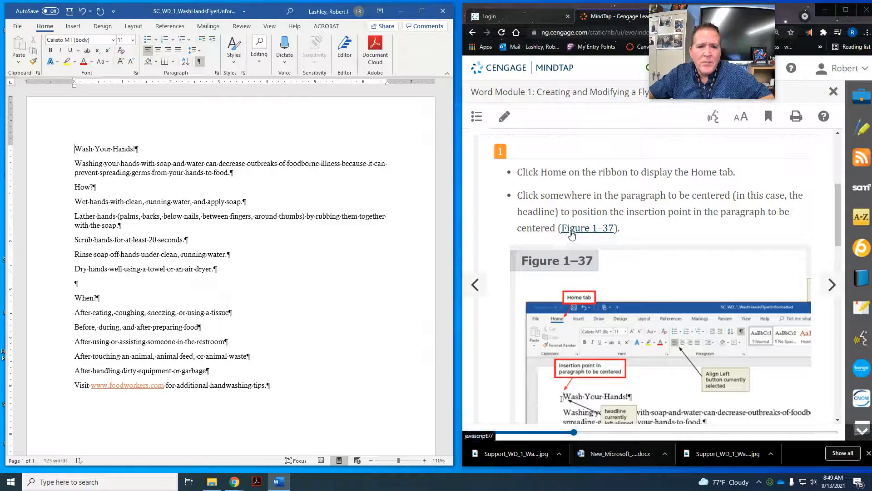
{"action": "scroll", "coordinate": [604, 227], "scroll_direction": "down", "scroll_amount": 1}
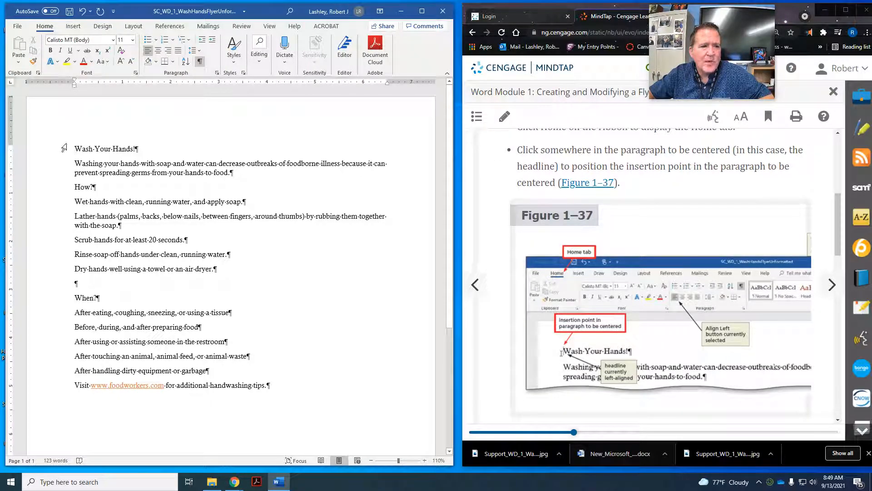
{"action": "scroll", "coordinate": [635, 188], "scroll_direction": "down", "scroll_amount": 4}
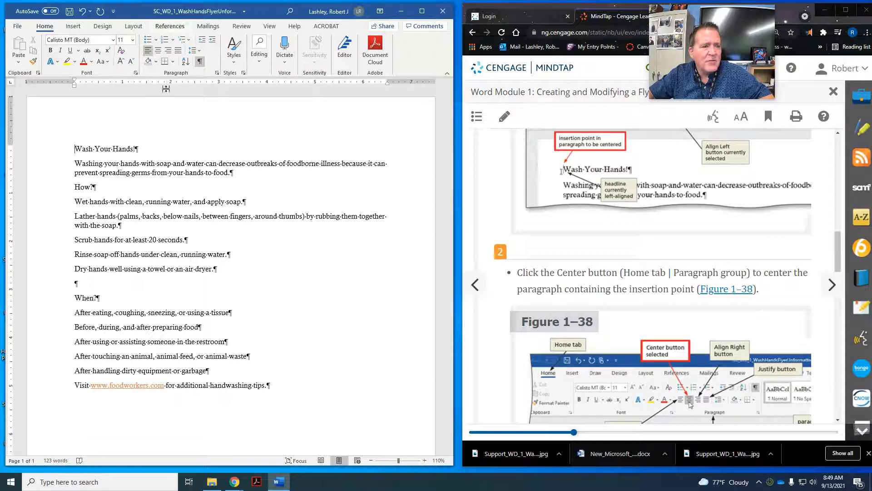
{"action": "left_click", "coordinate": [159, 55]}
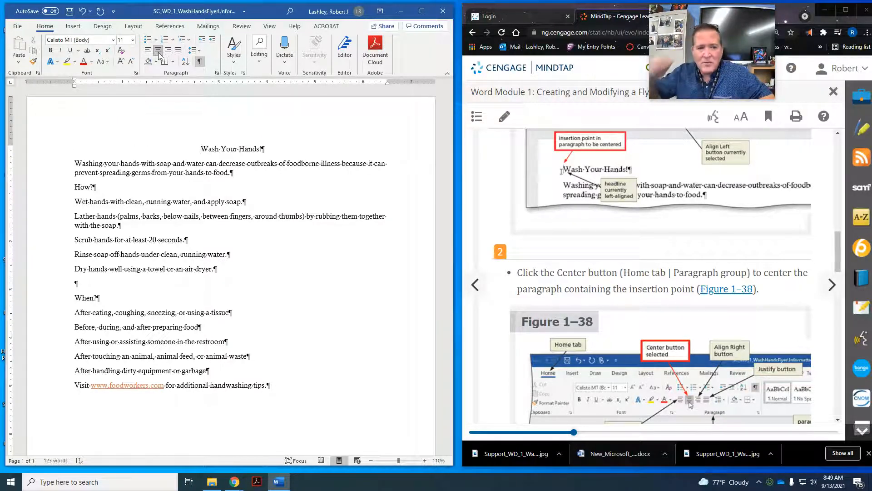
Finish reading section WD 1-6c, go on to WD 1-6d, To Center Another Paragraph, and read instructions 1 and 2
{"action": "scroll", "coordinate": [573, 205], "scroll_direction": "down", "scroll_amount": 4}
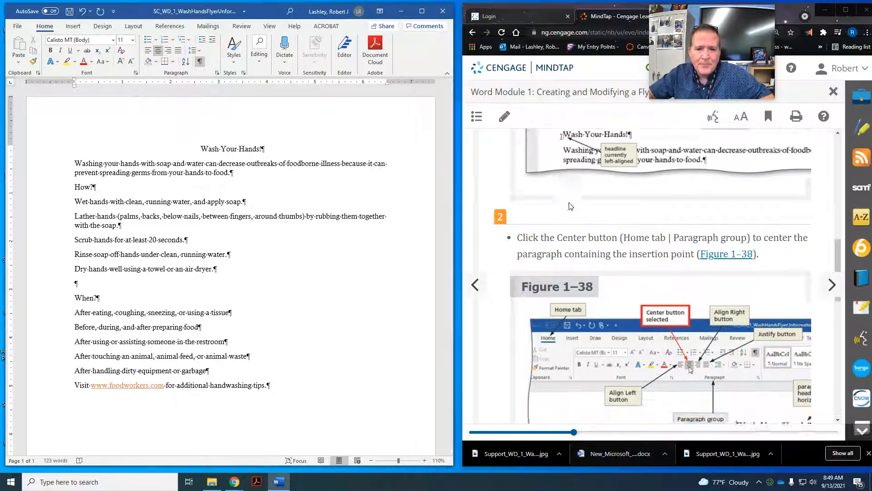
{"action": "scroll", "coordinate": [574, 205], "scroll_direction": "down", "scroll_amount": 4}
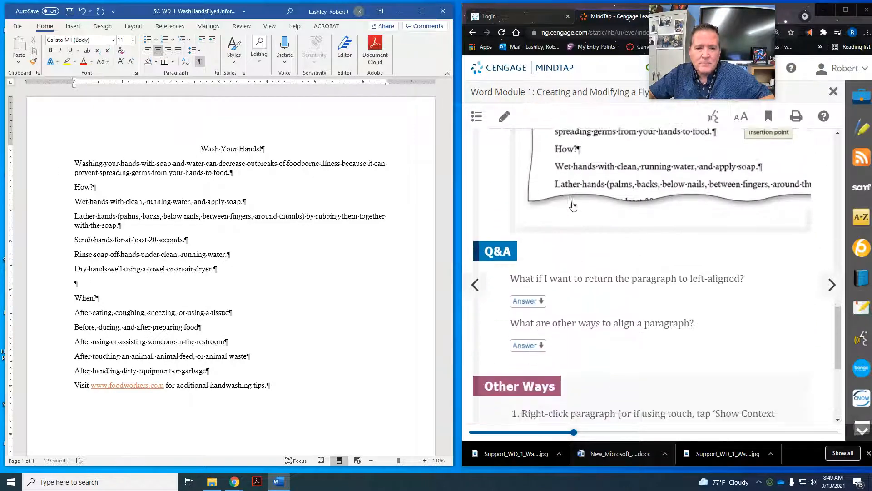
{"action": "scroll", "coordinate": [575, 206], "scroll_direction": "down", "scroll_amount": 4}
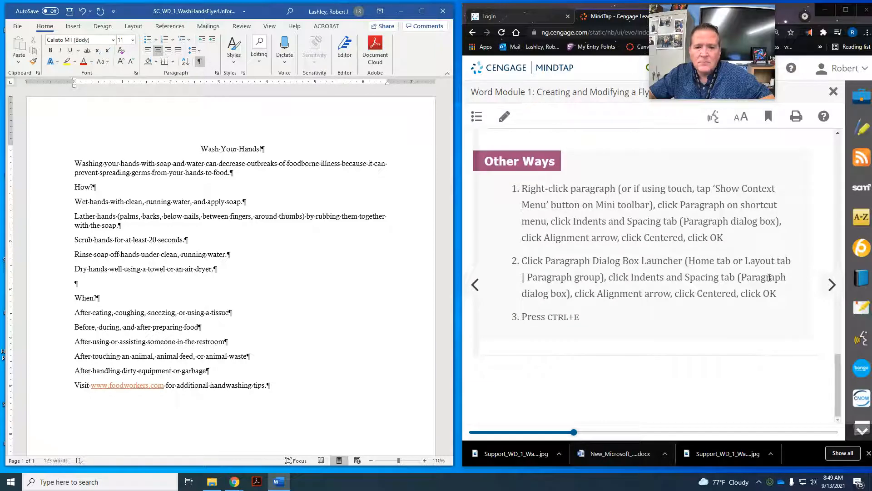
{"action": "left_click", "coordinate": [831, 285]}
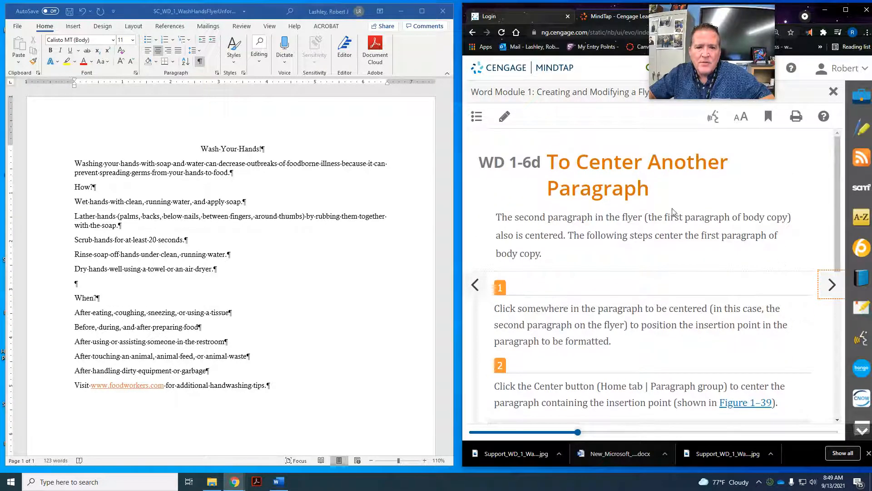
{"action": "scroll", "coordinate": [669, 210], "scroll_direction": "down", "scroll_amount": 2}
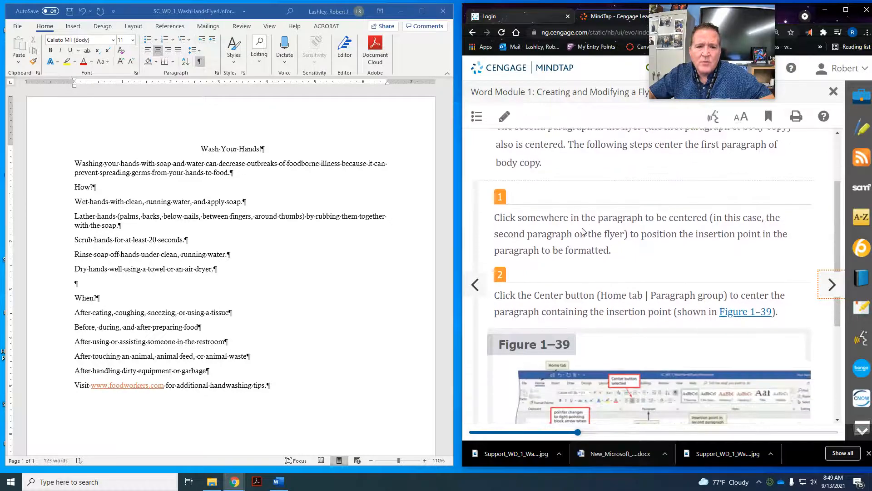
{"action": "scroll", "coordinate": [641, 238], "scroll_direction": "down", "scroll_amount": 1}
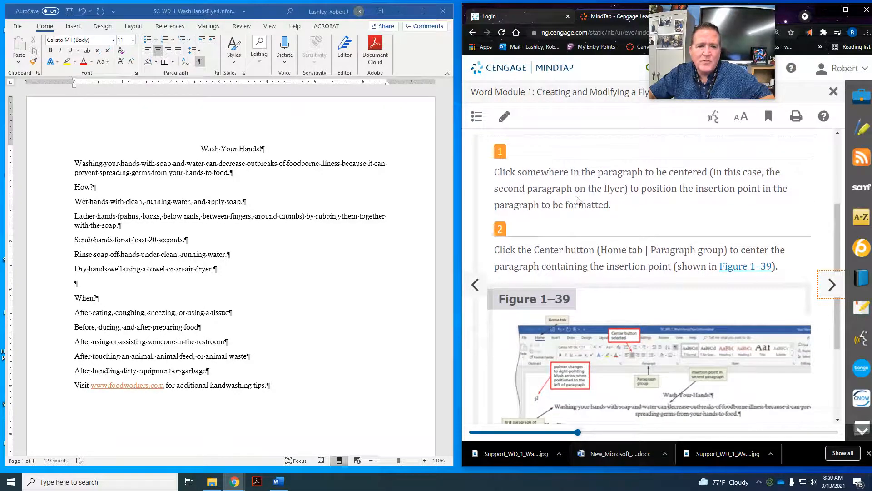
Center the flyer's second paragraph, beginning "Washing your hands with soap and water", and compare it with Figure 1–39
{"action": "left_click", "coordinate": [76, 163]}
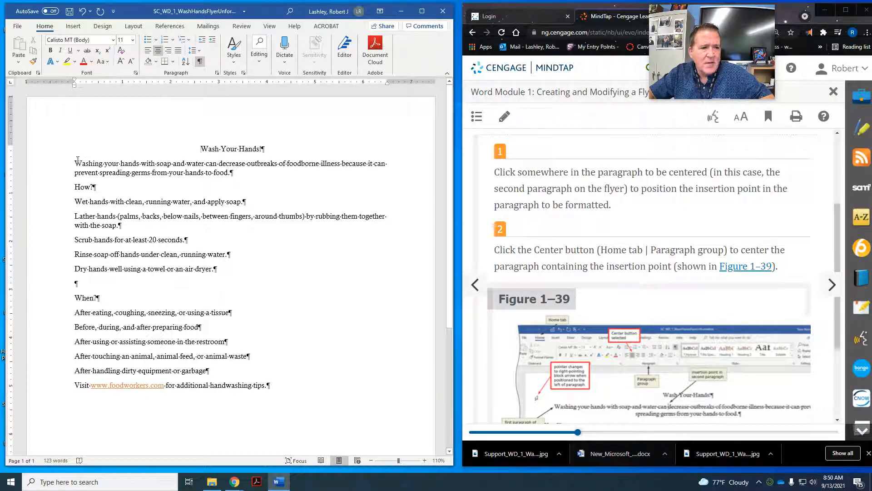
{"action": "left_click", "coordinate": [77, 160]}
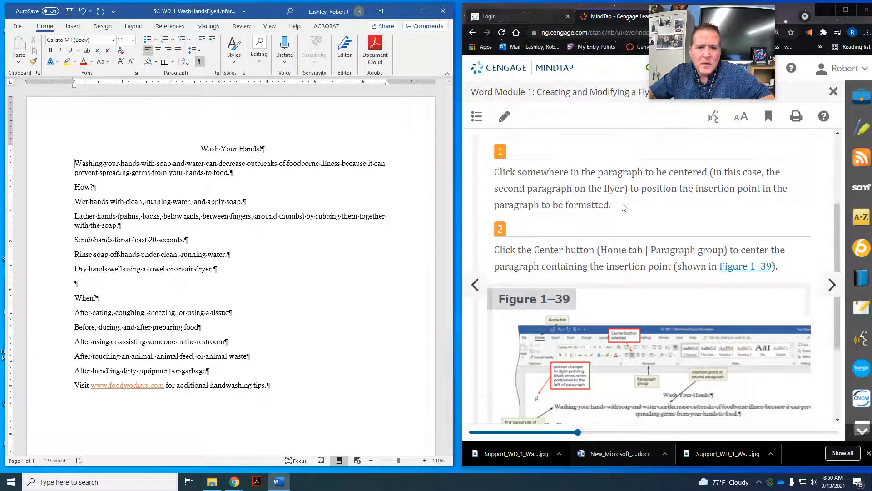
{"action": "left_click", "coordinate": [158, 51]}
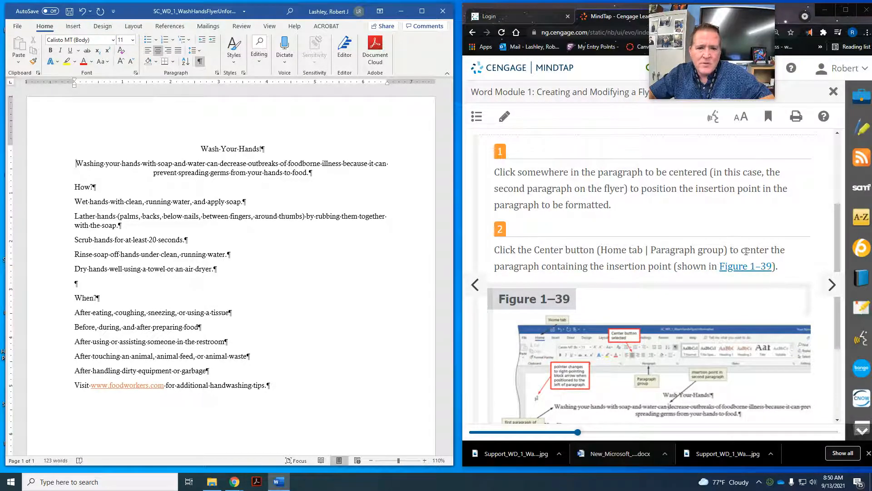
{"action": "scroll", "coordinate": [727, 259], "scroll_direction": "down", "scroll_amount": 2}
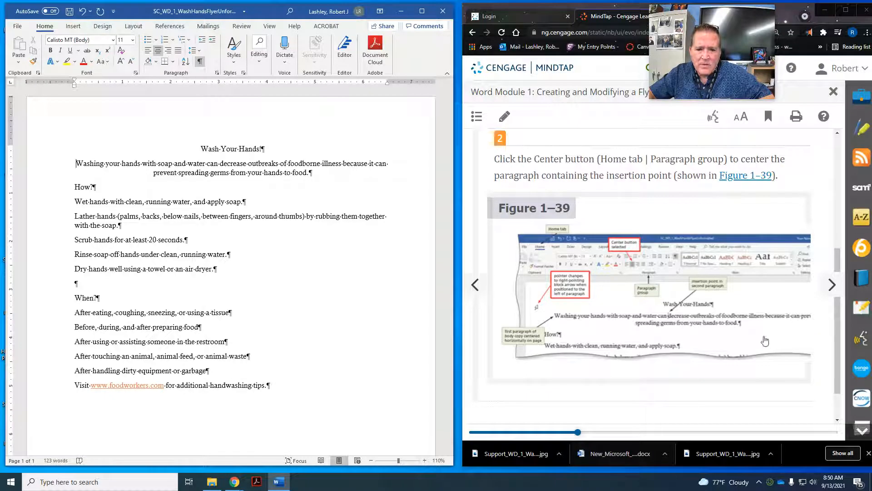
{"action": "scroll", "coordinate": [756, 324], "scroll_direction": "down", "scroll_amount": 1}
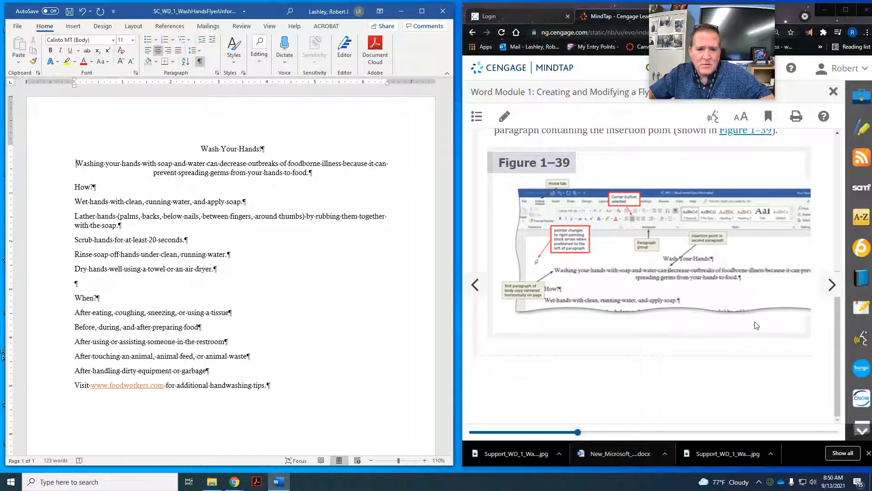
Go on to section WD 1-6e, Formatting Single versus Multiple Paragraphs and Characters, and read it through
{"action": "left_click", "coordinate": [831, 286]}
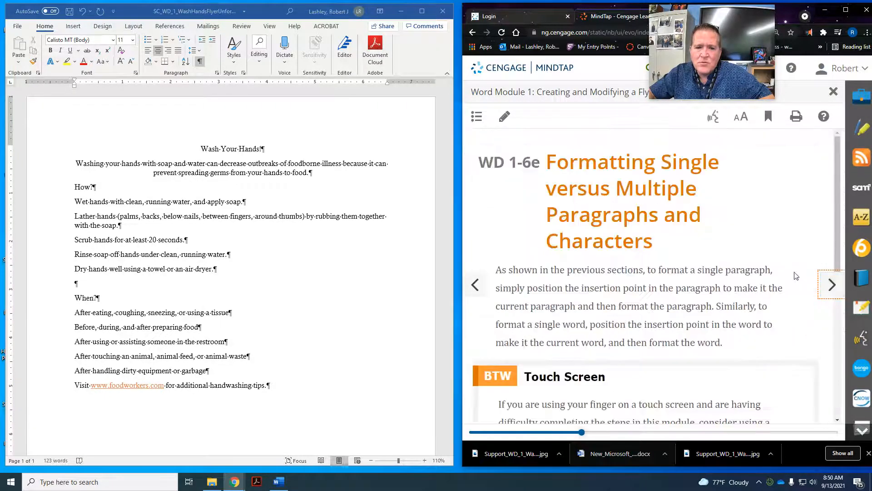
{"action": "scroll", "coordinate": [795, 276], "scroll_direction": "down", "scroll_amount": 2}
{"action": "scroll", "coordinate": [795, 275], "scroll_direction": "up", "scroll_amount": 2}
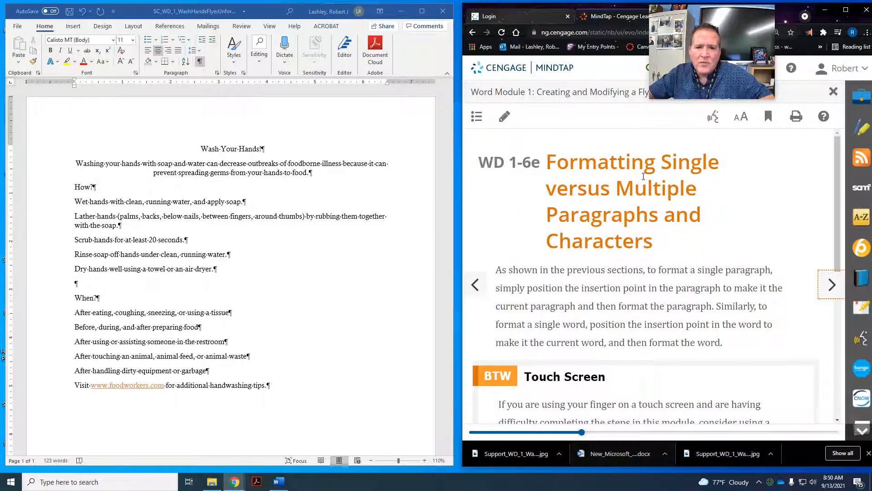
{"action": "scroll", "coordinate": [661, 246], "scroll_direction": "down", "scroll_amount": 1}
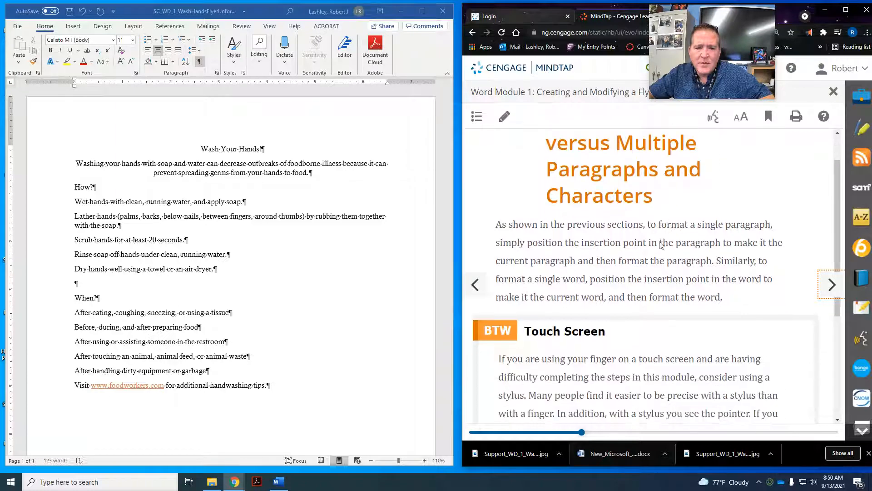
{"action": "scroll", "coordinate": [683, 283], "scroll_direction": "down", "scroll_amount": 3}
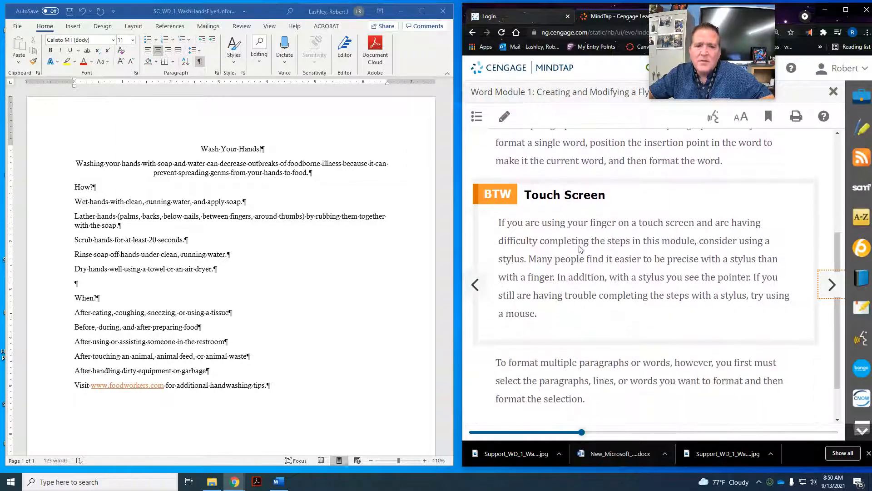
{"action": "scroll", "coordinate": [716, 315], "scroll_direction": "down", "scroll_amount": 1}
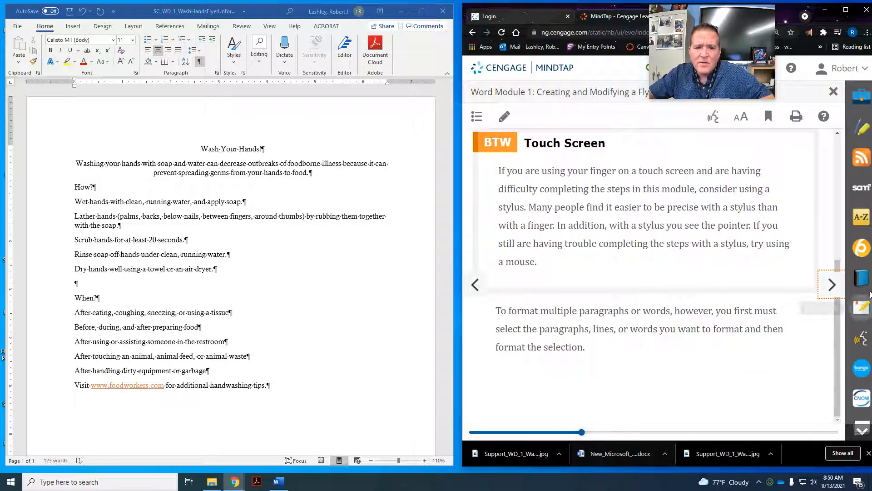
Go on to section WD 1-6f, To Select a Line, and read its introduction and instructions 1 and 2
{"action": "left_click", "coordinate": [834, 290]}
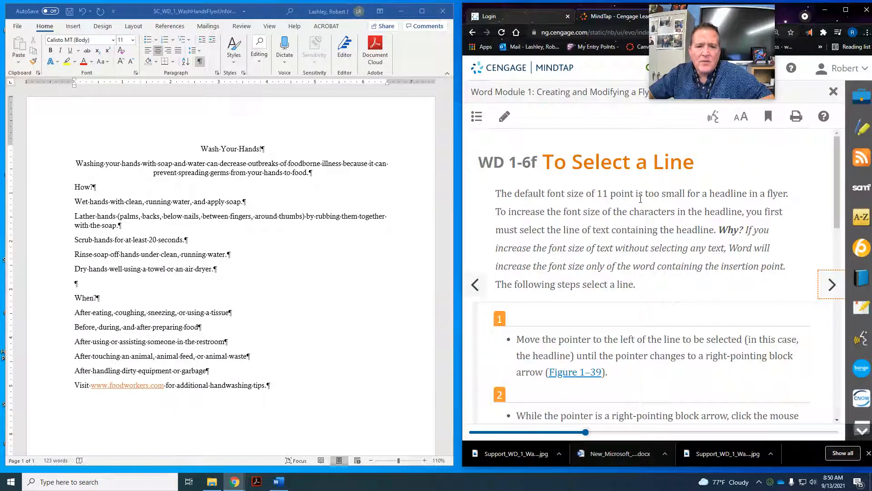
{"action": "scroll", "coordinate": [640, 198], "scroll_direction": "down", "scroll_amount": 1}
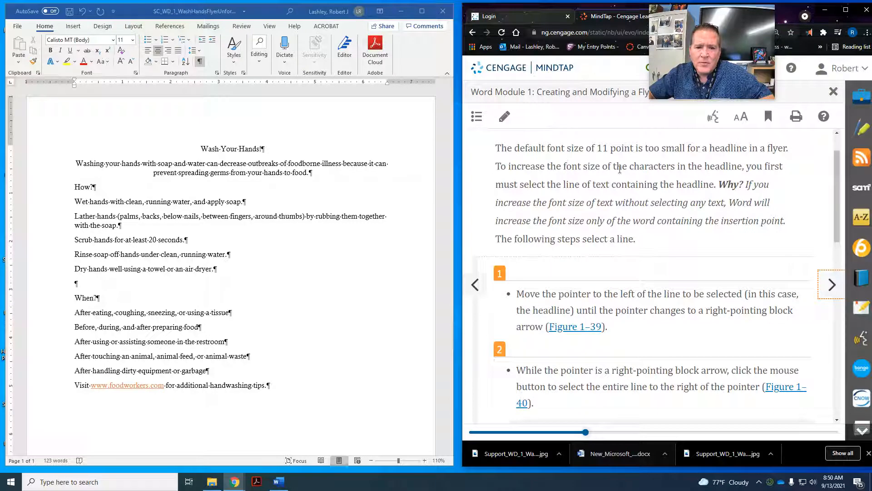
{"action": "scroll", "coordinate": [608, 220], "scroll_direction": "down", "scroll_amount": 3}
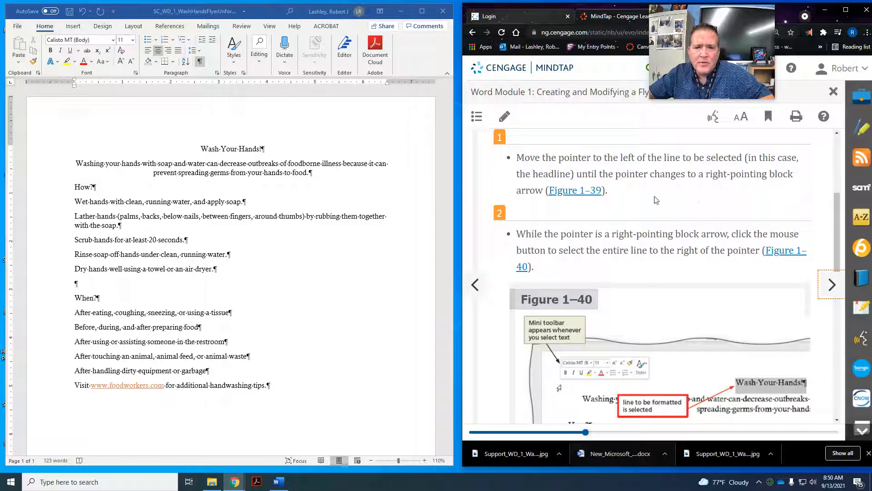
Select the entire headline line "Wash Your Hands!" following the instructions for Figures 1–39 and 1–40
{"action": "left_click", "coordinate": [211, 149]}
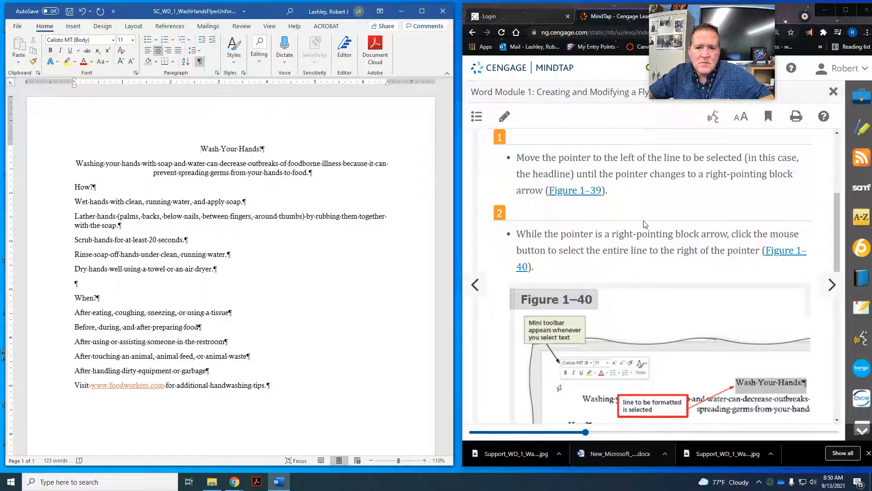
{"action": "scroll", "coordinate": [644, 224], "scroll_direction": "down", "scroll_amount": 1}
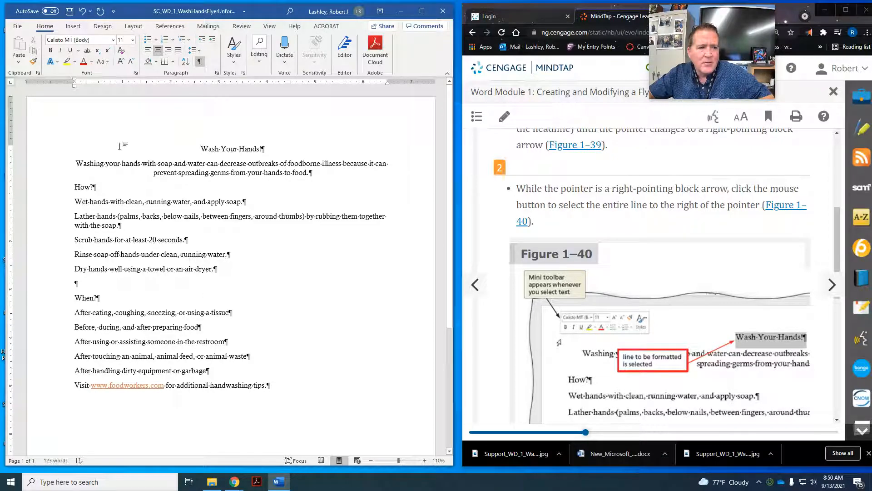
{"action": "scroll", "coordinate": [562, 230], "scroll_direction": "up", "scroll_amount": 2}
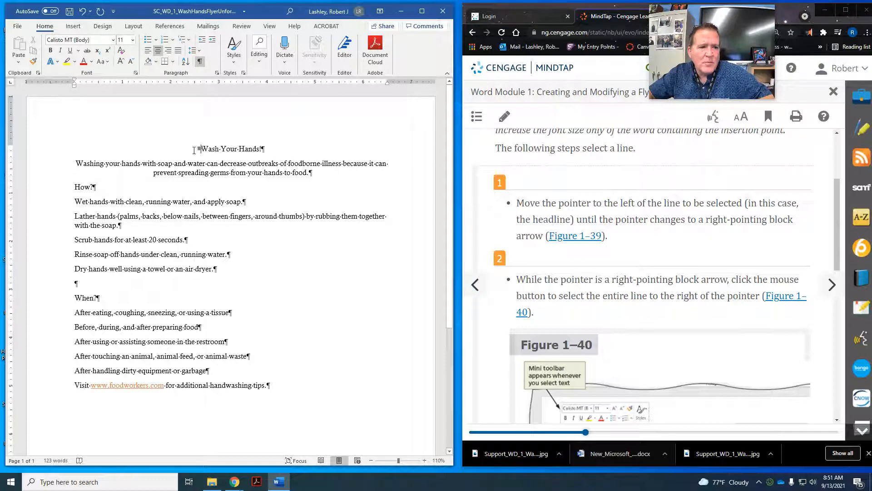
{"action": "left_click", "coordinate": [58, 153]}
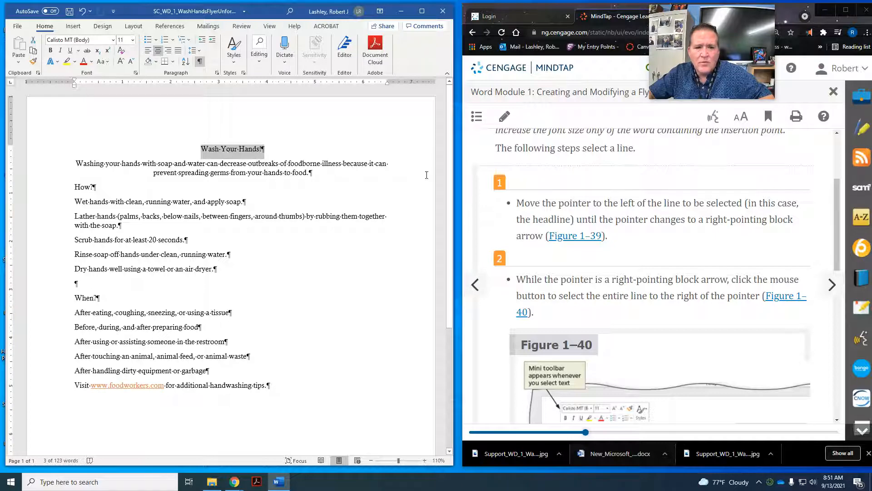
Review Figure 1–40 and Other Ways, and go on to the next section's introduction and instruction 1 on increasing the headline's font size
{"action": "scroll", "coordinate": [682, 226], "scroll_direction": "down", "scroll_amount": 4}
{"action": "scroll", "coordinate": [682, 225], "scroll_direction": "down", "scroll_amount": 5}
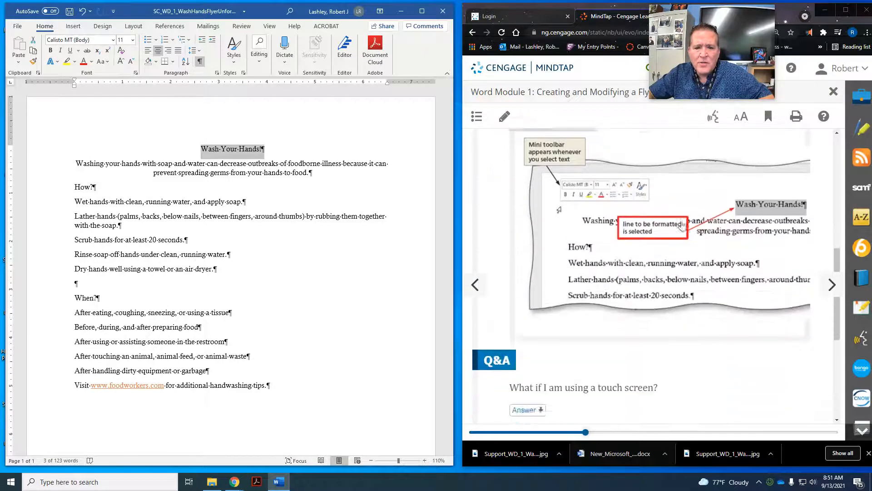
{"action": "scroll", "coordinate": [682, 225], "scroll_direction": "down", "scroll_amount": 1}
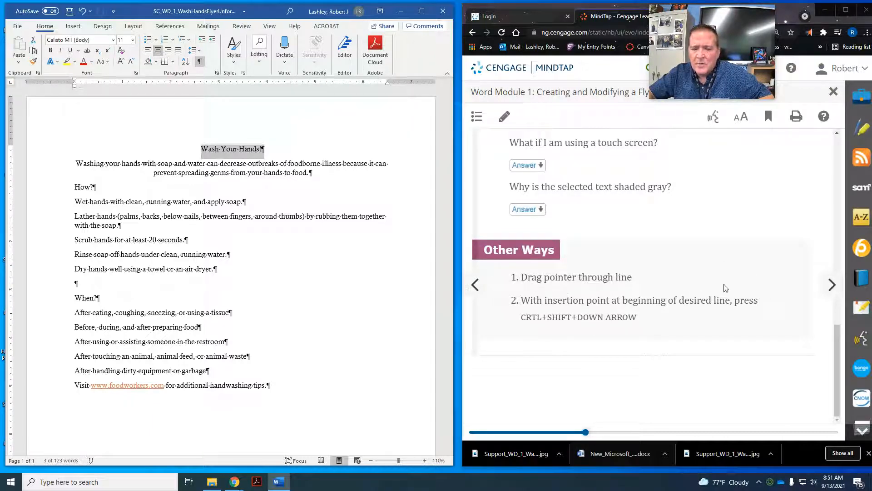
{"action": "left_click", "coordinate": [837, 292]}
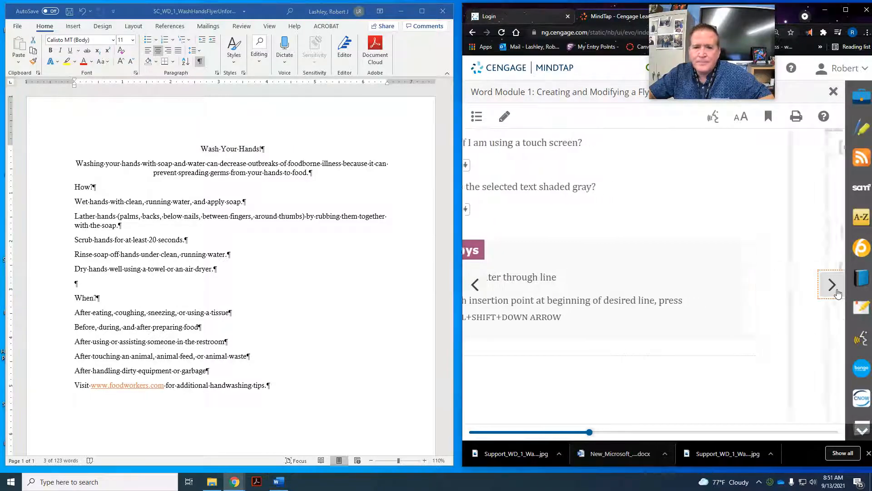
{"action": "scroll", "coordinate": [763, 252], "scroll_direction": "down", "scroll_amount": 2}
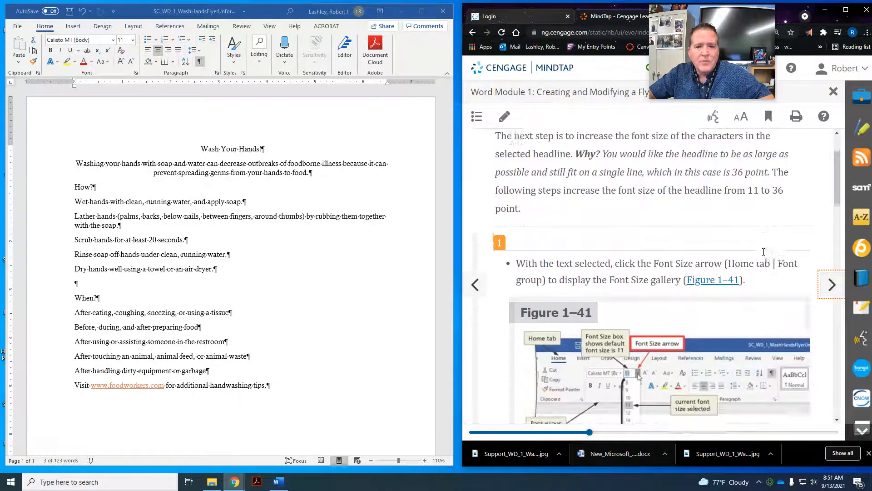
Follow the lesson's font size instructions and set the "Wash Your Hands!" headline to 36 points in the Word document
{"action": "scroll", "coordinate": [724, 247], "scroll_direction": "down", "scroll_amount": 1}
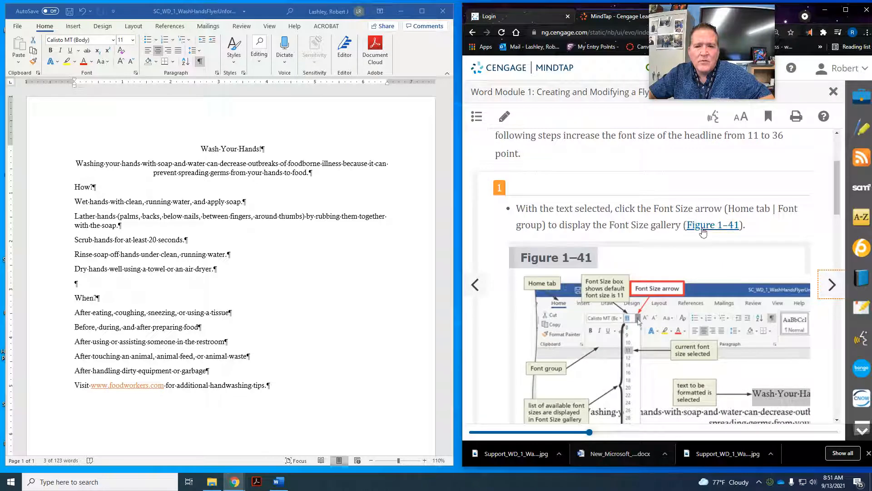
{"action": "scroll", "coordinate": [685, 247], "scroll_direction": "down", "scroll_amount": 3}
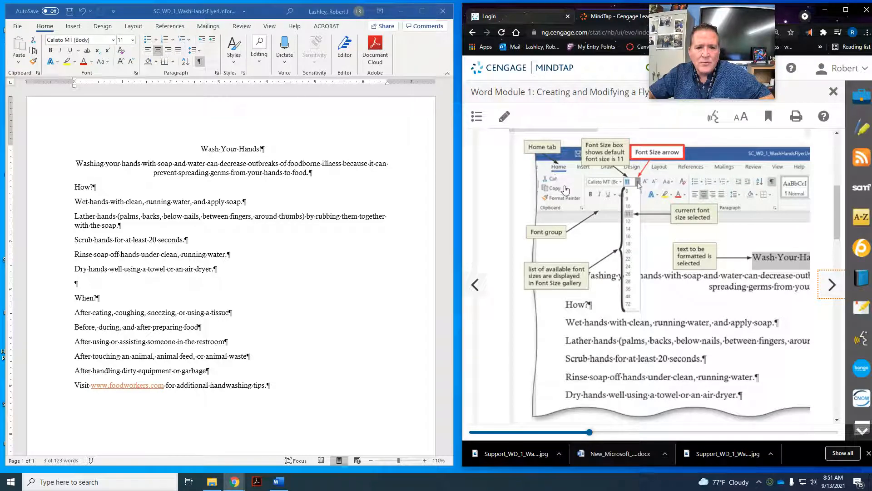
{"action": "scroll", "coordinate": [565, 190], "scroll_direction": "down", "scroll_amount": 6}
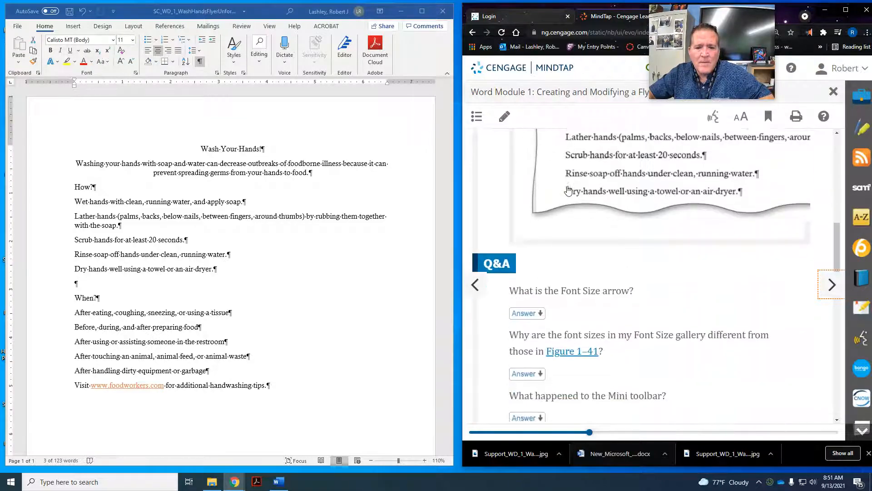
{"action": "scroll", "coordinate": [568, 190], "scroll_direction": "down", "scroll_amount": 5}
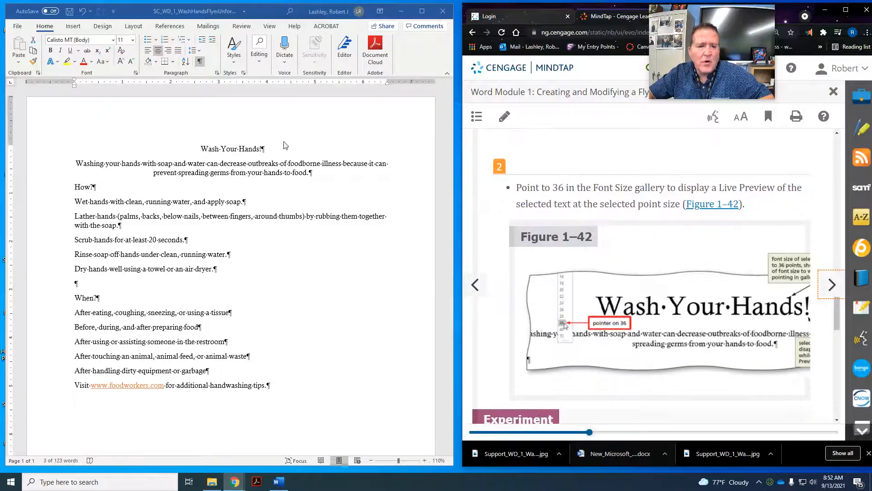
{"action": "left_click", "coordinate": [132, 40]}
{"action": "left_click", "coordinate": [133, 40]}
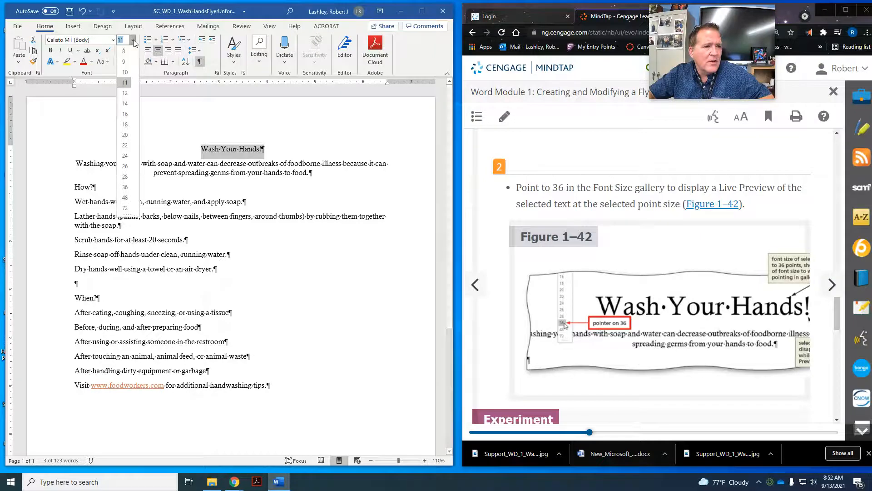
{"action": "left_click", "coordinate": [125, 187]}
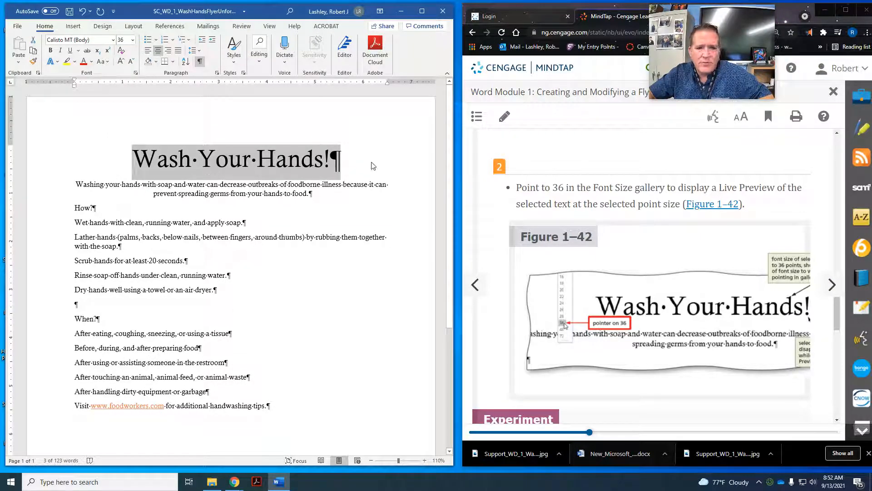
Go to the next MindTap section, WD 1-6h, and read the instructions for changing the font of selected text
{"action": "scroll", "coordinate": [651, 237], "scroll_direction": "down", "scroll_amount": 4}
{"action": "scroll", "coordinate": [652, 238], "scroll_direction": "down", "scroll_amount": 6}
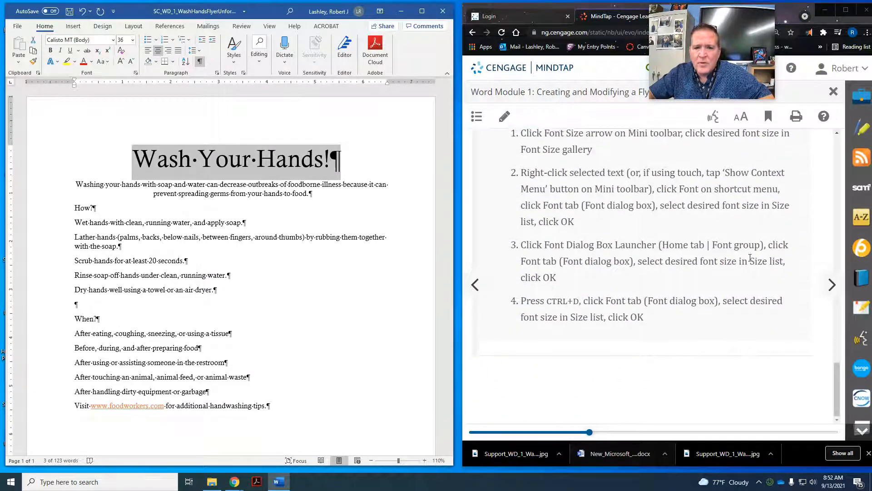
{"action": "left_click", "coordinate": [832, 286]}
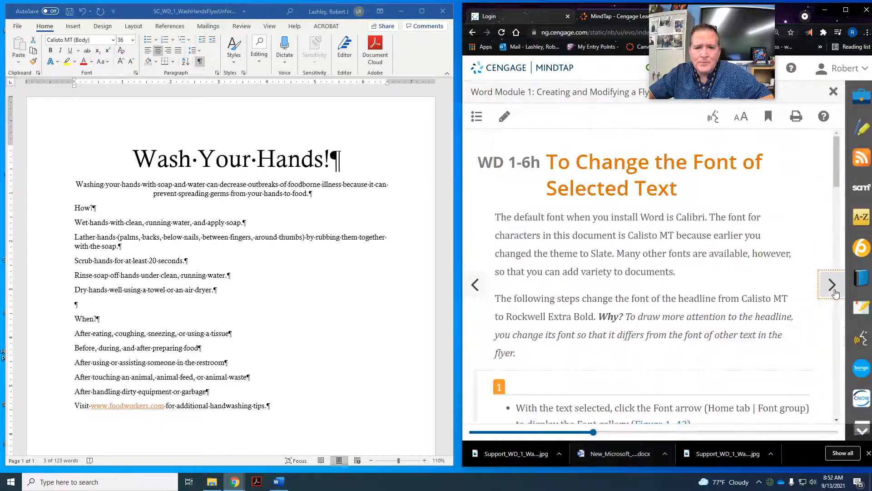
{"action": "scroll", "coordinate": [768, 242], "scroll_direction": "down", "scroll_amount": 2}
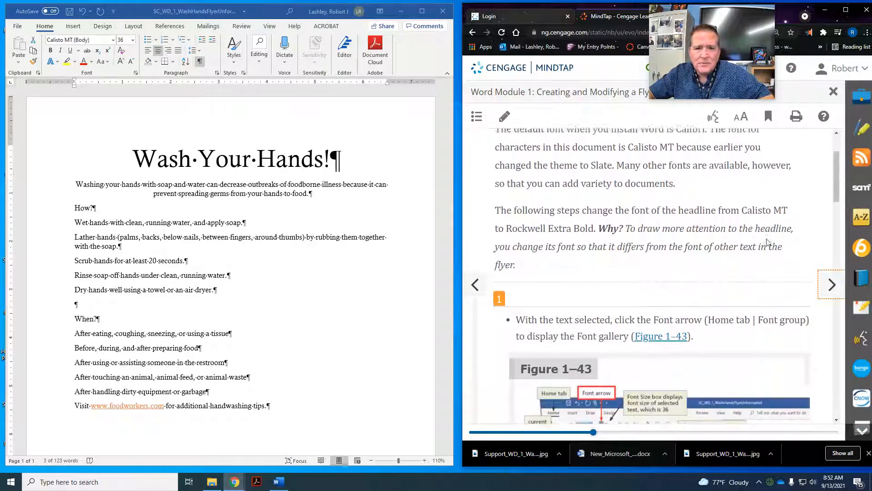
{"action": "scroll", "coordinate": [759, 238], "scroll_direction": "up", "scroll_amount": 1}
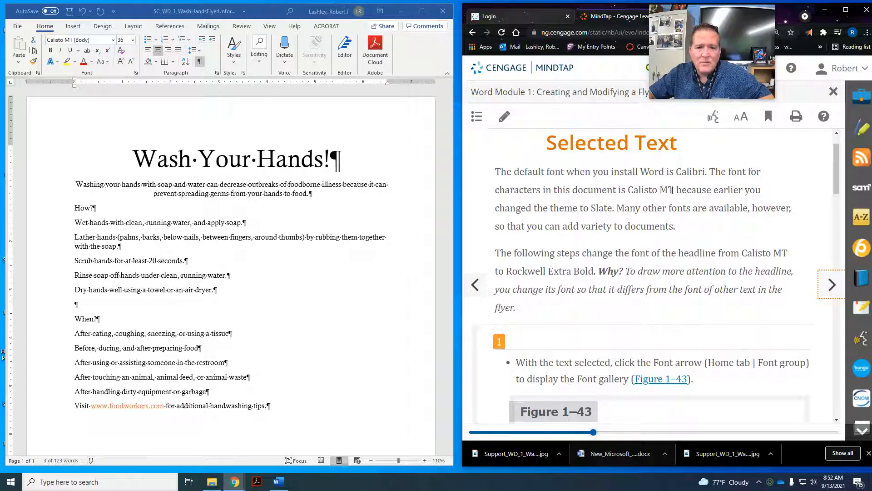
{"action": "scroll", "coordinate": [671, 190], "scroll_direction": "down", "scroll_amount": 4}
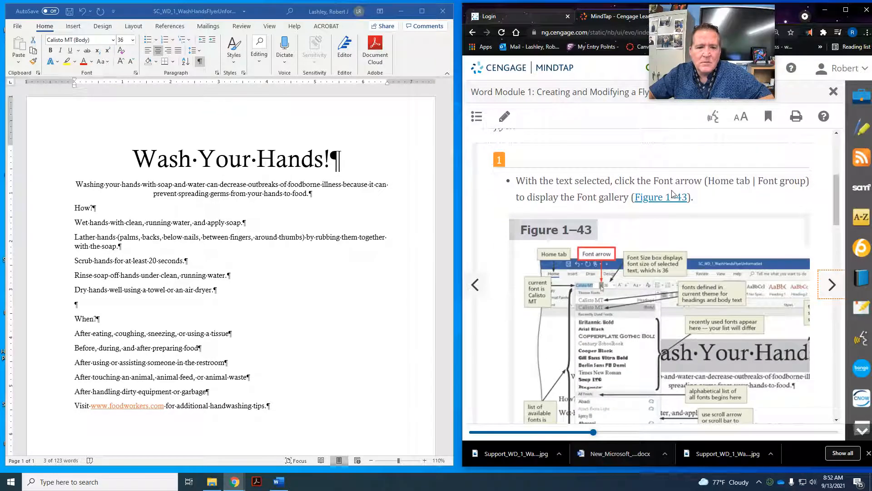
{"action": "scroll", "coordinate": [673, 194], "scroll_direction": "up", "scroll_amount": 4}
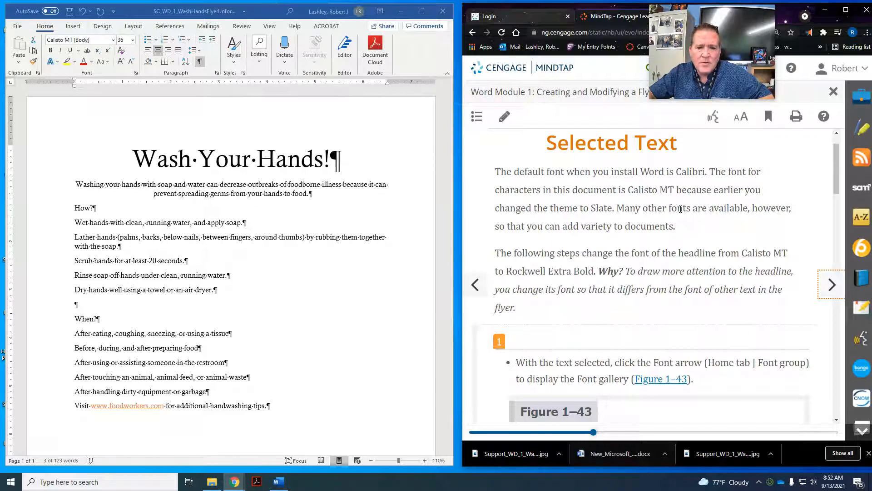
{"action": "scroll", "coordinate": [680, 208], "scroll_direction": "down", "scroll_amount": 1}
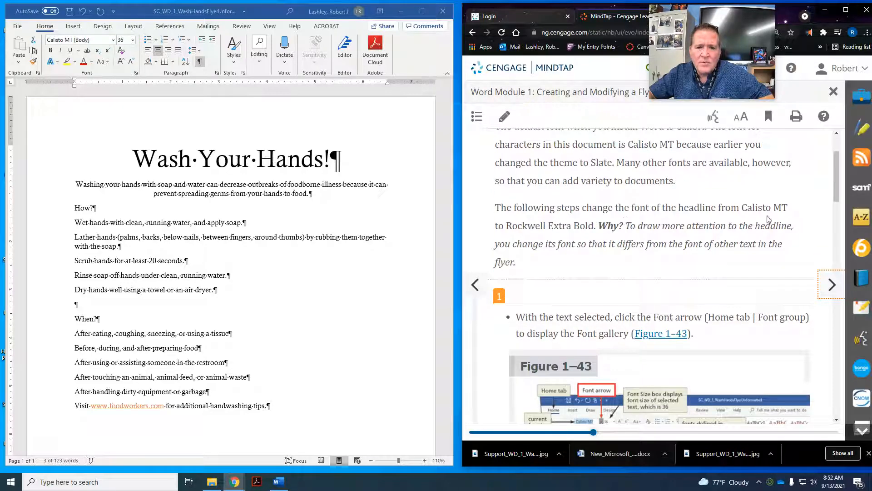
{"action": "scroll", "coordinate": [601, 230], "scroll_direction": "down", "scroll_amount": 3}
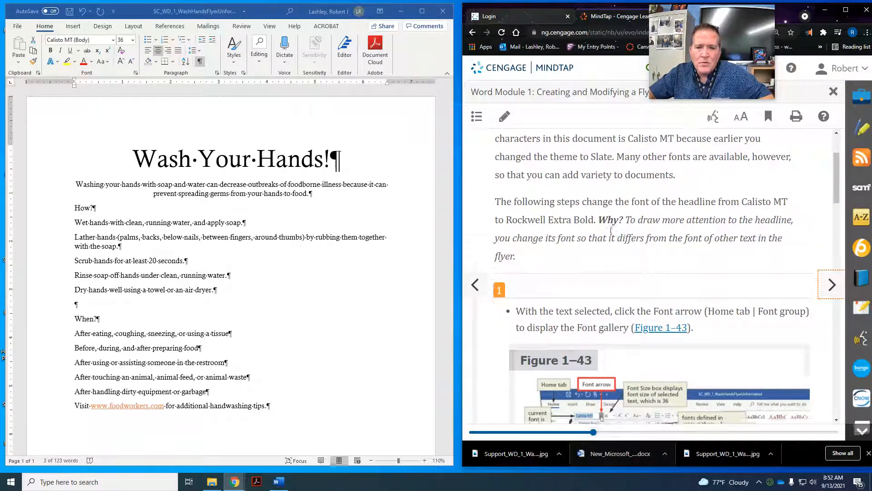
{"action": "scroll", "coordinate": [614, 230], "scroll_direction": "up", "scroll_amount": 2}
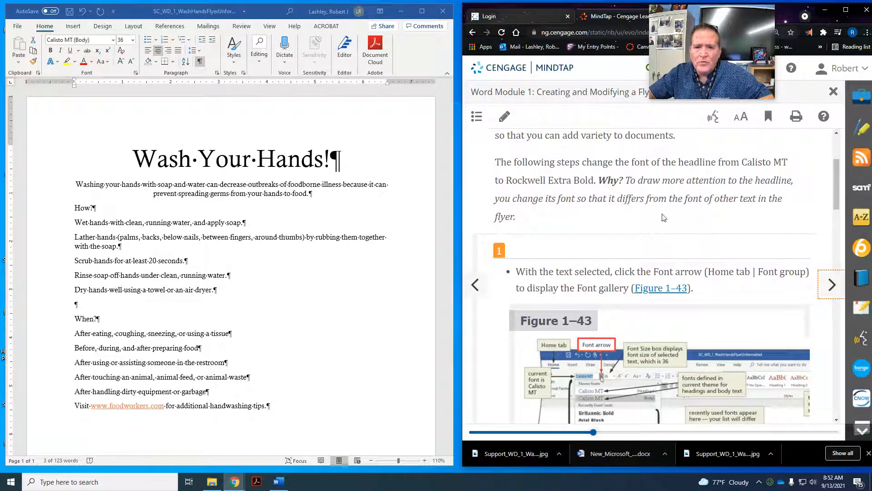
{"action": "scroll", "coordinate": [675, 230], "scroll_direction": "down", "scroll_amount": 2}
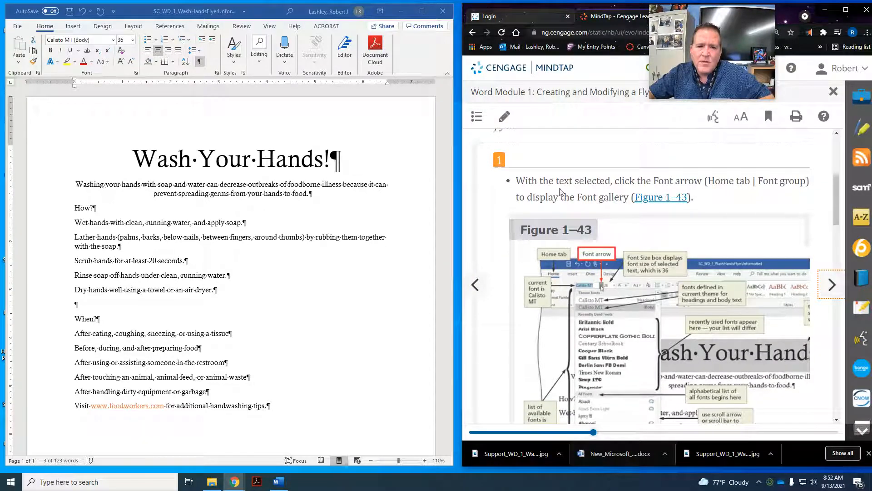
Change the font of the "Wash Your Hands!" headline to Rockwell Extra Bold in the Word document
{"action": "triple_click", "coordinate": [161, 164]}
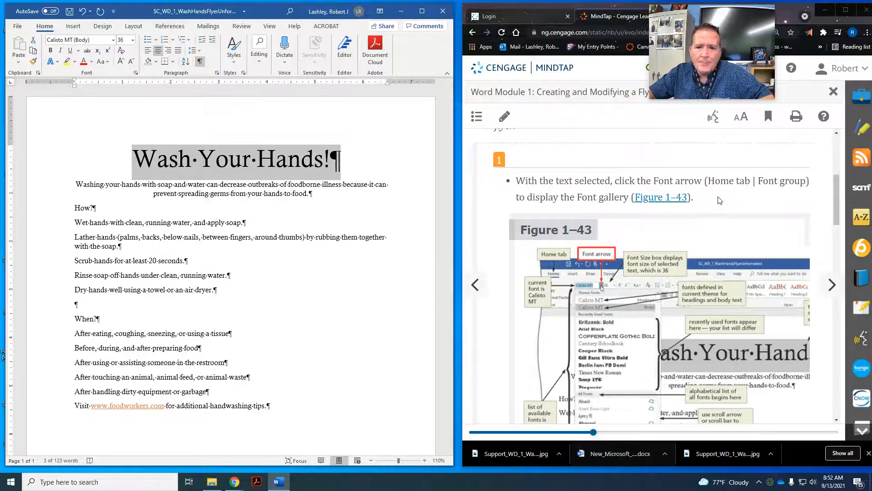
{"action": "scroll", "coordinate": [720, 200], "scroll_direction": "down", "scroll_amount": 5}
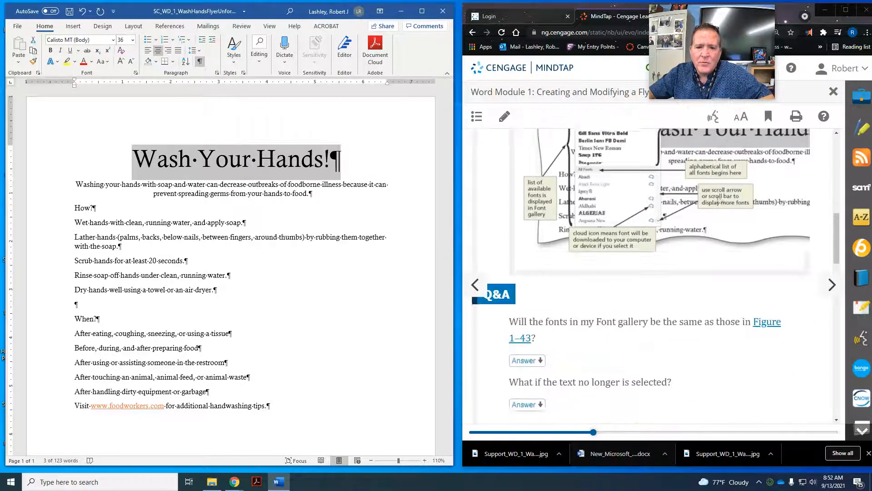
{"action": "scroll", "coordinate": [719, 198], "scroll_direction": "down", "scroll_amount": 9}
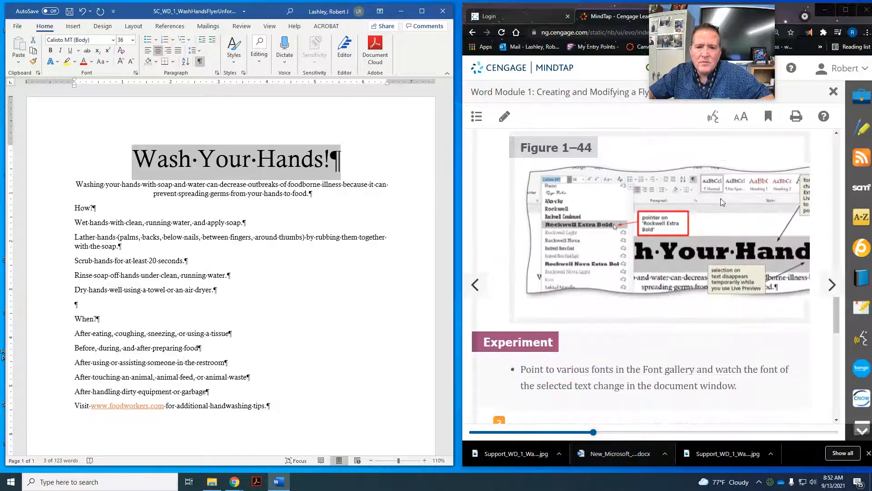
{"action": "scroll", "coordinate": [722, 202], "scroll_direction": "up", "scroll_amount": 1}
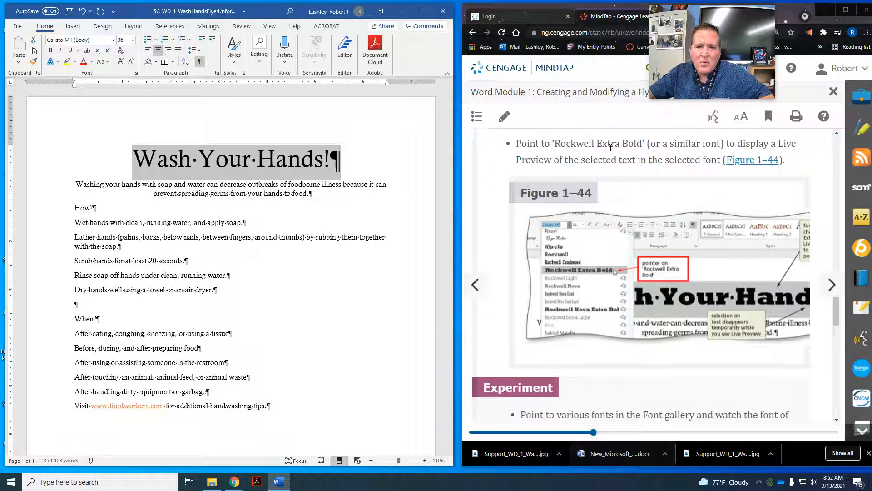
{"action": "left_click", "coordinate": [113, 41]}
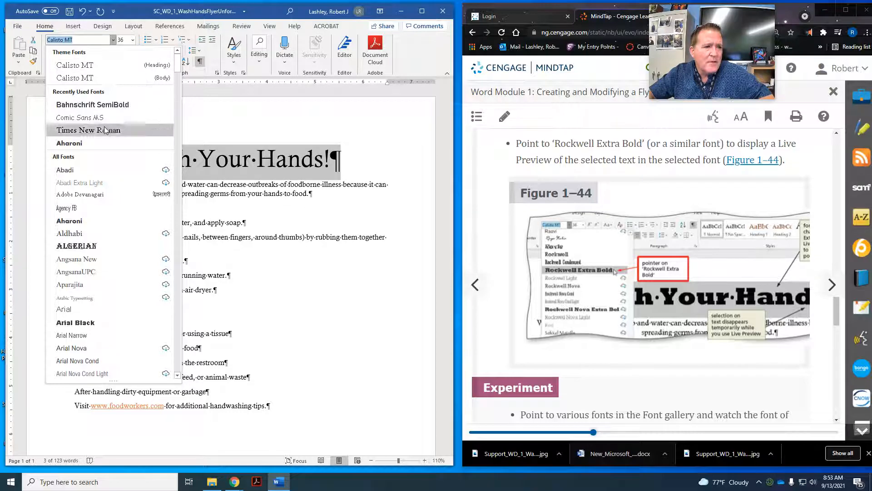
{"action": "scroll", "coordinate": [101, 189], "scroll_direction": "down", "scroll_amount": 4}
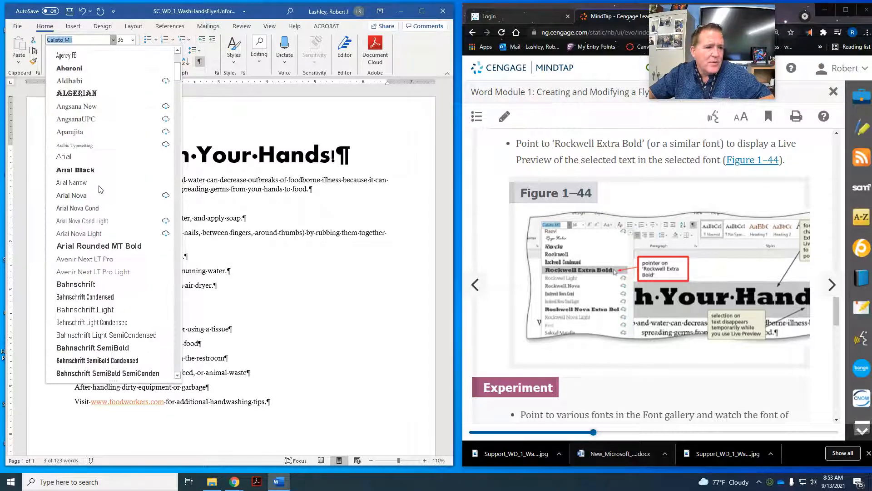
{"action": "scroll", "coordinate": [101, 189], "scroll_direction": "down", "scroll_amount": 15}
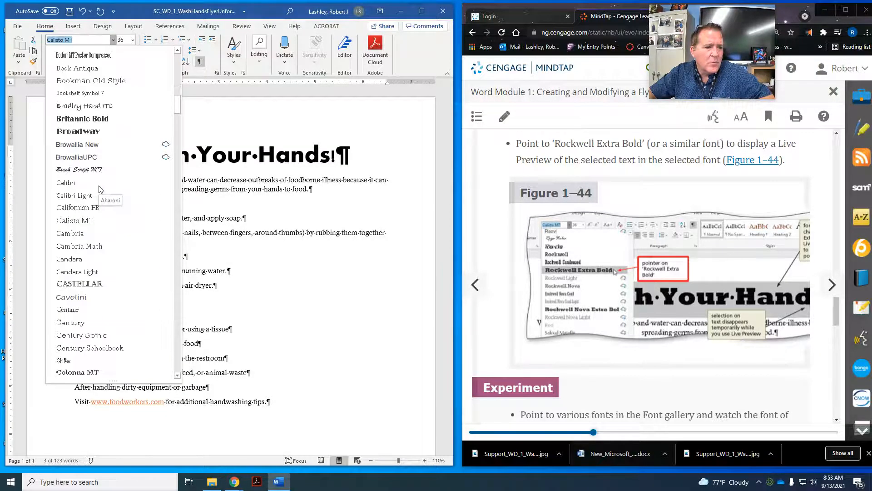
{"action": "scroll", "coordinate": [101, 189], "scroll_direction": "down", "scroll_amount": 3}
{"action": "scroll", "coordinate": [100, 189], "scroll_direction": "down", "scroll_amount": 15}
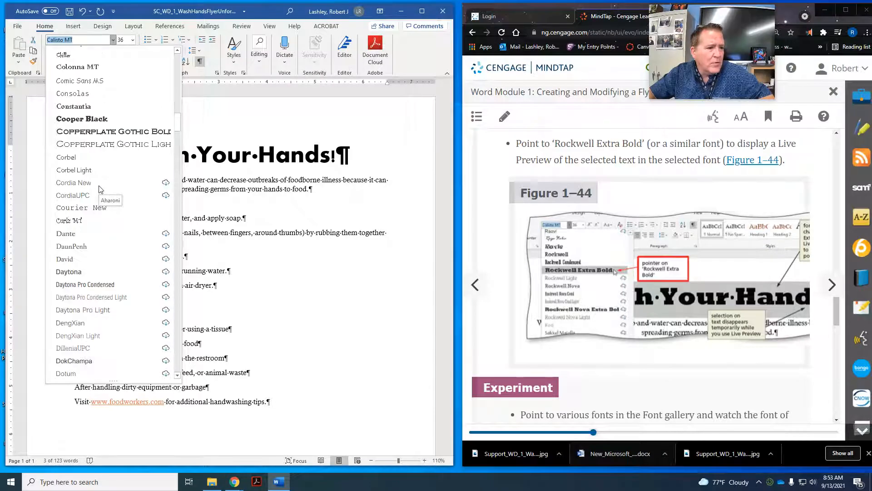
{"action": "scroll", "coordinate": [98, 189], "scroll_direction": "down", "scroll_amount": 15}
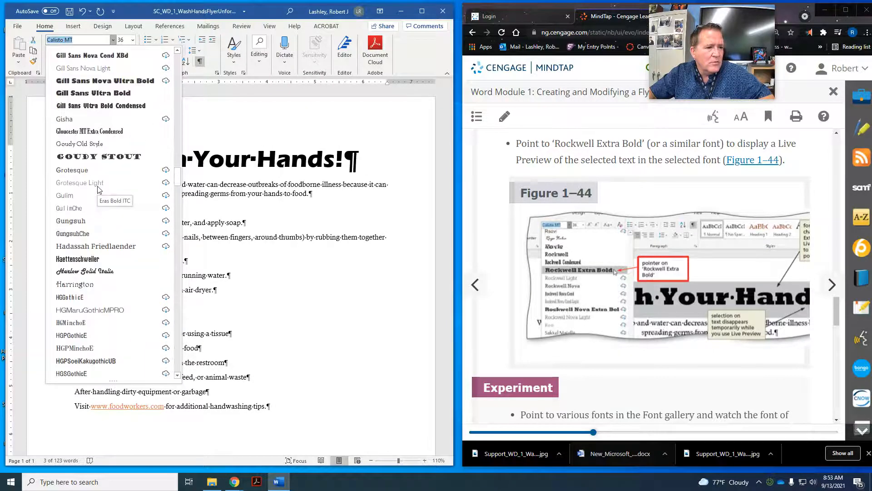
{"action": "scroll", "coordinate": [96, 189], "scroll_direction": "down", "scroll_amount": 13}
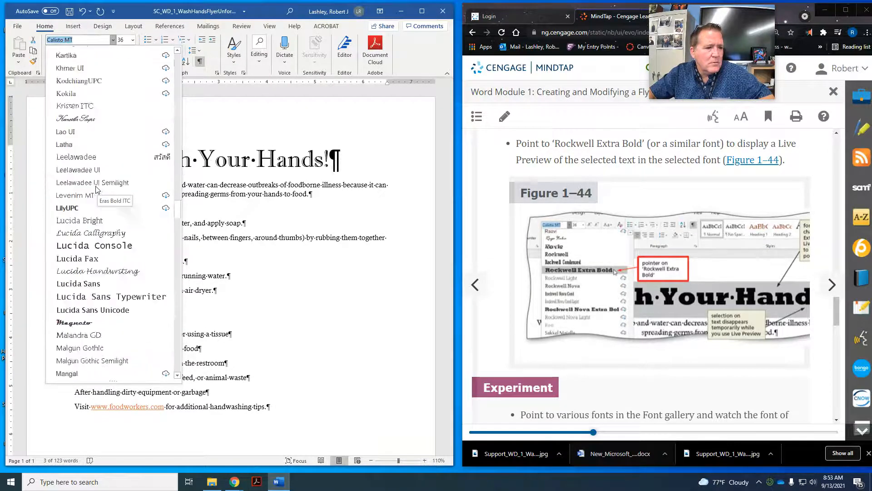
{"action": "scroll", "coordinate": [96, 189], "scroll_direction": "down", "scroll_amount": 12}
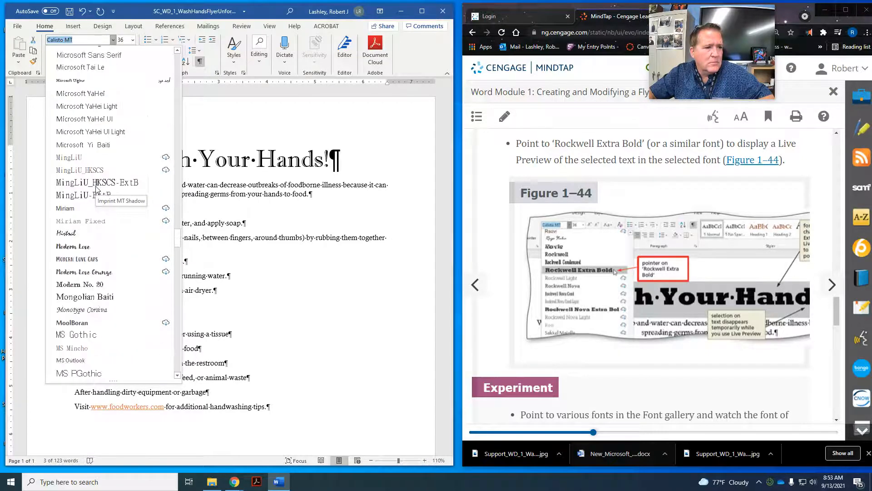
{"action": "scroll", "coordinate": [96, 190], "scroll_direction": "down", "scroll_amount": 8}
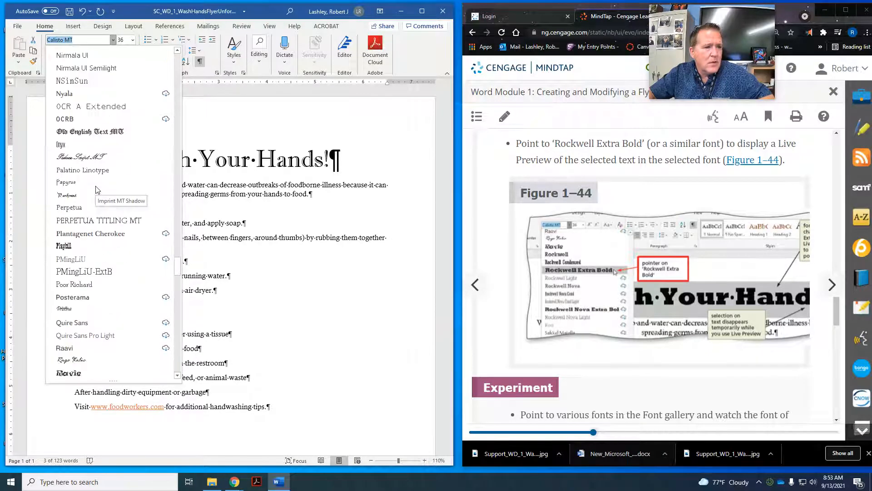
{"action": "scroll", "coordinate": [96, 189], "scroll_direction": "down", "scroll_amount": 9}
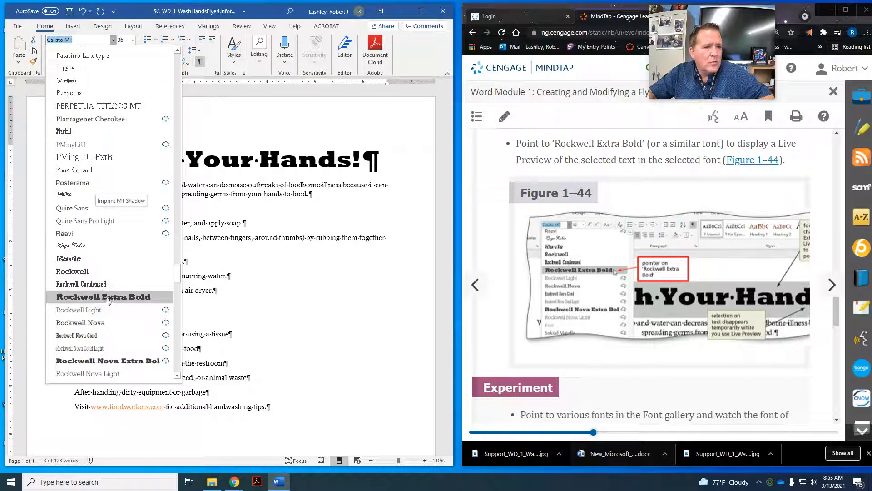
{"action": "left_click", "coordinate": [107, 297]}
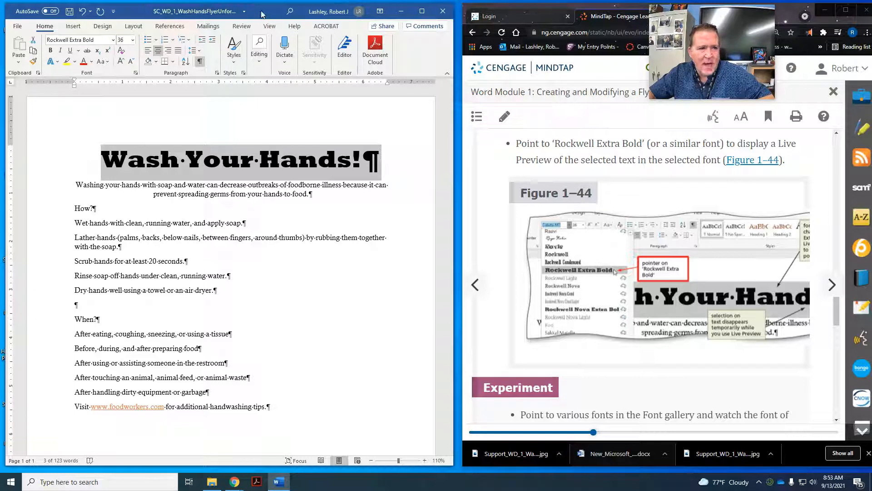
Go to MindTap section WD 1-6i and read the instructions for changing the case of selected text
{"action": "scroll", "coordinate": [740, 268], "scroll_direction": "down", "scroll_amount": 4}
{"action": "scroll", "coordinate": [735, 266], "scroll_direction": "down", "scroll_amount": 8}
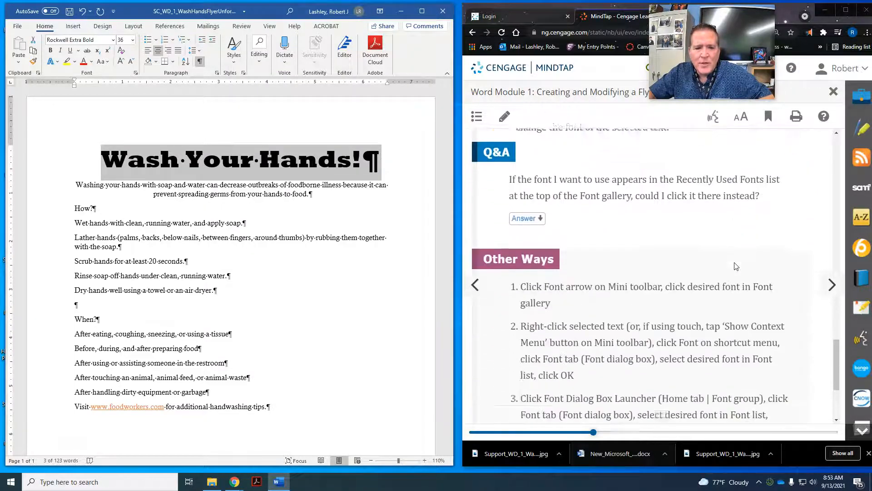
{"action": "left_click", "coordinate": [832, 284]}
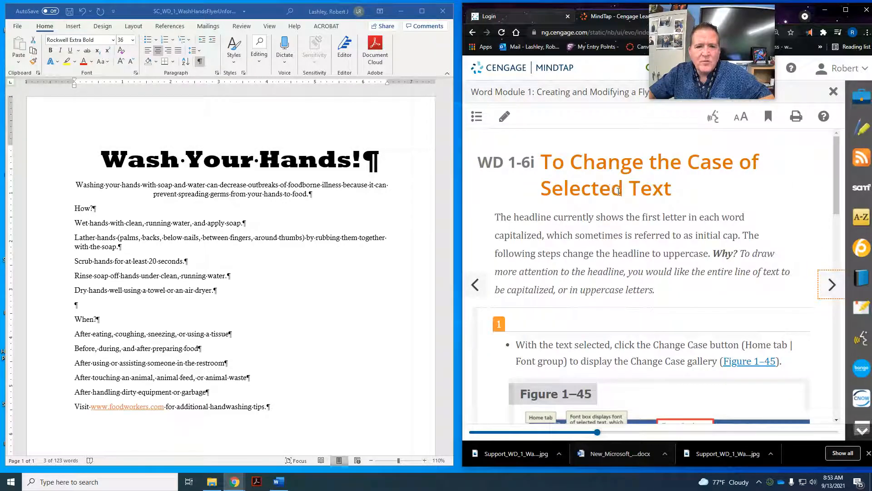
{"action": "scroll", "coordinate": [618, 191], "scroll_direction": "down", "scroll_amount": 1}
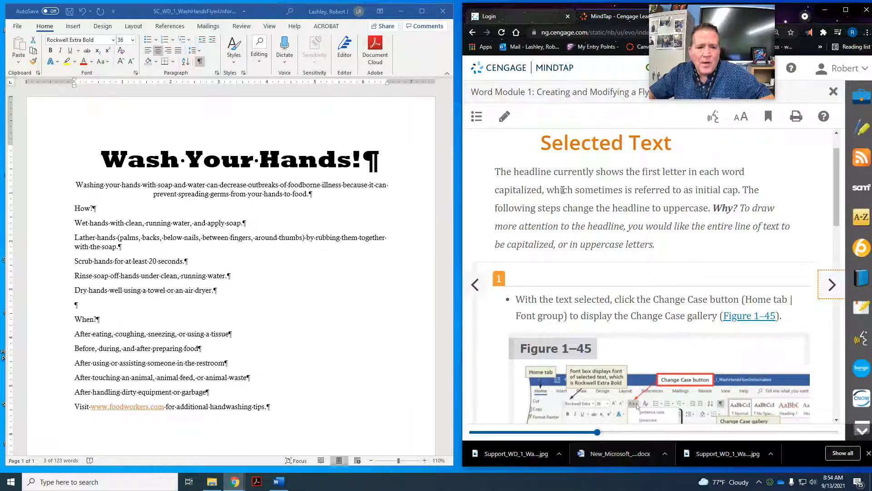
{"action": "scroll", "coordinate": [586, 205], "scroll_direction": "down", "scroll_amount": 3}
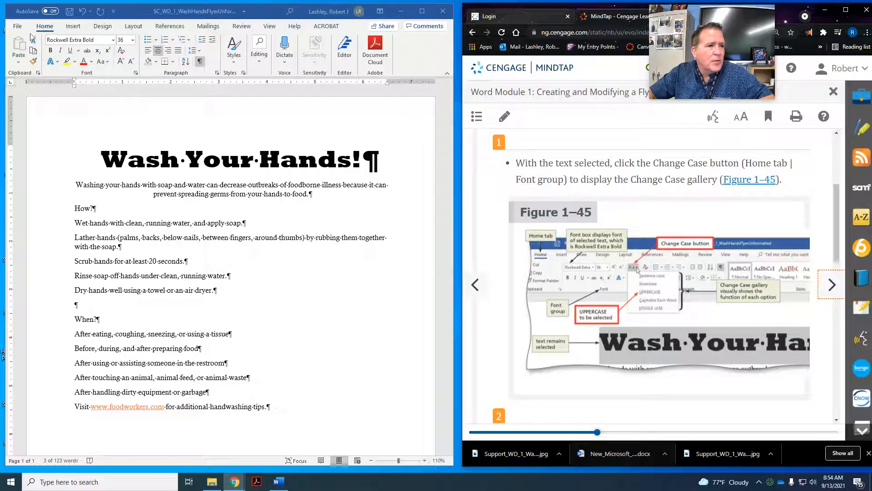
Change the case of the "Wash Your Hands!" headline to UPPERCASE in the Word document
{"action": "left_click", "coordinate": [107, 64]}
{"action": "left_click", "coordinate": [107, 64]}
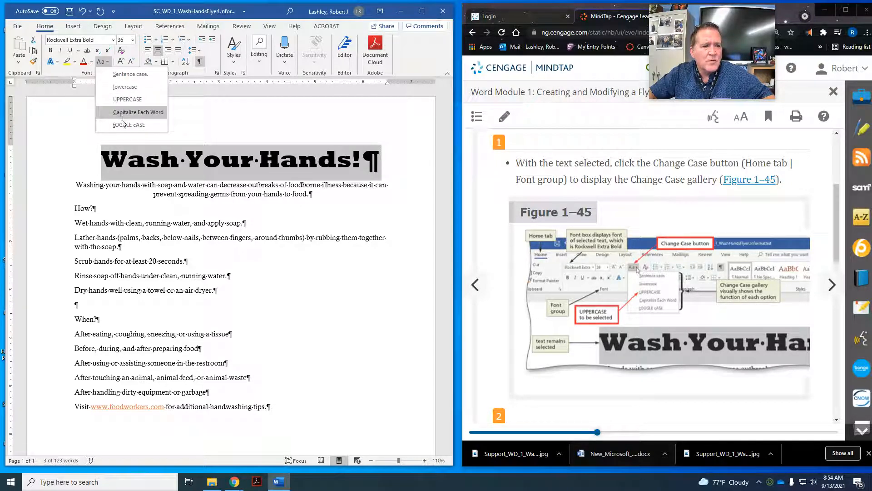
{"action": "left_click", "coordinate": [134, 100]}
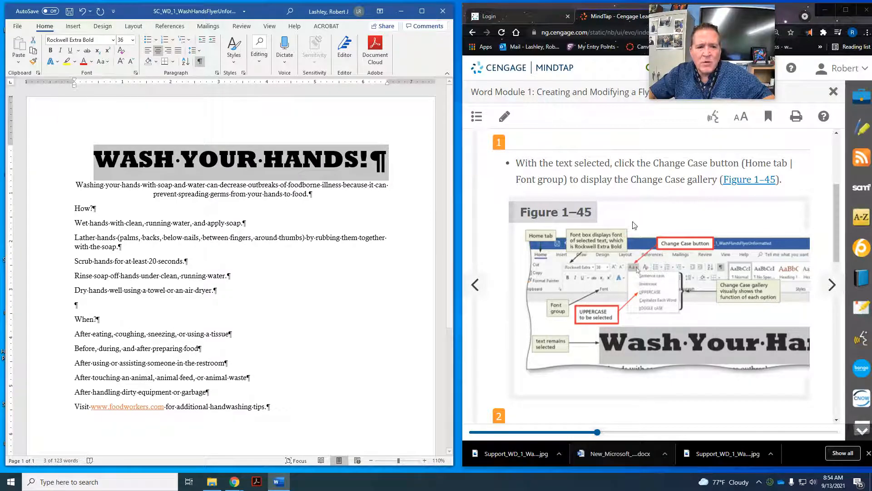
Finish reading the change case lesson, then go to MindTap section WD 1-6j and read how to apply a preset text effect
{"action": "scroll", "coordinate": [686, 237], "scroll_direction": "down", "scroll_amount": 4}
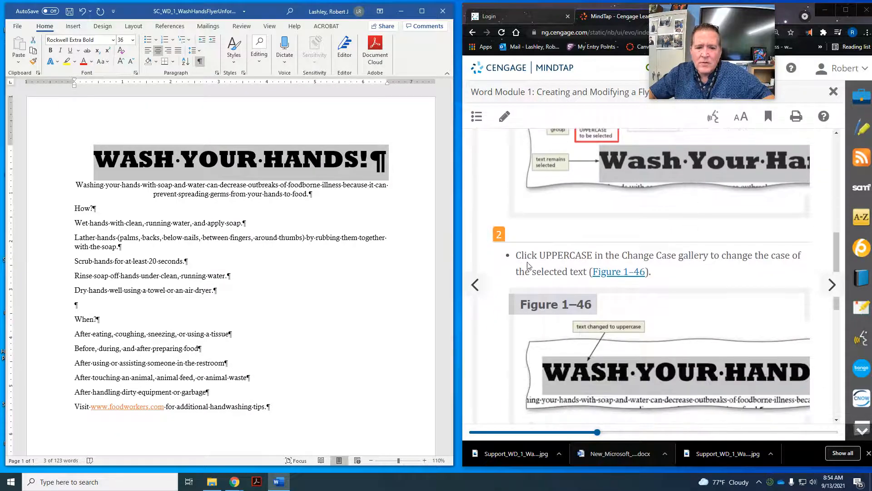
{"action": "scroll", "coordinate": [649, 267], "scroll_direction": "down", "scroll_amount": 3}
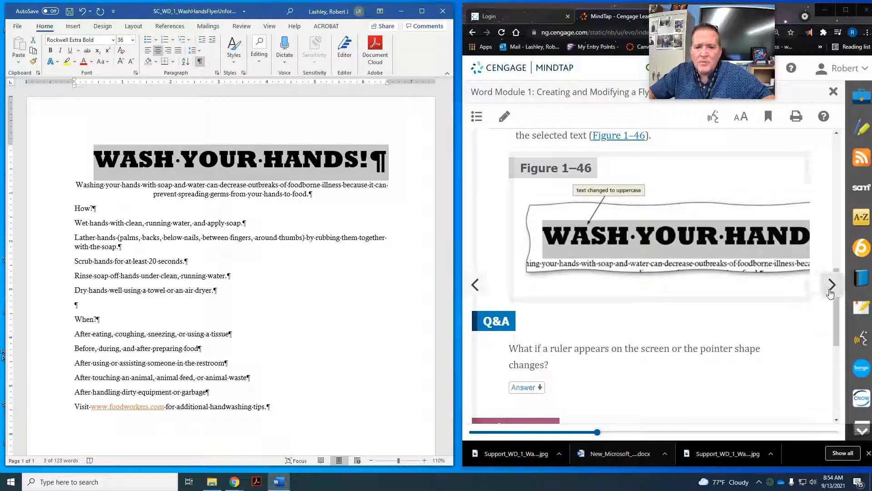
{"action": "scroll", "coordinate": [707, 274], "scroll_direction": "down", "scroll_amount": 6}
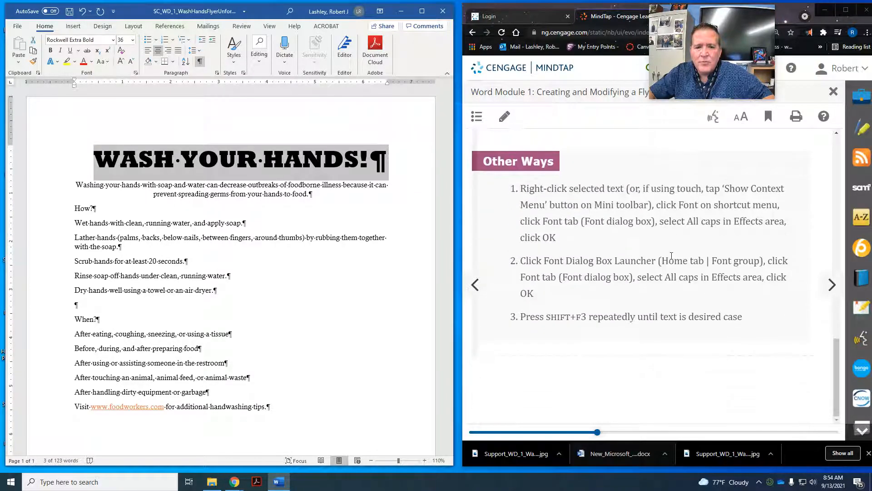
{"action": "left_click", "coordinate": [832, 285]}
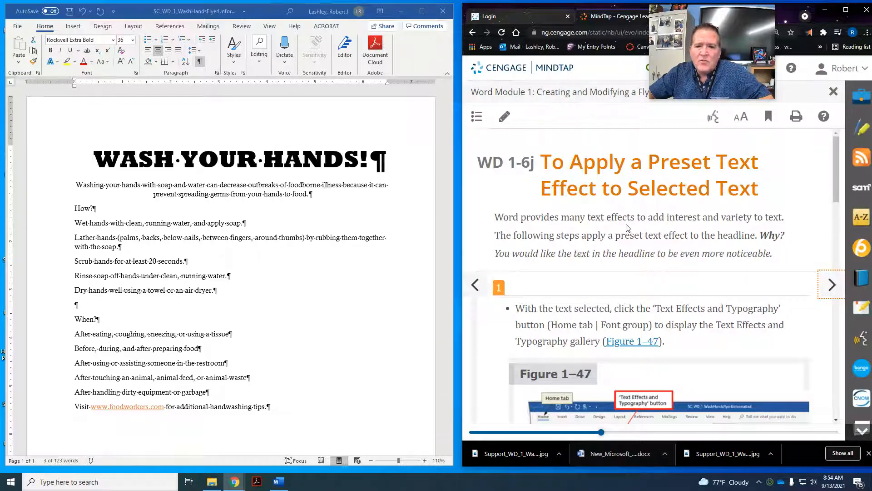
{"action": "scroll", "coordinate": [647, 227], "scroll_direction": "down", "scroll_amount": 3}
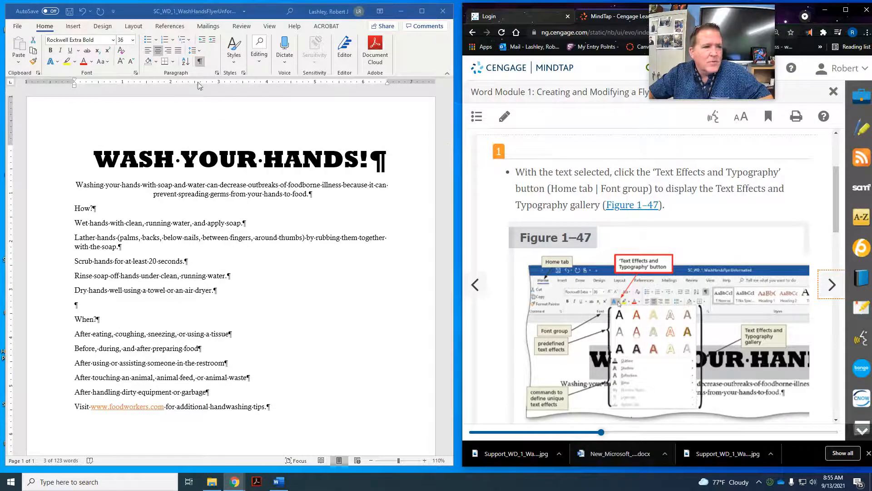
Apply the text effect "Fill: White; Outline: Brown, Accent color 1; Glow: Brown, Accent color 1" to the headline, following the MindTap instructions
{"action": "left_click", "coordinate": [57, 65]}
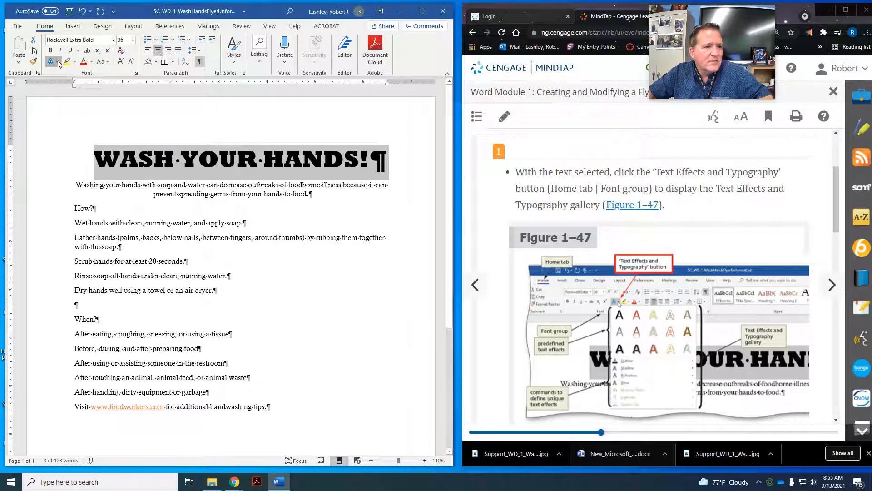
{"action": "left_click", "coordinate": [58, 63]}
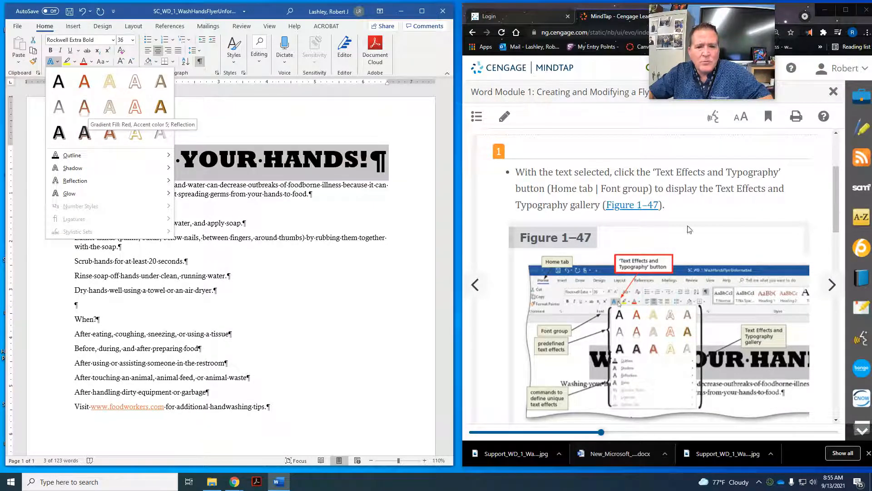
{"action": "scroll", "coordinate": [740, 220], "scroll_direction": "down", "scroll_amount": 5}
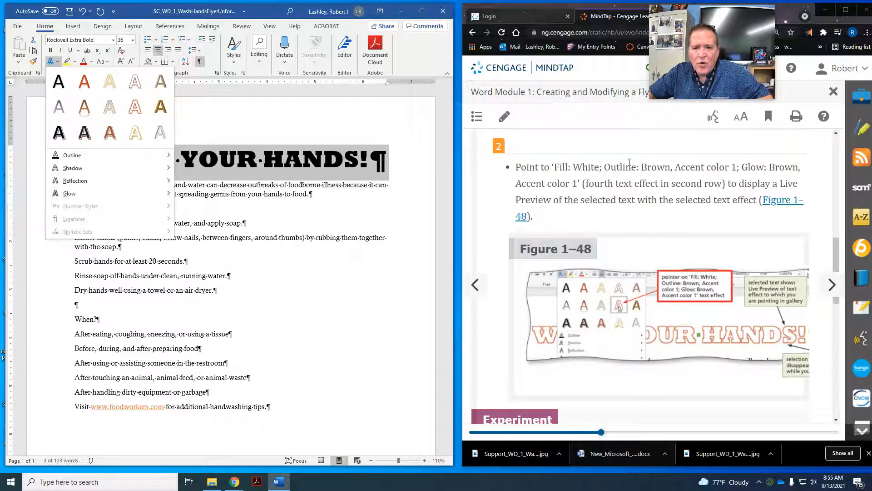
{"action": "left_click_drag", "start_coordinate": [589, 184], "coordinate": [720, 185]}
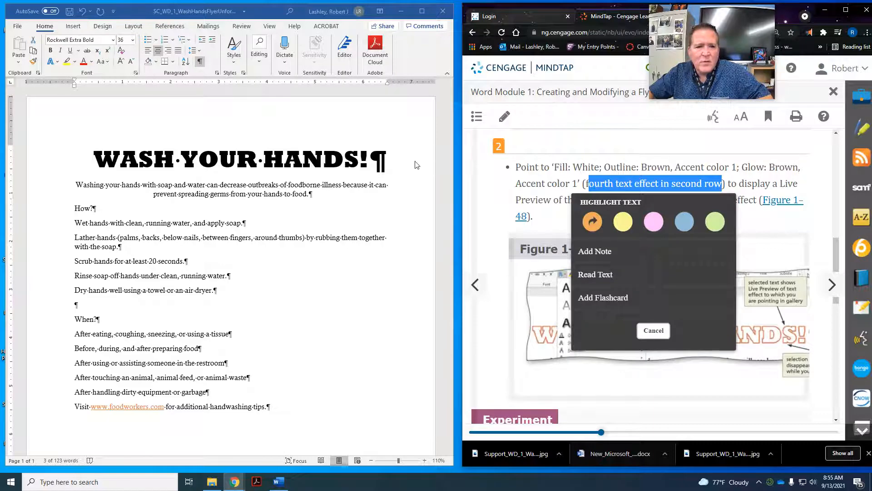
{"action": "left_click", "coordinate": [653, 330]}
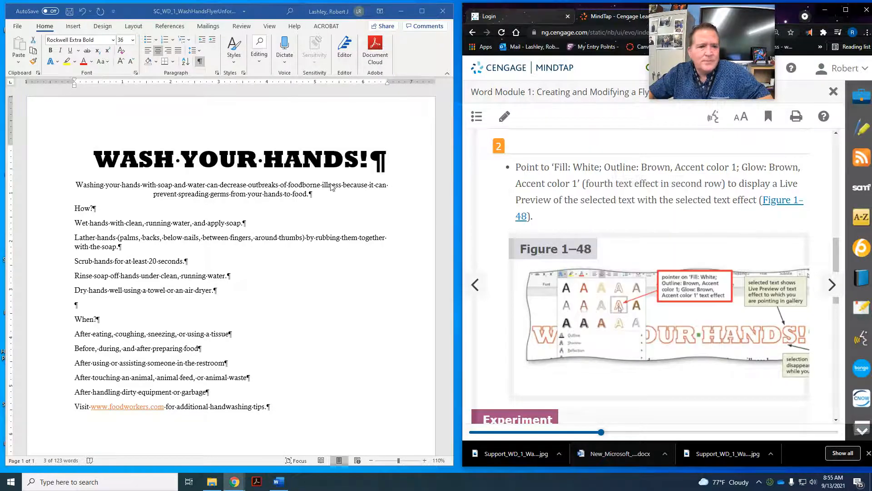
{"action": "left_click", "coordinate": [290, 167]}
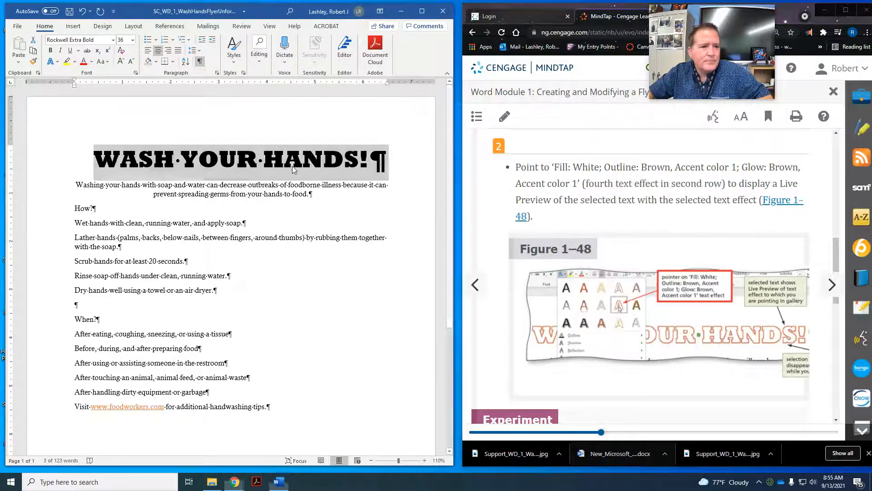
{"action": "left_click", "coordinate": [57, 61]}
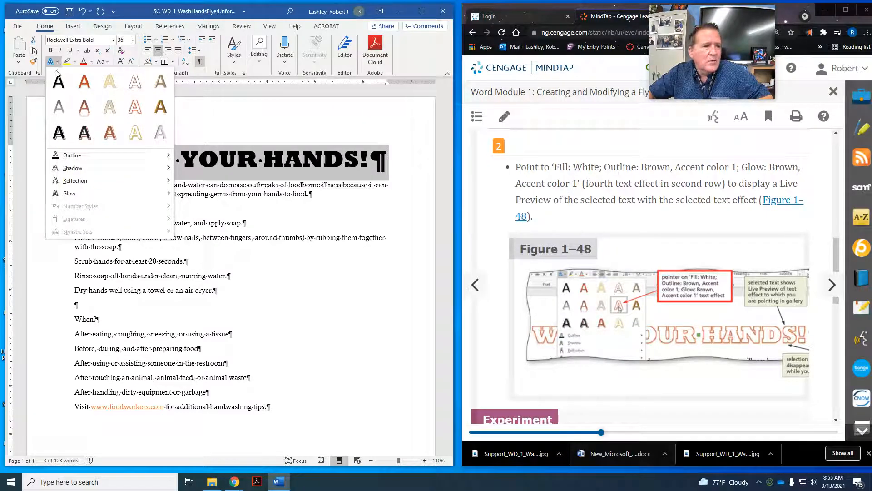
{"action": "left_click", "coordinate": [135, 107]}
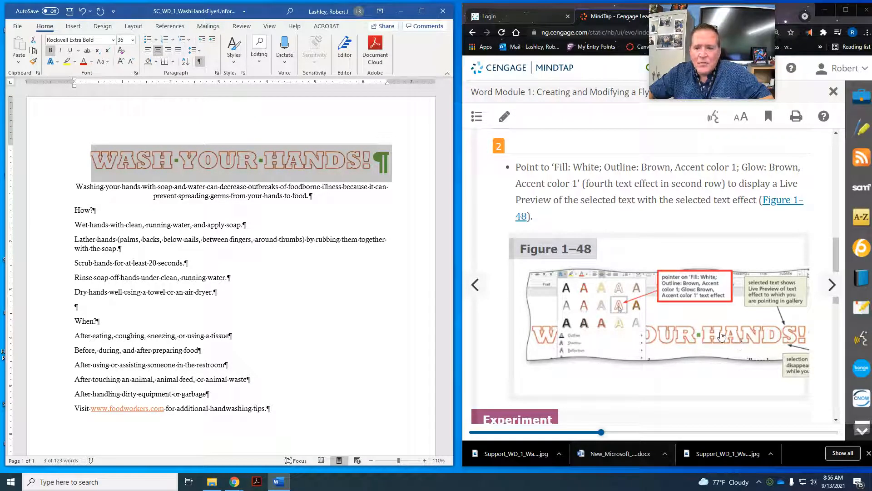
Read the remaining text effect steps in MindTap and deselect the headline in the Word document
{"action": "scroll", "coordinate": [724, 335], "scroll_direction": "down", "scroll_amount": 1}
{"action": "scroll", "coordinate": [724, 335], "scroll_direction": "down", "scroll_amount": 2}
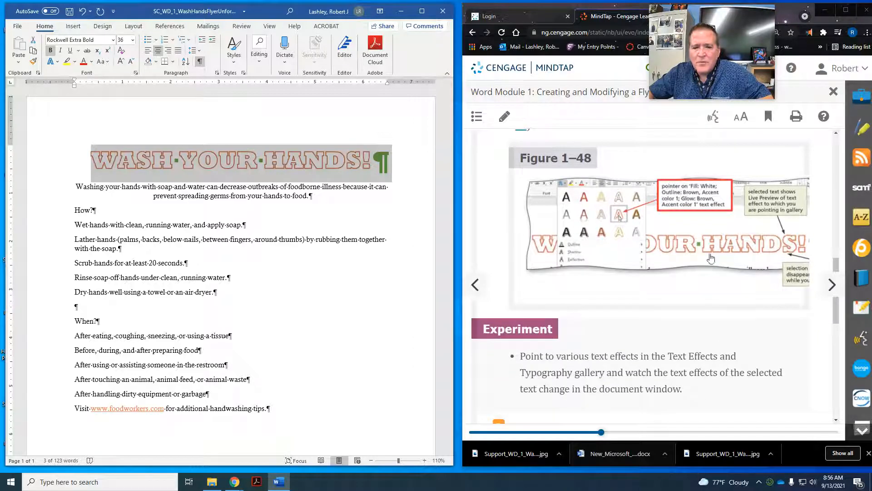
{"action": "scroll", "coordinate": [710, 257], "scroll_direction": "down", "scroll_amount": 4}
{"action": "scroll", "coordinate": [711, 257], "scroll_direction": "down", "scroll_amount": 1}
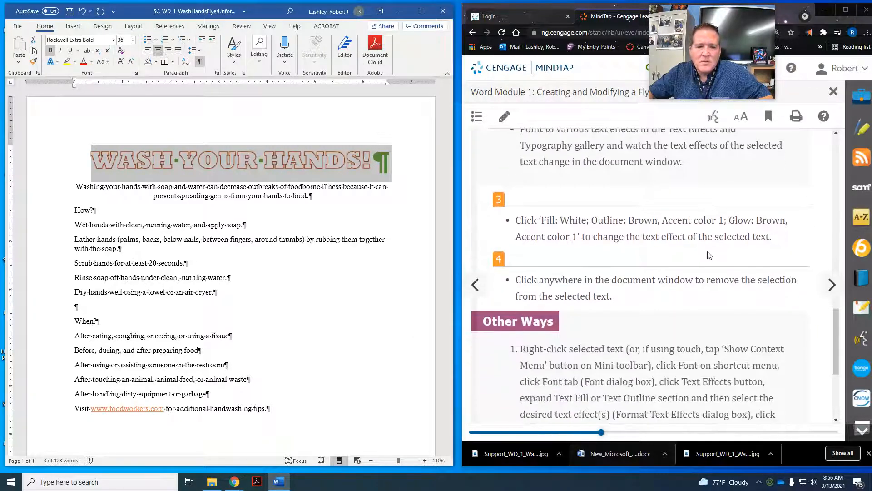
{"action": "scroll", "coordinate": [681, 247], "scroll_direction": "down", "scroll_amount": 1}
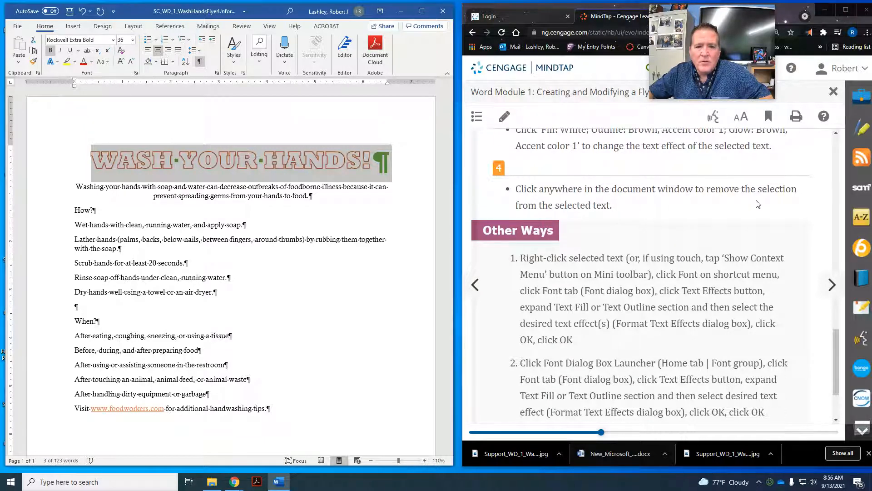
{"action": "left_click", "coordinate": [381, 204]}
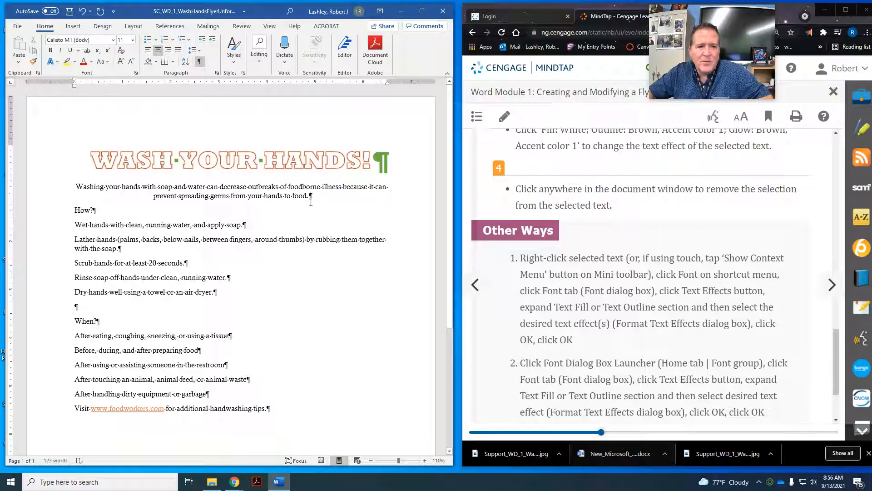
Go to MindTap section WD 1-6k and read the instructions for shading a paragraph
{"action": "scroll", "coordinate": [772, 272], "scroll_direction": "down", "scroll_amount": 2}
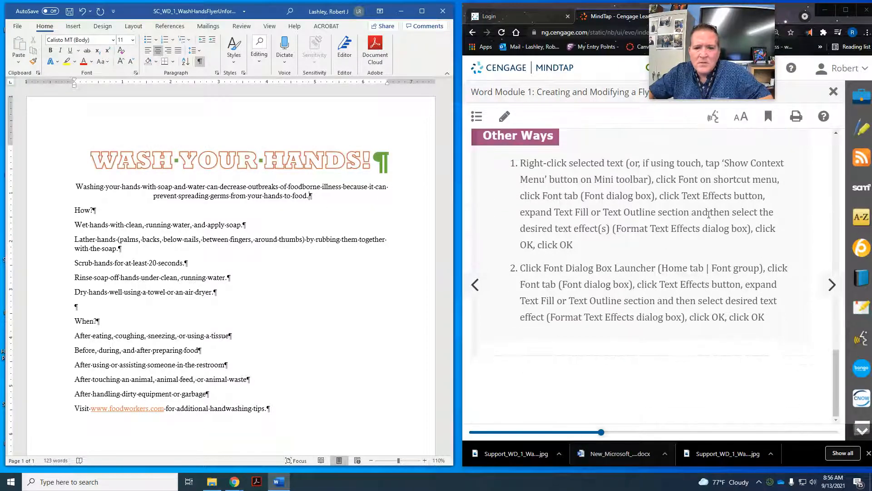
{"action": "left_click", "coordinate": [830, 294]}
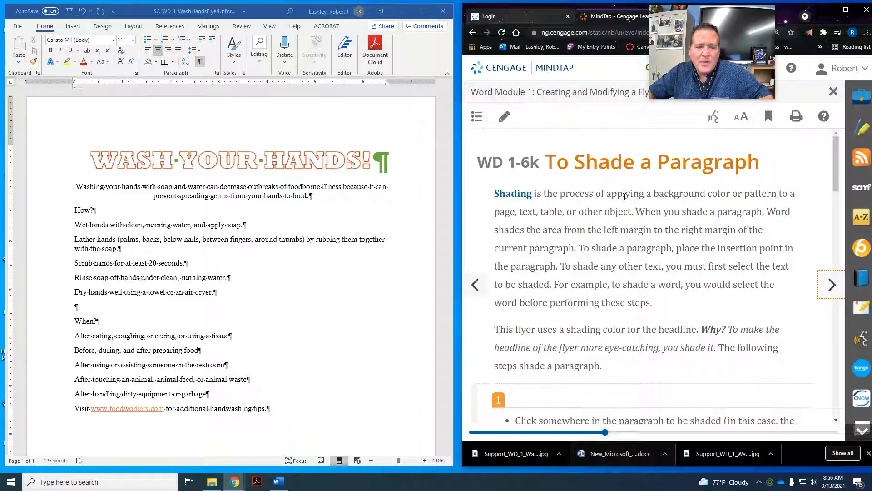
{"action": "scroll", "coordinate": [625, 196], "scroll_direction": "down", "scroll_amount": 2}
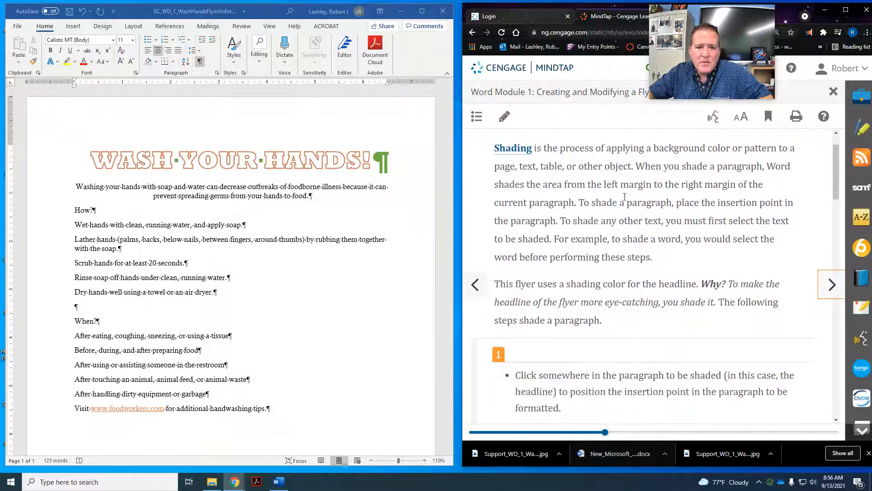
{"action": "scroll", "coordinate": [625, 196], "scroll_direction": "down", "scroll_amount": 3}
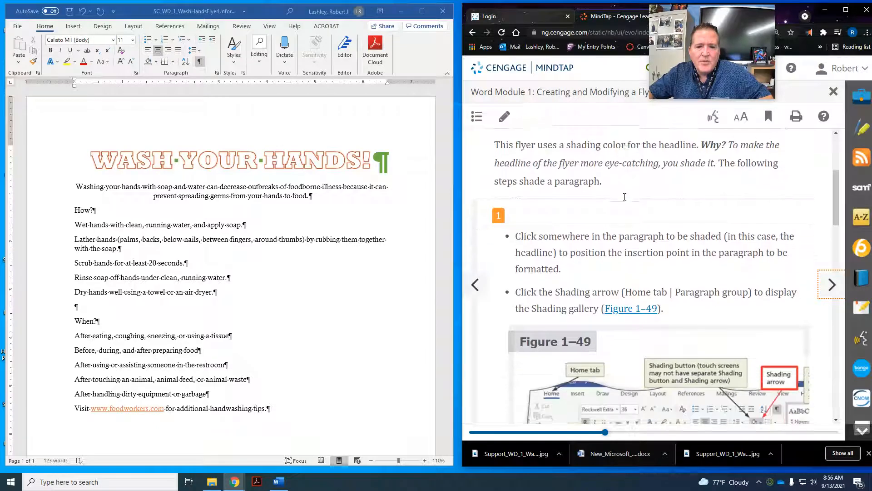
{"action": "scroll", "coordinate": [625, 196], "scroll_direction": "down", "scroll_amount": 2}
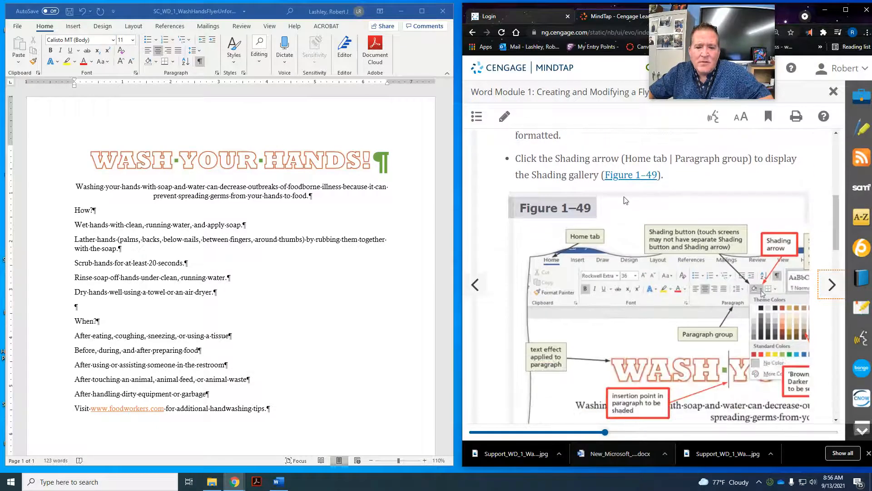
{"action": "scroll", "coordinate": [625, 200], "scroll_direction": "up", "scroll_amount": 2}
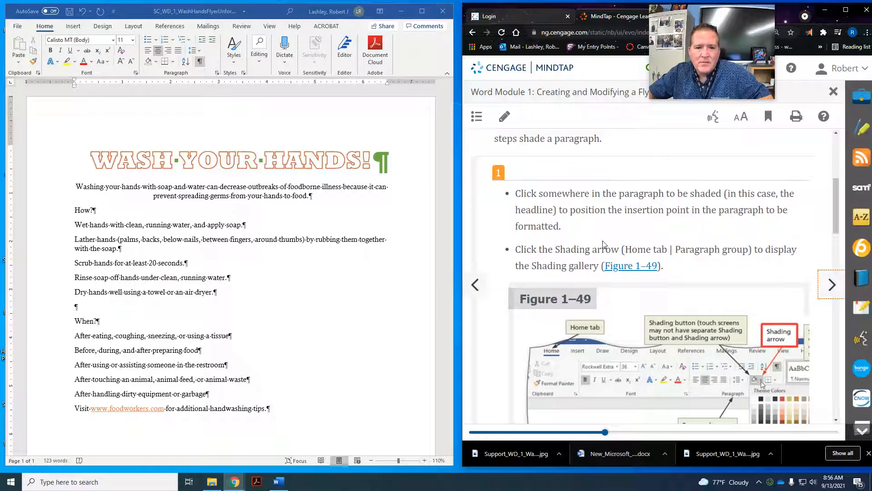
{"action": "scroll", "coordinate": [604, 244], "scroll_direction": "down", "scroll_amount": 8}
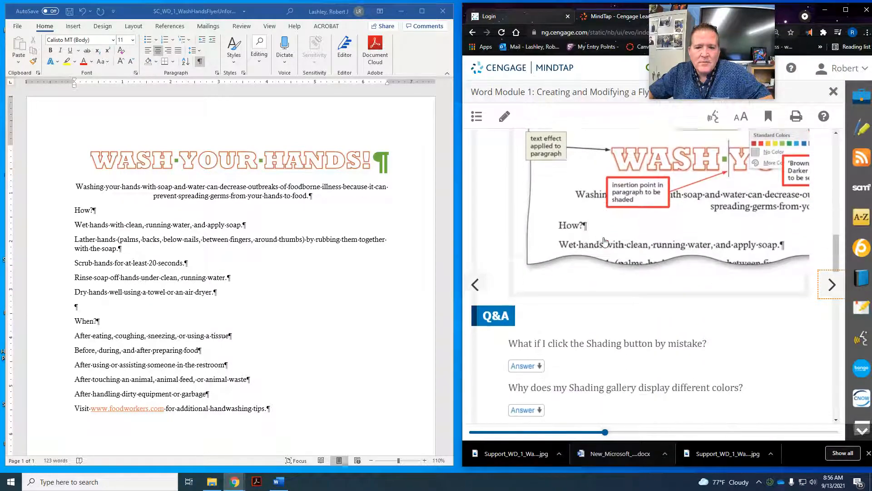
{"action": "scroll", "coordinate": [604, 242], "scroll_direction": "down", "scroll_amount": 7}
{"action": "scroll", "coordinate": [604, 232], "scroll_direction": "up", "scroll_amount": 7}
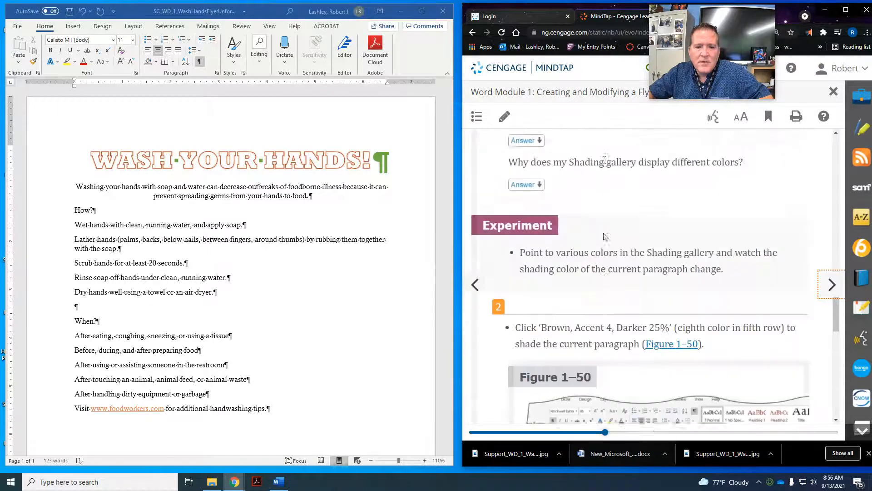
{"action": "scroll", "coordinate": [604, 233], "scroll_direction": "up", "scroll_amount": 8}
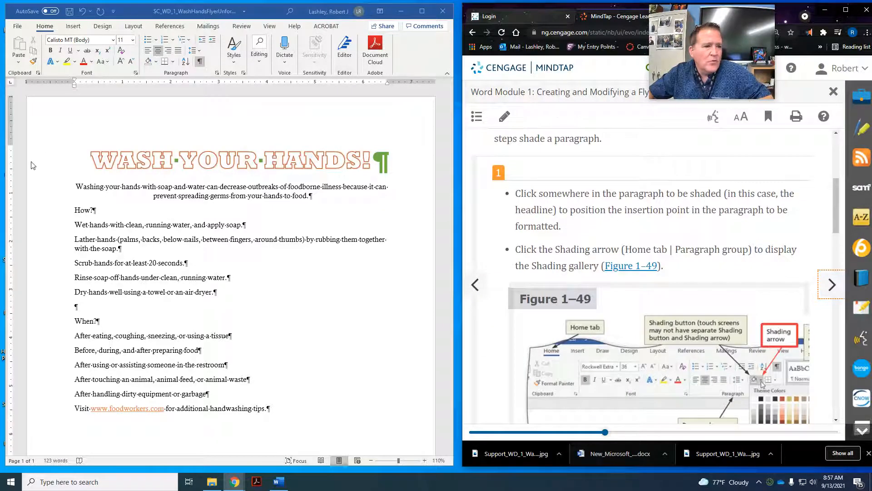
Read the first paragraph shading step in MindTap and place the insertion point in the flyer's headline
{"action": "left_click", "coordinate": [53, 170]}
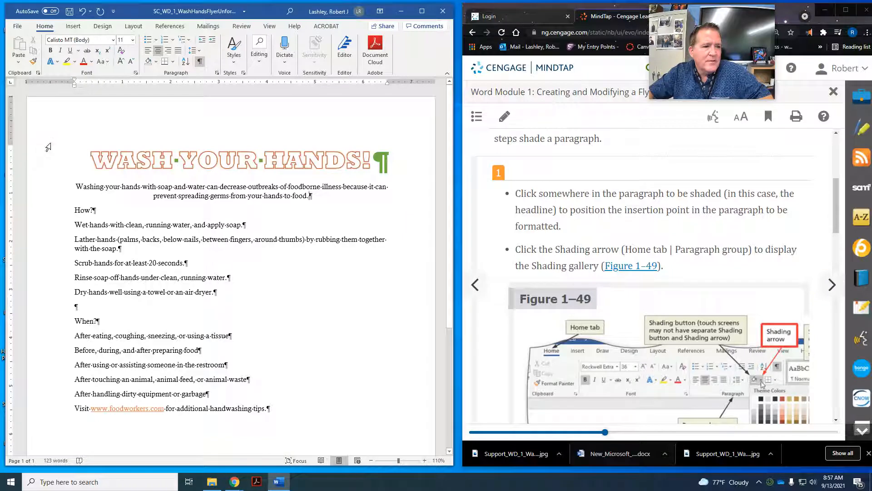
{"action": "left_click", "coordinate": [44, 162]}
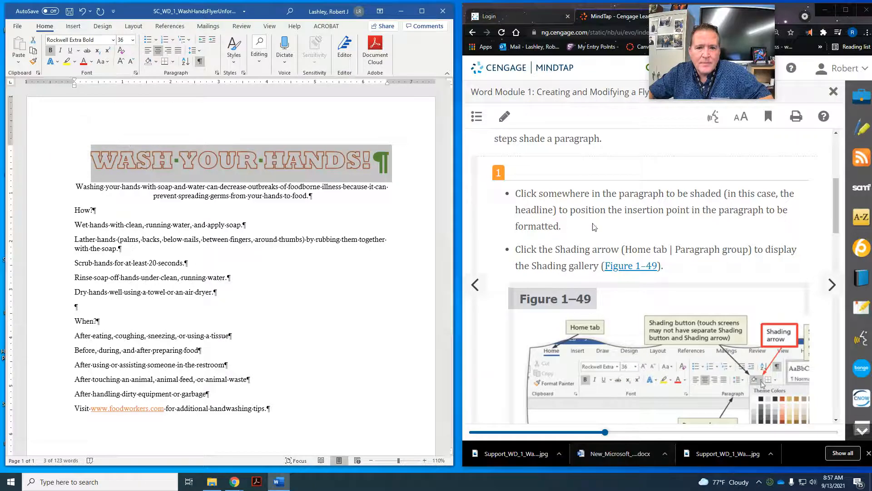
{"action": "scroll", "coordinate": [678, 227], "scroll_direction": "down", "scroll_amount": 1}
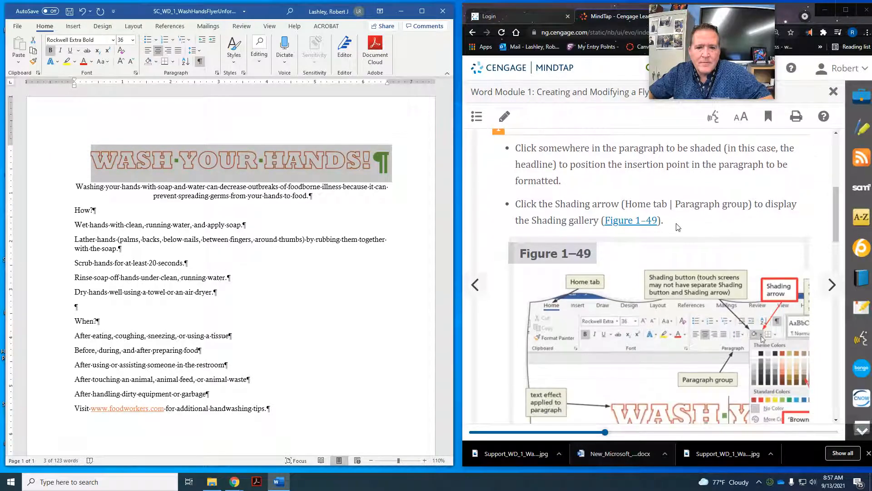
{"action": "scroll", "coordinate": [676, 227], "scroll_direction": "down", "scroll_amount": 1}
{"action": "scroll", "coordinate": [677, 226], "scroll_direction": "down", "scroll_amount": 1}
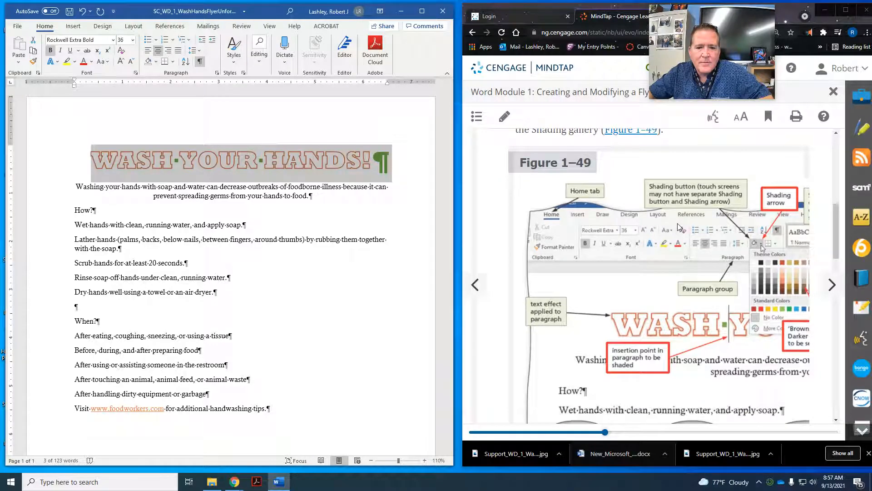
{"action": "left_click", "coordinate": [213, 164]}
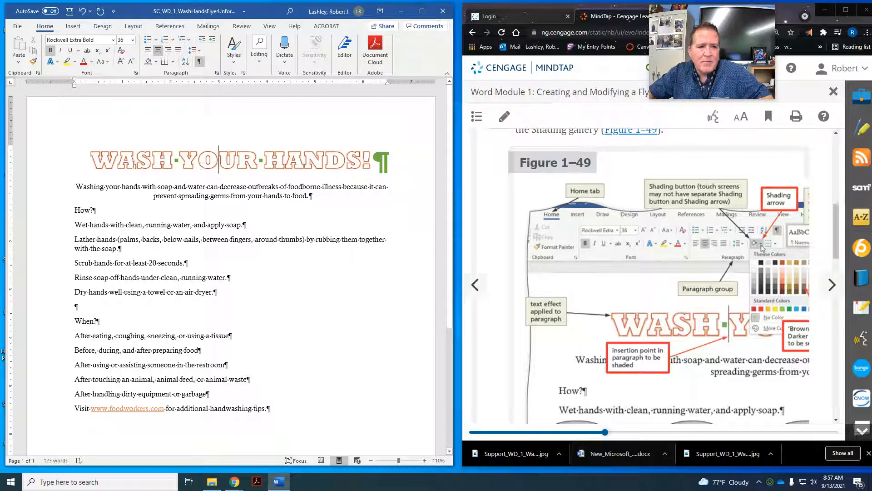
{"action": "scroll", "coordinate": [539, 190], "scroll_direction": "up", "scroll_amount": 2}
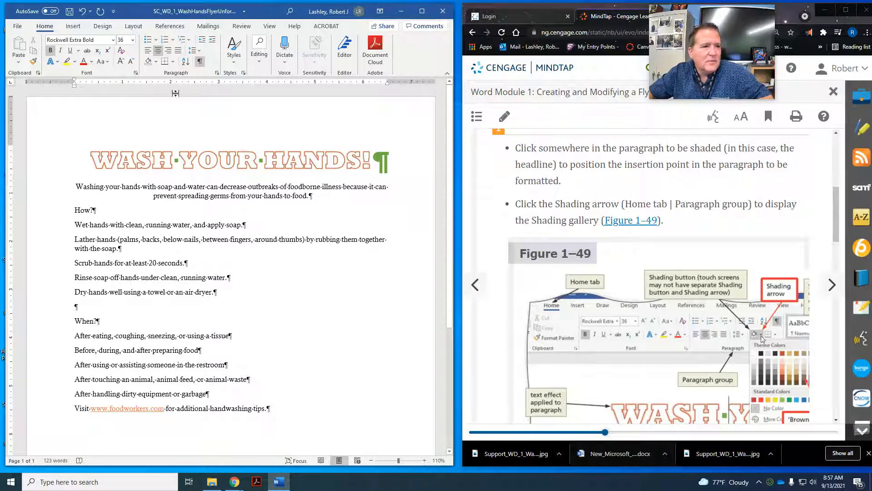
Shade the headline paragraph with "Brown, Accent 4, Darker 25%", following the MindTap instructions
{"action": "left_click", "coordinate": [75, 63]}
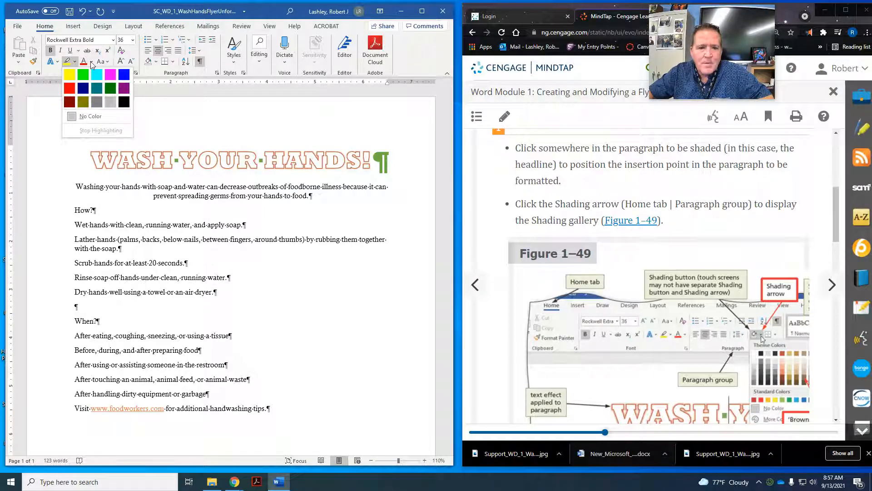
{"action": "left_click", "coordinate": [165, 75]}
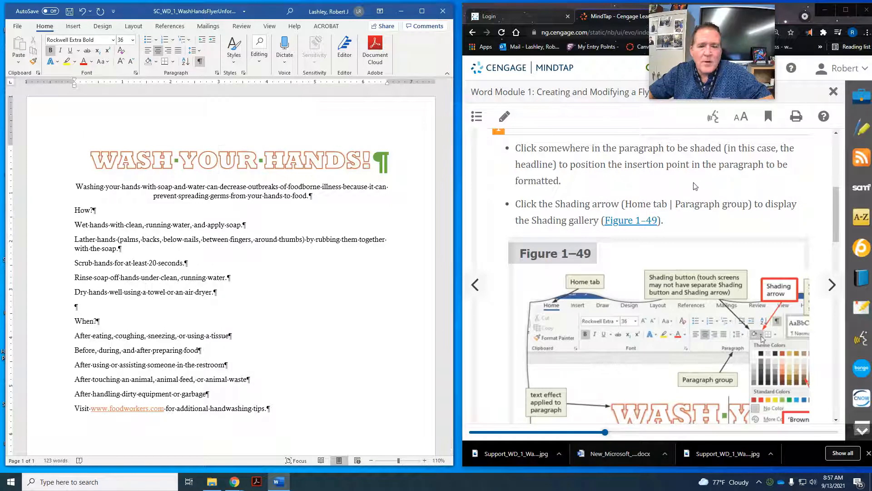
{"action": "left_click", "coordinate": [155, 62]}
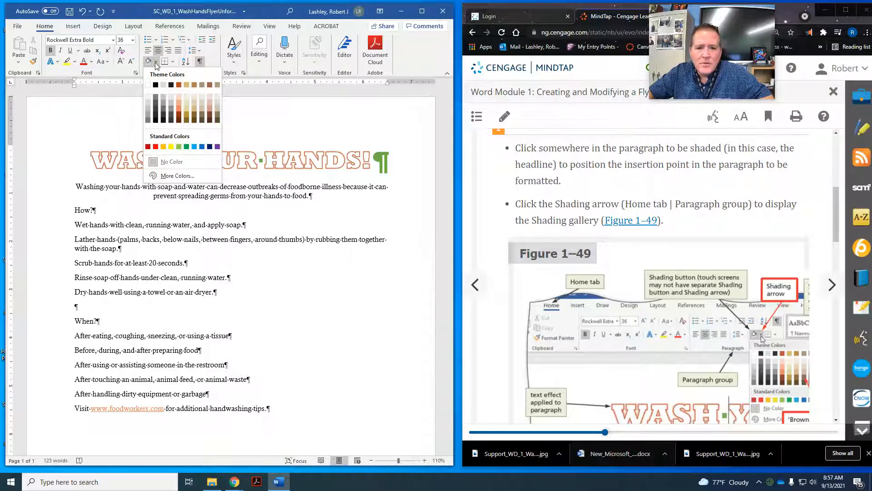
{"action": "scroll", "coordinate": [642, 191], "scroll_direction": "down", "scroll_amount": 4}
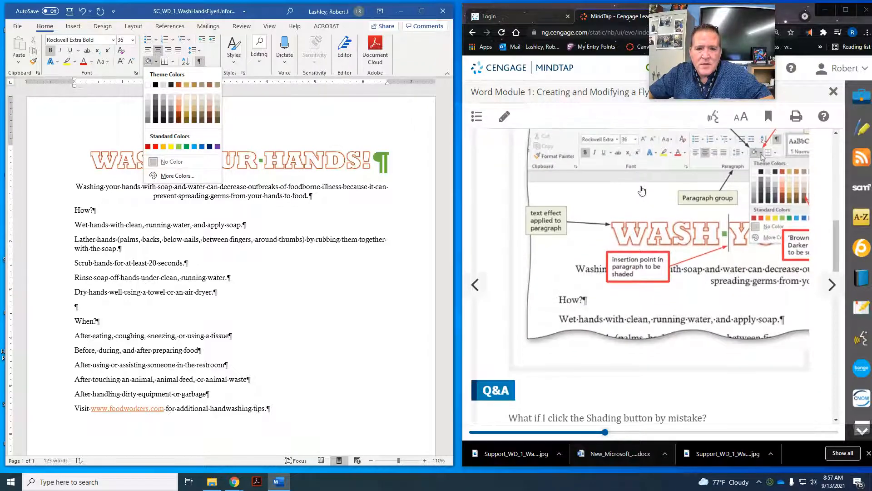
{"action": "scroll", "coordinate": [641, 191], "scroll_direction": "down", "scroll_amount": 4}
{"action": "scroll", "coordinate": [641, 191], "scroll_direction": "up", "scroll_amount": 7}
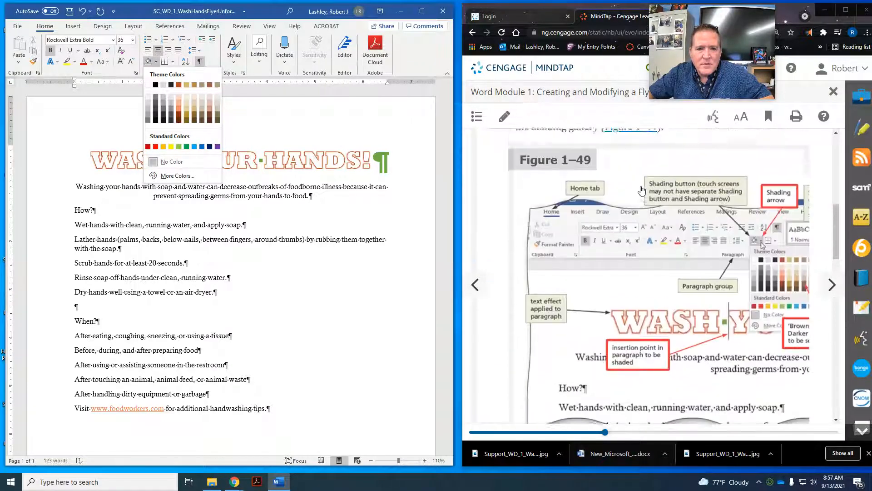
{"action": "scroll", "coordinate": [642, 190], "scroll_direction": "up", "scroll_amount": 1}
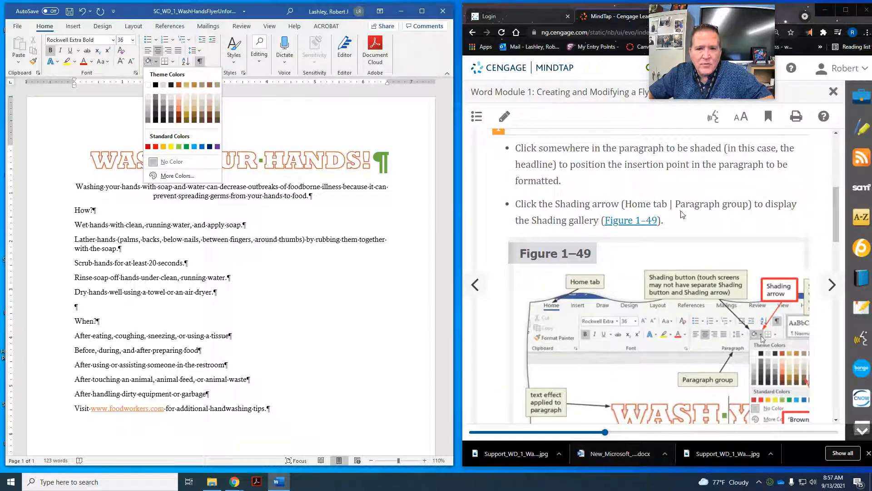
{"action": "scroll", "coordinate": [615, 223], "scroll_direction": "down", "scroll_amount": 1}
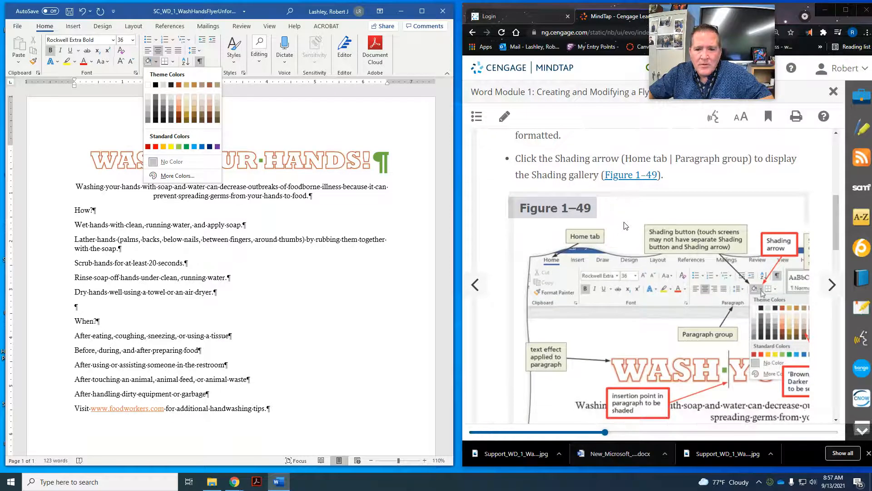
{"action": "scroll", "coordinate": [625, 226], "scroll_direction": "down", "scroll_amount": 2}
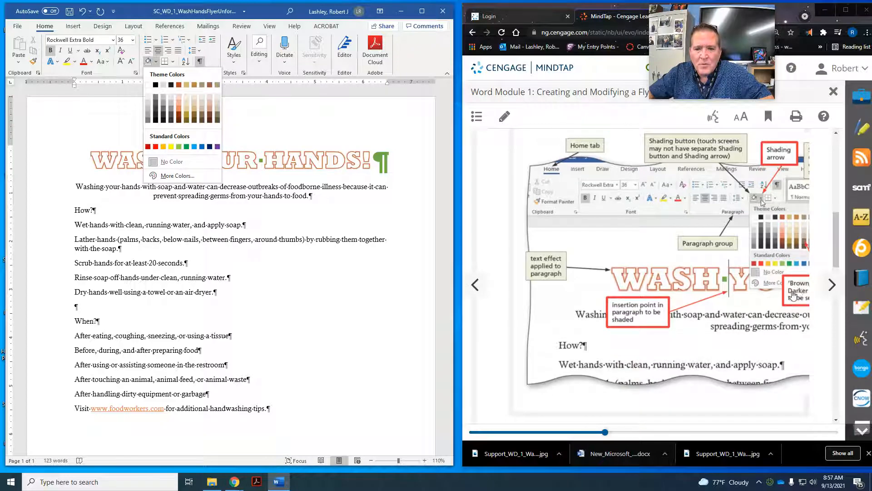
{"action": "scroll", "coordinate": [792, 295], "scroll_direction": "down", "scroll_amount": 10}
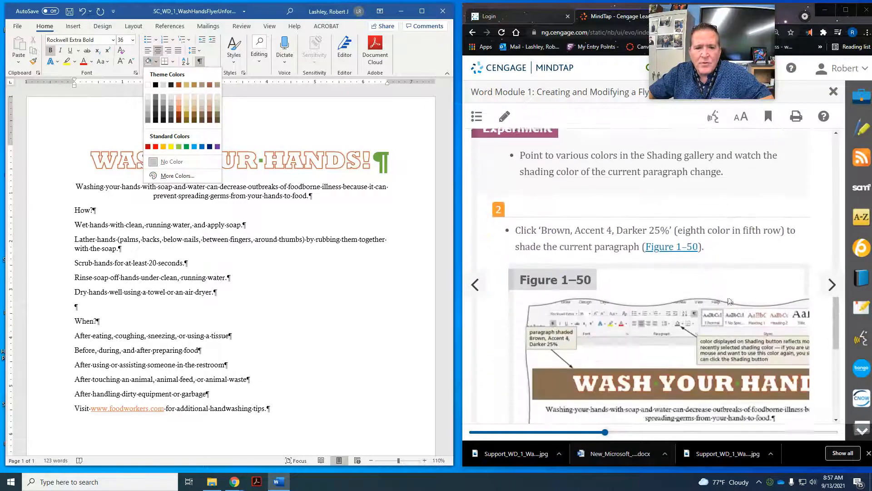
{"action": "scroll", "coordinate": [729, 301], "scroll_direction": "down", "scroll_amount": 1}
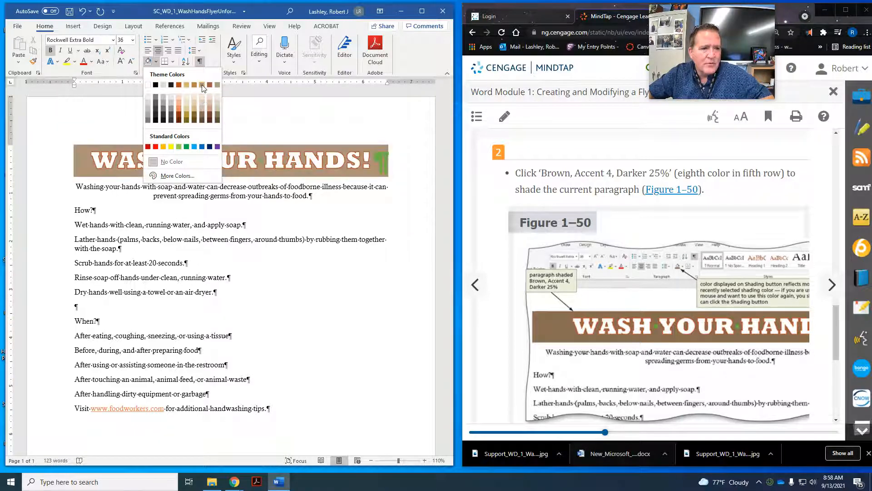
{"action": "left_click", "coordinate": [202, 118]}
Finish the shading lesson, read MindTap section WD 1-6l on selecting a paragraph, and open section WD 1-6m on changing font color
{"action": "scroll", "coordinate": [696, 220], "scroll_direction": "down", "scroll_amount": 1}
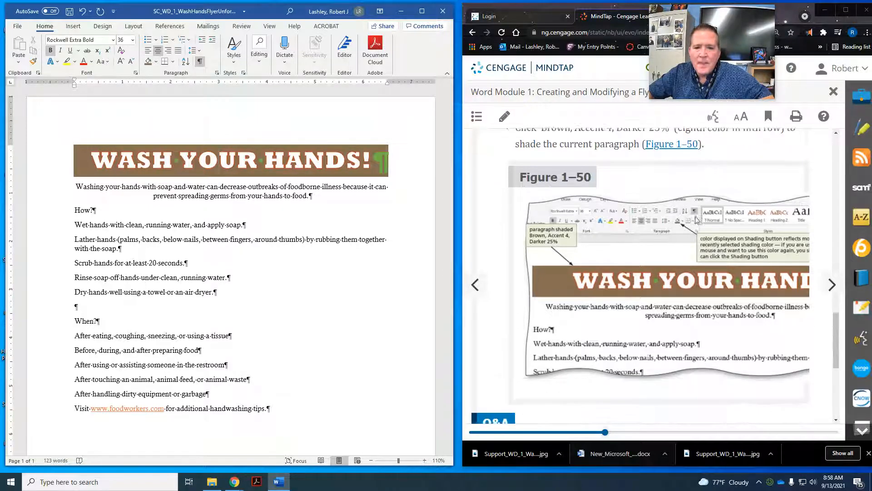
{"action": "scroll", "coordinate": [697, 219], "scroll_direction": "down", "scroll_amount": 1}
{"action": "scroll", "coordinate": [628, 204], "scroll_direction": "down", "scroll_amount": 3}
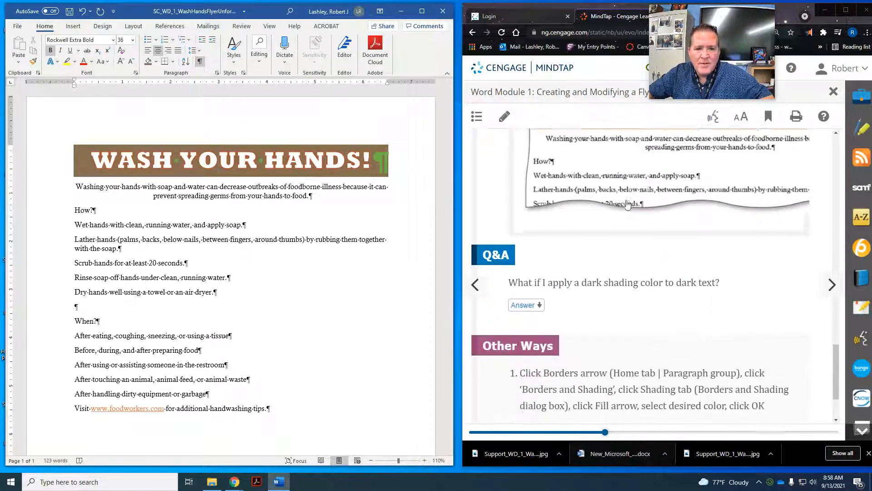
{"action": "scroll", "coordinate": [627, 204], "scroll_direction": "down", "scroll_amount": 2}
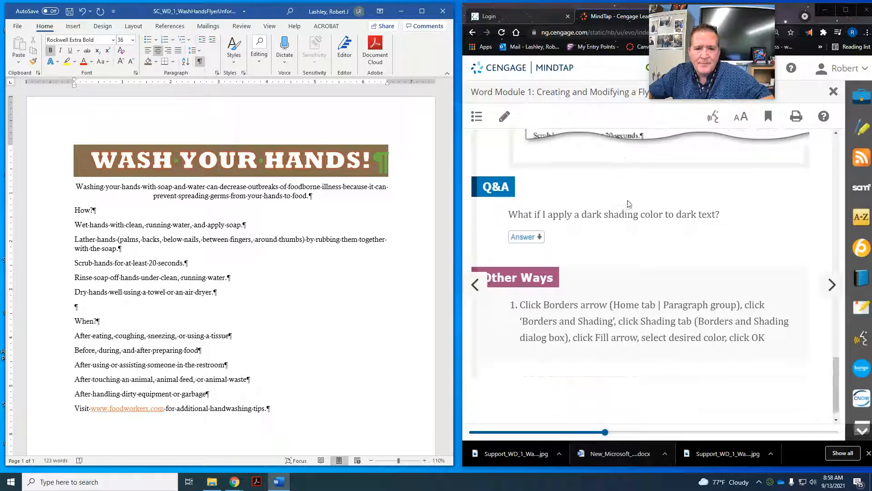
{"action": "left_click", "coordinate": [833, 285]}
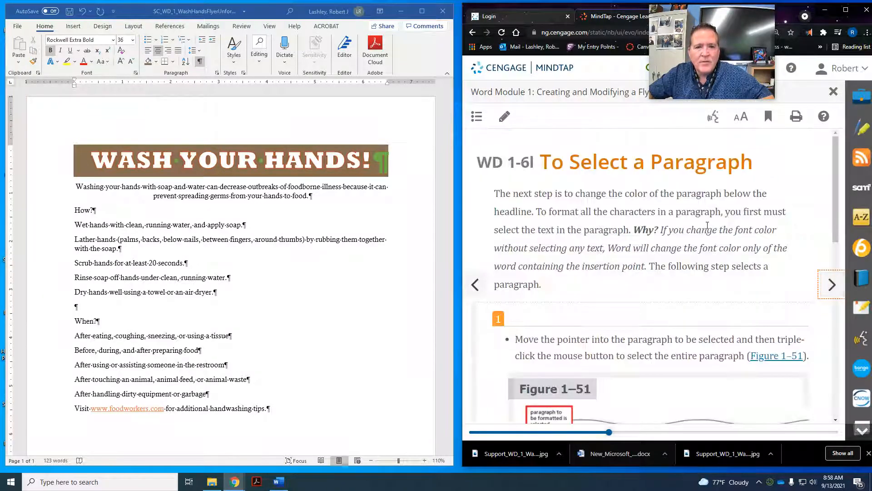
{"action": "scroll", "coordinate": [707, 225], "scroll_direction": "down", "scroll_amount": 3}
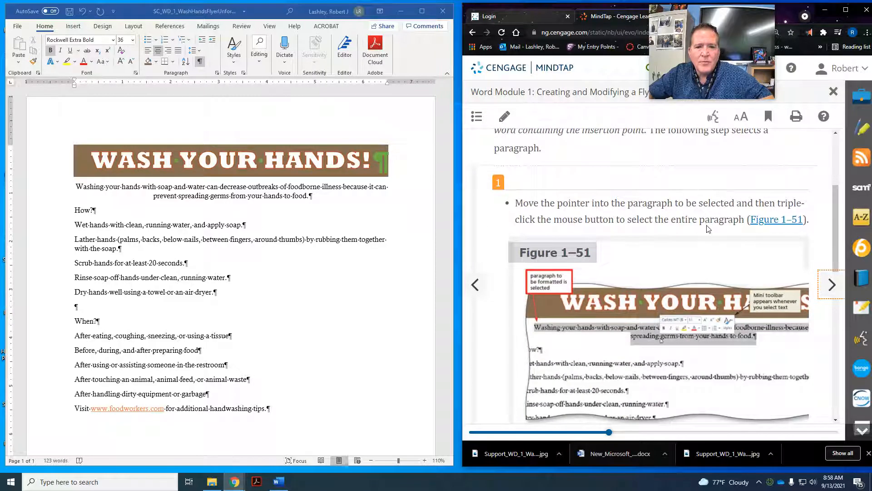
{"action": "scroll", "coordinate": [707, 228], "scroll_direction": "down", "scroll_amount": 1}
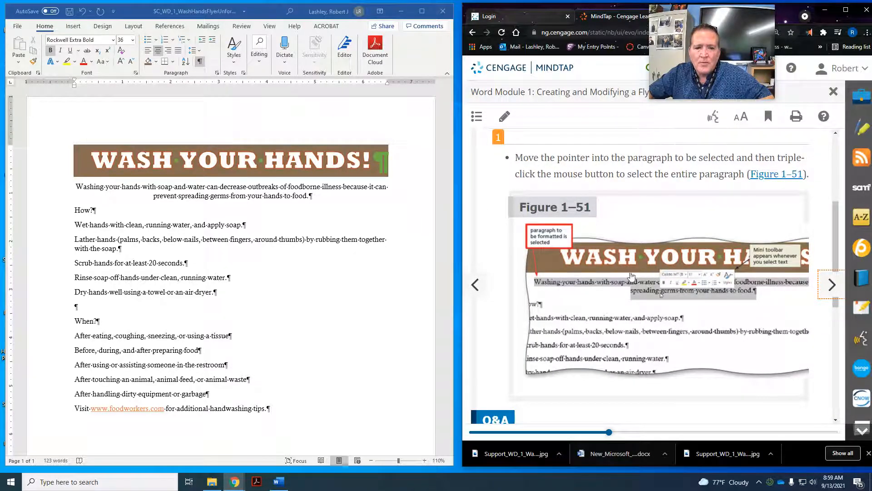
{"action": "scroll", "coordinate": [629, 263], "scroll_direction": "down", "scroll_amount": 5}
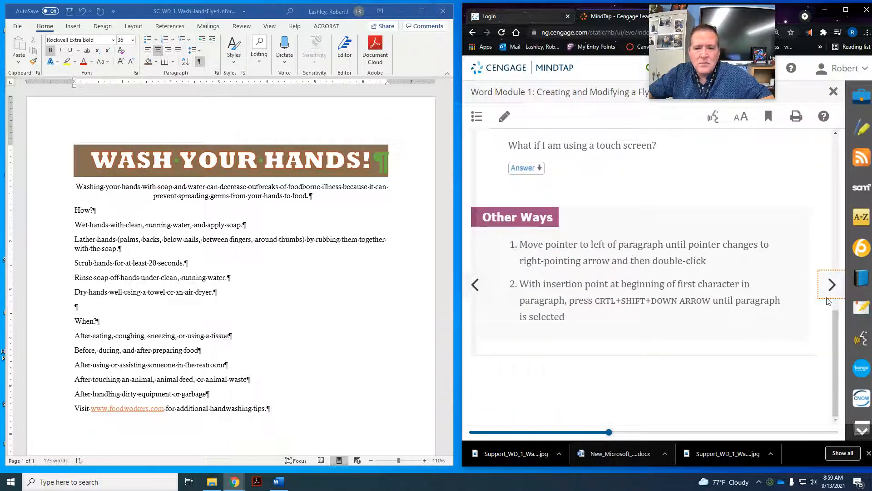
{"action": "left_click", "coordinate": [832, 284]}
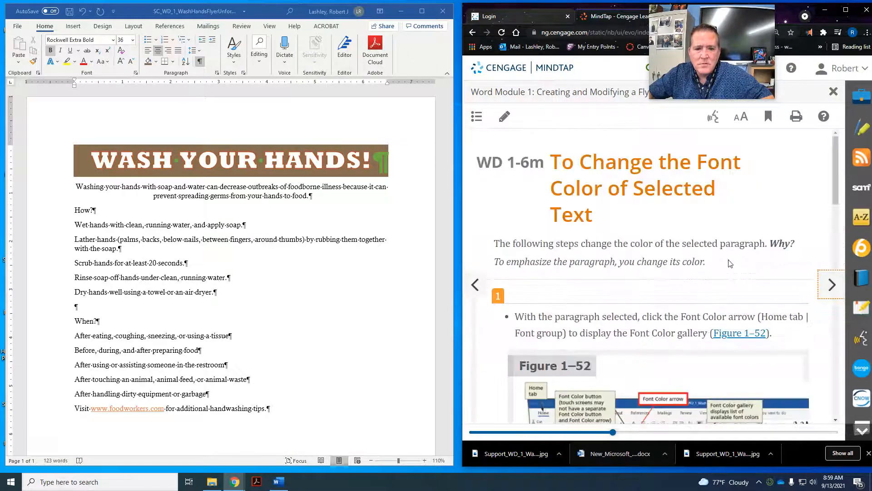
{"action": "scroll", "coordinate": [729, 266], "scroll_direction": "down", "scroll_amount": 3}
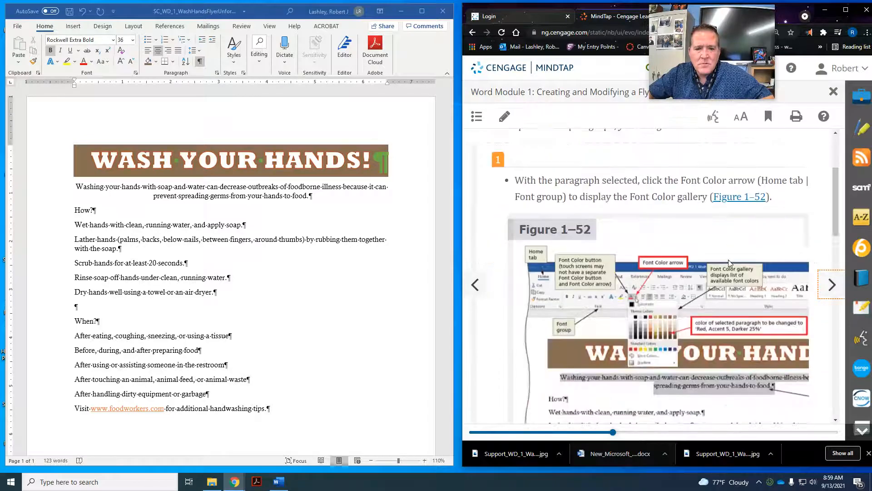
Change the font color of the whole paragraph below the headline to "Red, Accent 5, Darker 25%" and deselect it
{"action": "double_click", "coordinate": [194, 188]}
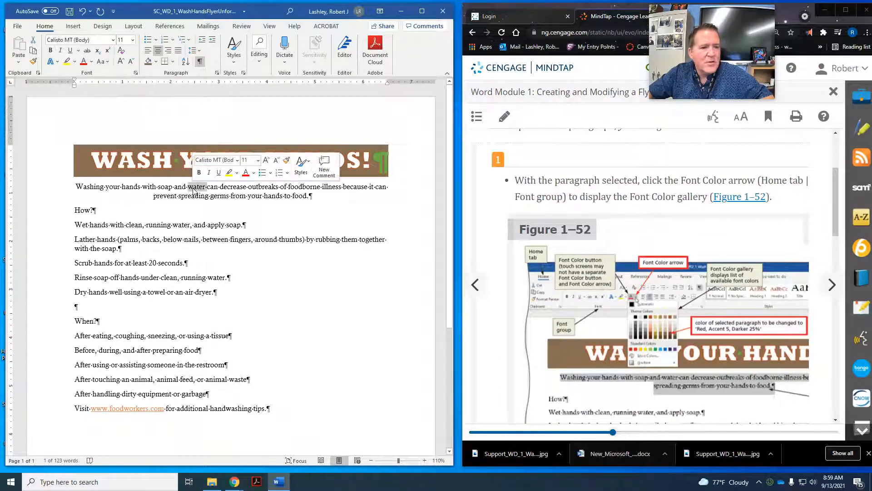
{"action": "triple_click", "coordinate": [247, 190]}
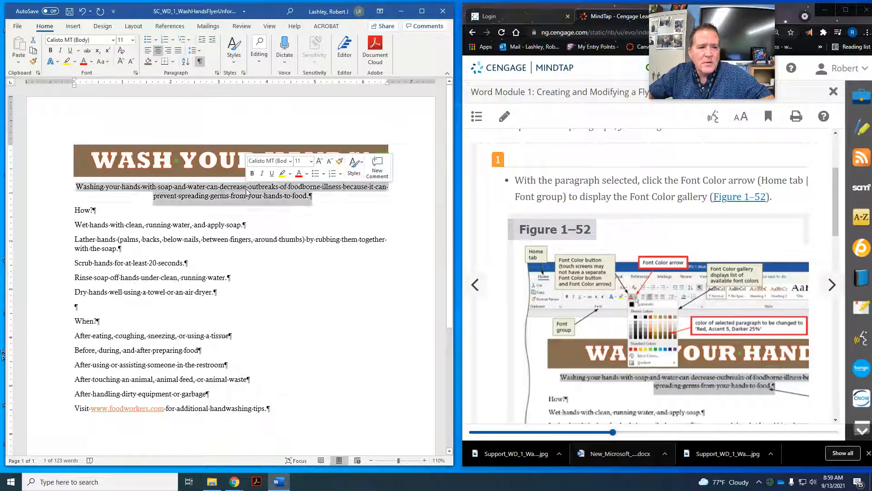
{"action": "double_click", "coordinate": [246, 189]}
{"action": "triple_click", "coordinate": [150, 193]}
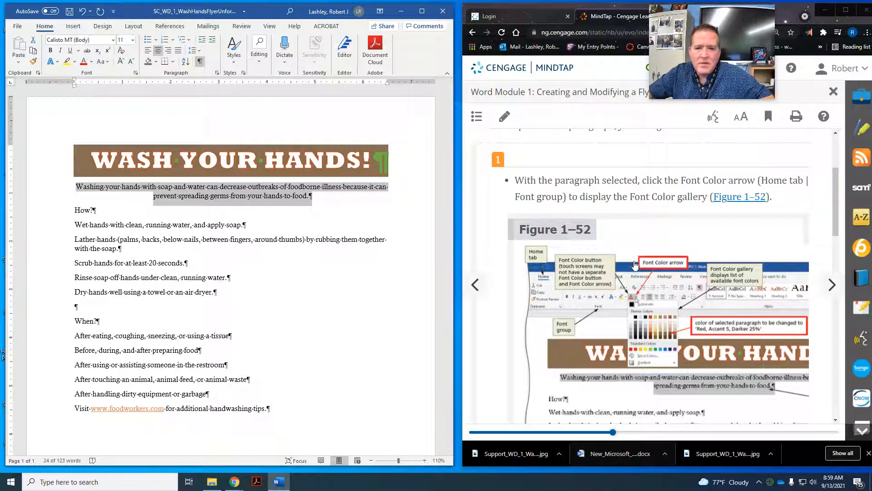
{"action": "scroll", "coordinate": [659, 260], "scroll_direction": "down", "scroll_amount": 2}
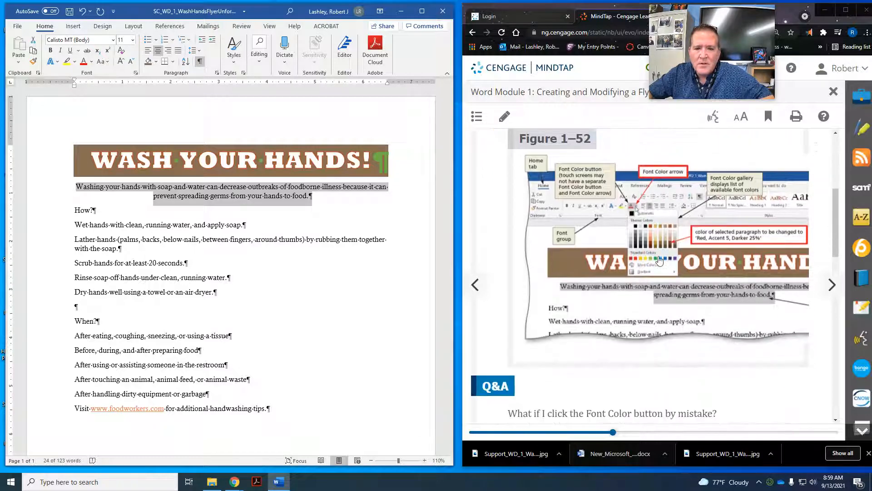
{"action": "scroll", "coordinate": [660, 260], "scroll_direction": "down", "scroll_amount": 3}
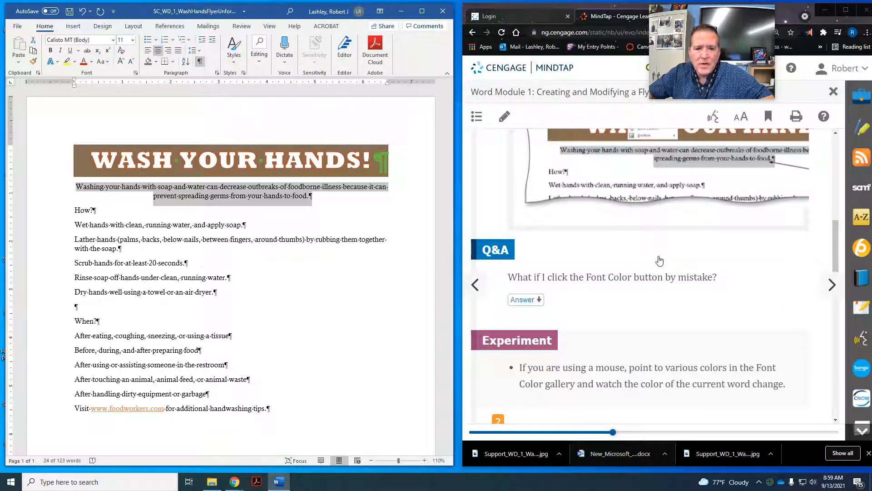
{"action": "scroll", "coordinate": [659, 260], "scroll_direction": "up", "scroll_amount": 4}
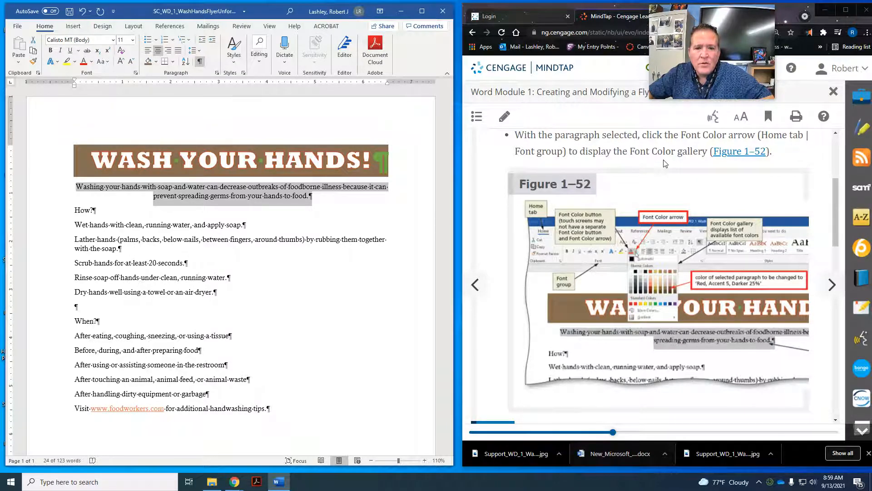
{"action": "scroll", "coordinate": [664, 163], "scroll_direction": "down", "scroll_amount": 4}
{"action": "scroll", "coordinate": [663, 160], "scroll_direction": "down", "scroll_amount": 6}
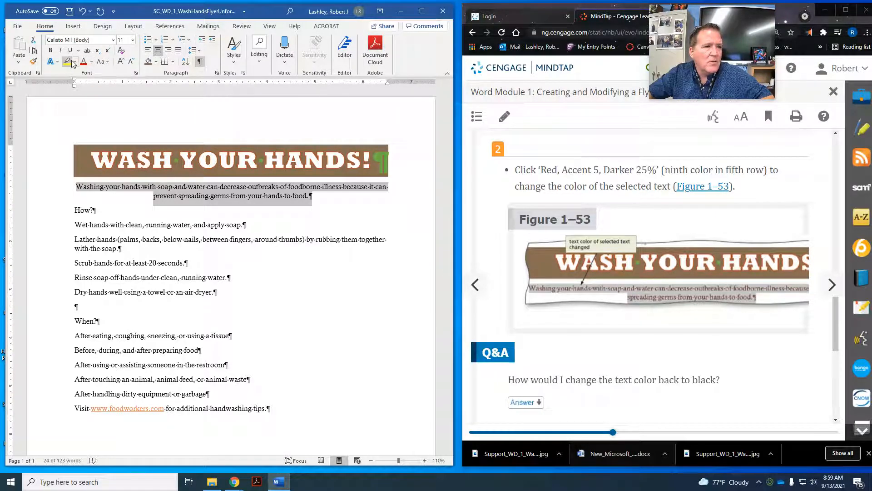
{"action": "left_click", "coordinate": [91, 62]}
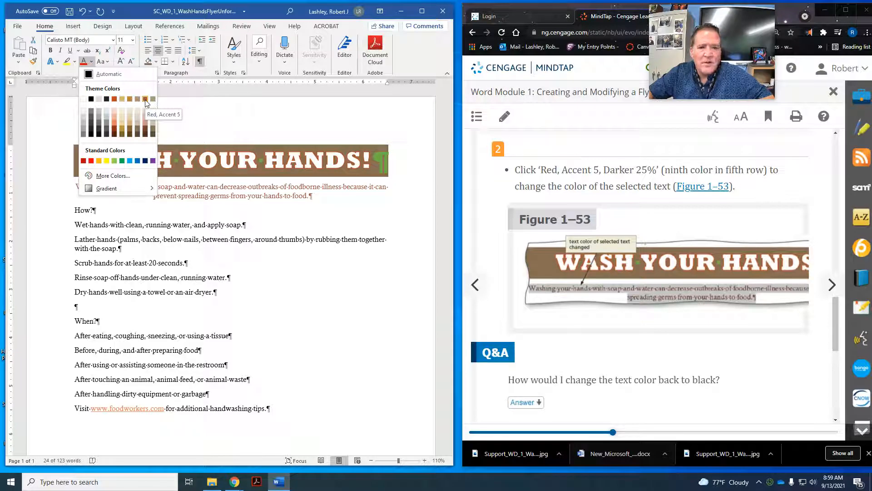
{"action": "left_click", "coordinate": [145, 130]}
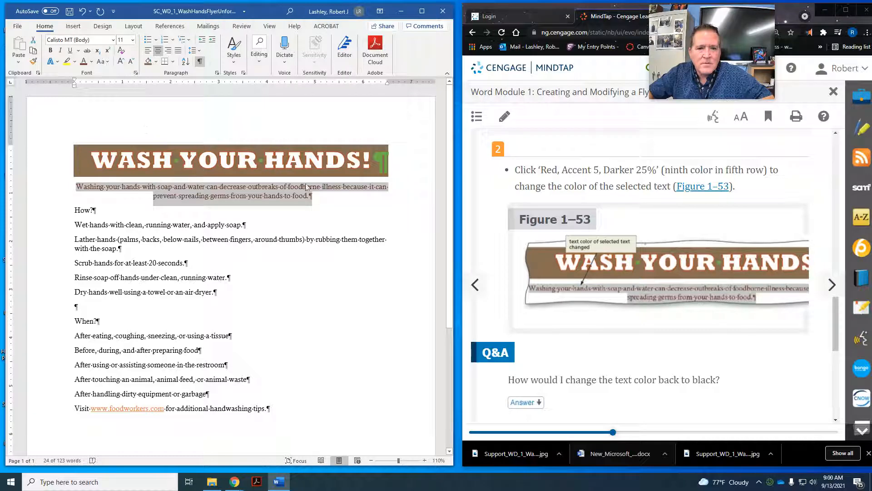
{"action": "left_click", "coordinate": [361, 212]}
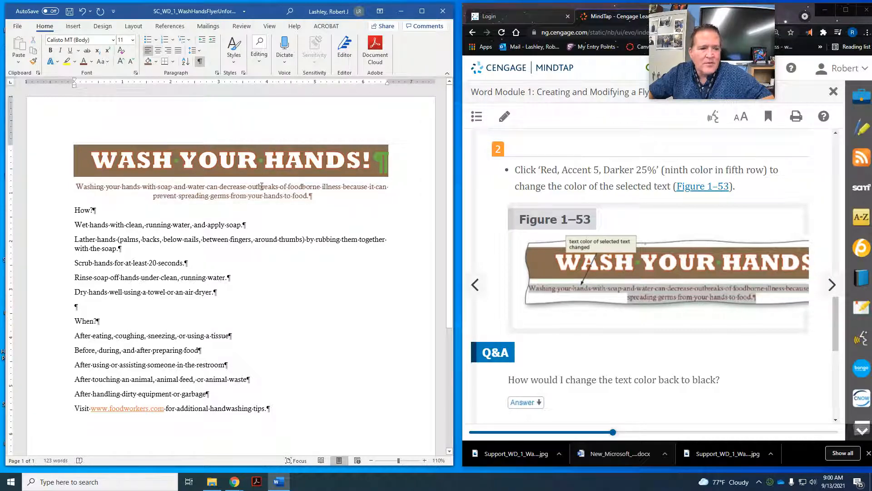
Select the whole paragraph below the headline, finish the font color lesson, and open MindTap section WD 1-6n on changing font size
{"action": "triple_click", "coordinate": [105, 188]}
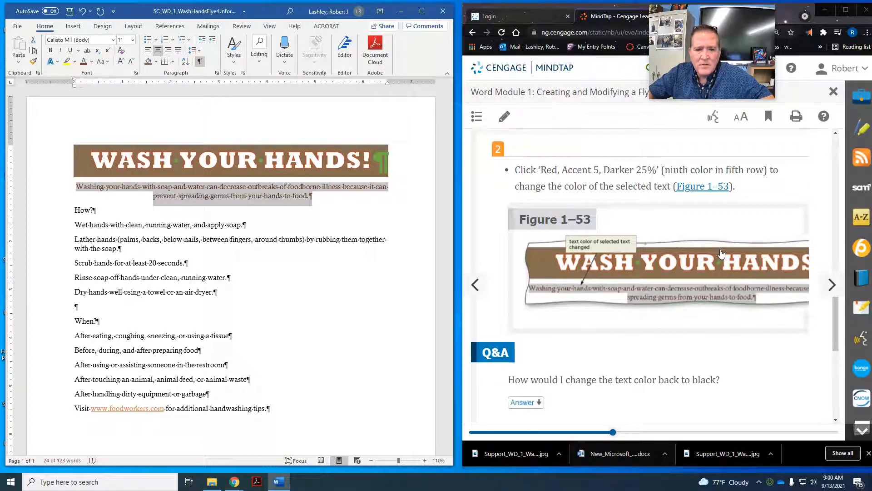
{"action": "scroll", "coordinate": [721, 253], "scroll_direction": "down", "scroll_amount": 5}
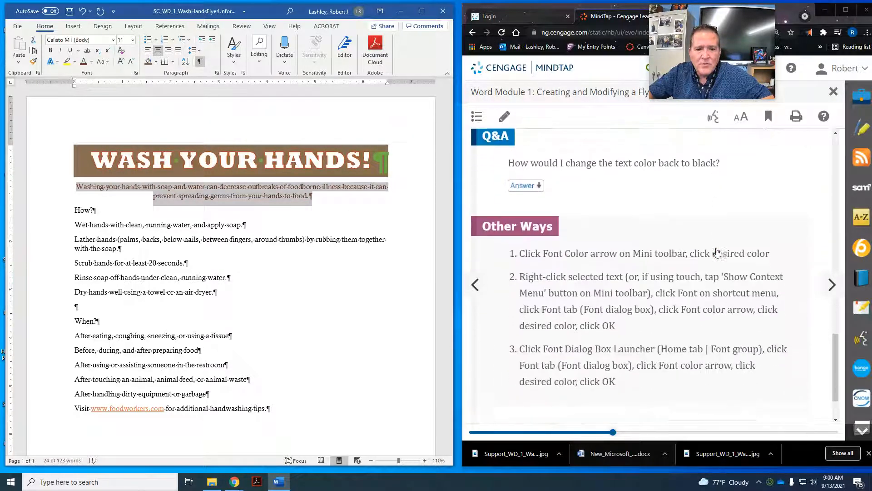
{"action": "scroll", "coordinate": [716, 252], "scroll_direction": "down", "scroll_amount": 3}
{"action": "left_click", "coordinate": [830, 285]}
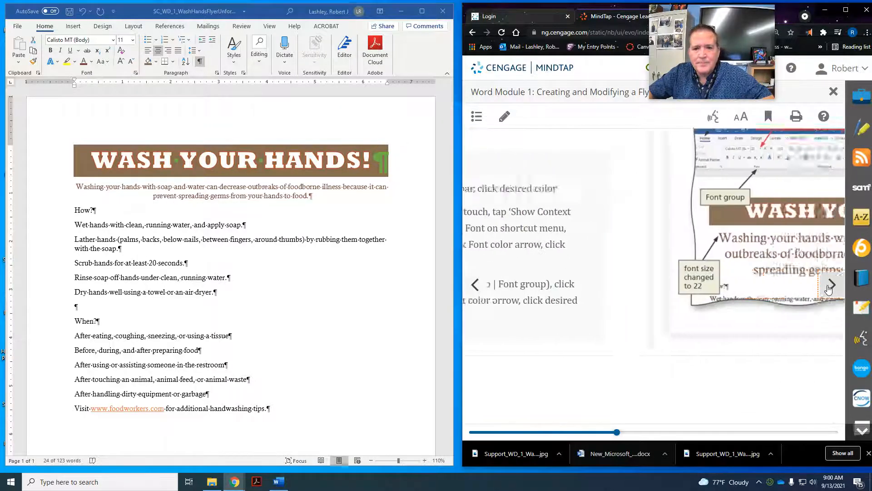
{"action": "left_click", "coordinate": [830, 286]}
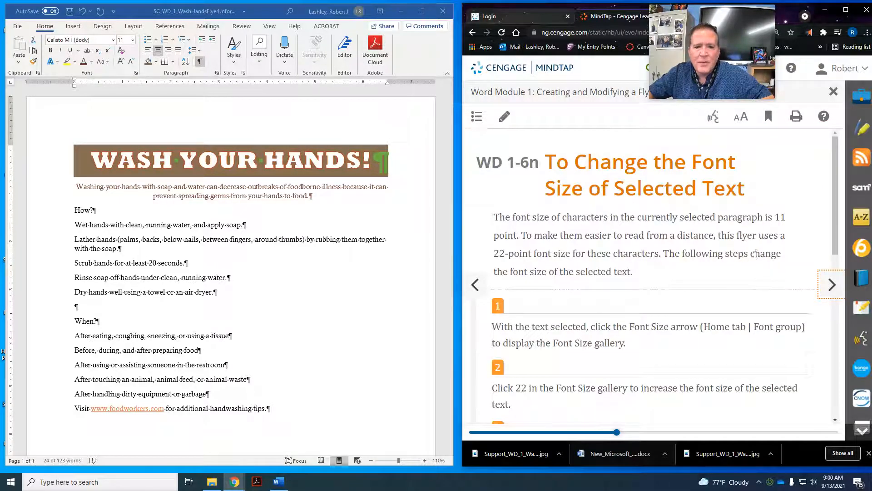
Following the WD 1-6n instructions, set the font size of the selected paragraph below the headline to 22 and deselect it
{"action": "scroll", "coordinate": [750, 252], "scroll_direction": "down", "scroll_amount": 1}
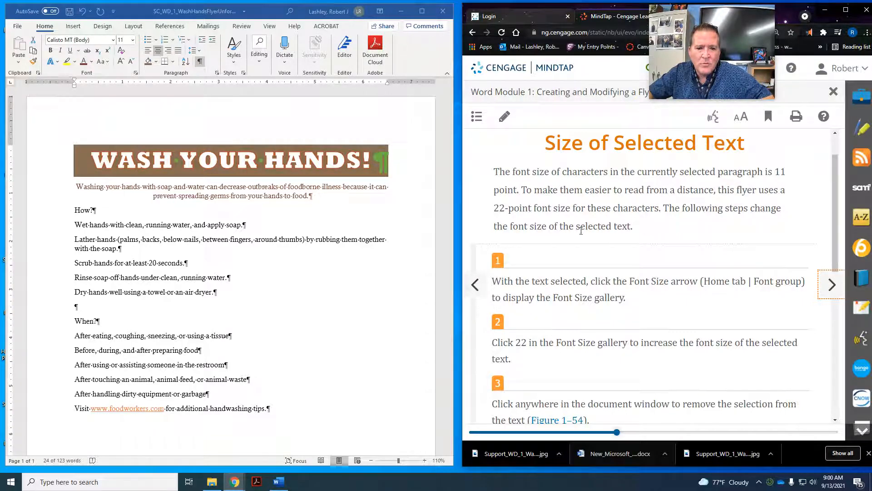
{"action": "scroll", "coordinate": [581, 231], "scroll_direction": "down", "scroll_amount": 1}
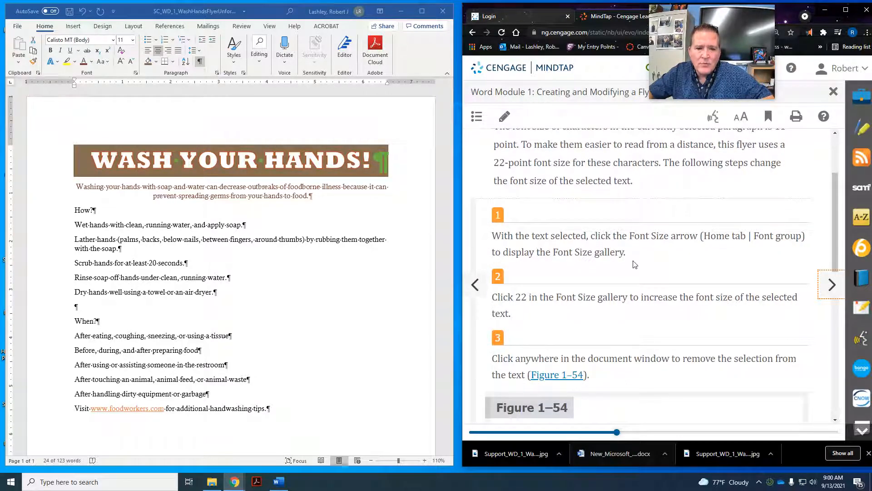
{"action": "scroll", "coordinate": [626, 264], "scroll_direction": "down", "scroll_amount": 1}
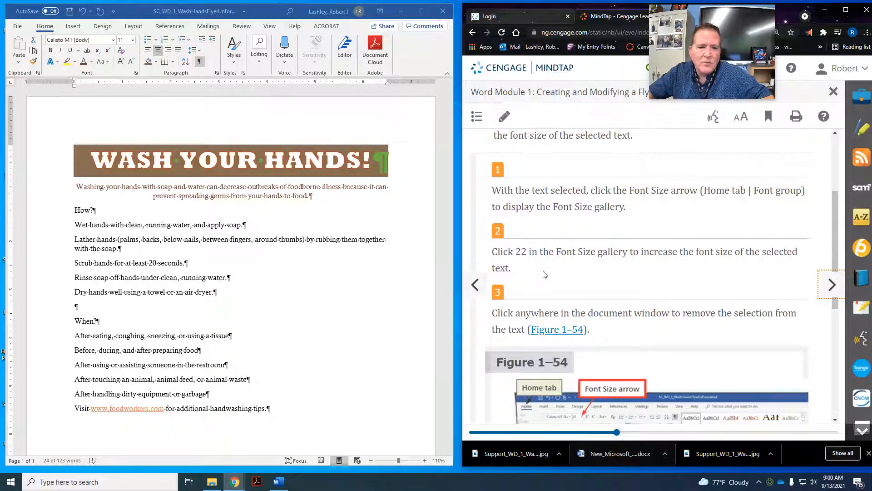
{"action": "scroll", "coordinate": [560, 283], "scroll_direction": "down", "scroll_amount": 1}
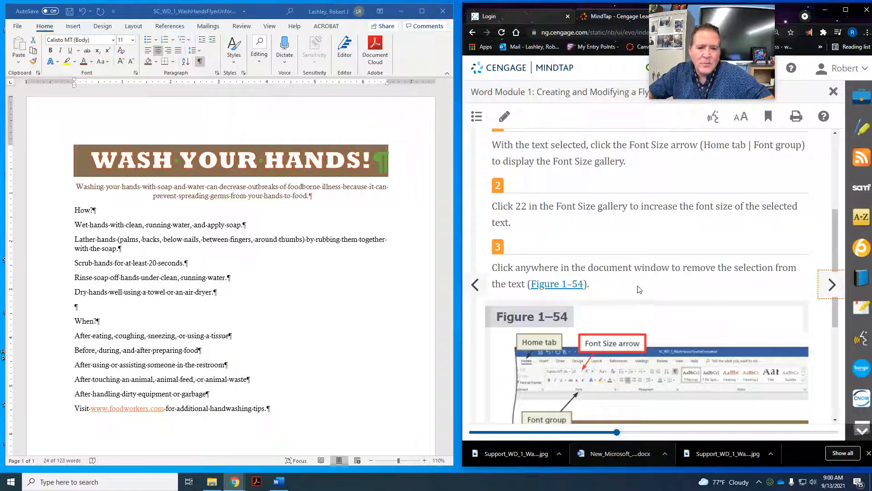
{"action": "left_click", "coordinate": [133, 41]}
{"action": "left_click", "coordinate": [133, 41]}
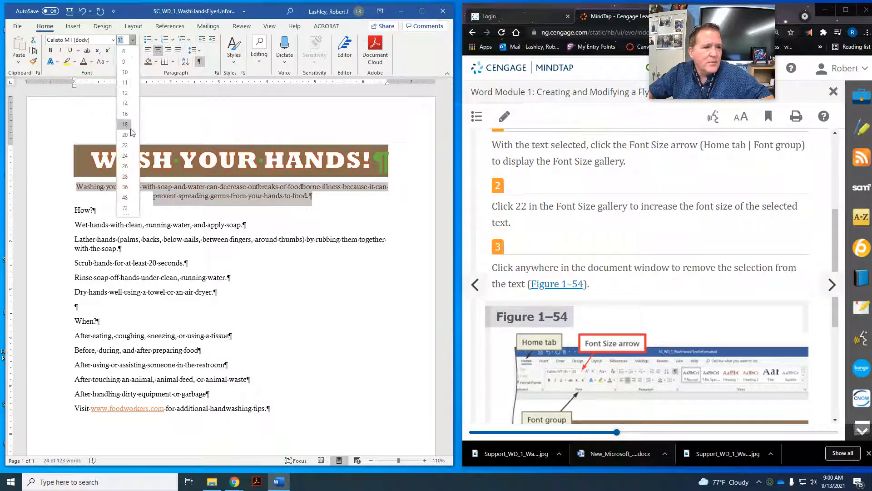
{"action": "left_click", "coordinate": [129, 145]}
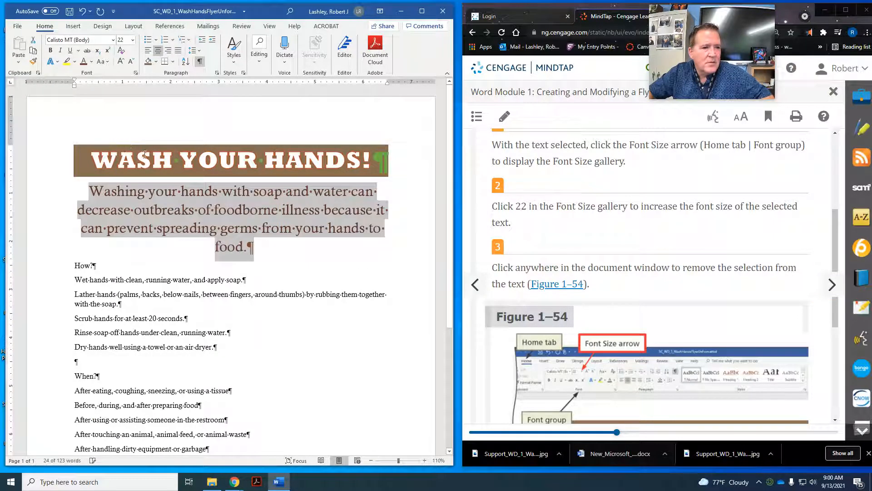
{"action": "left_click", "coordinate": [288, 269]}
Finish the font size lesson, open MindTap section WD 1-6o, and read its instructions for changing the zoom percentage
{"action": "scroll", "coordinate": [631, 272], "scroll_direction": "down", "scroll_amount": 4}
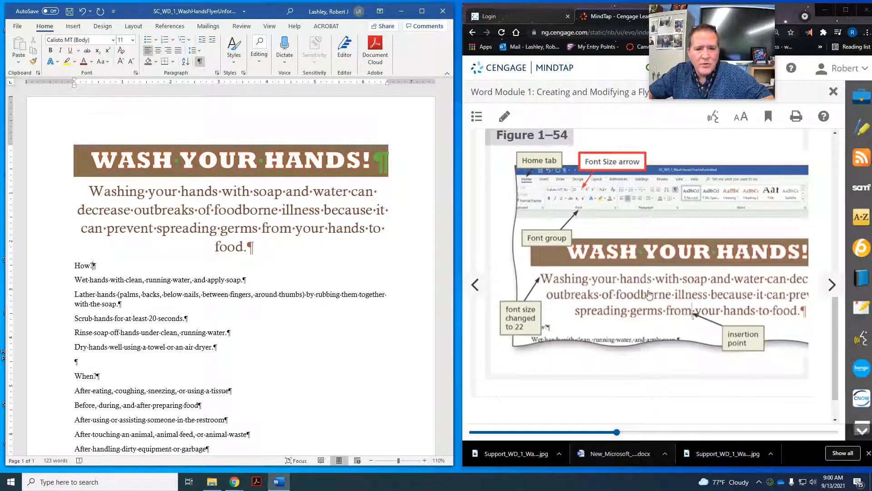
{"action": "scroll", "coordinate": [649, 295], "scroll_direction": "down", "scroll_amount": 1}
{"action": "left_click", "coordinate": [831, 286]}
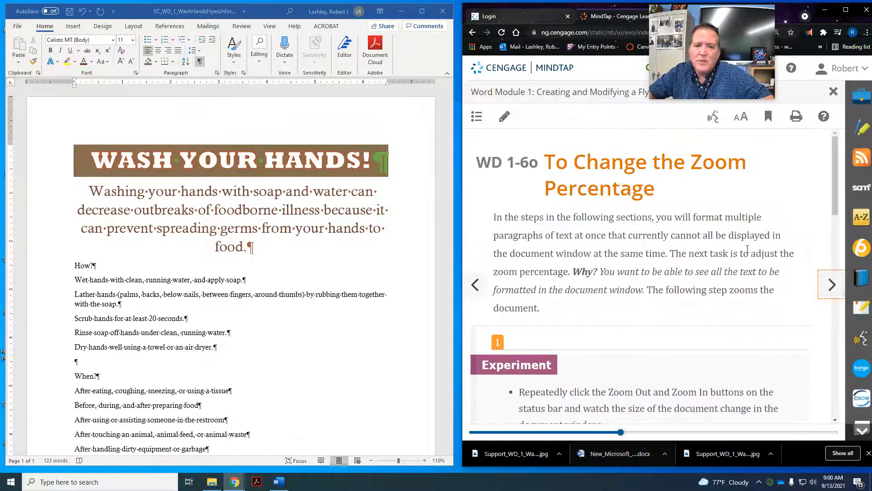
{"action": "scroll", "coordinate": [691, 194], "scroll_direction": "down", "scroll_amount": 2}
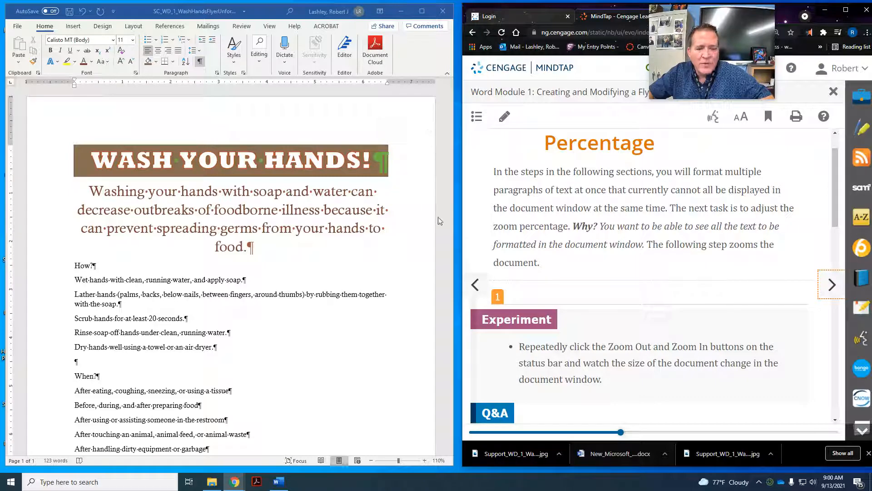
{"action": "scroll", "coordinate": [650, 286], "scroll_direction": "down", "scroll_amount": 5}
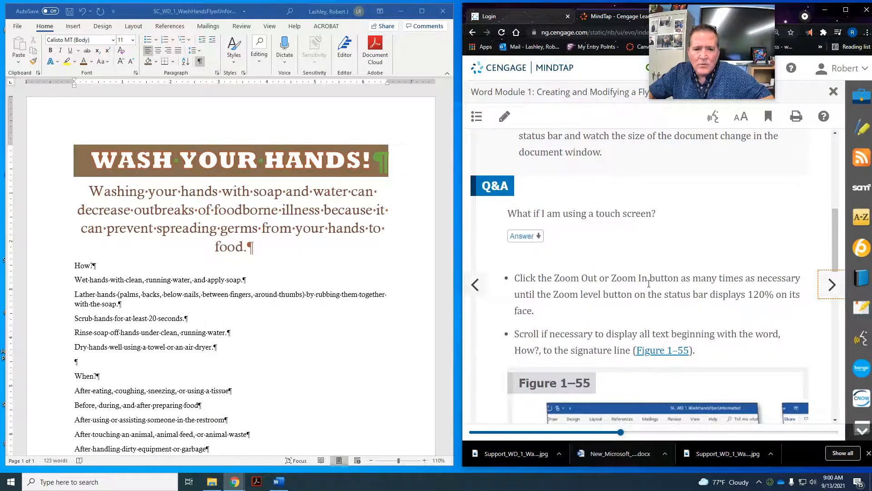
{"action": "scroll", "coordinate": [649, 282], "scroll_direction": "up", "scroll_amount": 8}
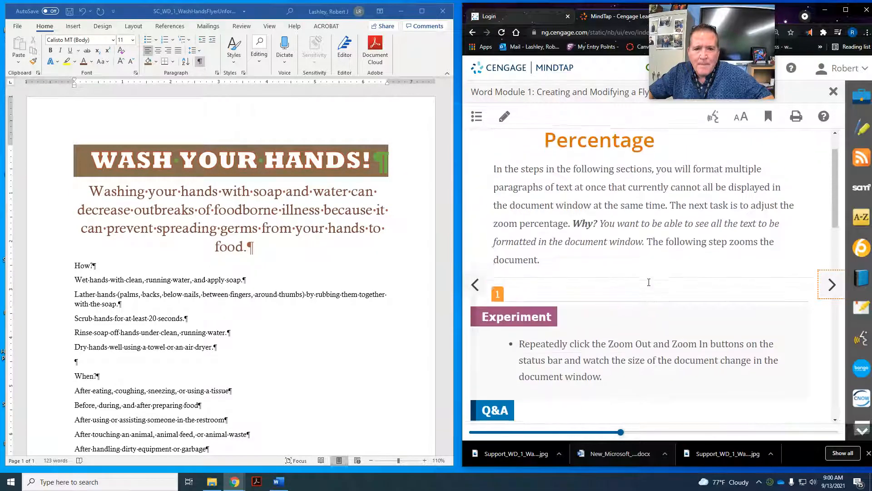
{"action": "scroll", "coordinate": [649, 282], "scroll_direction": "down", "scroll_amount": 4}
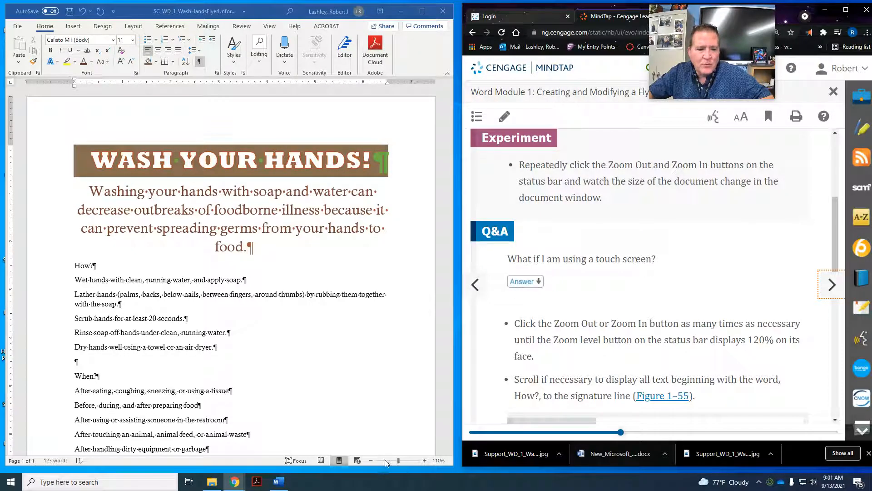
Experiment with the flyer's zoom level by reducing it to 39%, and zoom back in to 100%
{"action": "left_click", "coordinate": [399, 463]}
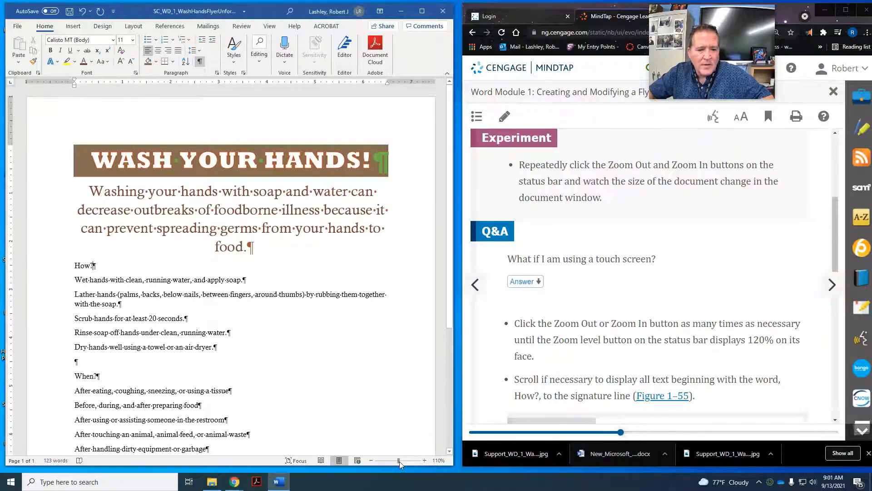
{"action": "left_click", "coordinate": [403, 460]}
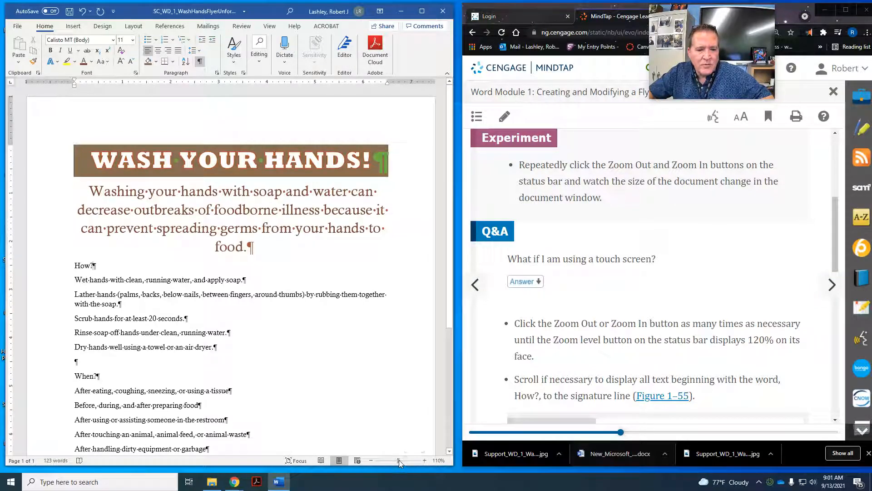
{"action": "left_click_drag", "start_coordinate": [402, 459], "coordinate": [383, 461]}
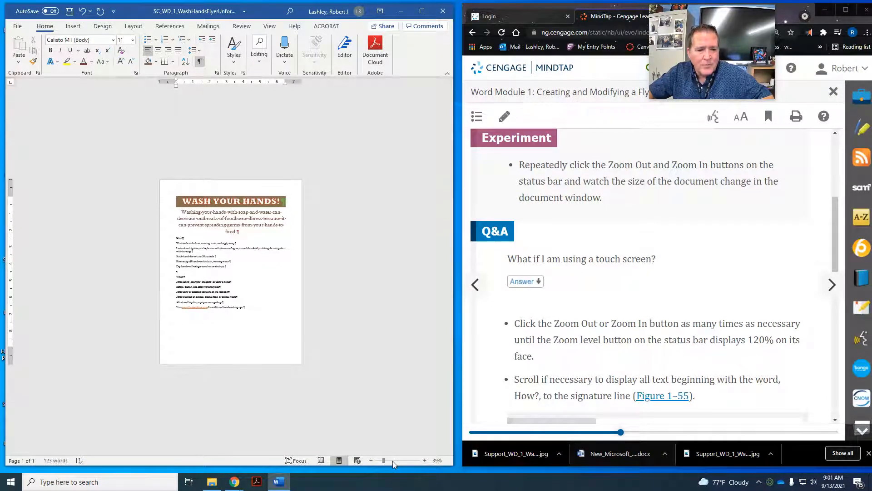
{"action": "left_click", "coordinate": [425, 460]}
{"action": "left_click", "coordinate": [426, 460]}
{"action": "left_click", "coordinate": [427, 459]}
{"action": "left_click", "coordinate": [426, 459]}
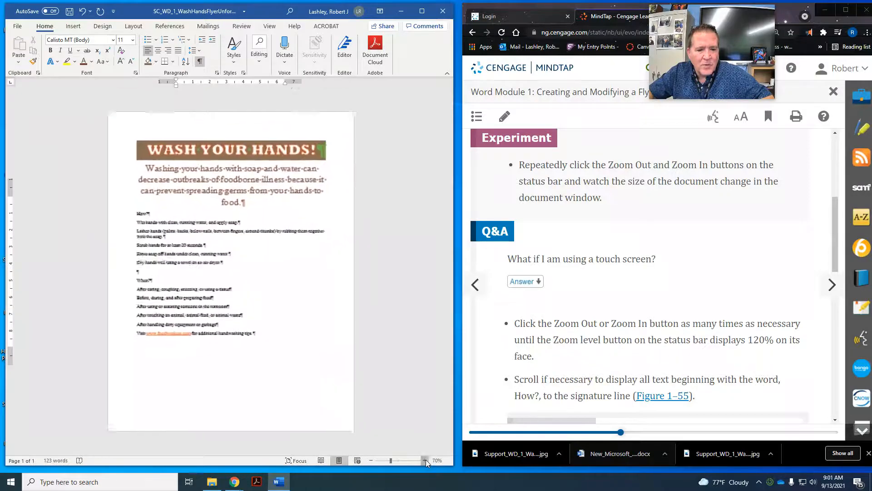
{"action": "left_click", "coordinate": [426, 460]}
{"action": "left_click", "coordinate": [426, 459]}
{"action": "left_click", "coordinate": [426, 459]}
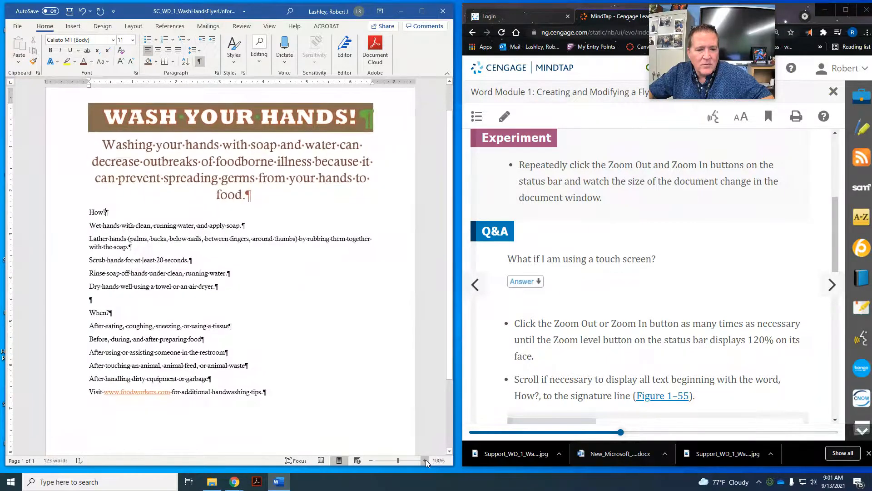
Finish the zoom lesson, open MindTap section WD 1-6p, and read step 1 on selecting multiple lines with Figure 1–56
{"action": "scroll", "coordinate": [718, 249], "scroll_direction": "down", "scroll_amount": 2}
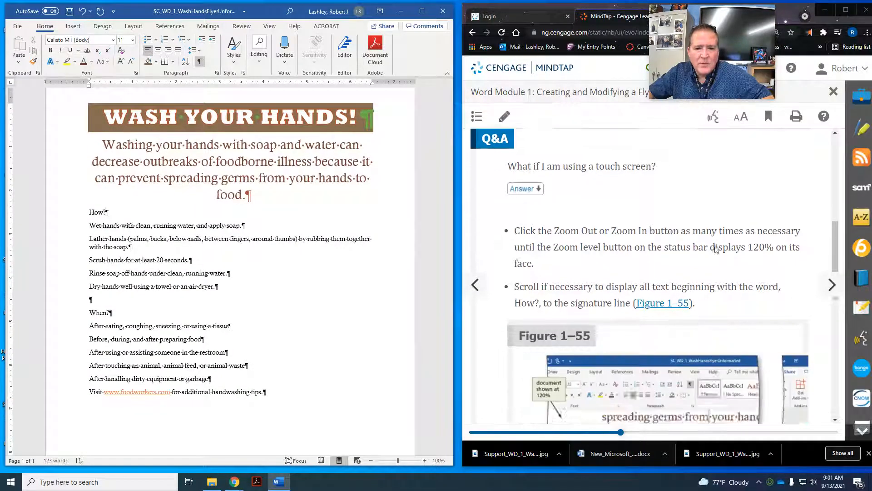
{"action": "scroll", "coordinate": [715, 249], "scroll_direction": "down", "scroll_amount": 8}
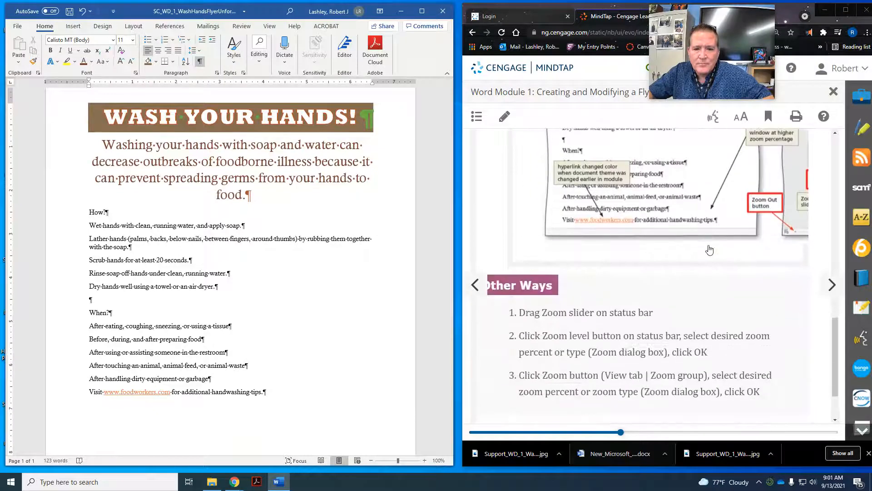
{"action": "left_click", "coordinate": [829, 288]}
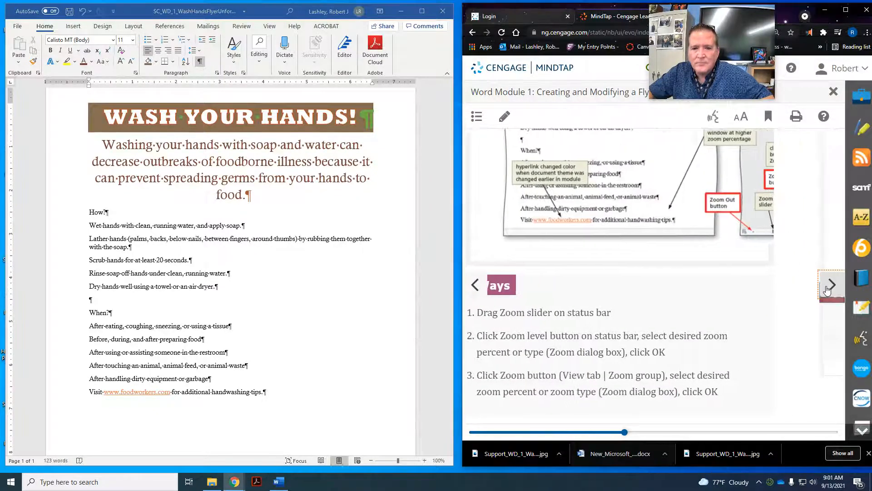
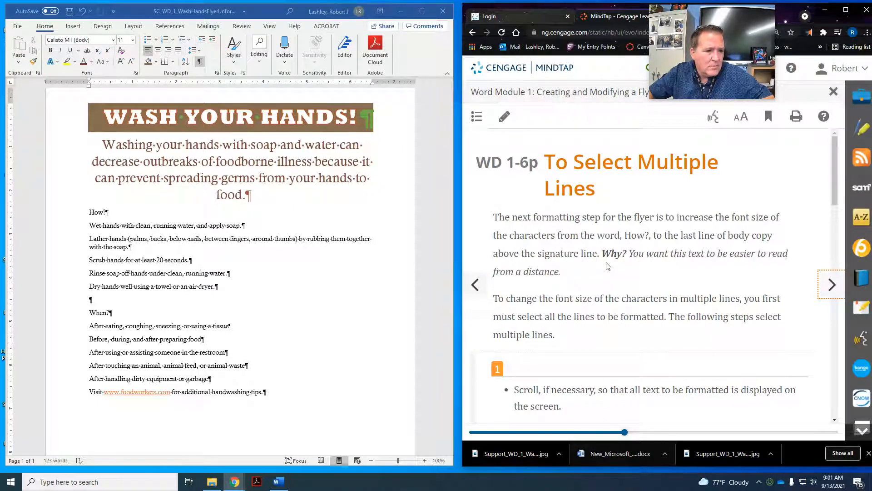
{"action": "scroll", "coordinate": [607, 265], "scroll_direction": "down", "scroll_amount": 1}
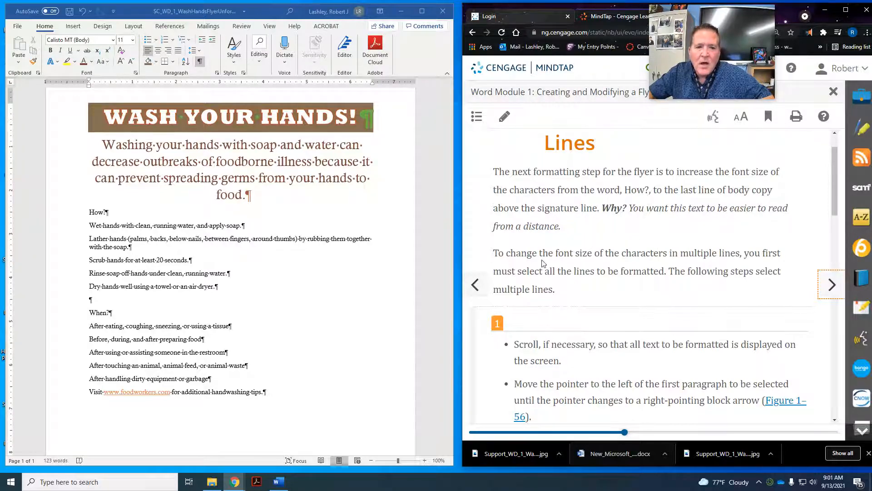
{"action": "scroll", "coordinate": [578, 265], "scroll_direction": "down", "scroll_amount": 1}
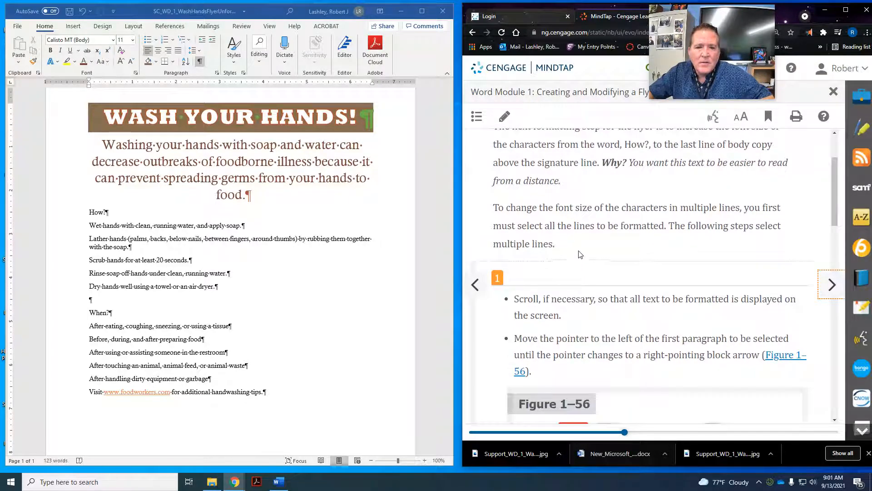
{"action": "scroll", "coordinate": [570, 234], "scroll_direction": "down", "scroll_amount": 3}
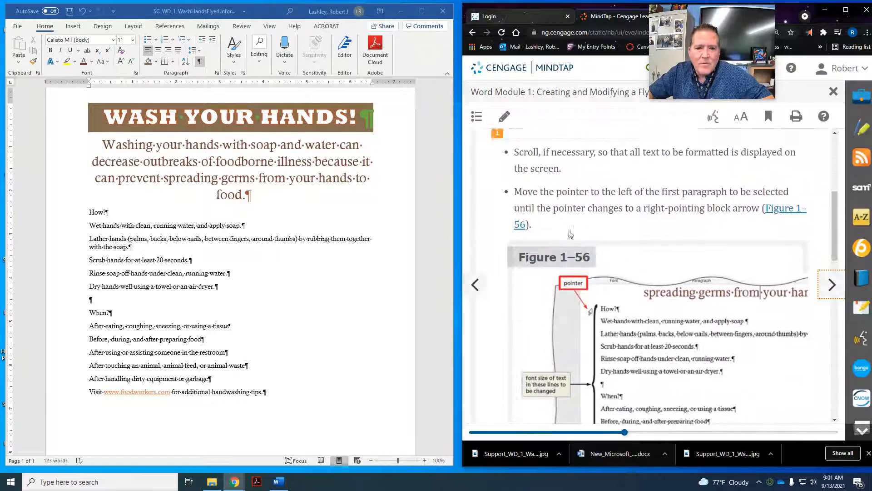
{"action": "scroll", "coordinate": [554, 223], "scroll_direction": "up", "scroll_amount": 1}
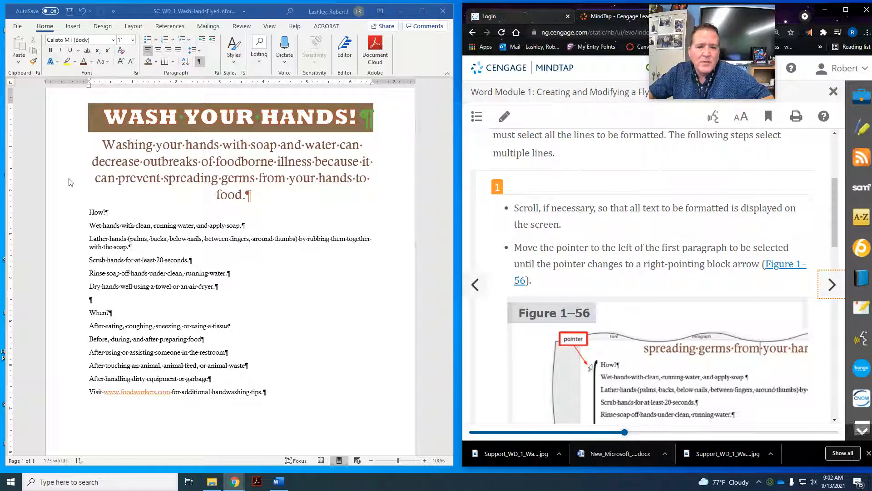
Select the flyer lines from "How?" through "After handling dirty equipment or garbage" and check the selection against the WD 1-6p instructions
{"action": "left_click", "coordinate": [63, 218]}
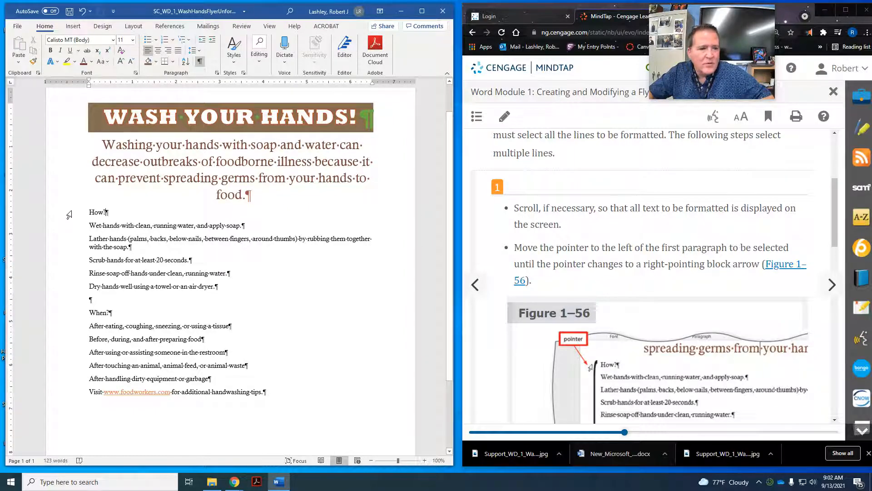
{"action": "left_click_drag", "start_coordinate": [69, 215], "coordinate": [80, 379]}
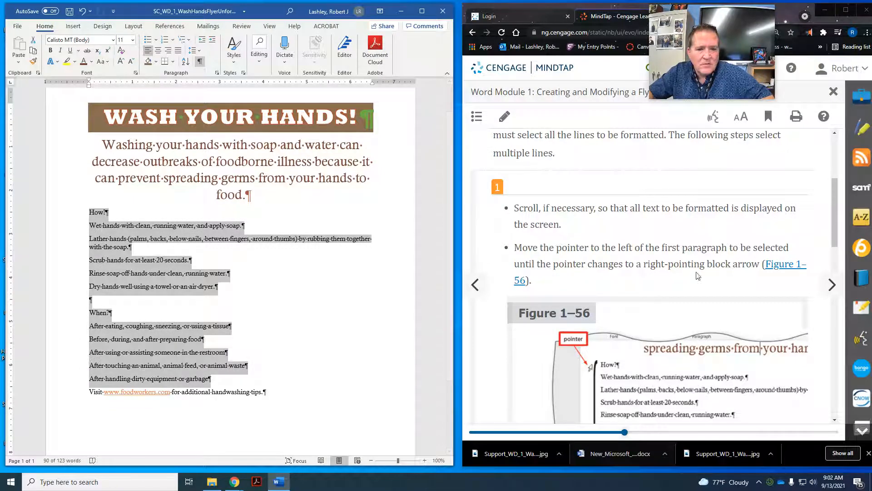
{"action": "scroll", "coordinate": [698, 269], "scroll_direction": "down", "scroll_amount": 2}
{"action": "scroll", "coordinate": [698, 269], "scroll_direction": "down", "scroll_amount": 3}
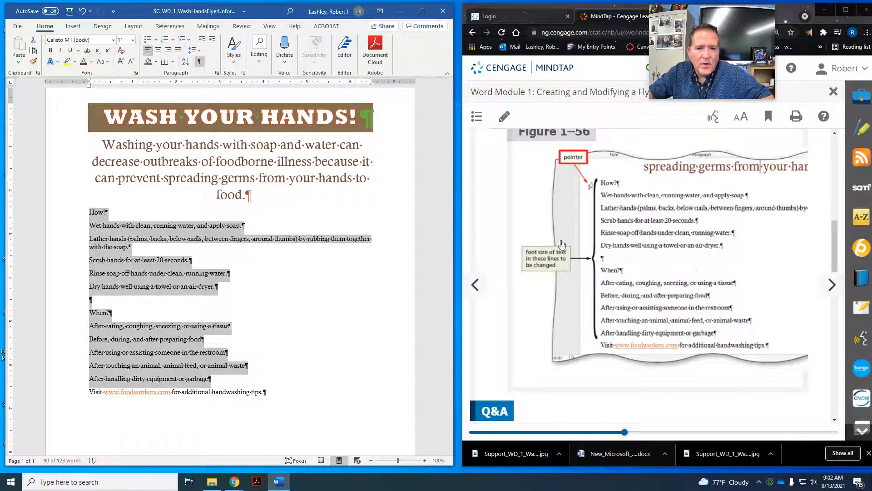
{"action": "left_click", "coordinate": [65, 216]}
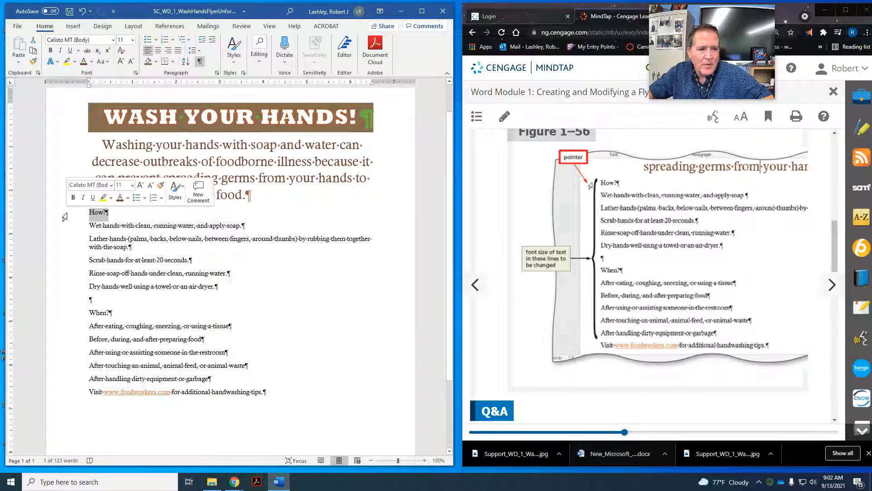
{"action": "left_click_drag", "start_coordinate": [64, 217], "coordinate": [73, 381]}
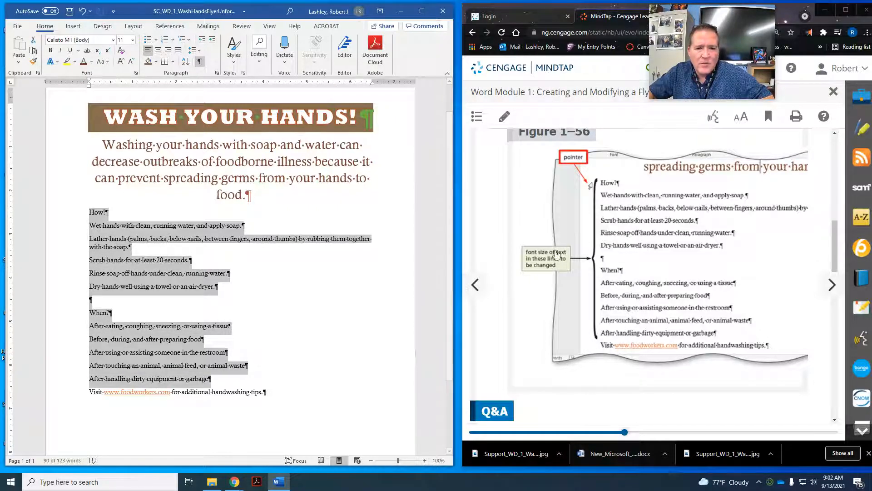
{"action": "scroll", "coordinate": [607, 236], "scroll_direction": "down", "scroll_amount": 3}
{"action": "scroll", "coordinate": [685, 245], "scroll_direction": "down", "scroll_amount": 5}
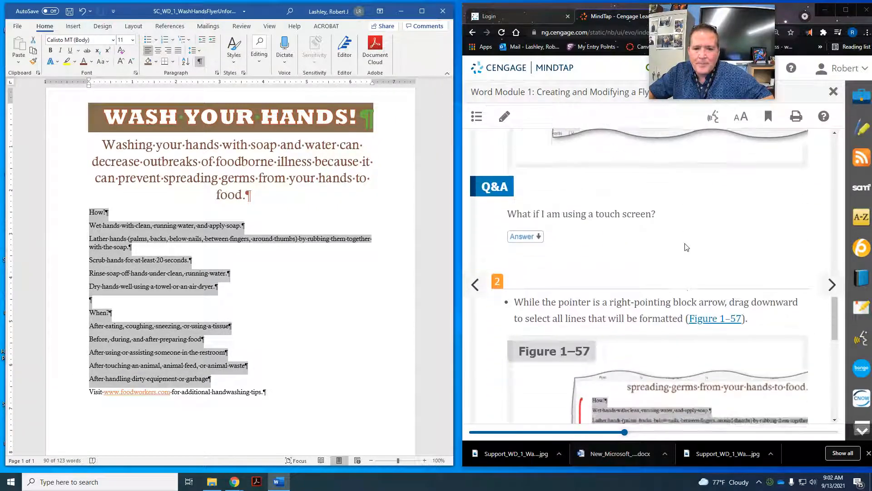
Finish the line selection lesson, open MindTap section WD 1-6q, and read its steps on changing the font size of selected text
{"action": "scroll", "coordinate": [687, 248], "scroll_direction": "down", "scroll_amount": 1}
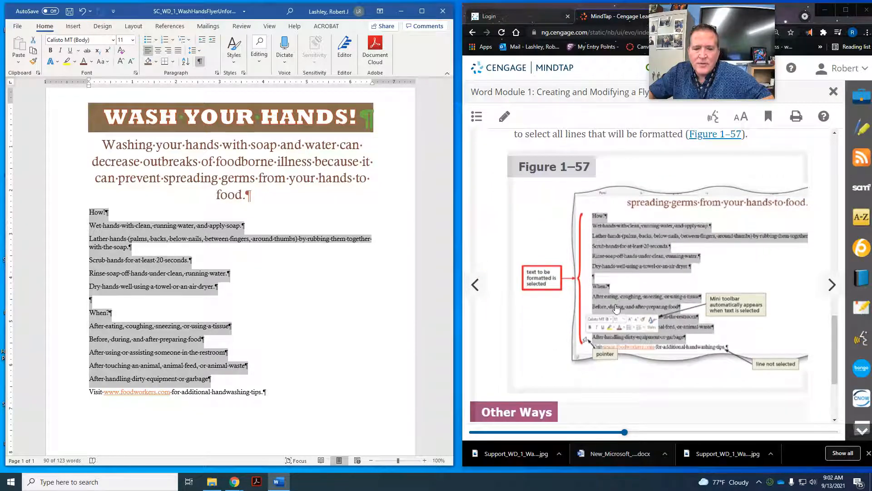
{"action": "scroll", "coordinate": [758, 307], "scroll_direction": "down", "scroll_amount": 1}
{"action": "left_click", "coordinate": [830, 285]}
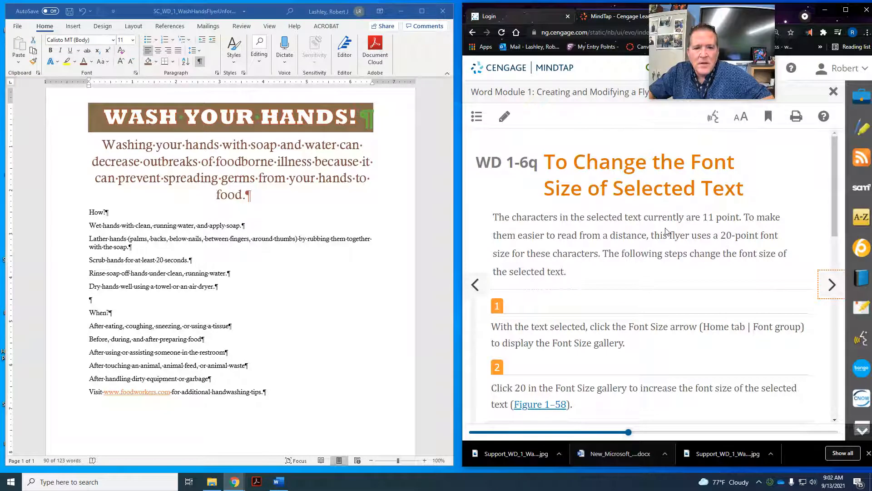
{"action": "scroll", "coordinate": [664, 232], "scroll_direction": "down", "scroll_amount": 2}
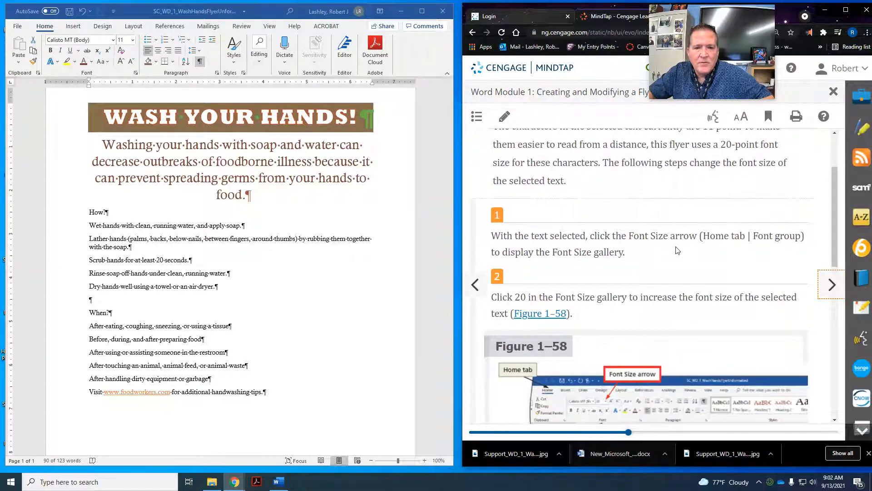
{"action": "scroll", "coordinate": [677, 248], "scroll_direction": "down", "scroll_amount": 1}
{"action": "scroll", "coordinate": [676, 247], "scroll_direction": "down", "scroll_amount": 1}
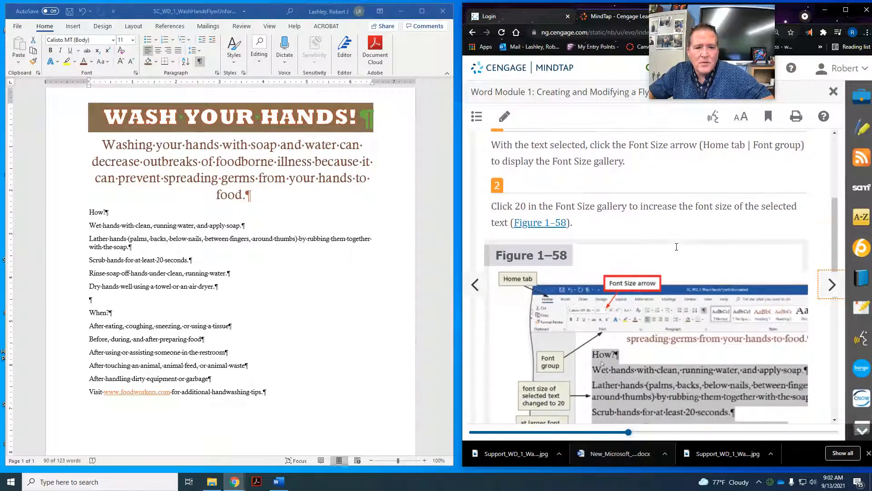
Set the font size of the selected "How?" through "After handling dirty equipment or garbage" lines to 20, and remove the selection
{"action": "left_click", "coordinate": [69, 257]}
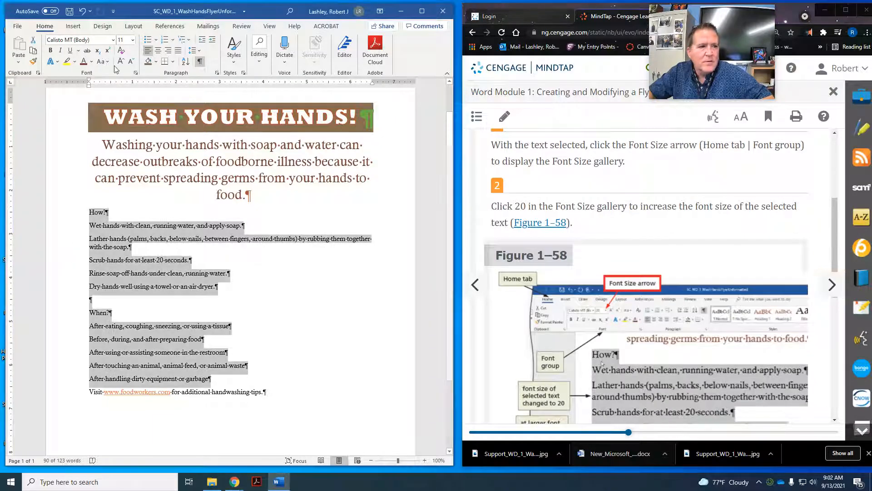
{"action": "left_click", "coordinate": [133, 40]}
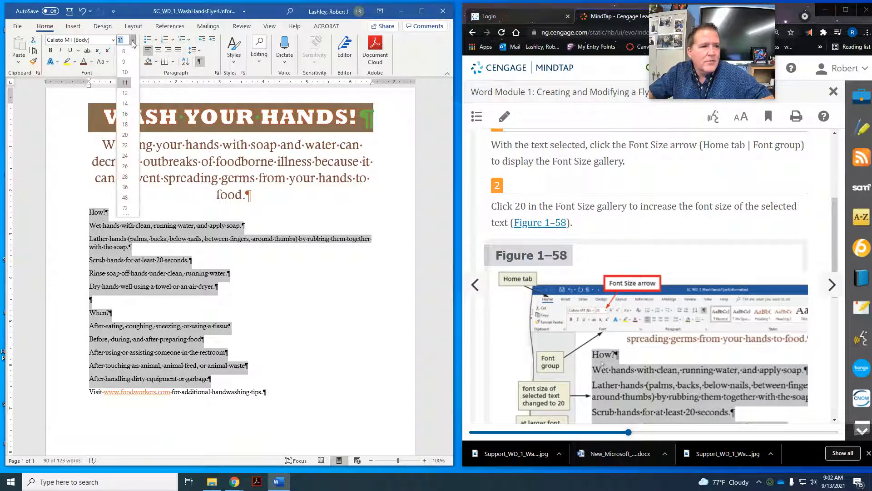
{"action": "left_click", "coordinate": [127, 135]}
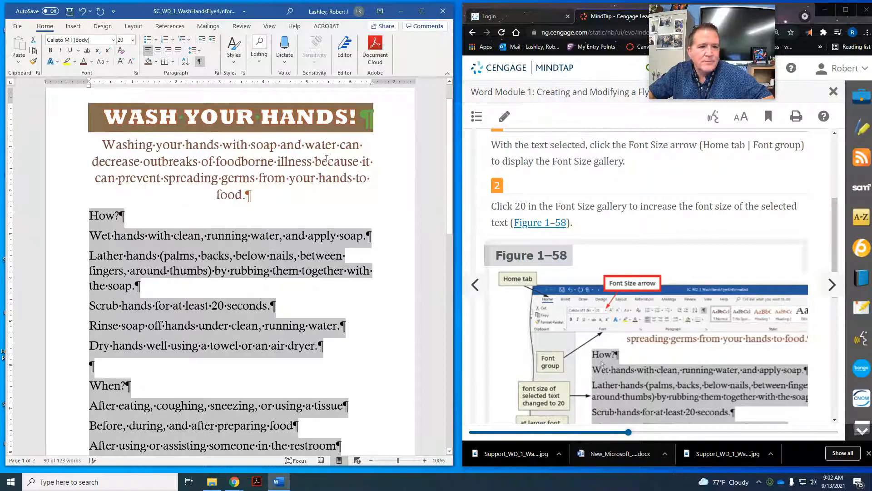
{"action": "scroll", "coordinate": [724, 197], "scroll_direction": "down", "scroll_amount": 1}
{"action": "scroll", "coordinate": [725, 197], "scroll_direction": "down", "scroll_amount": 5}
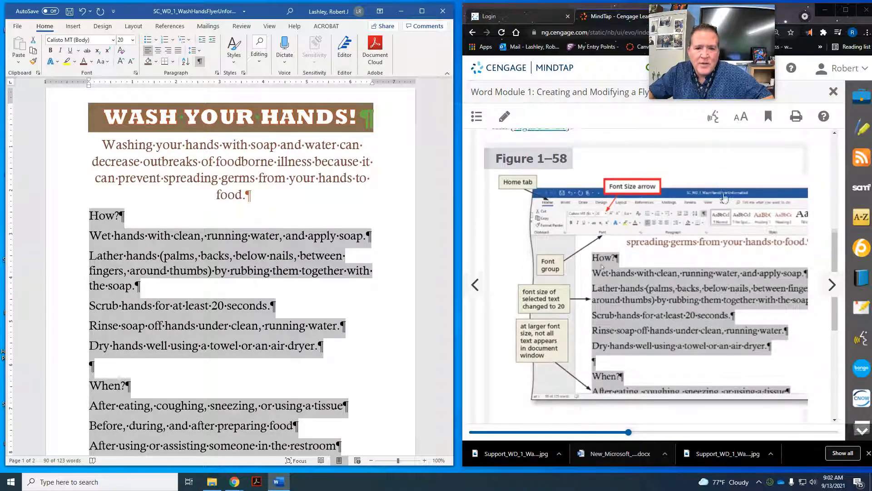
{"action": "scroll", "coordinate": [726, 197], "scroll_direction": "down", "scroll_amount": 1}
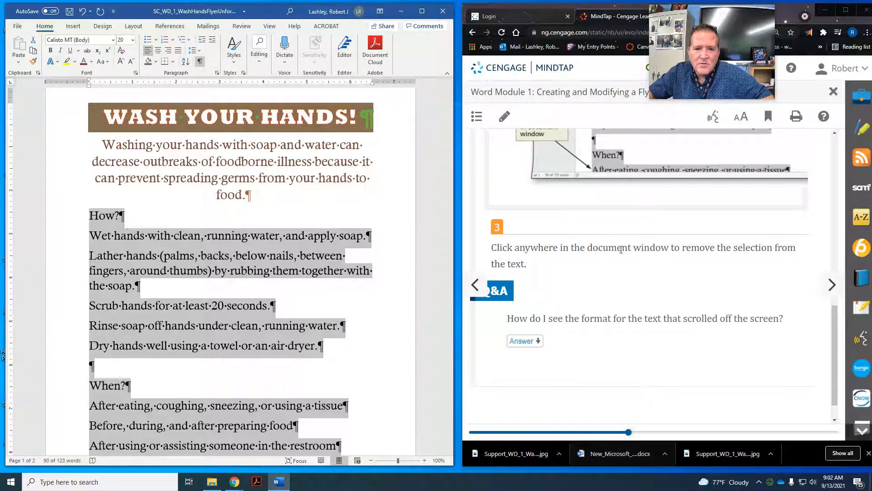
{"action": "left_click", "coordinate": [274, 239]}
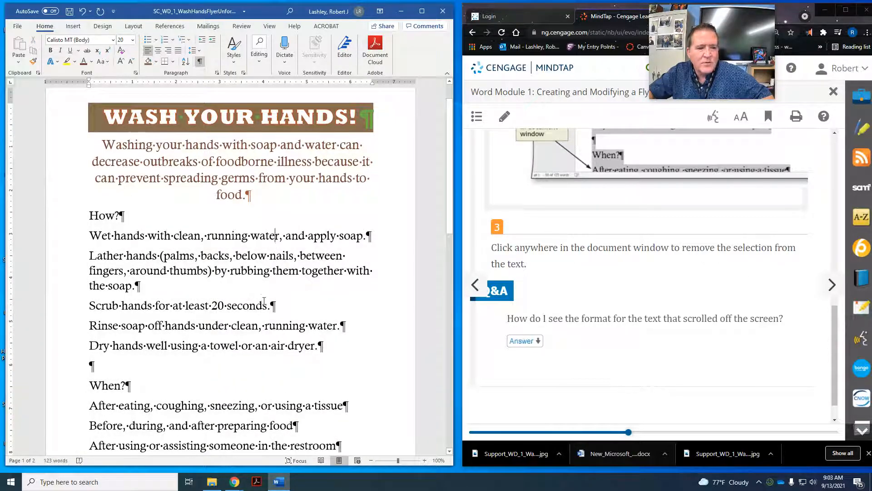
Open MindTap section WD 1-6r and read step 1 on selecting the paragraphs to number, with Figure 1–59
{"action": "scroll", "coordinate": [816, 272], "scroll_direction": "down", "scroll_amount": 1}
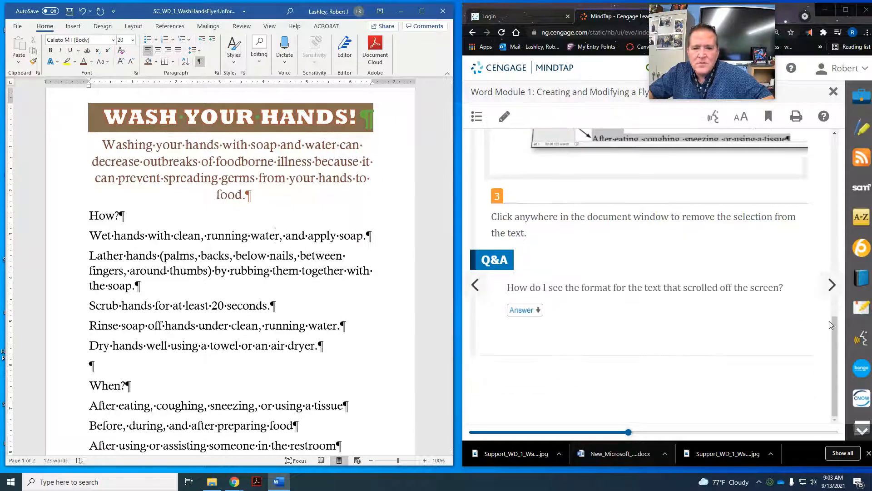
{"action": "left_click", "coordinate": [834, 294]}
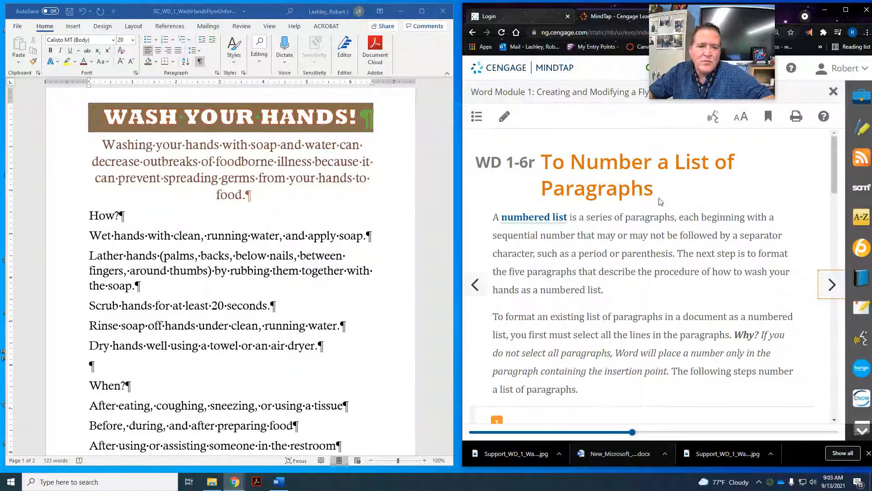
{"action": "scroll", "coordinate": [660, 201], "scroll_direction": "down", "scroll_amount": 5}
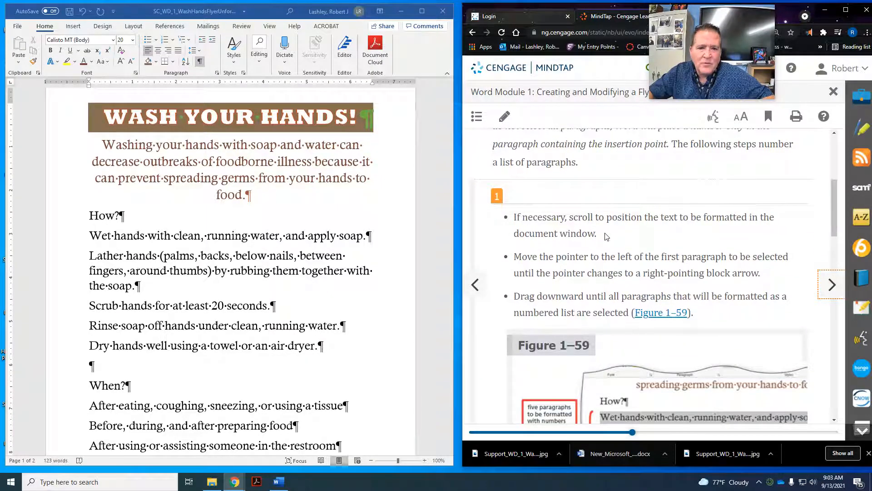
{"action": "scroll", "coordinate": [667, 228], "scroll_direction": "down", "scroll_amount": 1}
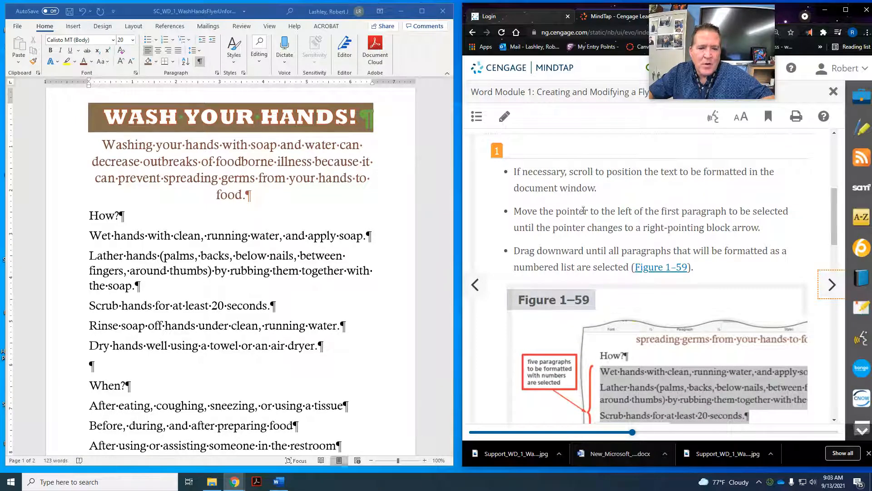
{"action": "scroll", "coordinate": [580, 222], "scroll_direction": "down", "scroll_amount": 1}
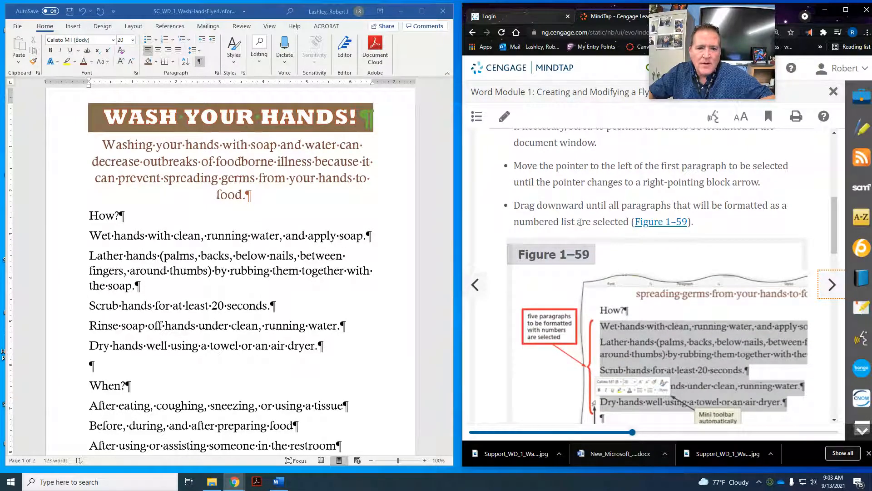
{"action": "scroll", "coordinate": [723, 227], "scroll_direction": "down", "scroll_amount": 1}
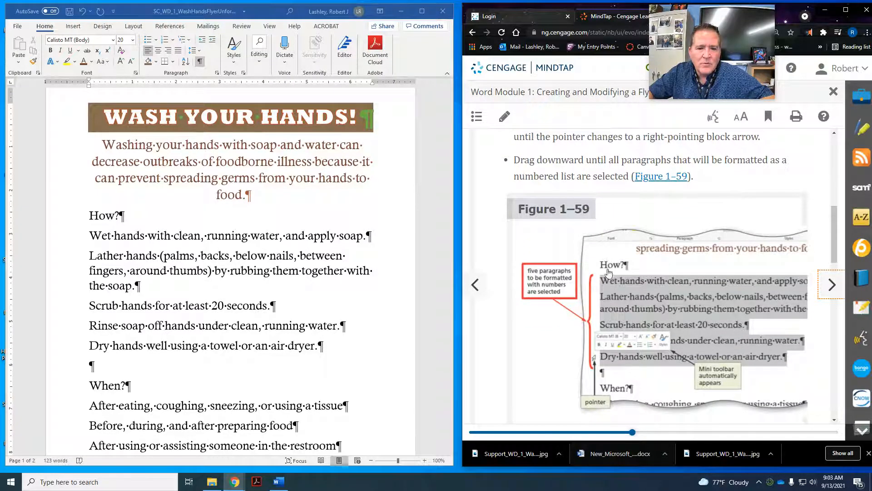
Select the five flyer paragraphs from "Wet hands with clean, running water" through "Dry hands well using a towel or an air dryer"
{"action": "left_click", "coordinate": [53, 241]}
{"action": "left_click_drag", "start_coordinate": [53, 241], "coordinate": [59, 346]}
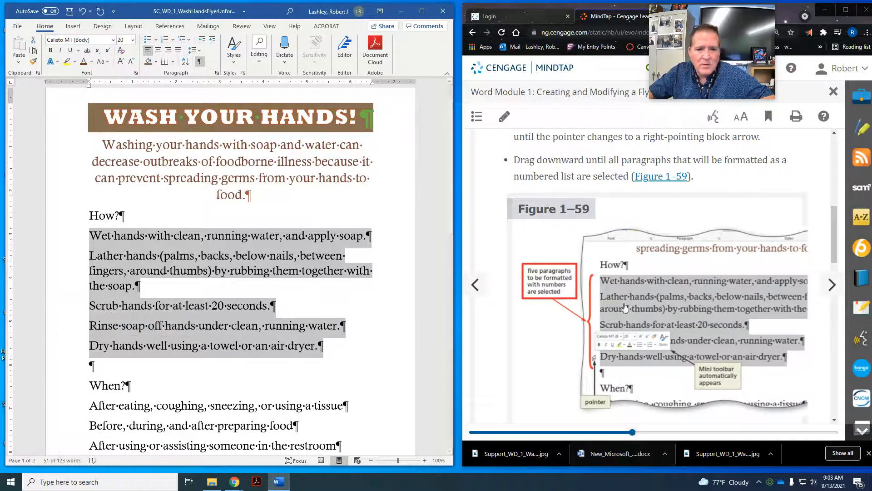
{"action": "scroll", "coordinate": [647, 294], "scroll_direction": "down", "scroll_amount": 1}
{"action": "scroll", "coordinate": [645, 293], "scroll_direction": "down", "scroll_amount": 3}
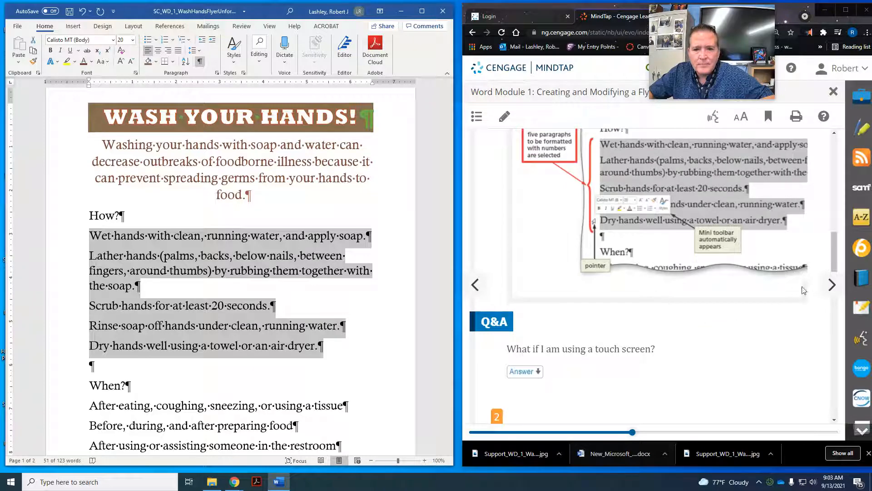
Locate step 2 of MindTap section WD 1-6r and read its numbering instructions with Figure 1–60
{"action": "left_click", "coordinate": [832, 285]}
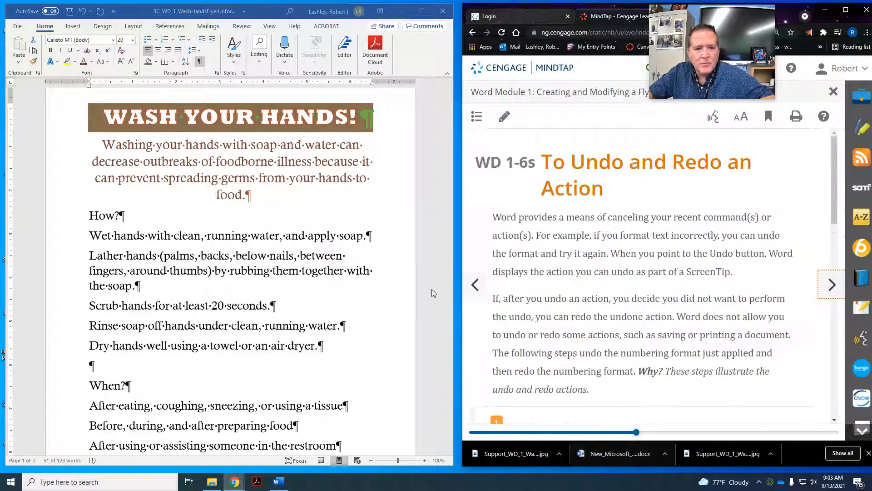
{"action": "left_click", "coordinate": [476, 287]}
{"action": "scroll", "coordinate": [616, 312], "scroll_direction": "down", "scroll_amount": 5}
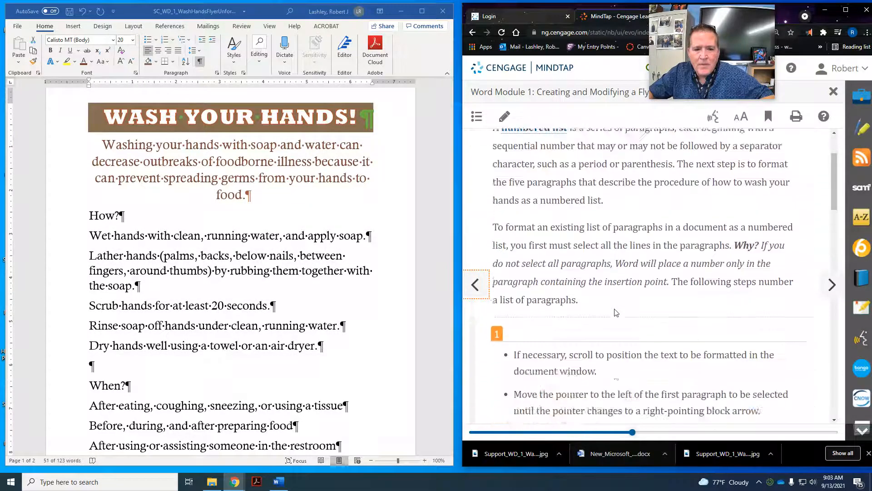
{"action": "scroll", "coordinate": [615, 310], "scroll_direction": "up", "scroll_amount": 5}
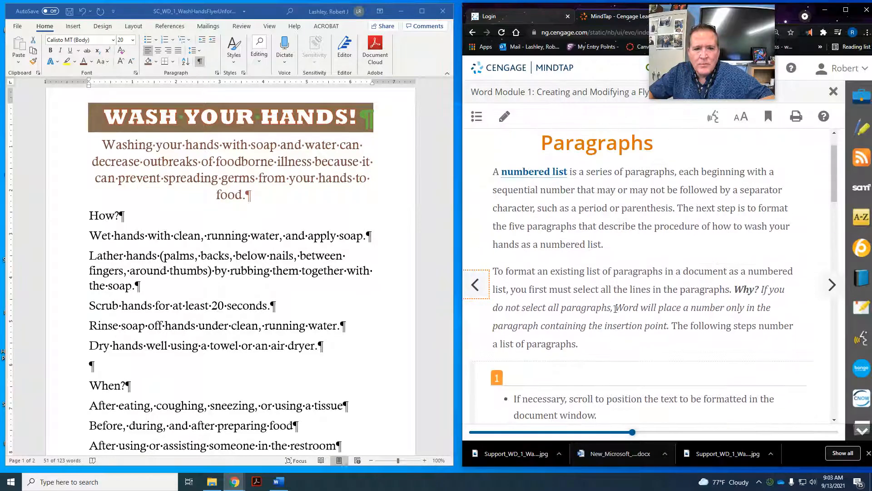
{"action": "scroll", "coordinate": [615, 310], "scroll_direction": "down", "scroll_amount": 6}
{"action": "scroll", "coordinate": [615, 312], "scroll_direction": "down", "scroll_amount": 7}
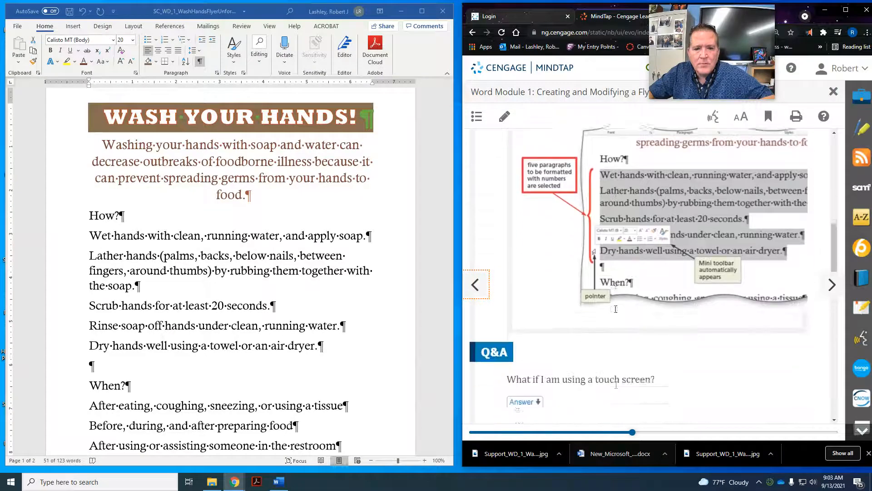
{"action": "scroll", "coordinate": [616, 310], "scroll_direction": "down", "scroll_amount": 3}
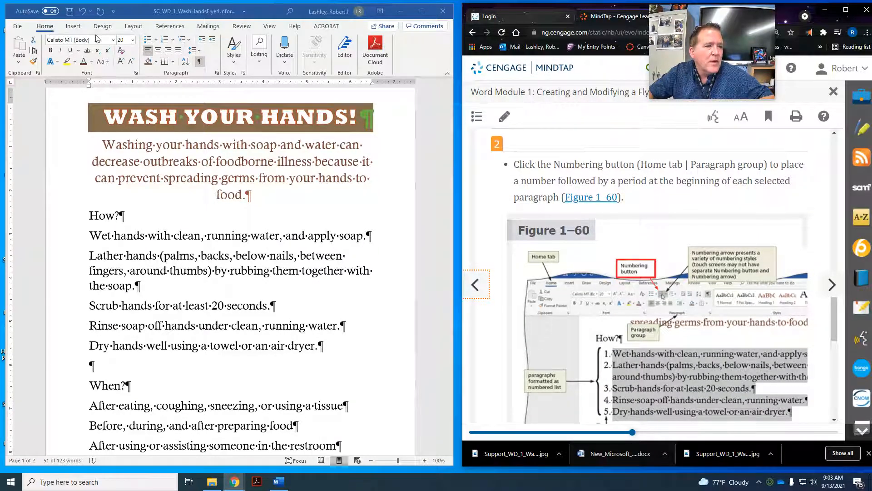
Format the five selected hand-washing paragraphs under "How?" as a numbered list, and skim the rest of the numbering lesson
{"action": "left_click", "coordinate": [168, 42]}
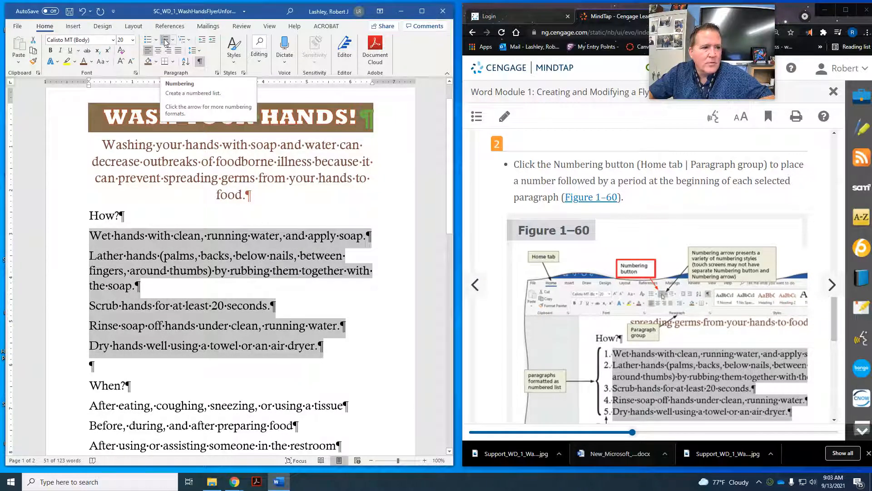
{"action": "left_click", "coordinate": [166, 43]}
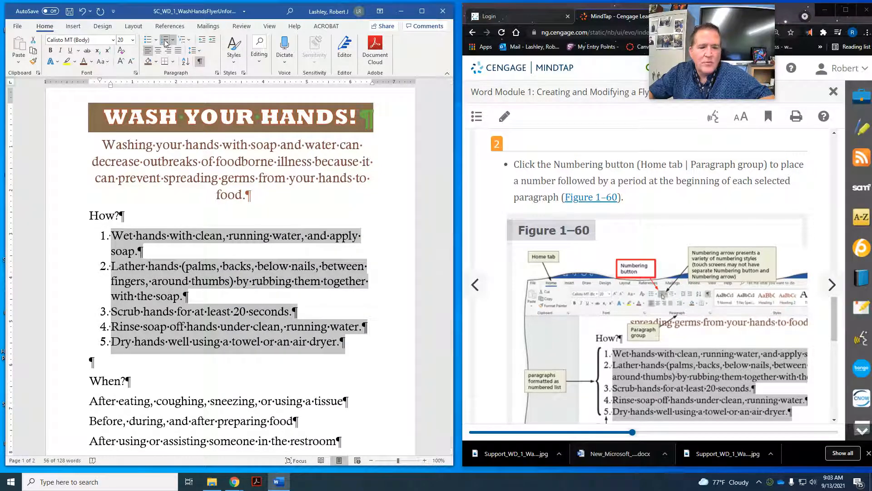
{"action": "scroll", "coordinate": [652, 224], "scroll_direction": "down", "scroll_amount": 6}
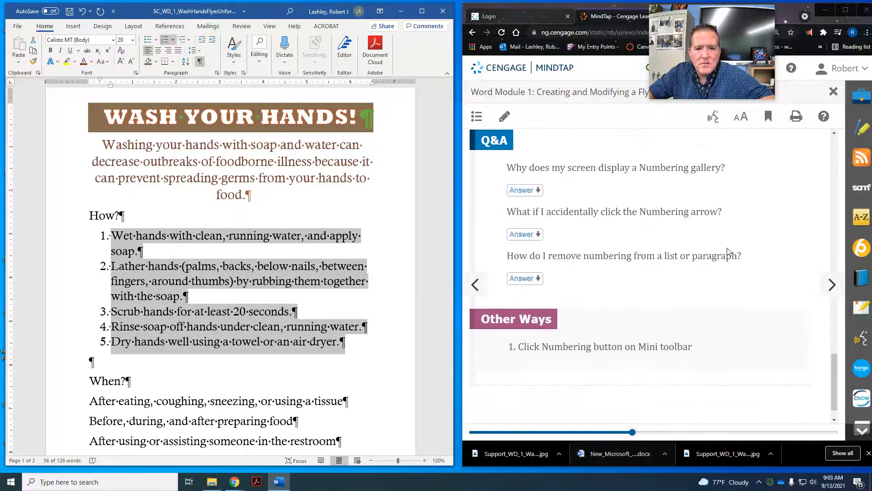
Open MindTap section WD 1-6s on undoing and redoing an action, and read step 1 with Figure 1–61
{"action": "left_click", "coordinate": [832, 286]}
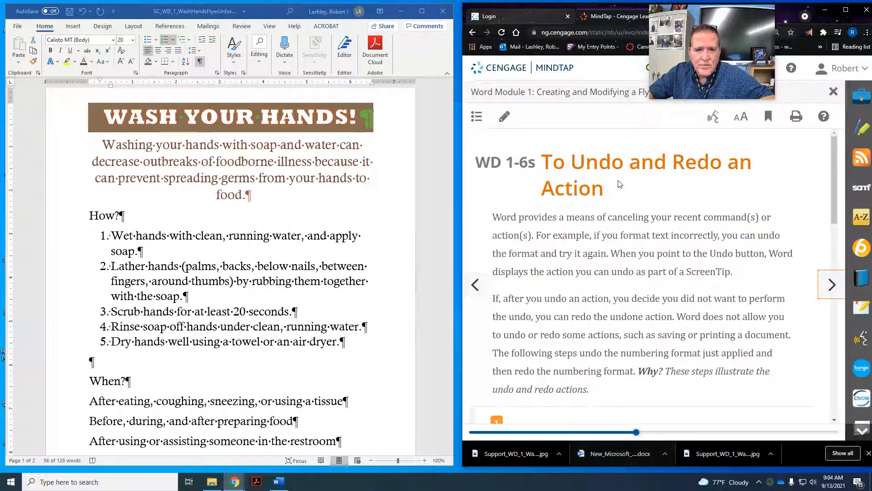
{"action": "scroll", "coordinate": [618, 183], "scroll_direction": "down", "scroll_amount": 1}
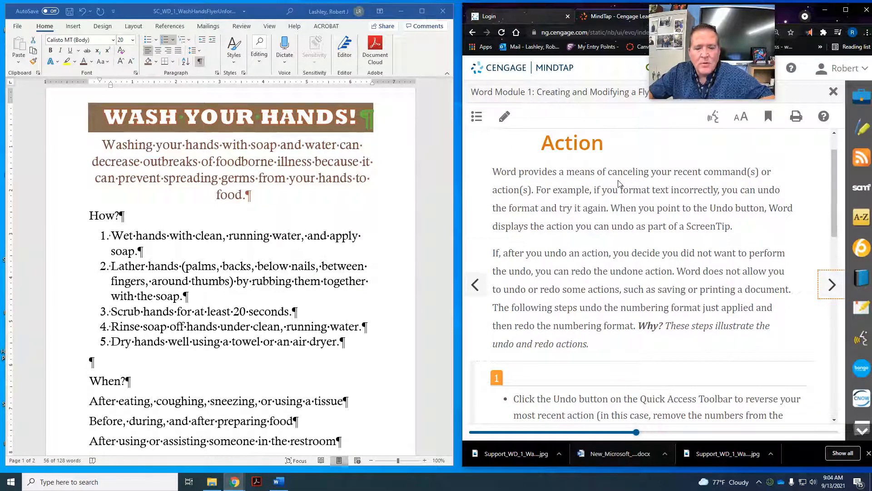
{"action": "scroll", "coordinate": [618, 184], "scroll_direction": "down", "scroll_amount": 2}
{"action": "scroll", "coordinate": [618, 182], "scroll_direction": "down", "scroll_amount": 3}
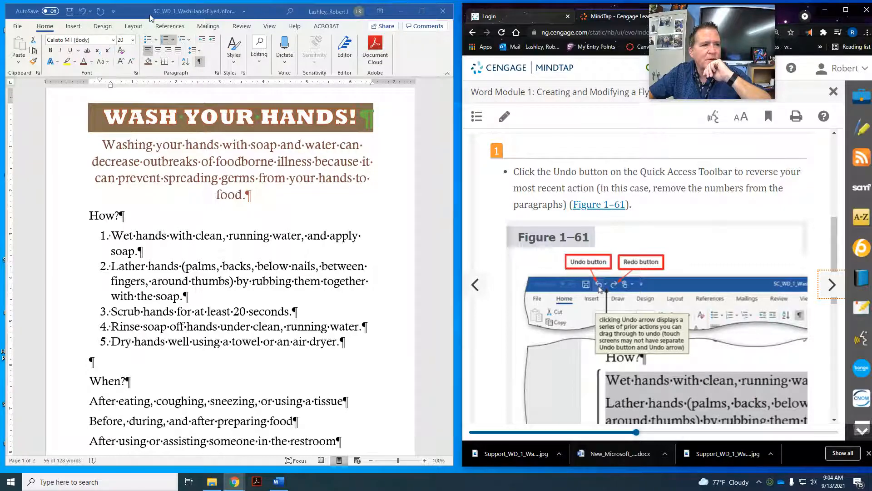
Undo the numbering of the five paragraphs under "How?" as step 1 of WD 1-6s instructs
{"action": "left_click", "coordinate": [84, 14]}
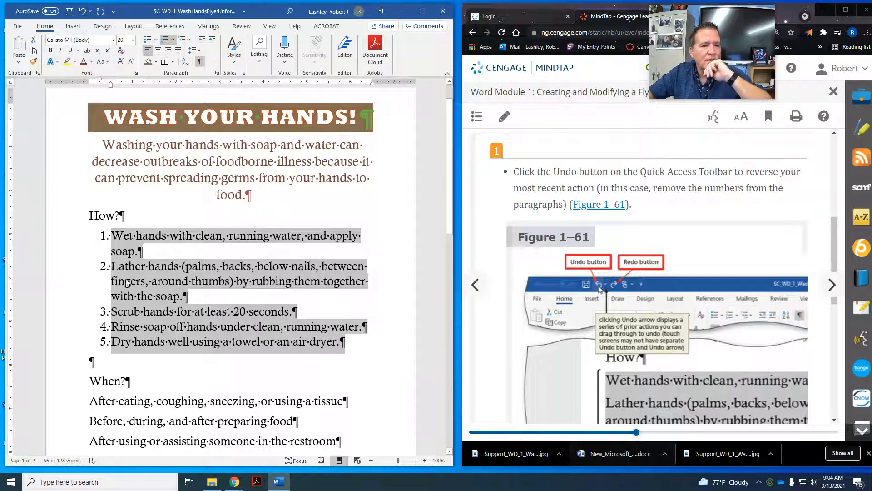
{"action": "scroll", "coordinate": [579, 321], "scroll_direction": "down", "scroll_amount": 2}
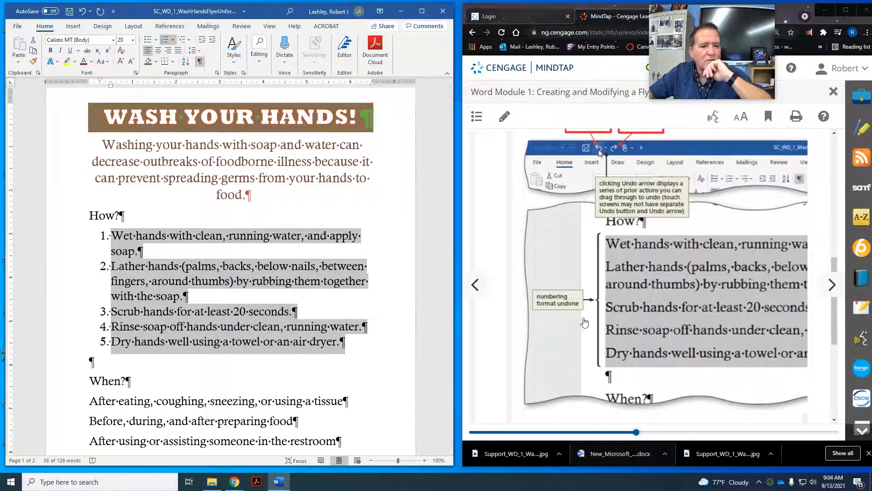
{"action": "scroll", "coordinate": [589, 322], "scroll_direction": "up", "scroll_amount": 2}
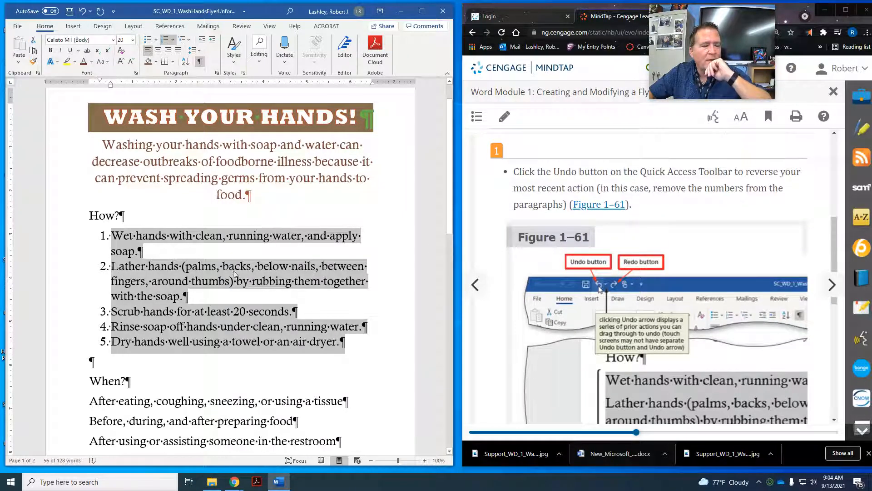
{"action": "left_click", "coordinate": [83, 14]}
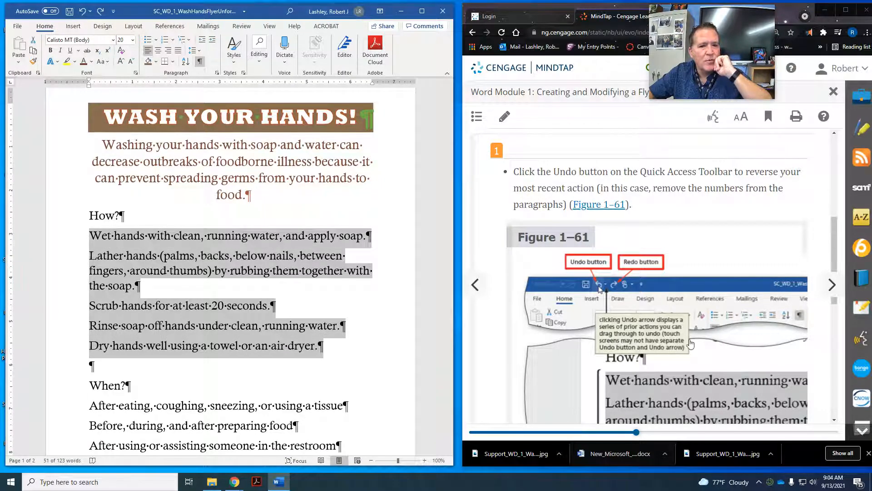
Compare the flyer with Figure 1–61 and read step 2 of WD 1-6s on redoing the numbering
{"action": "scroll", "coordinate": [690, 342], "scroll_direction": "down", "scroll_amount": 1}
{"action": "scroll", "coordinate": [690, 342], "scroll_direction": "down", "scroll_amount": 3}
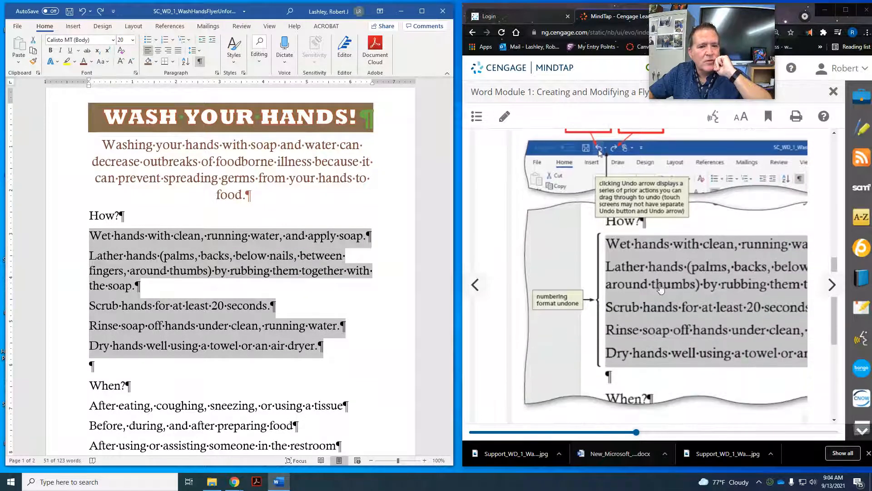
{"action": "scroll", "coordinate": [642, 362], "scroll_direction": "down", "scroll_amount": 5}
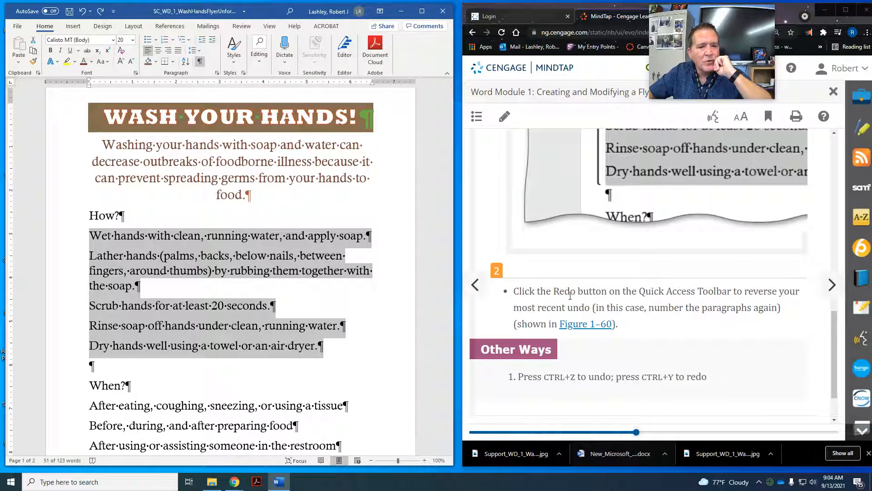
Redo the numbering of the five hand-washing paragraphs under "How?" as step 2 of WD 1-6s instructs
{"action": "left_click", "coordinate": [100, 12]}
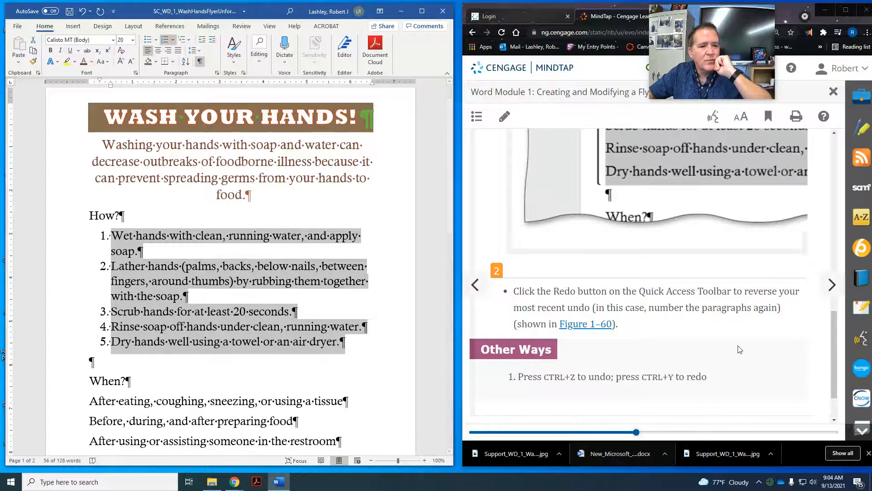
{"action": "scroll", "coordinate": [740, 347], "scroll_direction": "down", "scroll_amount": 1}
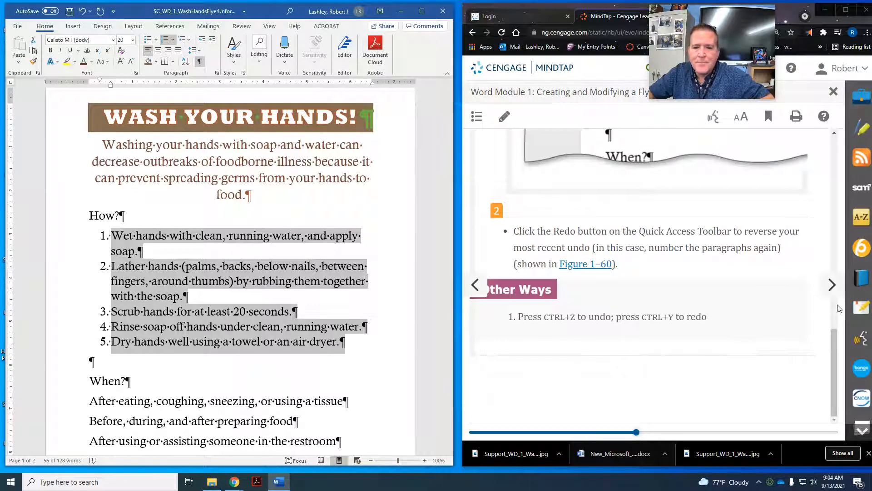
Open MindTap section WD 1-6t on bulleting a list of paragraphs, and read step 1 with Figure 1–62
{"action": "left_click", "coordinate": [823, 282]}
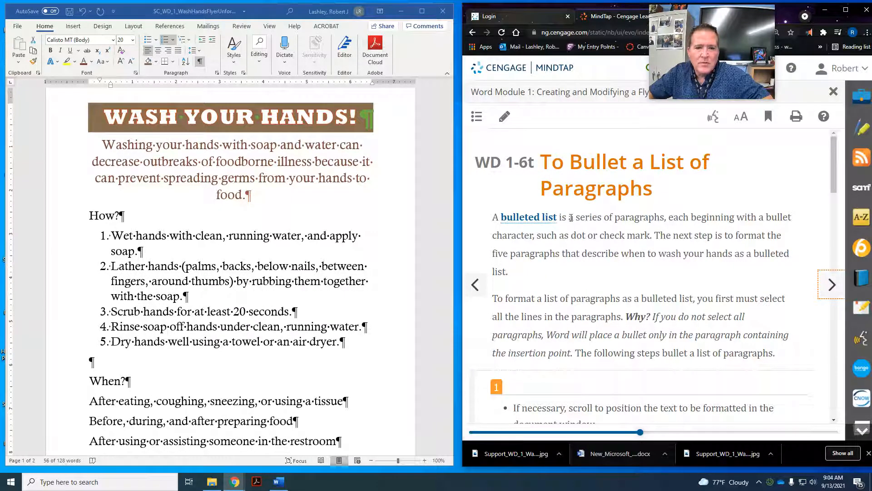
{"action": "scroll", "coordinate": [598, 222], "scroll_direction": "down", "scroll_amount": 4}
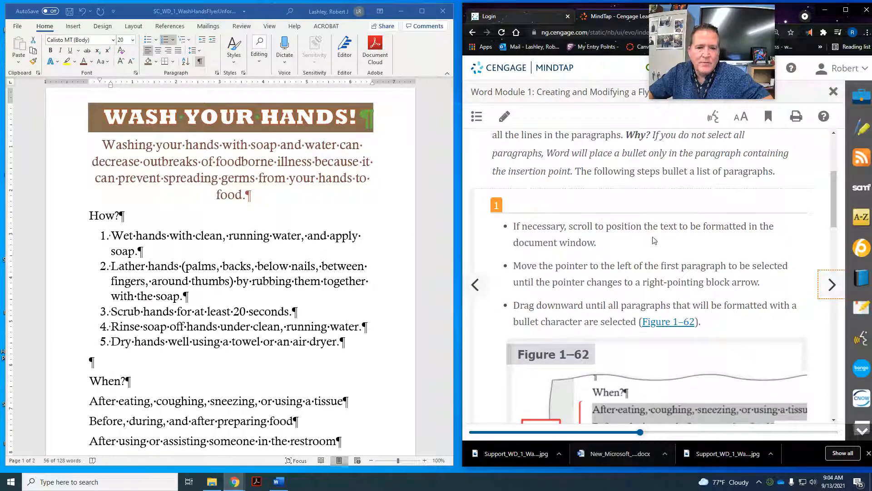
{"action": "scroll", "coordinate": [654, 241], "scroll_direction": "down", "scroll_amount": 1}
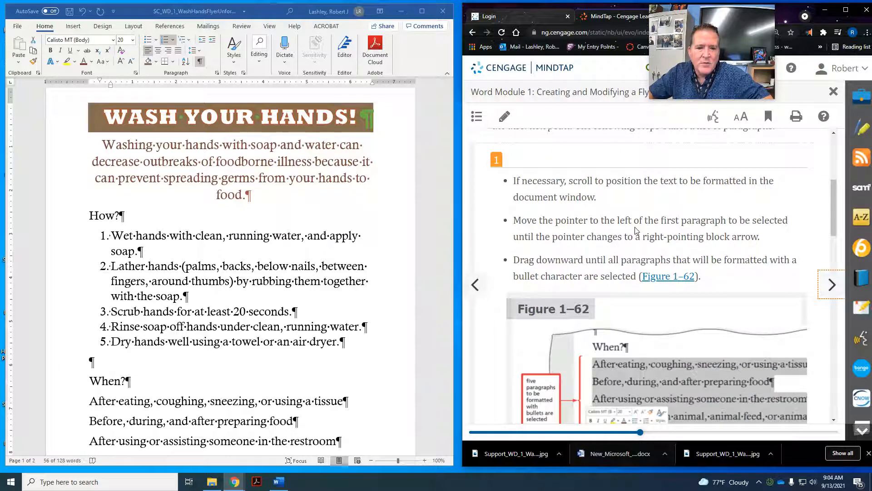
{"action": "scroll", "coordinate": [637, 230], "scroll_direction": "down", "scroll_amount": 1}
{"action": "scroll", "coordinate": [241, 313], "scroll_direction": "down", "scroll_amount": 1}
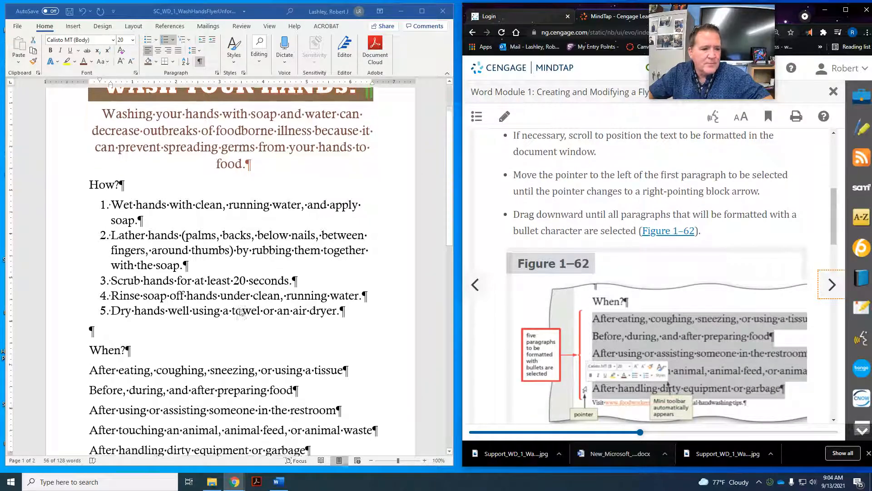
Format the five paragraphs under "When?" as a bulleted list, following steps 1 and 2 of WD 1-6t
{"action": "scroll", "coordinate": [241, 313], "scroll_direction": "down", "scroll_amount": 3}
{"action": "left_click", "coordinate": [90, 293]}
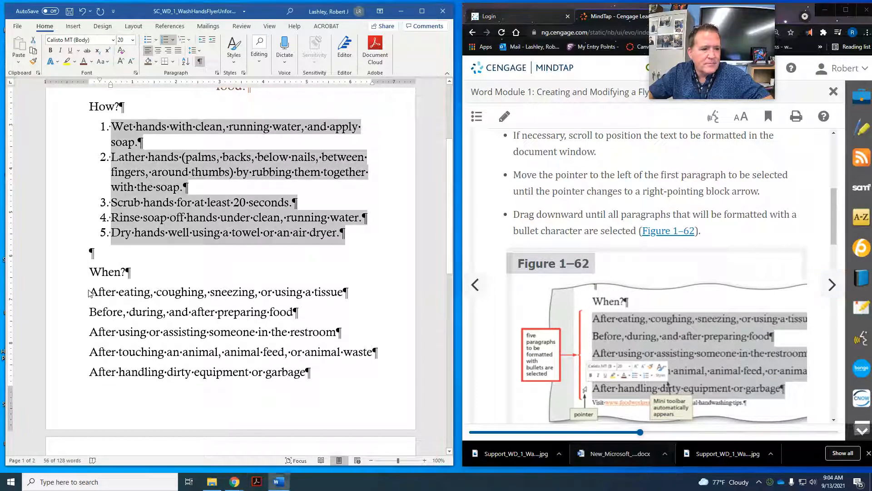
{"action": "left_click_drag", "start_coordinate": [60, 292], "coordinate": [64, 371]}
{"action": "scroll", "coordinate": [64, 371], "scroll_direction": "down", "scroll_amount": 3}
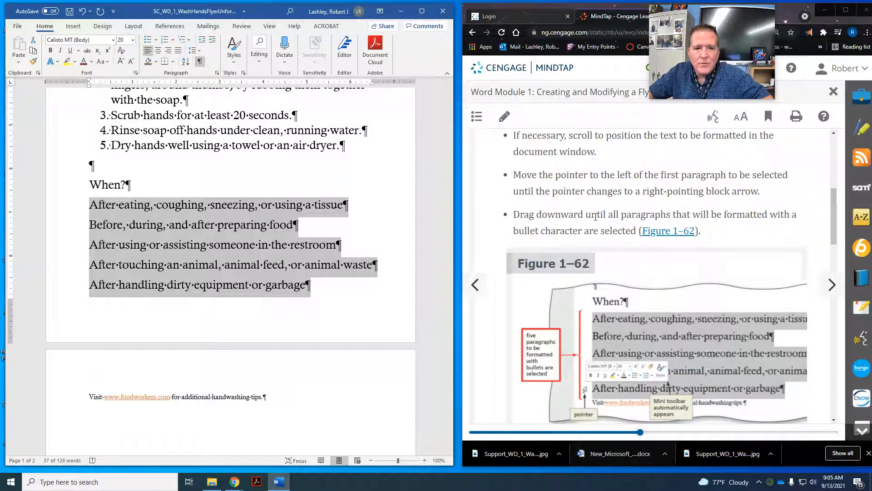
{"action": "scroll", "coordinate": [628, 230], "scroll_direction": "down", "scroll_amount": 8}
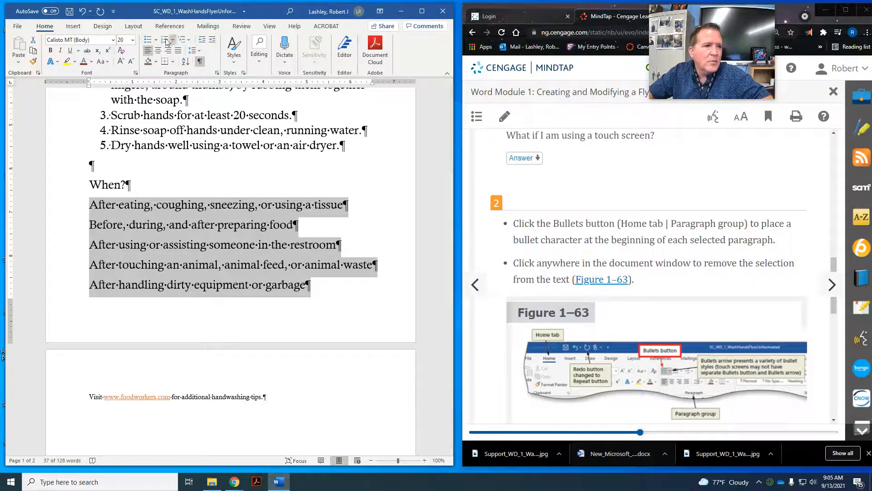
{"action": "left_click", "coordinate": [198, 11]}
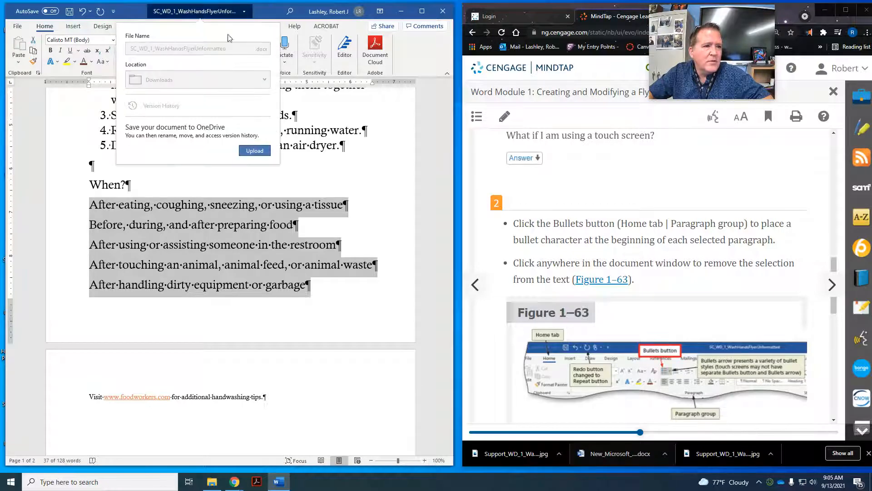
{"action": "left_click", "coordinate": [275, 18]}
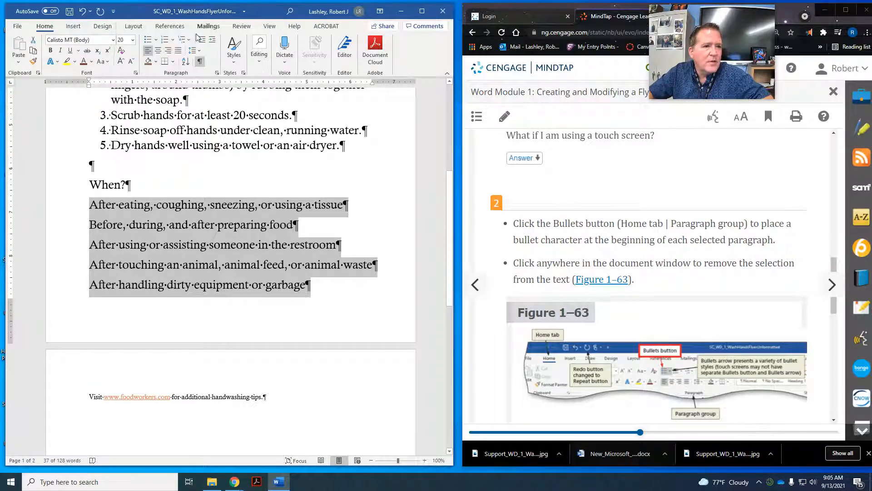
{"action": "left_click", "coordinate": [150, 42]}
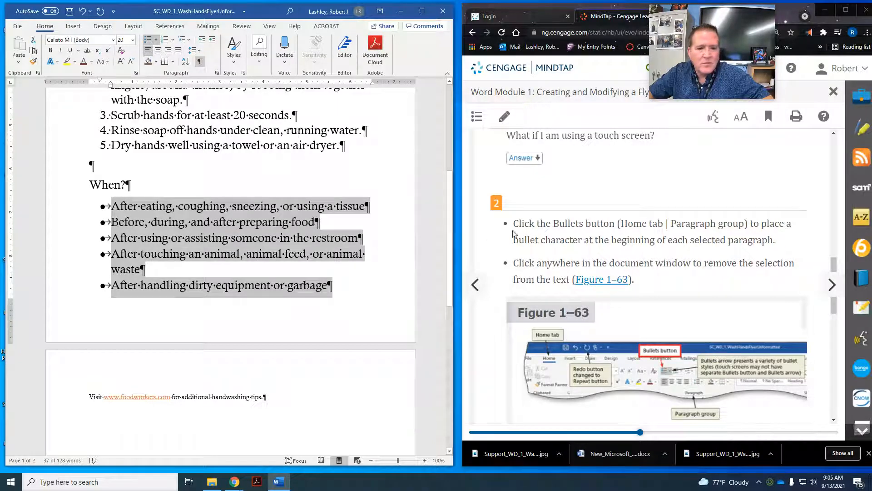
Compare the bulleted list with Figure 1–63 and skim the remaining Q&A and Other Ways of WD 1-6t
{"action": "scroll", "coordinate": [554, 232], "scroll_direction": "down", "scroll_amount": 2}
{"action": "scroll", "coordinate": [555, 232], "scroll_direction": "down", "scroll_amount": 4}
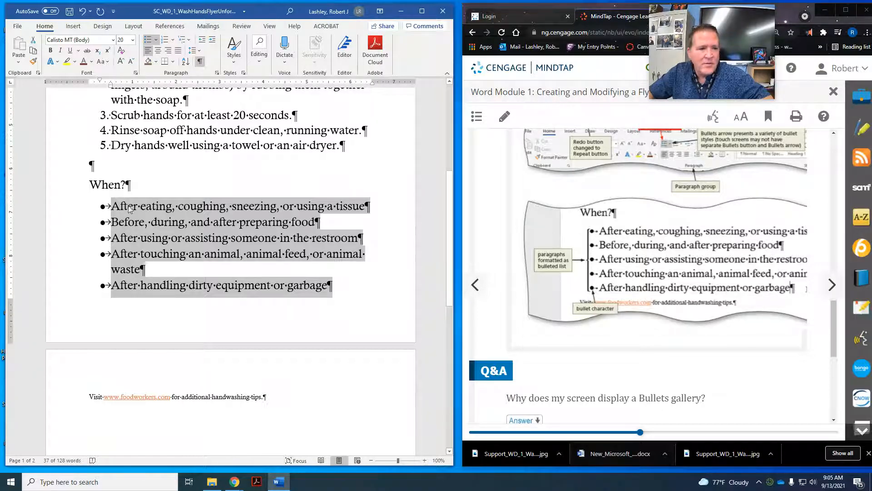
{"action": "scroll", "coordinate": [658, 258], "scroll_direction": "down", "scroll_amount": 2}
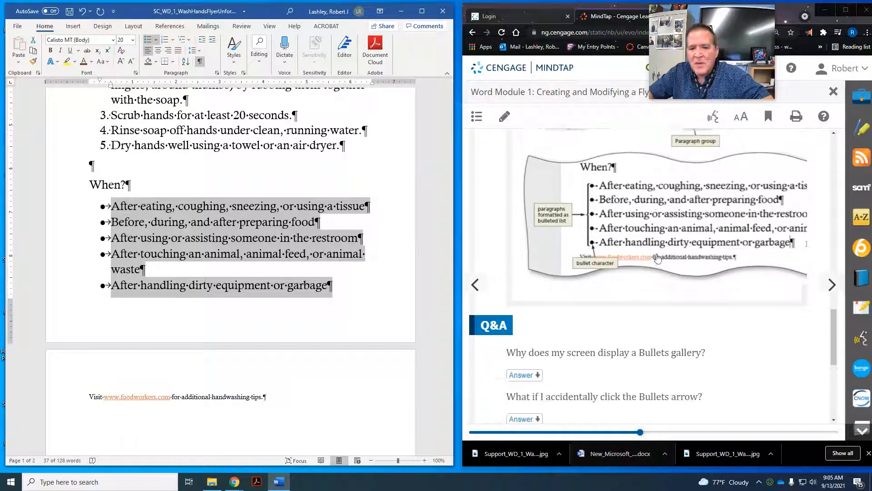
{"action": "scroll", "coordinate": [658, 258], "scroll_direction": "down", "scroll_amount": 5}
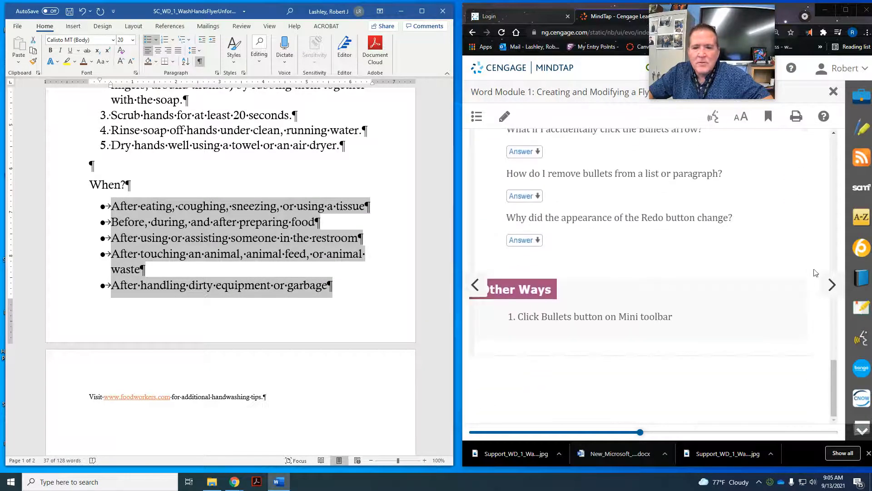
Open MindTap section WD 1-6u on AutoFormat as You Type, and read it through Table 1–3
{"action": "left_click", "coordinate": [831, 285]}
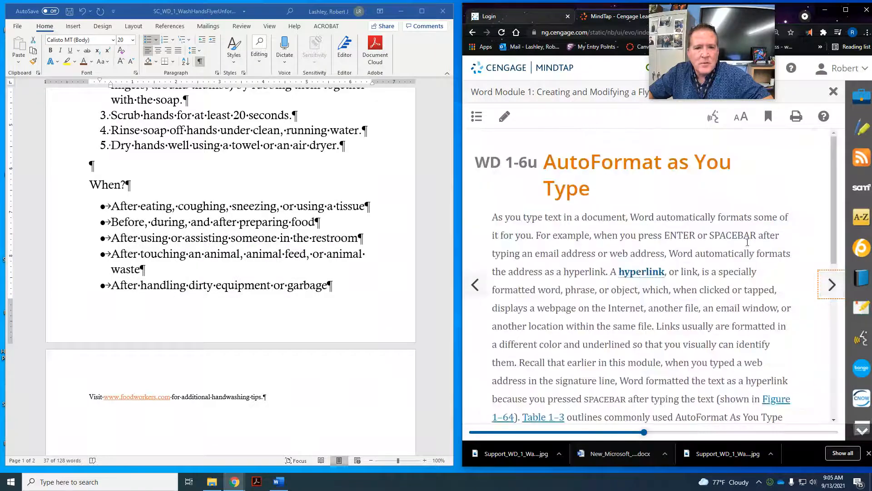
{"action": "scroll", "coordinate": [614, 188], "scroll_direction": "down", "scroll_amount": 2}
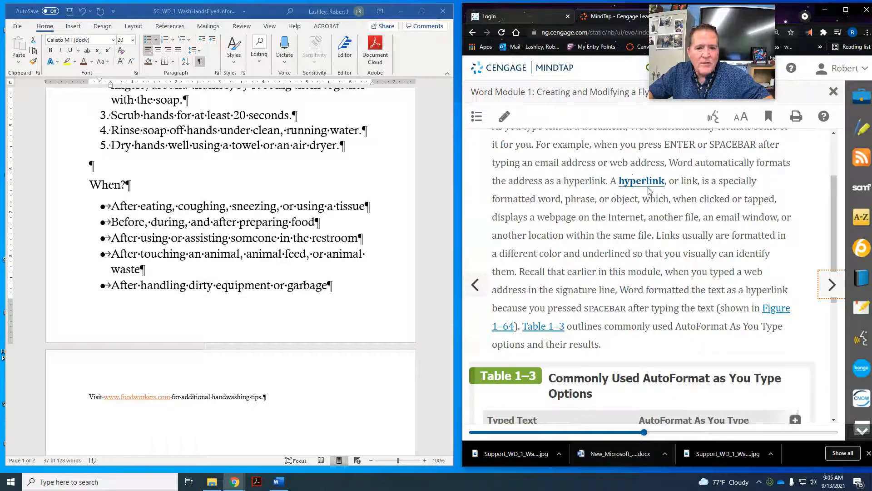
{"action": "scroll", "coordinate": [650, 199], "scroll_direction": "down", "scroll_amount": 5}
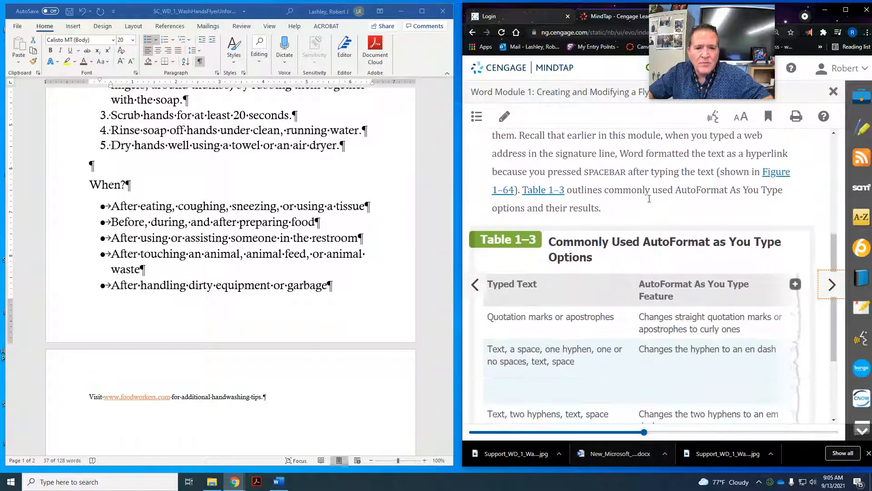
{"action": "scroll", "coordinate": [649, 200], "scroll_direction": "down", "scroll_amount": 1}
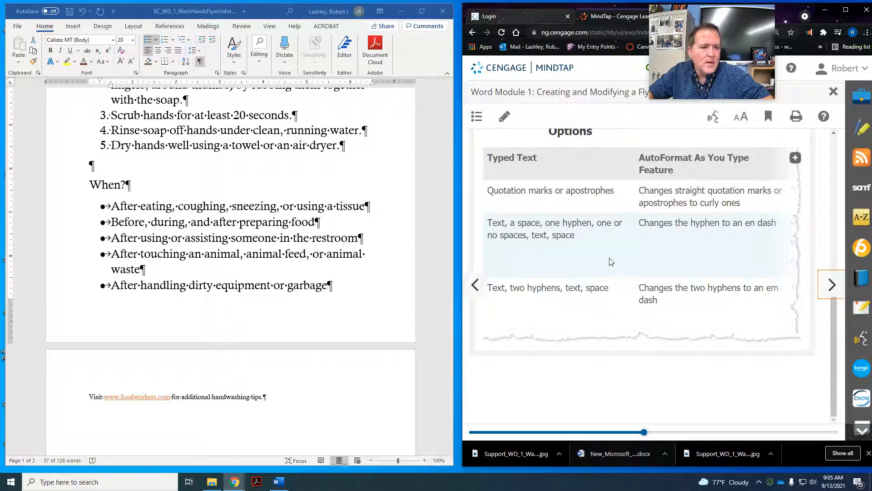
Open MindTap section WD 1-6v on removing a hyperlink, and read step 1 with Figure 1–64
{"action": "left_click", "coordinate": [826, 286]}
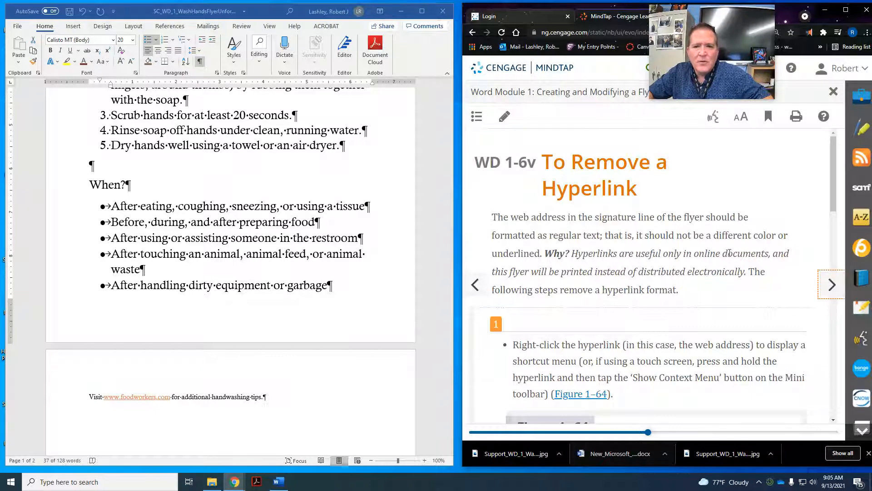
{"action": "scroll", "coordinate": [728, 254], "scroll_direction": "down", "scroll_amount": 1}
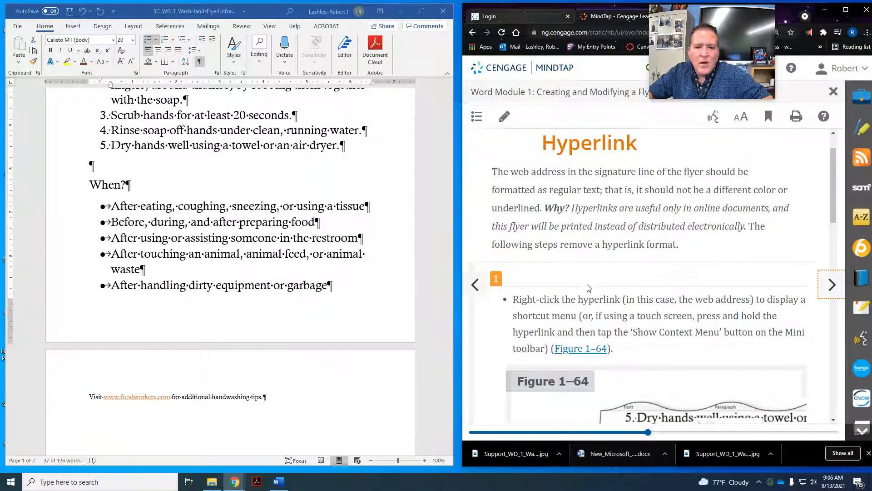
{"action": "scroll", "coordinate": [592, 287], "scroll_direction": "down", "scroll_amount": 1}
{"action": "scroll", "coordinate": [592, 287], "scroll_direction": "down", "scroll_amount": 4}
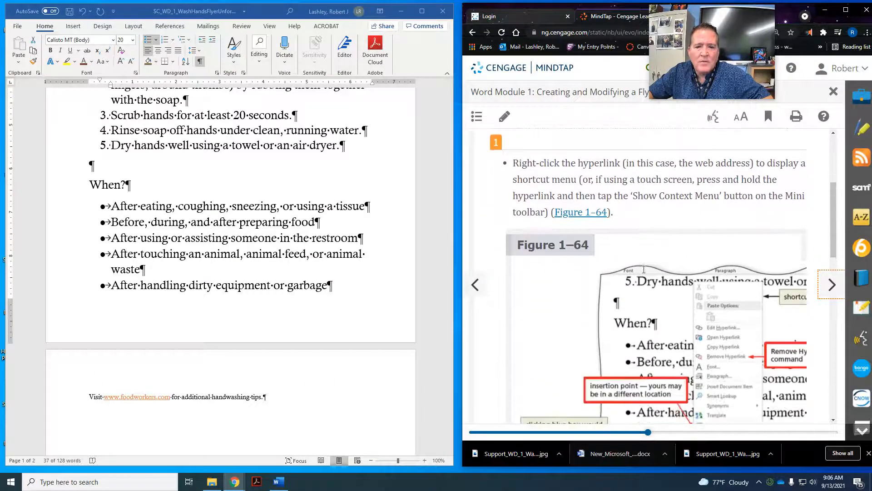
{"action": "right_click", "coordinate": [151, 396]}
{"action": "right_click", "coordinate": [151, 397]}
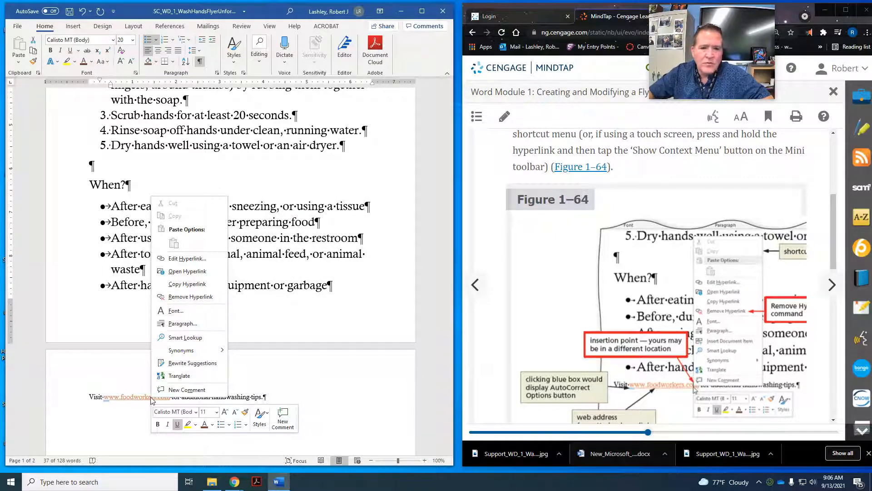
{"action": "scroll", "coordinate": [636, 254], "scroll_direction": "down", "scroll_amount": 5}
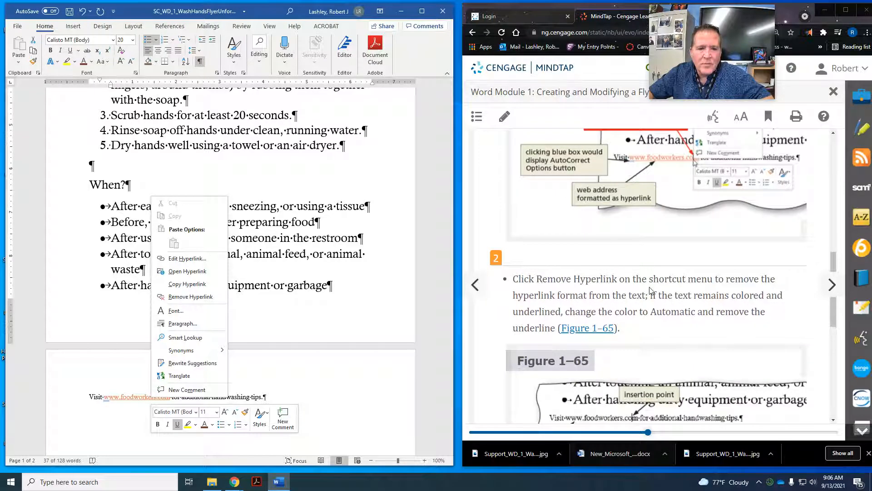
{"action": "left_click", "coordinate": [190, 297]}
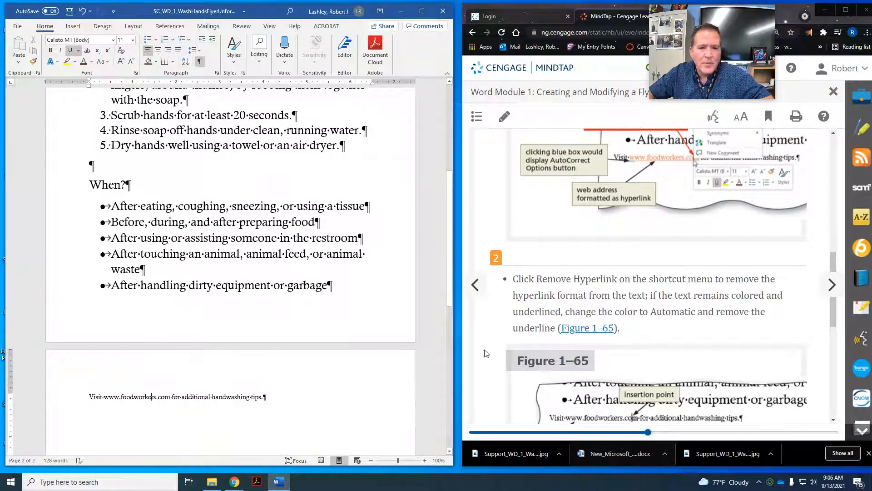
{"action": "scroll", "coordinate": [624, 300], "scroll_direction": "down", "scroll_amount": 1}
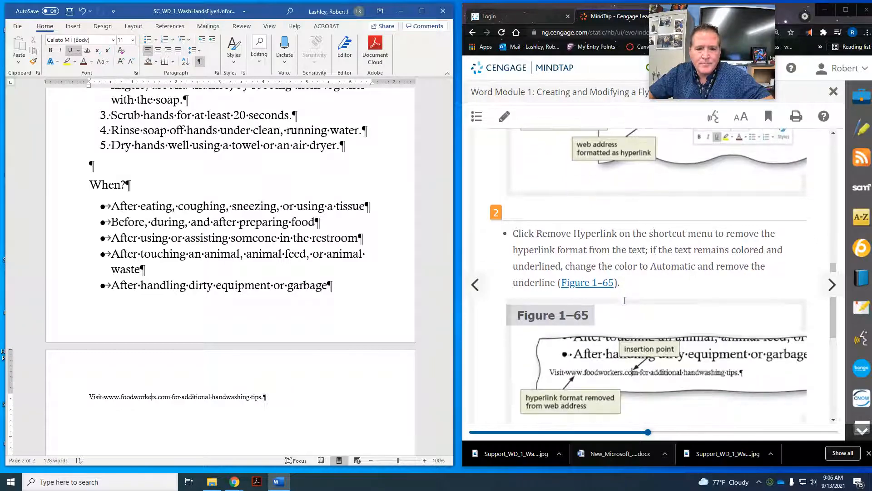
{"action": "scroll", "coordinate": [627, 303], "scroll_direction": "down", "scroll_amount": 5}
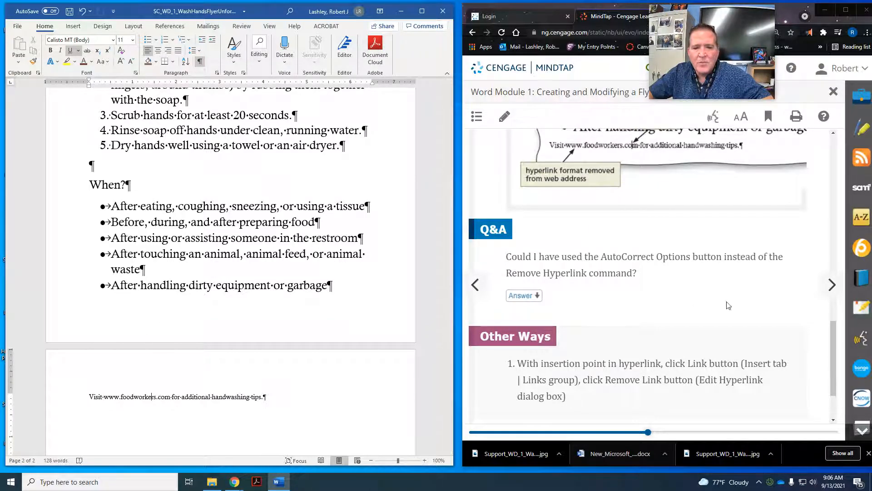
Open MindTap section WD 1-6w on centering another paragraph, and read steps 1 and 2 with Figure 1–66
{"action": "left_click", "coordinate": [832, 285]}
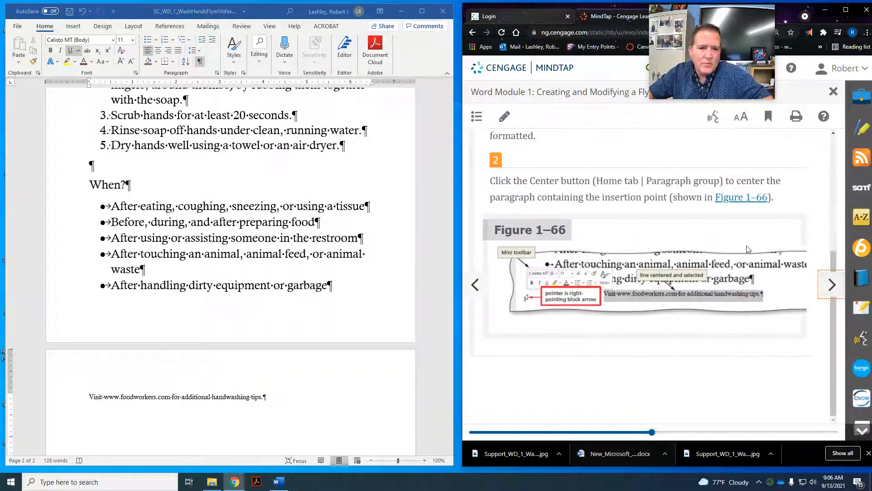
{"action": "scroll", "coordinate": [724, 245], "scroll_direction": "down", "scroll_amount": 1}
{"action": "scroll", "coordinate": [724, 245], "scroll_direction": "up", "scroll_amount": 1}
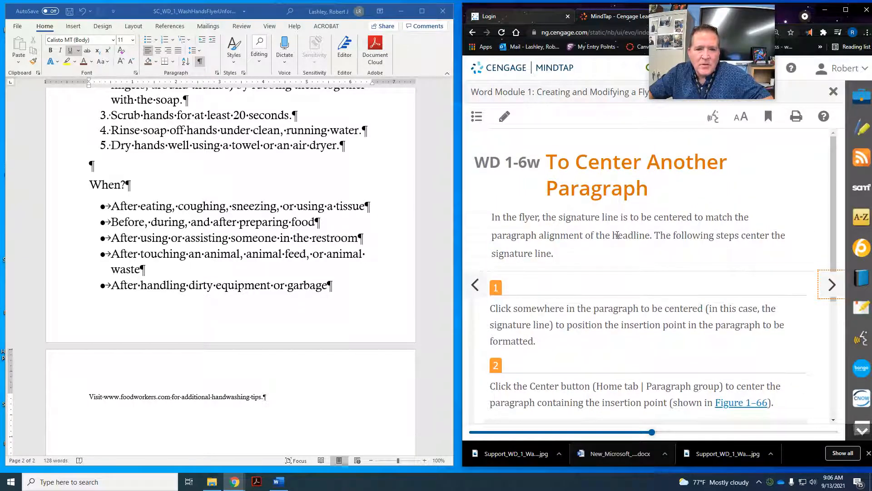
{"action": "scroll", "coordinate": [616, 235], "scroll_direction": "down", "scroll_amount": 1}
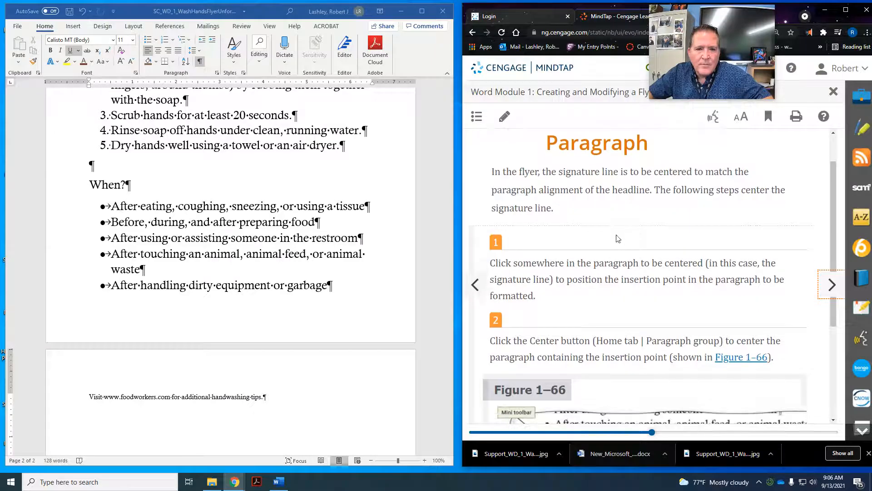
{"action": "scroll", "coordinate": [618, 239], "scroll_direction": "down", "scroll_amount": 2}
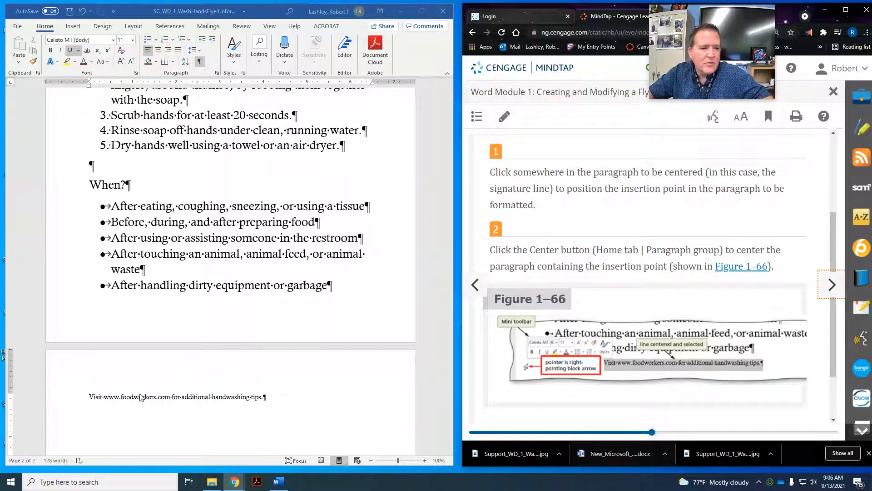
Center the signature line with the foodworkers.com address, and open MindTap section WD 1-6x on the Mini toolbar
{"action": "left_click", "coordinate": [150, 402]}
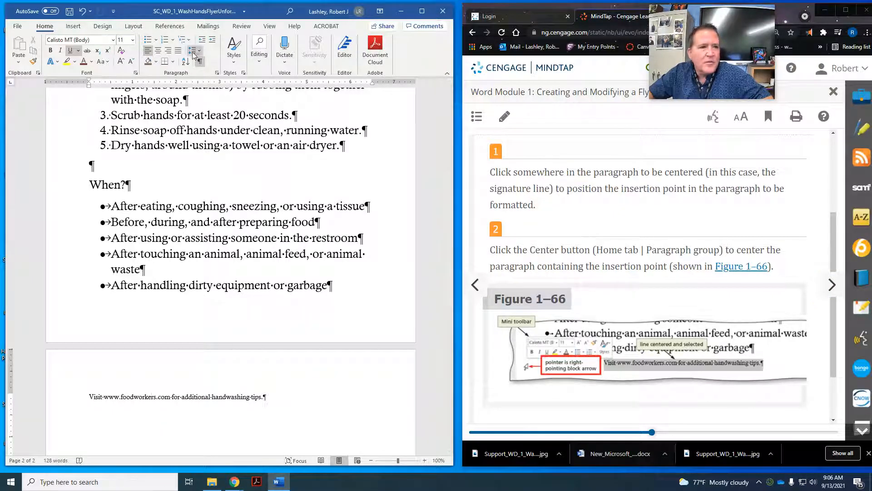
{"action": "left_click", "coordinate": [159, 50]}
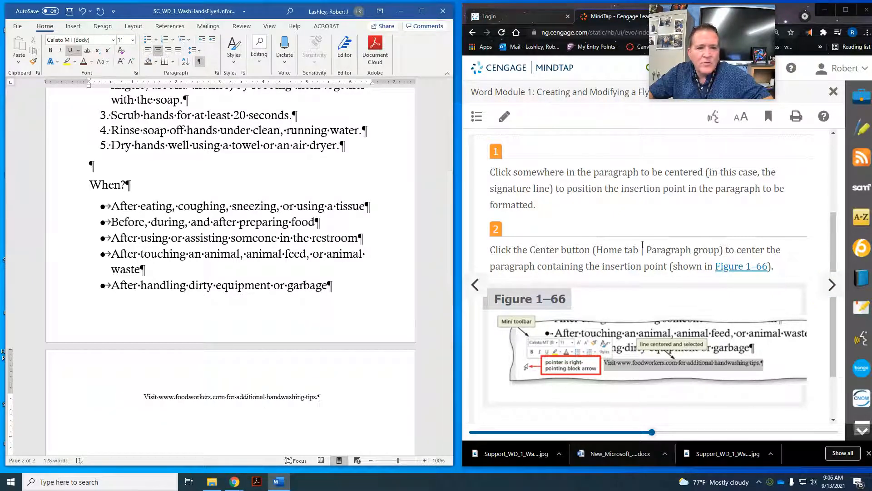
{"action": "scroll", "coordinate": [642, 245], "scroll_direction": "down", "scroll_amount": 2}
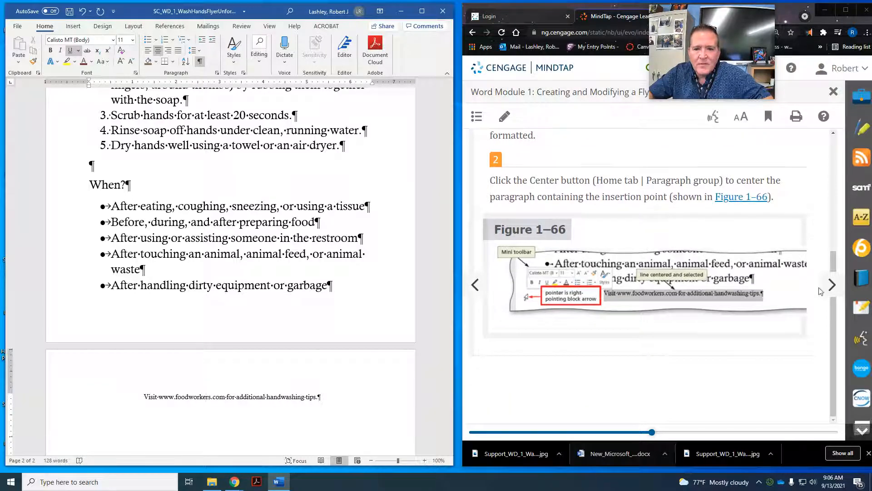
{"action": "left_click", "coordinate": [837, 294]}
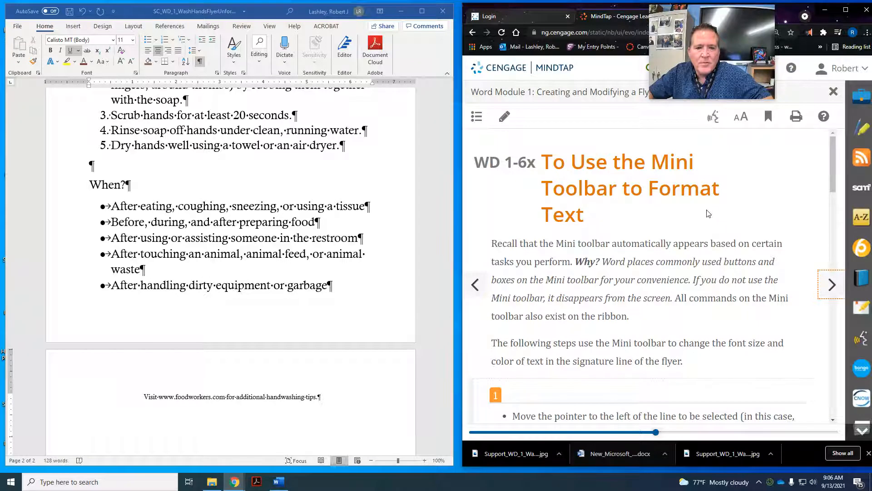
Following WD 1-6x, select the flyer's foodworkers.com signature line and set its font size to 18 from the ribbon
{"action": "scroll", "coordinate": [706, 214], "scroll_direction": "down", "scroll_amount": 3}
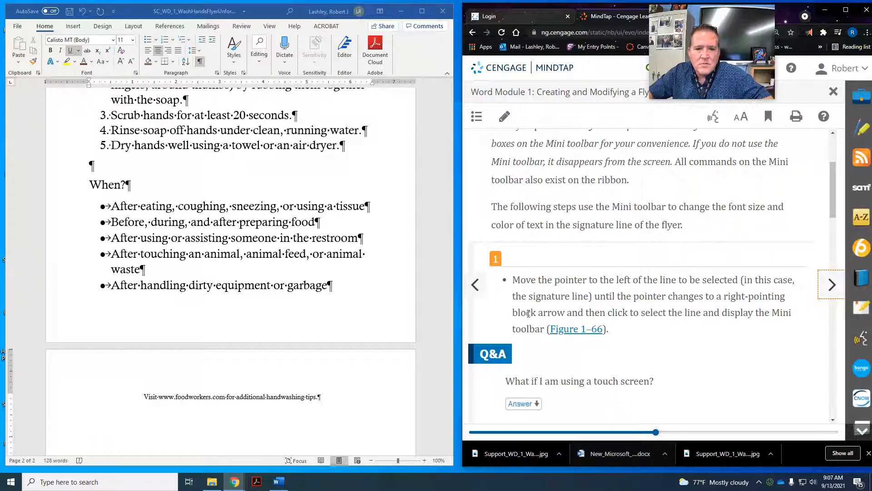
{"action": "left_click", "coordinate": [64, 404]}
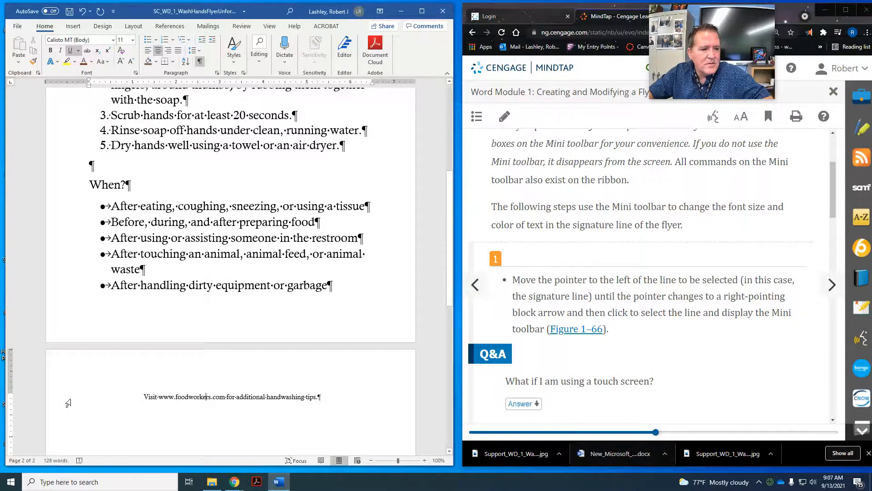
{"action": "left_click", "coordinate": [71, 403]}
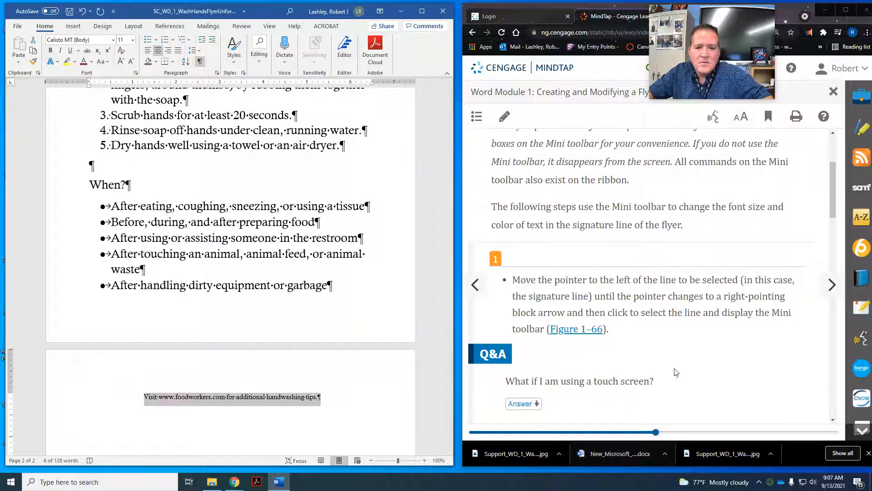
{"action": "scroll", "coordinate": [684, 371], "scroll_direction": "down", "scroll_amount": 4}
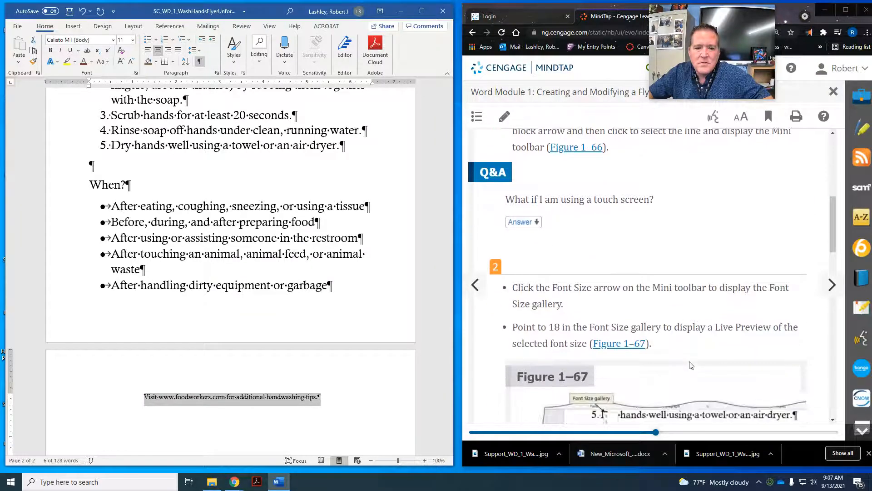
{"action": "scroll", "coordinate": [632, 320], "scroll_direction": "down", "scroll_amount": 1}
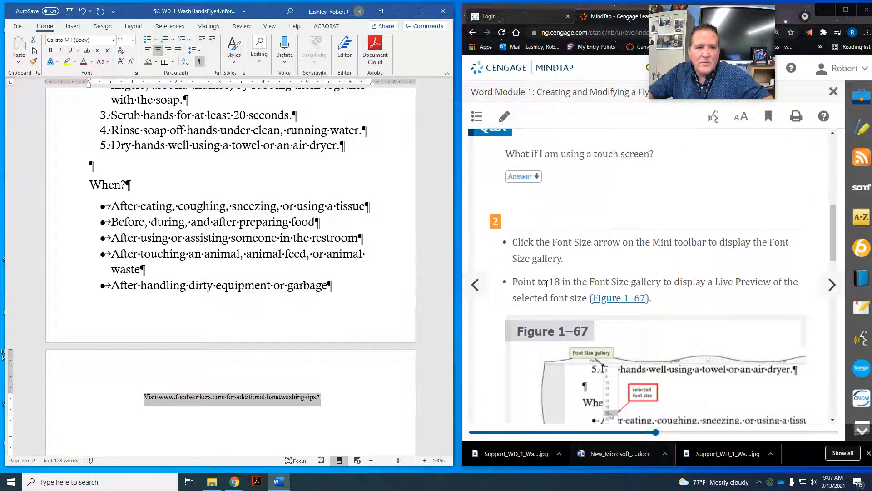
{"action": "left_click", "coordinate": [133, 39]}
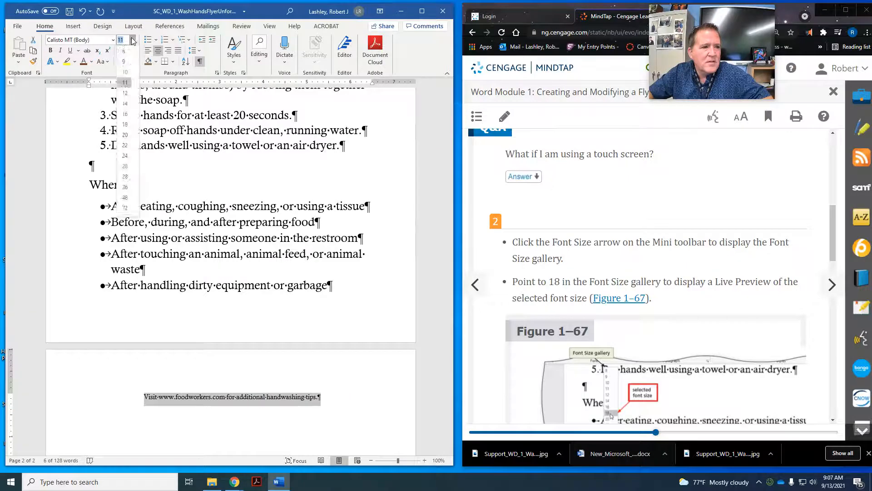
{"action": "left_click", "coordinate": [125, 124]}
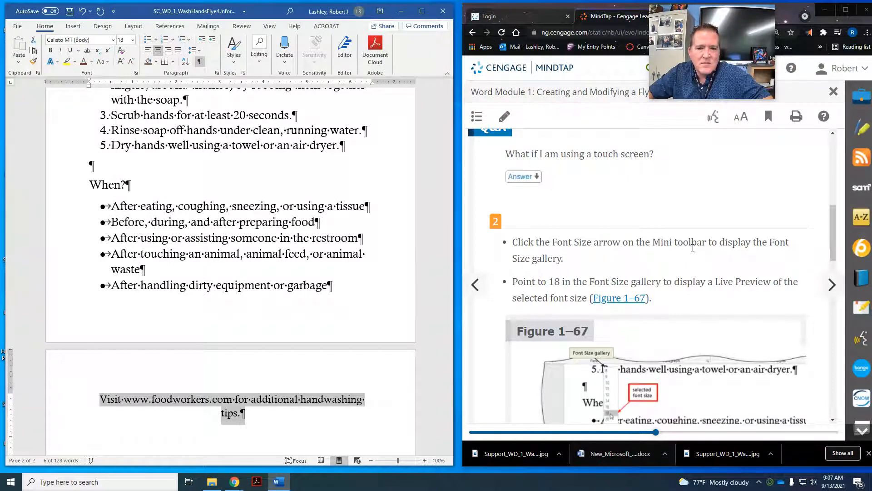
Review steps 1 to 4 of WD 1-6x, and undo the signature line's font size change
{"action": "scroll", "coordinate": [693, 248], "scroll_direction": "down", "scroll_amount": 2}
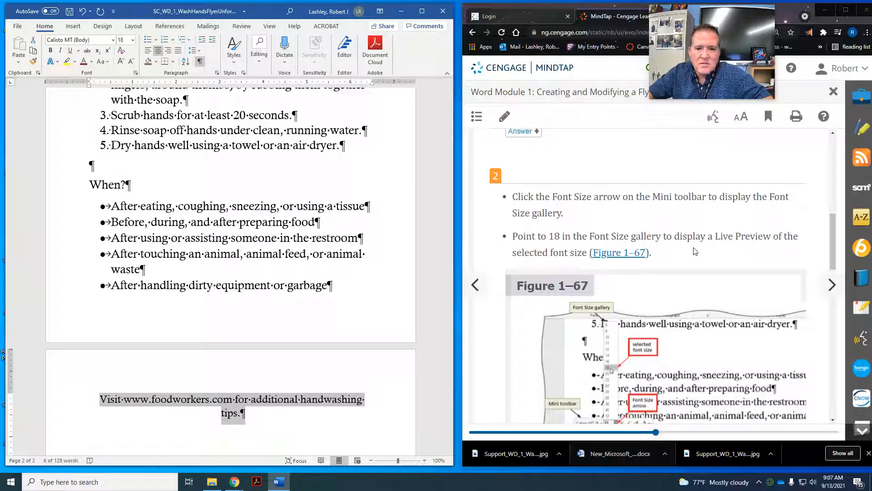
{"action": "scroll", "coordinate": [695, 251], "scroll_direction": "down", "scroll_amount": 4}
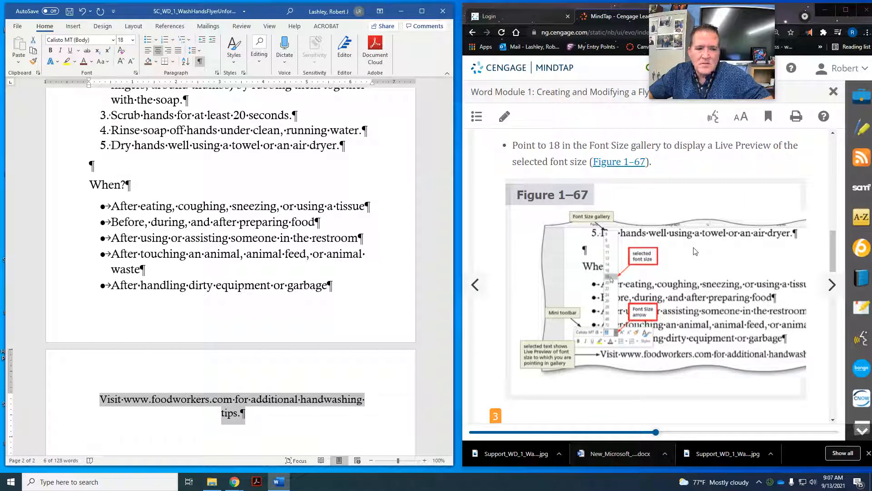
{"action": "scroll", "coordinate": [694, 251], "scroll_direction": "down", "scroll_amount": 10}
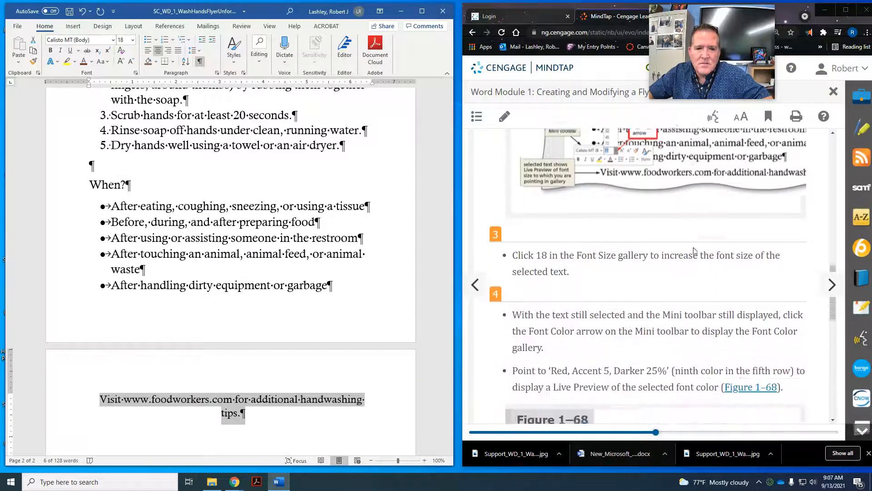
{"action": "scroll", "coordinate": [694, 249], "scroll_direction": "down", "scroll_amount": 2}
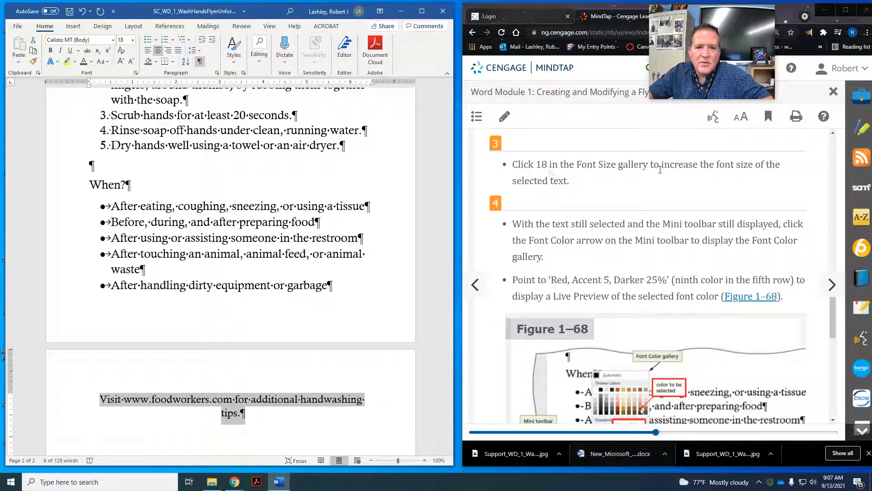
{"action": "scroll", "coordinate": [589, 245], "scroll_direction": "up", "scroll_amount": 10}
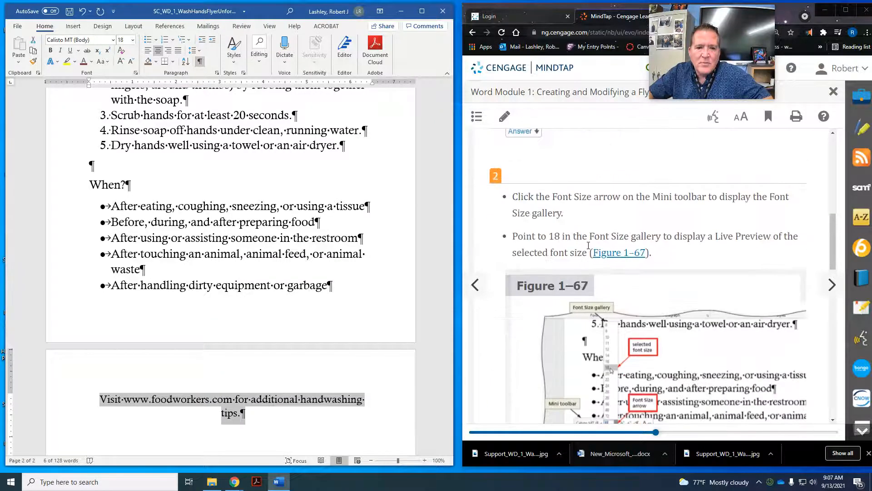
{"action": "scroll", "coordinate": [588, 245], "scroll_direction": "up", "scroll_amount": 1}
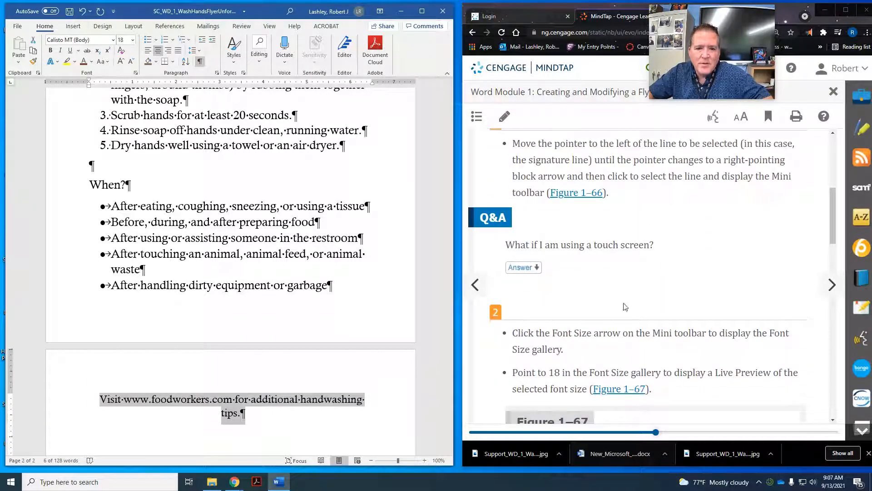
{"action": "left_click", "coordinate": [82, 10]}
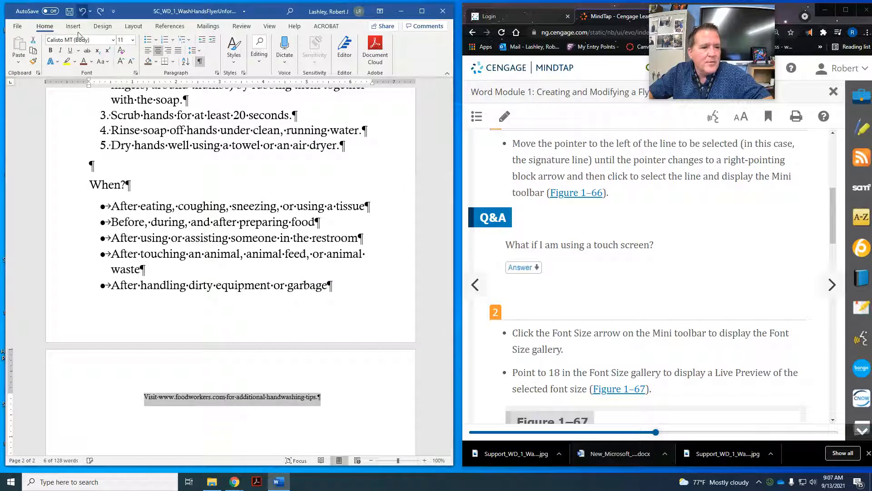
Select the whole signature line again and set its font size to 18 with the Mini toolbar
{"action": "left_click", "coordinate": [129, 404]}
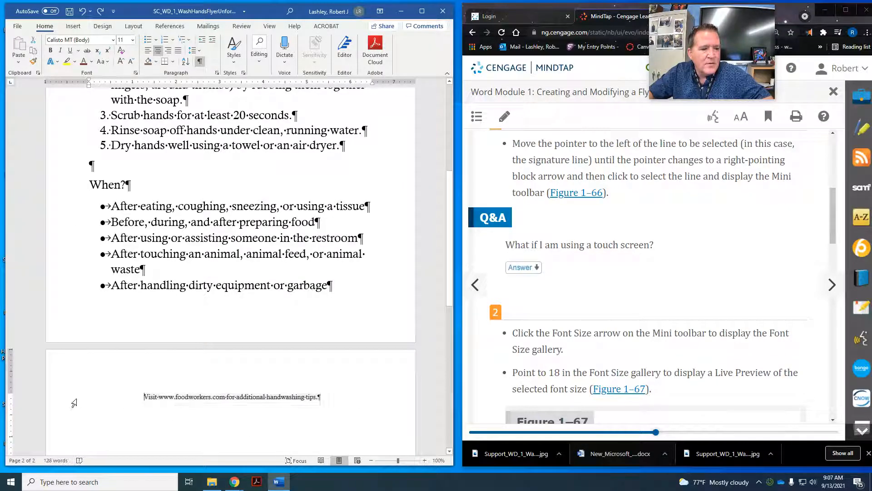
{"action": "left_click", "coordinate": [57, 403]}
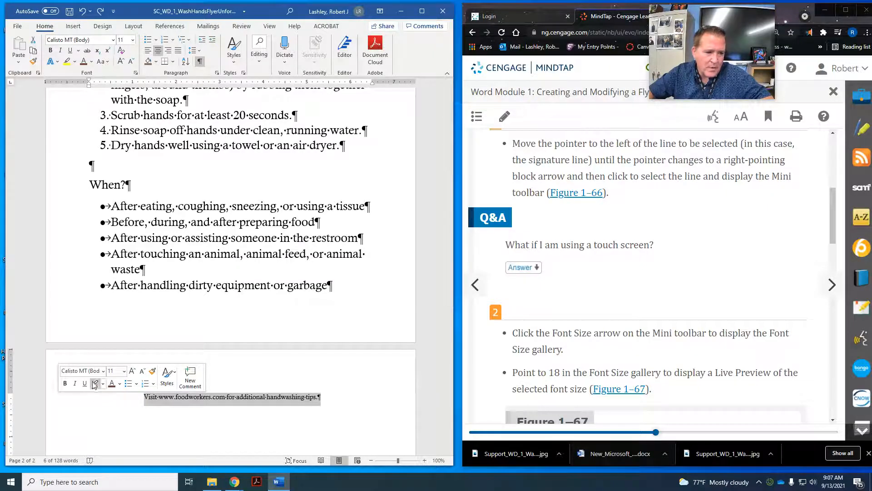
{"action": "left_click", "coordinate": [123, 371]}
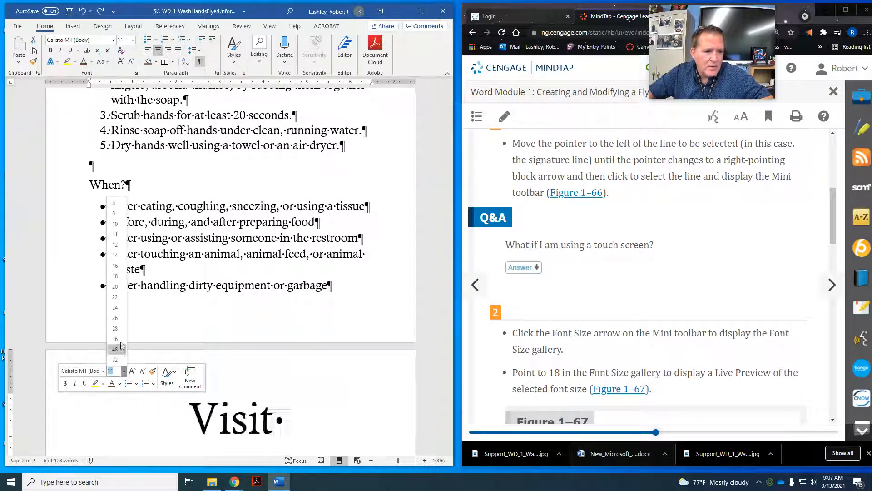
{"action": "left_click", "coordinate": [122, 275]}
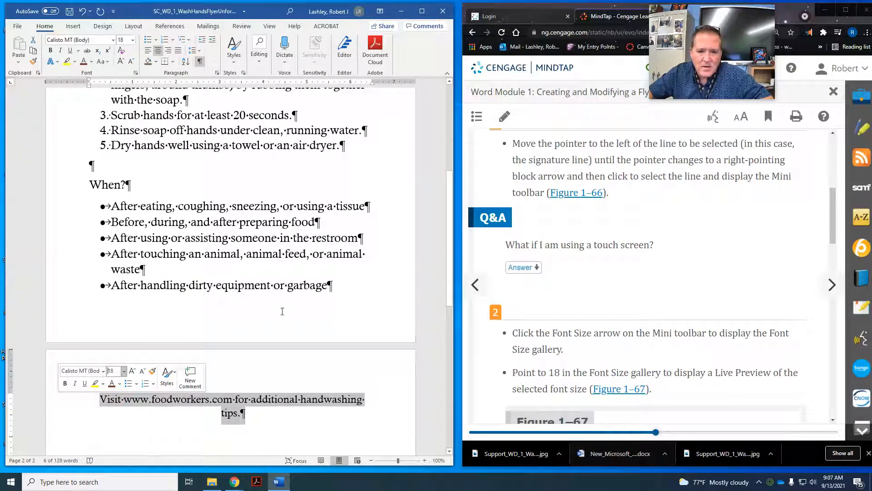
Following steps 3 to 5 of WD 1-6x, color the signature line Red, Accent 5, Darker 25% with the Mini toolbar, and deselect it
{"action": "scroll", "coordinate": [586, 386], "scroll_direction": "down", "scroll_amount": 7}
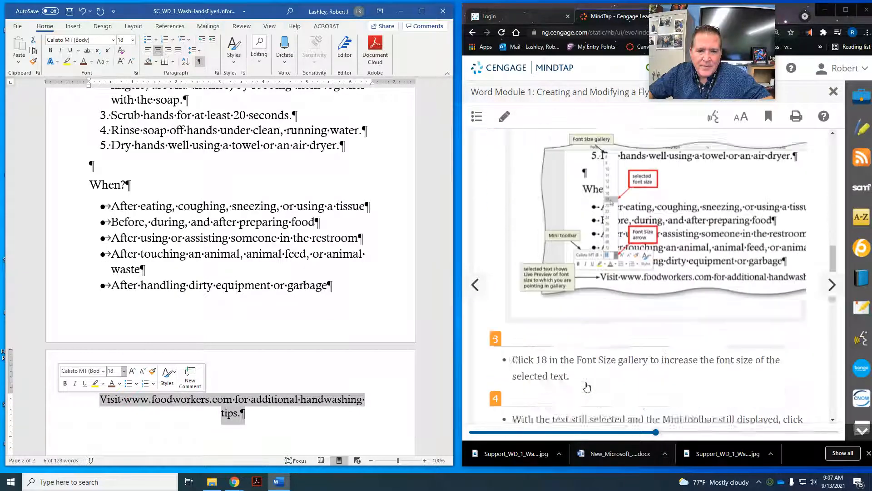
{"action": "scroll", "coordinate": [587, 387], "scroll_direction": "down", "scroll_amount": 2}
{"action": "scroll", "coordinate": [642, 310], "scroll_direction": "down", "scroll_amount": 2}
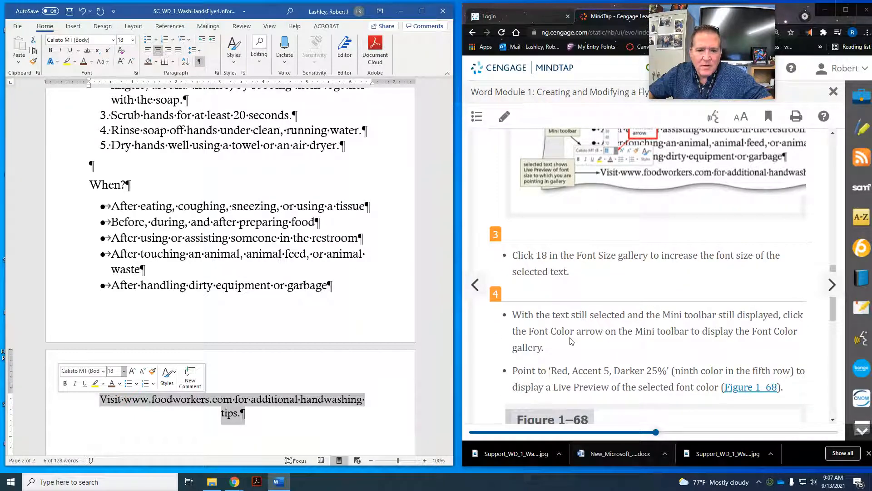
{"action": "scroll", "coordinate": [575, 340], "scroll_direction": "down", "scroll_amount": 2}
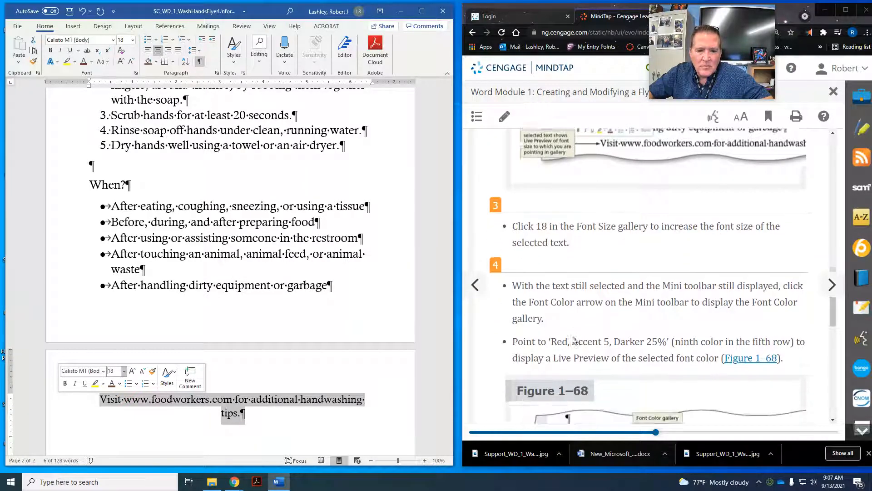
{"action": "scroll", "coordinate": [569, 335], "scroll_direction": "down", "scroll_amount": 1}
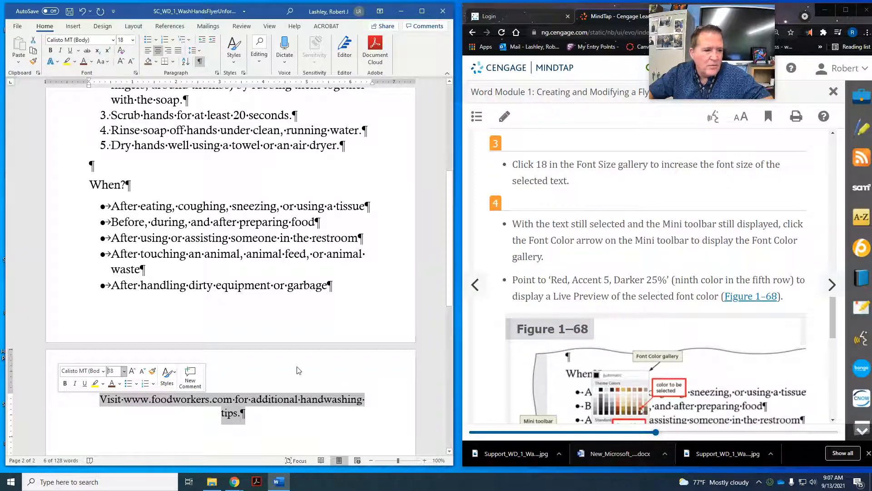
{"action": "left_click", "coordinate": [119, 383]}
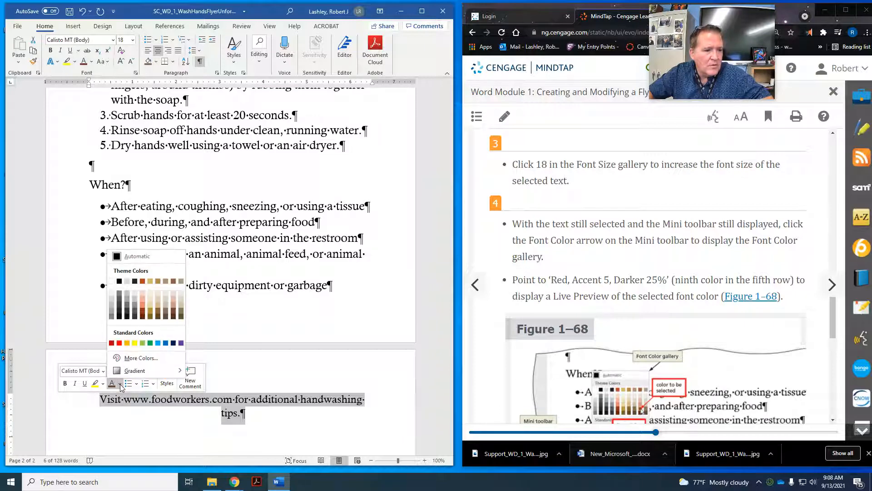
{"action": "left_click", "coordinate": [174, 312]}
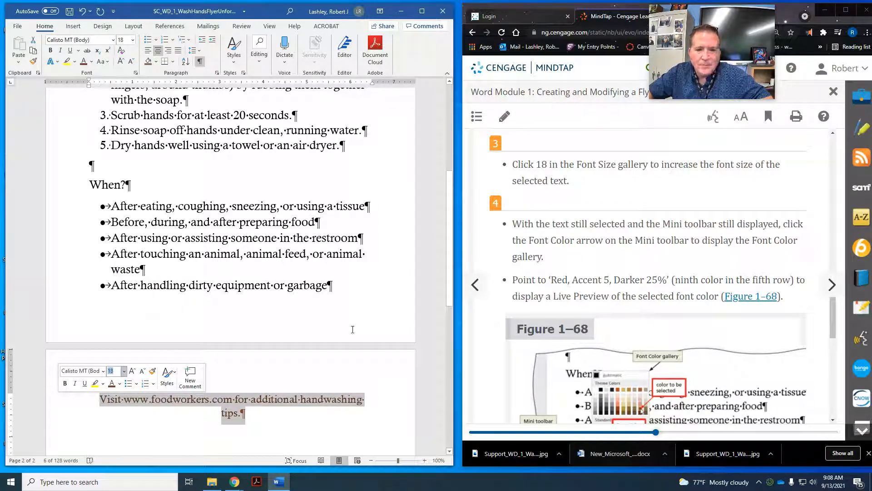
{"action": "scroll", "coordinate": [663, 296], "scroll_direction": "down", "scroll_amount": 7}
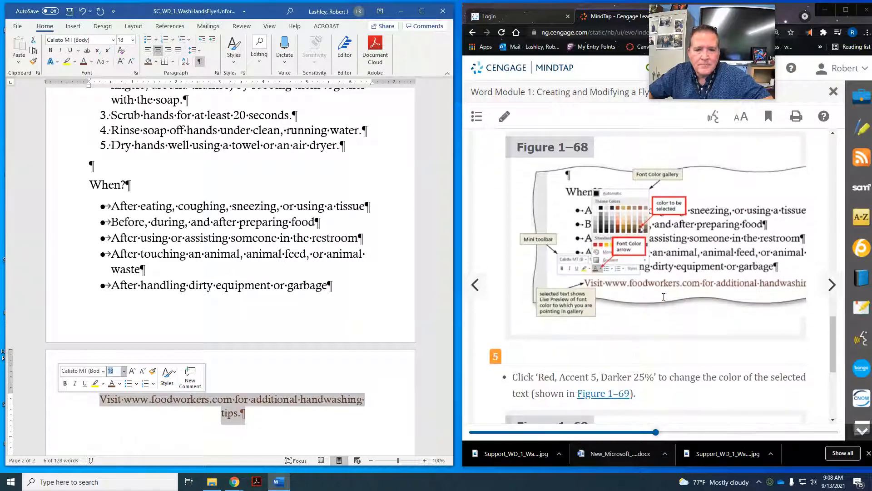
{"action": "scroll", "coordinate": [664, 297], "scroll_direction": "down", "scroll_amount": 2}
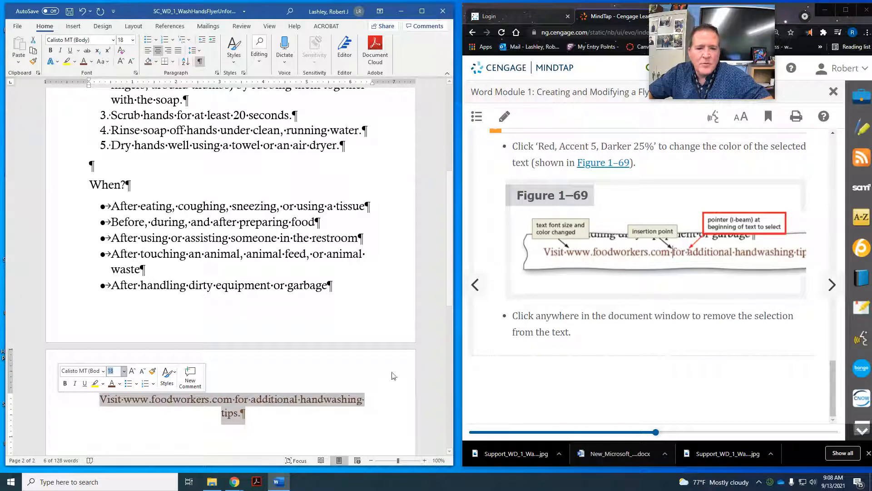
{"action": "left_click", "coordinate": [344, 387]}
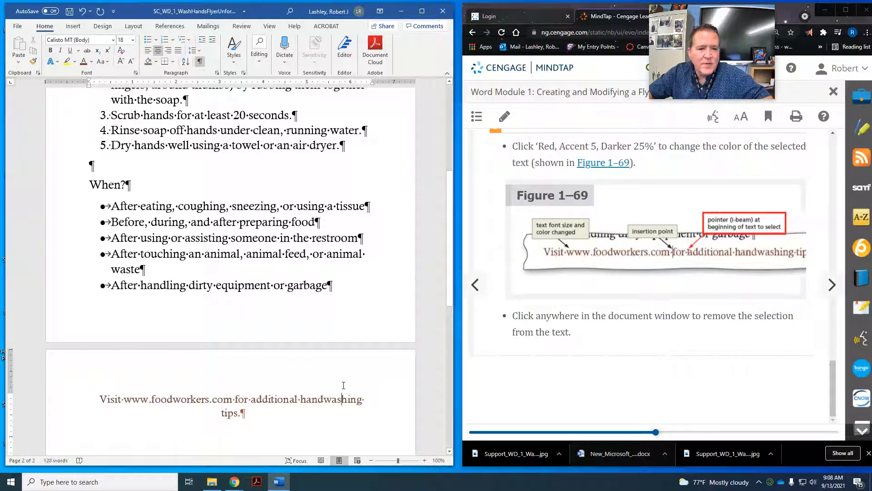
Open MindTap section WD 1-6y on selecting a group of words, and read steps 1 and 2 with Figure 1–70
{"action": "left_click", "coordinate": [831, 285]}
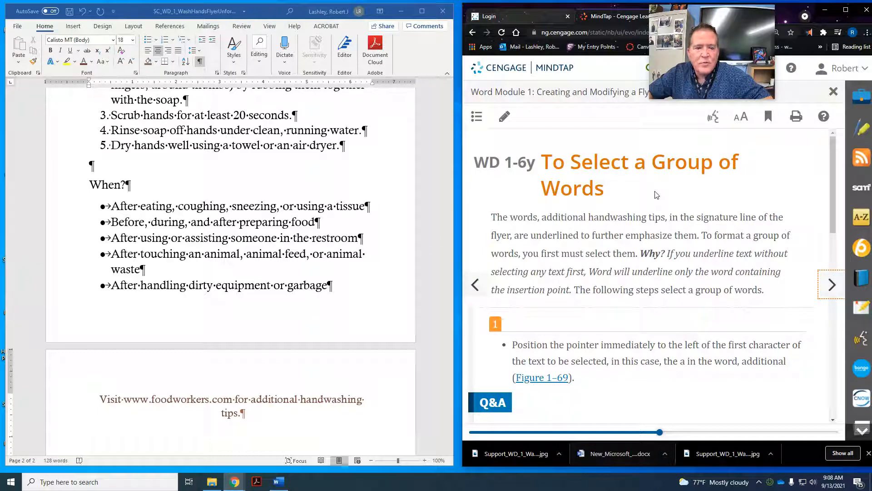
{"action": "scroll", "coordinate": [642, 207], "scroll_direction": "down", "scroll_amount": 4}
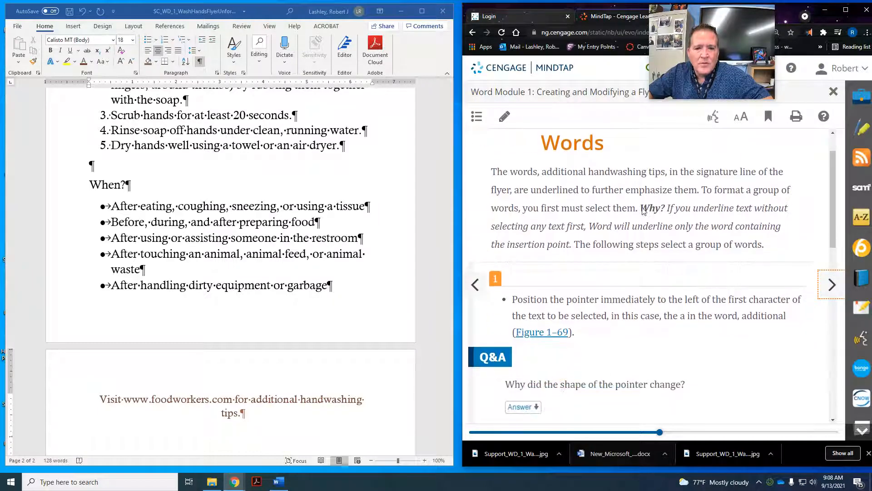
{"action": "scroll", "coordinate": [642, 207], "scroll_direction": "down", "scroll_amount": 3}
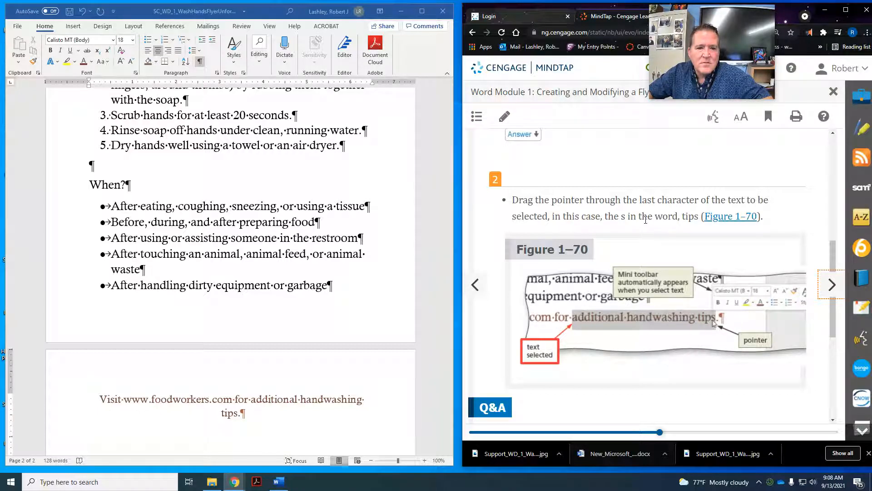
{"action": "scroll", "coordinate": [645, 220], "scroll_direction": "down", "scroll_amount": 1}
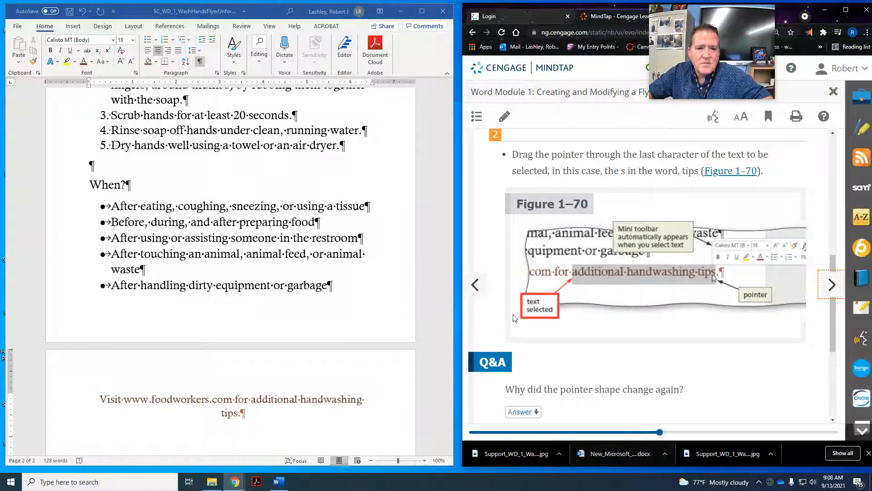
Select the words "additional handwashing tips" in the signature line, and open MindTap section WD 1-6z on underlining text
{"action": "left_click", "coordinate": [251, 401]}
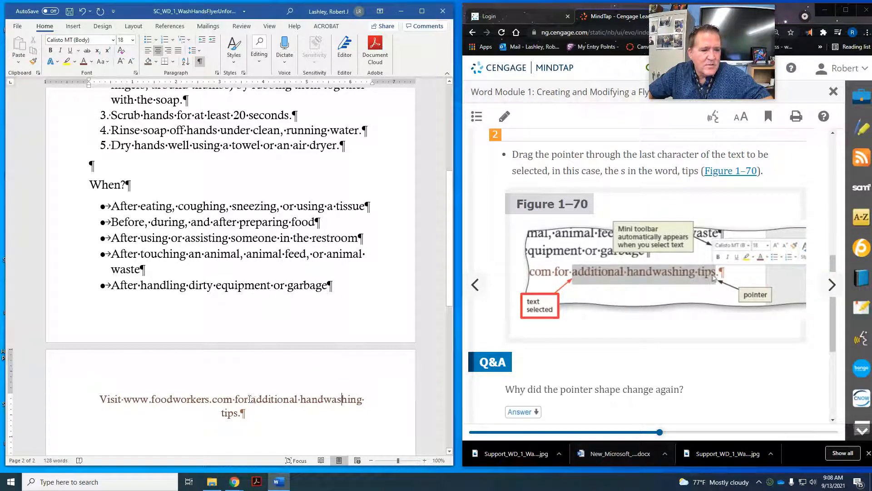
{"action": "left_click_drag", "start_coordinate": [252, 400], "coordinate": [238, 416]}
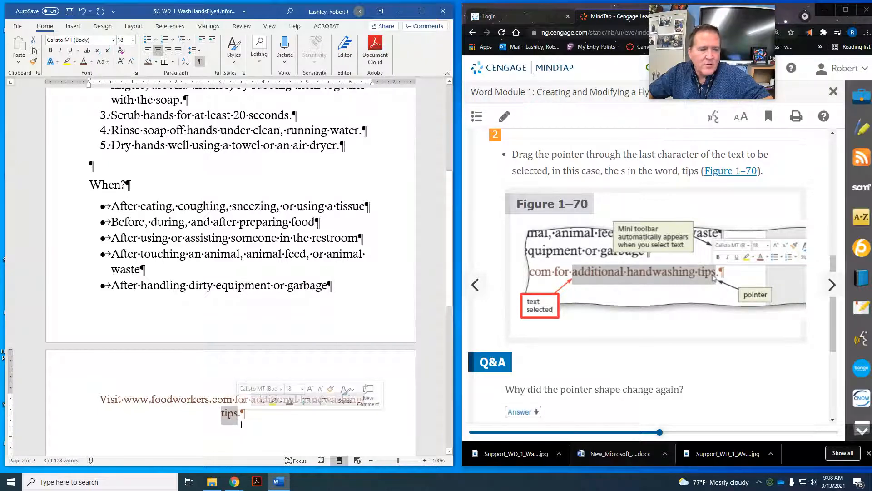
{"action": "scroll", "coordinate": [690, 362], "scroll_direction": "down", "scroll_amount": 4}
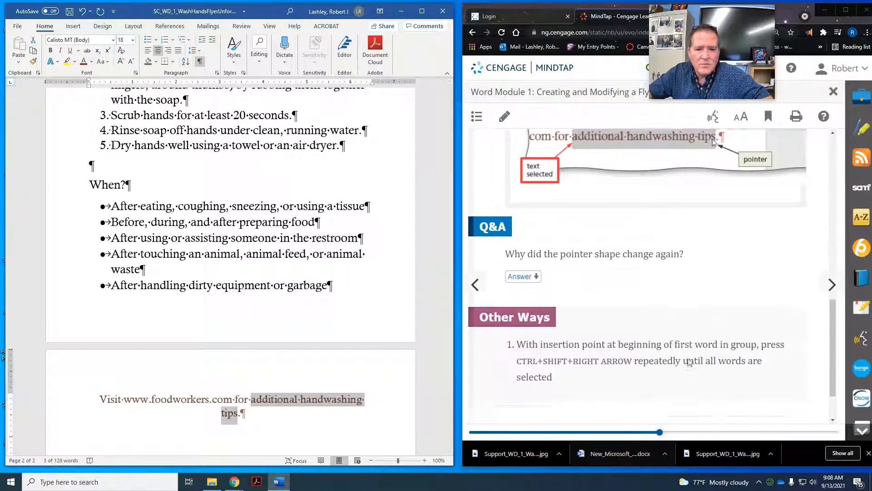
{"action": "left_click", "coordinate": [831, 284]}
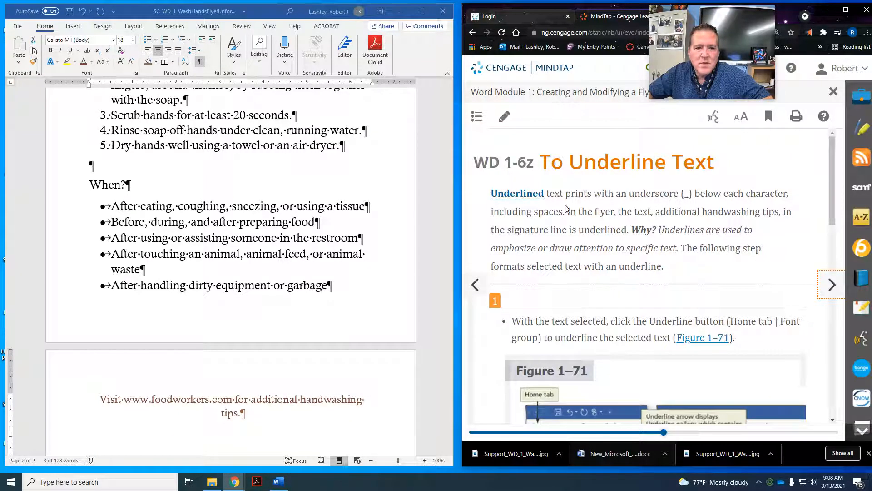
Following step 1 of WD 1-6z, underline the selected words "additional handwashing tips" in the signature line
{"action": "scroll", "coordinate": [670, 225], "scroll_direction": "down", "scroll_amount": 3}
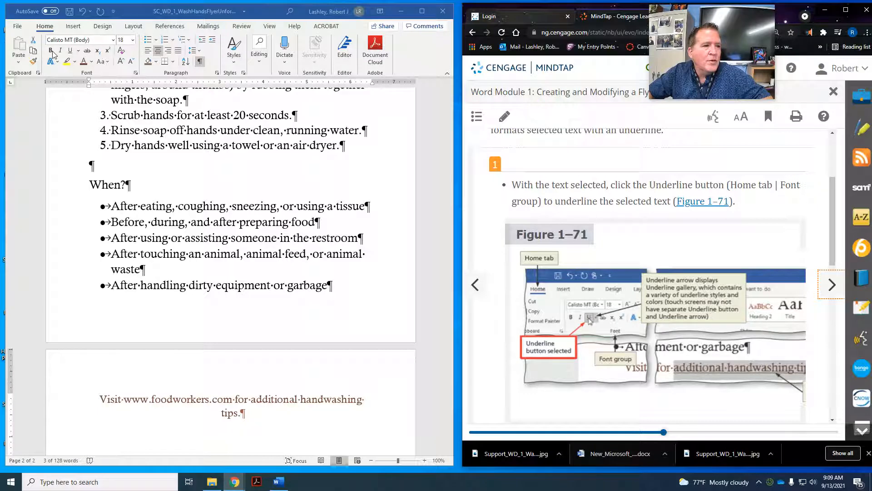
{"action": "left_click", "coordinate": [70, 51]}
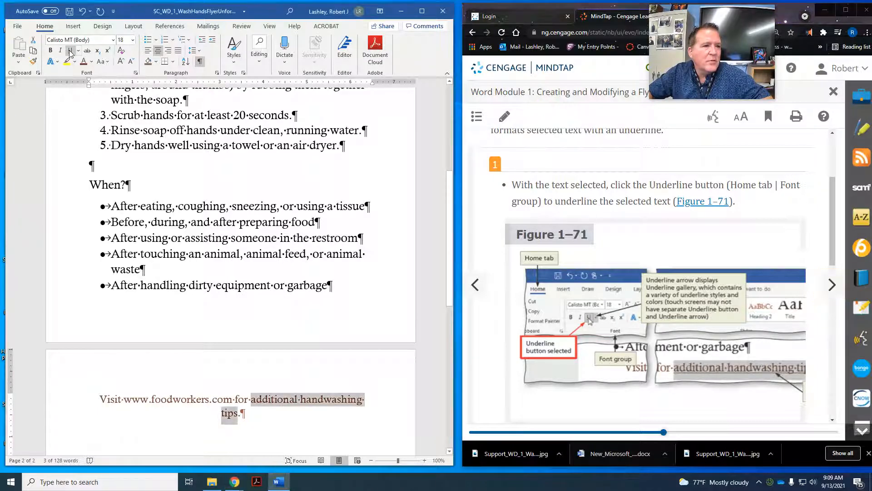
{"action": "left_click", "coordinate": [70, 51]}
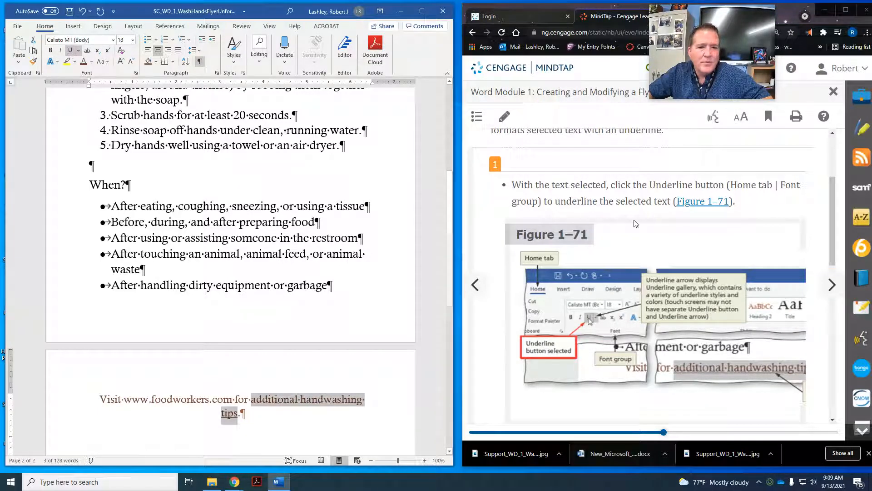
{"action": "scroll", "coordinate": [671, 233], "scroll_direction": "down", "scroll_amount": 3}
{"action": "scroll", "coordinate": [672, 233], "scroll_direction": "down", "scroll_amount": 5}
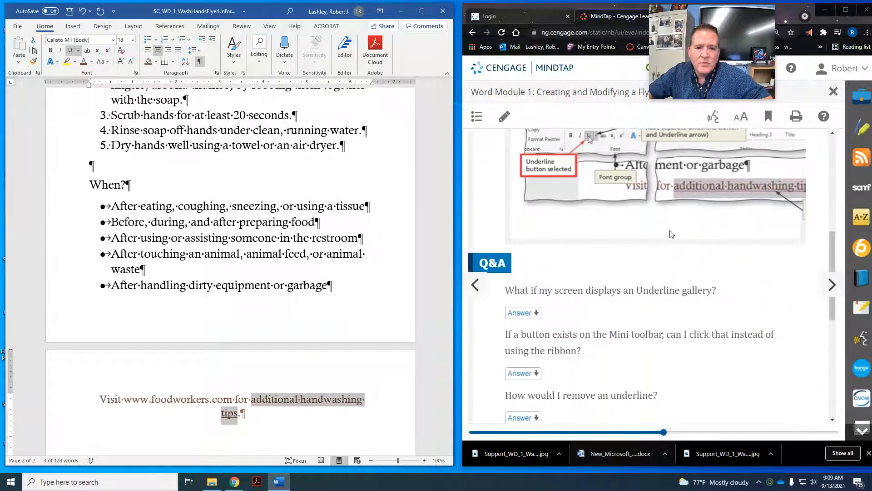
Open the next MindTap section, on italicizing text, and read its introduction and step 1 with Figure 1–72
{"action": "left_click", "coordinate": [830, 286]}
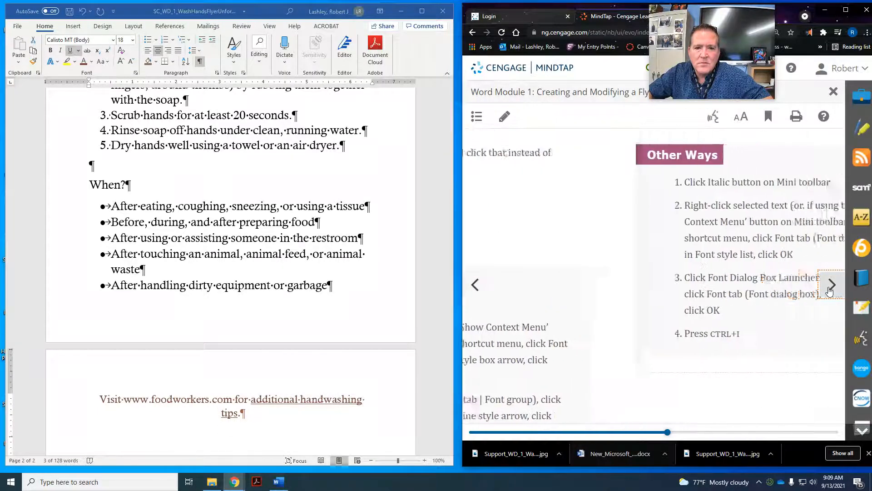
{"action": "scroll", "coordinate": [715, 203], "scroll_direction": "down", "scroll_amount": 1}
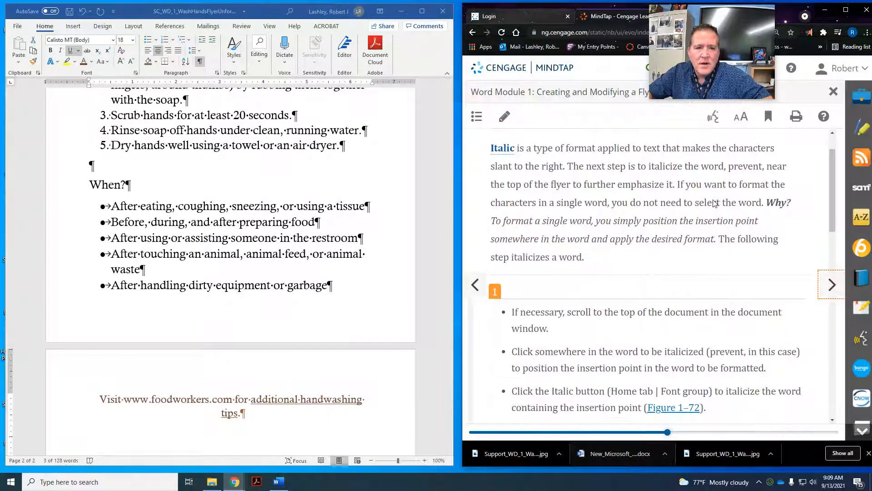
{"action": "scroll", "coordinate": [592, 179], "scroll_direction": "down", "scroll_amount": 4}
{"action": "scroll", "coordinate": [591, 180], "scroll_direction": "down", "scroll_amount": 2}
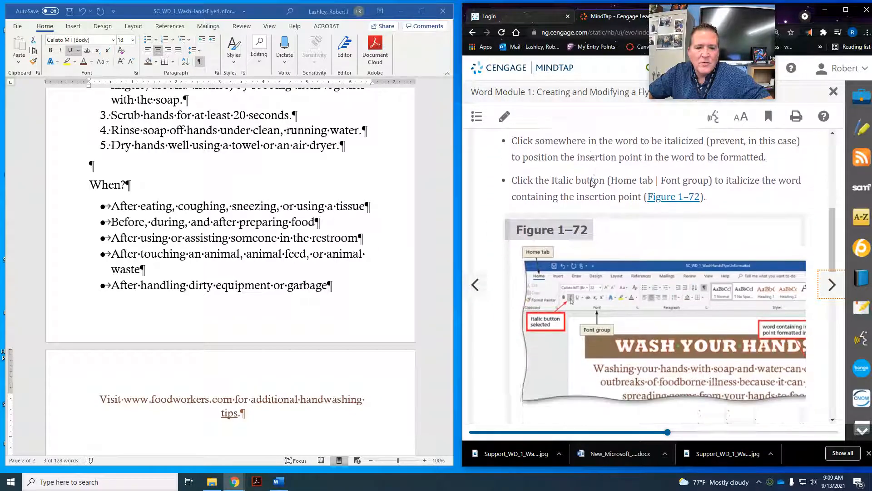
{"action": "scroll", "coordinate": [591, 182], "scroll_direction": "up", "scroll_amount": 2}
{"action": "scroll", "coordinate": [591, 182], "scroll_direction": "up", "scroll_amount": 1}
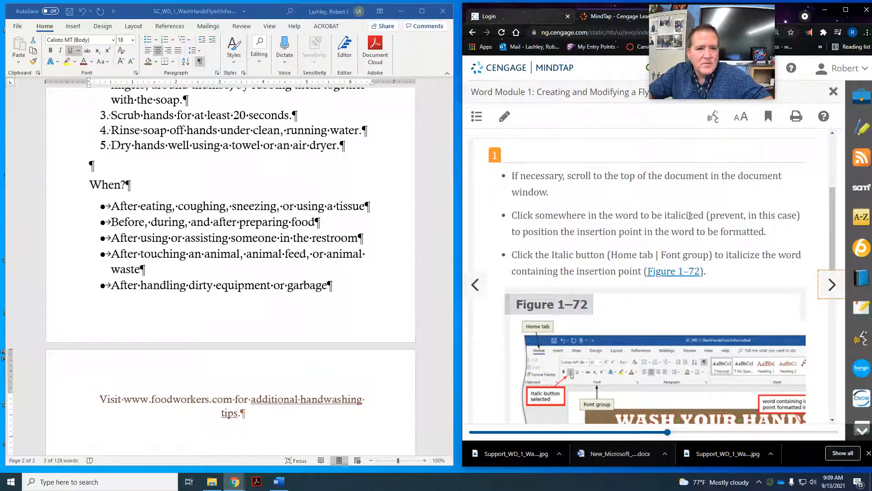
{"action": "scroll", "coordinate": [665, 211], "scroll_direction": "down", "scroll_amount": 1}
{"action": "scroll", "coordinate": [666, 212], "scroll_direction": "down", "scroll_amount": 1}
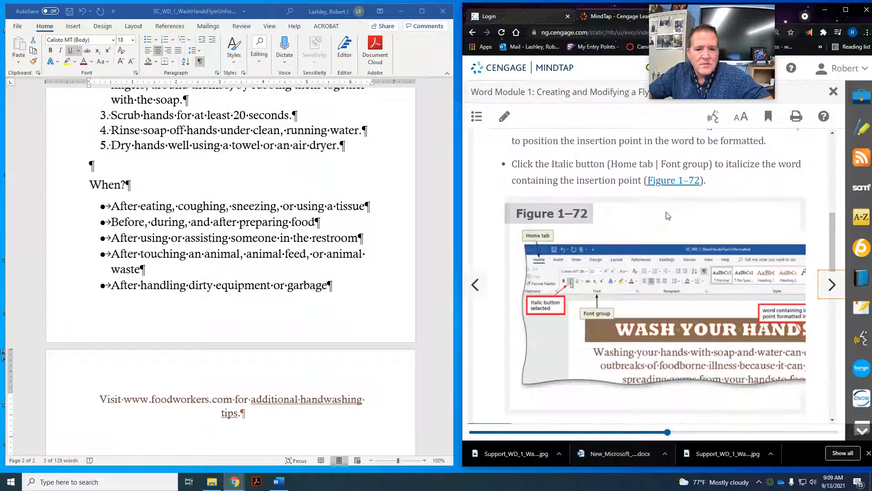
{"action": "scroll", "coordinate": [667, 216], "scroll_direction": "up", "scroll_amount": 4}
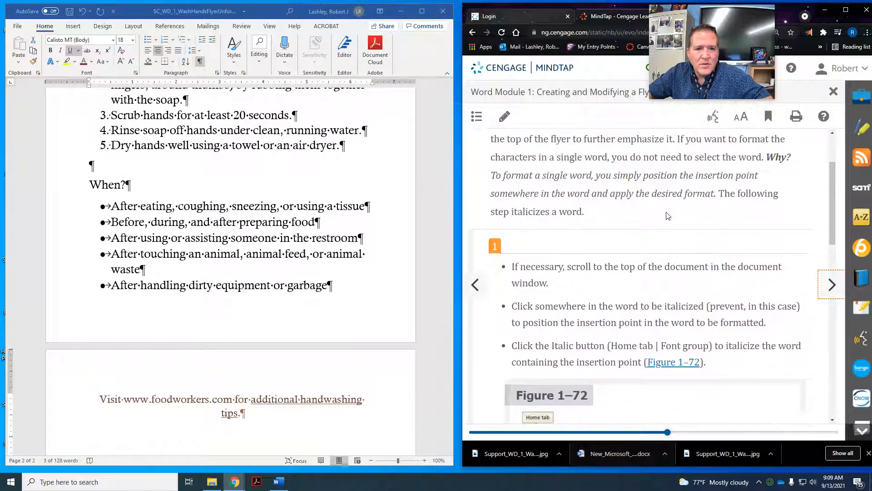
Italicize the word "prevent" in the paragraph below the WASH YOUR HANDS! headline
{"action": "scroll", "coordinate": [191, 132], "scroll_direction": "up", "scroll_amount": 4}
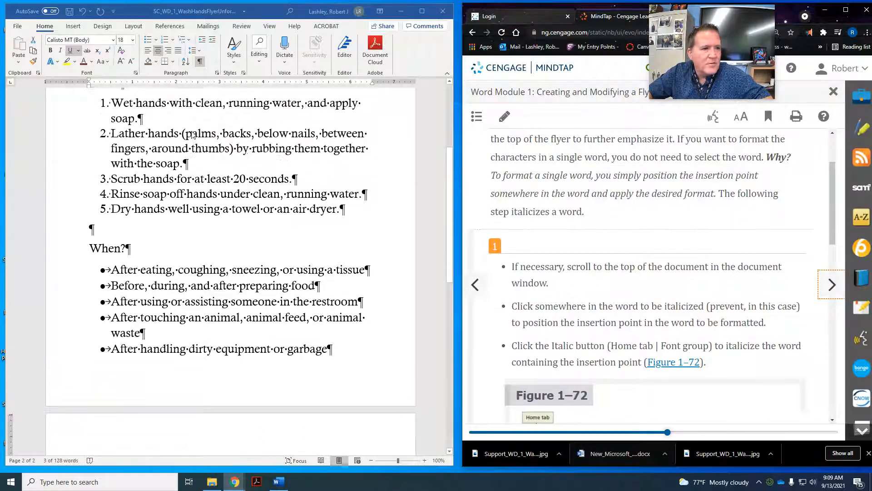
{"action": "scroll", "coordinate": [193, 132], "scroll_direction": "up", "scroll_amount": 1}
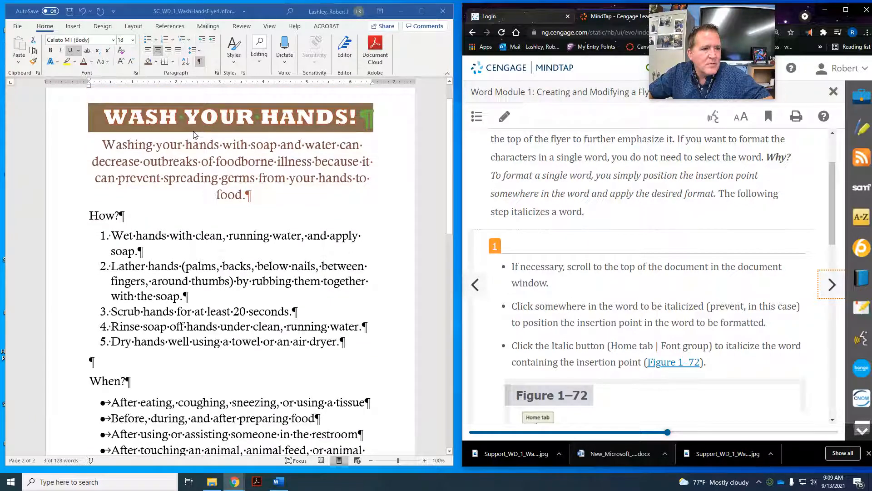
{"action": "double_click", "coordinate": [125, 181]}
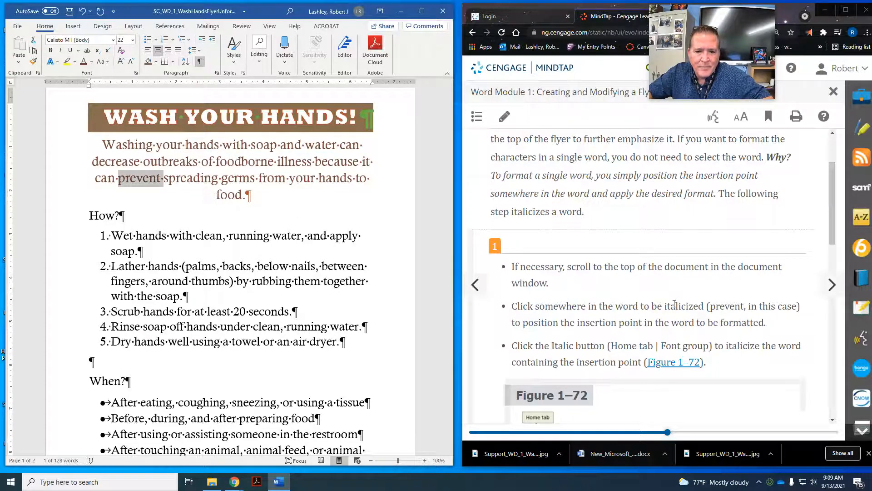
{"action": "scroll", "coordinate": [666, 322], "scroll_direction": "down", "scroll_amount": 3}
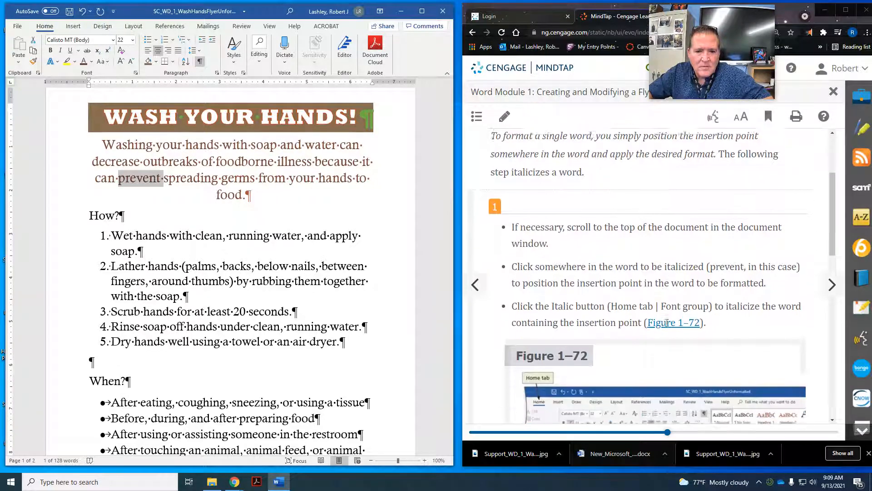
{"action": "scroll", "coordinate": [667, 325], "scroll_direction": "down", "scroll_amount": 1}
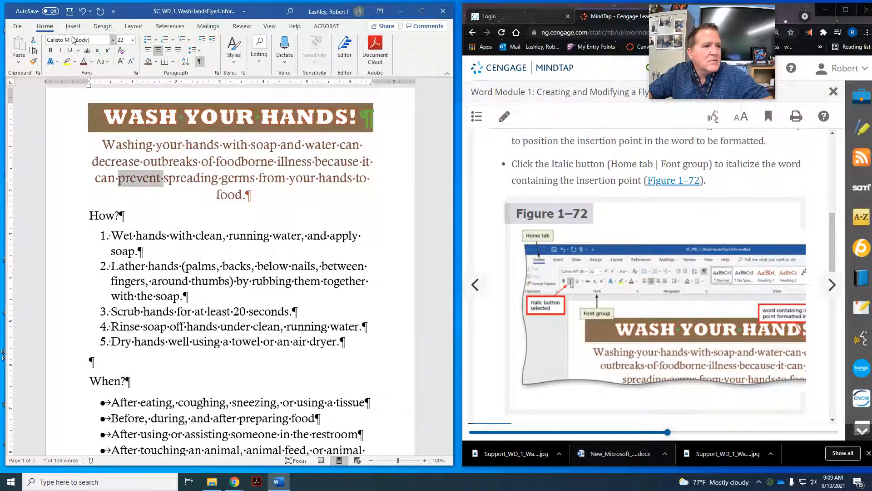
{"action": "left_click", "coordinate": [62, 51]}
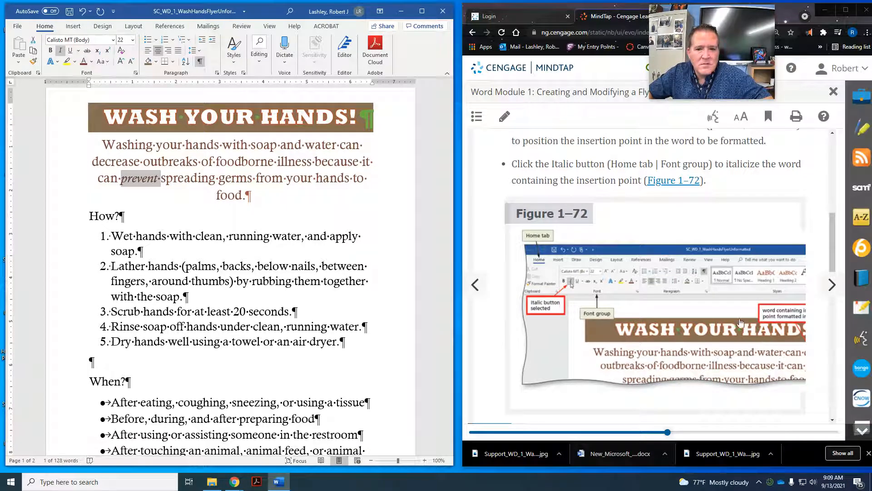
Review the italic section's Q&A and Other Ways, and open MindTap section WD 1-6ab on selecting nonadjacent text
{"action": "scroll", "coordinate": [721, 309], "scroll_direction": "down", "scroll_amount": 1}
{"action": "scroll", "coordinate": [721, 309], "scroll_direction": "down", "scroll_amount": 3}
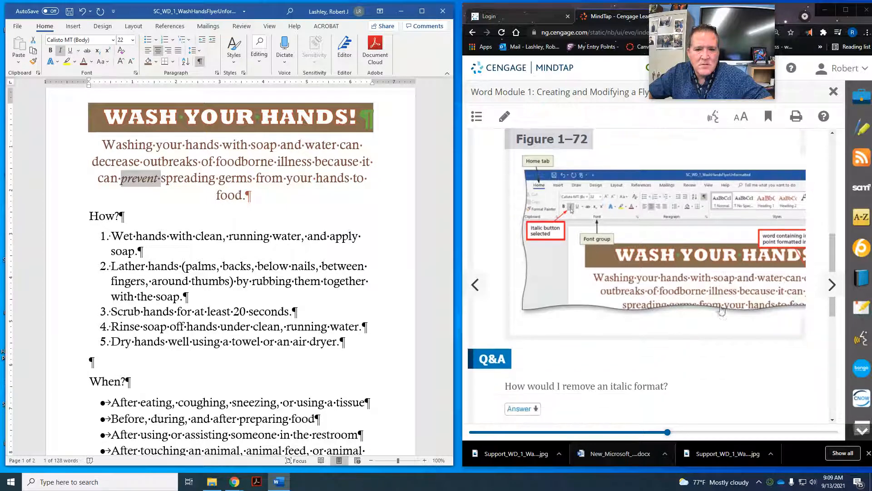
{"action": "scroll", "coordinate": [721, 311], "scroll_direction": "down", "scroll_amount": 5}
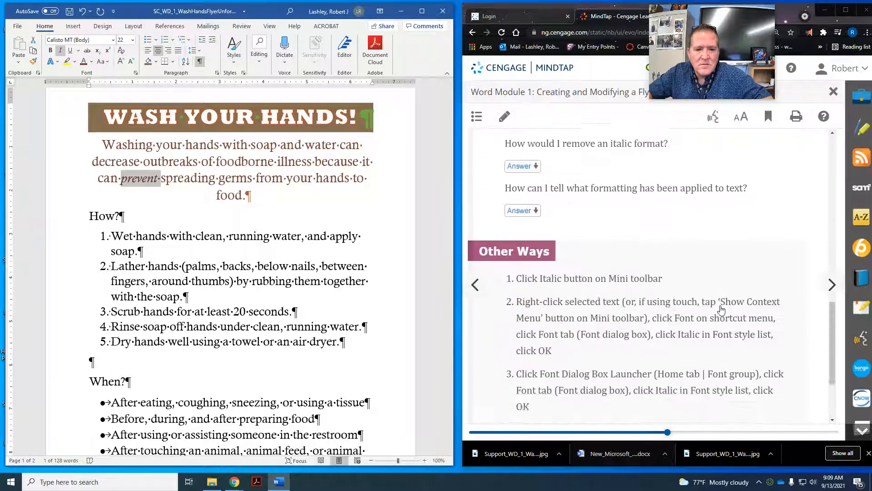
{"action": "scroll", "coordinate": [721, 310], "scroll_direction": "up", "scroll_amount": 4}
{"action": "scroll", "coordinate": [721, 310], "scroll_direction": "up", "scroll_amount": 4}
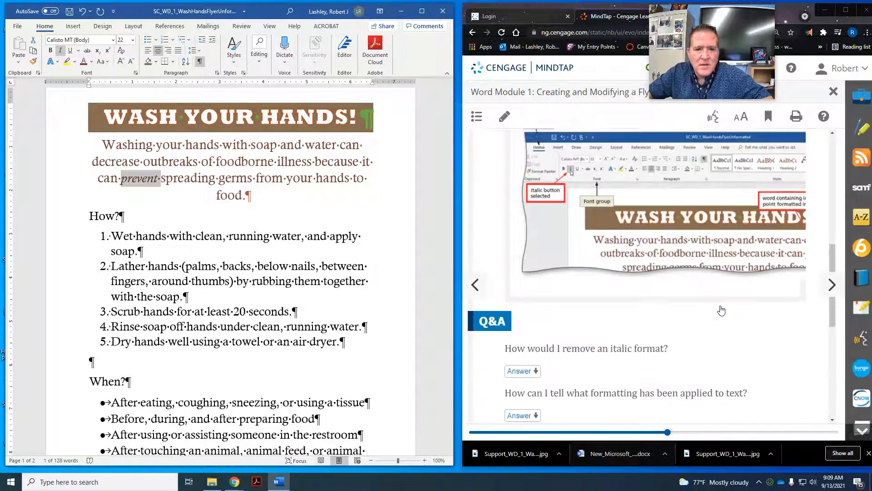
{"action": "scroll", "coordinate": [700, 272], "scroll_direction": "up", "scroll_amount": 3}
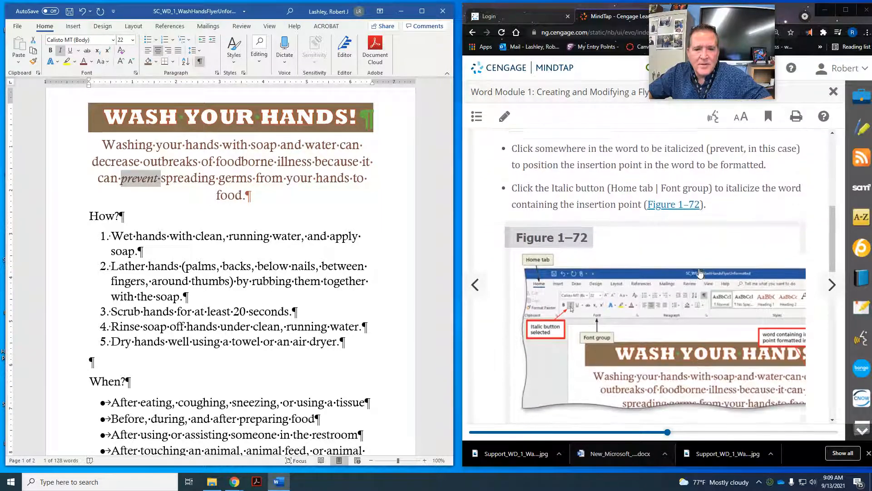
{"action": "scroll", "coordinate": [602, 234], "scroll_direction": "up", "scroll_amount": 3}
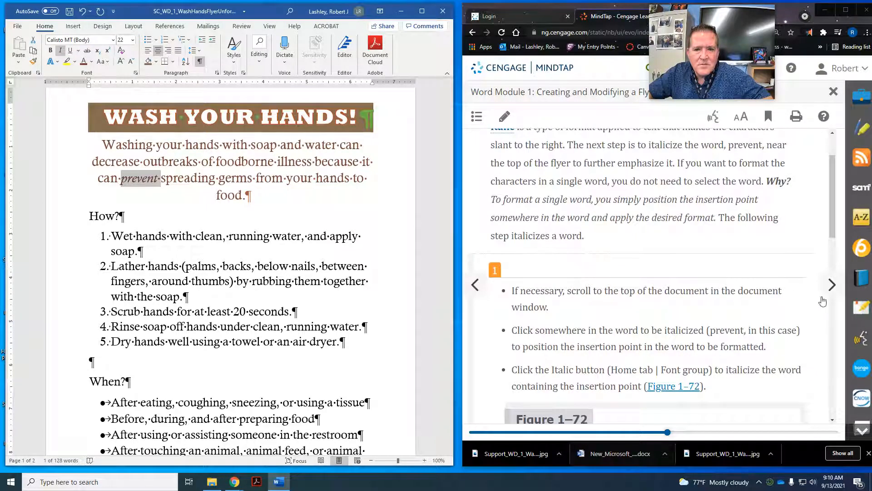
{"action": "left_click", "coordinate": [831, 287]}
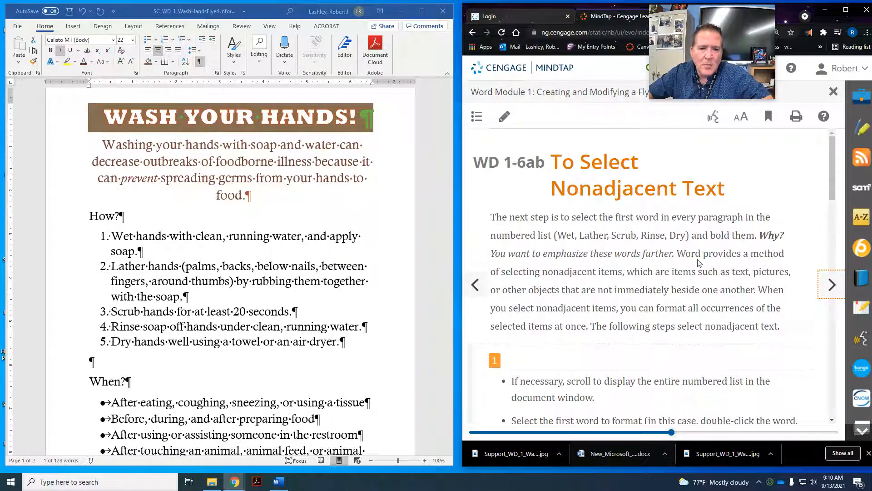
Following steps 1 and 2 of WD 1-6ab, select the nonadjacent words "Wet" and "Lather" in the numbered list
{"action": "double_click", "coordinate": [116, 237]}
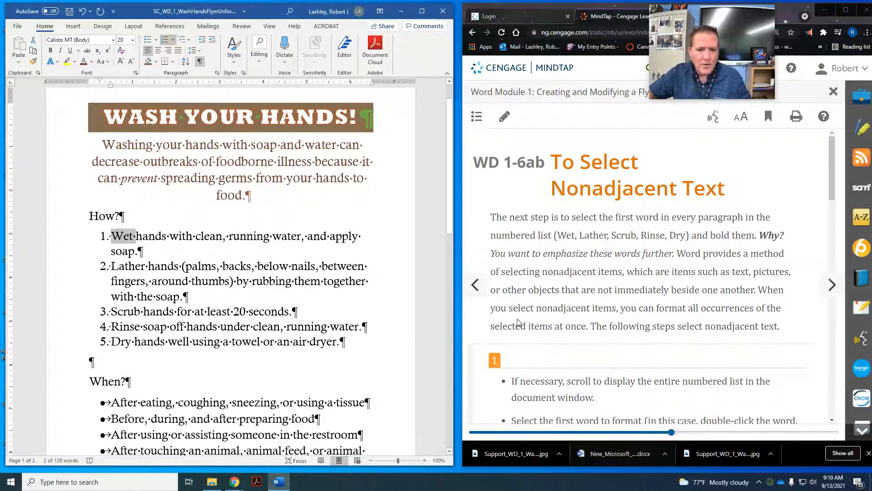
{"action": "scroll", "coordinate": [653, 332], "scroll_direction": "down", "scroll_amount": 3}
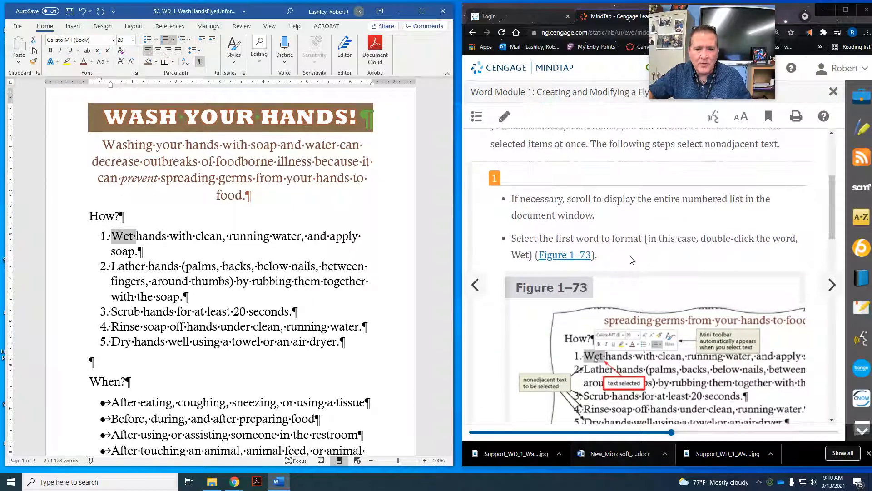
{"action": "scroll", "coordinate": [638, 273], "scroll_direction": "down", "scroll_amount": 3}
{"action": "scroll", "coordinate": [628, 247], "scroll_direction": "down", "scroll_amount": 3}
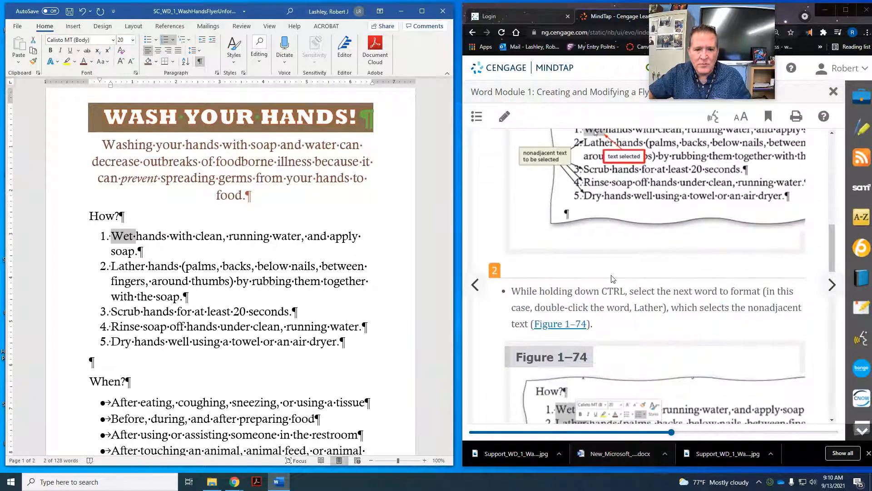
{"action": "scroll", "coordinate": [663, 300], "scroll_direction": "down", "scroll_amount": 1}
{"action": "scroll", "coordinate": [657, 287], "scroll_direction": "down", "scroll_amount": 1}
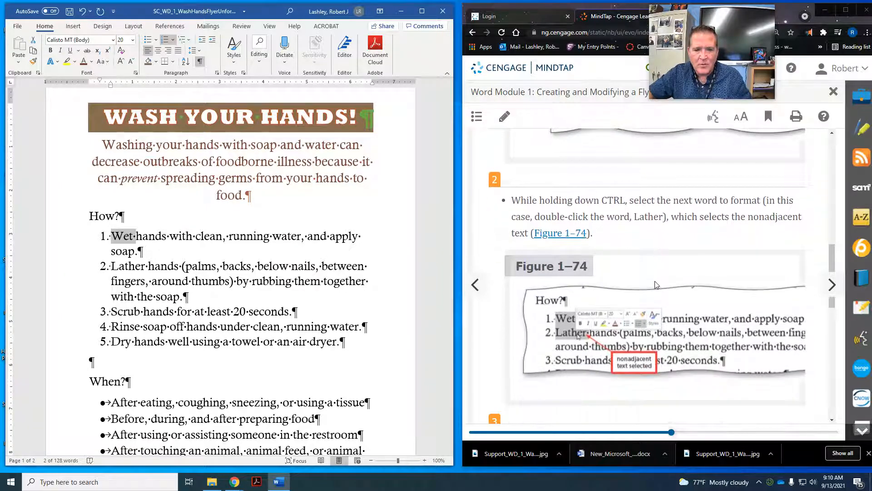
{"action": "double_click", "coordinate": [117, 265], "text": "ctrl"}
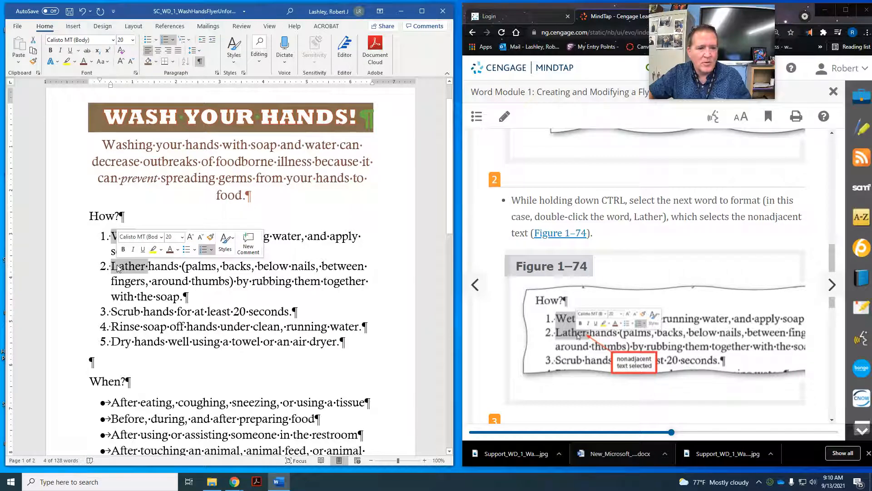
Following step 3, add the words "Scrub", "Rinse" and "Dry" in the numbered list to the nonadjacent selection
{"action": "scroll", "coordinate": [672, 292], "scroll_direction": "down", "scroll_amount": 4}
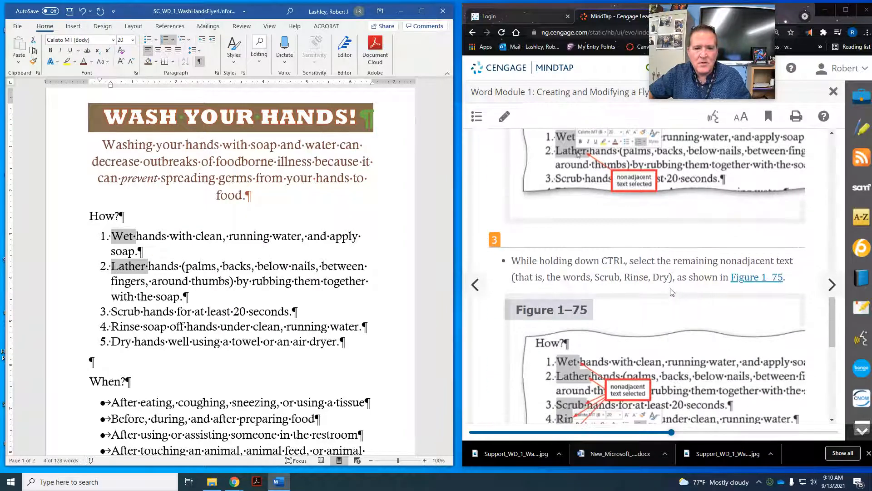
{"action": "scroll", "coordinate": [705, 273], "scroll_direction": "down", "scroll_amount": 1}
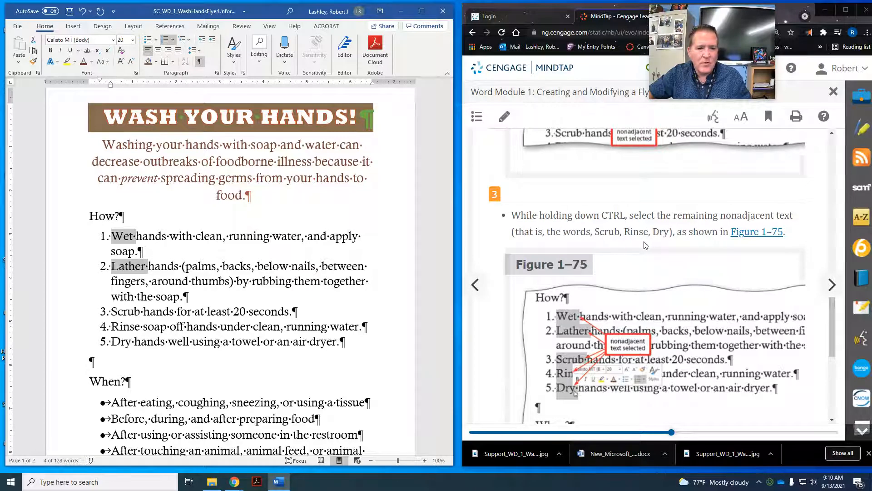
{"action": "double_click", "coordinate": [118, 313], "text": "ctrl"}
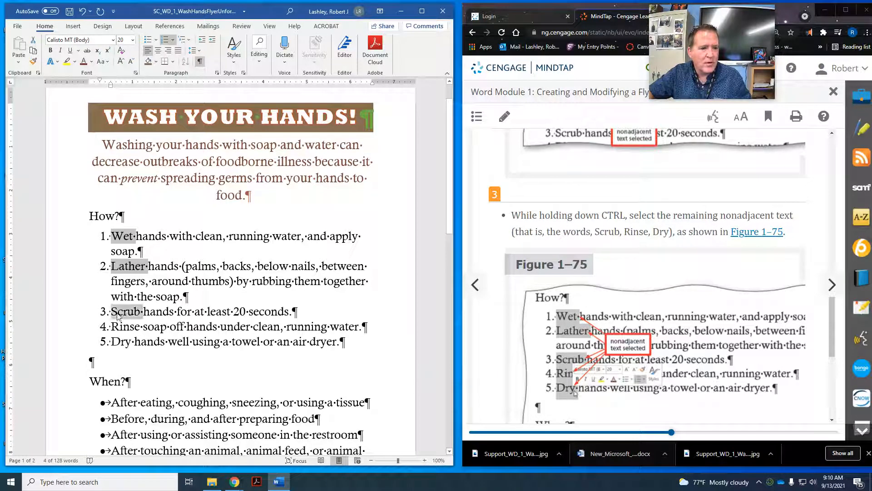
{"action": "double_click", "coordinate": [114, 332], "text": "ctrl"}
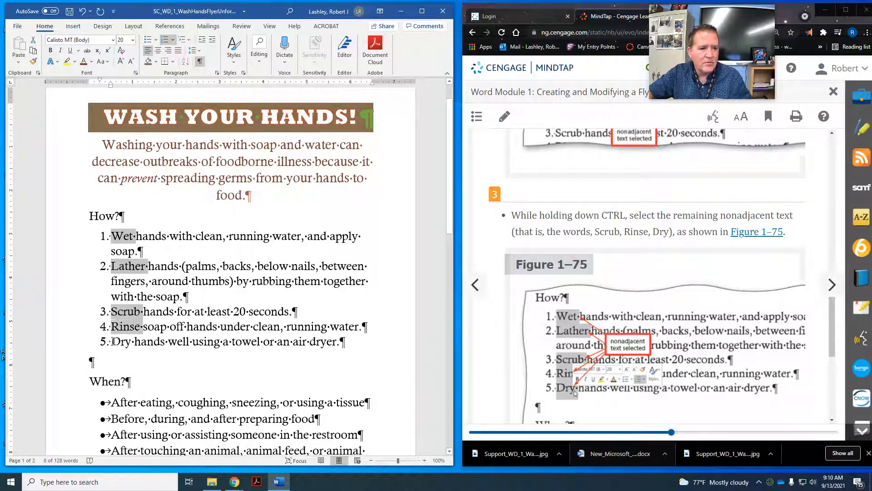
{"action": "double_click", "coordinate": [114, 341], "text": "ctrl"}
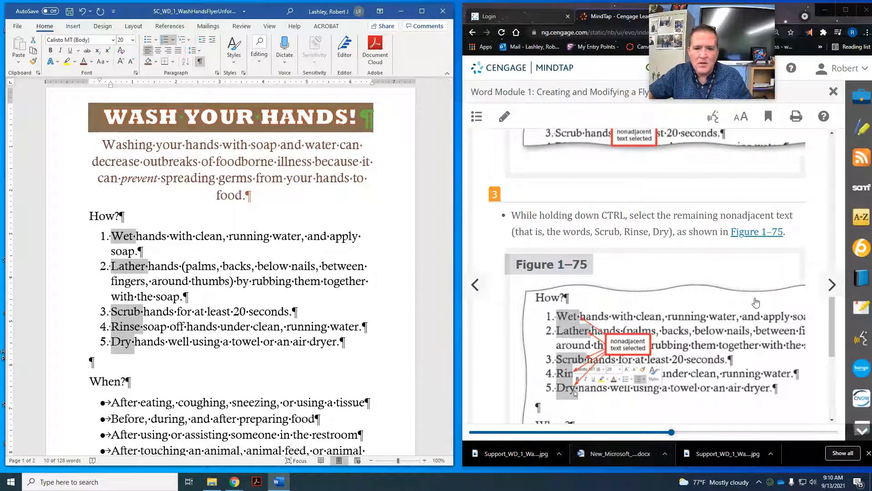
Look over Figure 1–75 and the Q&A, and open MindTap section WD 1-6ac on bolding text
{"action": "scroll", "coordinate": [756, 303], "scroll_direction": "down", "scroll_amount": 2}
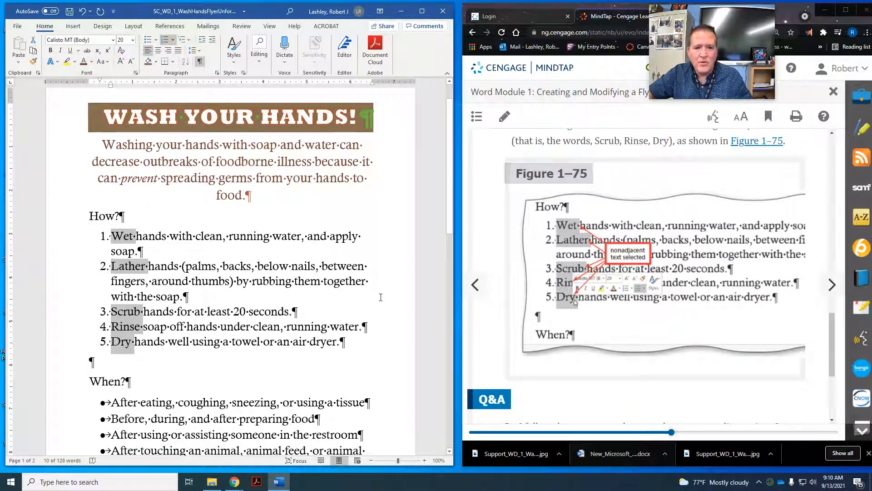
{"action": "scroll", "coordinate": [764, 302], "scroll_direction": "down", "scroll_amount": 4}
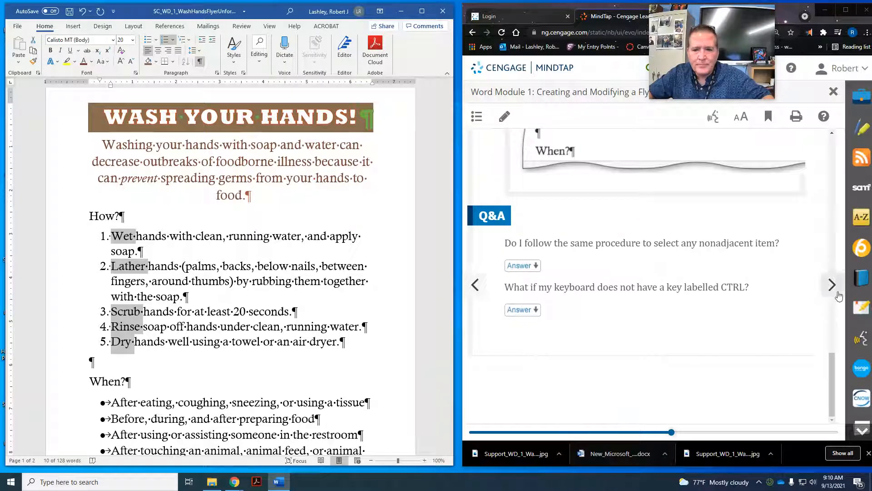
{"action": "left_click", "coordinate": [837, 293]}
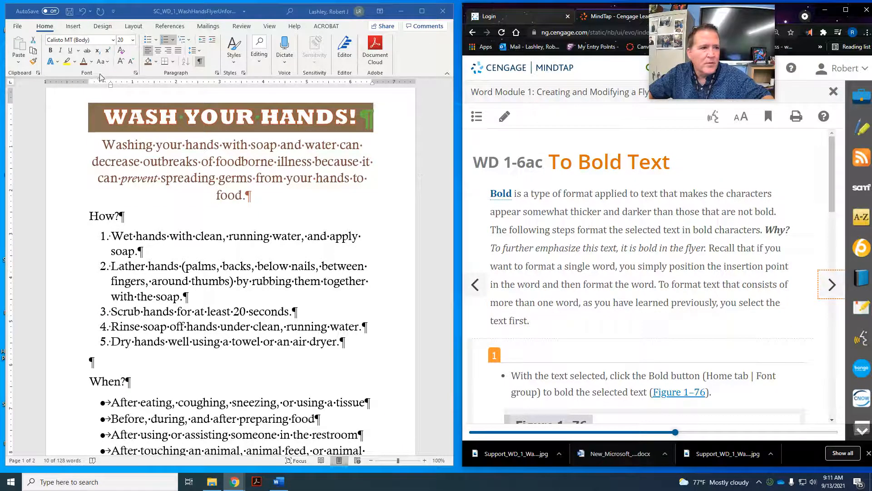
Bold the selected words in the numbered list, check the result against Figure 1–76, and clear the selection as step 2 instructs
{"action": "left_click", "coordinate": [51, 51]}
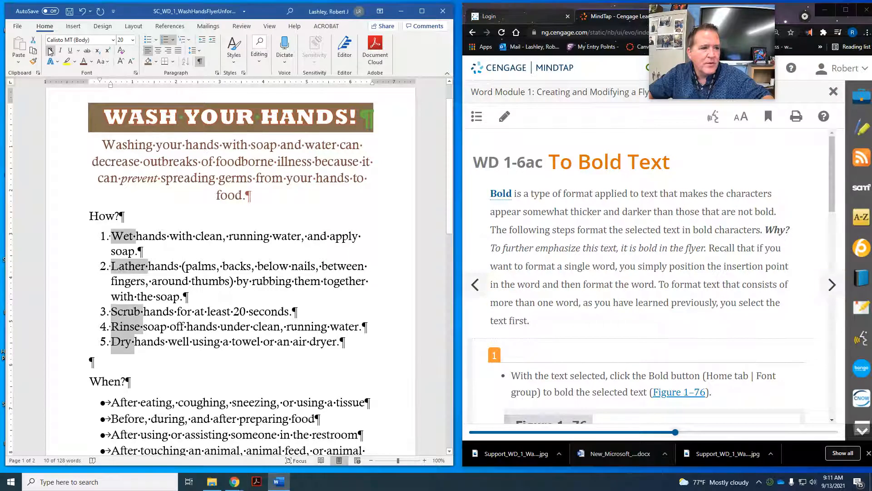
{"action": "left_click", "coordinate": [51, 52]}
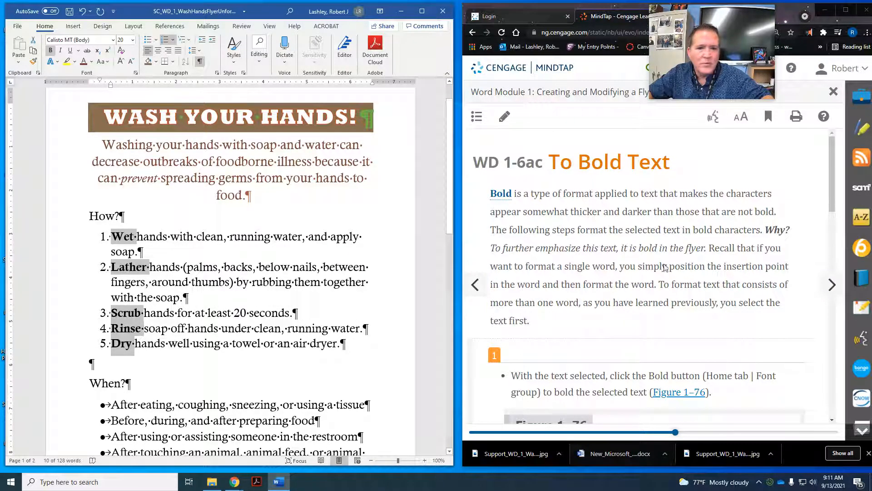
{"action": "scroll", "coordinate": [735, 235], "scroll_direction": "down", "scroll_amount": 4}
{"action": "scroll", "coordinate": [735, 235], "scroll_direction": "down", "scroll_amount": 3}
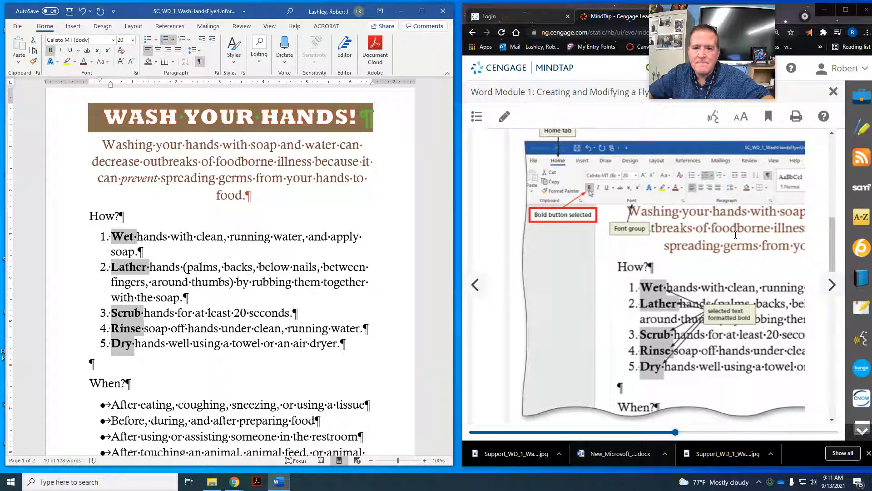
{"action": "scroll", "coordinate": [736, 234], "scroll_direction": "down", "scroll_amount": 5}
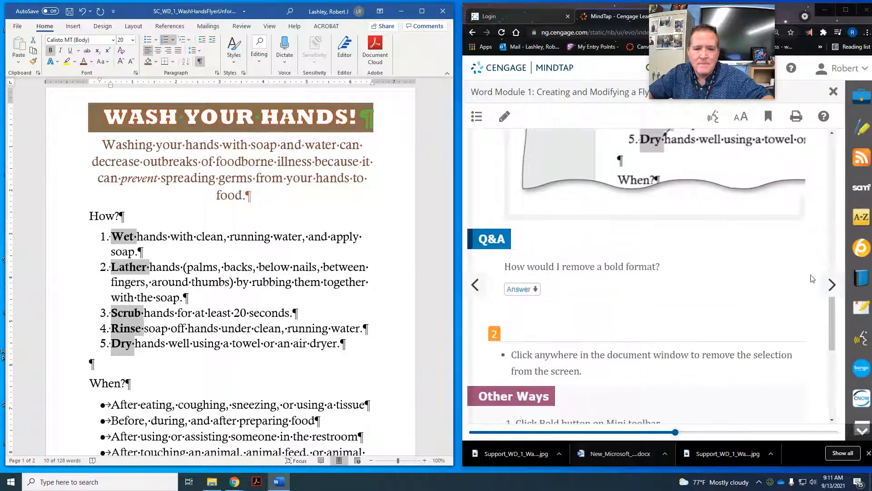
{"action": "scroll", "coordinate": [731, 306], "scroll_direction": "down", "scroll_amount": 2}
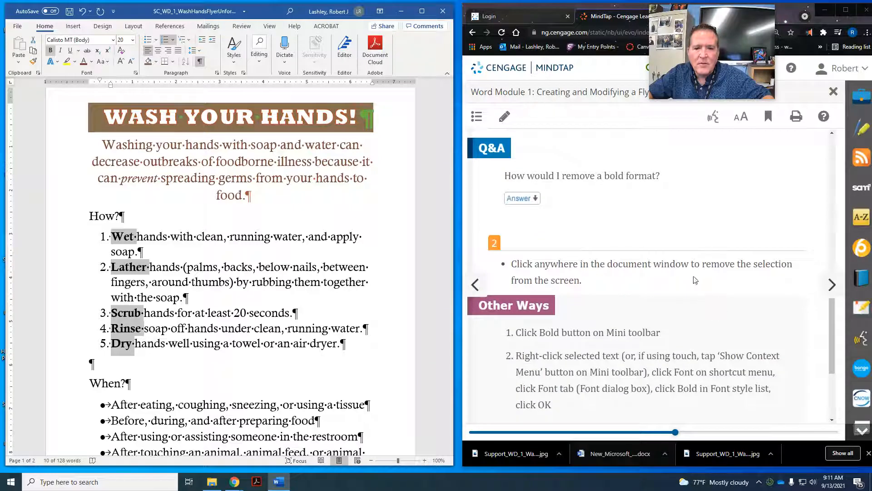
{"action": "left_click", "coordinate": [246, 257]}
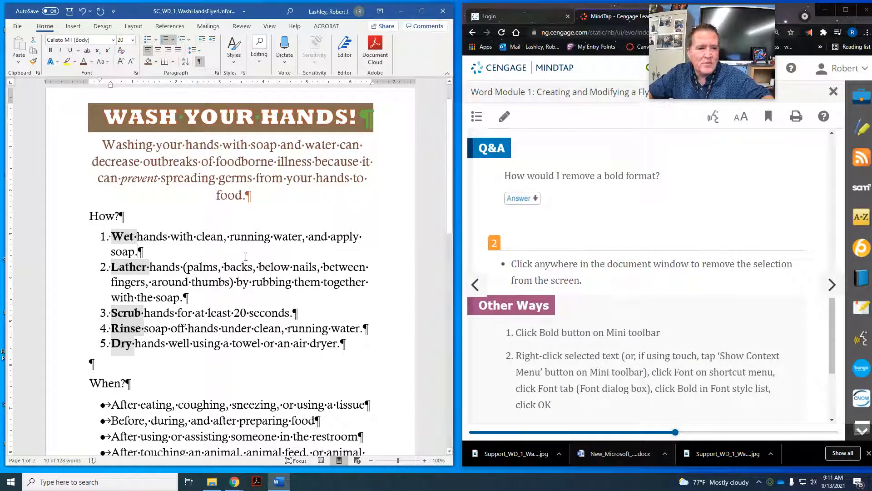
Skim Other Ways for bolding and Table 1–4 on selecting text, and open MindTap section WD 1-6ae on saving under a different file name
{"action": "scroll", "coordinate": [759, 270], "scroll_direction": "down", "scroll_amount": 1}
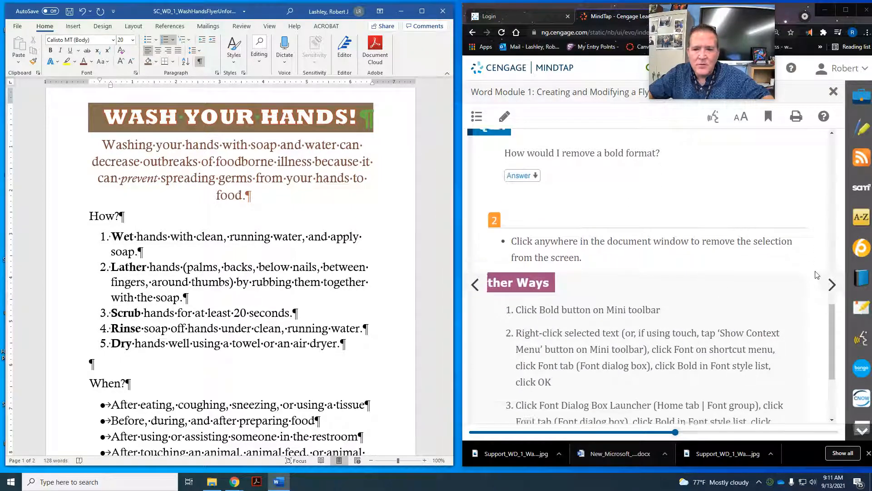
{"action": "left_click", "coordinate": [833, 286]}
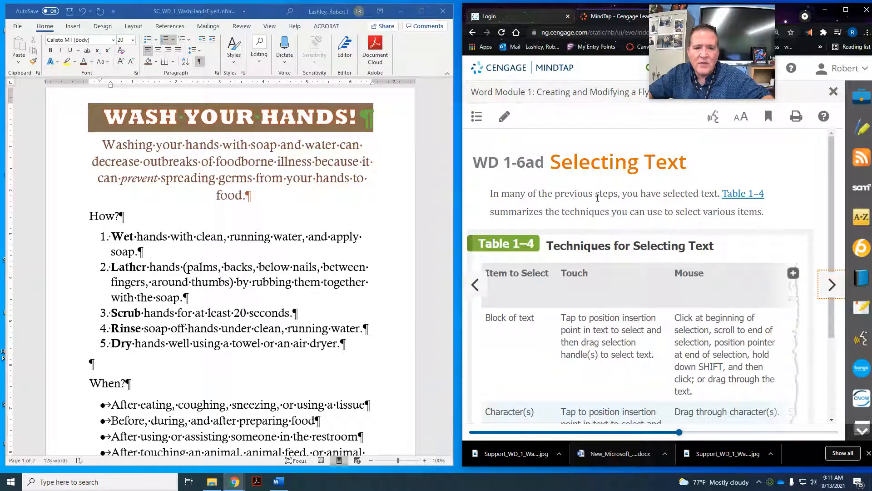
{"action": "scroll", "coordinate": [653, 208], "scroll_direction": "down", "scroll_amount": 3}
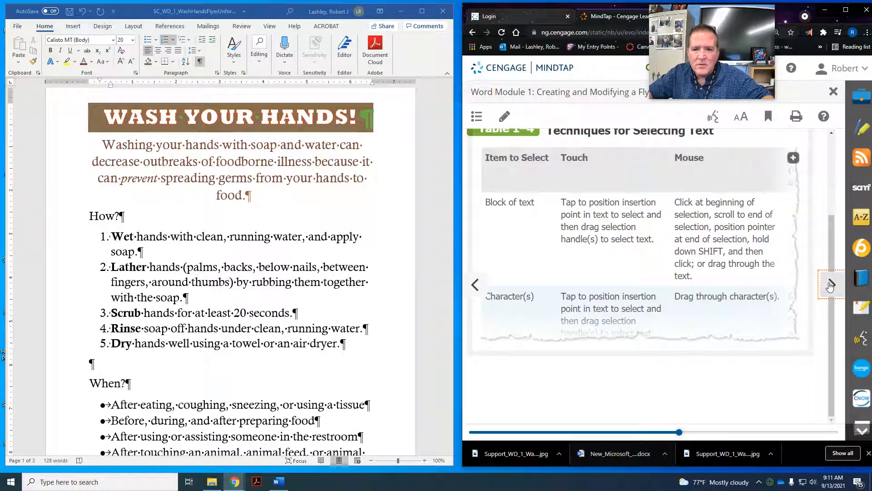
{"action": "left_click", "coordinate": [831, 284]}
{"action": "left_click", "coordinate": [831, 284]}
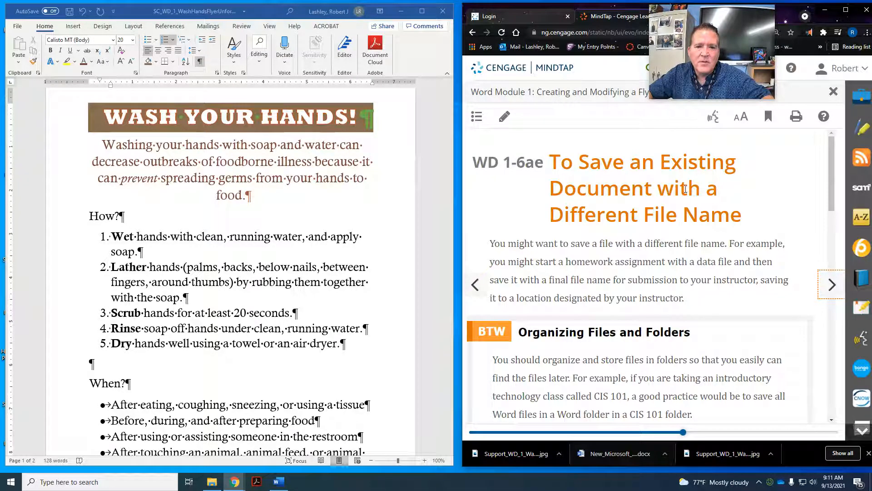
Following the WD 1-6ae steps, save a copy of the flyer in the Downloads folder as SC_WD_1_WashHandsFlyerFormatted
{"action": "scroll", "coordinate": [685, 189], "scroll_direction": "down", "scroll_amount": 5}
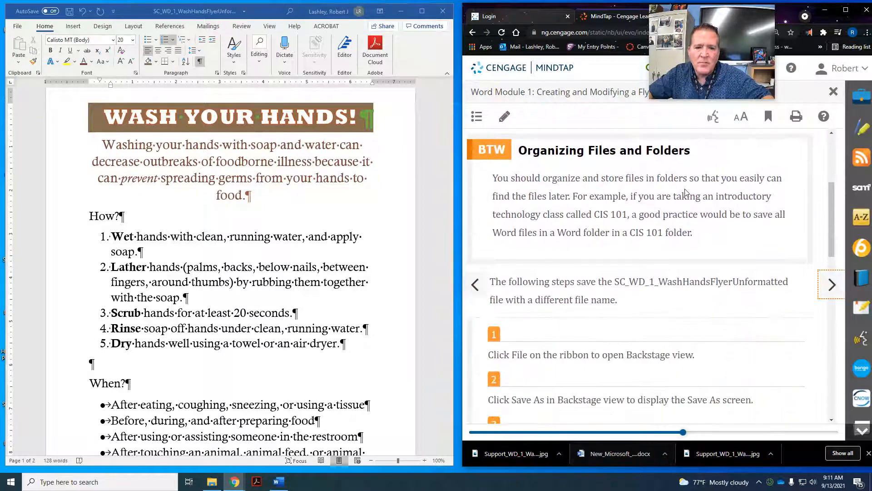
{"action": "scroll", "coordinate": [687, 193], "scroll_direction": "down", "scroll_amount": 3}
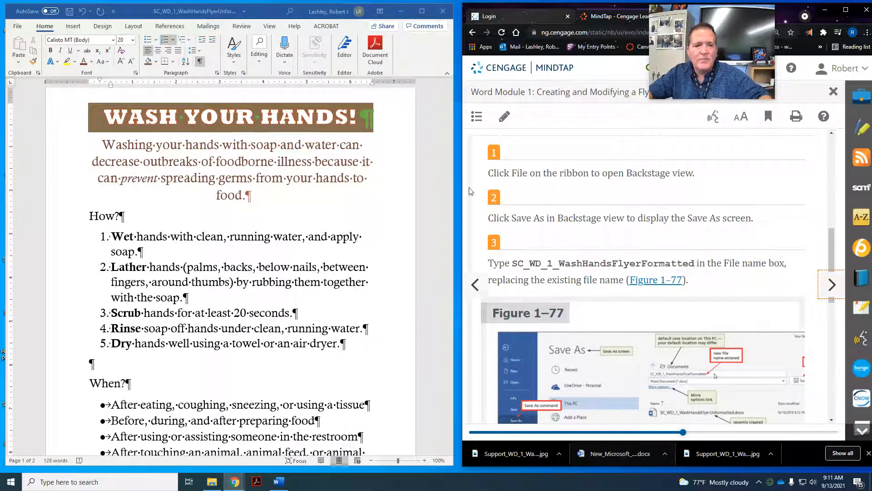
{"action": "left_click", "coordinate": [18, 29]}
{"action": "left_click", "coordinate": [17, 28]}
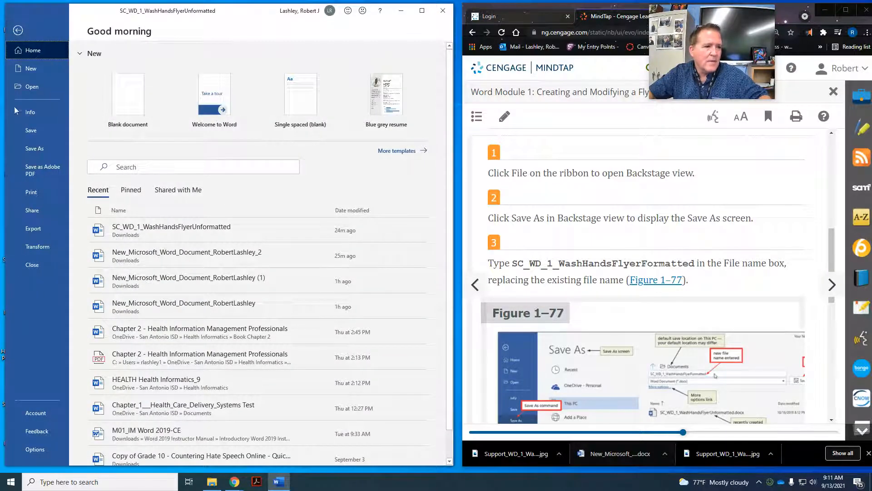
{"action": "left_click", "coordinate": [33, 148]}
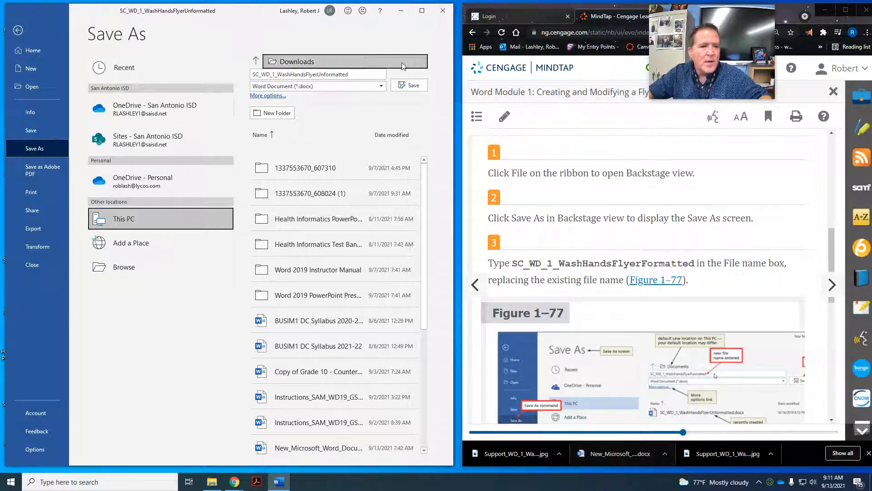
{"action": "left_click", "coordinate": [318, 74]}
{"action": "left_click", "coordinate": [317, 75]}
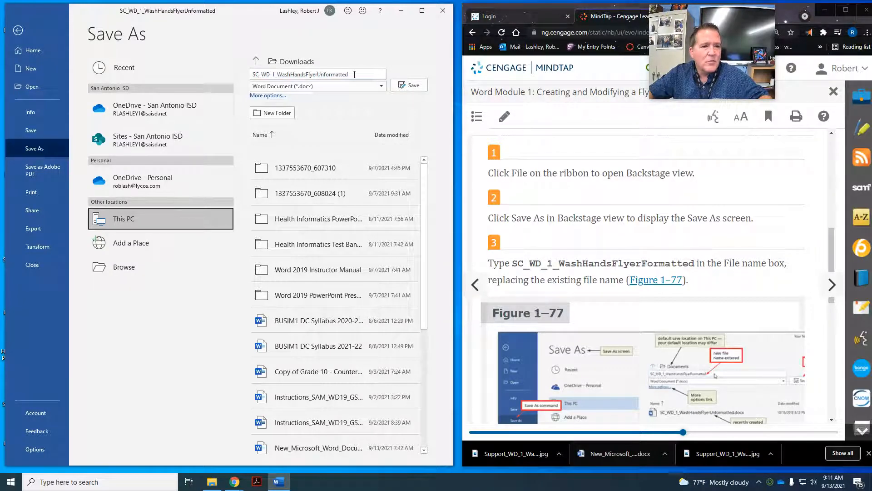
{"action": "key", "text": "Delete"}
{"action": "key", "text": "Delete"}
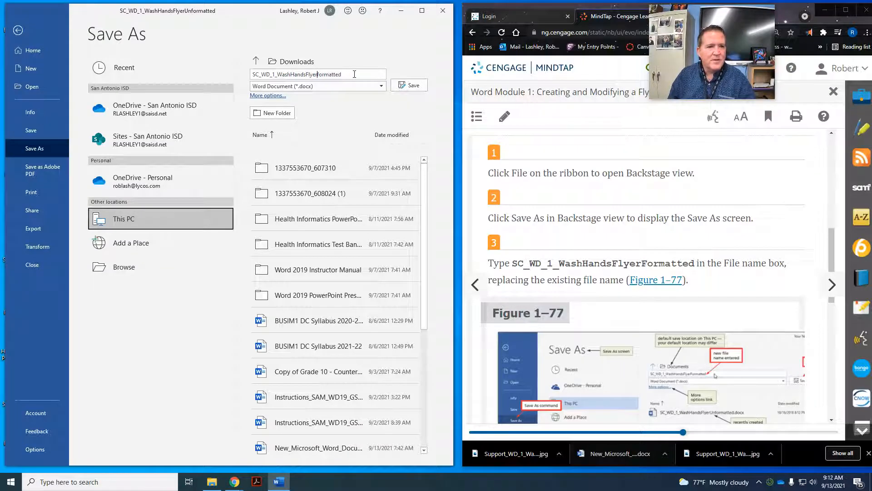
{"action": "type", "text": "F"}
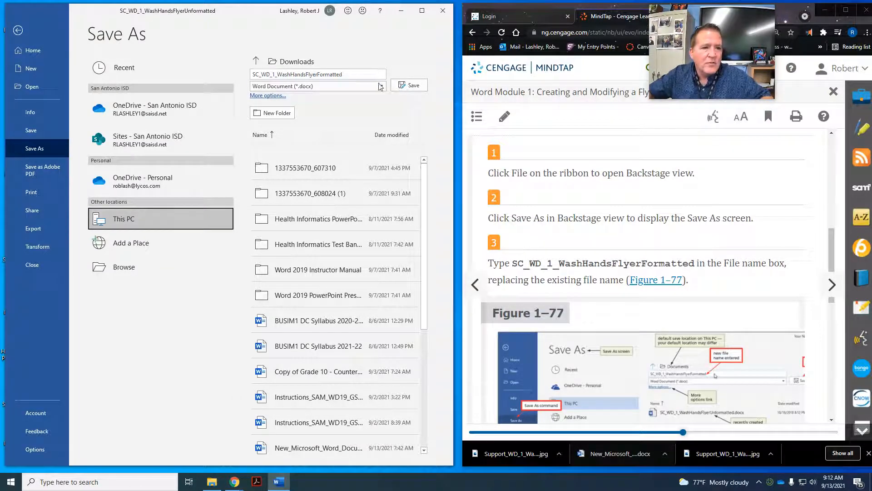
{"action": "left_click", "coordinate": [403, 86]}
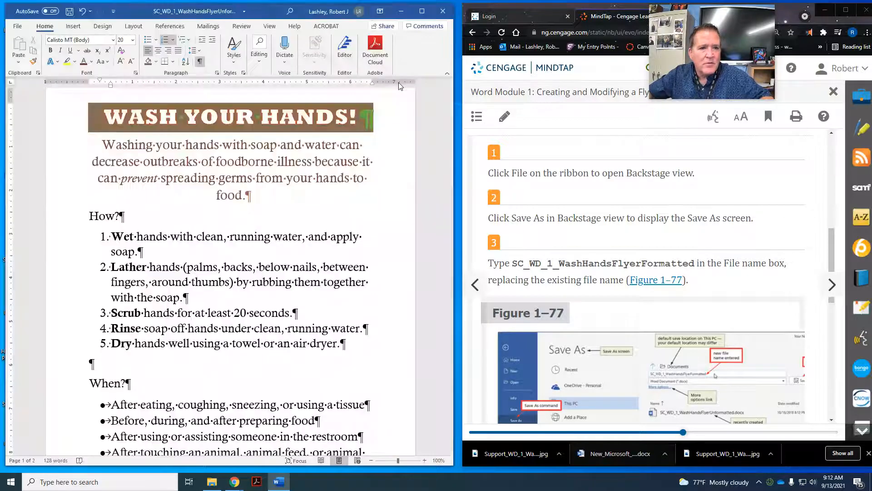
Skim the Break Point, read the WD 1-7 overview of inserting and formatting a picture, and open section WD 1-7a
{"action": "scroll", "coordinate": [616, 191], "scroll_direction": "down", "scroll_amount": 10}
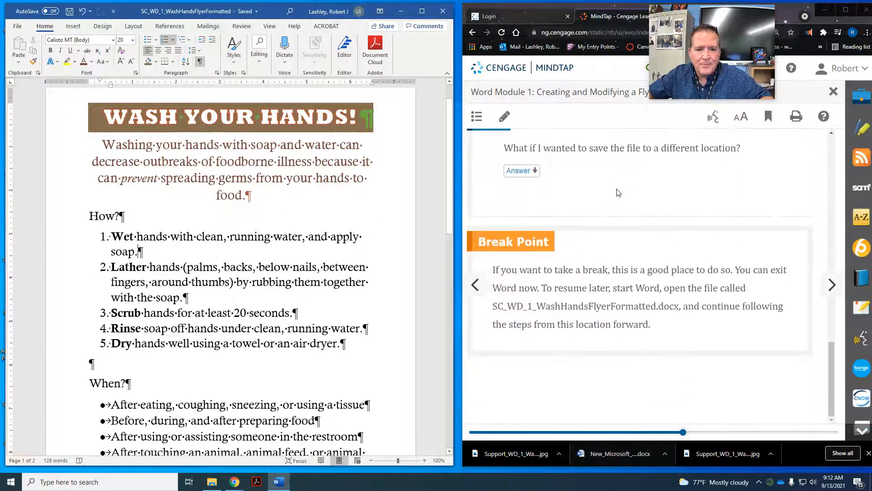
{"action": "left_click", "coordinate": [832, 285]}
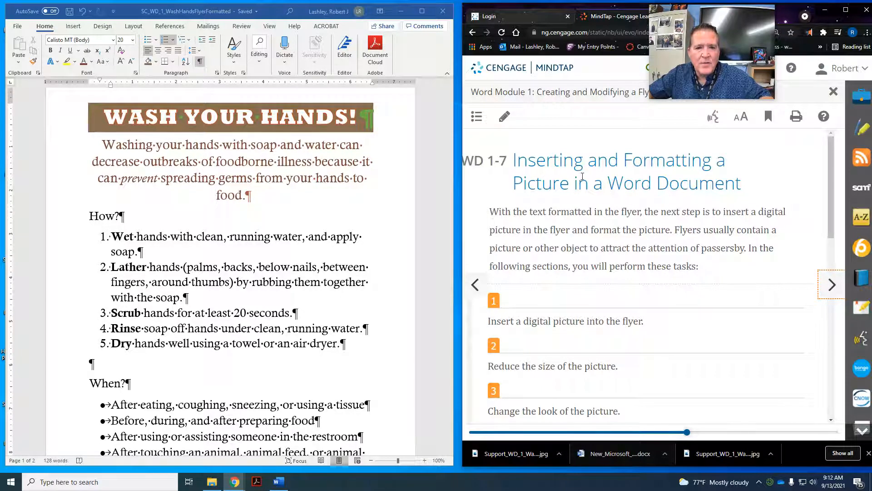
{"action": "scroll", "coordinate": [665, 199], "scroll_direction": "down", "scroll_amount": 3}
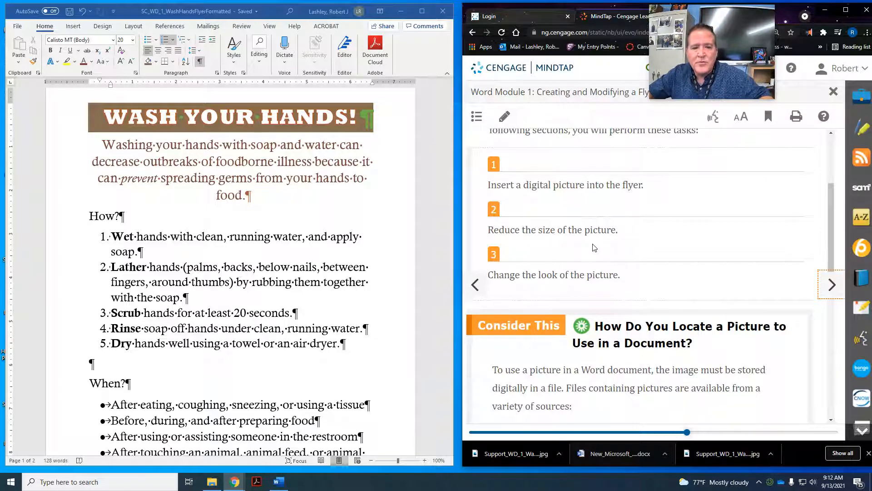
{"action": "scroll", "coordinate": [598, 247], "scroll_direction": "up", "scroll_amount": 1}
{"action": "scroll", "coordinate": [598, 248], "scroll_direction": "up", "scroll_amount": 2}
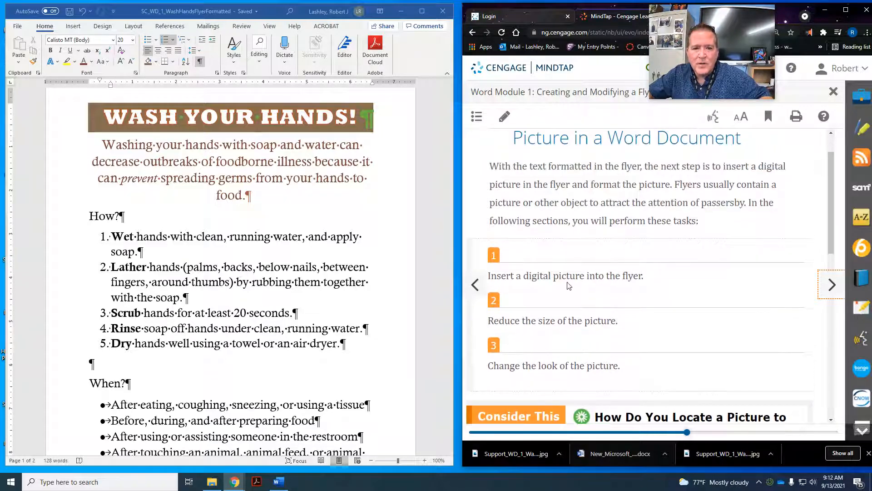
{"action": "scroll", "coordinate": [569, 285], "scroll_direction": "down", "scroll_amount": 3}
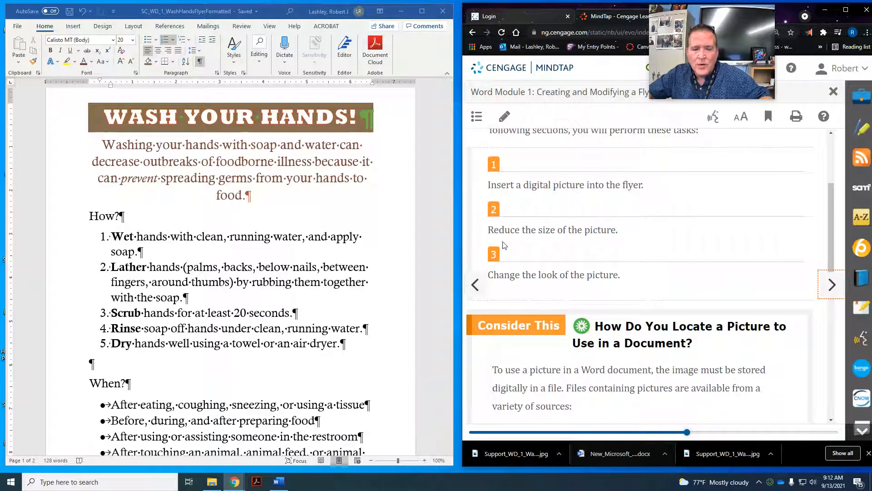
{"action": "scroll", "coordinate": [569, 202], "scroll_direction": "up", "scroll_amount": 2}
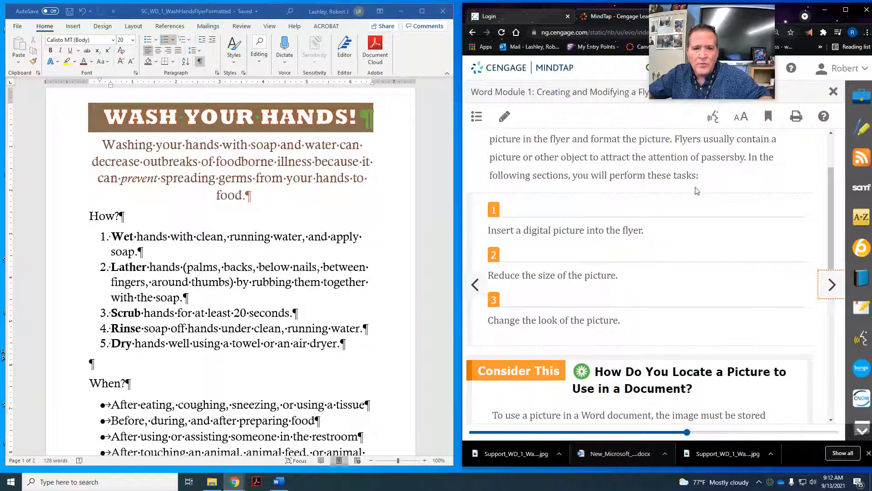
{"action": "scroll", "coordinate": [697, 191], "scroll_direction": "down", "scroll_amount": 10}
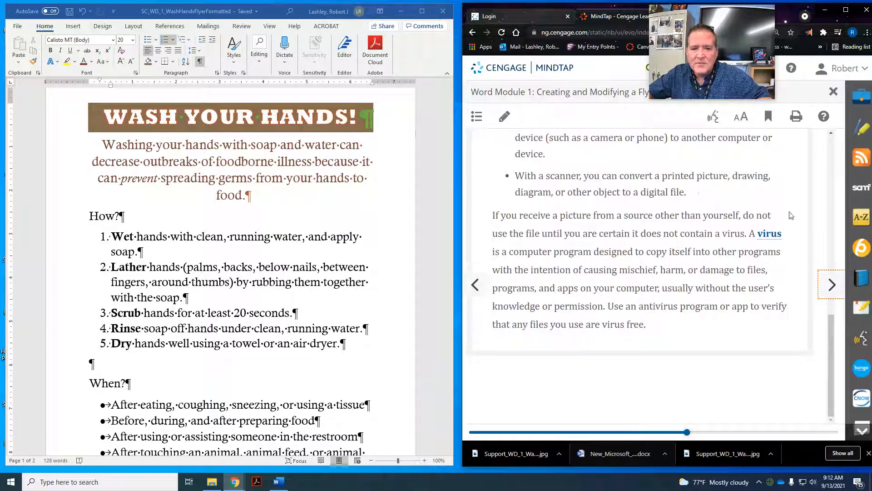
{"action": "left_click", "coordinate": [831, 285]}
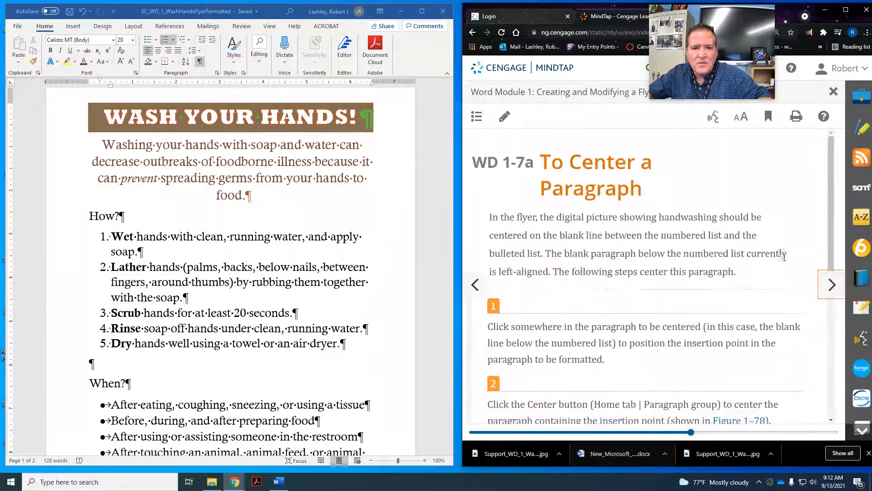
Return to MindTap section WD 1-7 and recheck its task list and the guidance on locating pictures
{"action": "left_click", "coordinate": [480, 274]}
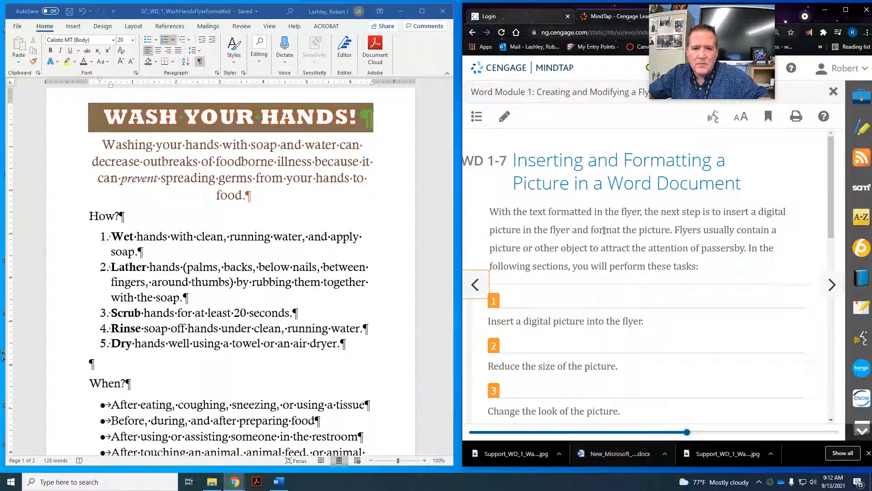
{"action": "scroll", "coordinate": [605, 231], "scroll_direction": "down", "scroll_amount": 1}
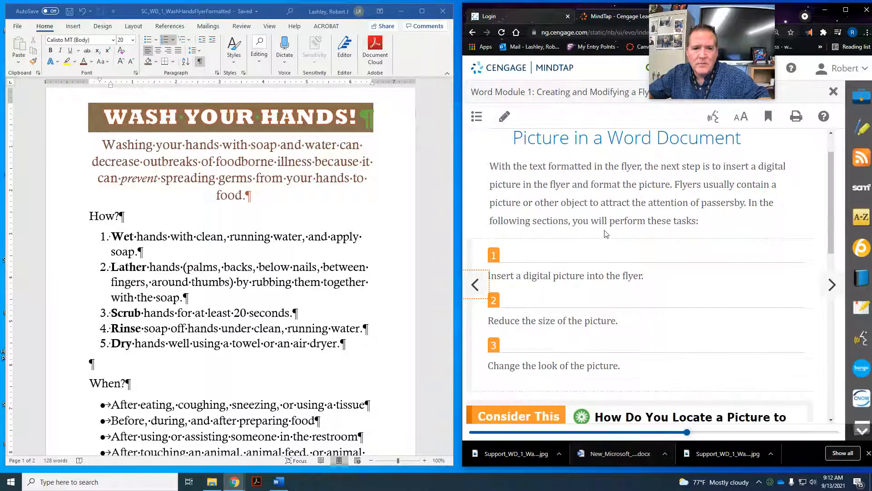
{"action": "scroll", "coordinate": [605, 233], "scroll_direction": "down", "scroll_amount": 5}
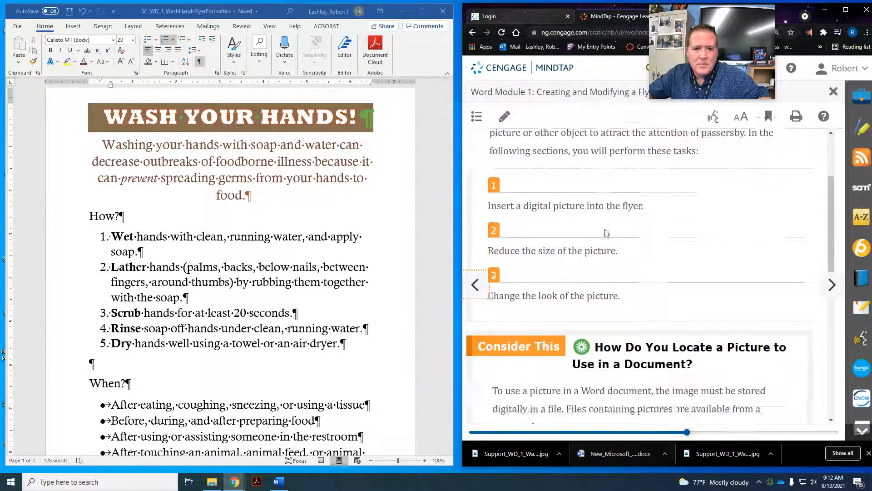
{"action": "scroll", "coordinate": [607, 229], "scroll_direction": "down", "scroll_amount": 4}
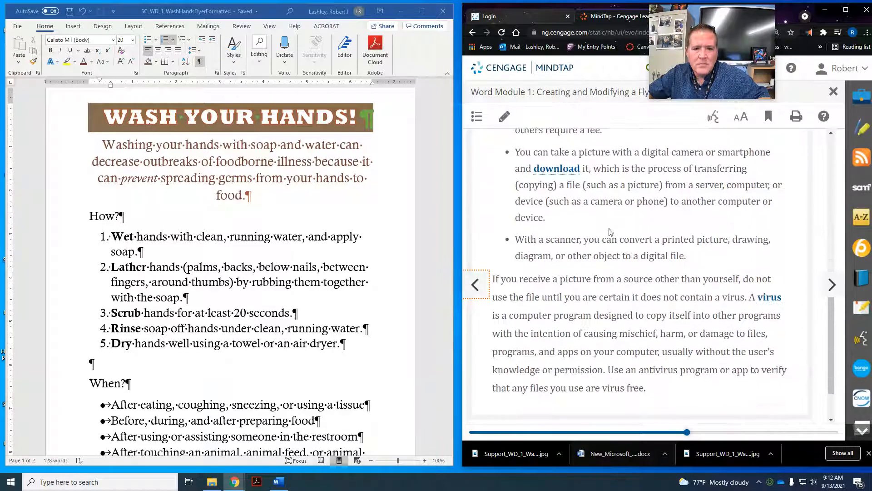
Open MindTap section WD 1-7a on centering a paragraph and read steps 1 and 2 with Figure 1–78
{"action": "left_click", "coordinate": [832, 286]}
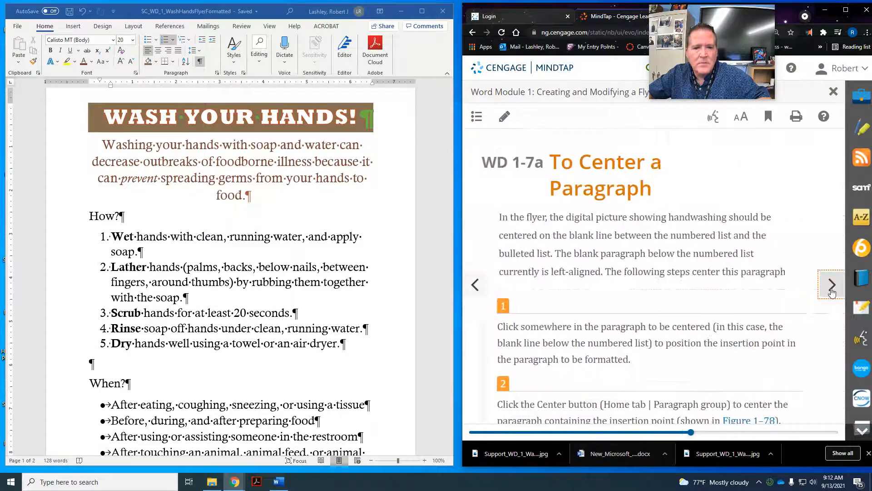
{"action": "scroll", "coordinate": [722, 251], "scroll_direction": "down", "scroll_amount": 1}
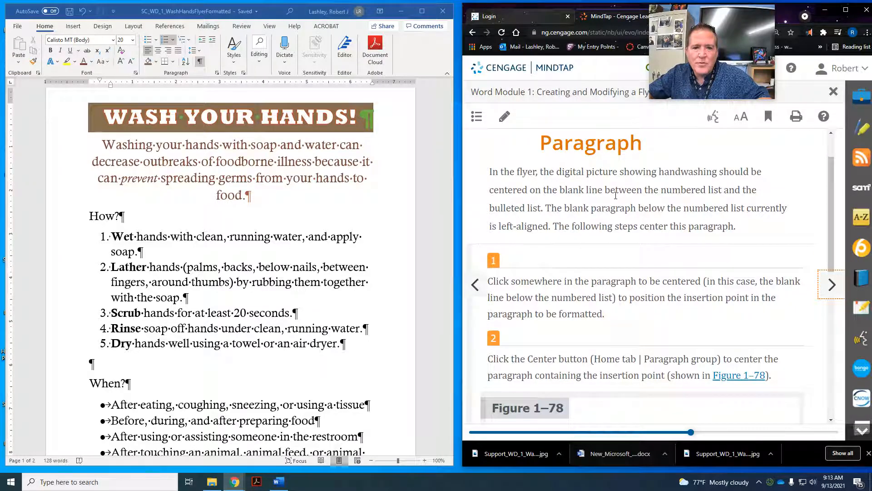
{"action": "scroll", "coordinate": [617, 195], "scroll_direction": "down", "scroll_amount": 1}
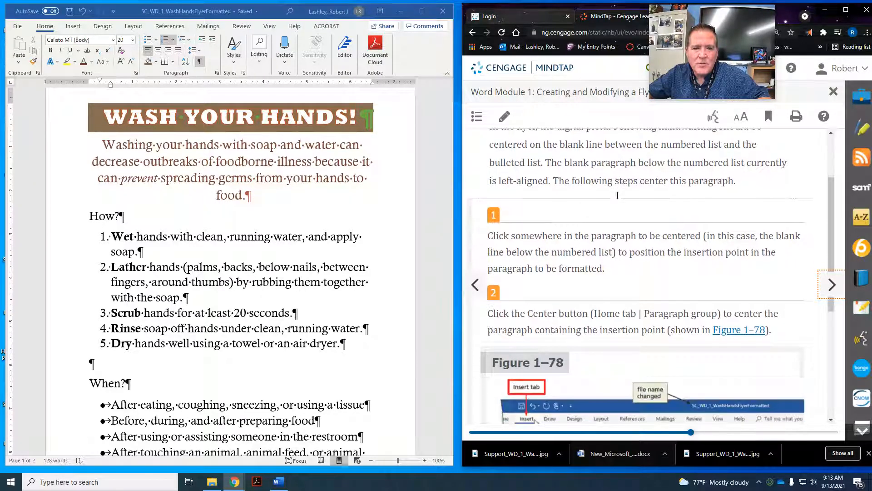
{"action": "scroll", "coordinate": [617, 198], "scroll_direction": "down", "scroll_amount": 3}
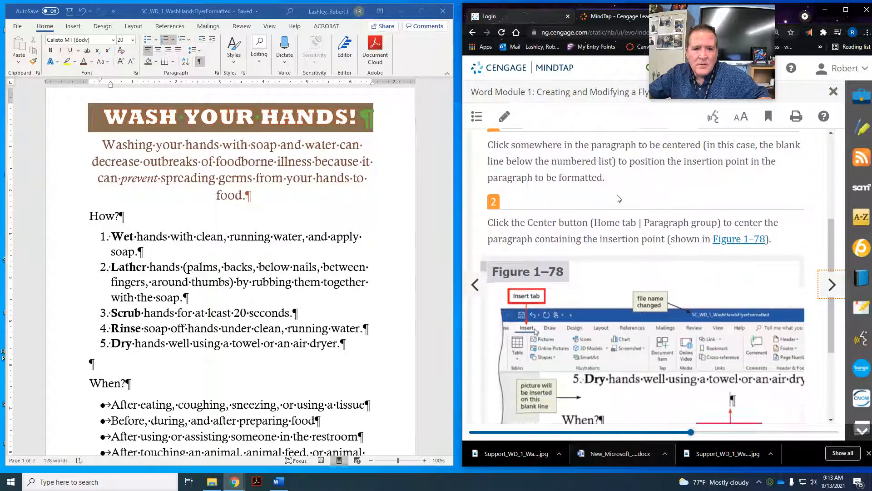
{"action": "scroll", "coordinate": [619, 194], "scroll_direction": "up", "scroll_amount": 3}
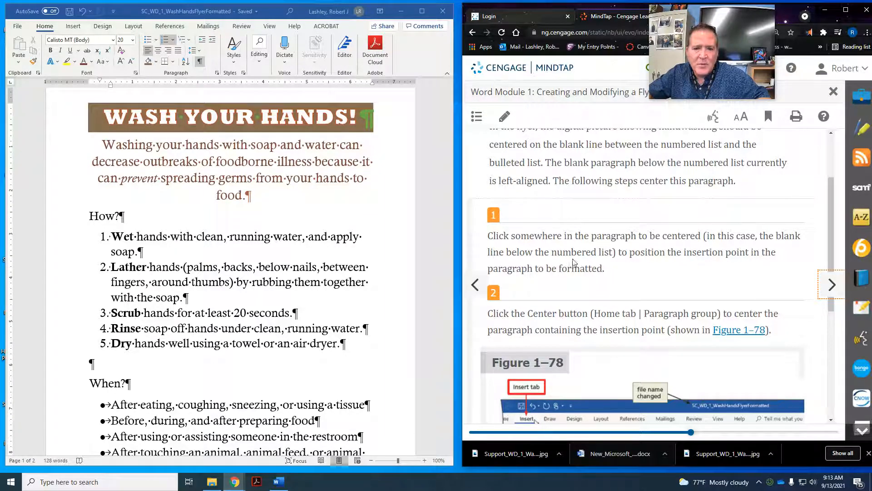
Center the blank paragraph between the numbered list and the When? heading
{"action": "scroll", "coordinate": [283, 241], "scroll_direction": "down", "scroll_amount": 1}
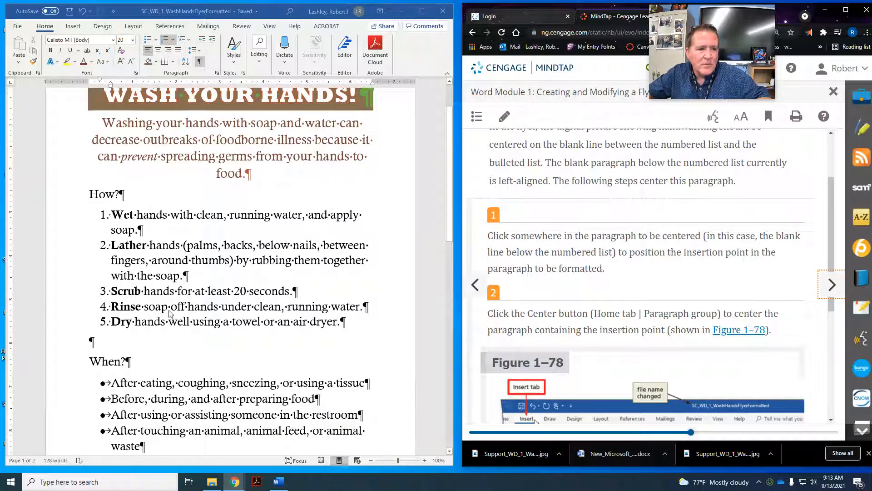
{"action": "left_click", "coordinate": [90, 342]}
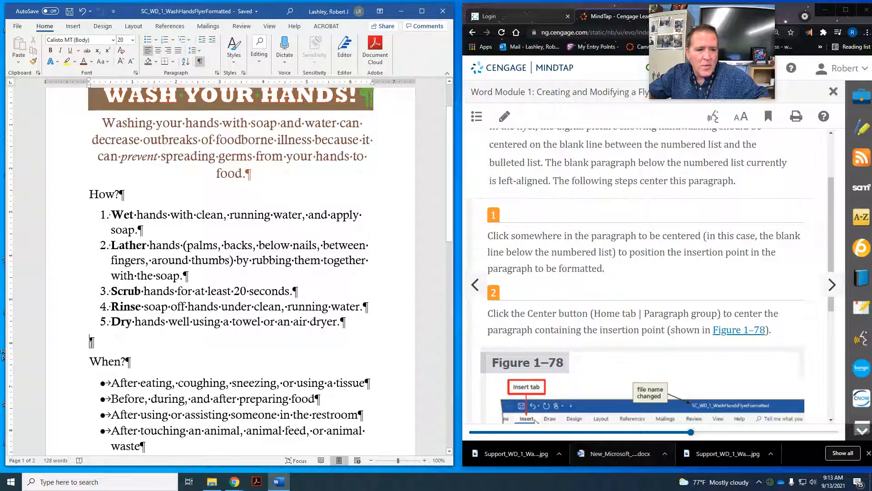
{"action": "left_click", "coordinate": [157, 51]}
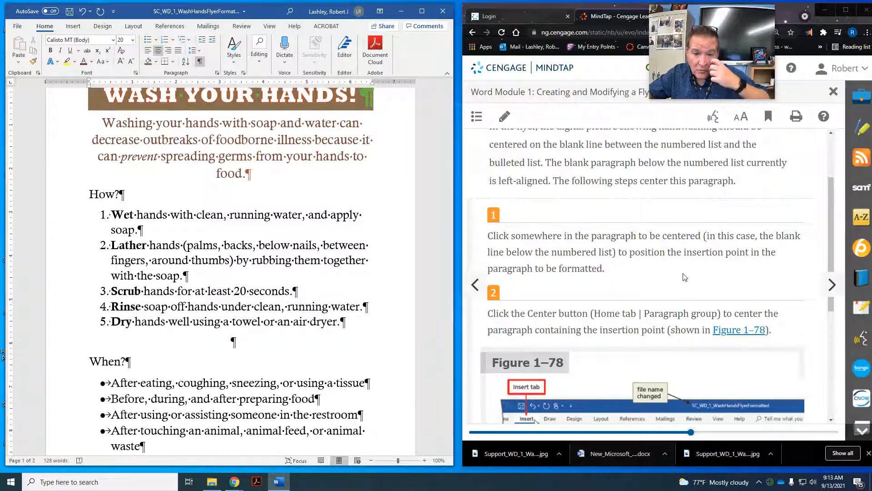
Compare the flyer with Figure 1–78, open MindTap section WD 1-7b on inserting a picture from a file, and read its first steps
{"action": "scroll", "coordinate": [684, 277], "scroll_direction": "down", "scroll_amount": 4}
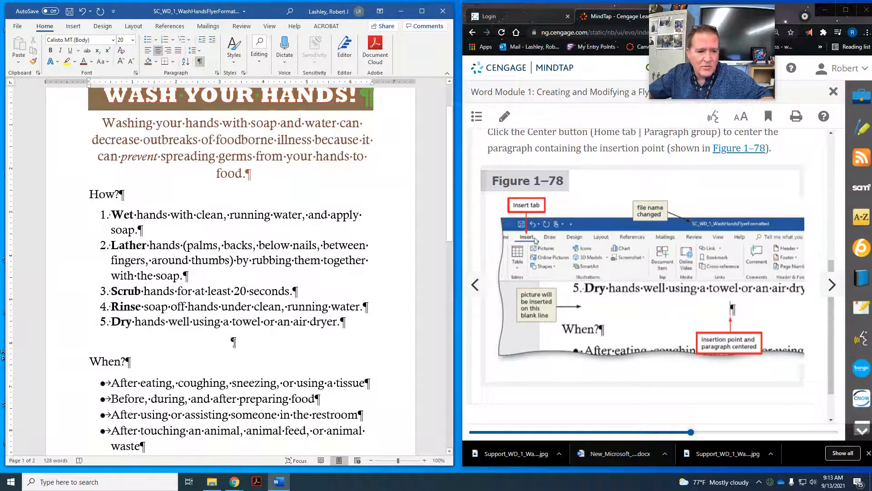
{"action": "scroll", "coordinate": [642, 300], "scroll_direction": "down", "scroll_amount": 1}
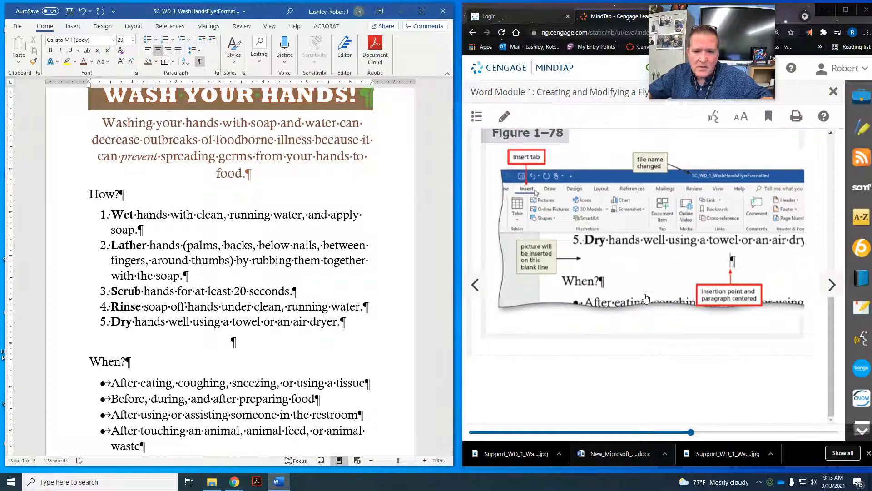
{"action": "left_click", "coordinate": [832, 285]}
{"action": "left_click", "coordinate": [831, 284]}
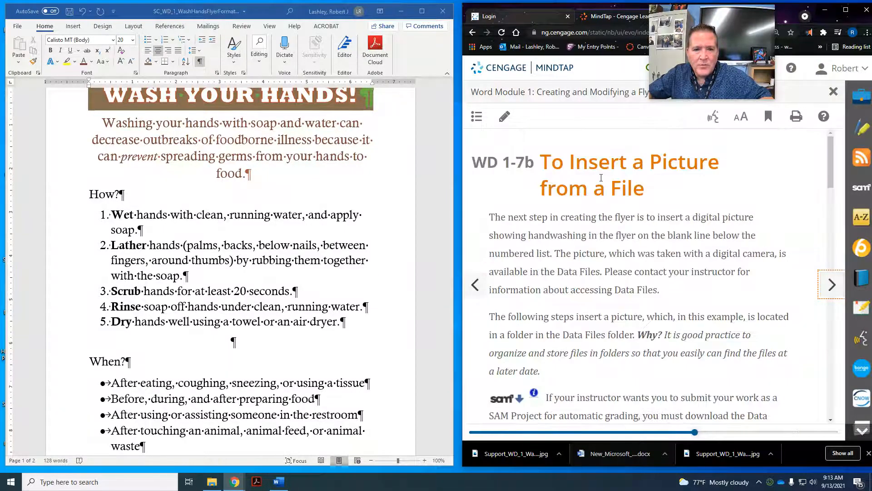
{"action": "scroll", "coordinate": [627, 186], "scroll_direction": "down", "scroll_amount": 1}
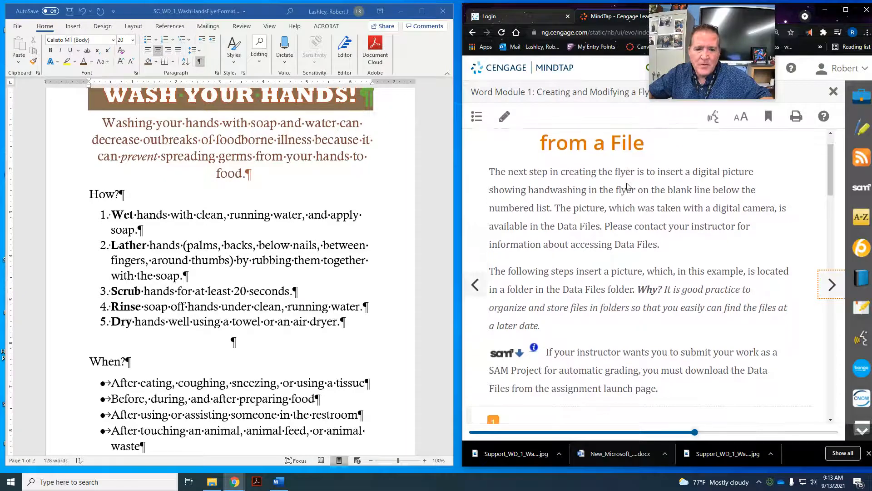
{"action": "scroll", "coordinate": [533, 292], "scroll_direction": "down", "scroll_amount": 2}
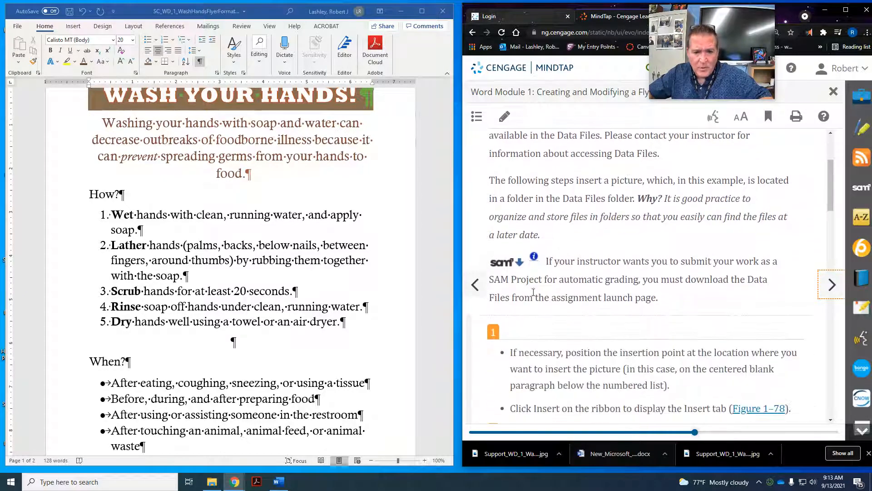
{"action": "scroll", "coordinate": [657, 289], "scroll_direction": "down", "scroll_amount": 3}
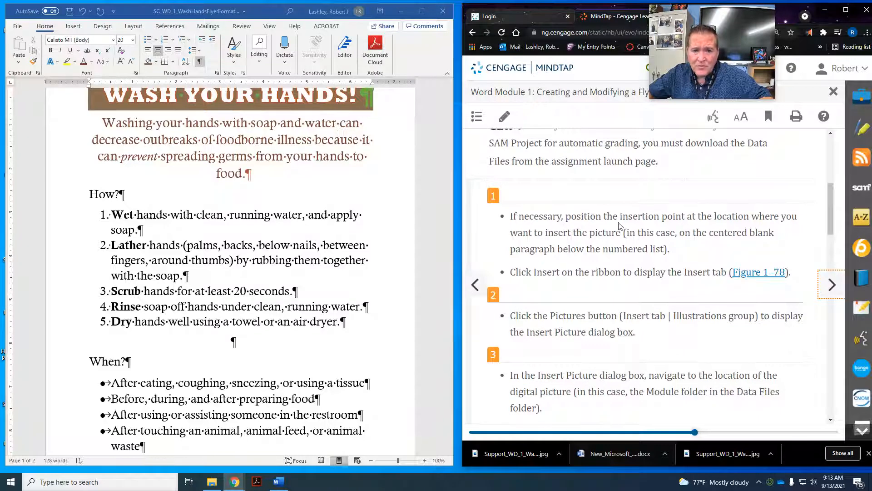
Insert the picture Support_WD_1_WashingHands from this device's Downloads folder into the centered blank paragraph below the numbered list
{"action": "left_click", "coordinate": [233, 340]}
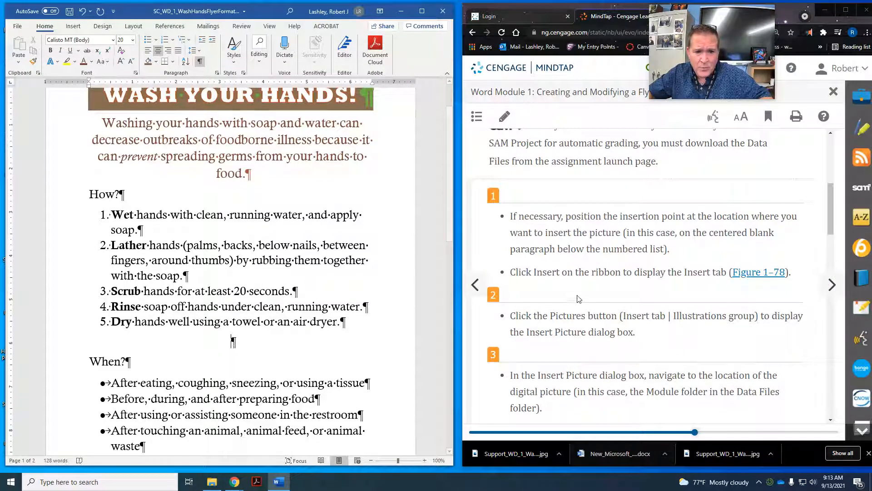
{"action": "scroll", "coordinate": [637, 283], "scroll_direction": "down", "scroll_amount": 1}
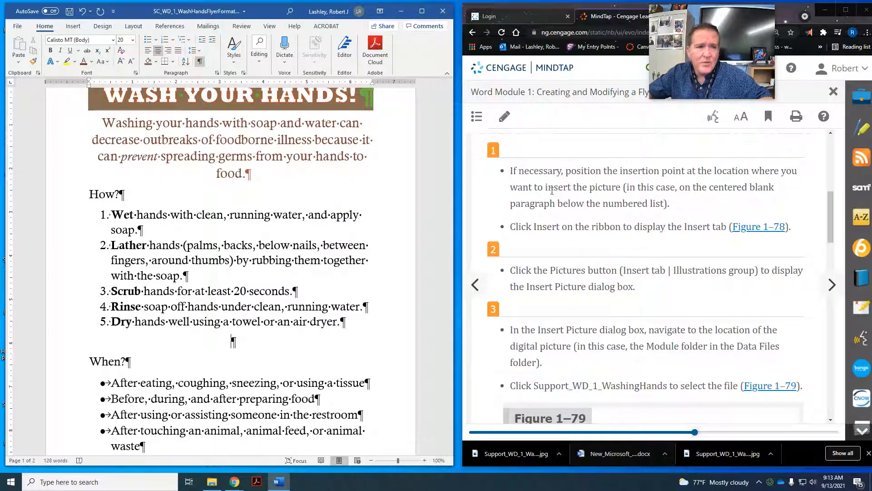
{"action": "left_click", "coordinate": [74, 26]}
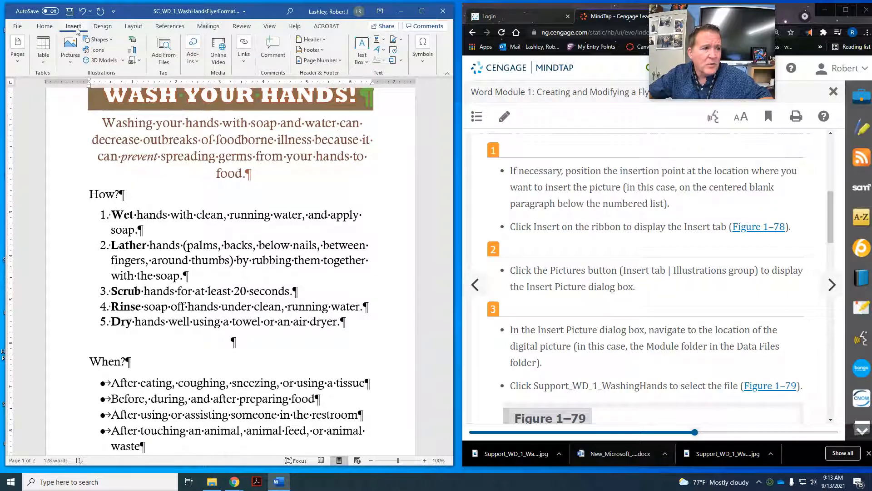
{"action": "left_click", "coordinate": [69, 64]}
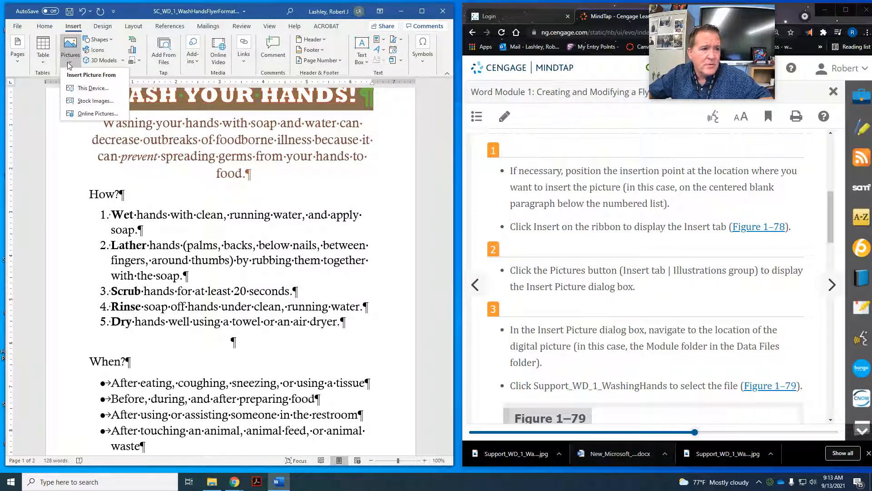
{"action": "left_click", "coordinate": [79, 88]}
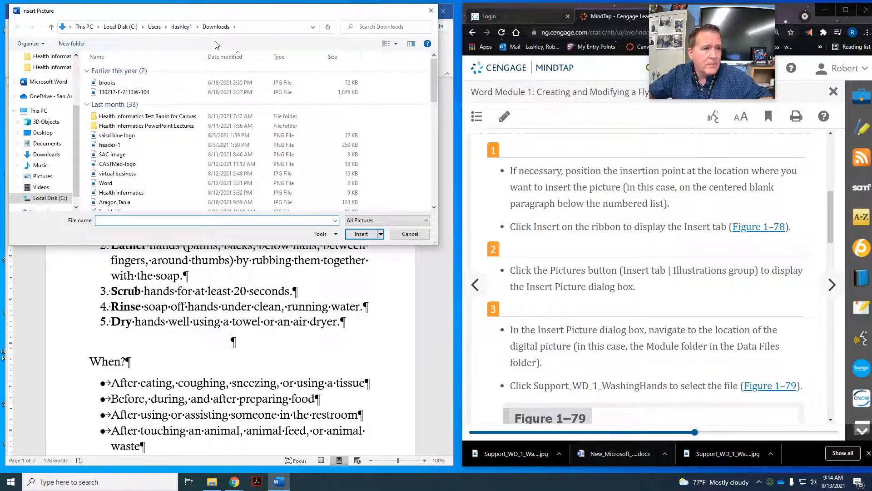
{"action": "left_click", "coordinate": [216, 28]}
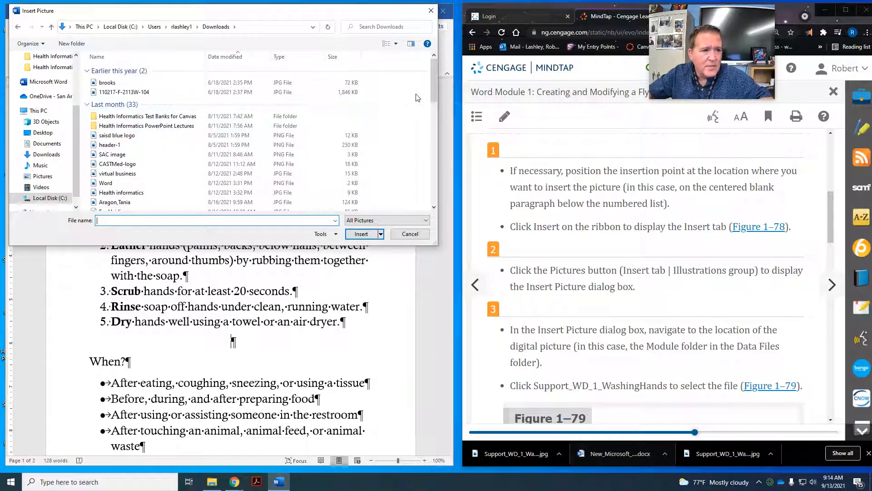
{"action": "left_click_drag", "start_coordinate": [432, 83], "coordinate": [446, 169]}
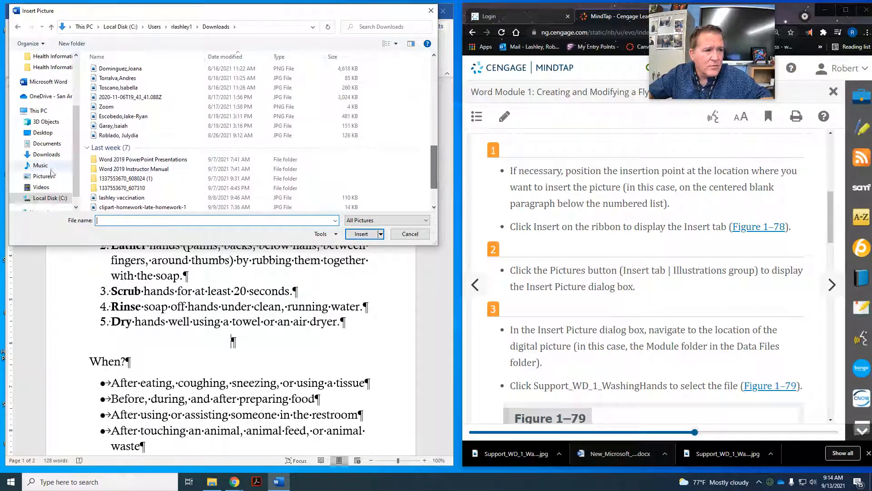
{"action": "left_click", "coordinate": [40, 157]}
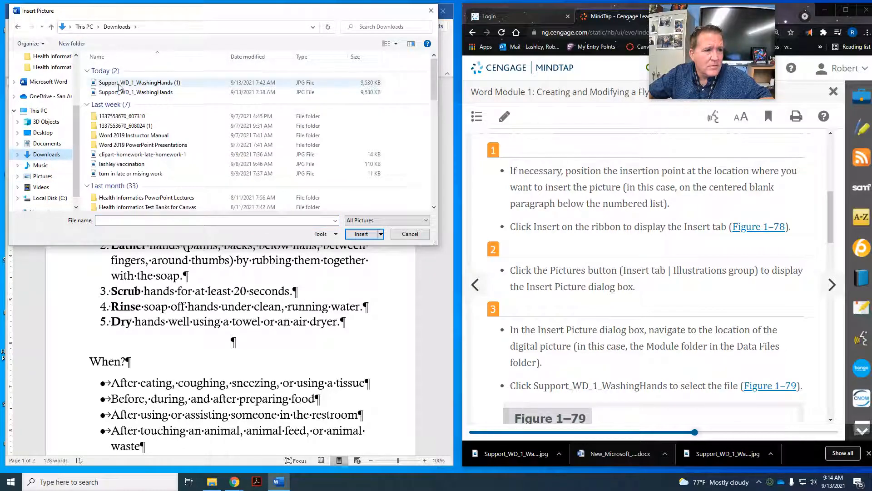
{"action": "left_click", "coordinate": [171, 94]}
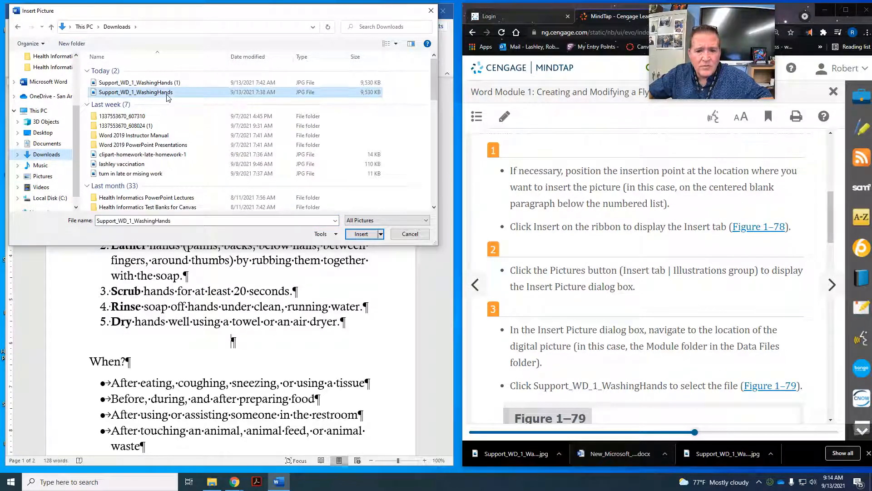
{"action": "left_click", "coordinate": [363, 235]}
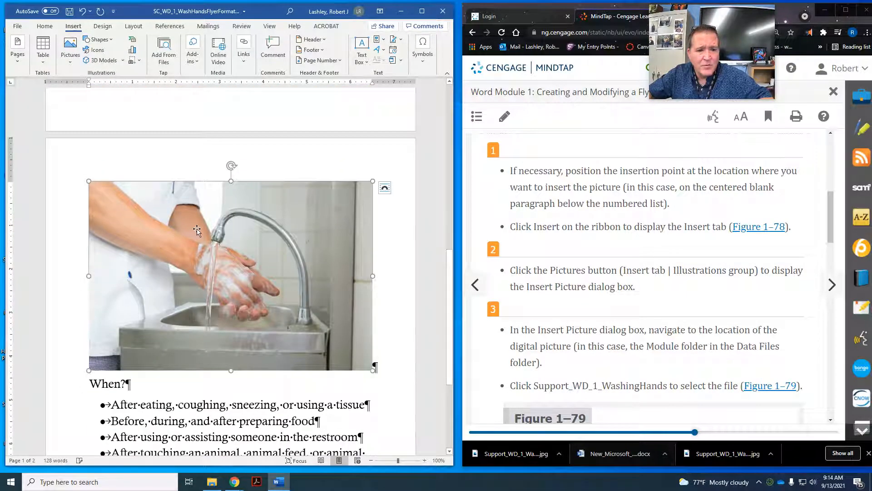
Read the remaining picture-insertion instructions in the textbook and advance to section WD 1-7c on changing the zoom to one page
{"action": "scroll", "coordinate": [706, 271], "scroll_direction": "down", "scroll_amount": 3}
{"action": "scroll", "coordinate": [706, 270], "scroll_direction": "down", "scroll_amount": 4}
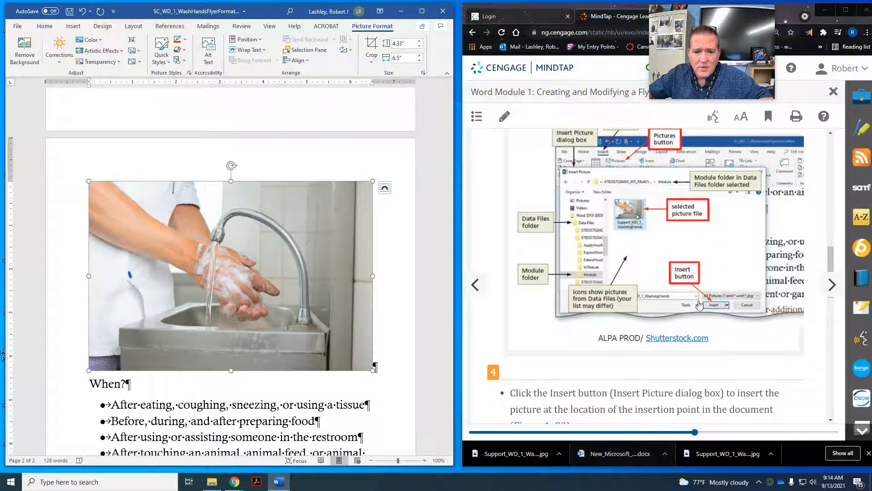
{"action": "scroll", "coordinate": [700, 305], "scroll_direction": "down", "scroll_amount": 5}
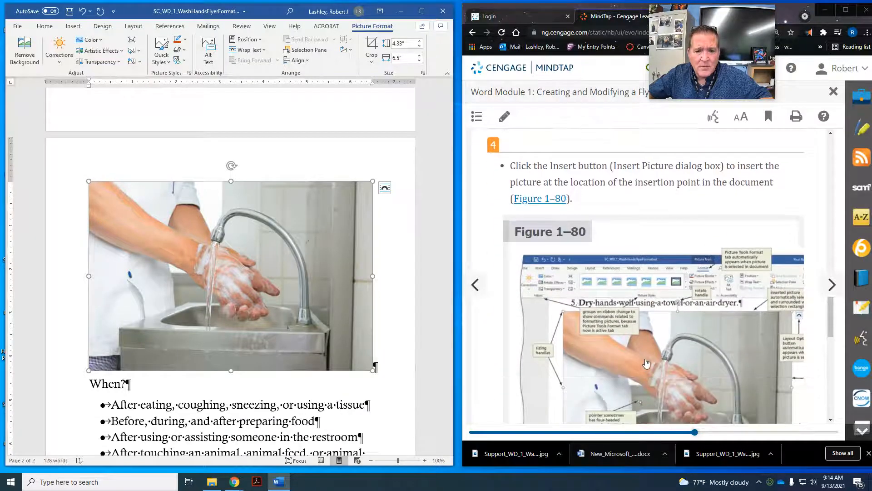
{"action": "scroll", "coordinate": [646, 362], "scroll_direction": "down", "scroll_amount": 2}
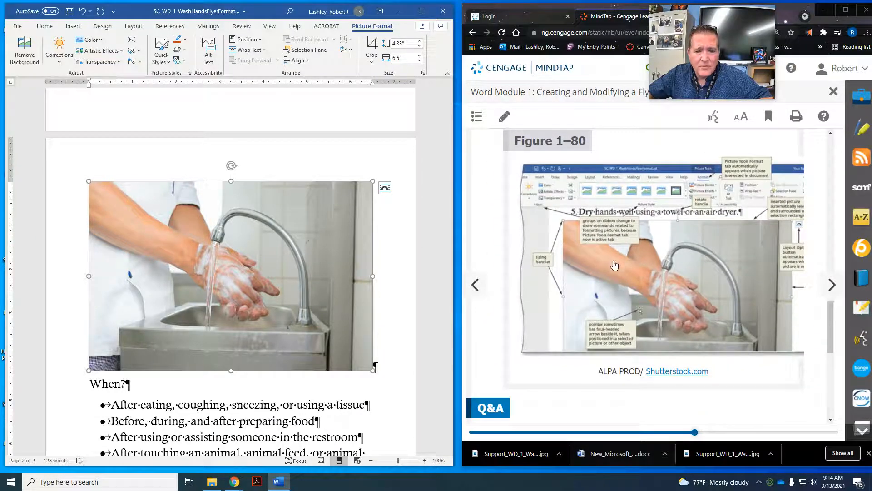
{"action": "scroll", "coordinate": [613, 264], "scroll_direction": "down", "scroll_amount": 5}
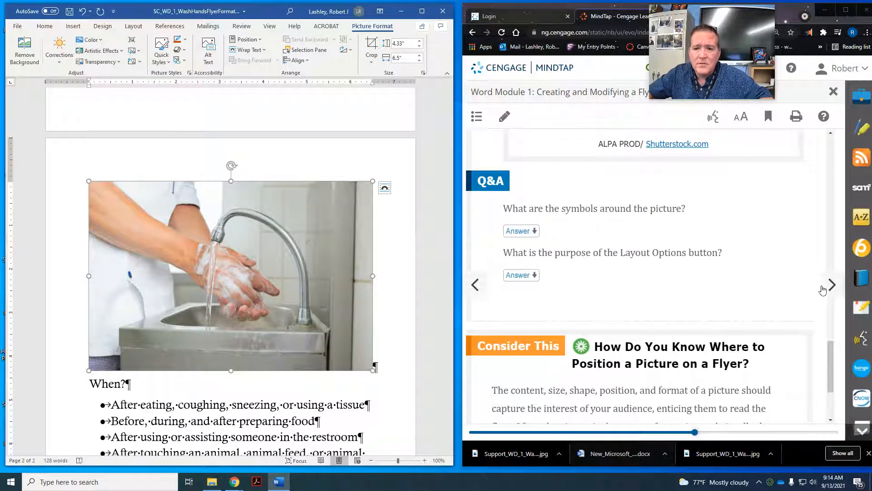
{"action": "left_click", "coordinate": [823, 289]}
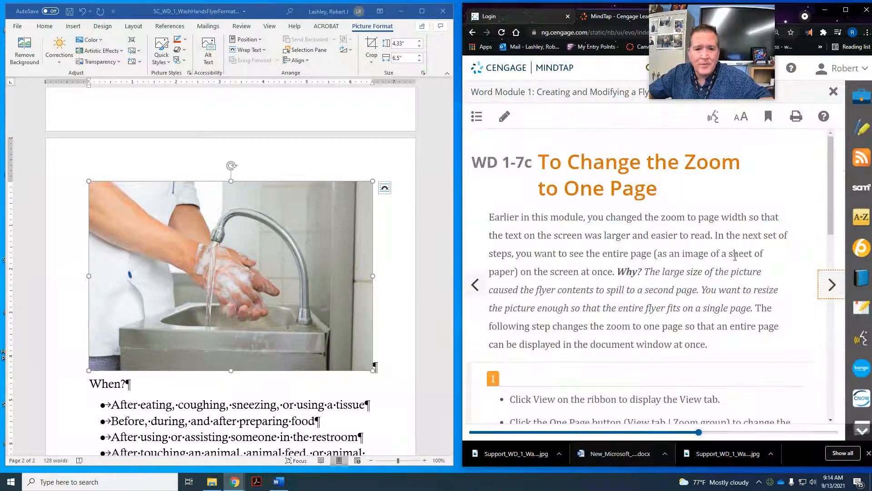
Read the textbook's zoom instructions and set the flyer document's zoom to One Page
{"action": "scroll", "coordinate": [649, 185], "scroll_direction": "down", "scroll_amount": 1}
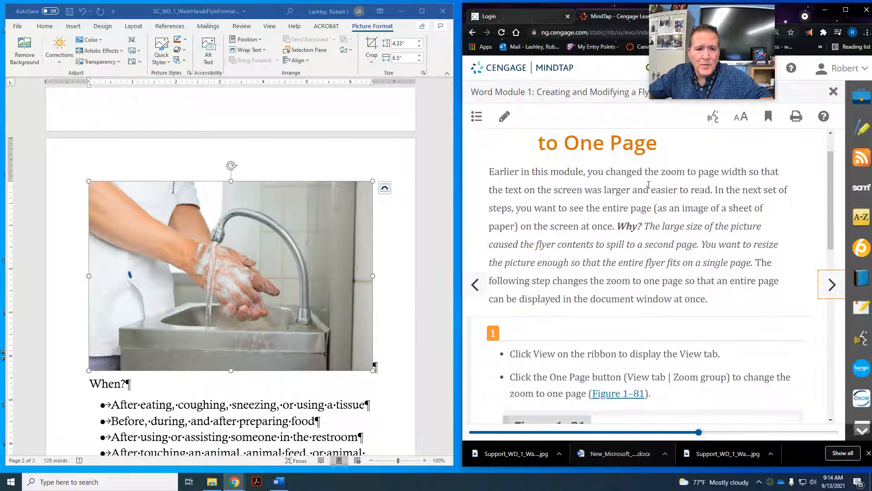
{"action": "scroll", "coordinate": [594, 209], "scroll_direction": "down", "scroll_amount": 4}
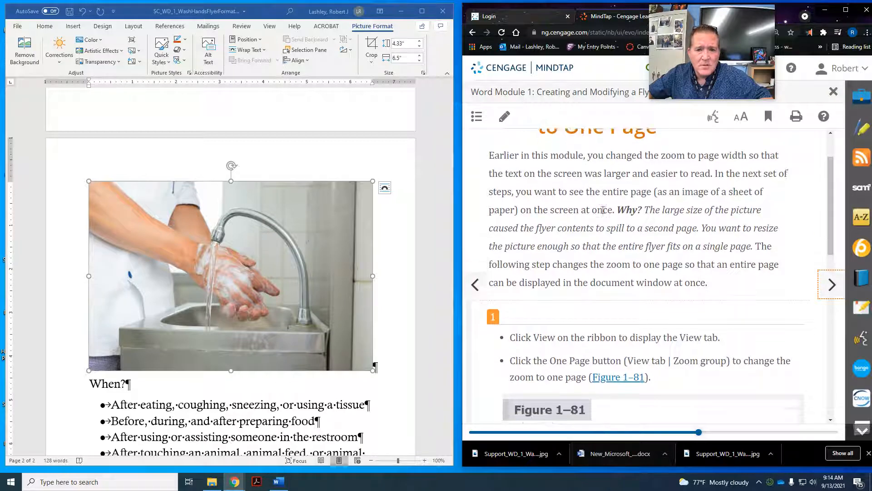
{"action": "scroll", "coordinate": [603, 213], "scroll_direction": "down", "scroll_amount": 4}
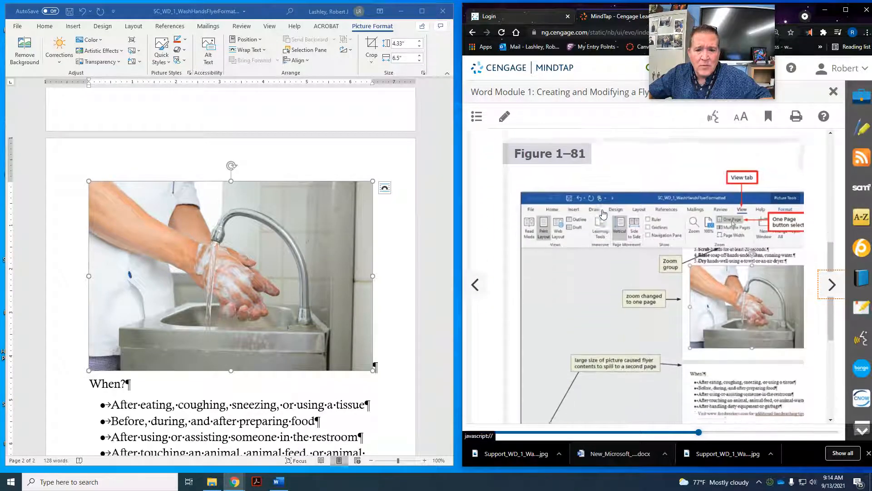
{"action": "scroll", "coordinate": [603, 213], "scroll_direction": "up", "scroll_amount": 4}
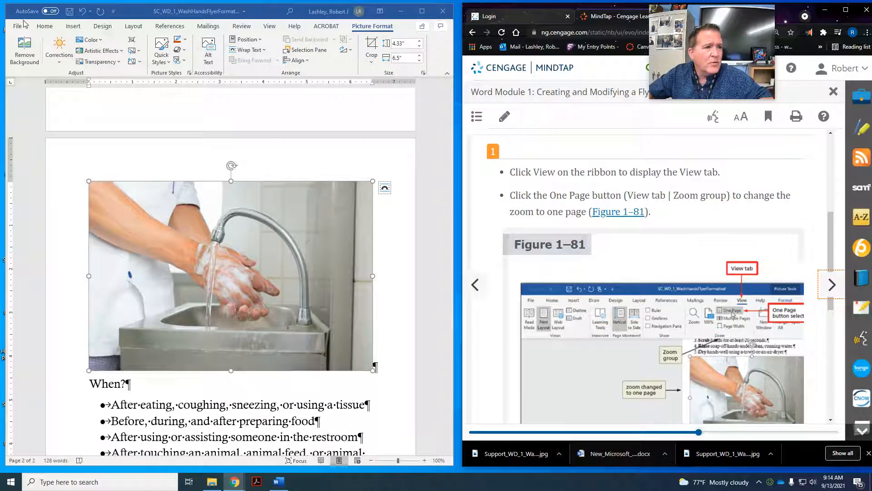
{"action": "left_click", "coordinate": [45, 27]}
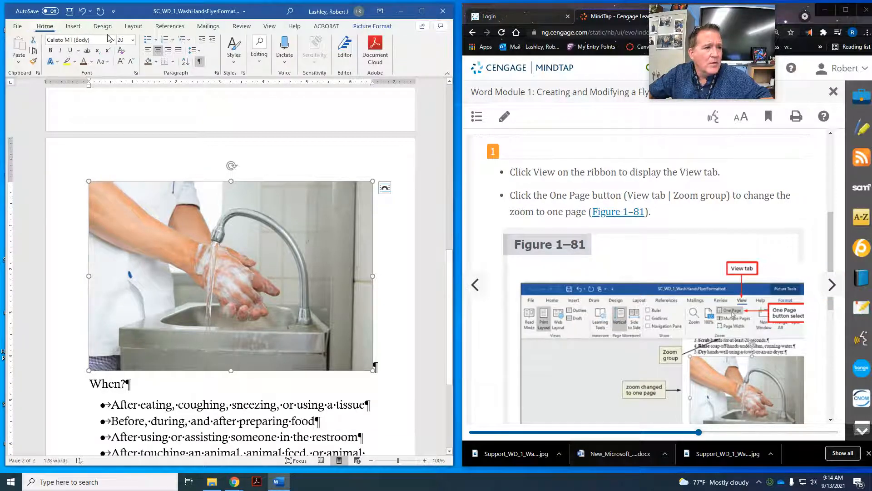
{"action": "left_click", "coordinate": [268, 26]}
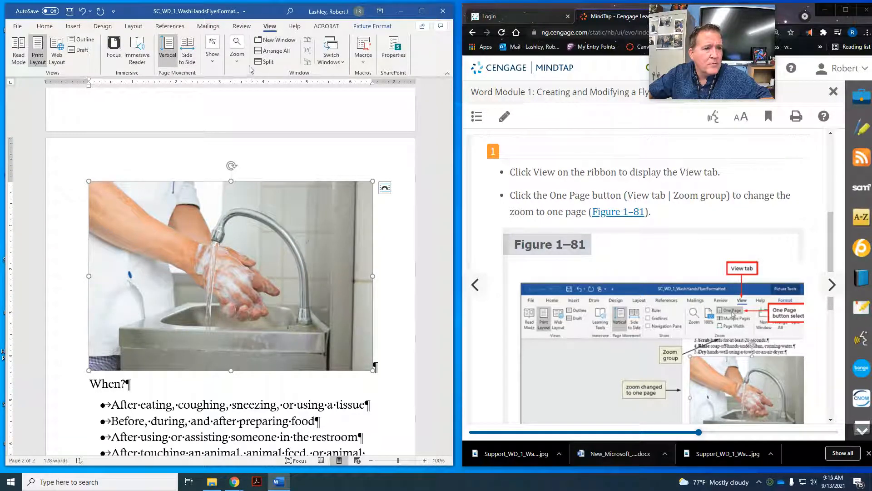
{"action": "left_click", "coordinate": [237, 59]}
{"action": "left_click", "coordinate": [285, 83]}
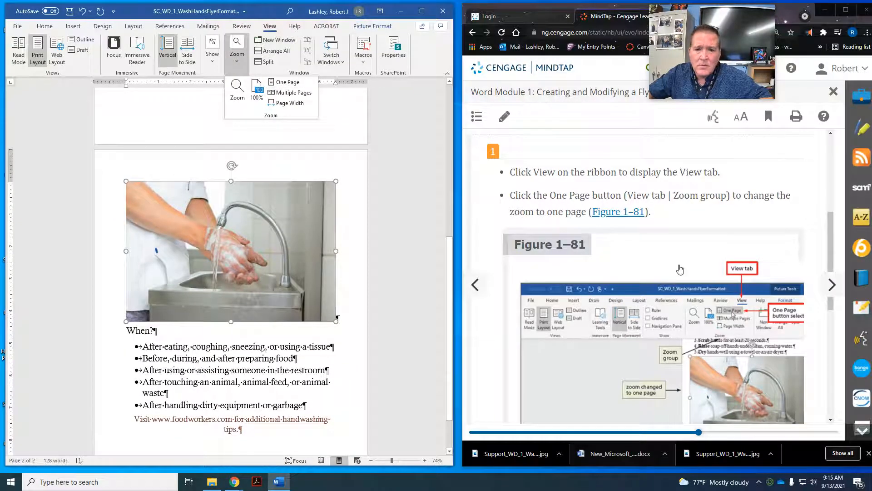
Advance the textbook to section WD 1-7d on resizing an object proportionally and read its first instructions
{"action": "scroll", "coordinate": [679, 268], "scroll_direction": "down", "scroll_amount": 10}
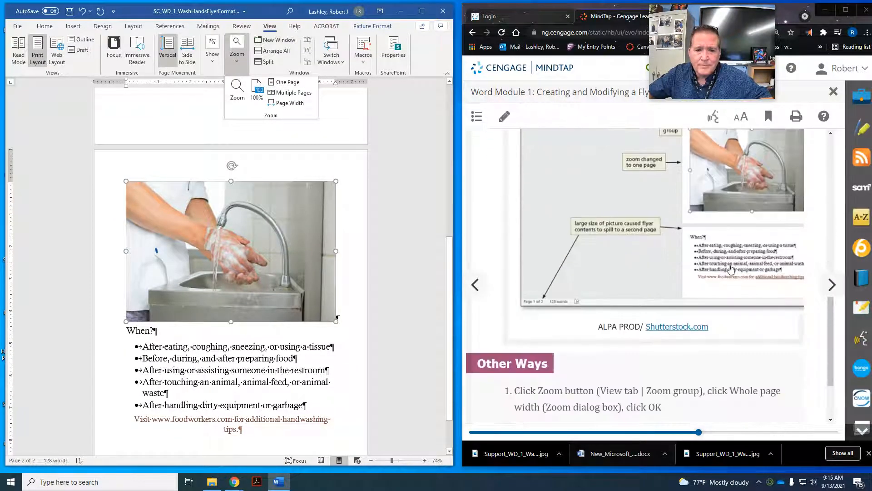
{"action": "left_click", "coordinate": [830, 283]}
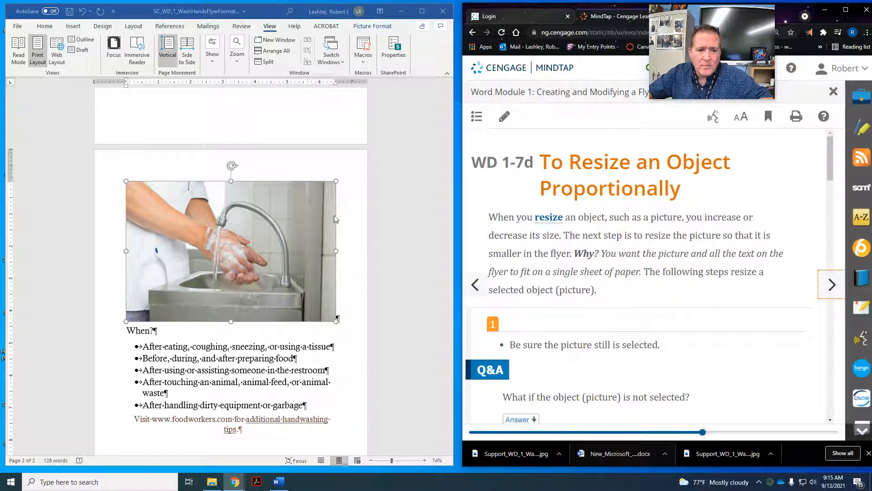
{"action": "scroll", "coordinate": [651, 285], "scroll_direction": "down", "scroll_amount": 2}
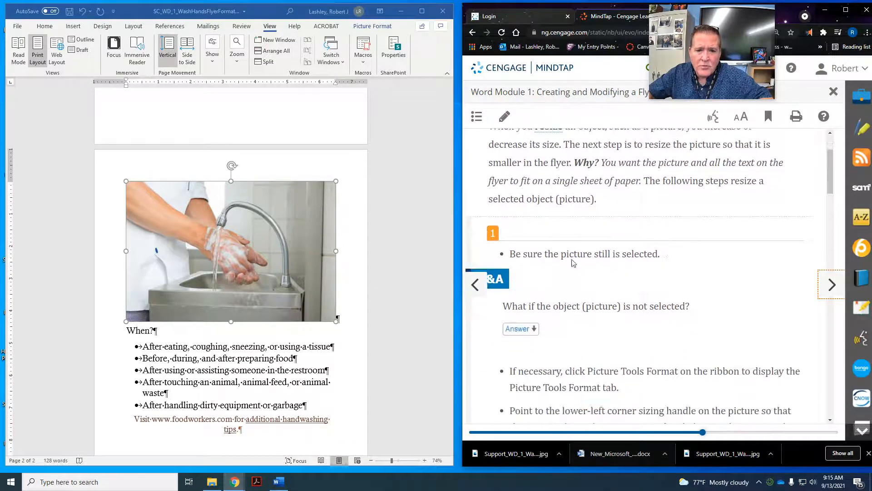
{"action": "scroll", "coordinate": [640, 268], "scroll_direction": "down", "scroll_amount": 3}
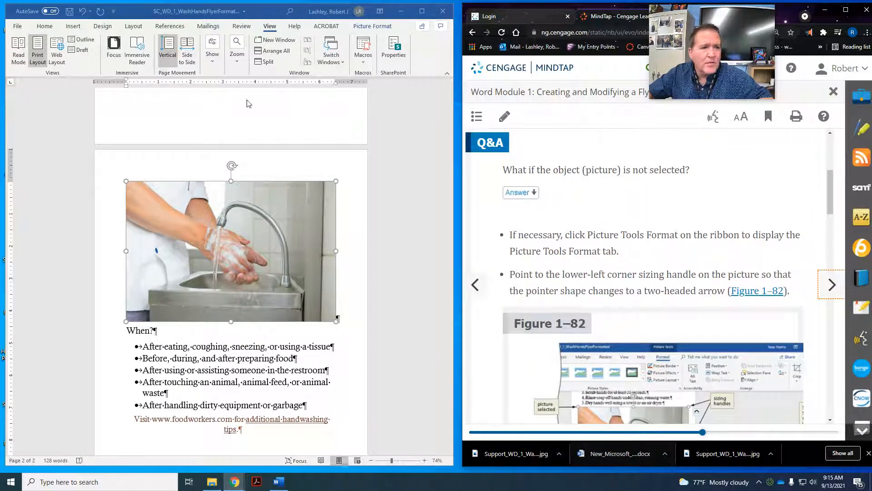
Shrink the hand-washing picture proportionally to about 1.77" high and 2.66" wide, following the textbook's resizing instructions
{"action": "left_click", "coordinate": [274, 236]}
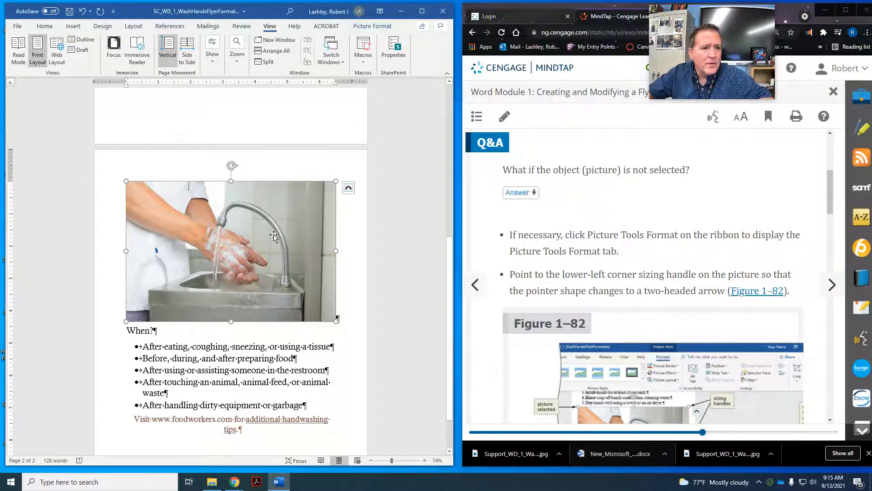
{"action": "left_click", "coordinate": [355, 28]}
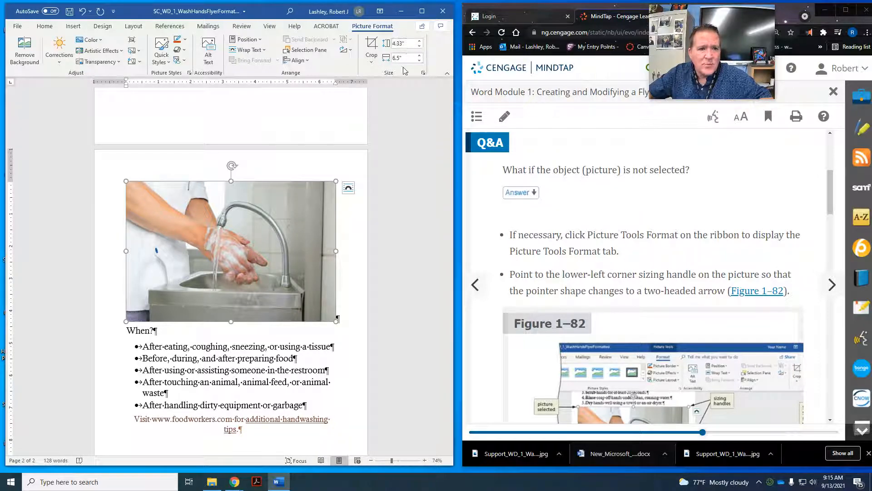
{"action": "scroll", "coordinate": [710, 258], "scroll_direction": "down", "scroll_amount": 2}
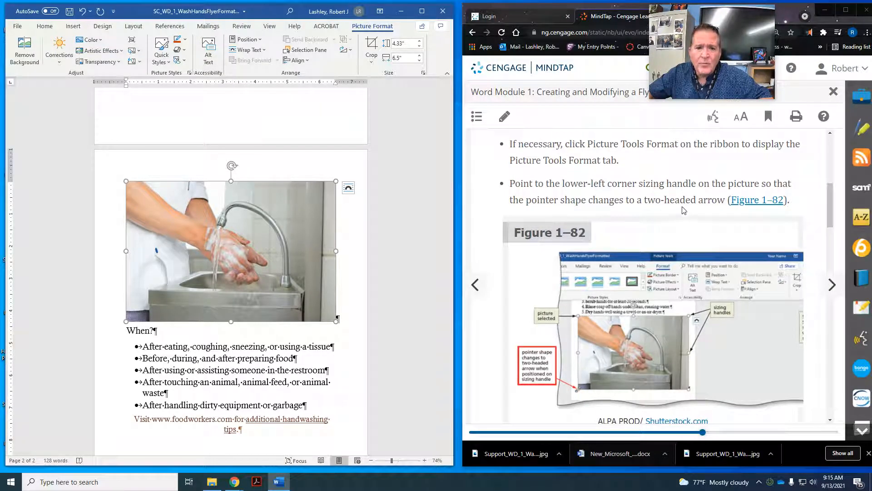
{"action": "scroll", "coordinate": [662, 248], "scroll_direction": "down", "scroll_amount": 5}
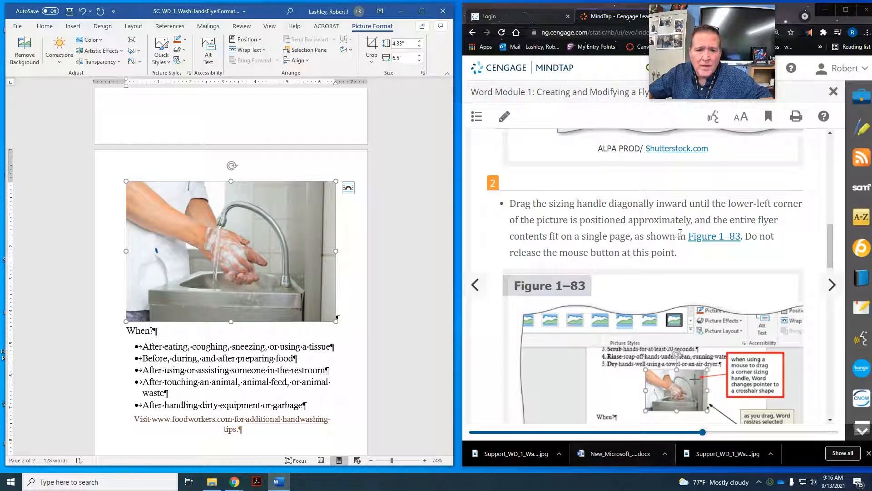
{"action": "scroll", "coordinate": [680, 233], "scroll_direction": "down", "scroll_amount": 1}
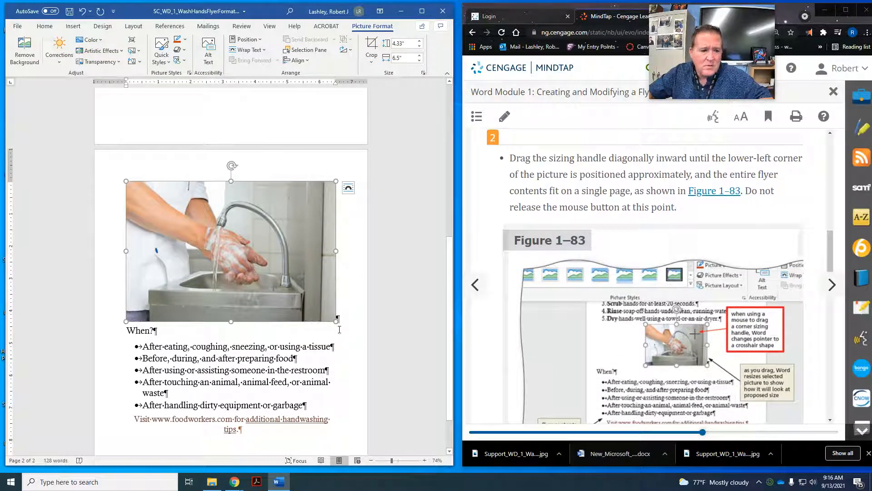
{"action": "left_click_drag", "start_coordinate": [336, 321], "coordinate": [212, 238]}
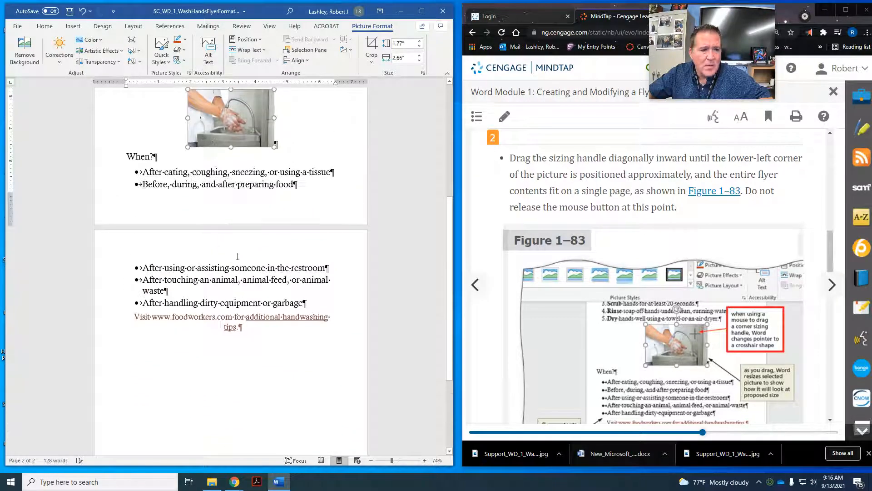
{"action": "scroll", "coordinate": [241, 259], "scroll_direction": "up", "scroll_amount": 2}
{"action": "scroll", "coordinate": [241, 259], "scroll_direction": "up", "scroll_amount": 5}
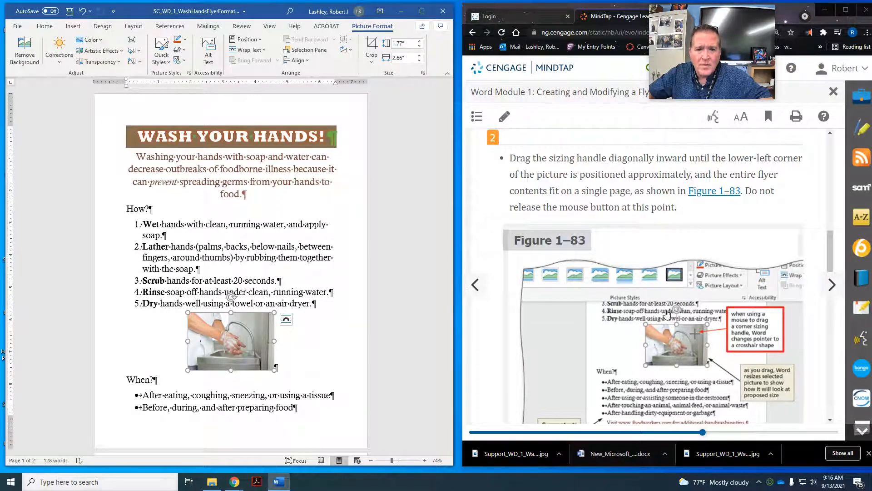
Check the textbook's target size and enlarge the hand-washing picture proportionally to about 2.04" high and 3.06" wide
{"action": "scroll", "coordinate": [666, 313], "scroll_direction": "down", "scroll_amount": 7}
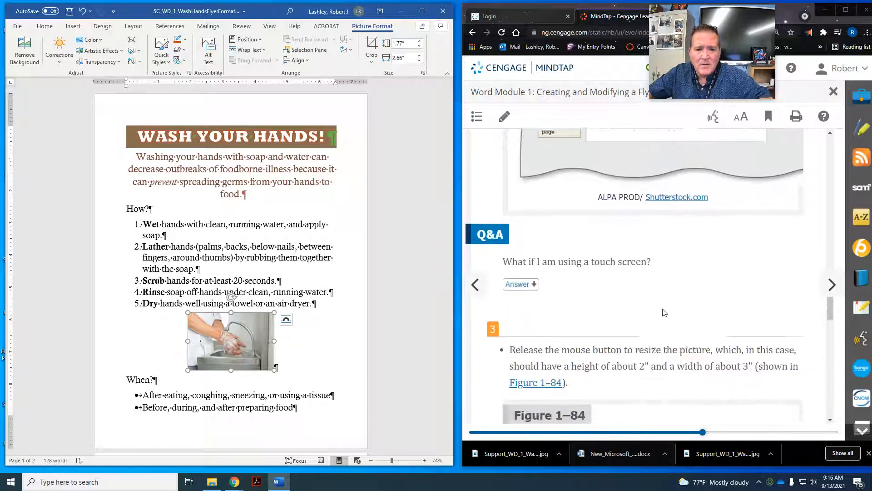
{"action": "scroll", "coordinate": [664, 313], "scroll_direction": "down", "scroll_amount": 1}
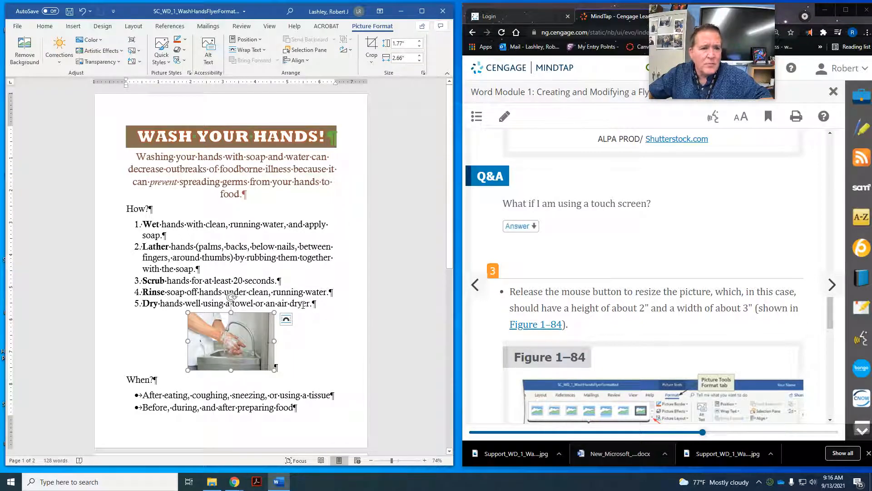
{"action": "left_click_drag", "start_coordinate": [274, 371], "coordinate": [278, 373]}
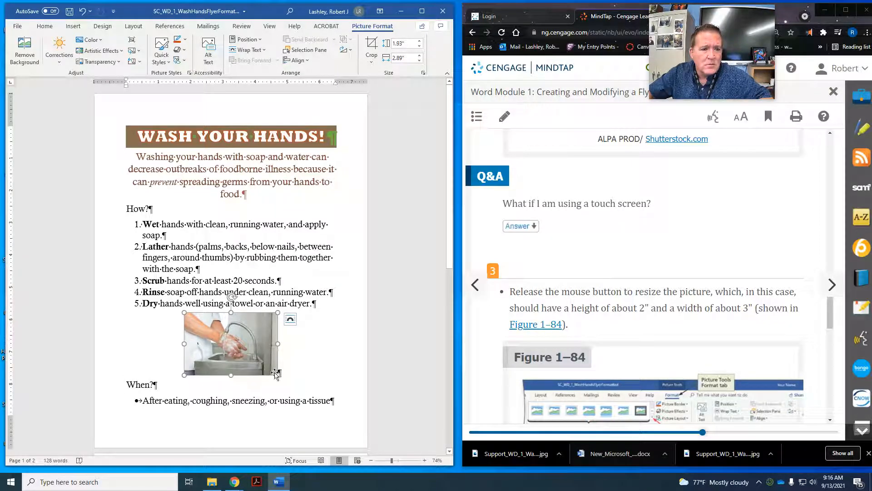
{"action": "left_click_drag", "start_coordinate": [278, 373], "coordinate": [280, 378]}
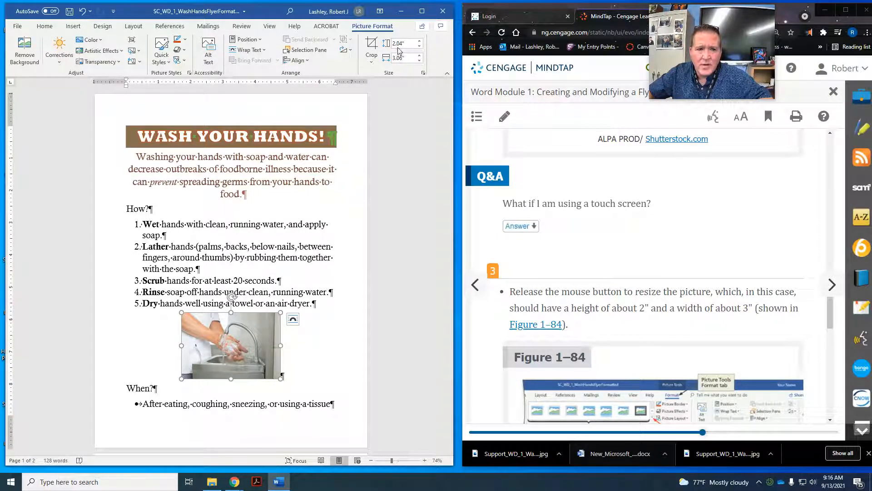
Review the rest of the resizing section in the textbook and advance to section WD 1-7e on applying a picture style
{"action": "scroll", "coordinate": [717, 328], "scroll_direction": "down", "scroll_amount": 1}
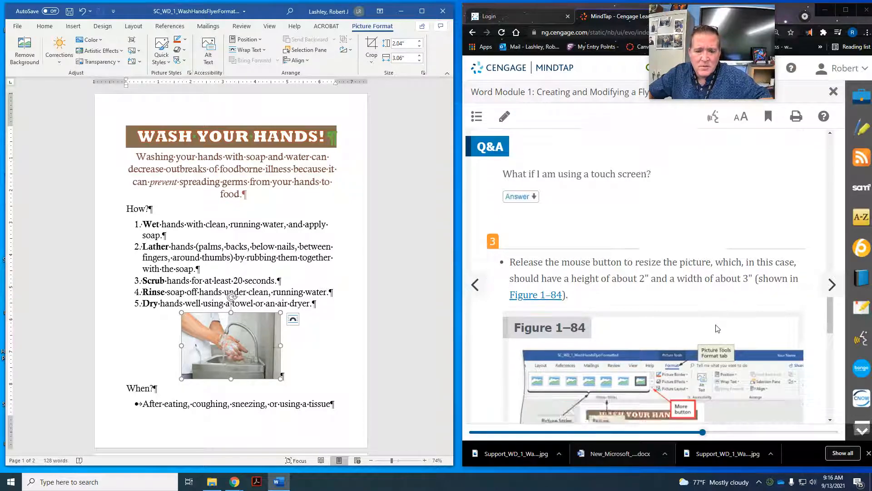
{"action": "scroll", "coordinate": [716, 328], "scroll_direction": "down", "scroll_amount": 4}
{"action": "scroll", "coordinate": [702, 323], "scroll_direction": "up", "scroll_amount": 5}
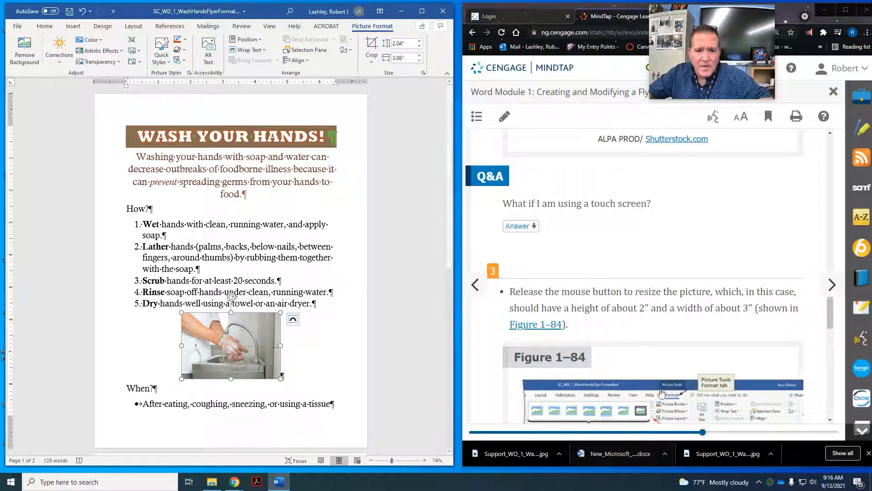
{"action": "scroll", "coordinate": [661, 392], "scroll_direction": "down", "scroll_amount": 12}
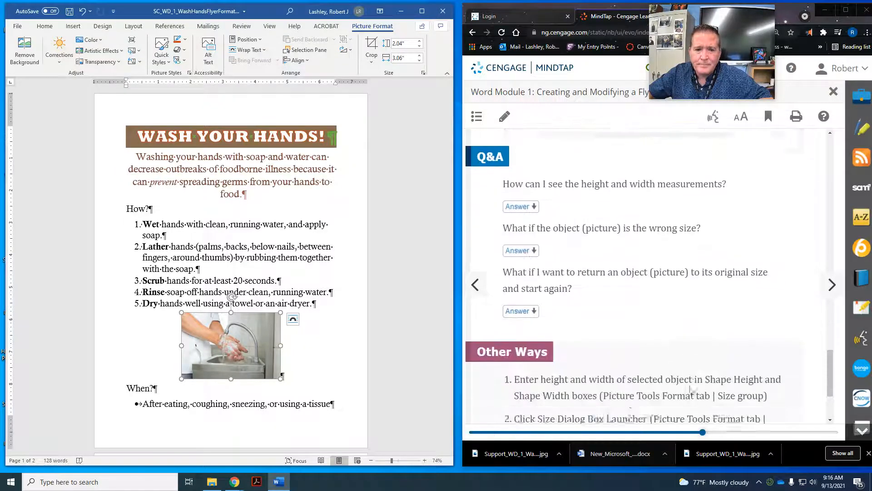
{"action": "scroll", "coordinate": [691, 389], "scroll_direction": "down", "scroll_amount": 3}
{"action": "left_click", "coordinate": [832, 286]}
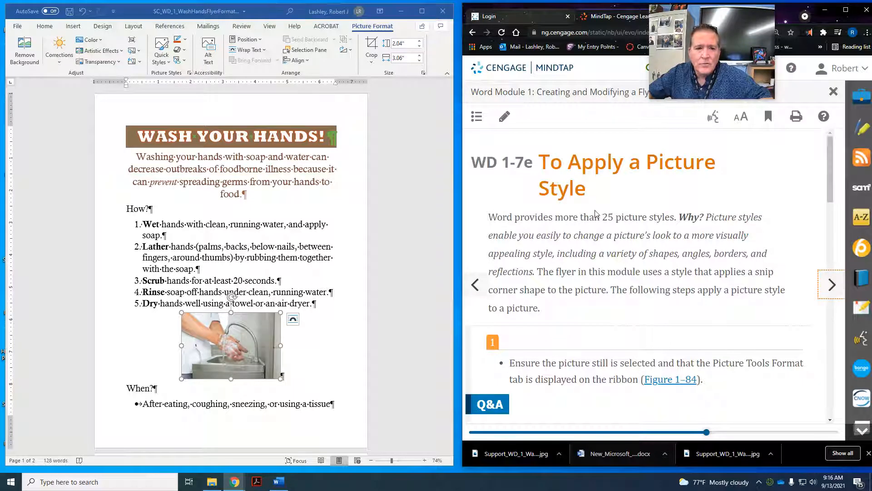
Read the first picture-style instructions in section WD 1-7e, deselect the hand-washing picture and select it again
{"action": "scroll", "coordinate": [597, 214], "scroll_direction": "down", "scroll_amount": 2}
{"action": "scroll", "coordinate": [600, 210], "scroll_direction": "up", "scroll_amount": 1}
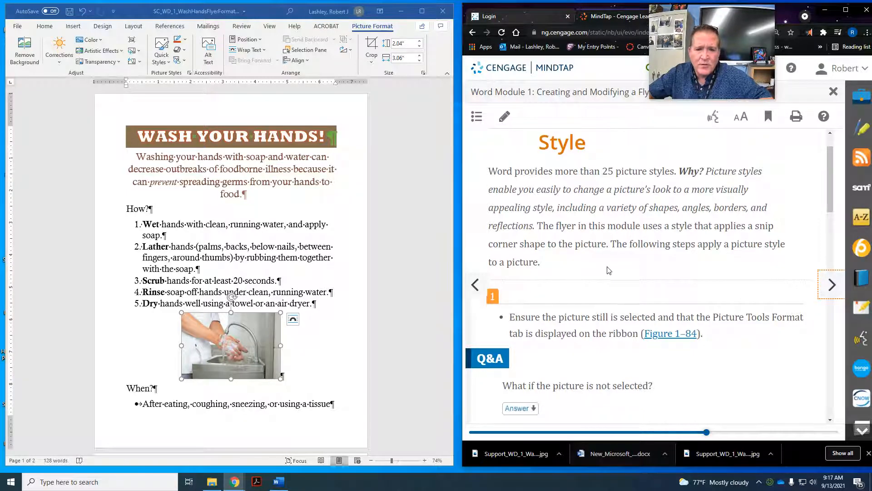
{"action": "scroll", "coordinate": [604, 270], "scroll_direction": "down", "scroll_amount": 5}
{"action": "scroll", "coordinate": [607, 270], "scroll_direction": "up", "scroll_amount": 3}
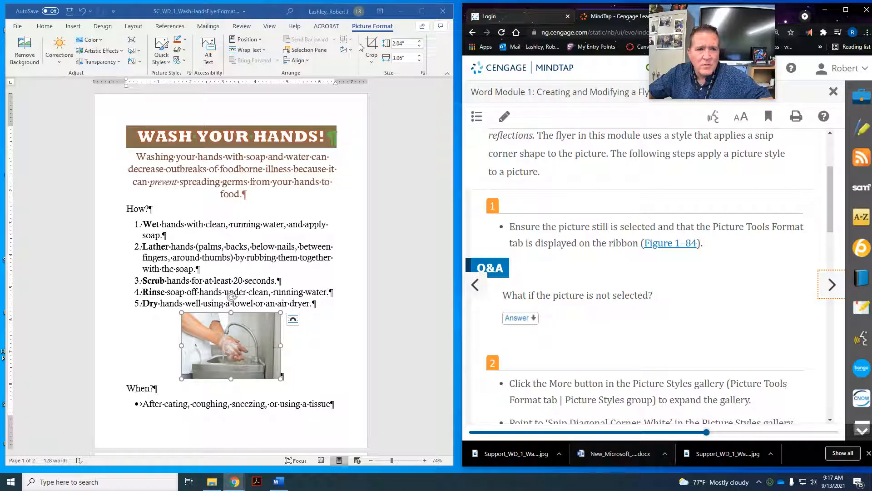
{"action": "left_click", "coordinate": [216, 343]}
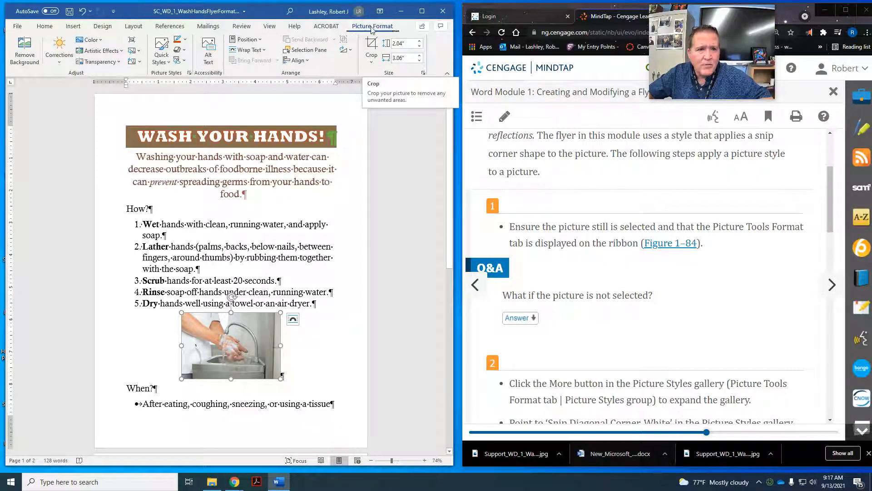
{"action": "left_click", "coordinate": [310, 183]}
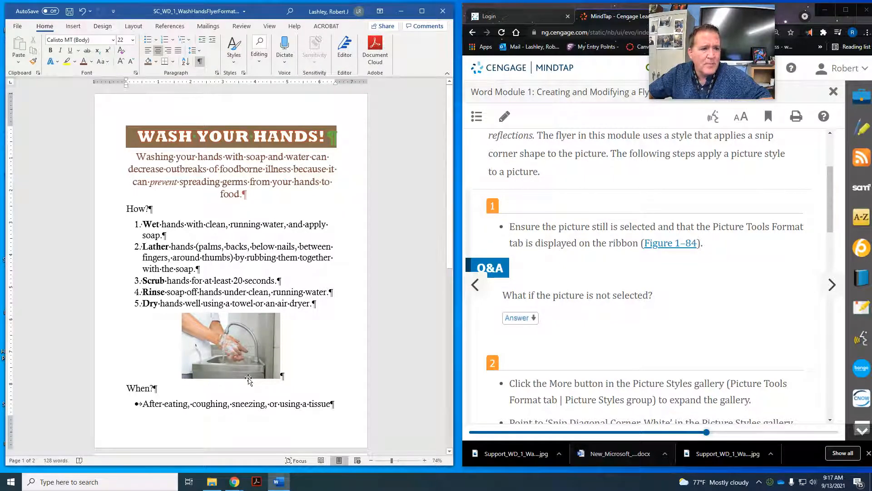
{"action": "left_click", "coordinate": [256, 347]}
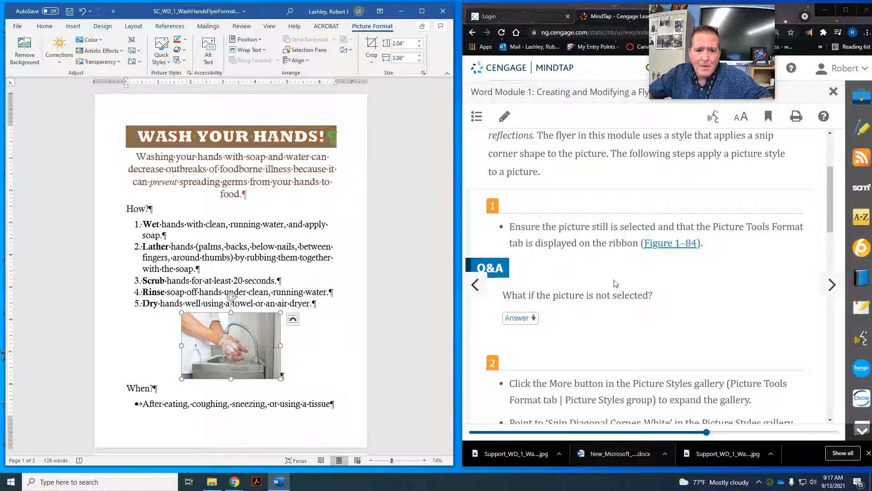
Read the textbook's step 2 on expanding the Picture Styles gallery and view that gallery in the maximized document window before restoring it
{"action": "scroll", "coordinate": [610, 345], "scroll_direction": "down", "scroll_amount": 3}
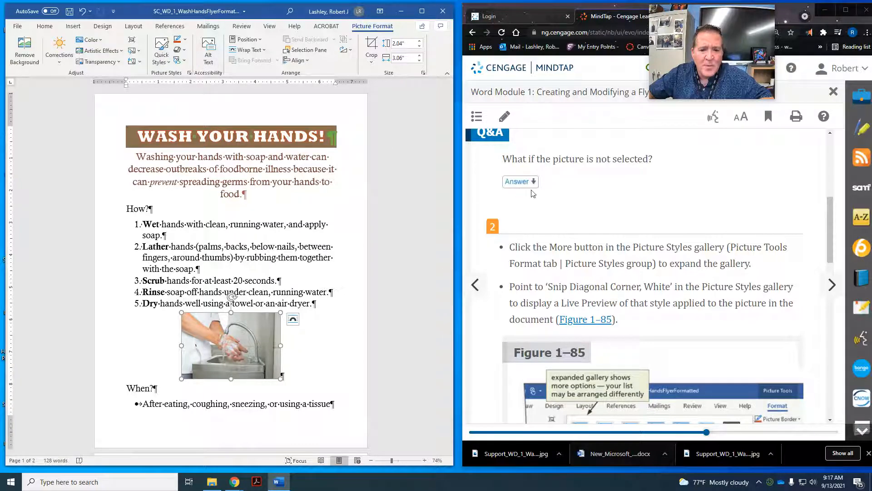
{"action": "scroll", "coordinate": [559, 200], "scroll_direction": "down", "scroll_amount": 2}
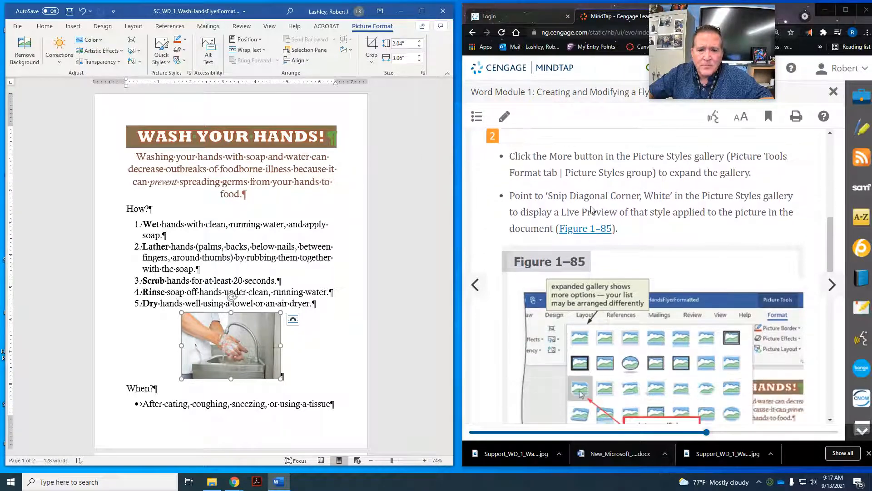
{"action": "left_click", "coordinate": [422, 12]}
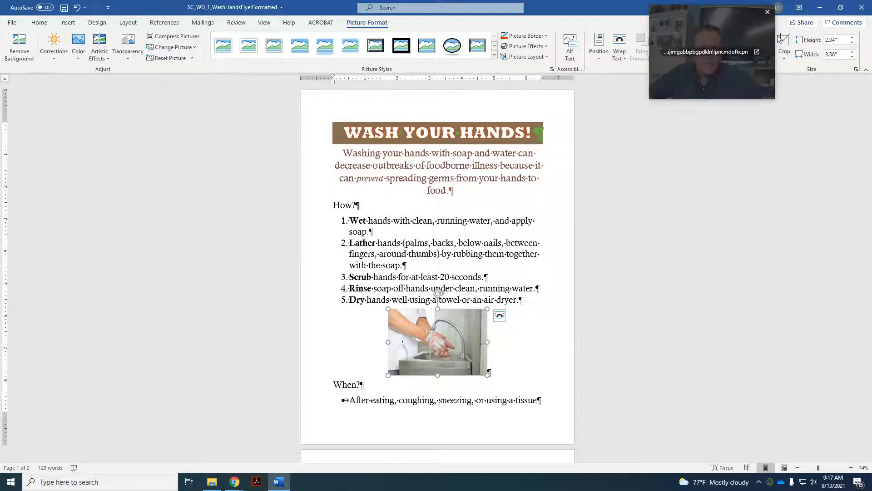
{"action": "left_click", "coordinate": [841, 9]}
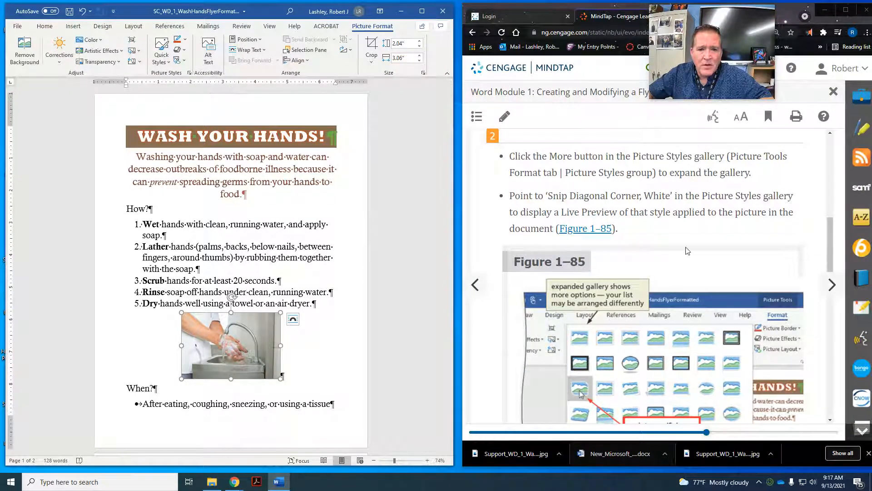
Apply the 'Snip Diagonal Corner, White' picture style to the hand-washing picture, following the textbook's figure
{"action": "scroll", "coordinate": [687, 251], "scroll_direction": "down", "scroll_amount": 1}
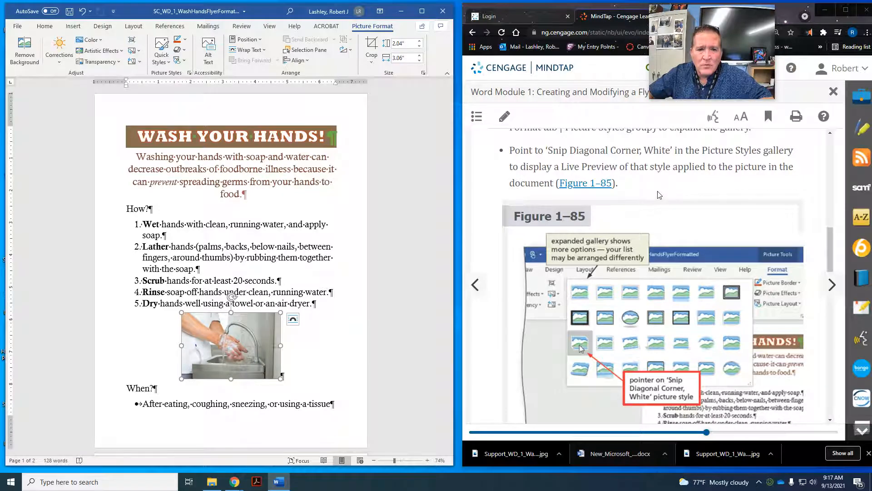
{"action": "scroll", "coordinate": [656, 162], "scroll_direction": "up", "scroll_amount": 1}
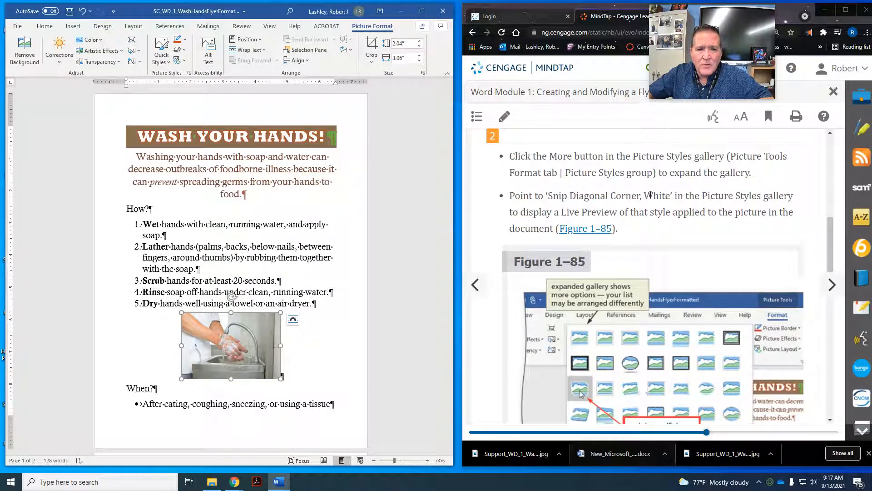
{"action": "left_click", "coordinate": [169, 64]}
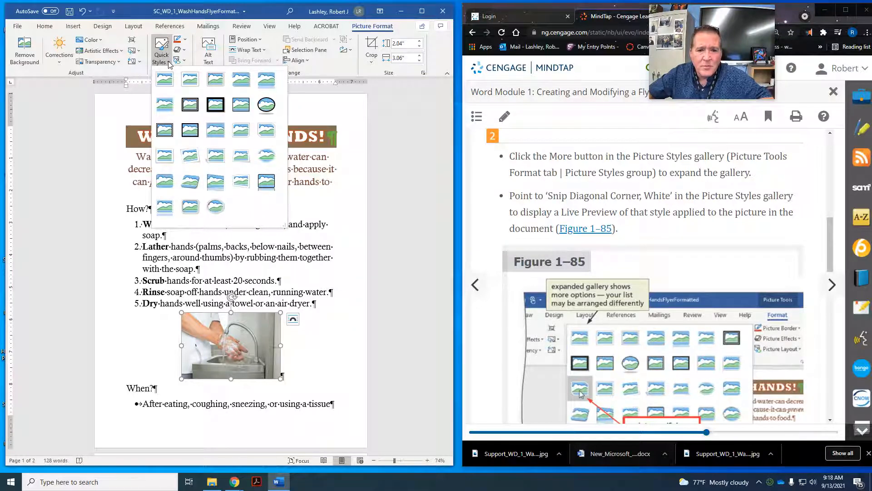
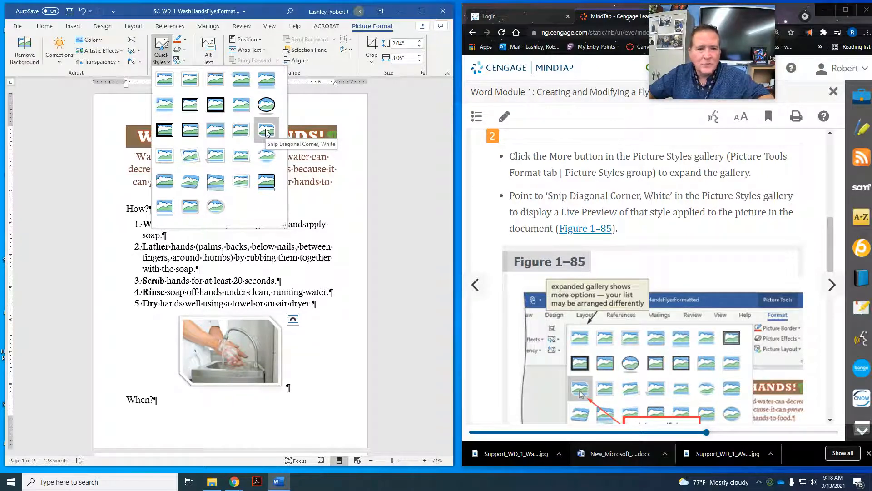
{"action": "left_click", "coordinate": [265, 132]}
Advance the textbook to section WD 1-7f on applying a picture effect and read its first instructions
{"action": "scroll", "coordinate": [660, 294], "scroll_direction": "down", "scroll_amount": 5}
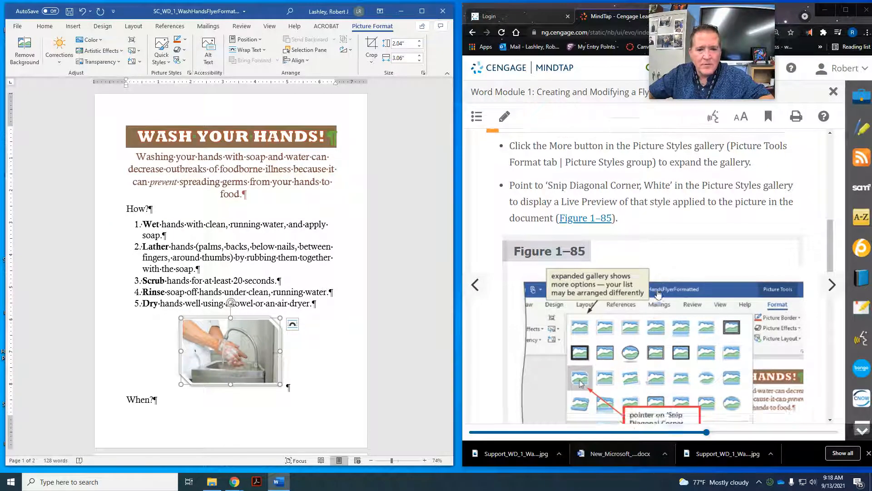
{"action": "left_click", "coordinate": [832, 284]}
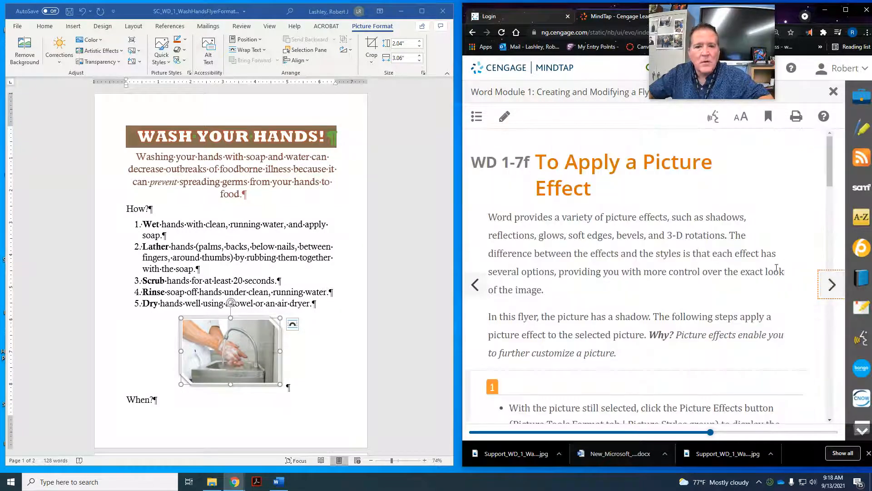
{"action": "scroll", "coordinate": [669, 211], "scroll_direction": "down", "scroll_amount": 1}
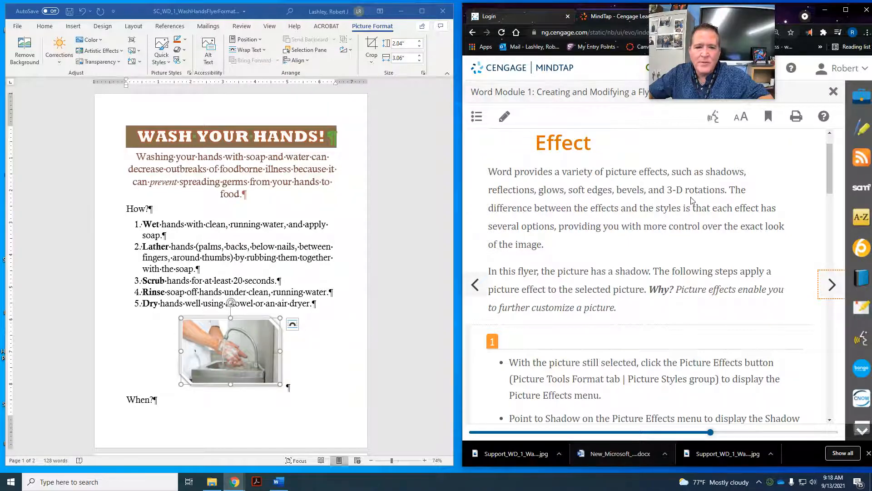
{"action": "scroll", "coordinate": [681, 213], "scroll_direction": "down", "scroll_amount": 5}
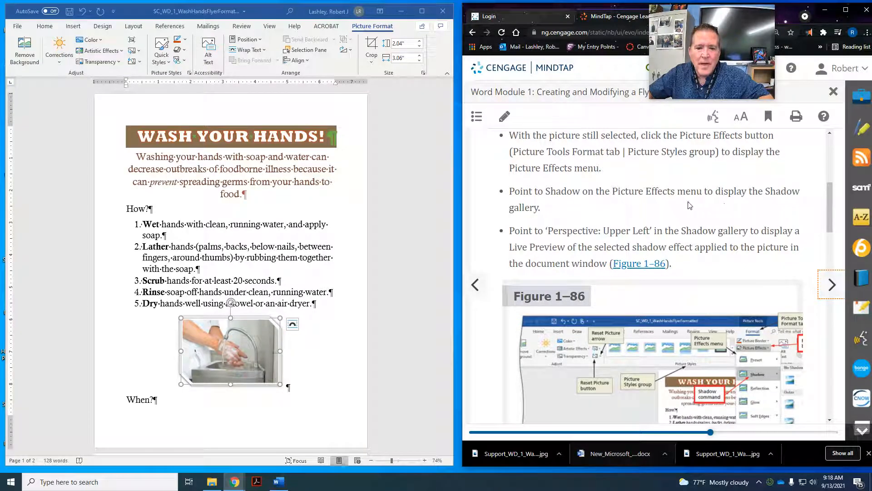
{"action": "left_click", "coordinate": [185, 60]}
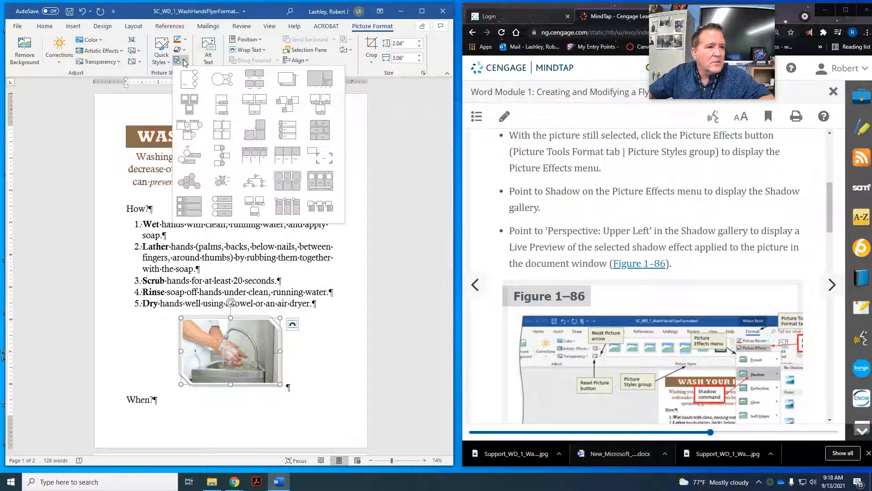
{"action": "left_click", "coordinate": [185, 50]}
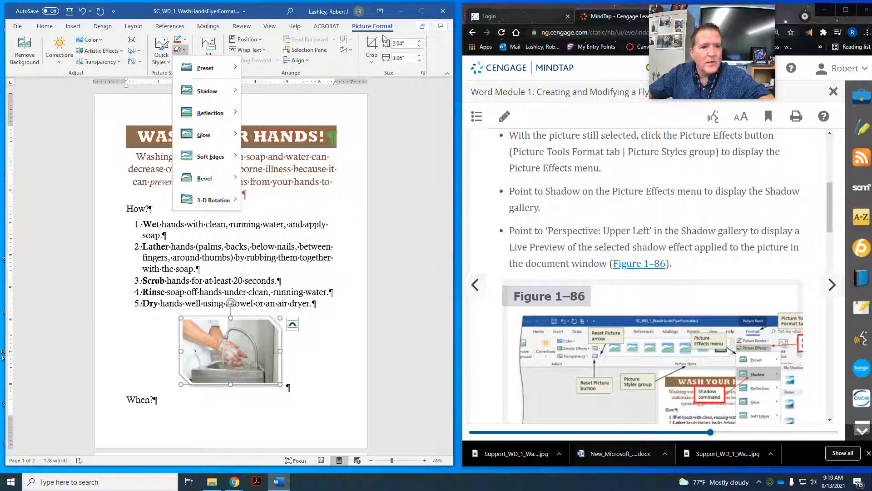
{"action": "left_click", "coordinate": [428, 15]}
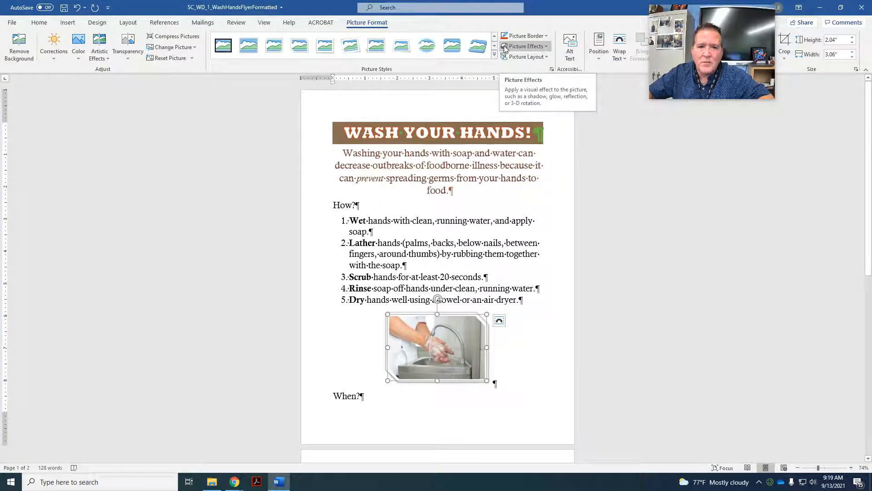
{"action": "left_click", "coordinate": [841, 7]}
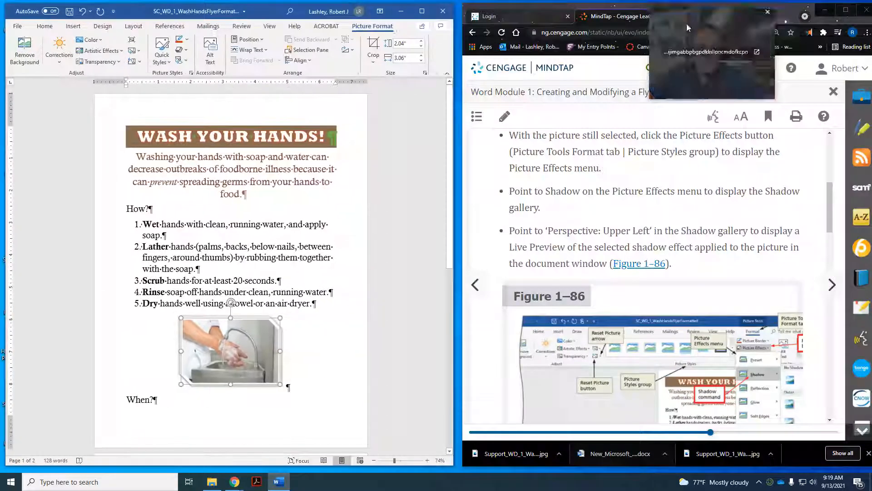
Apply the 'Perspective: Upper Left' shadow effect to the hand-washing picture
{"action": "left_click", "coordinate": [184, 48]}
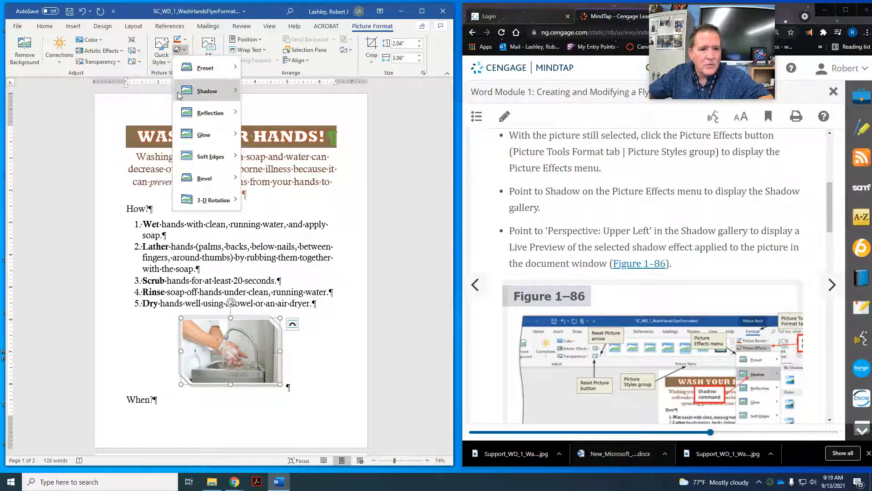
{"action": "mouse_move", "coordinate": [179, 94]}
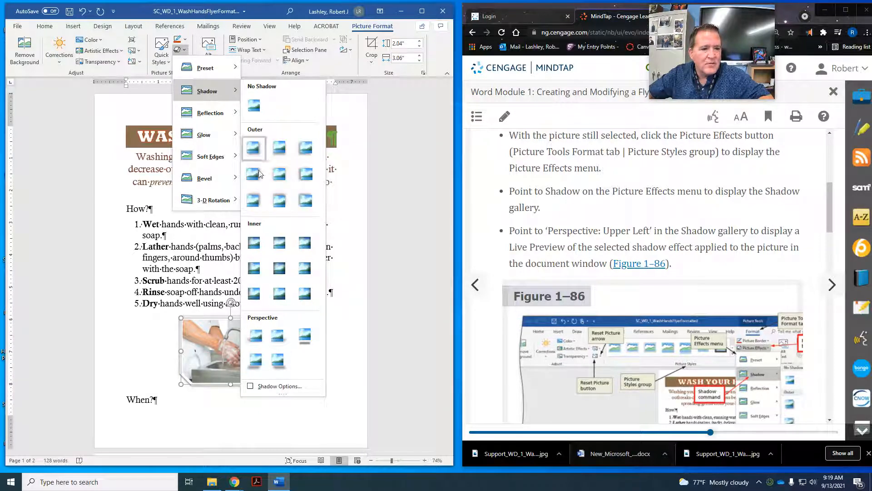
{"action": "left_click", "coordinate": [264, 338]}
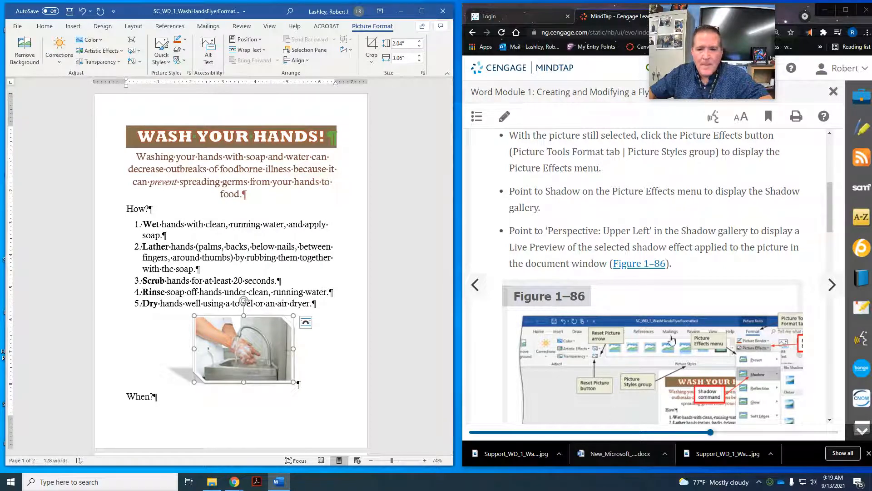
Read step 2 of the picture effect instructions and deselect the picture by placing the cursor in the numbered list
{"action": "scroll", "coordinate": [675, 327], "scroll_direction": "down", "scroll_amount": 4}
{"action": "scroll", "coordinate": [676, 328], "scroll_direction": "down", "scroll_amount": 1}
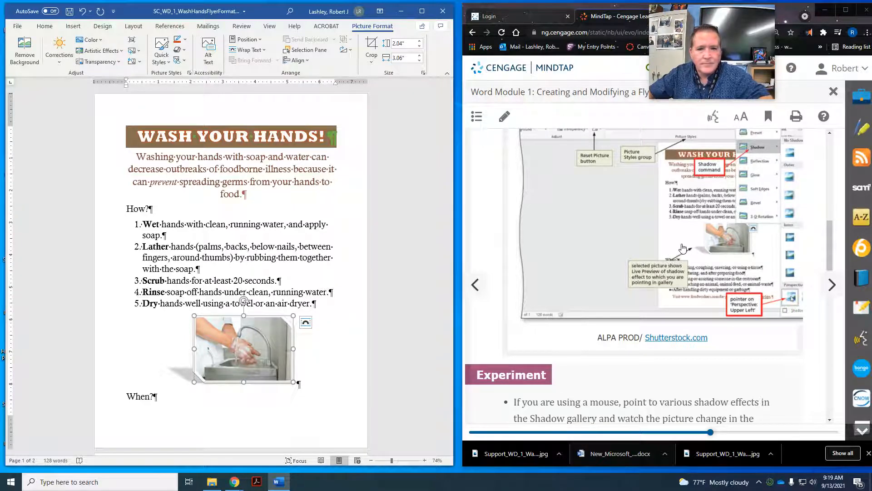
{"action": "scroll", "coordinate": [682, 248], "scroll_direction": "down", "scroll_amount": 5}
{"action": "scroll", "coordinate": [684, 248], "scroll_direction": "down", "scroll_amount": 2}
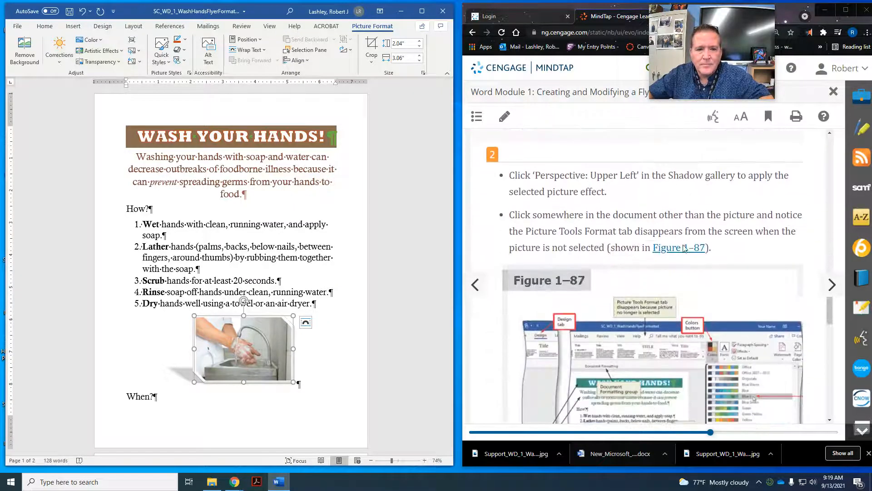
{"action": "scroll", "coordinate": [685, 248], "scroll_direction": "down", "scroll_amount": 1}
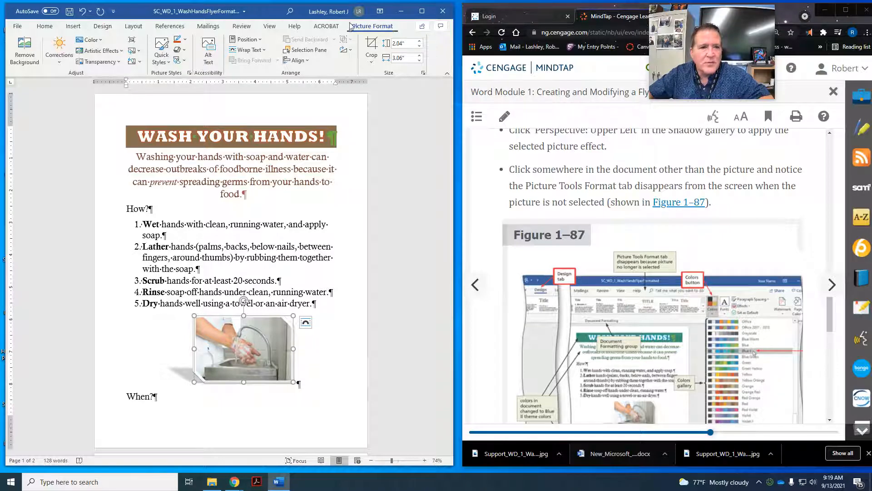
{"action": "left_click", "coordinate": [285, 234]}
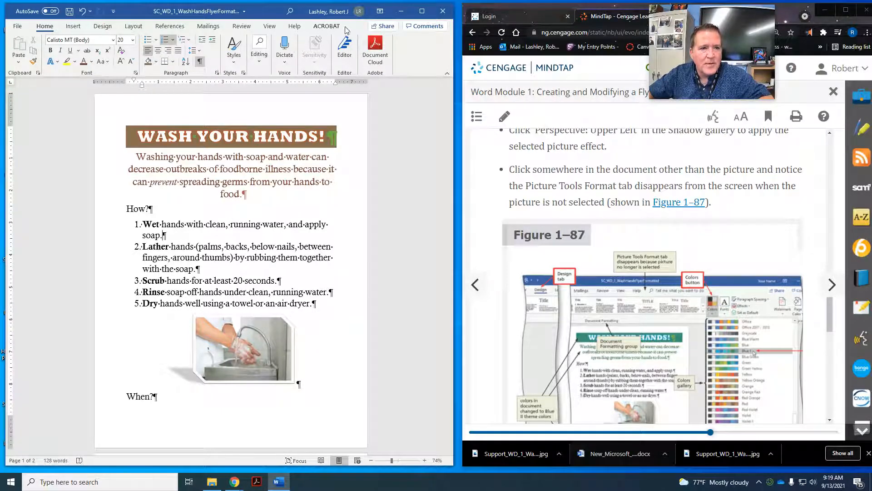
Examine Figure 1–87 in the textbook for the Colors gallery and the theme colors applied to the flyer
{"action": "scroll", "coordinate": [720, 226], "scroll_direction": "down", "scroll_amount": 3}
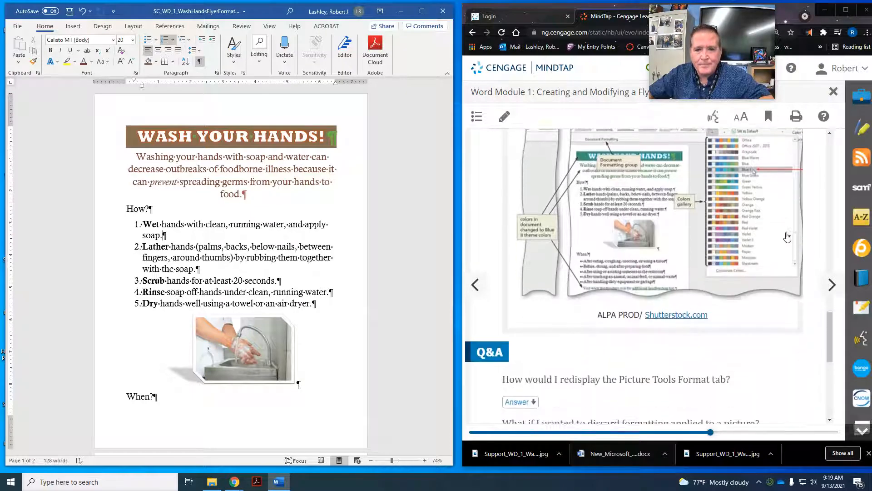
{"action": "scroll", "coordinate": [787, 236], "scroll_direction": "up", "scroll_amount": 1}
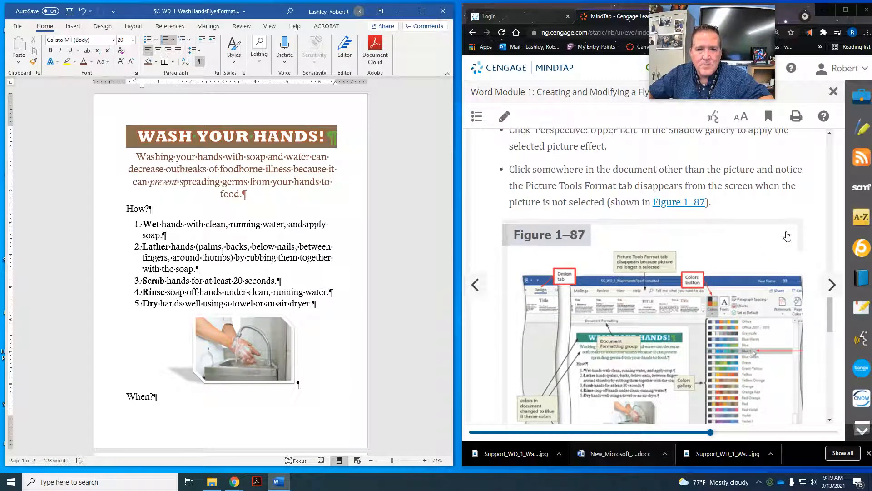
{"action": "scroll", "coordinate": [787, 236], "scroll_direction": "down", "scroll_amount": 4}
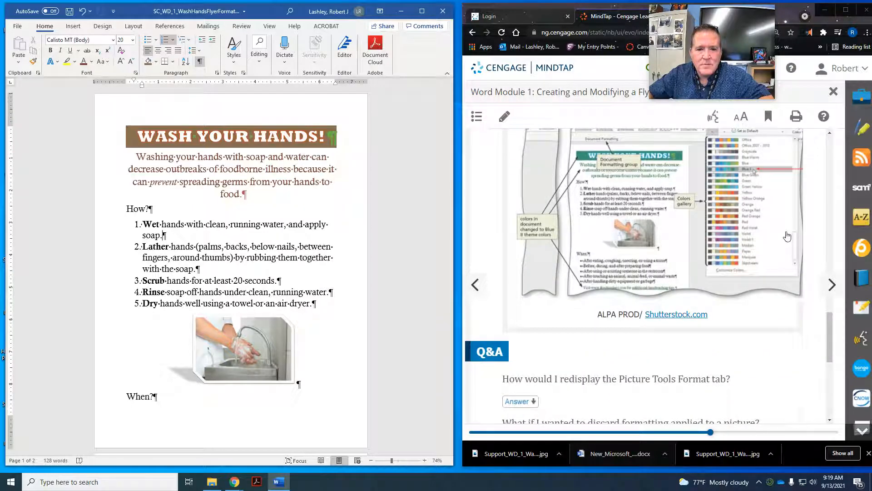
{"action": "scroll", "coordinate": [787, 236], "scroll_direction": "up", "scroll_amount": 3}
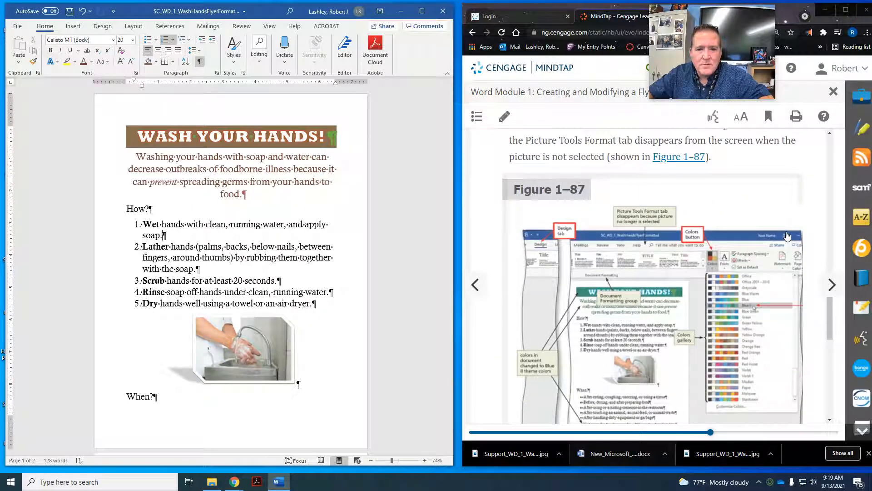
{"action": "scroll", "coordinate": [787, 236], "scroll_direction": "up", "scroll_amount": 1}
{"action": "scroll", "coordinate": [787, 237], "scroll_direction": "up", "scroll_amount": 1}
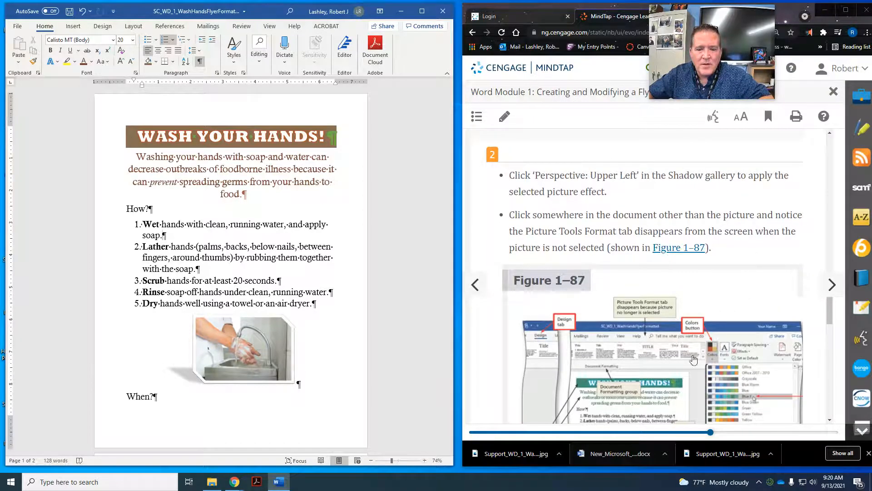
{"action": "scroll", "coordinate": [699, 356], "scroll_direction": "down", "scroll_amount": 1}
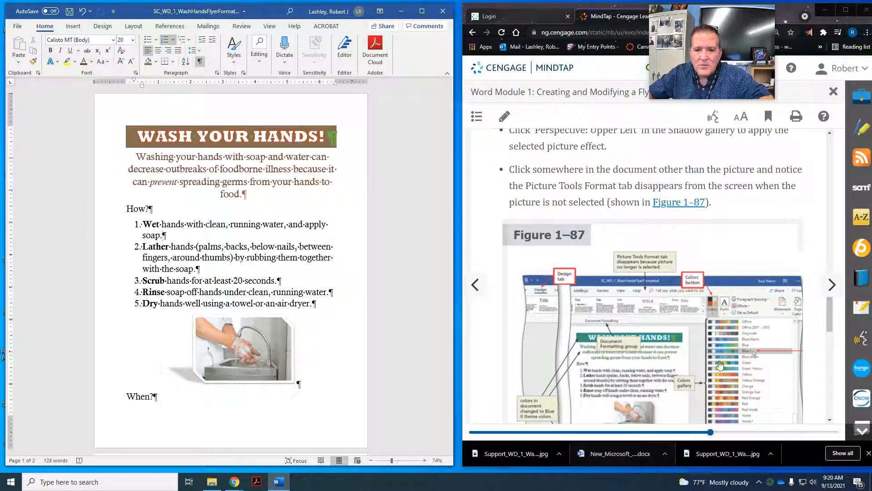
{"action": "scroll", "coordinate": [720, 366], "scroll_direction": "down", "scroll_amount": 1}
{"action": "scroll", "coordinate": [720, 366], "scroll_direction": "down", "scroll_amount": 1}
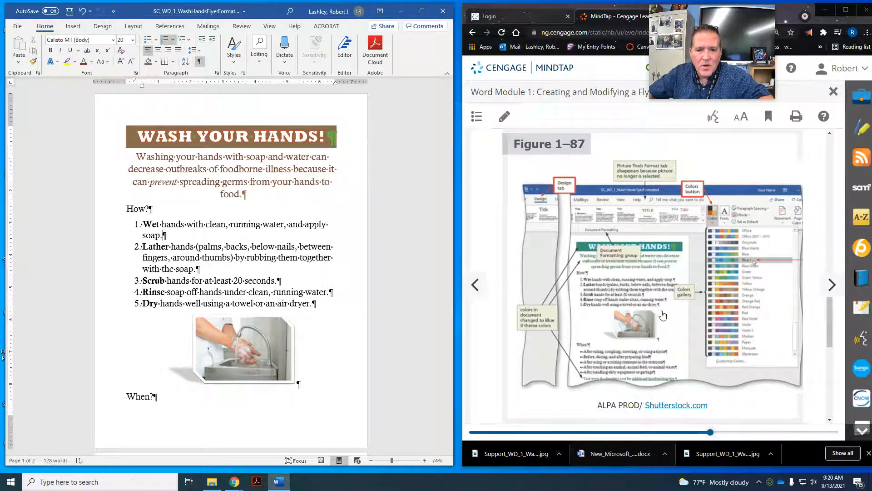
Skip the picture Q&A, advance the textbook to section WD 1-8 Enhancing the Page, and read its page review questions
{"action": "scroll", "coordinate": [664, 314], "scroll_direction": "down", "scroll_amount": 3}
{"action": "scroll", "coordinate": [663, 314], "scroll_direction": "down", "scroll_amount": 4}
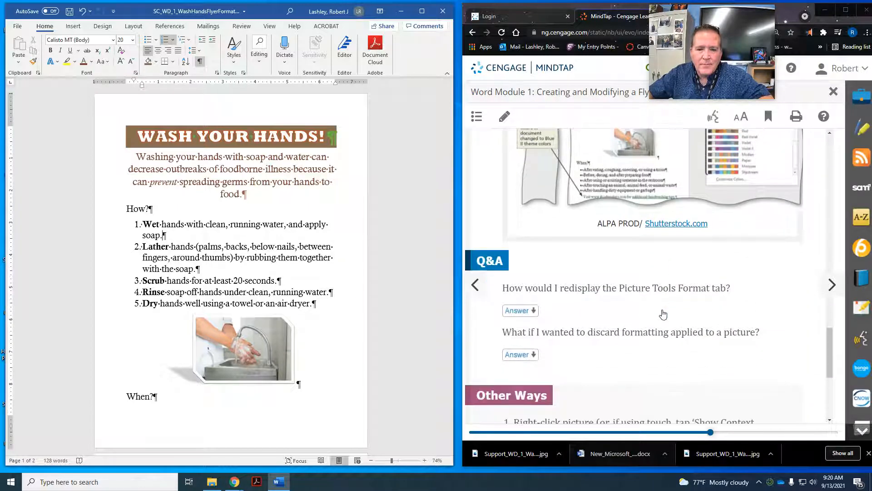
{"action": "left_click", "coordinate": [831, 285]}
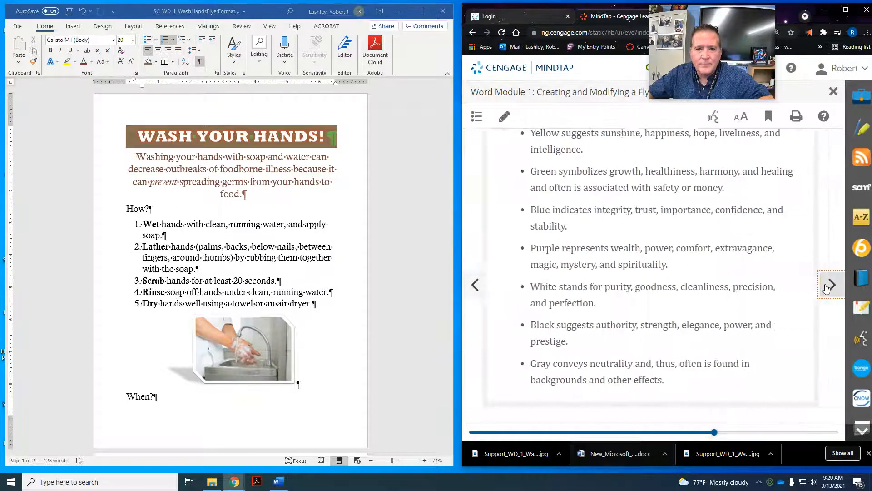
{"action": "left_click", "coordinate": [831, 285]}
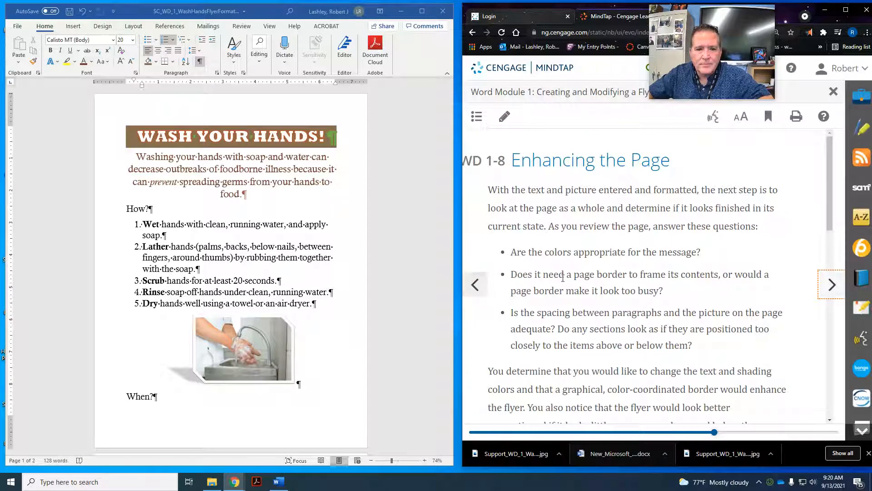
{"action": "scroll", "coordinate": [580, 277], "scroll_direction": "down", "scroll_amount": 1}
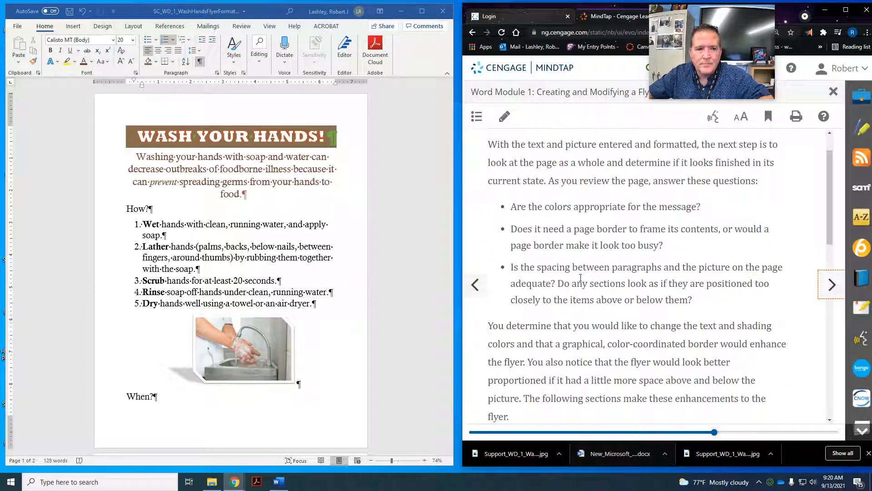
{"action": "scroll", "coordinate": [580, 277], "scroll_direction": "down", "scroll_amount": 1}
{"action": "scroll", "coordinate": [585, 273], "scroll_direction": "up", "scroll_amount": 2}
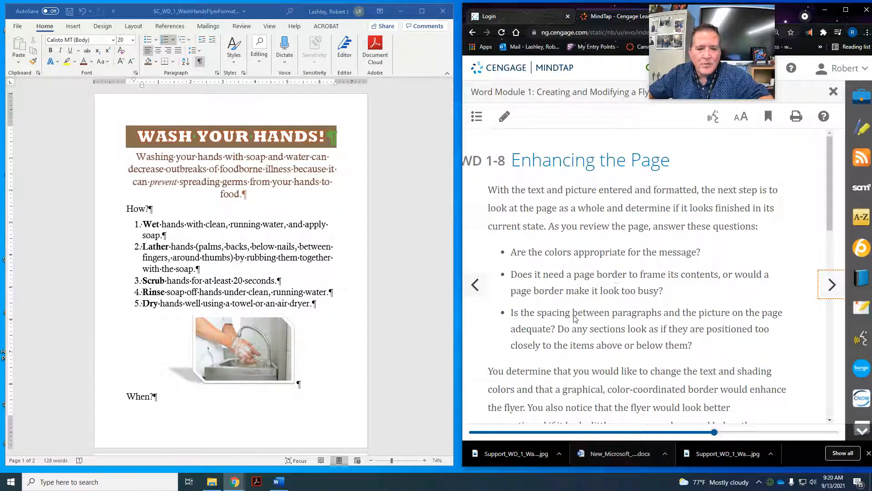
Read the textbook's Consider This list of color meanings and compare it with the flyer's current colors
{"action": "scroll", "coordinate": [675, 308], "scroll_direction": "down", "scroll_amount": 8}
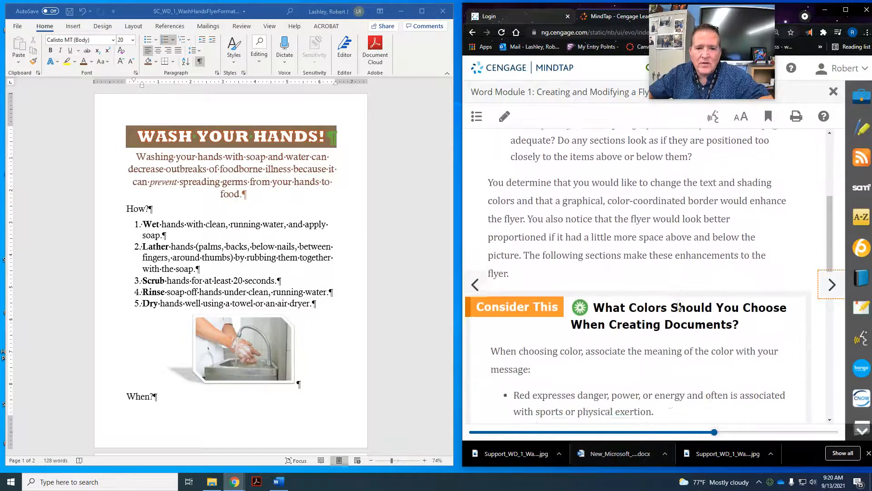
{"action": "scroll", "coordinate": [677, 307], "scroll_direction": "down", "scroll_amount": 2}
{"action": "scroll", "coordinate": [260, 277], "scroll_direction": "down", "scroll_amount": 3}
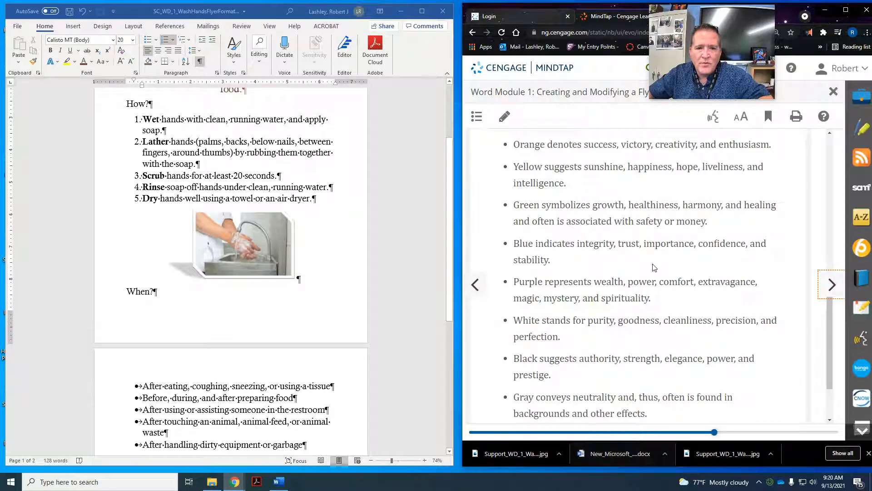
{"action": "scroll", "coordinate": [654, 267], "scroll_direction": "up", "scroll_amount": 3}
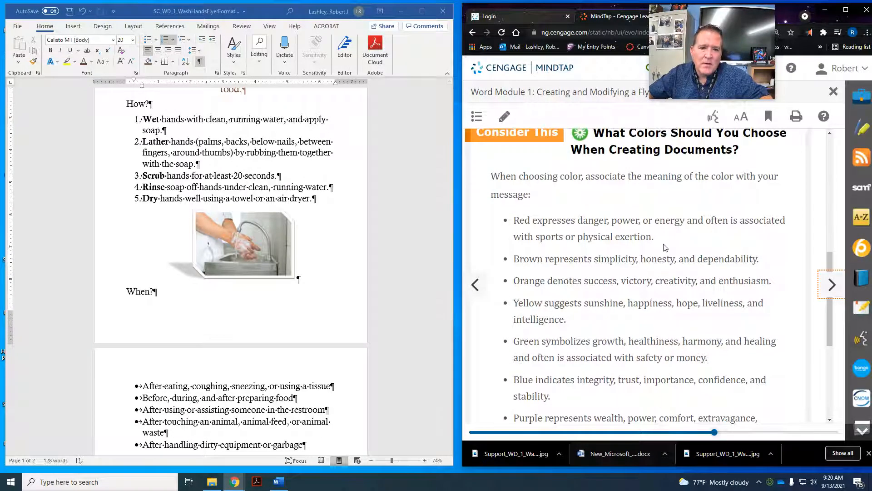
{"action": "scroll", "coordinate": [654, 247], "scroll_direction": "down", "scroll_amount": 1}
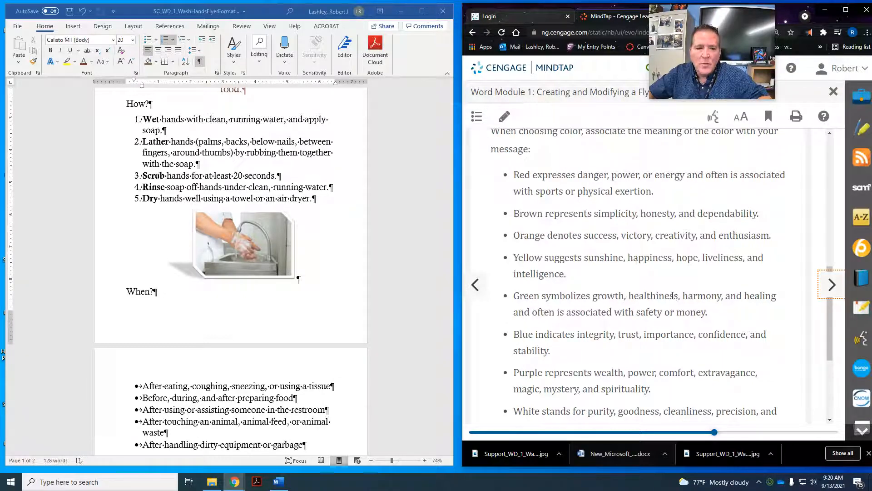
{"action": "scroll", "coordinate": [302, 216], "scroll_direction": "up", "scroll_amount": 3}
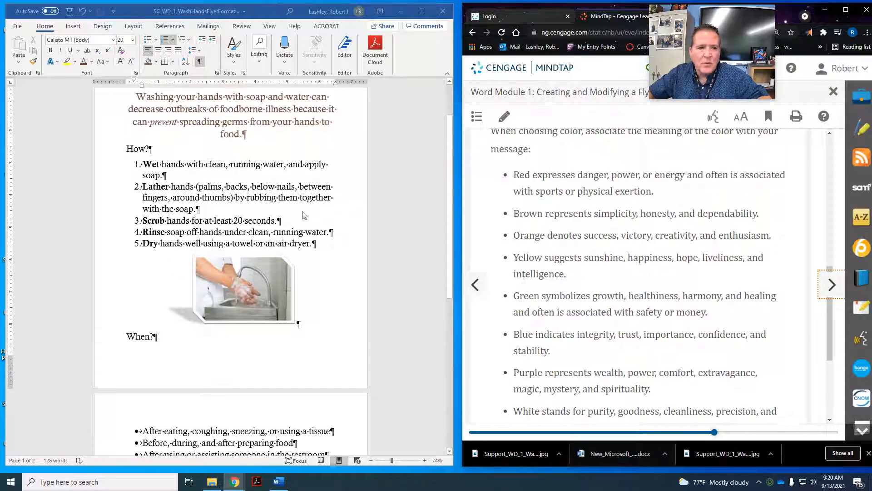
{"action": "scroll", "coordinate": [720, 292], "scroll_direction": "down", "scroll_amount": 4}
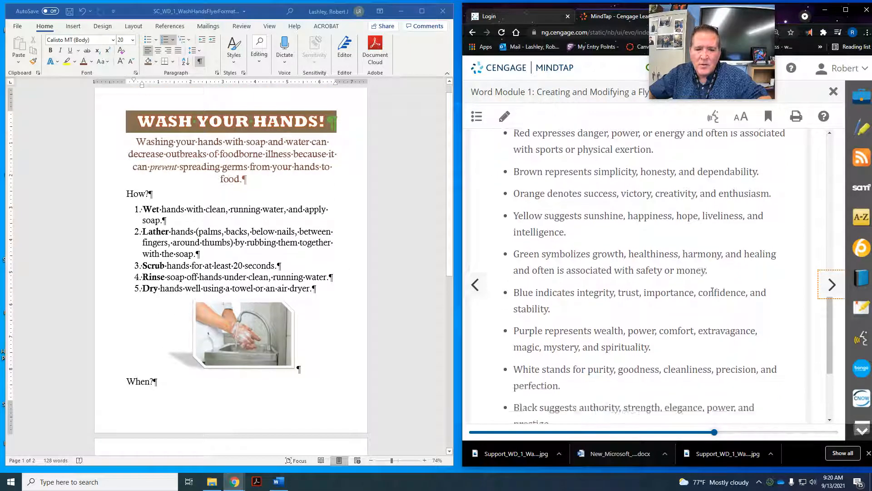
Advance the textbook to section WD 1-8a on changing theme colors and read its step 1
{"action": "left_click", "coordinate": [832, 284]}
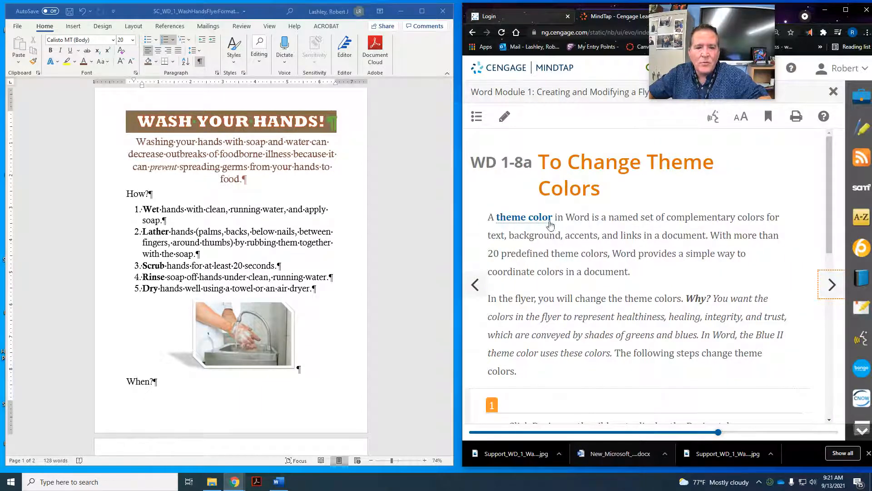
{"action": "scroll", "coordinate": [637, 253], "scroll_direction": "down", "scroll_amount": 2}
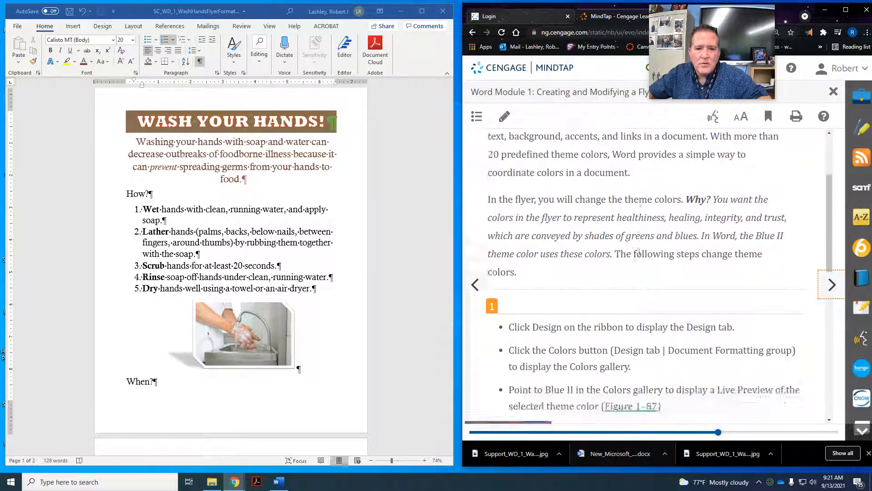
{"action": "scroll", "coordinate": [637, 254], "scroll_direction": "down", "scroll_amount": 2}
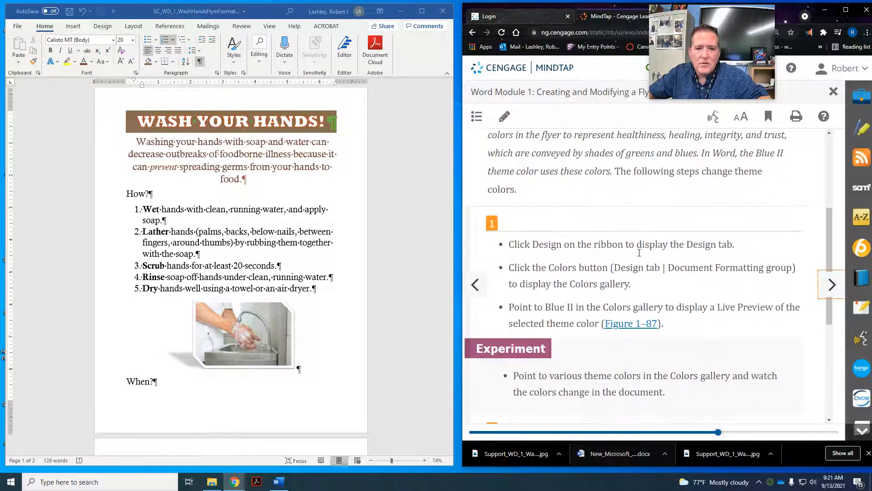
Change the flyer's theme colors to Blue II
{"action": "left_click", "coordinate": [102, 26]}
{"action": "left_click", "coordinate": [101, 27]}
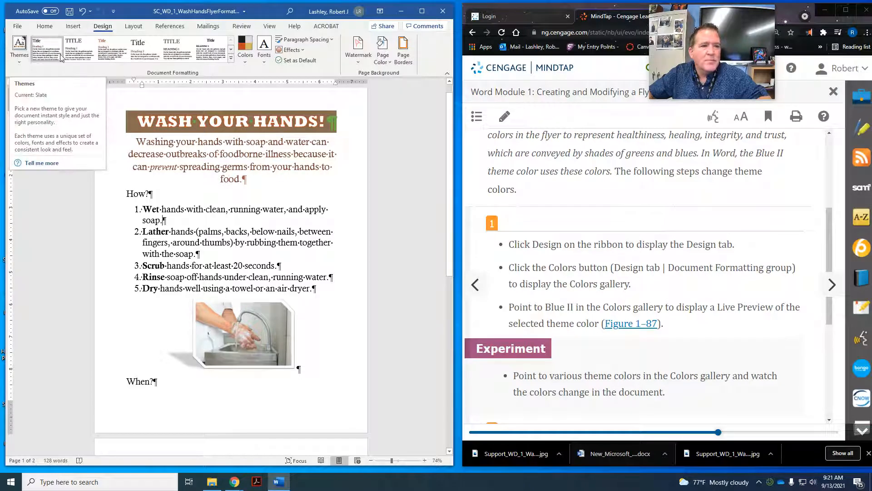
{"action": "left_click", "coordinate": [246, 61]}
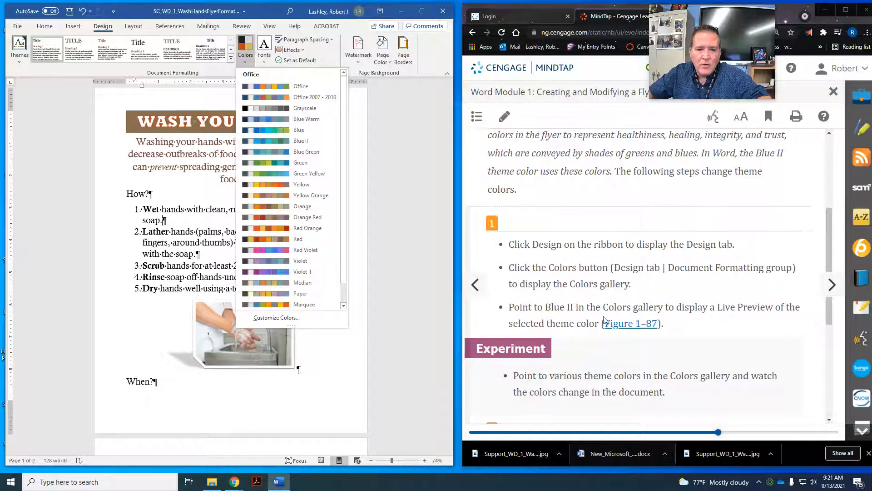
{"action": "left_click", "coordinate": [302, 142]}
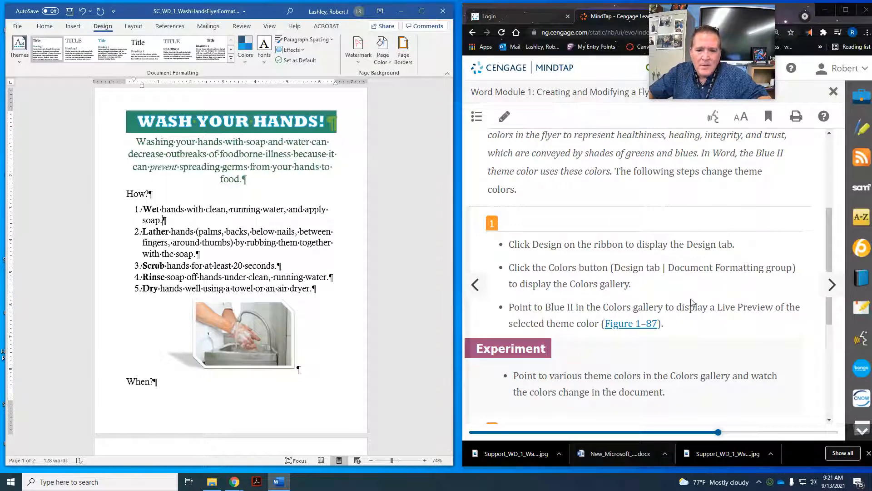
Read step 2 of the theme color instructions and check the recolored headline, paragraph and closing line across both flyer pages
{"action": "scroll", "coordinate": [688, 302], "scroll_direction": "down", "scroll_amount": 2}
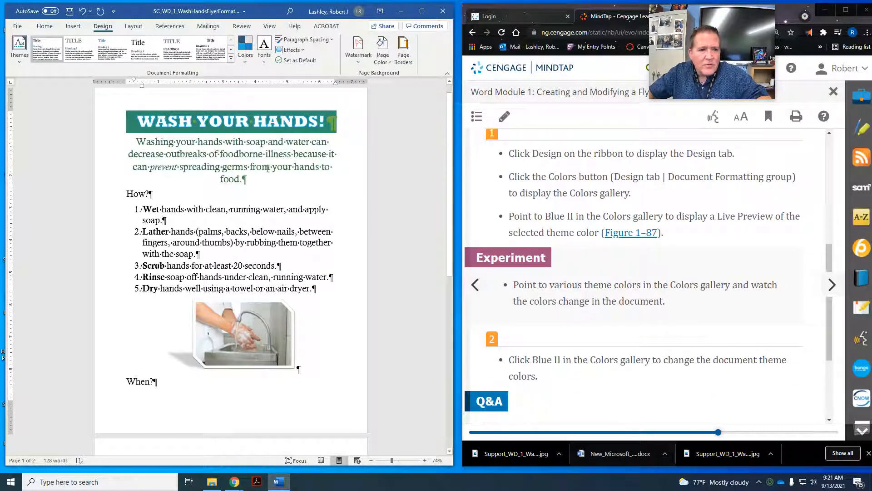
{"action": "scroll", "coordinate": [255, 272], "scroll_direction": "down", "scroll_amount": 3}
{"action": "scroll", "coordinate": [255, 272], "scroll_direction": "down", "scroll_amount": 2}
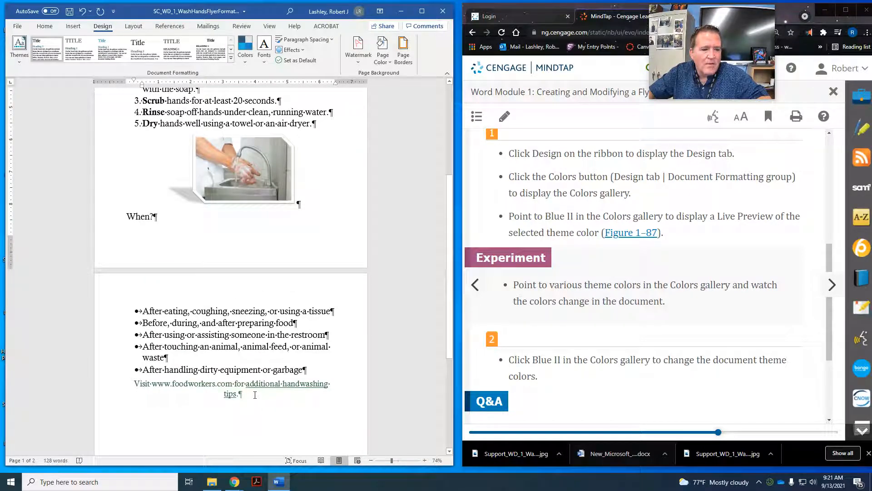
{"action": "scroll", "coordinate": [250, 320], "scroll_direction": "up", "scroll_amount": 3}
{"action": "scroll", "coordinate": [269, 305], "scroll_direction": "up", "scroll_amount": 2}
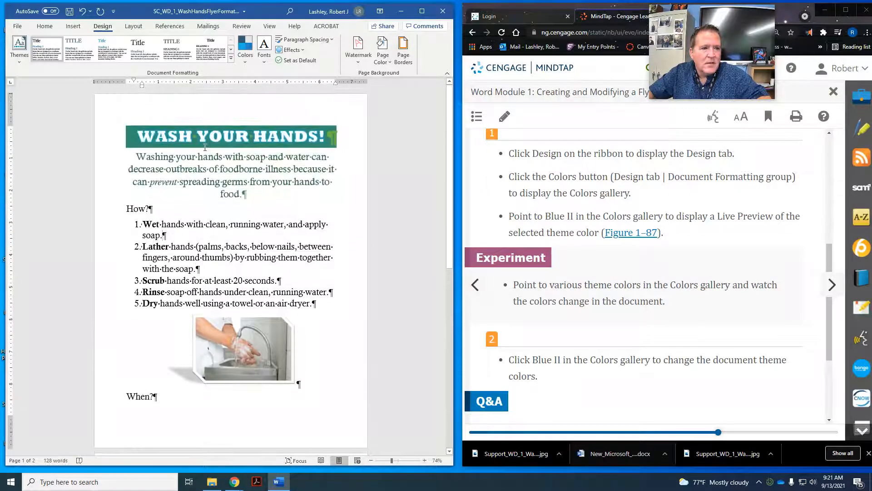
{"action": "left_click", "coordinate": [156, 199]}
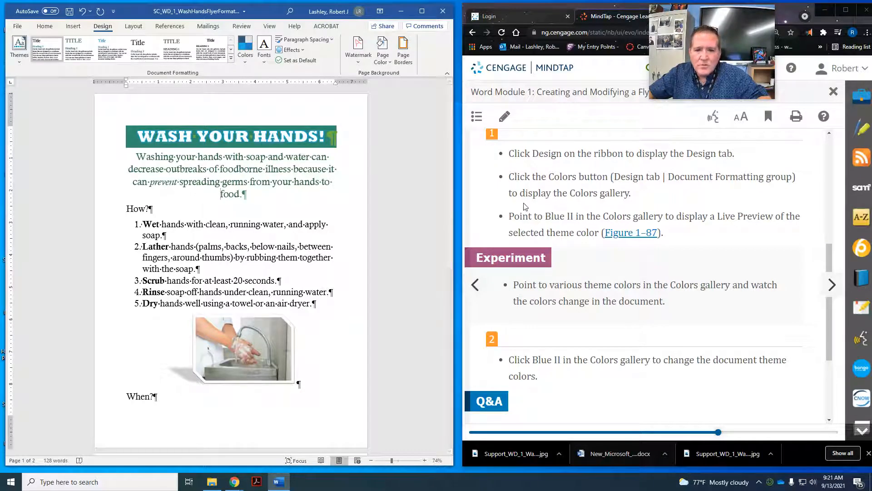
{"action": "scroll", "coordinate": [695, 227], "scroll_direction": "down", "scroll_amount": 3}
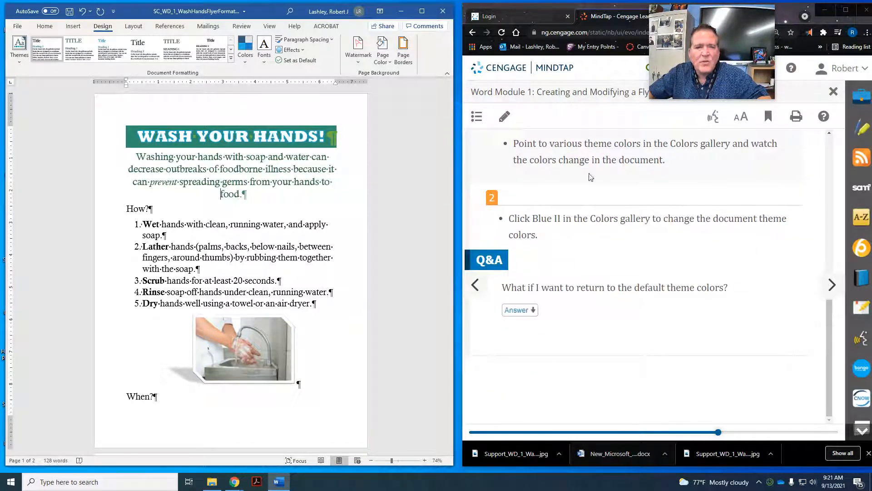
{"action": "scroll", "coordinate": [222, 241], "scroll_direction": "down", "scroll_amount": 1}
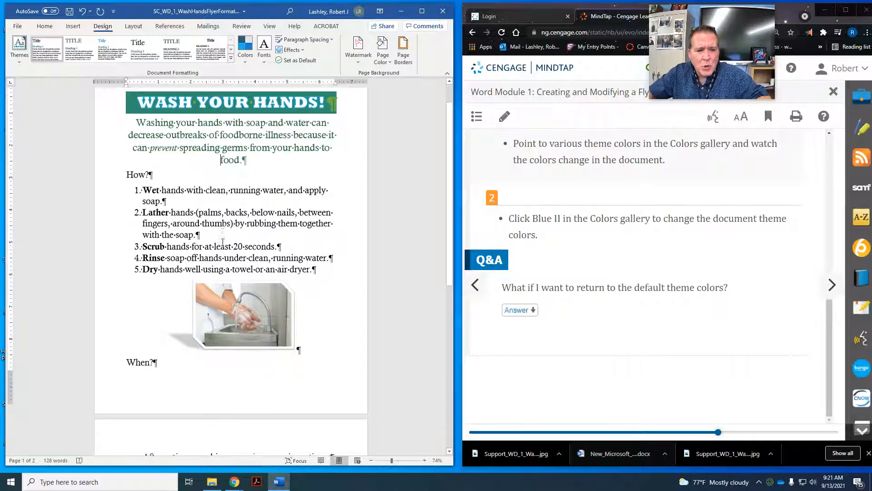
{"action": "scroll", "coordinate": [222, 241], "scroll_direction": "down", "scroll_amount": 3}
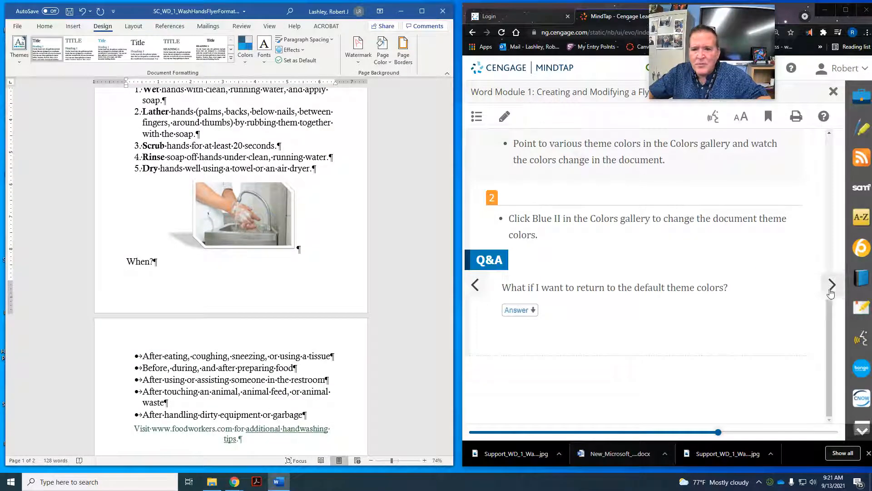
Advance the textbook to section WD 1-8b on adding a page border and examine step 1 with Figure 1–88
{"action": "left_click", "coordinate": [830, 291]}
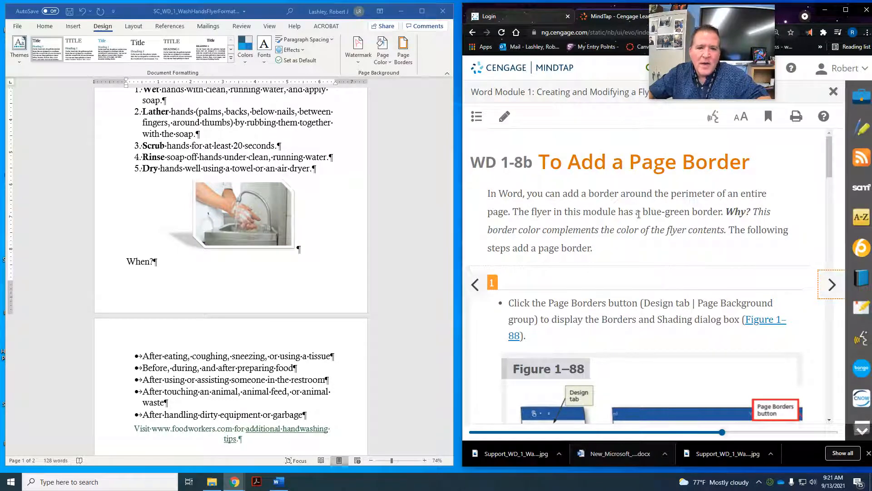
{"action": "scroll", "coordinate": [617, 180], "scroll_direction": "down", "scroll_amount": 5}
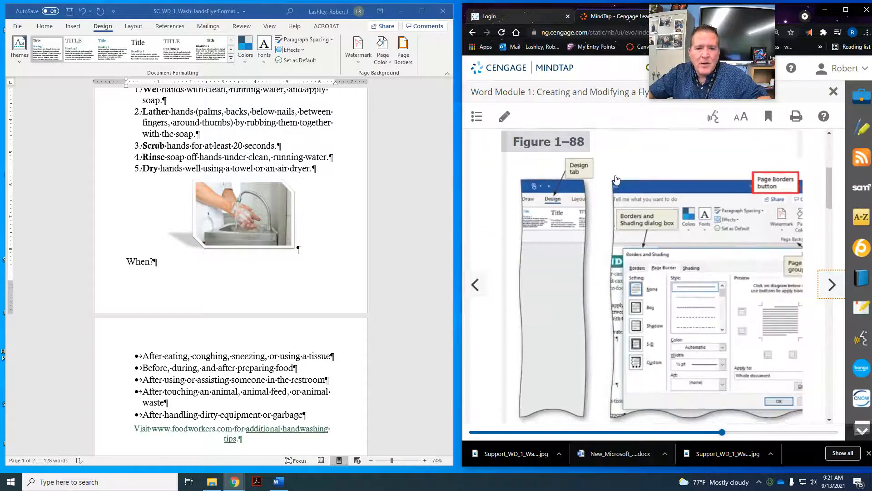
{"action": "scroll", "coordinate": [616, 179], "scroll_direction": "up", "scroll_amount": 3}
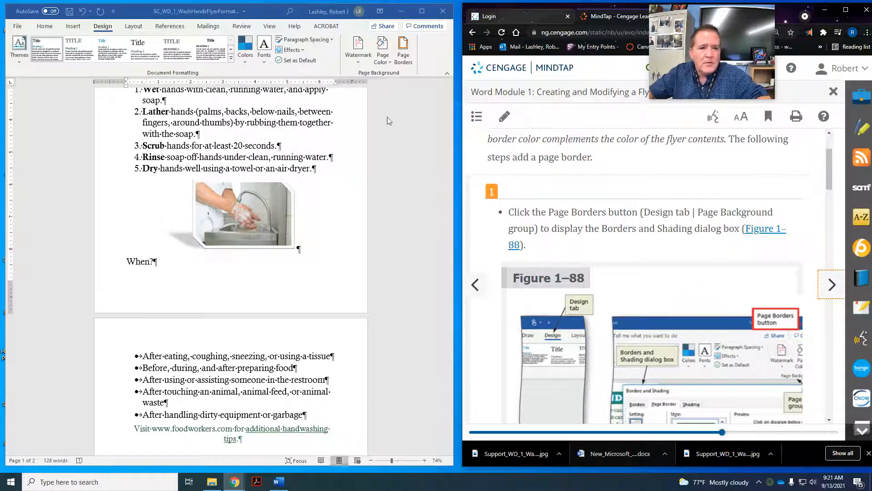
{"action": "scroll", "coordinate": [602, 248], "scroll_direction": "up", "scroll_amount": 2}
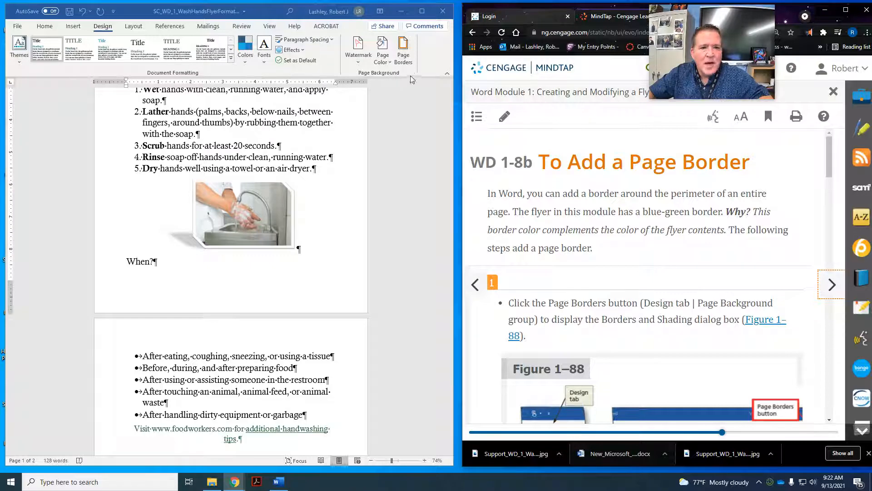
Open the page border settings in the Borders and Shading dialog and reposition the dialog over the flyer
{"action": "left_click", "coordinate": [409, 59]}
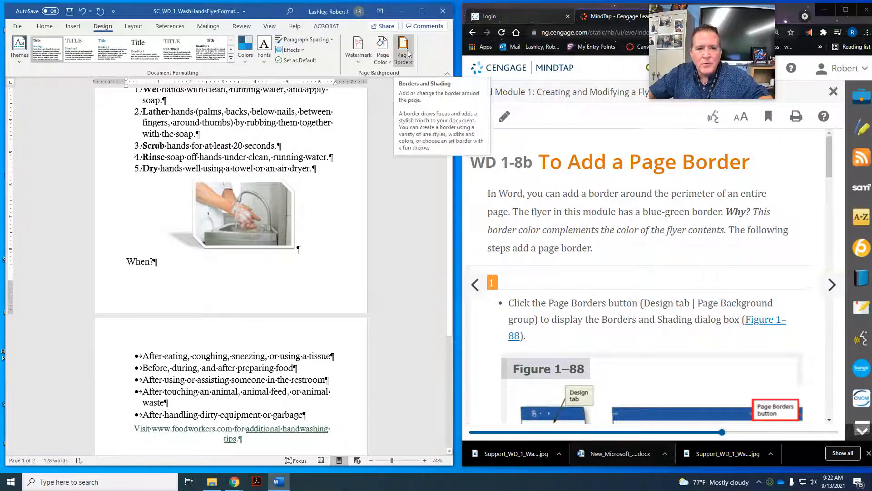
{"action": "left_click", "coordinate": [408, 57]}
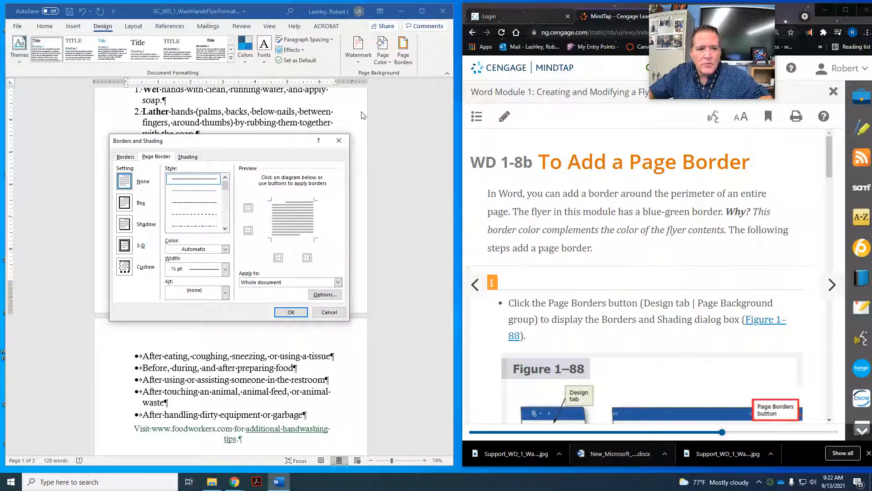
{"action": "left_click_drag", "start_coordinate": [236, 140], "coordinate": [279, 117]}
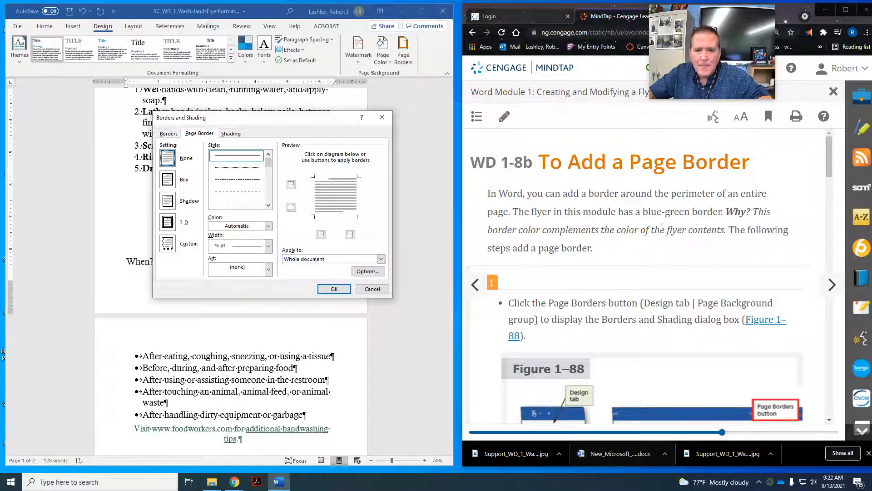
Compare the Borders and Shading dialog with Figure 1–88 and read step 2 on the border setting, style and color
{"action": "scroll", "coordinate": [662, 227], "scroll_direction": "down", "scroll_amount": 1}
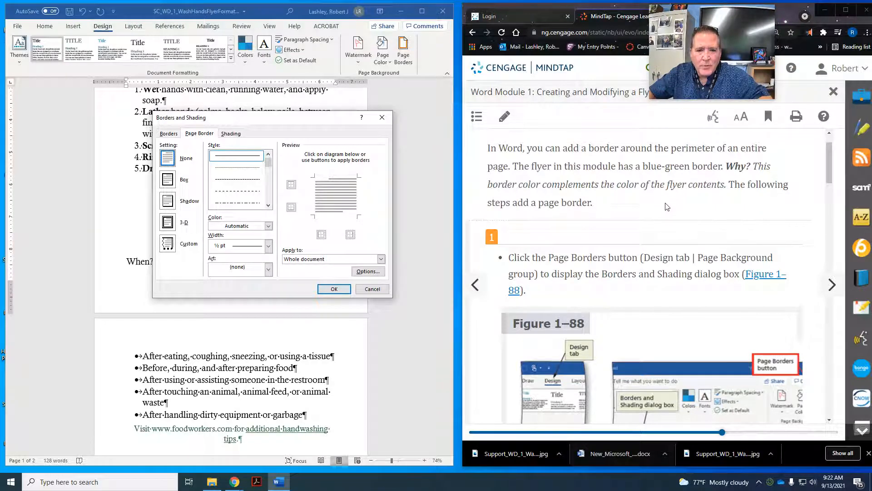
{"action": "scroll", "coordinate": [667, 207], "scroll_direction": "down", "scroll_amount": 1}
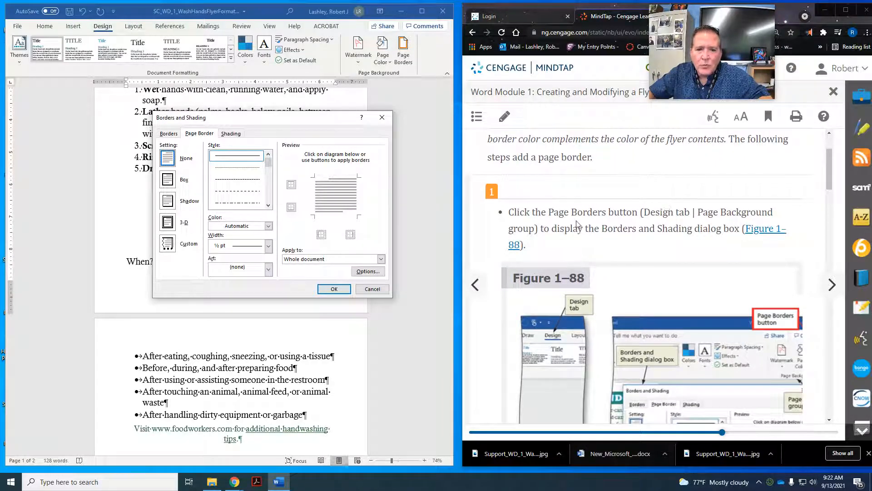
{"action": "scroll", "coordinate": [649, 222], "scroll_direction": "down", "scroll_amount": 3}
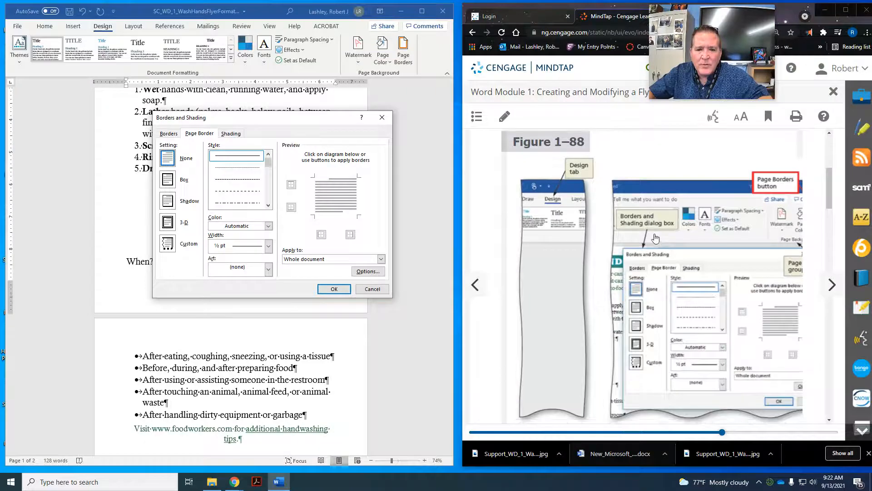
{"action": "scroll", "coordinate": [654, 232], "scroll_direction": "down", "scroll_amount": 3}
{"action": "scroll", "coordinate": [656, 239], "scroll_direction": "down", "scroll_amount": 3}
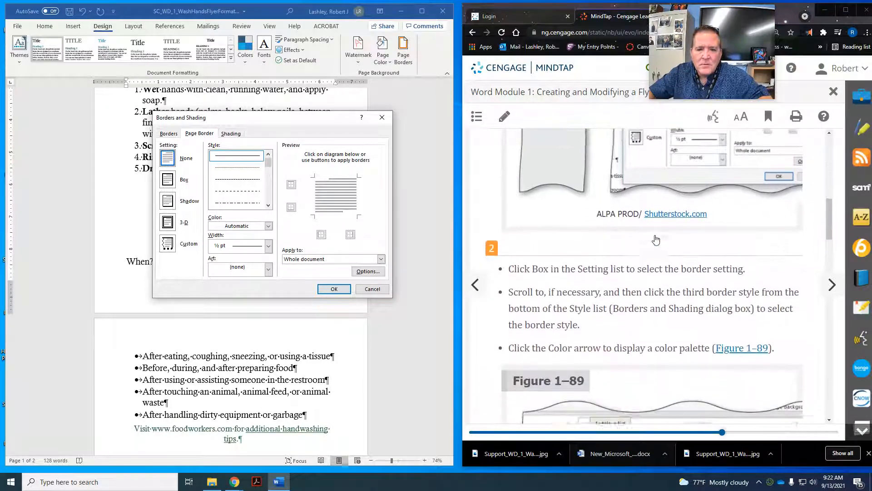
Choose the Box setting for the page border and read the border style instruction in step 2 beside Figure 1–89
{"action": "left_click", "coordinate": [168, 183]}
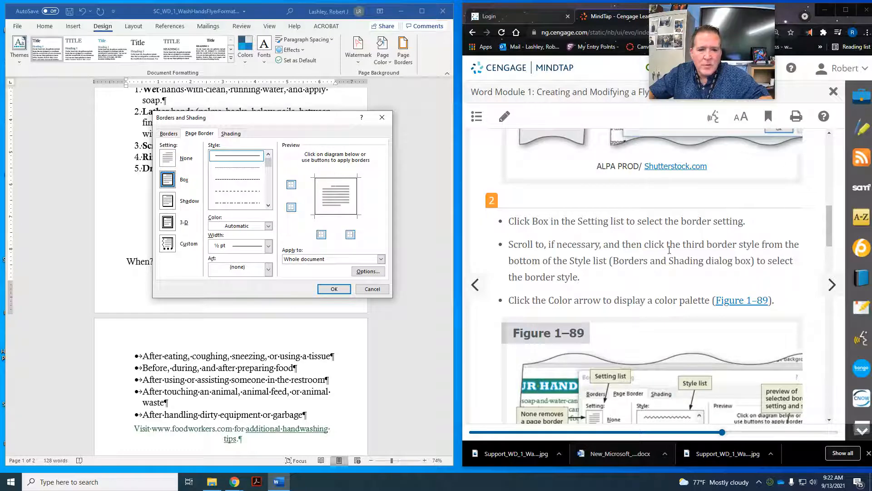
{"action": "scroll", "coordinate": [694, 259], "scroll_direction": "down", "scroll_amount": 1}
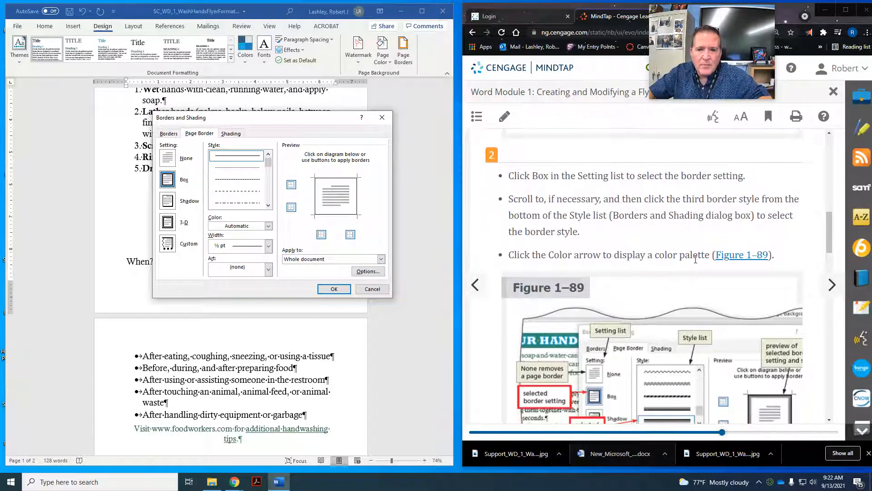
{"action": "scroll", "coordinate": [706, 235], "scroll_direction": "down", "scroll_amount": 1}
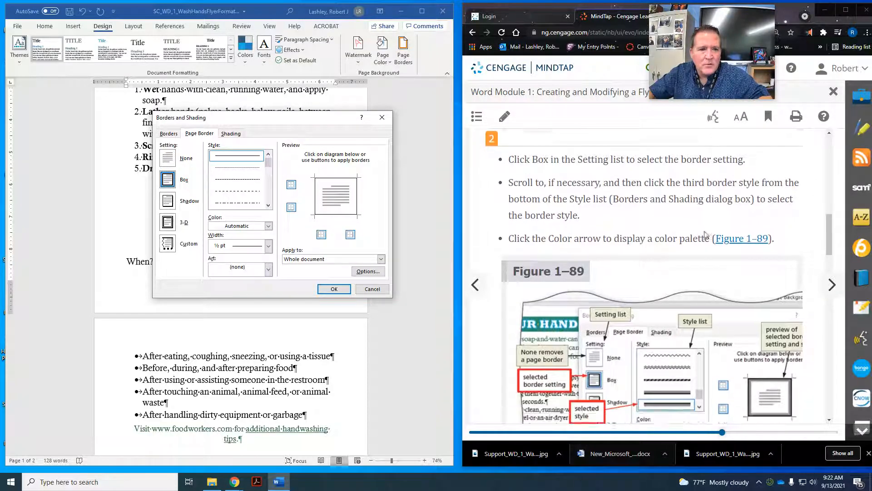
{"action": "scroll", "coordinate": [705, 235], "scroll_direction": "up", "scroll_amount": 1}
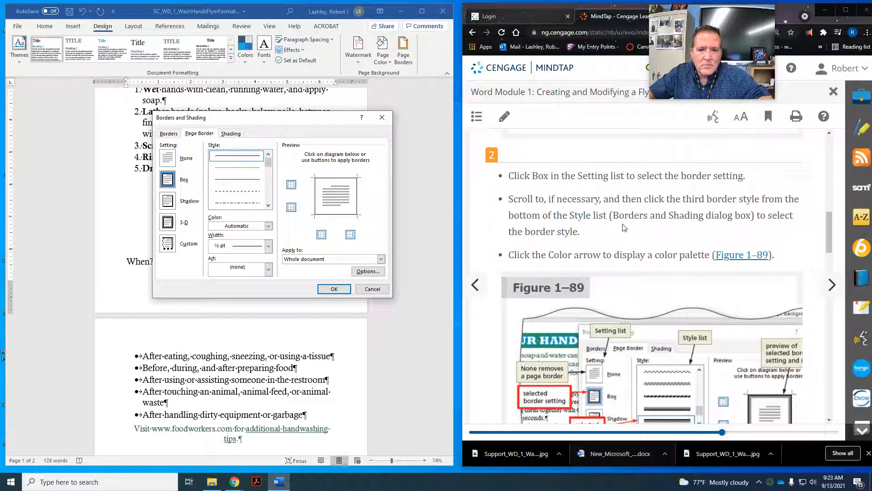
{"action": "scroll", "coordinate": [645, 237], "scroll_direction": "down", "scroll_amount": 1}
{"action": "scroll", "coordinate": [662, 242], "scroll_direction": "up", "scroll_amount": 1}
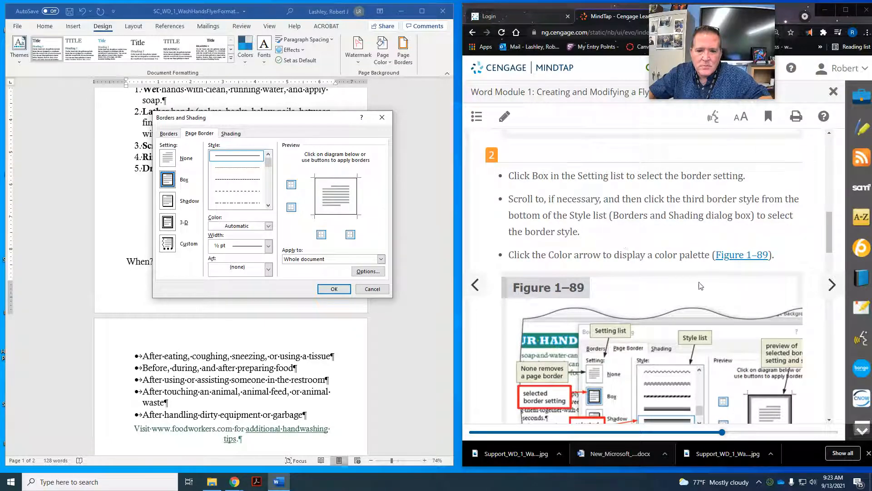
Select the third border style from the end of the style list for the page border
{"action": "left_click_drag", "start_coordinate": [268, 164], "coordinate": [265, 201]}
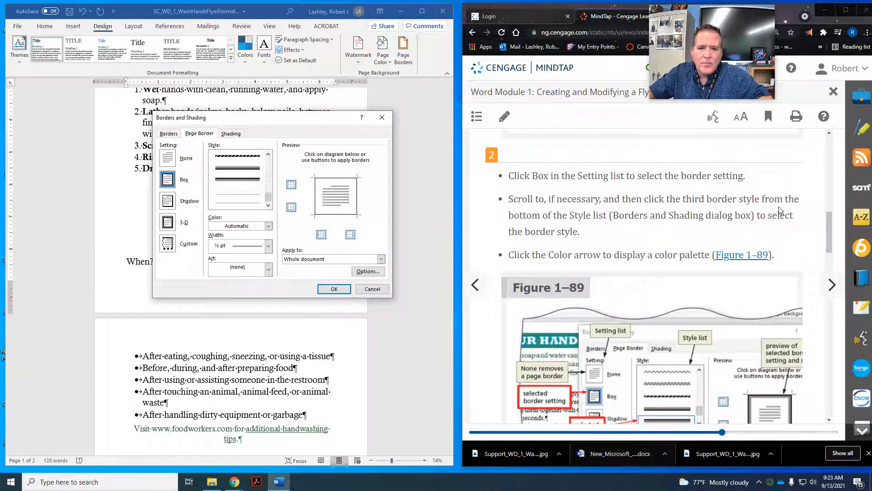
{"action": "left_click", "coordinate": [234, 180]}
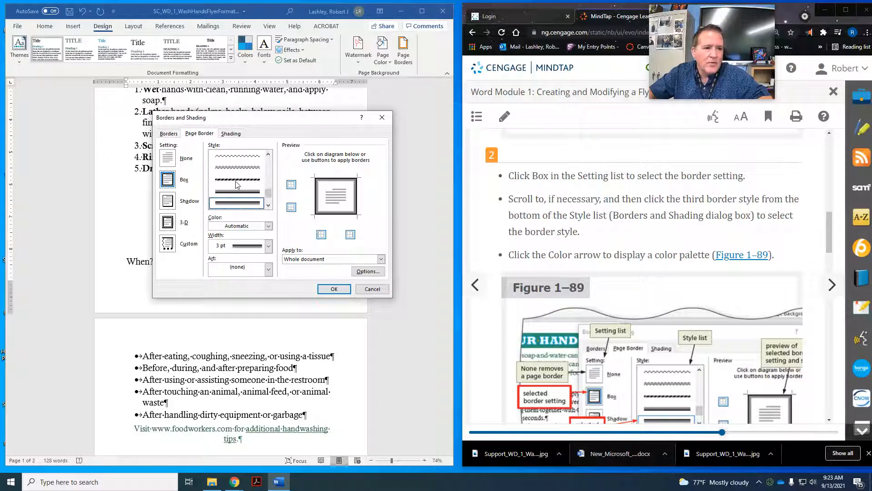
{"action": "left_click", "coordinate": [268, 205]}
{"action": "left_click", "coordinate": [268, 205]}
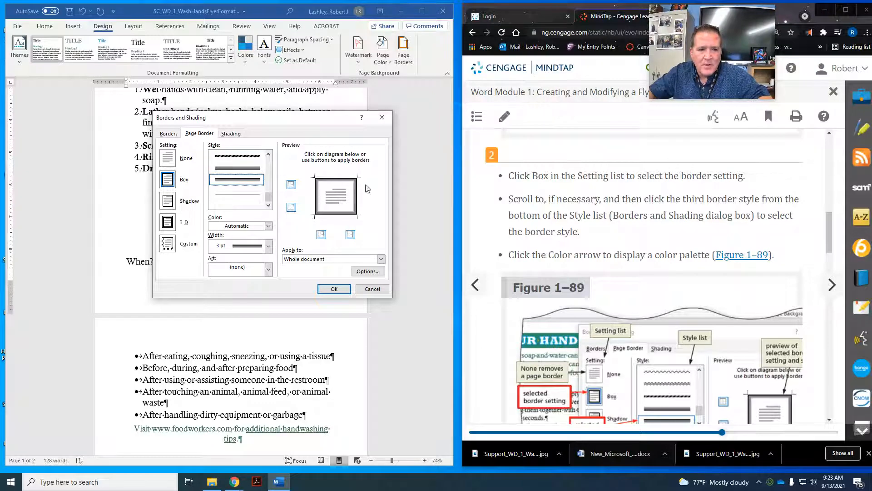
Set the page border color to Turquoise, Accent 3, Darker 25%, as given in step 3 of the instructions
{"action": "scroll", "coordinate": [709, 228], "scroll_direction": "down", "scroll_amount": 1}
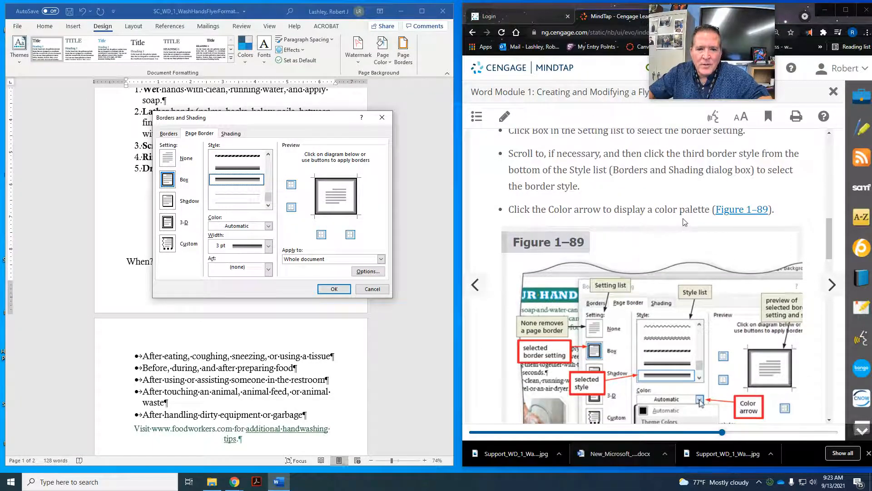
{"action": "scroll", "coordinate": [685, 222], "scroll_direction": "down", "scroll_amount": 1}
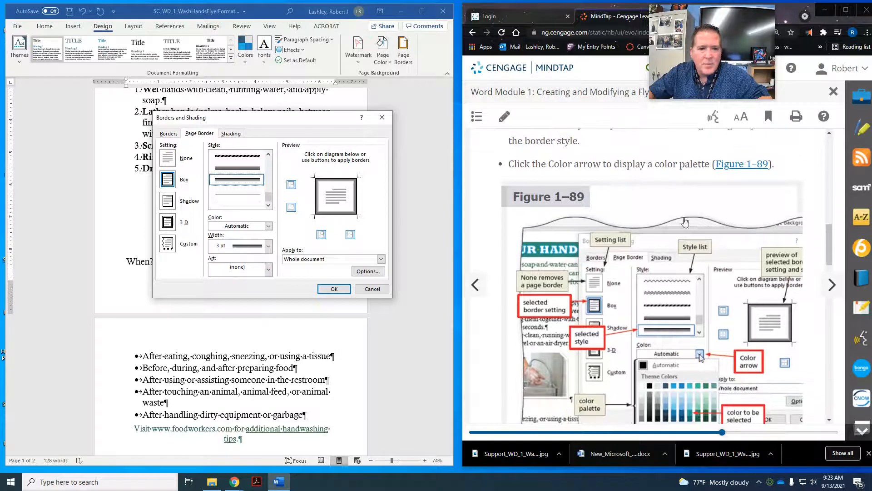
{"action": "left_click", "coordinate": [269, 225]}
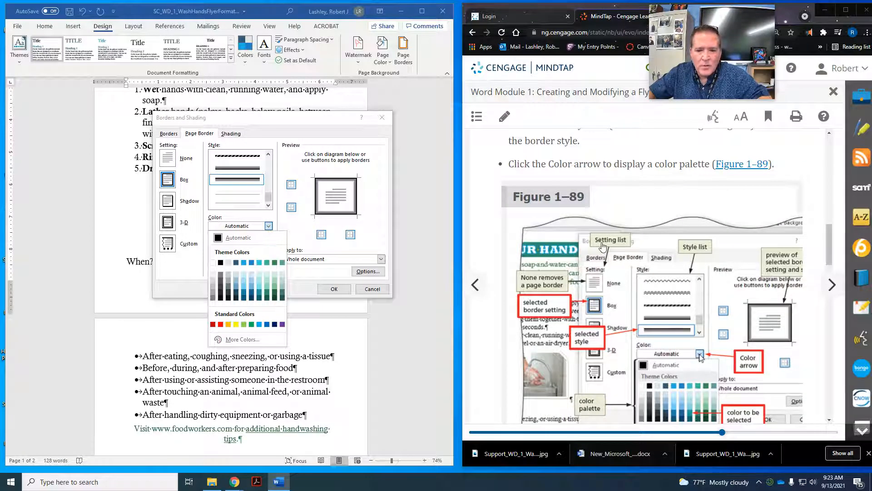
{"action": "scroll", "coordinate": [689, 250], "scroll_direction": "down", "scroll_amount": 1}
{"action": "scroll", "coordinate": [690, 251], "scroll_direction": "up", "scroll_amount": 1}
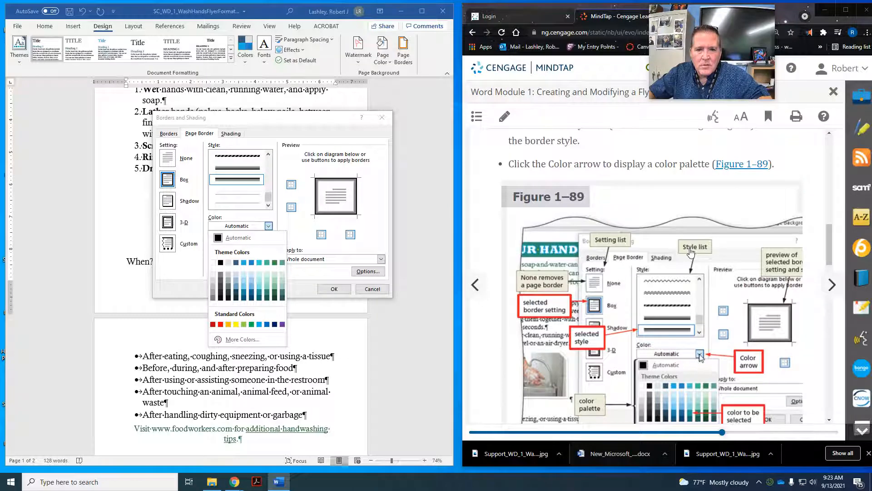
{"action": "scroll", "coordinate": [690, 252], "scroll_direction": "down", "scroll_amount": 6}
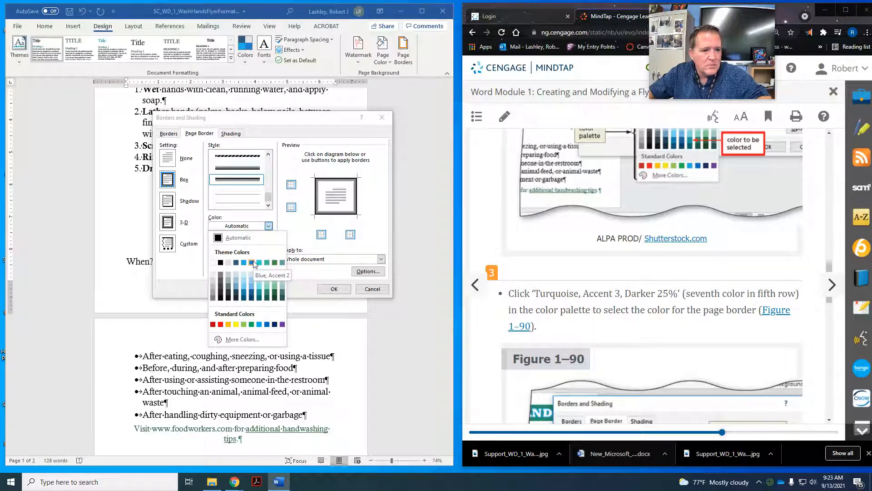
{"action": "left_click", "coordinate": [258, 294]}
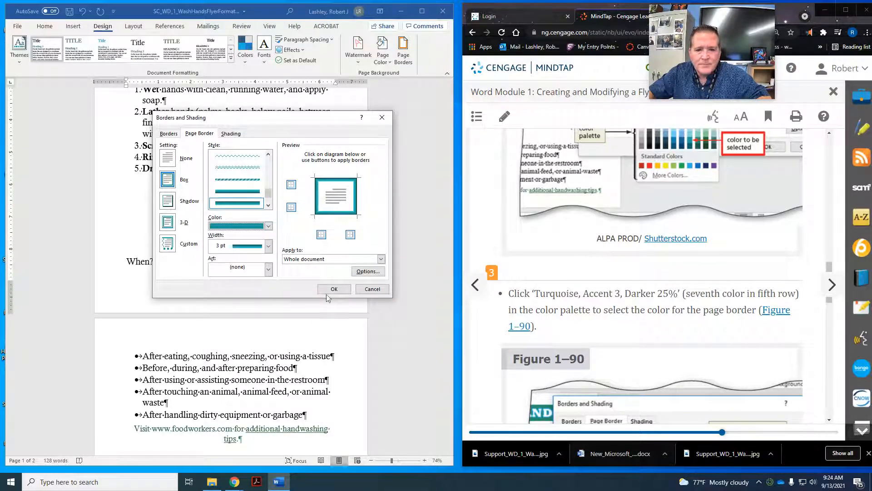
Compare the border settings with Figure 1–90, read step 4 and apply the page border to the whole flyer
{"action": "scroll", "coordinate": [742, 304], "scroll_direction": "down", "scroll_amount": 4}
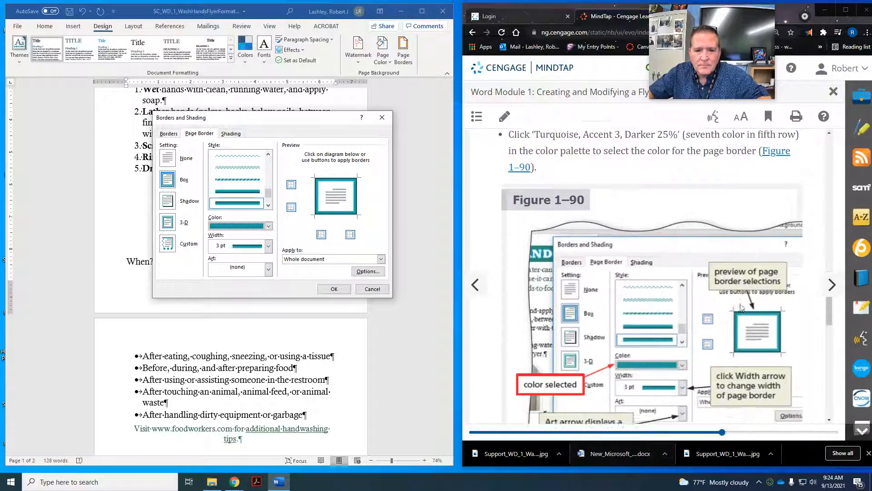
{"action": "scroll", "coordinate": [742, 307], "scroll_direction": "down", "scroll_amount": 4}
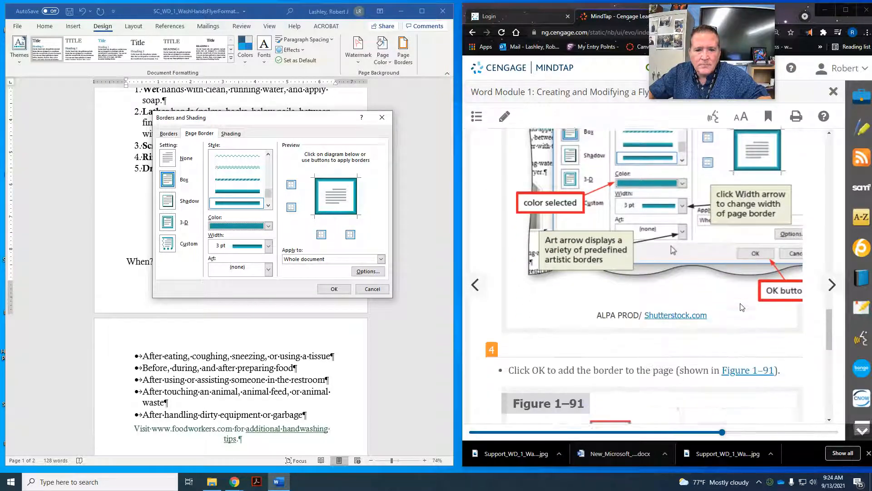
{"action": "scroll", "coordinate": [742, 307], "scroll_direction": "up", "scroll_amount": 1}
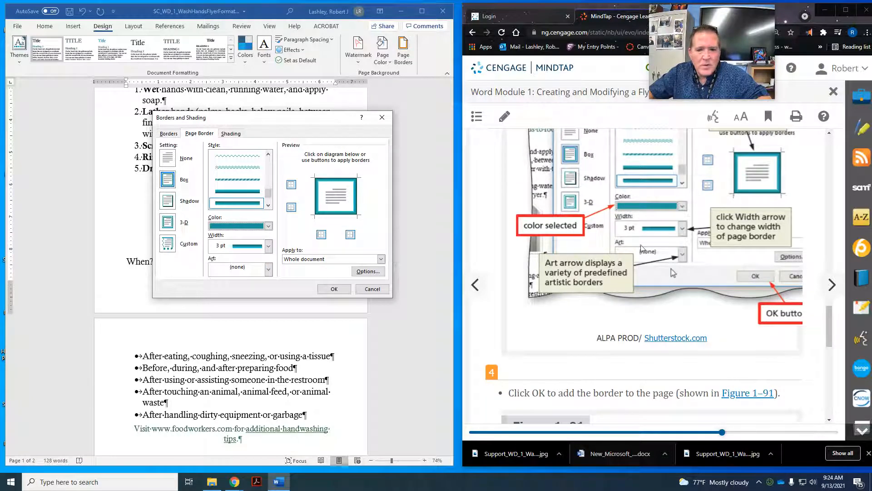
{"action": "scroll", "coordinate": [713, 278], "scroll_direction": "down", "scroll_amount": 2}
{"action": "scroll", "coordinate": [712, 279], "scroll_direction": "down", "scroll_amount": 5}
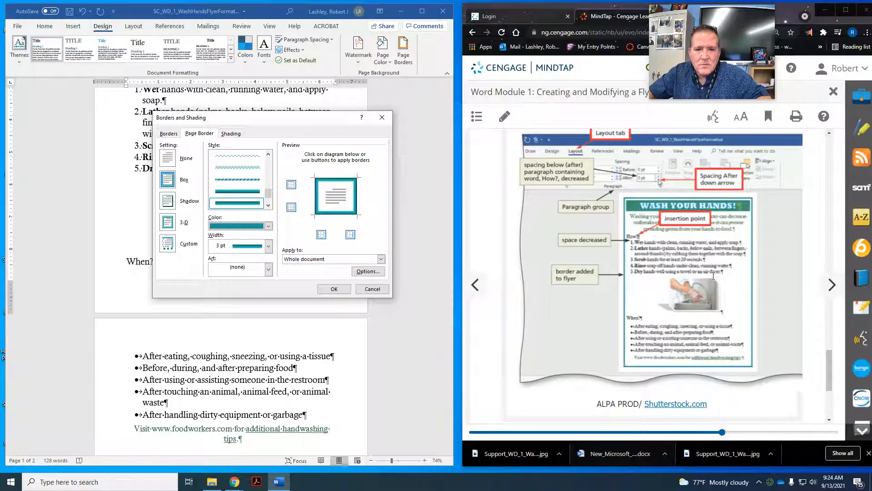
{"action": "scroll", "coordinate": [713, 275], "scroll_direction": "up", "scroll_amount": 3}
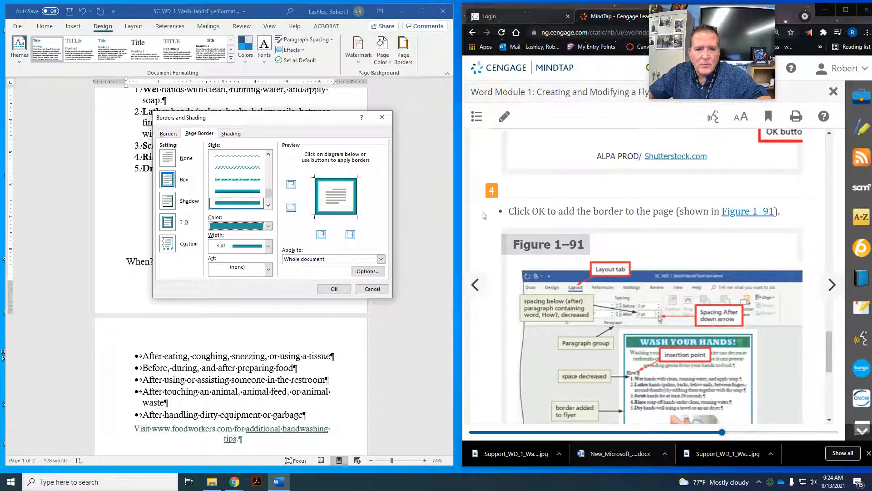
{"action": "left_click", "coordinate": [326, 292]}
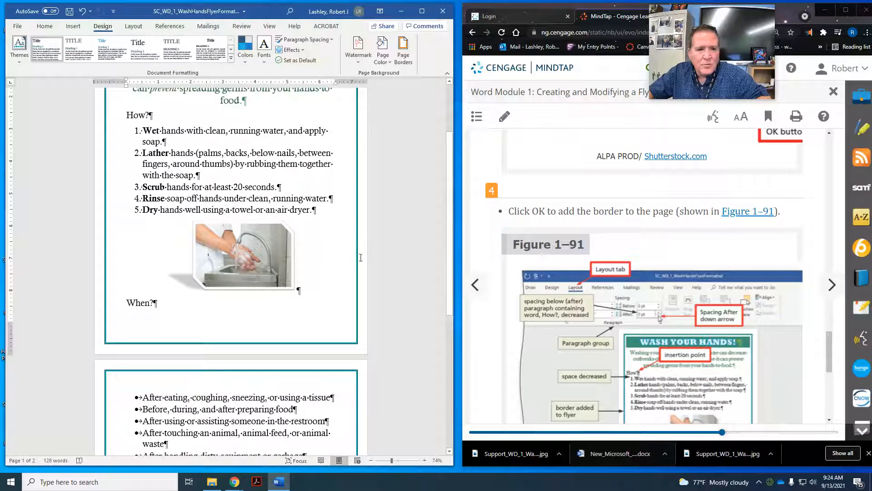
Compare the bordered flyer with Figure 1–91 and advance the textbook to section WD 1-8c on paragraph spacing
{"action": "scroll", "coordinate": [608, 234], "scroll_direction": "down", "scroll_amount": 3}
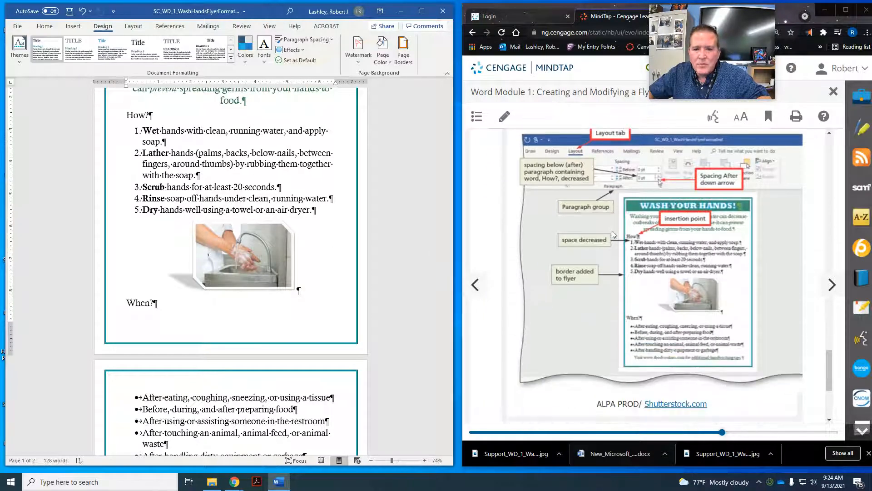
{"action": "scroll", "coordinate": [680, 300], "scroll_direction": "down", "scroll_amount": 4}
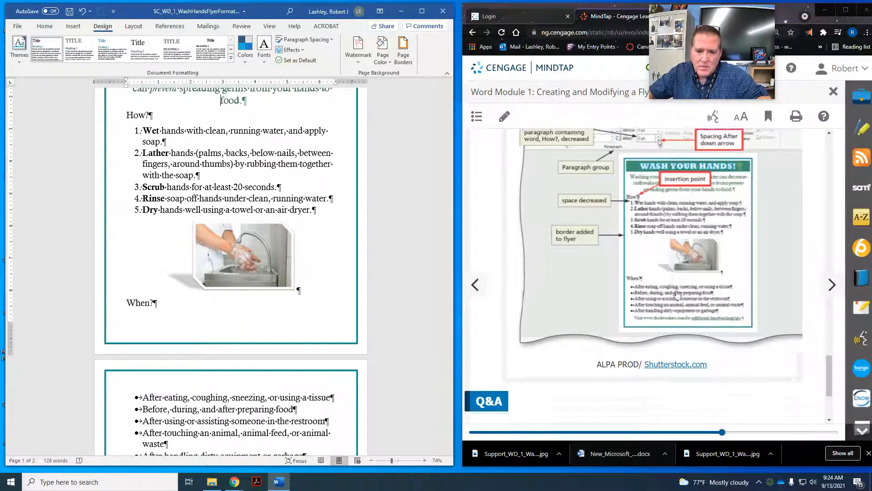
{"action": "left_click", "coordinate": [832, 285]}
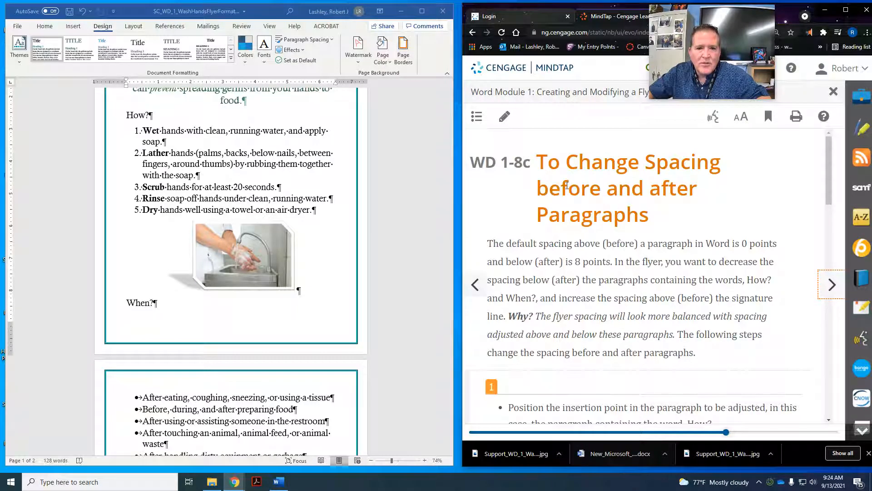
Read the WD 1-8c introduction and steps 1 and 2 on changing the spacing before and after the flyer's paragraphs
{"action": "scroll", "coordinate": [597, 202], "scroll_direction": "down", "scroll_amount": 1}
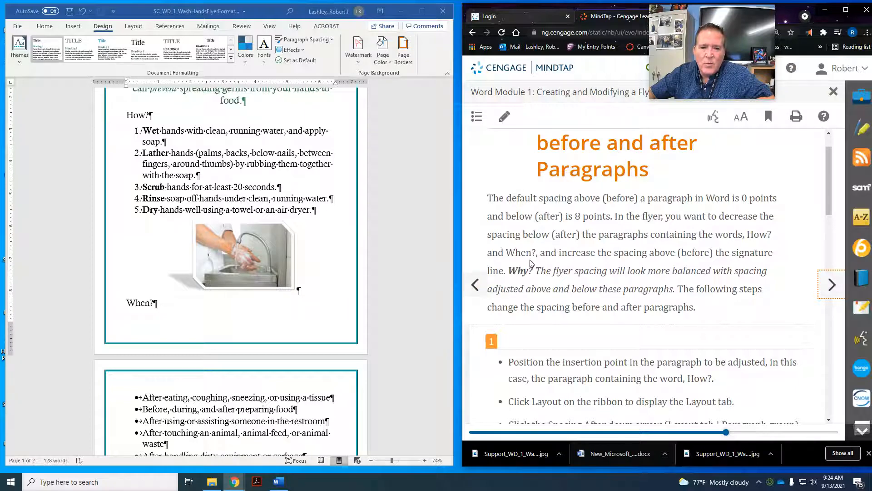
{"action": "scroll", "coordinate": [595, 259], "scroll_direction": "down", "scroll_amount": 3}
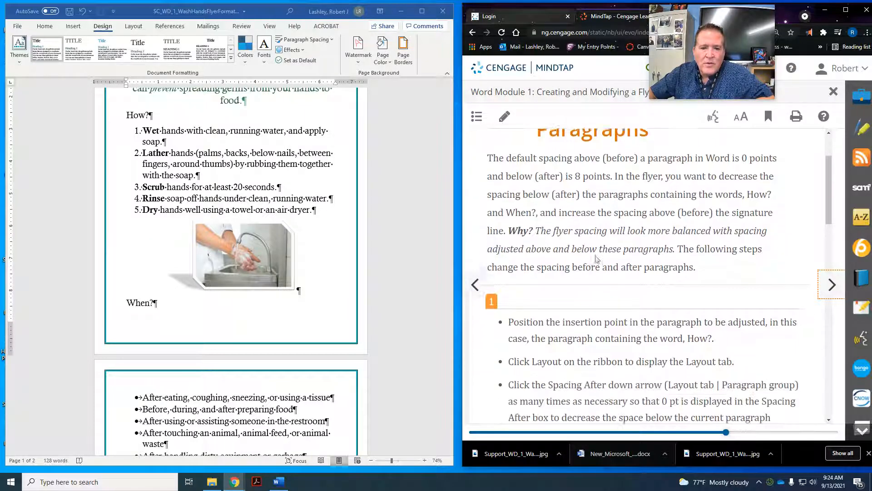
{"action": "scroll", "coordinate": [598, 257], "scroll_direction": "down", "scroll_amount": 1}
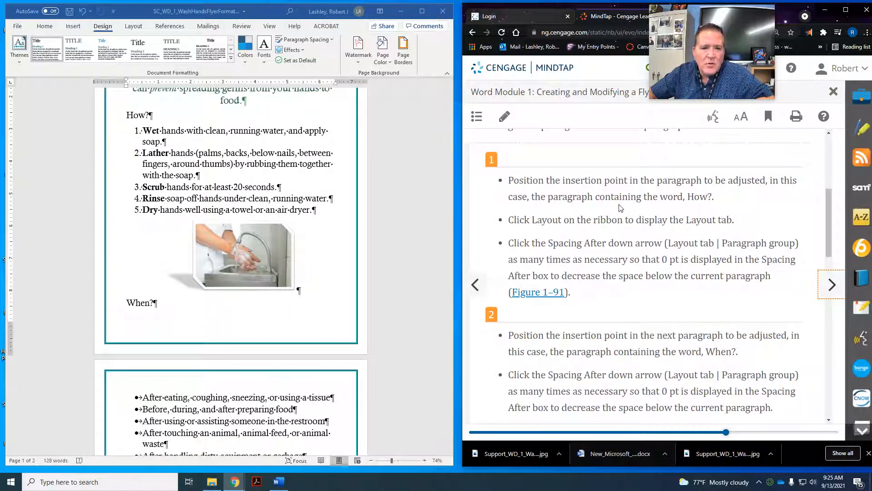
{"action": "scroll", "coordinate": [654, 254], "scroll_direction": "up", "scroll_amount": 4}
{"action": "scroll", "coordinate": [141, 118], "scroll_direction": "up", "scroll_amount": 1}
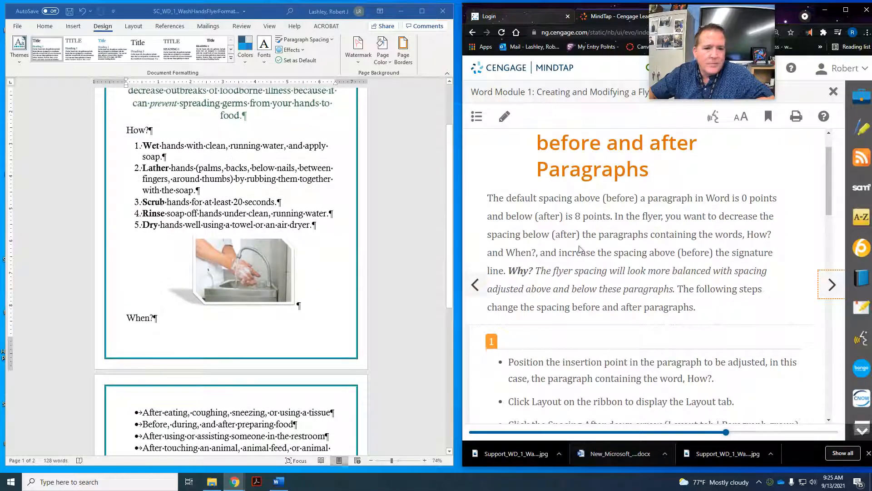
{"action": "scroll", "coordinate": [650, 251], "scroll_direction": "down", "scroll_amount": 6}
{"action": "scroll", "coordinate": [651, 251], "scroll_direction": "down", "scroll_amount": 9}
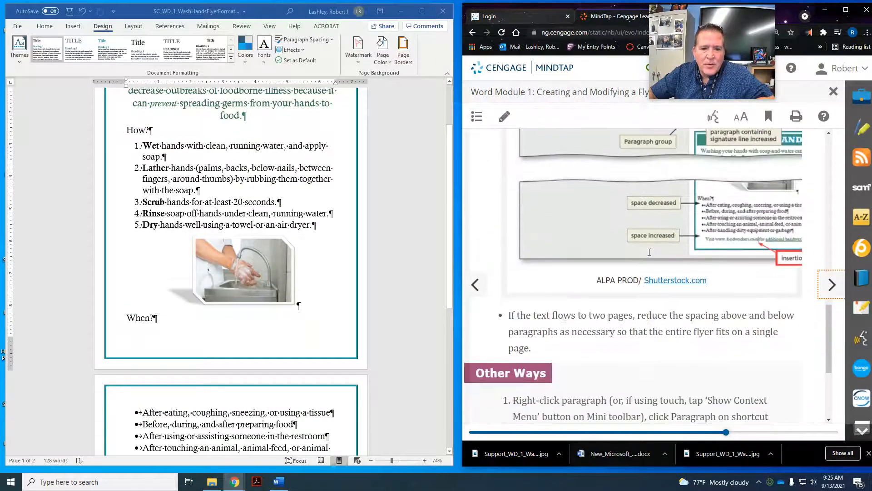
{"action": "scroll", "coordinate": [647, 252], "scroll_direction": "up", "scroll_amount": 5}
{"action": "scroll", "coordinate": [647, 253], "scroll_direction": "up", "scroll_amount": 10}
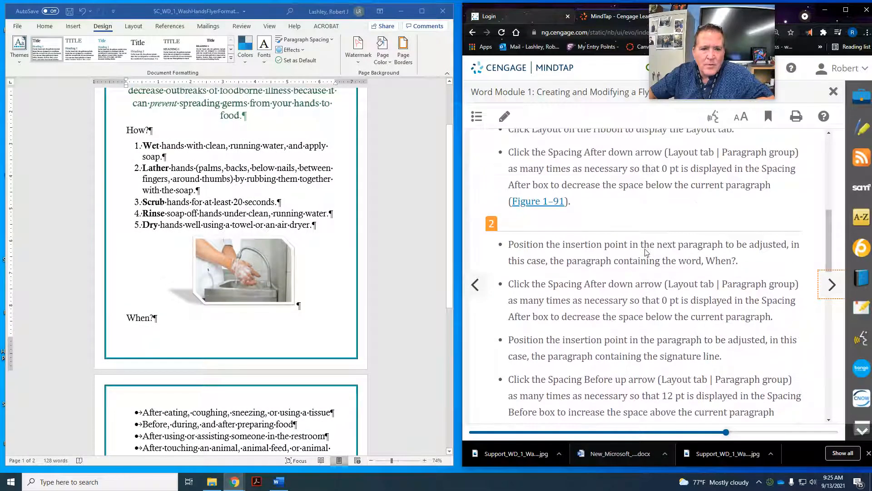
{"action": "scroll", "coordinate": [647, 252], "scroll_direction": "down", "scroll_amount": 2}
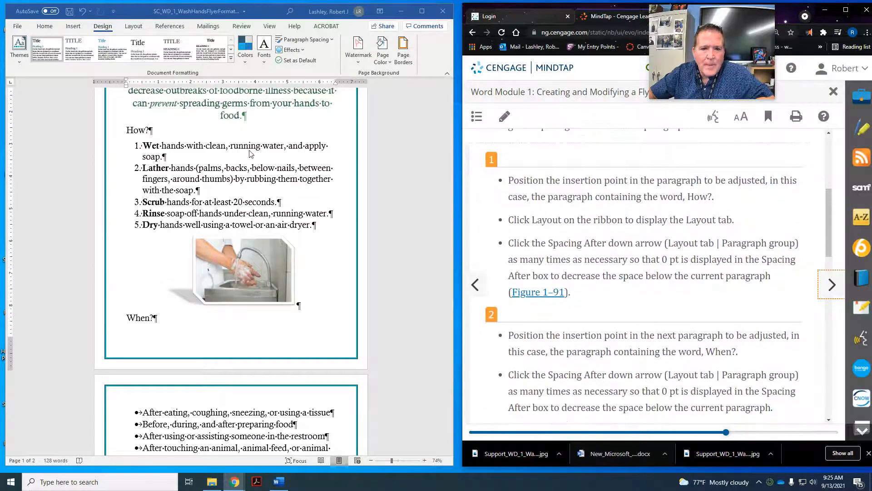
Set the spacing after the "How?" paragraph to 0 pt
{"action": "left_click", "coordinate": [123, 135]}
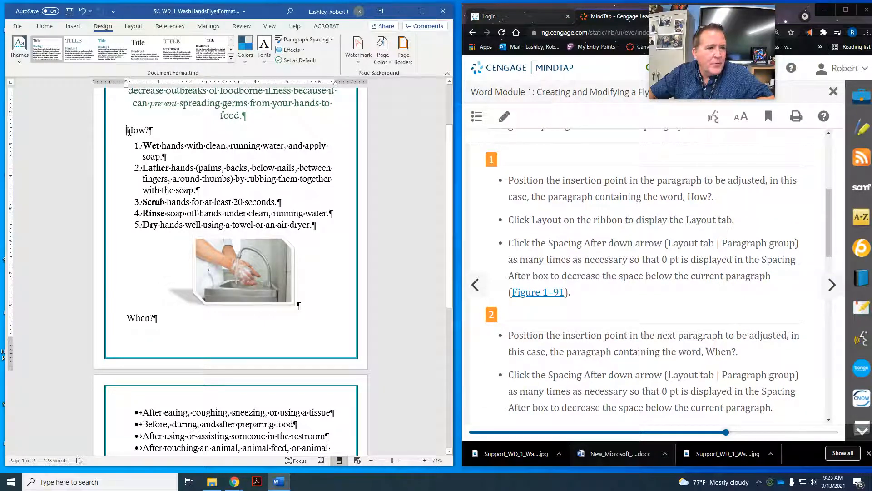
{"action": "left_click", "coordinate": [44, 27]}
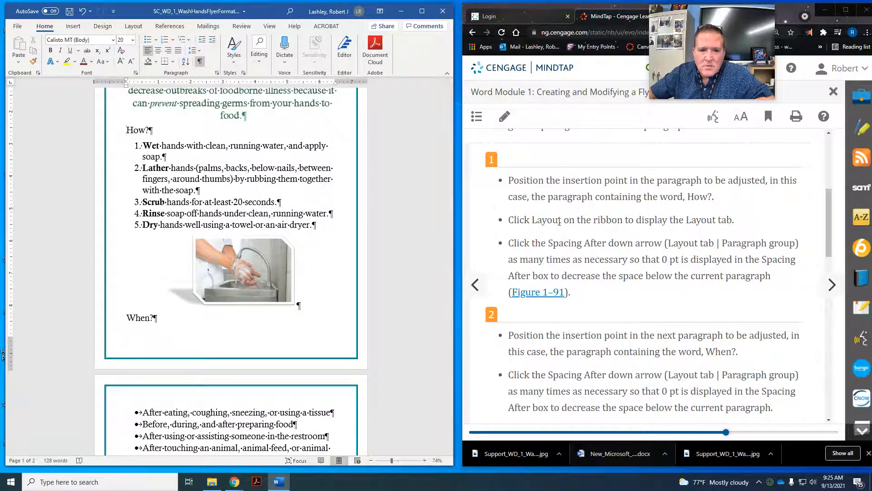
{"action": "left_click", "coordinate": [134, 27]}
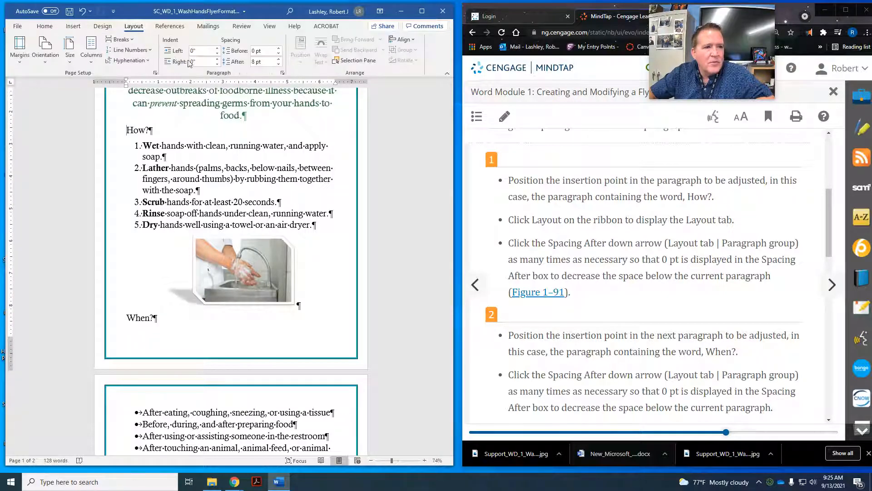
{"action": "left_click", "coordinate": [280, 64]}
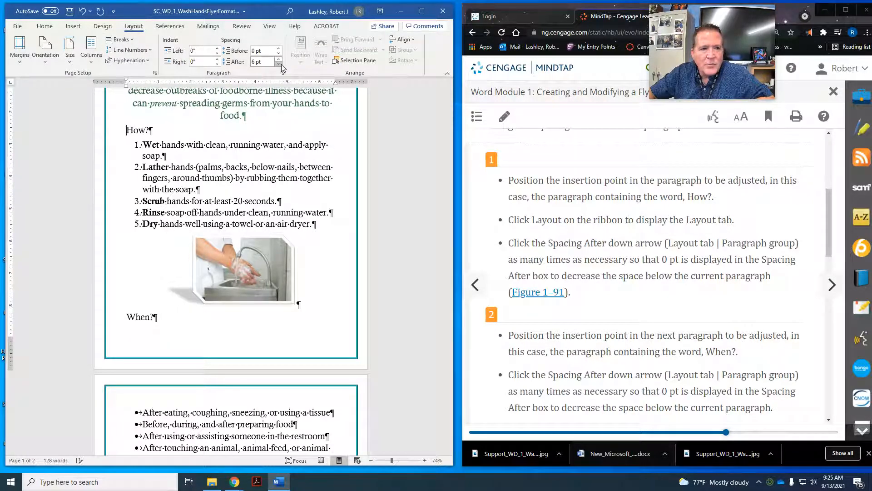
{"action": "left_click", "coordinate": [280, 64]}
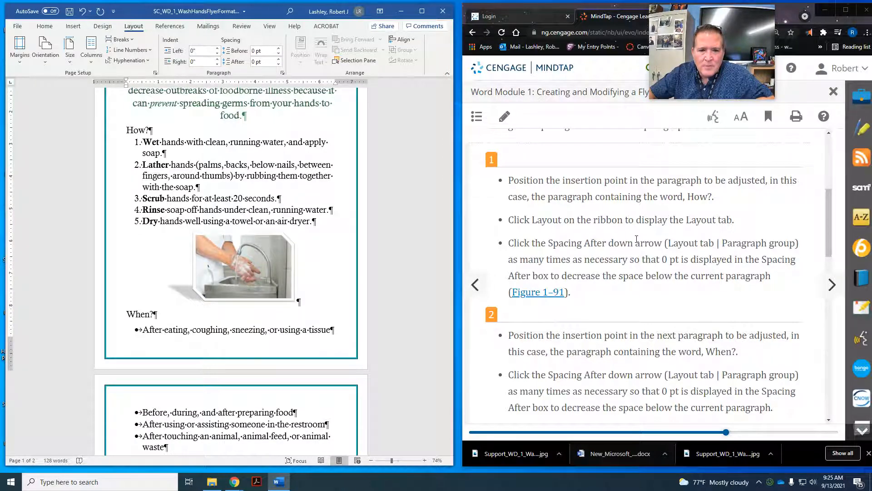
Read step 2 of the instructions and set the spacing after the "When?" paragraph to 0 pt
{"action": "scroll", "coordinate": [637, 239], "scroll_direction": "down", "scroll_amount": 1}
{"action": "scroll", "coordinate": [637, 239], "scroll_direction": "down", "scroll_amount": 2}
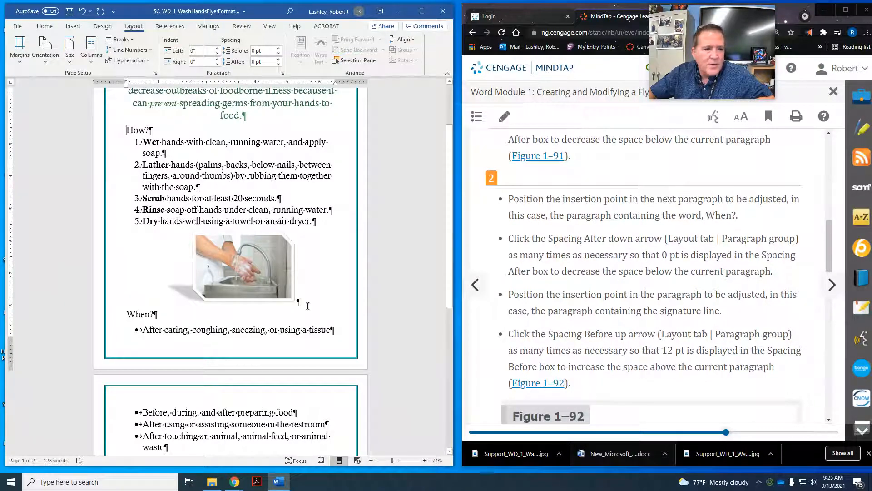
{"action": "scroll", "coordinate": [179, 249], "scroll_direction": "down", "scroll_amount": 2}
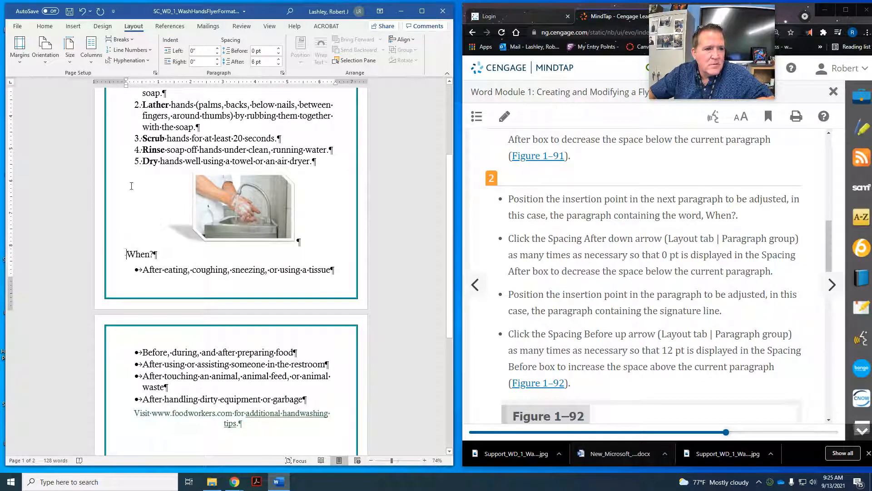
{"action": "left_click", "coordinate": [279, 64]}
{"action": "left_click", "coordinate": [279, 64]}
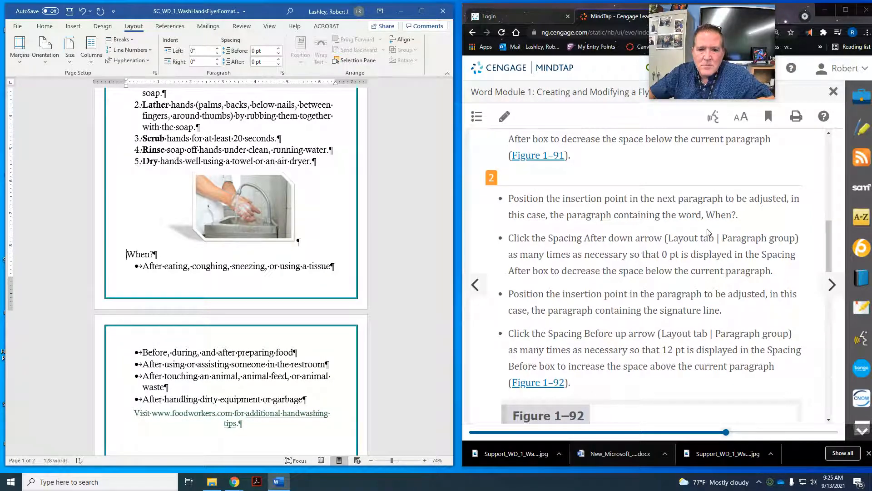
{"action": "scroll", "coordinate": [707, 232], "scroll_direction": "down", "scroll_amount": 2}
{"action": "scroll", "coordinate": [709, 232], "scroll_direction": "down", "scroll_amount": 1}
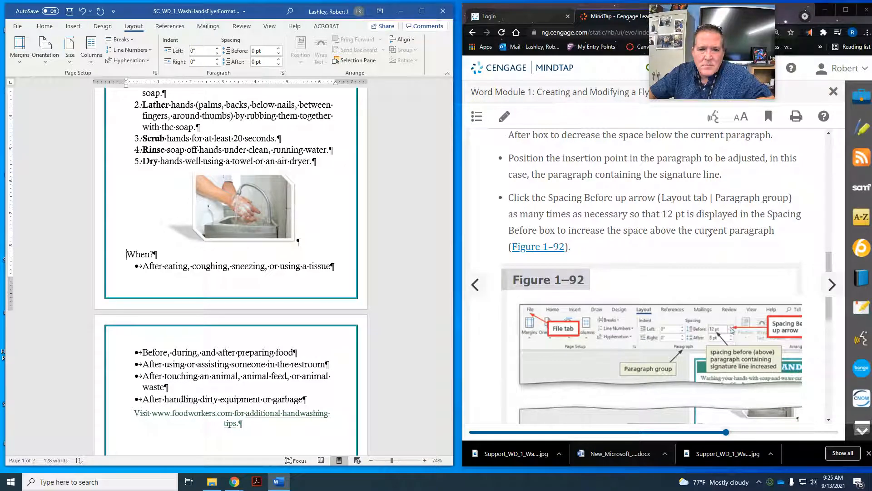
{"action": "scroll", "coordinate": [708, 232], "scroll_direction": "down", "scroll_amount": 1}
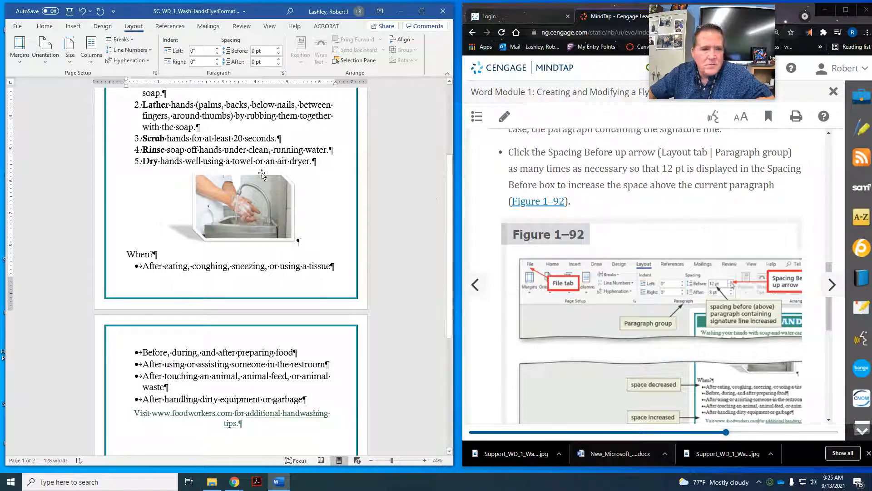
{"action": "scroll", "coordinate": [551, 212], "scroll_direction": "down", "scroll_amount": 1}
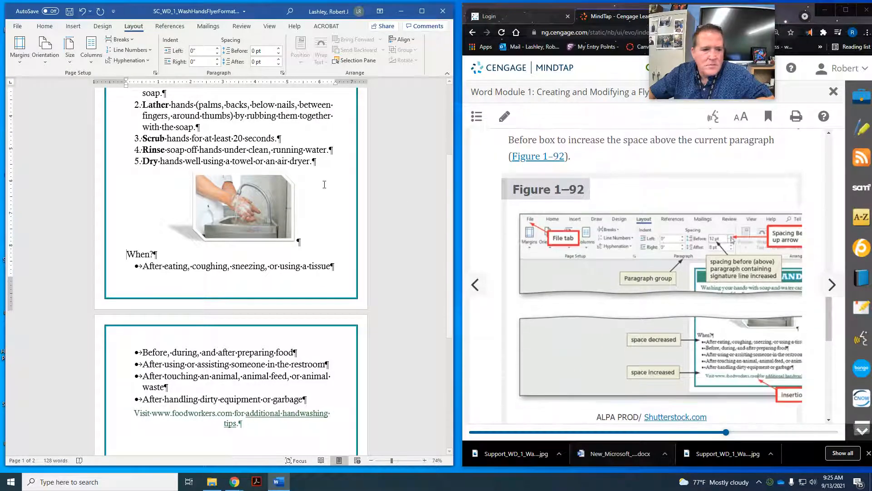
{"action": "scroll", "coordinate": [176, 198], "scroll_direction": "down", "scroll_amount": 3}
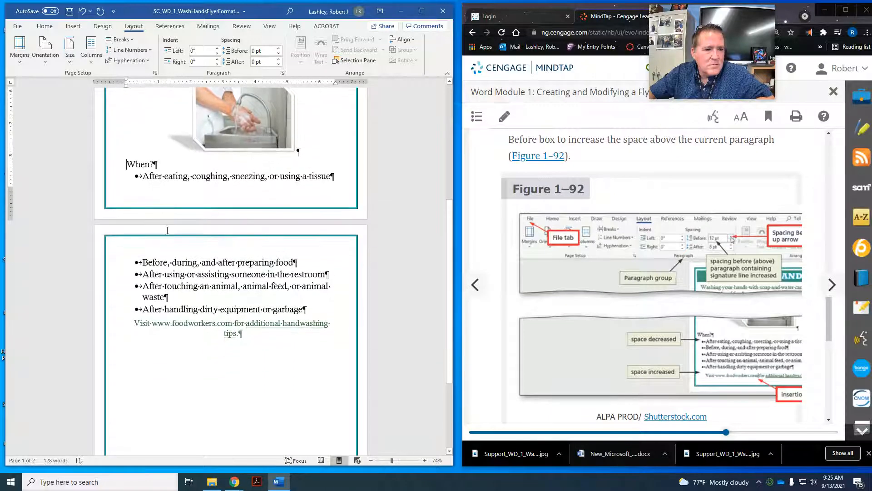
{"action": "left_click", "coordinate": [135, 327]}
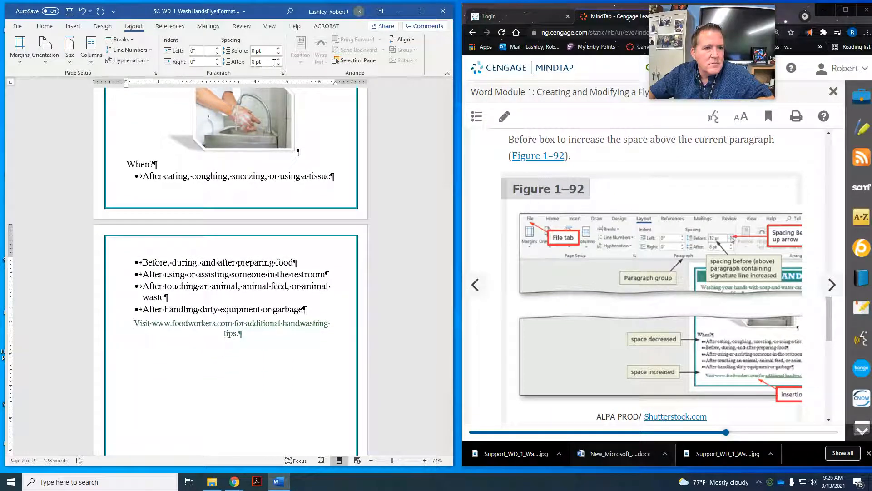
{"action": "scroll", "coordinate": [684, 206], "scroll_direction": "up", "scroll_amount": 2}
{"action": "scroll", "coordinate": [683, 206], "scroll_direction": "up", "scroll_amount": 1}
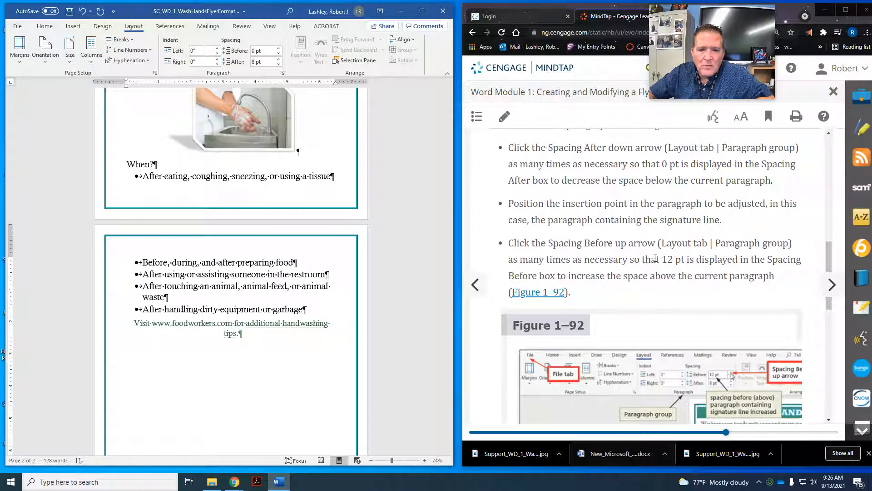
{"action": "left_click", "coordinate": [279, 49]}
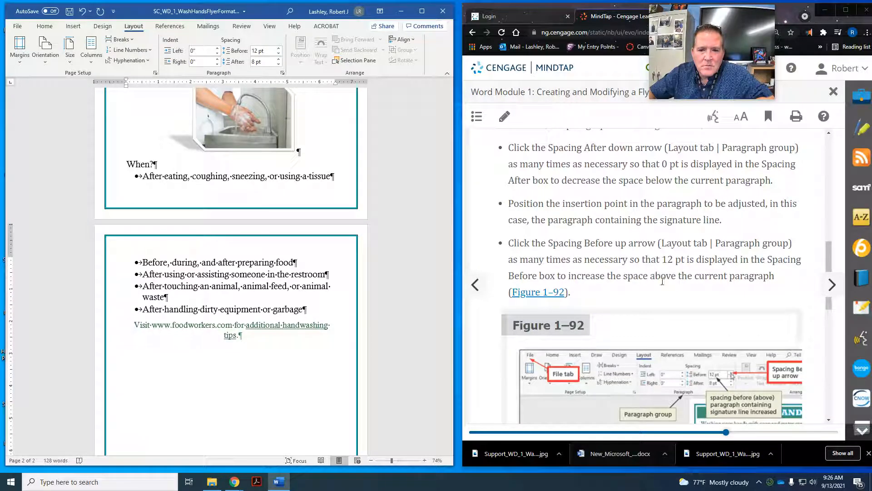
Read the note on fitting the flyer to one page and set the spacing after the numbered list items under "How?" to 0 pt
{"action": "scroll", "coordinate": [662, 280], "scroll_direction": "down", "scroll_amount": 4}
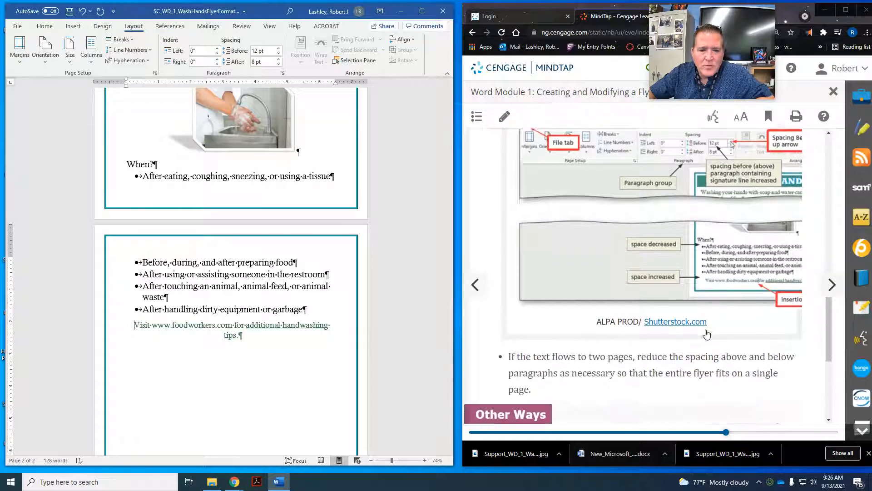
{"action": "scroll", "coordinate": [708, 335], "scroll_direction": "down", "scroll_amount": 3}
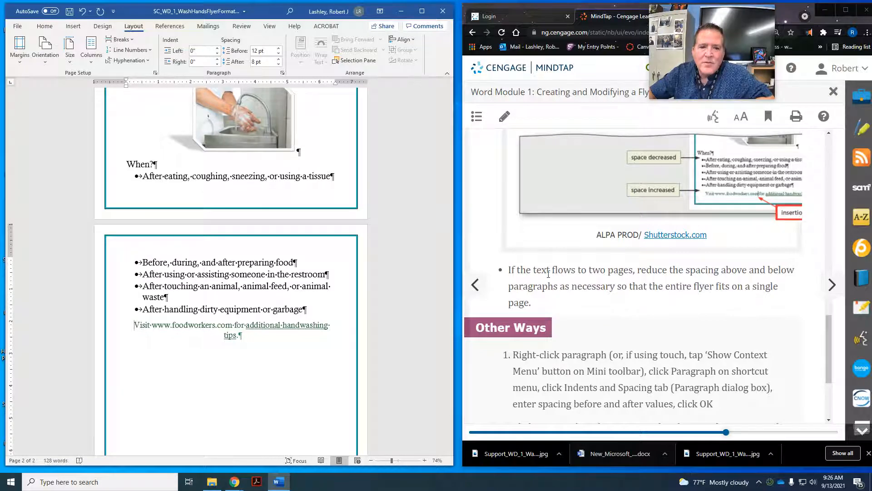
{"action": "scroll", "coordinate": [201, 246], "scroll_direction": "up", "scroll_amount": 5}
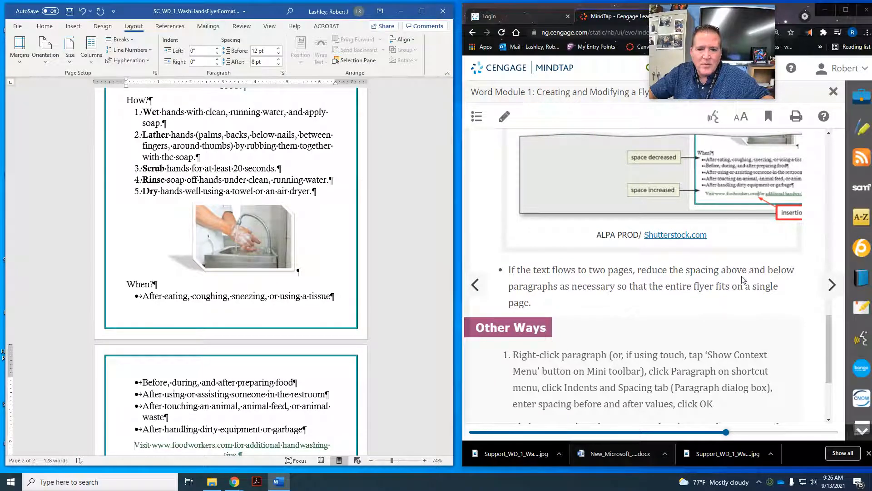
{"action": "scroll", "coordinate": [345, 242], "scroll_direction": "up", "scroll_amount": 2}
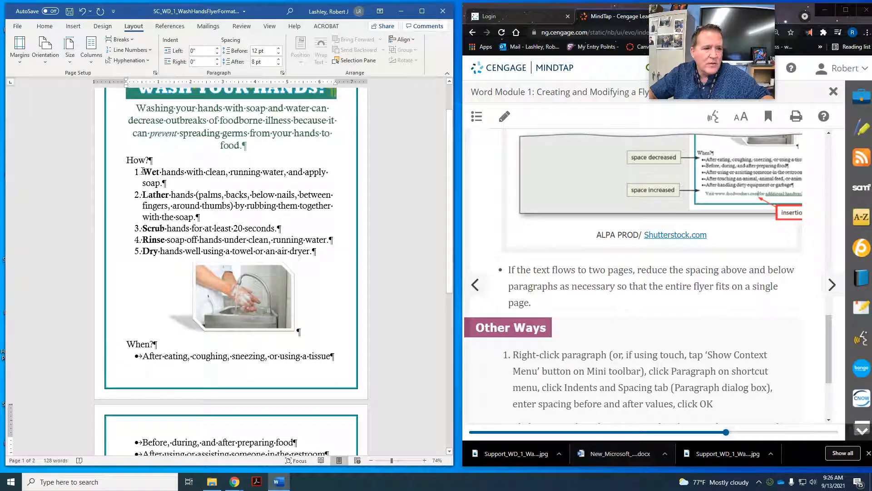
{"action": "left_click_drag", "start_coordinate": [146, 171], "coordinate": [306, 254]}
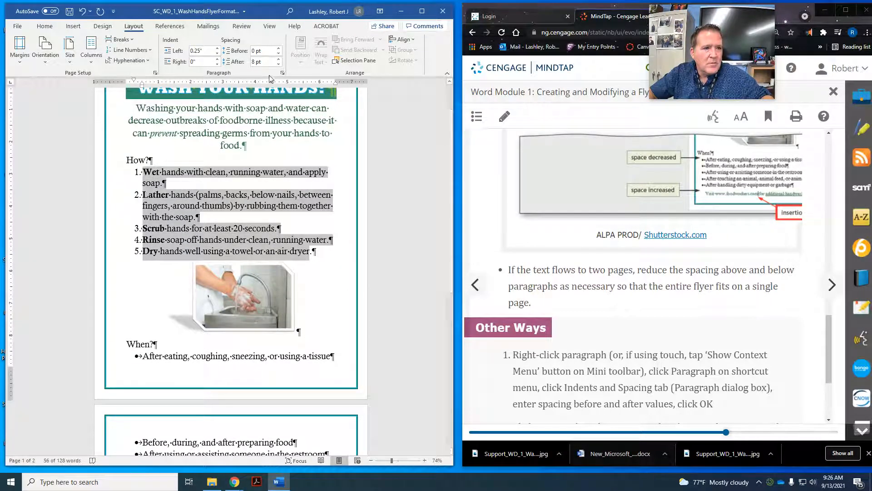
{"action": "left_click", "coordinate": [279, 64]}
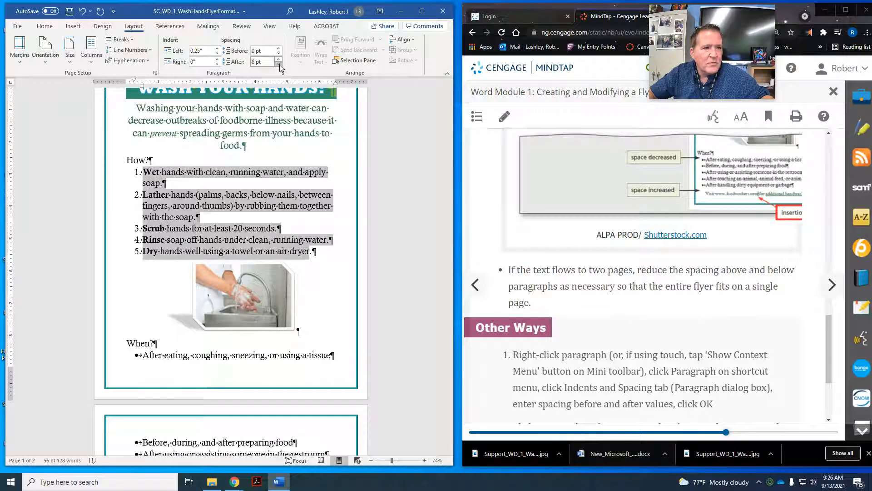
{"action": "left_click", "coordinate": [279, 64]}
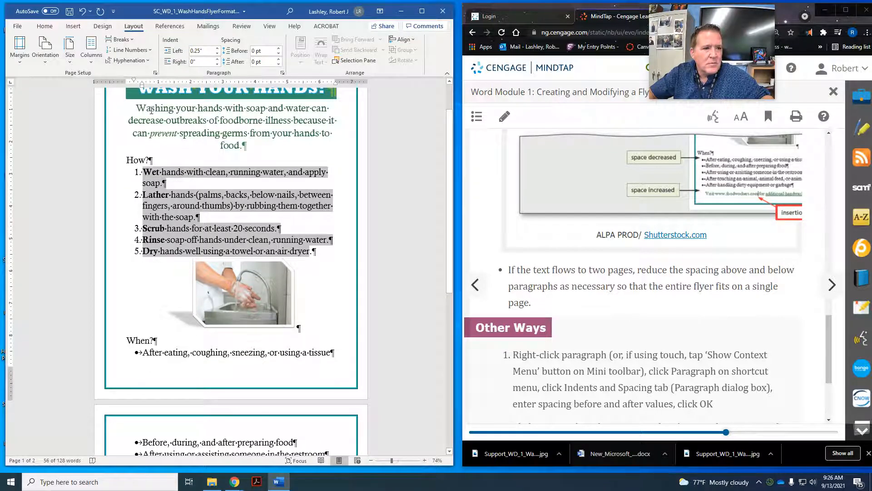
Set the spacing after the introductory paragraph below the "WASH YOUR HANDS!" heading to 0 pt
{"action": "left_click_drag", "start_coordinate": [138, 108], "coordinate": [246, 146]}
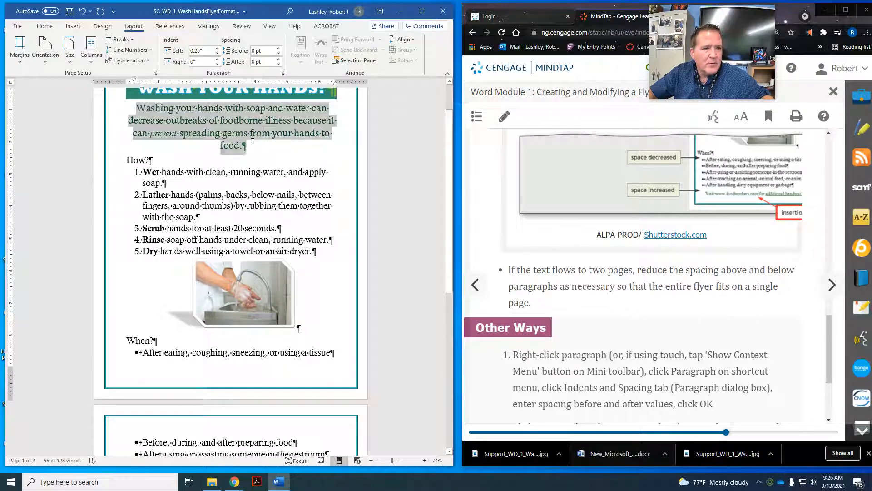
{"action": "left_click", "coordinate": [278, 64]}
{"action": "left_click", "coordinate": [279, 64]}
Reduce the spacing after all the bulleted paragraphs under "When?"
{"action": "scroll", "coordinate": [191, 245], "scroll_direction": "down", "scroll_amount": 4}
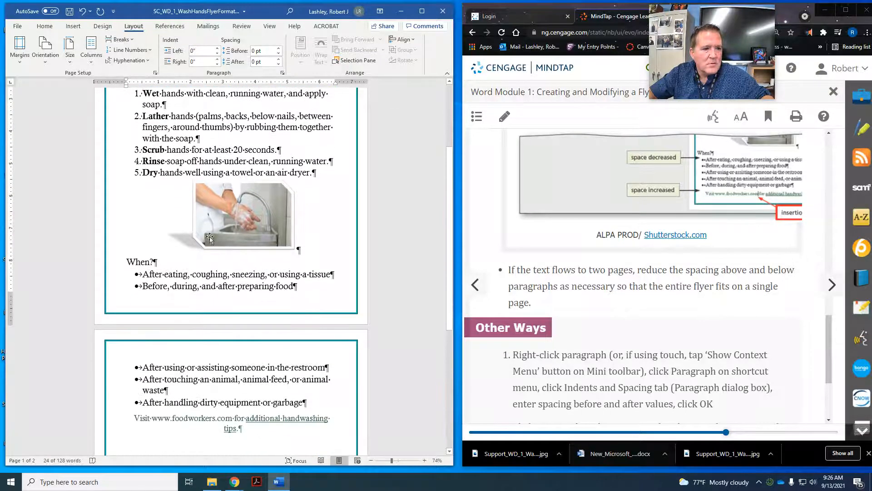
{"action": "left_click_drag", "start_coordinate": [143, 214], "coordinate": [306, 343]}
{"action": "left_click", "coordinate": [279, 64]}
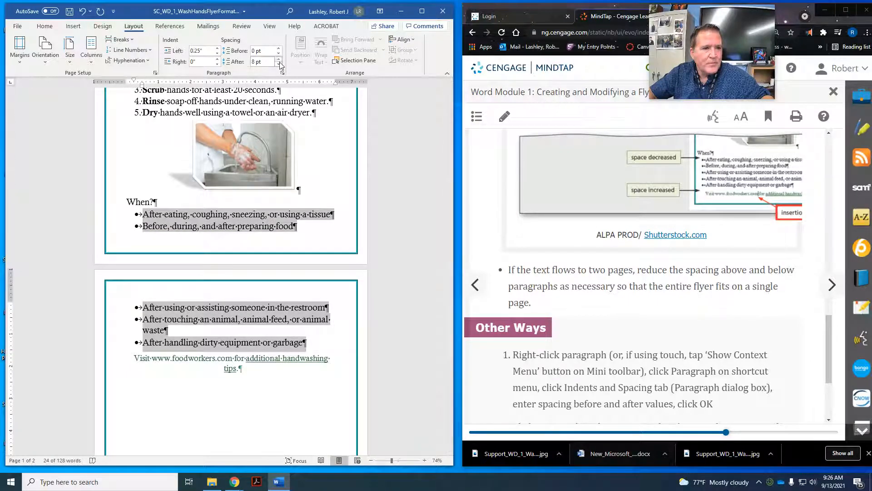
{"action": "left_click", "coordinate": [279, 64]}
Review the flyer's first page against the single-page note and advance the textbook to section WD 1-8d on document properties
{"action": "left_click", "coordinate": [260, 154]}
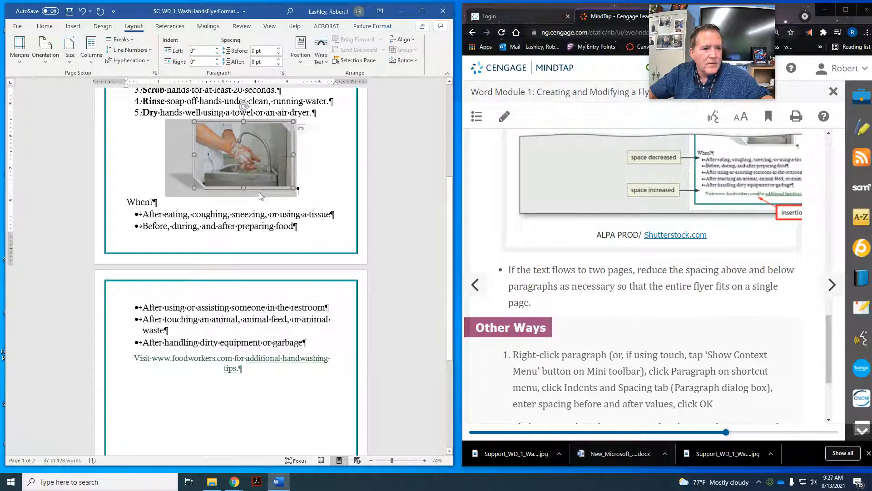
{"action": "scroll", "coordinate": [250, 205], "scroll_direction": "up", "scroll_amount": 3}
{"action": "scroll", "coordinate": [251, 205], "scroll_direction": "up", "scroll_amount": 3}
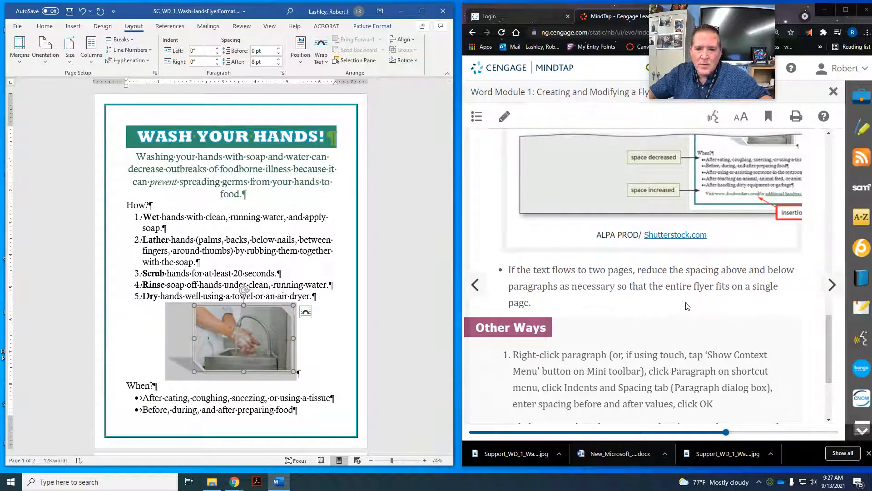
{"action": "scroll", "coordinate": [688, 302], "scroll_direction": "down", "scroll_amount": 3}
{"action": "left_click", "coordinate": [822, 292]}
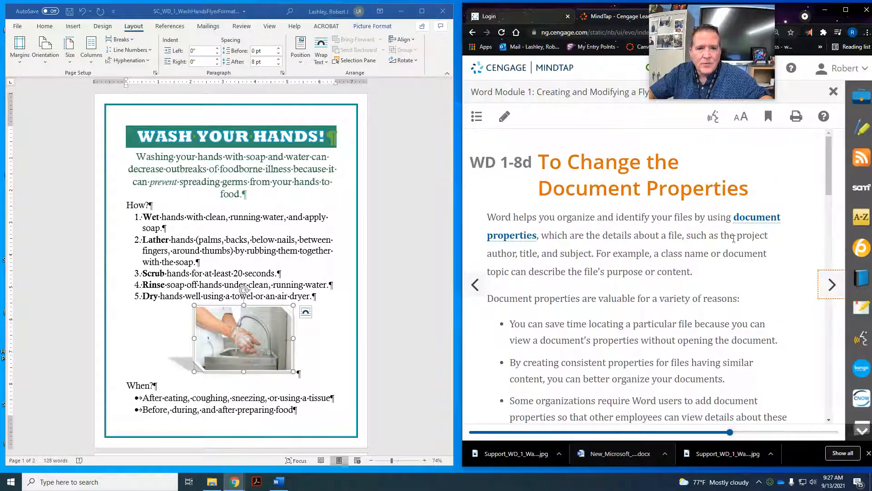
Read step 1 of WD 1-8d, open the flyer's Info screen and set the Comments property to "CIS 101 Assignment"
{"action": "scroll", "coordinate": [696, 211], "scroll_direction": "down", "scroll_amount": 1}
{"action": "scroll", "coordinate": [696, 211], "scroll_direction": "down", "scroll_amount": 7}
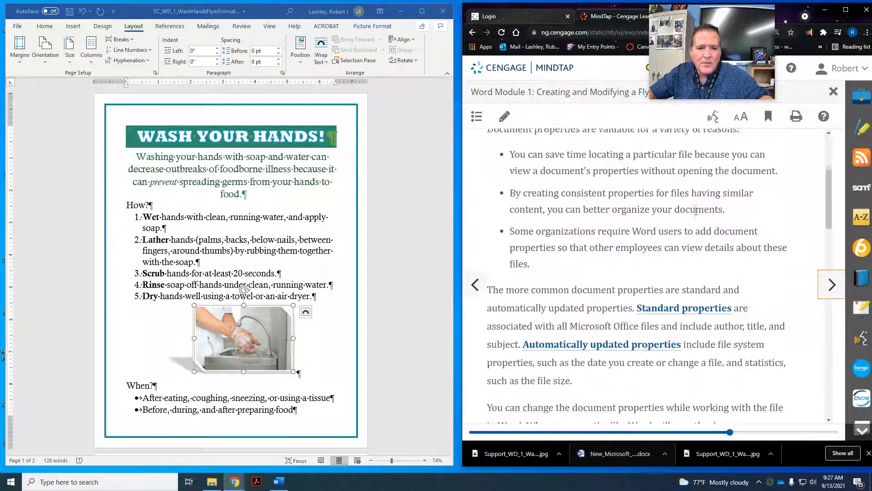
{"action": "scroll", "coordinate": [696, 211], "scroll_direction": "down", "scroll_amount": 4}
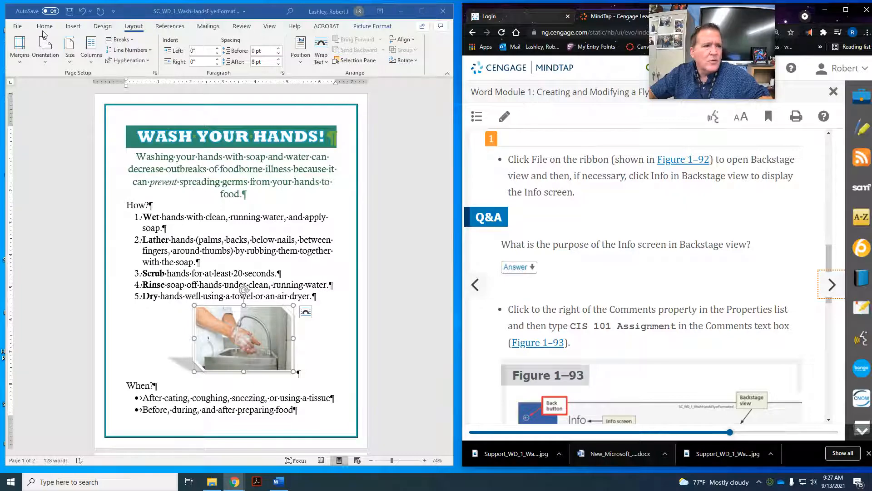
{"action": "left_click", "coordinate": [14, 29]}
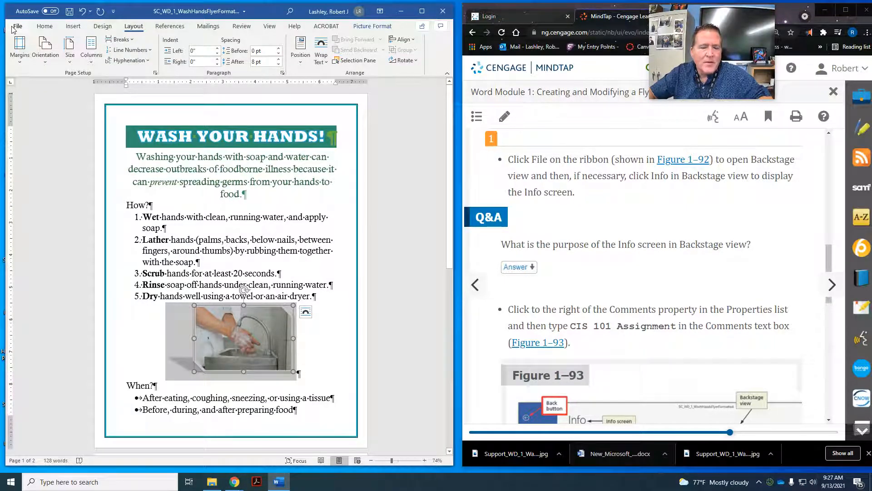
{"action": "left_click", "coordinate": [15, 27]}
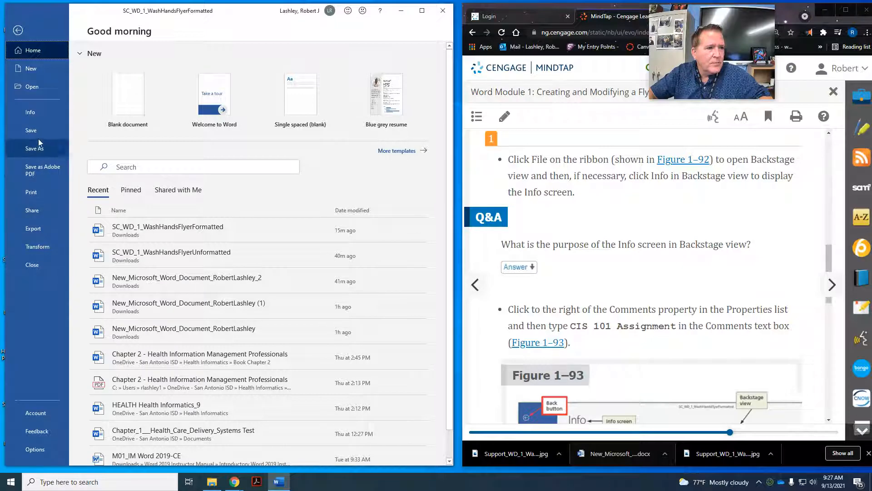
{"action": "left_click", "coordinate": [38, 115]}
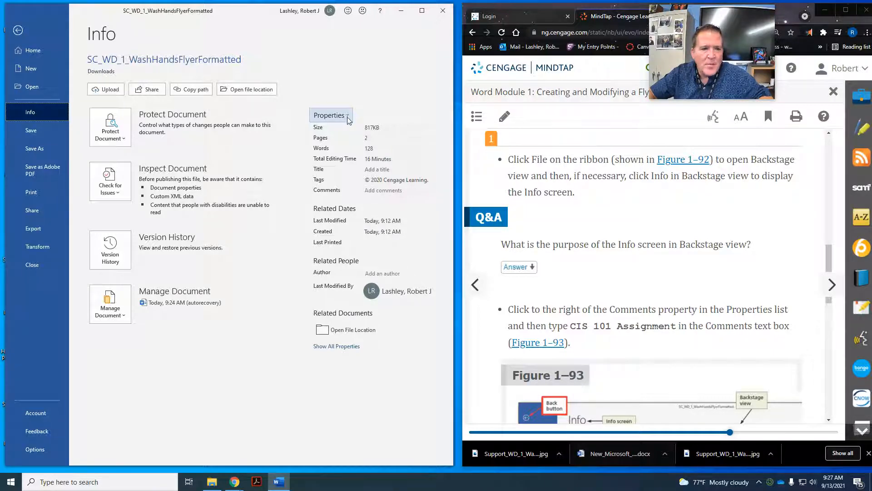
{"action": "left_click", "coordinate": [375, 191]}
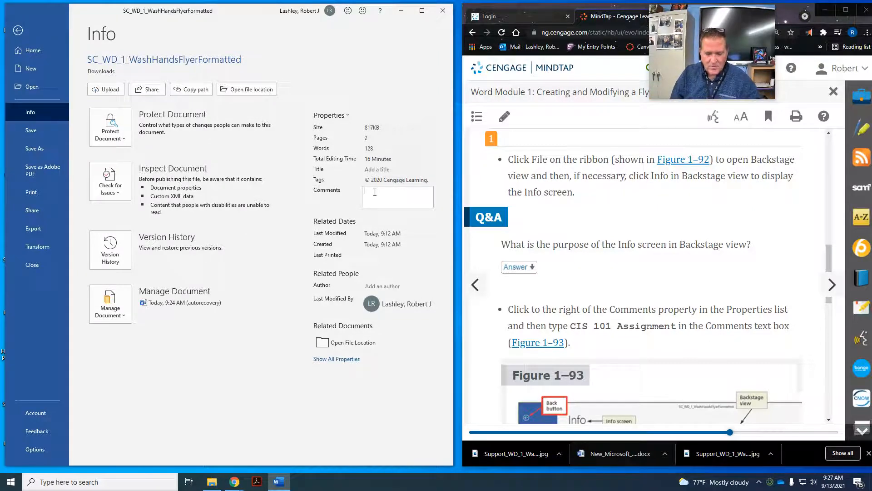
{"action": "type", "text": "CIS 101 Assignment"}
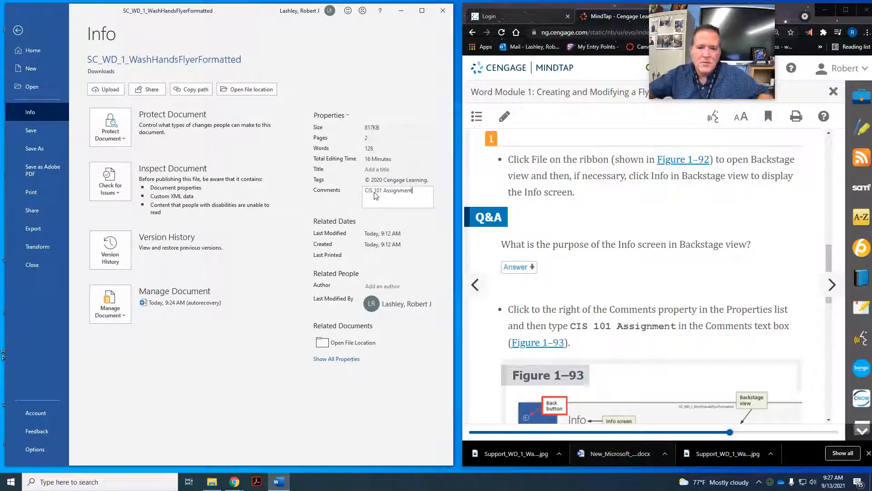
Compare the Info screen with Figure 1–93, read step 2 and return to the document window
{"action": "scroll", "coordinate": [727, 280], "scroll_direction": "down", "scroll_amount": 2}
{"action": "scroll", "coordinate": [726, 279], "scroll_direction": "down", "scroll_amount": 3}
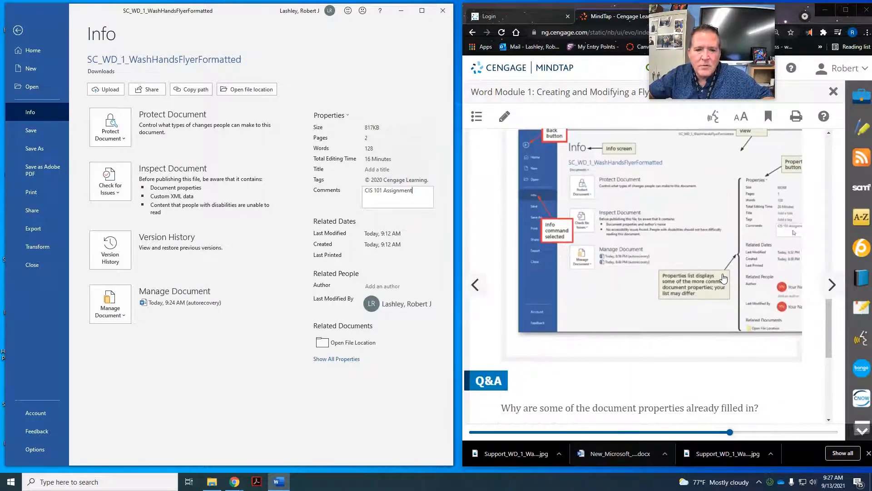
{"action": "scroll", "coordinate": [723, 278], "scroll_direction": "down", "scroll_amount": 4}
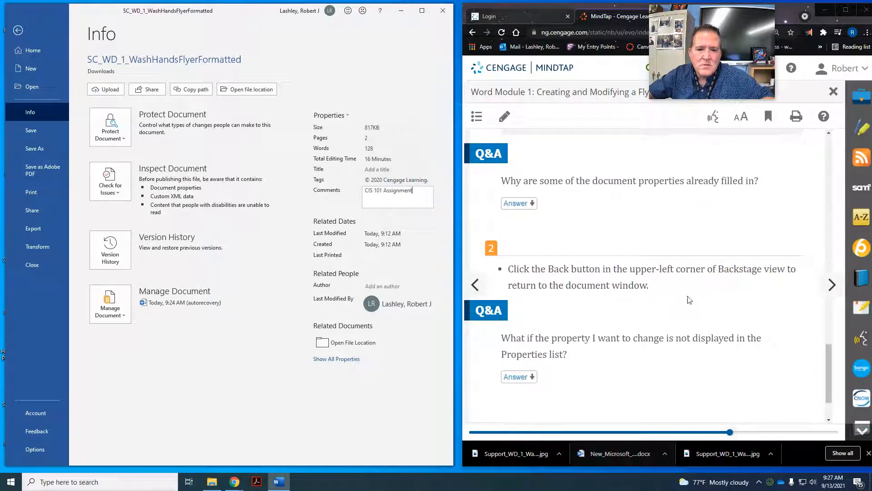
{"action": "left_click", "coordinate": [17, 30]}
Advance the textbook to section WD 1-8e and read step 1 on saving the flyer with the same file name
{"action": "scroll", "coordinate": [718, 255], "scroll_direction": "down", "scroll_amount": 1}
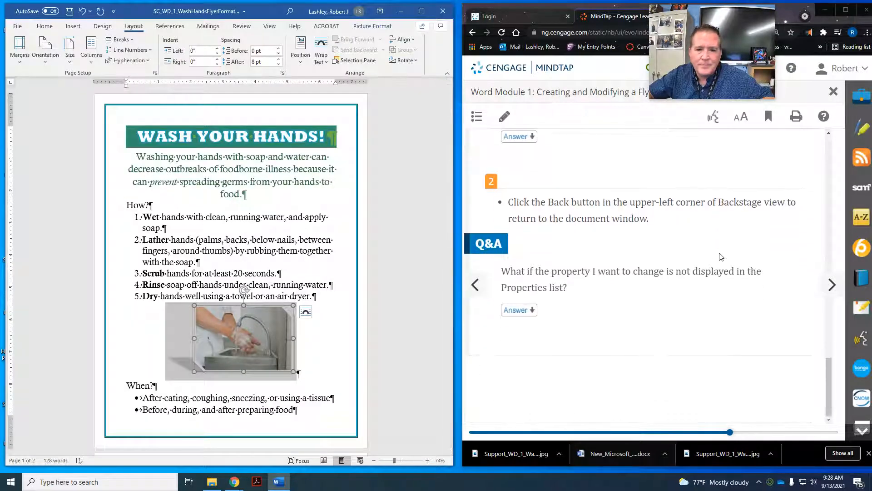
{"action": "left_click", "coordinate": [829, 287]}
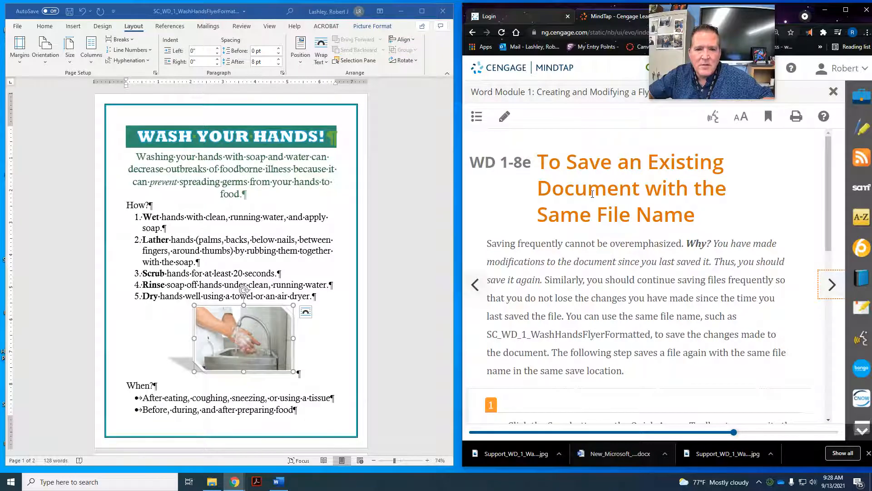
{"action": "scroll", "coordinate": [638, 209], "scroll_direction": "down", "scroll_amount": 4}
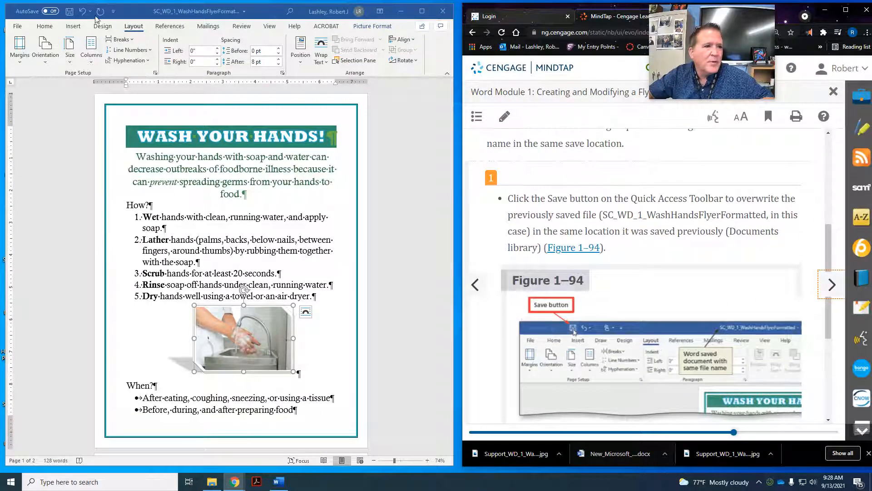
Save the flyer under its existing file name and review Figure 1–94 and the other ways of saving
{"action": "left_click", "coordinate": [69, 12]}
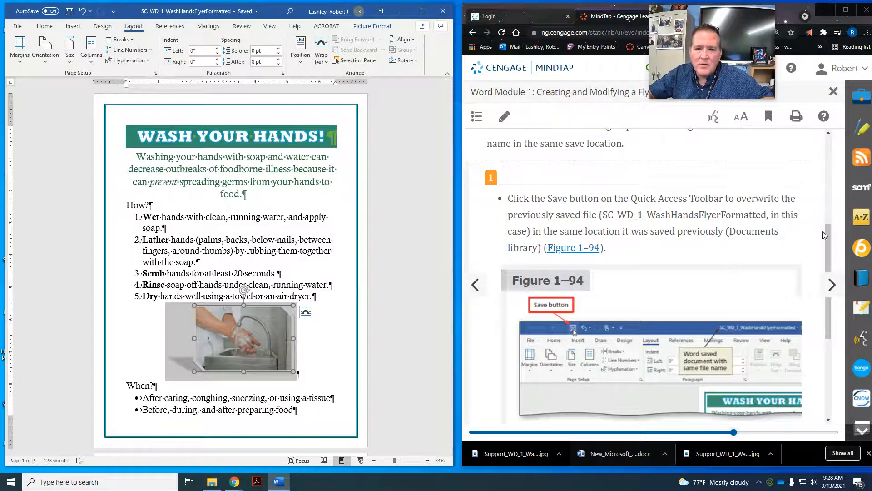
{"action": "scroll", "coordinate": [709, 214], "scroll_direction": "down", "scroll_amount": 1}
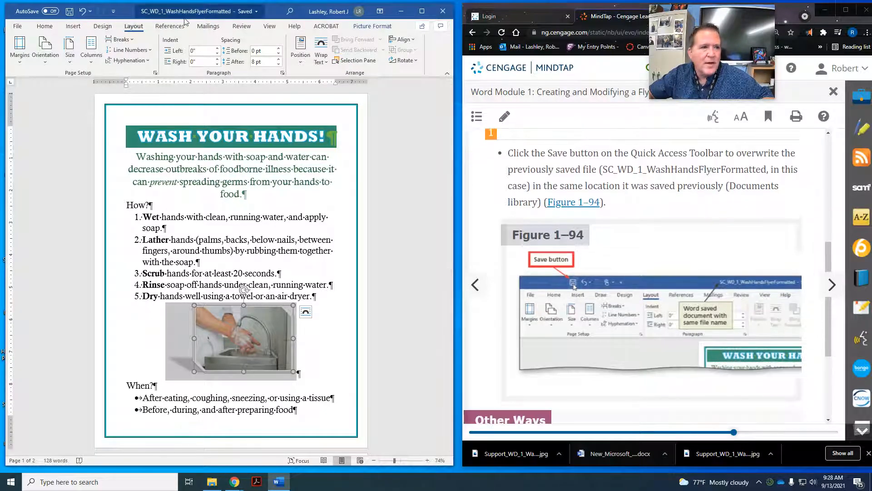
{"action": "scroll", "coordinate": [727, 254], "scroll_direction": "down", "scroll_amount": 3}
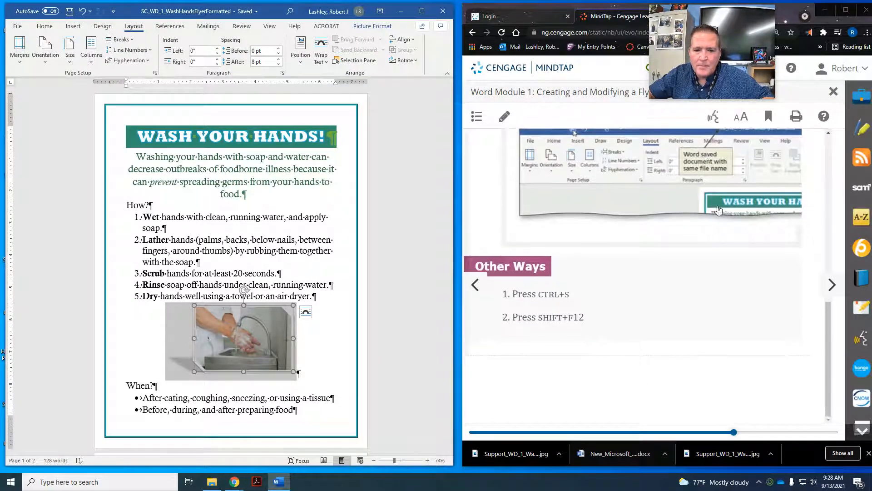
Advance the textbook to section WD 1-8f, read the steps on closing a document and open the flyer's Backstage view
{"action": "left_click", "coordinate": [830, 286]}
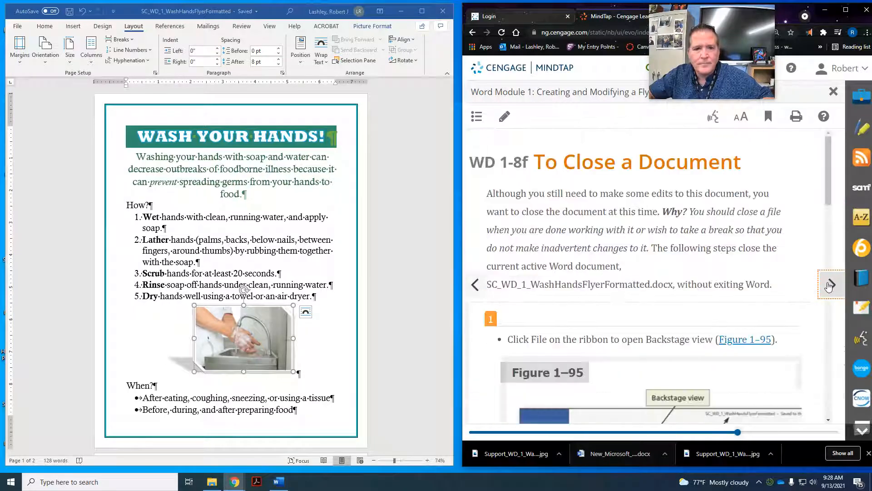
{"action": "scroll", "coordinate": [654, 225], "scroll_direction": "down", "scroll_amount": 6}
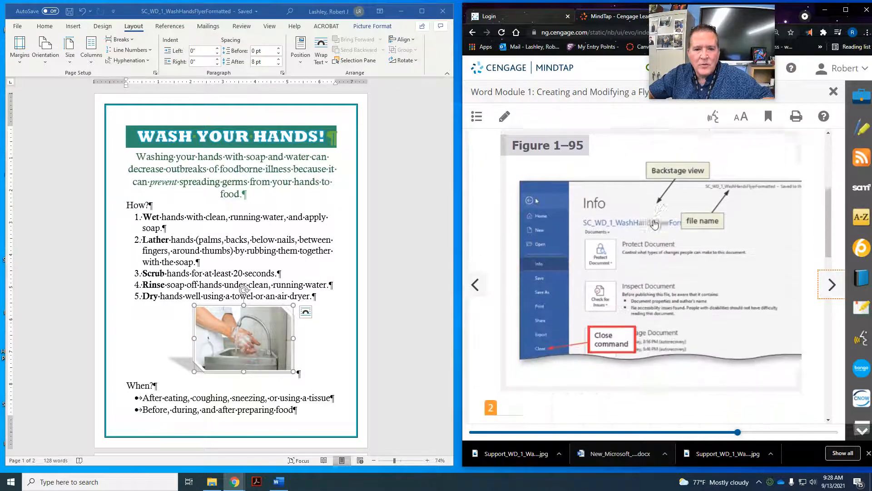
{"action": "scroll", "coordinate": [654, 224], "scroll_direction": "down", "scroll_amount": 1}
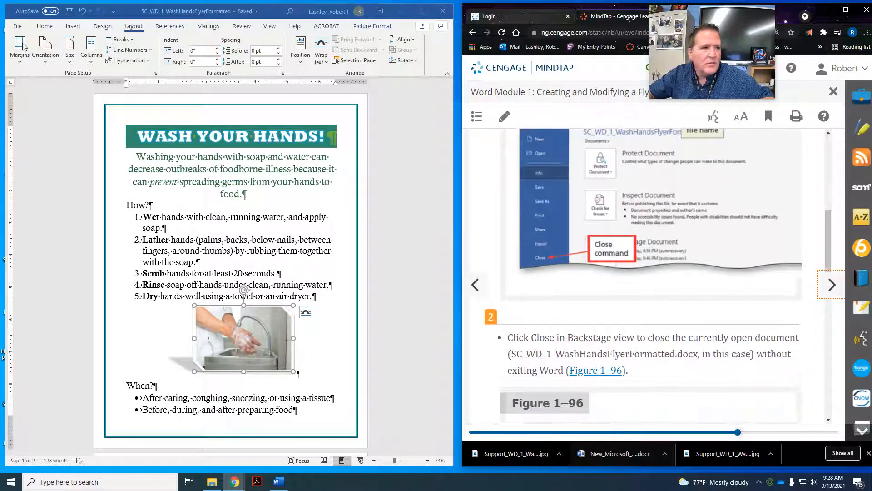
{"action": "left_click", "coordinate": [18, 28]}
{"action": "left_click", "coordinate": [17, 27]}
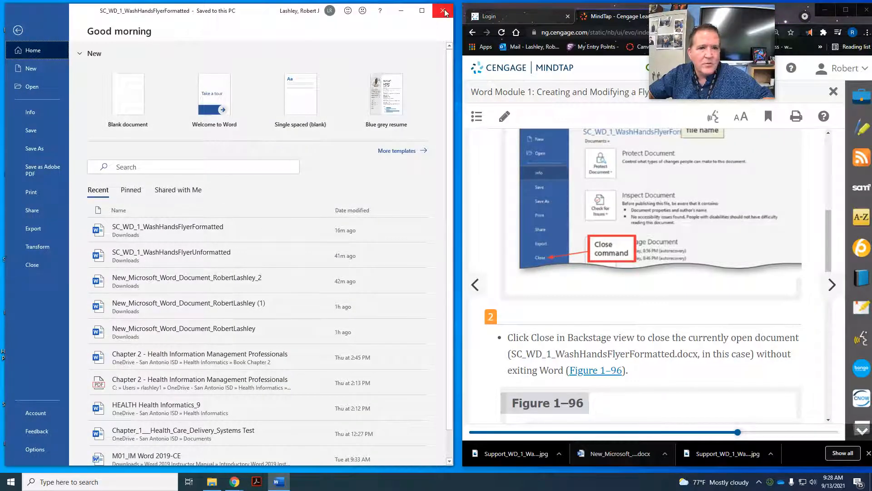
Finish reading section WD 1-8f and review sections WD 1-9 and WD 1-9a on revising documents
{"action": "scroll", "coordinate": [686, 315], "scroll_direction": "down", "scroll_amount": 7}
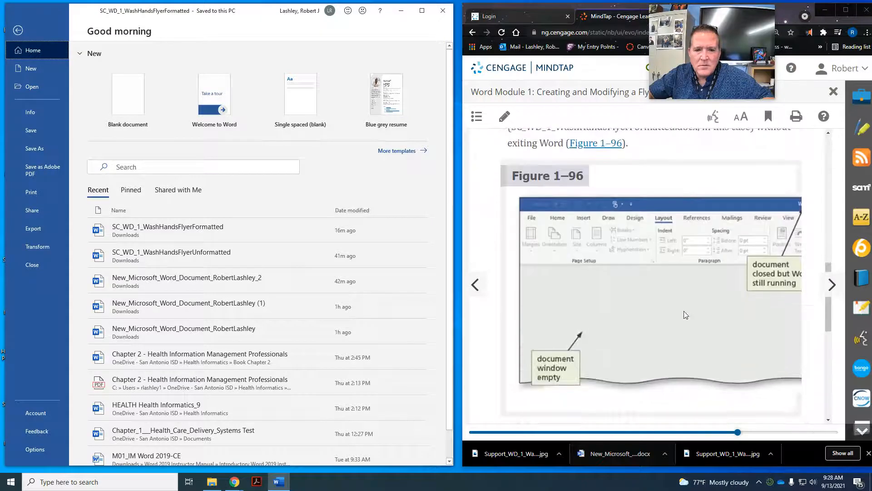
{"action": "scroll", "coordinate": [686, 314], "scroll_direction": "down", "scroll_amount": 8}
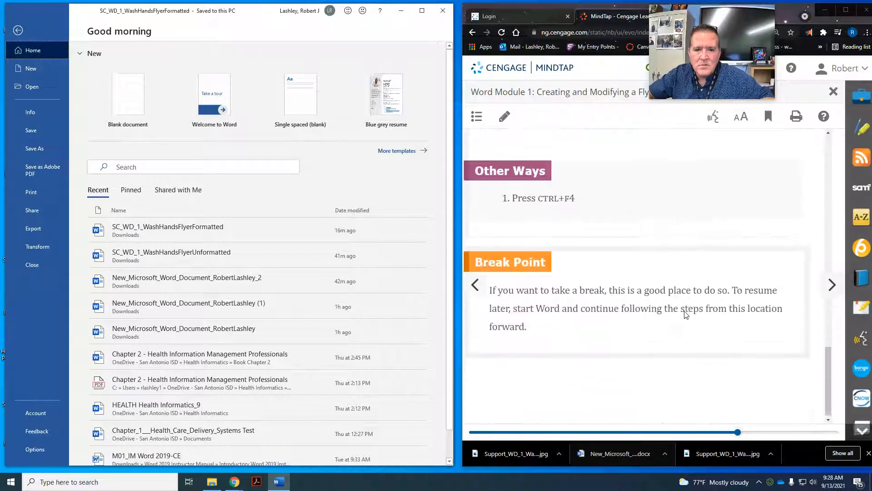
{"action": "left_click", "coordinate": [833, 286]}
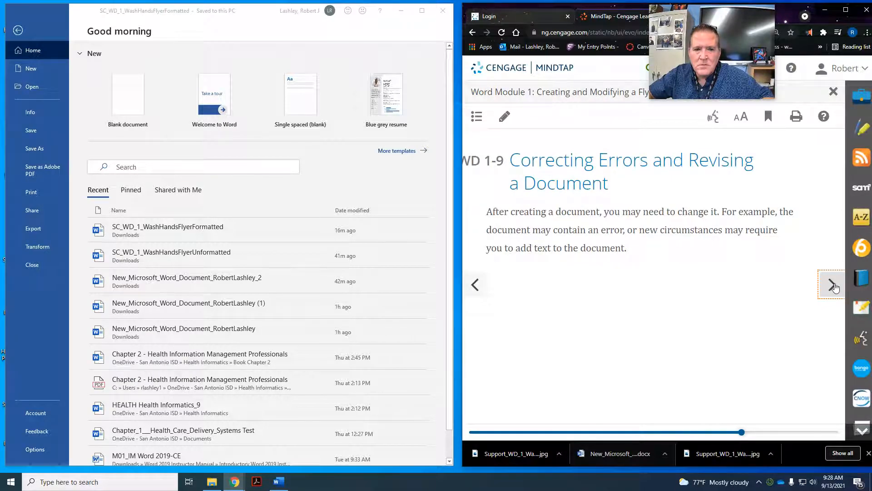
{"action": "left_click", "coordinate": [834, 286]}
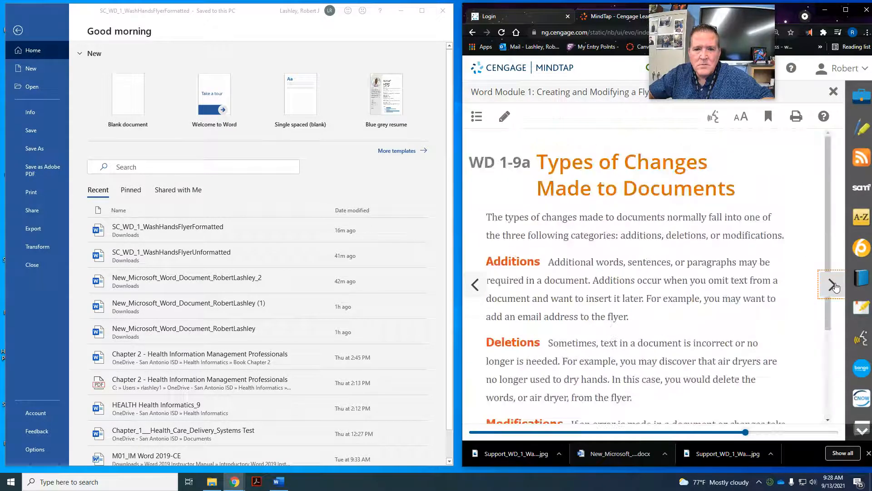
{"action": "scroll", "coordinate": [694, 283], "scroll_direction": "down", "scroll_amount": 3}
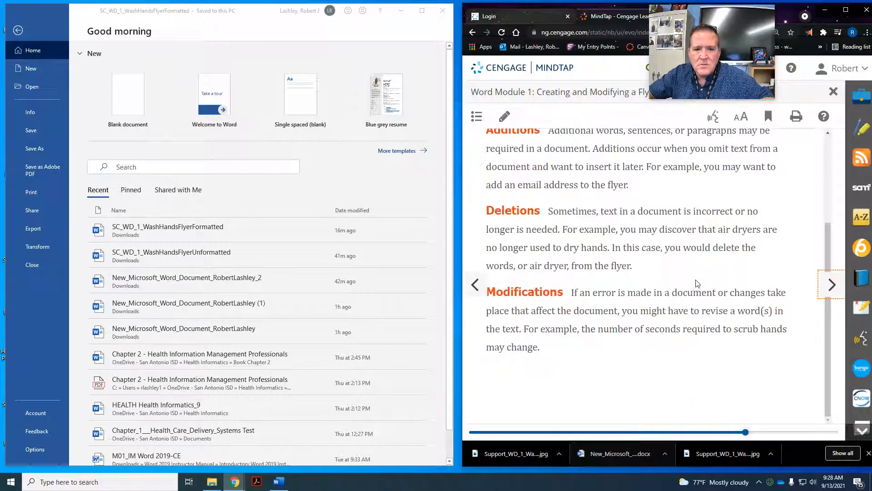
Advance the textbook to section WD 1-9b and read the steps for opening a document
{"action": "left_click", "coordinate": [832, 284]}
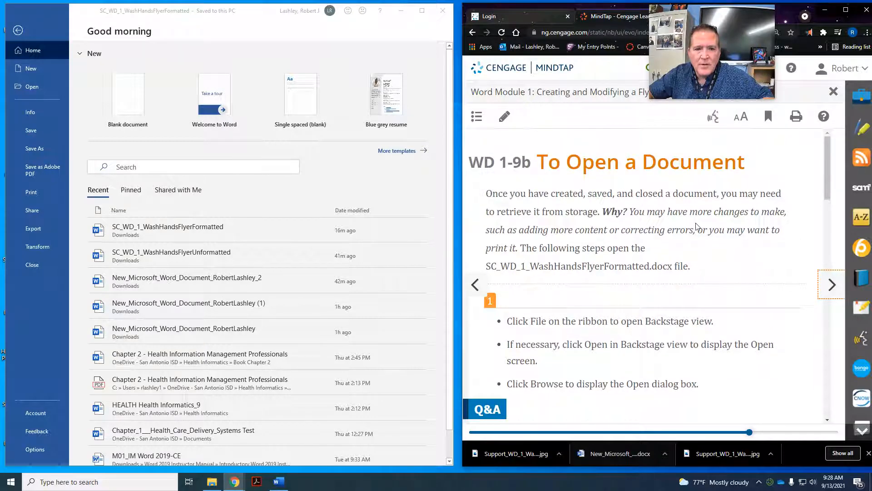
{"action": "scroll", "coordinate": [697, 227], "scroll_direction": "down", "scroll_amount": 3}
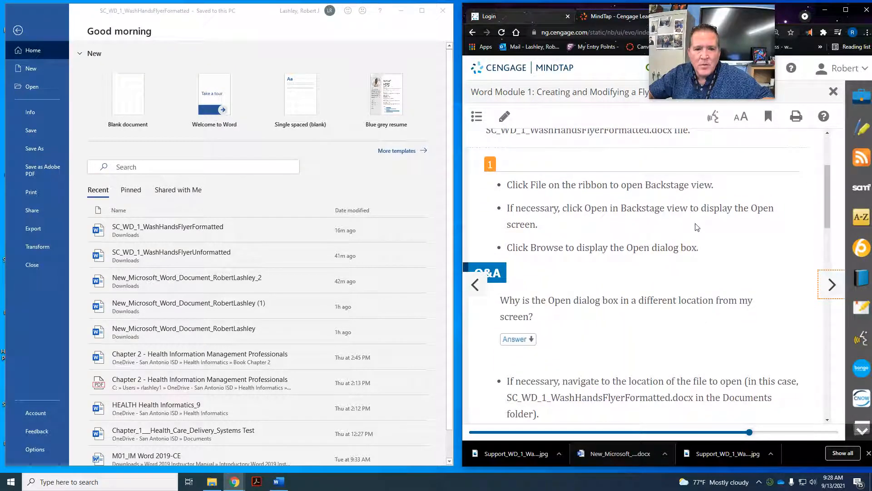
{"action": "scroll", "coordinate": [697, 227], "scroll_direction": "down", "scroll_amount": 4}
{"action": "scroll", "coordinate": [696, 226], "scroll_direction": "down", "scroll_amount": 7}
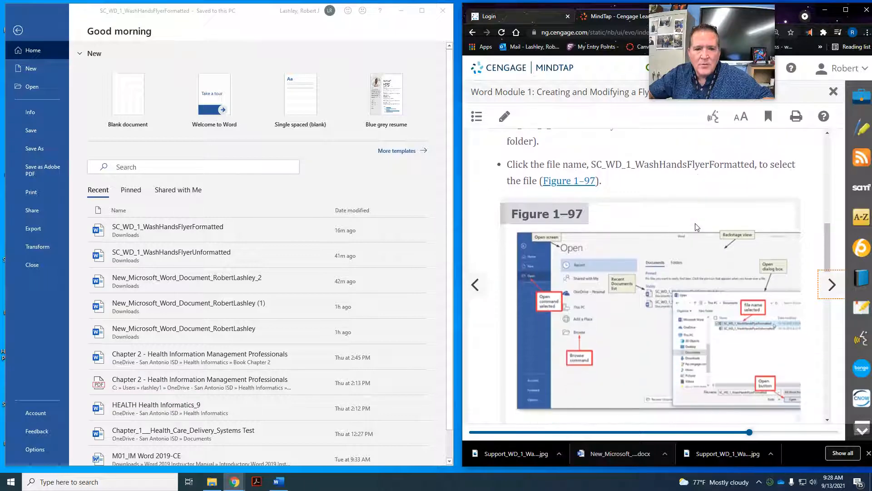
{"action": "scroll", "coordinate": [695, 227], "scroll_direction": "down", "scroll_amount": 6}
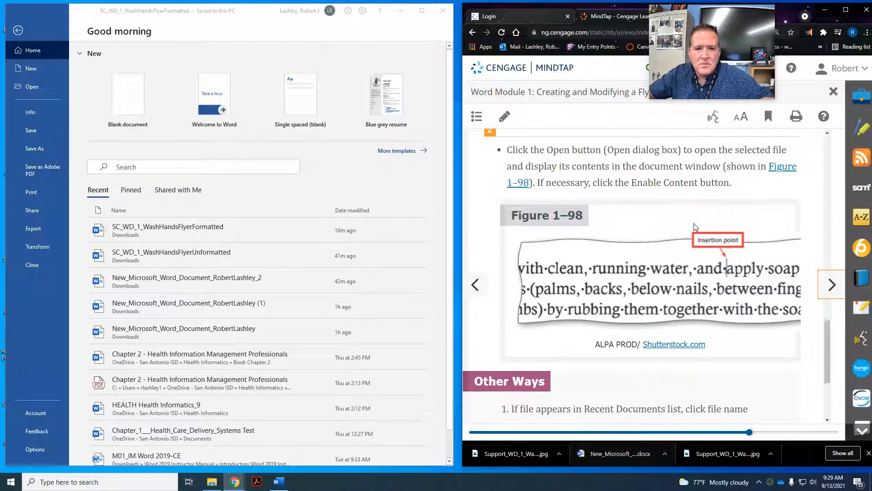
{"action": "scroll", "coordinate": [694, 223], "scroll_direction": "down", "scroll_amount": 3}
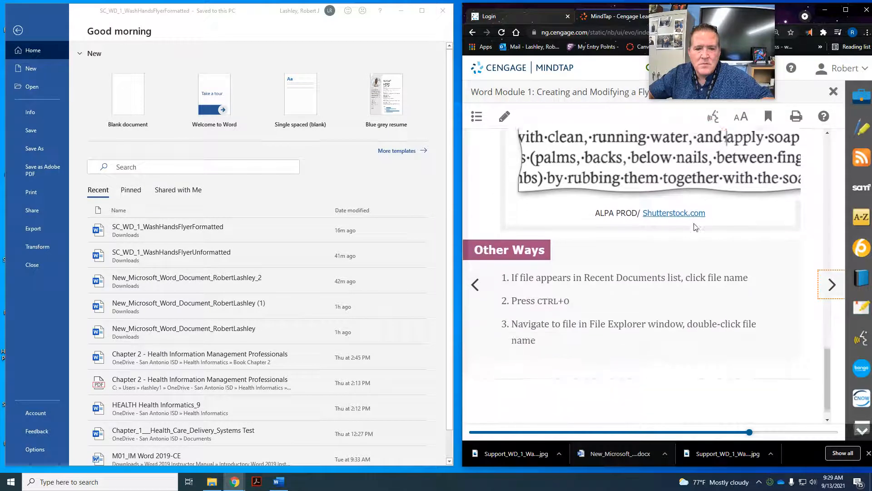
Review section WD 1-9c on page-width zoom, advance to WD 1-9d and read the steps for inserting text
{"action": "left_click", "coordinate": [831, 284]}
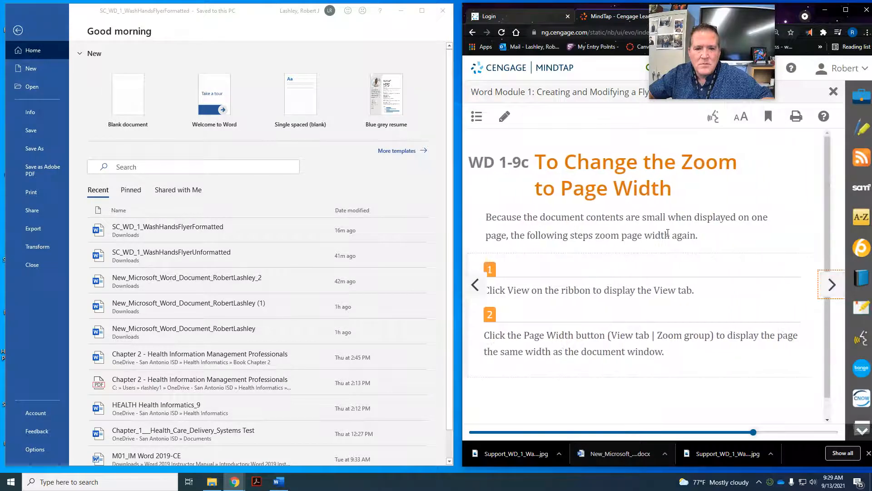
{"action": "scroll", "coordinate": [799, 268], "scroll_direction": "down", "scroll_amount": 1}
{"action": "left_click", "coordinate": [823, 285]}
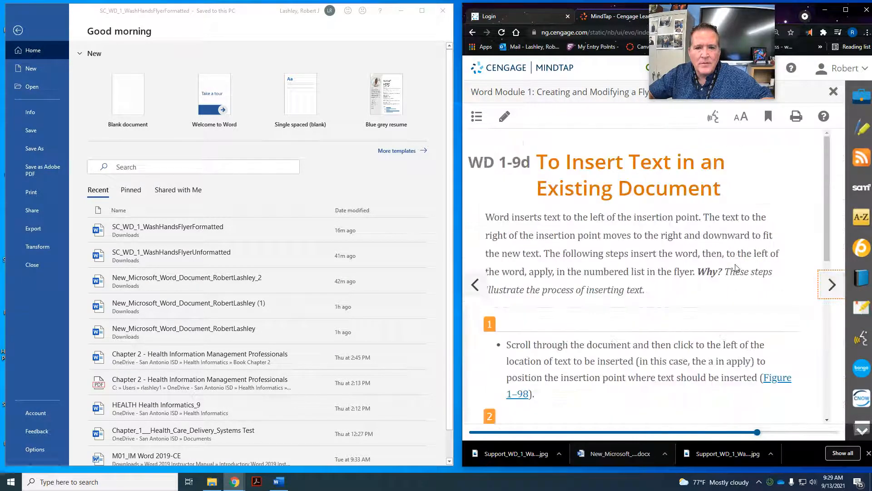
{"action": "scroll", "coordinate": [737, 268], "scroll_direction": "down", "scroll_amount": 2}
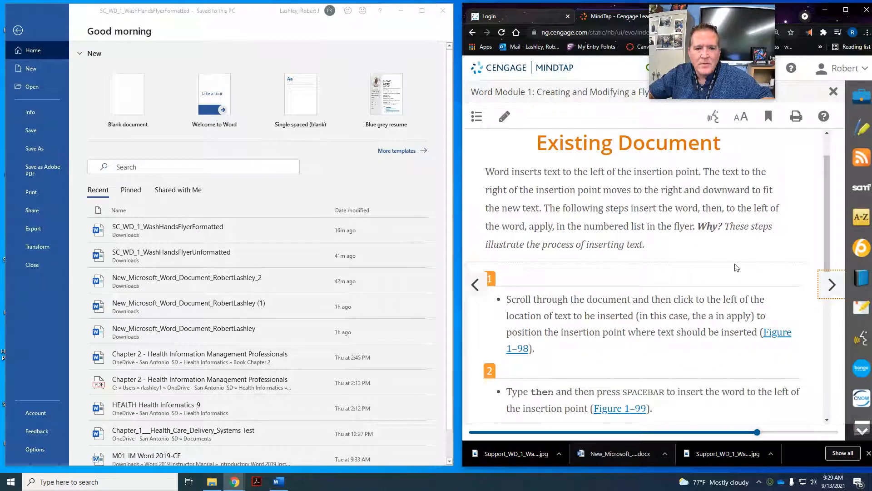
{"action": "scroll", "coordinate": [737, 268], "scroll_direction": "down", "scroll_amount": 2}
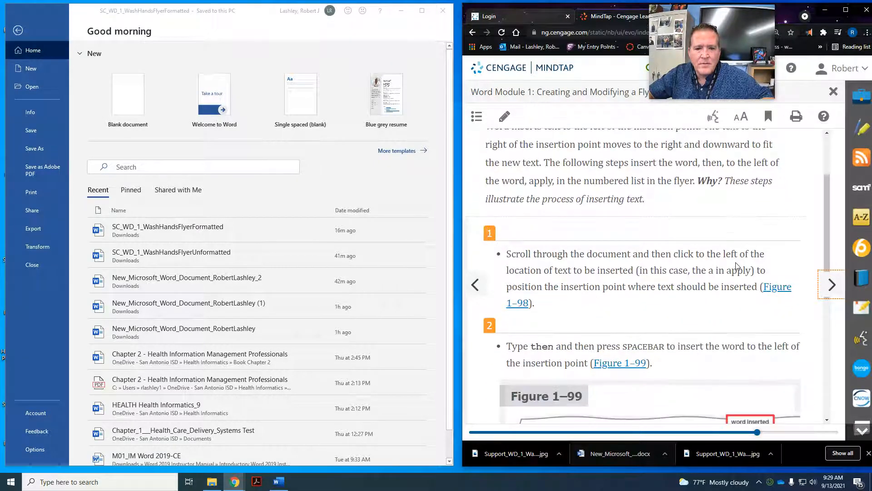
{"action": "scroll", "coordinate": [737, 267], "scroll_direction": "down", "scroll_amount": 4}
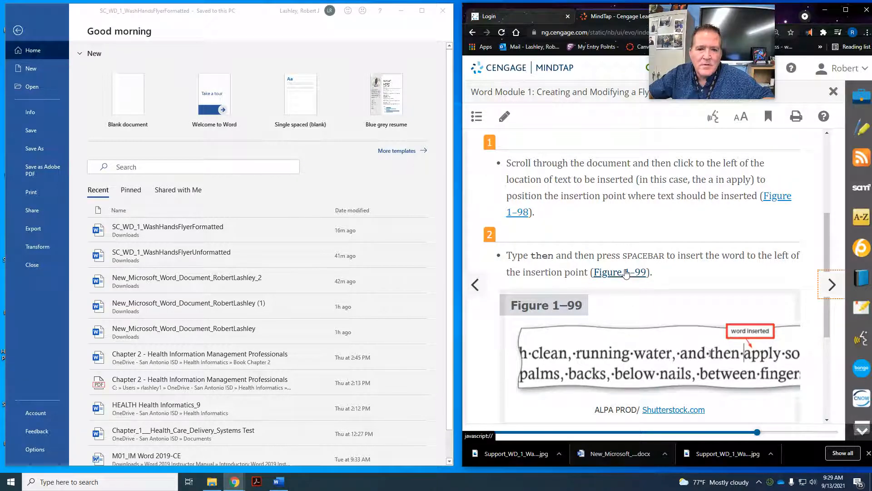
Return to the flyer document and insert the word "then" before "apply" in the first numbered item
{"action": "left_click", "coordinate": [19, 32]}
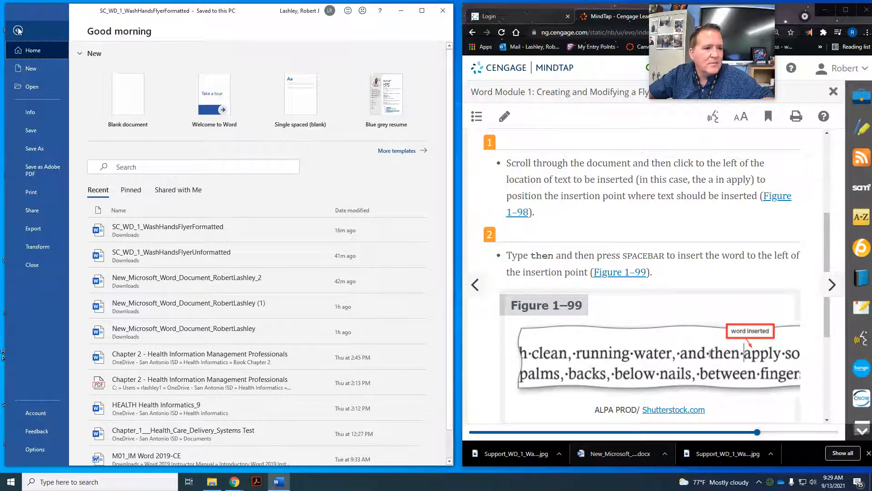
{"action": "left_click", "coordinate": [18, 31]}
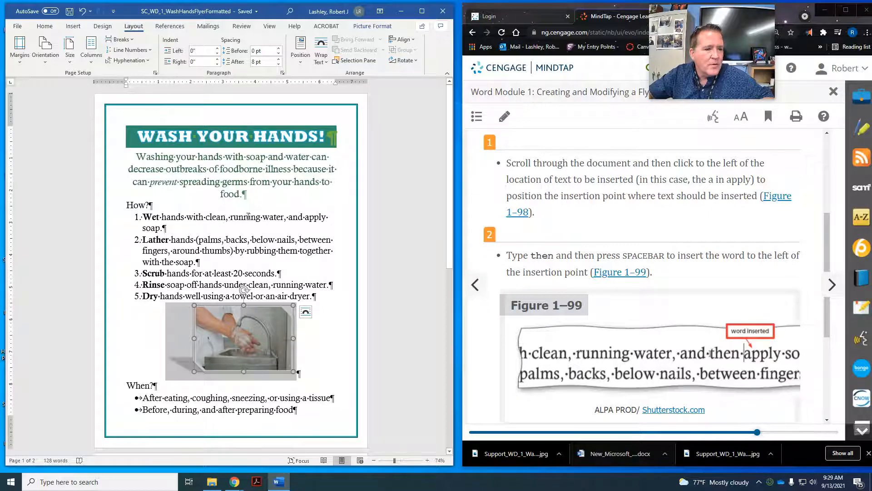
{"action": "left_click", "coordinate": [305, 217]}
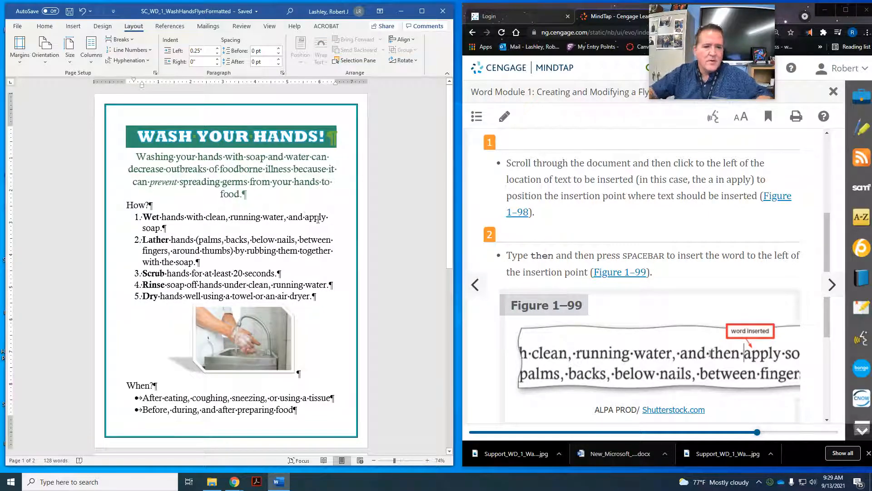
{"action": "type", "text": "then"}
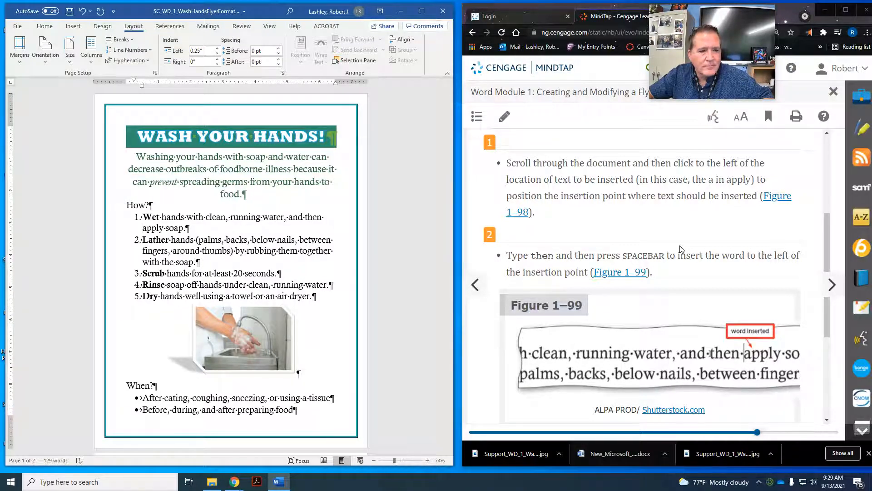
Advance the textbook to section WD 1-9e, read about cutting, copying and pasting, and display Word's clipboard commands
{"action": "scroll", "coordinate": [679, 247], "scroll_direction": "down", "scroll_amount": 3}
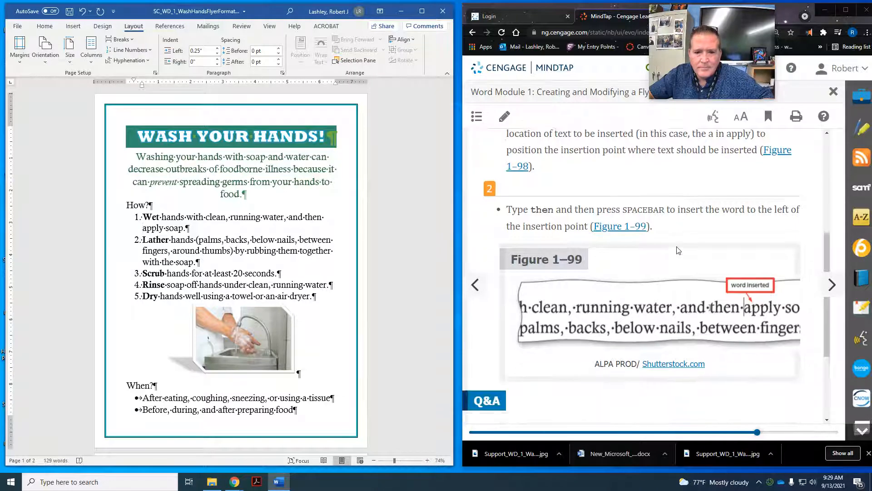
{"action": "scroll", "coordinate": [677, 246], "scroll_direction": "down", "scroll_amount": 3}
{"action": "left_click", "coordinate": [832, 284]}
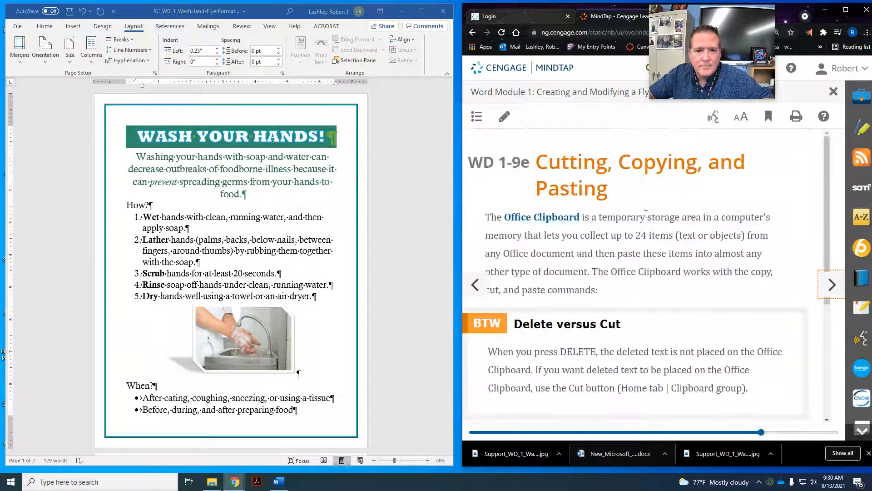
{"action": "scroll", "coordinate": [672, 209], "scroll_direction": "down", "scroll_amount": 1}
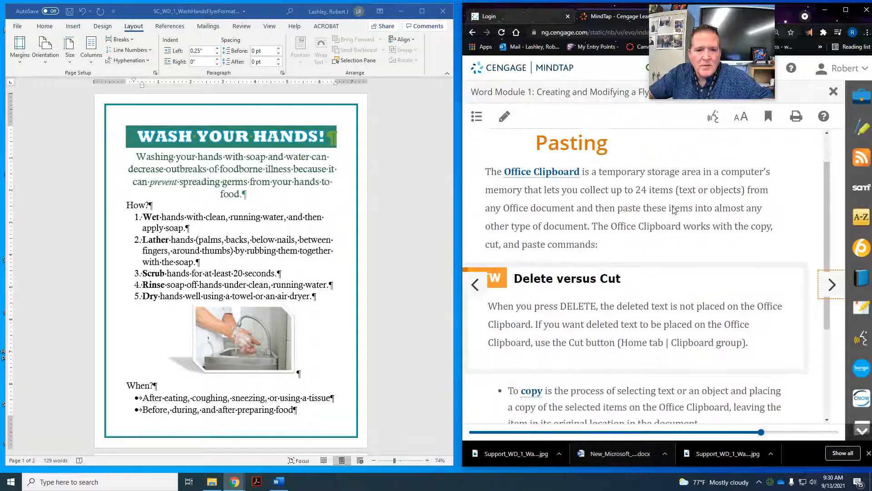
{"action": "scroll", "coordinate": [671, 213], "scroll_direction": "down", "scroll_amount": 3}
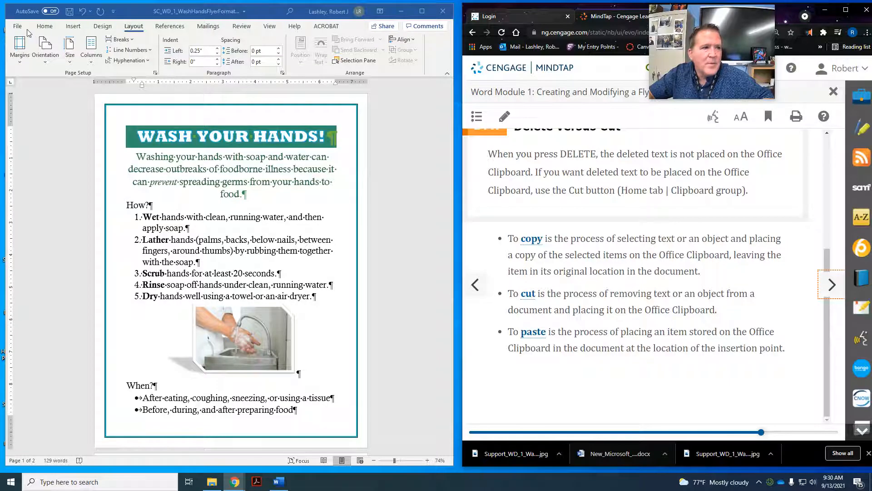
{"action": "left_click", "coordinate": [44, 29]}
{"action": "left_click", "coordinate": [45, 28]}
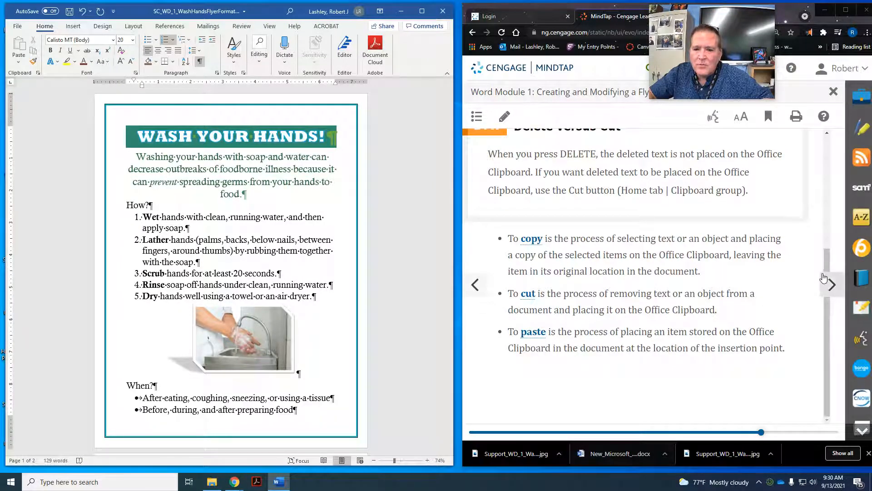
Advance the textbook to section WD 1-9f and cut the word "then" from the flyer's first numbered item
{"action": "left_click", "coordinate": [831, 285]}
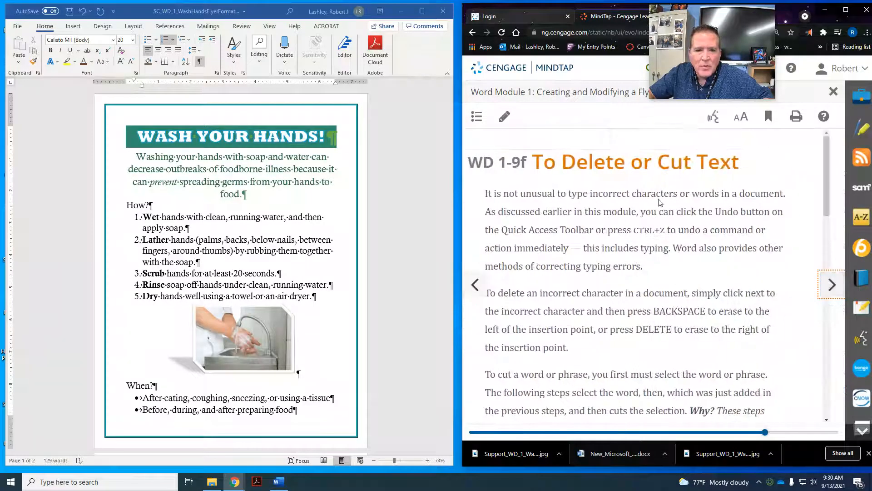
{"action": "scroll", "coordinate": [624, 187], "scroll_direction": "down", "scroll_amount": 7}
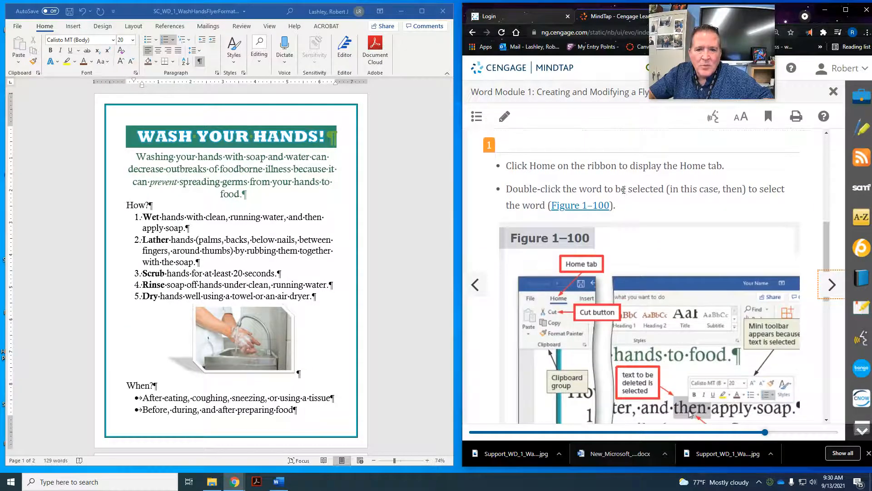
{"action": "scroll", "coordinate": [625, 191], "scroll_direction": "down", "scroll_amount": 1}
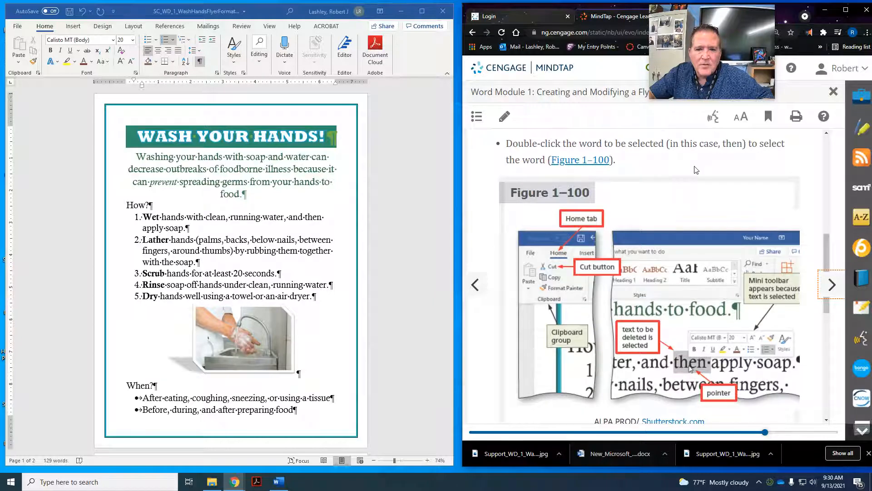
{"action": "double_click", "coordinate": [313, 218]}
{"action": "scroll", "coordinate": [704, 233], "scroll_direction": "down", "scroll_amount": 1}
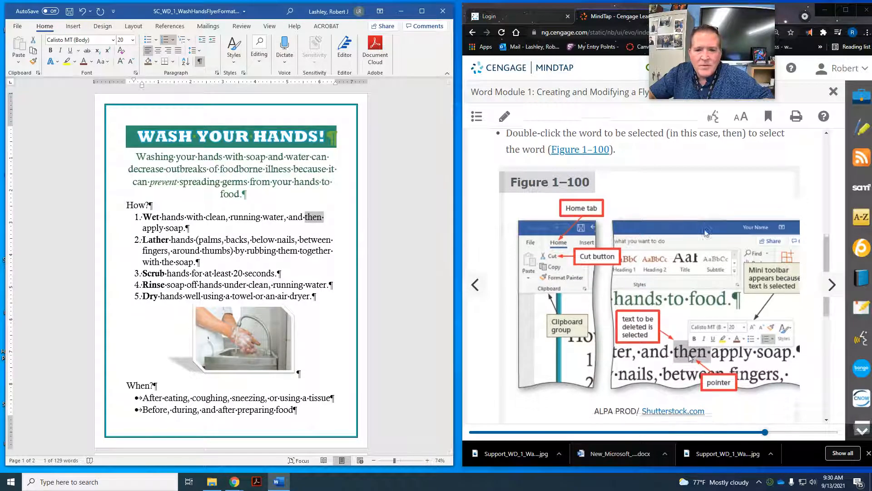
{"action": "scroll", "coordinate": [704, 232], "scroll_direction": "down", "scroll_amount": 5}
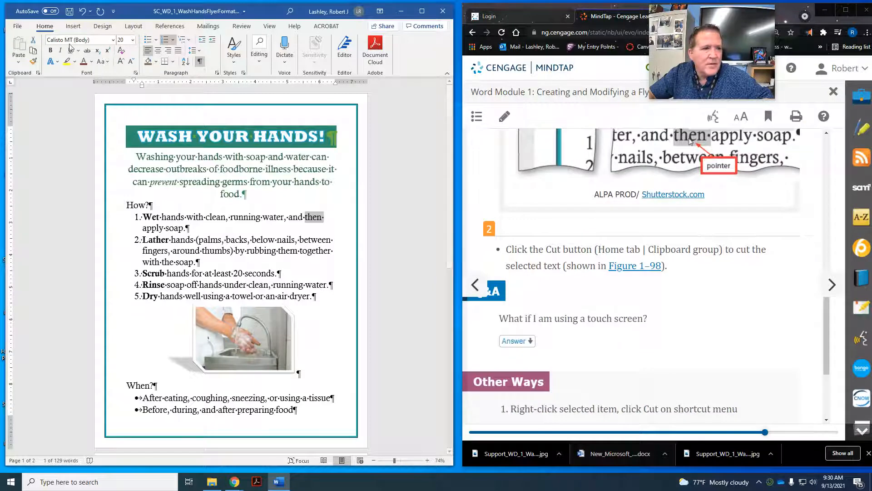
{"action": "left_click", "coordinate": [33, 40]}
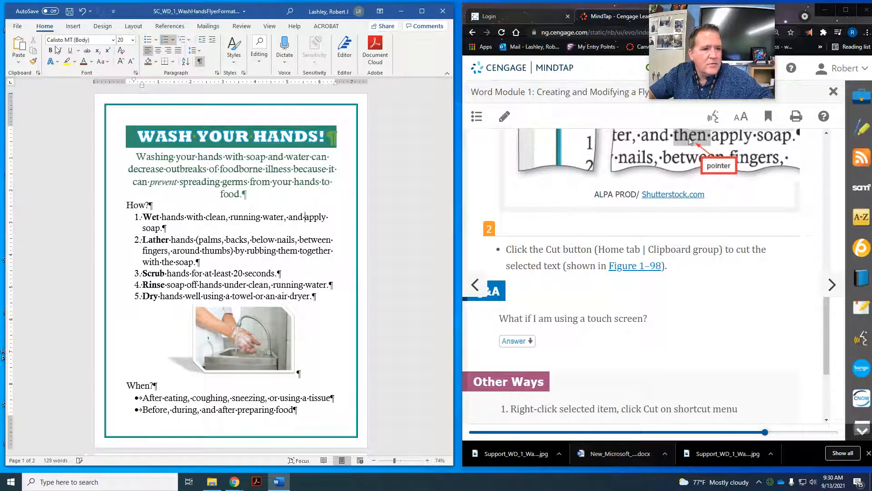
{"action": "scroll", "coordinate": [767, 323], "scroll_direction": "down", "scroll_amount": 3}
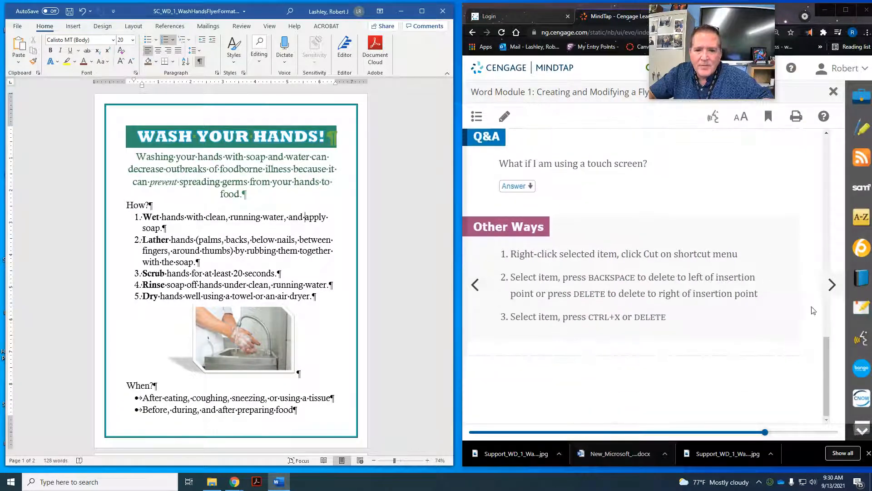
Advance the textbook to section WD 1-9g and copy the word "clean" from the flyer's first numbered item
{"action": "left_click", "coordinate": [831, 285]}
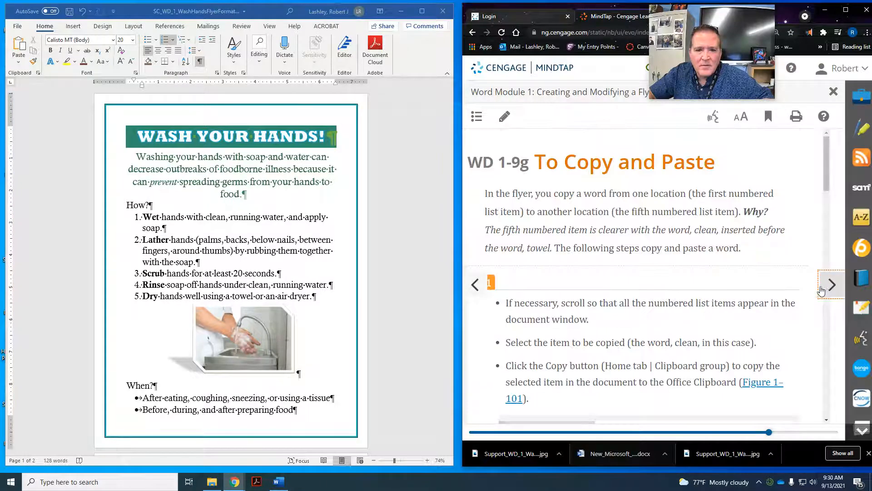
{"action": "scroll", "coordinate": [639, 240], "scroll_direction": "down", "scroll_amount": 2}
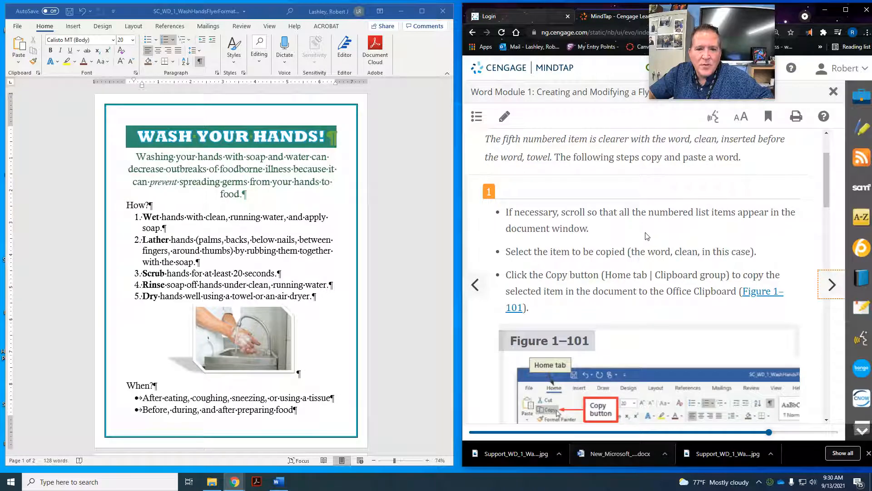
{"action": "scroll", "coordinate": [647, 236], "scroll_direction": "down", "scroll_amount": 1}
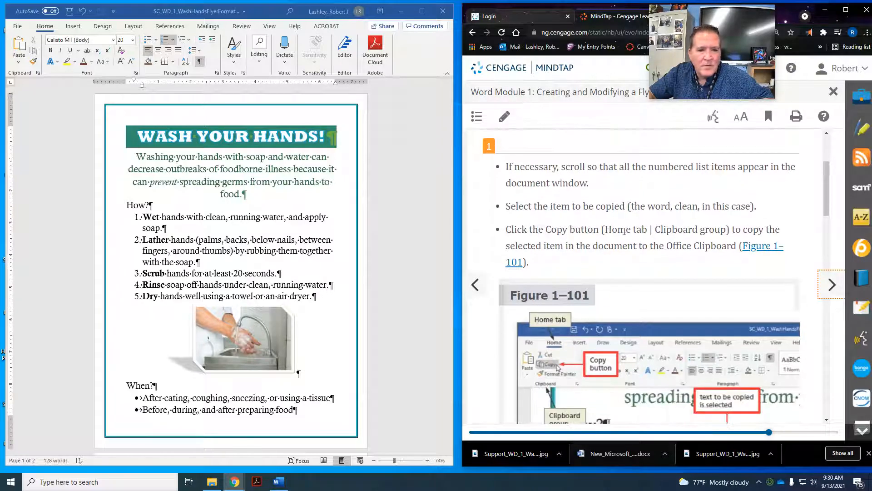
{"action": "scroll", "coordinate": [624, 231], "scroll_direction": "down", "scroll_amount": 1}
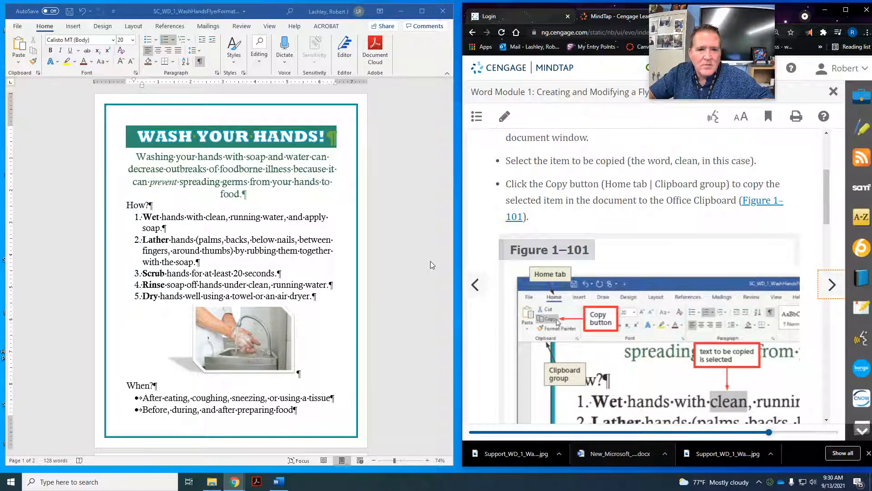
{"action": "double_click", "coordinate": [215, 217]}
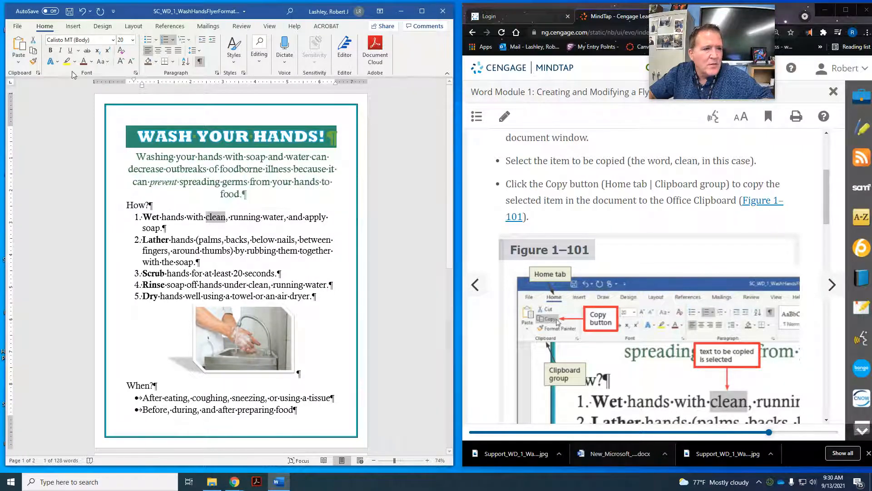
{"action": "left_click", "coordinate": [34, 54]}
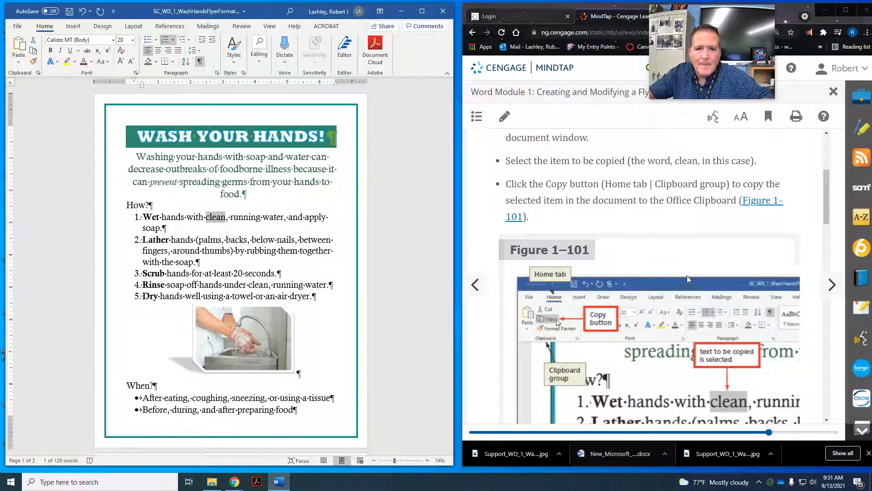
Paste the copied word immediately before "towel" in the fifth numbered item and review the remaining copy-and-paste instructions
{"action": "scroll", "coordinate": [687, 277], "scroll_direction": "down", "scroll_amount": 6}
{"action": "scroll", "coordinate": [688, 278], "scroll_direction": "down", "scroll_amount": 2}
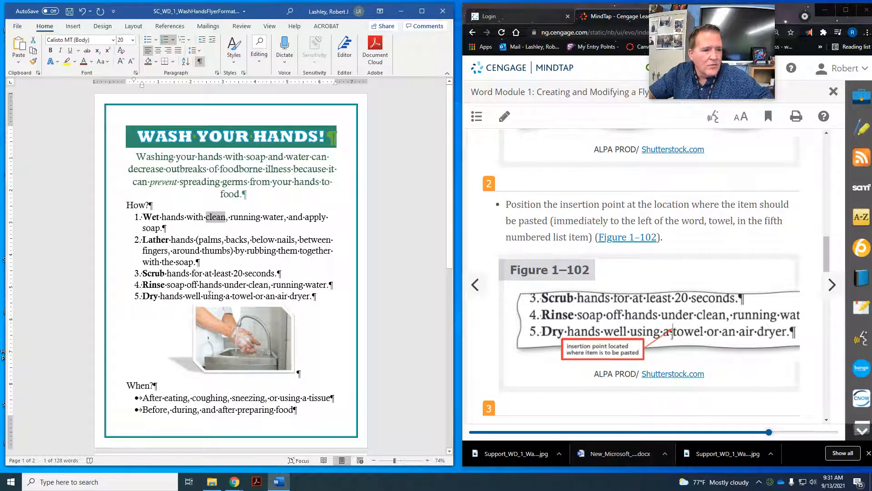
{"action": "left_click", "coordinate": [233, 296]}
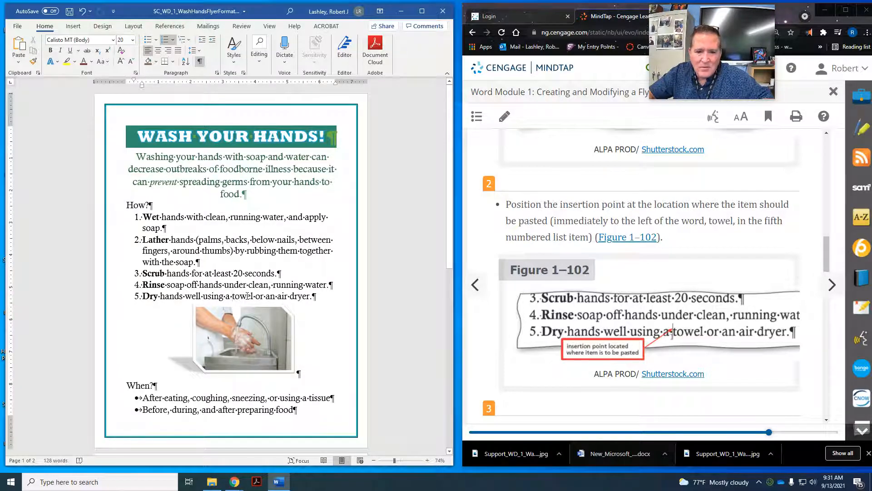
{"action": "scroll", "coordinate": [663, 323], "scroll_direction": "down", "scroll_amount": 4}
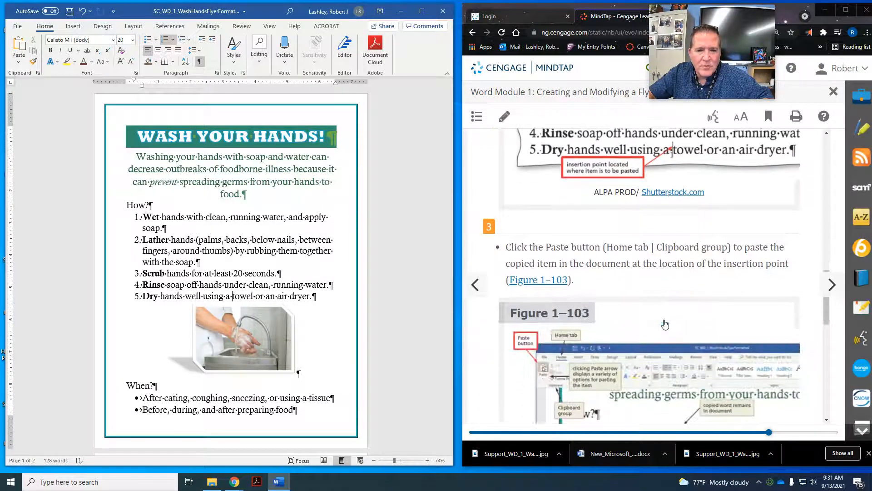
{"action": "left_click", "coordinate": [20, 50]}
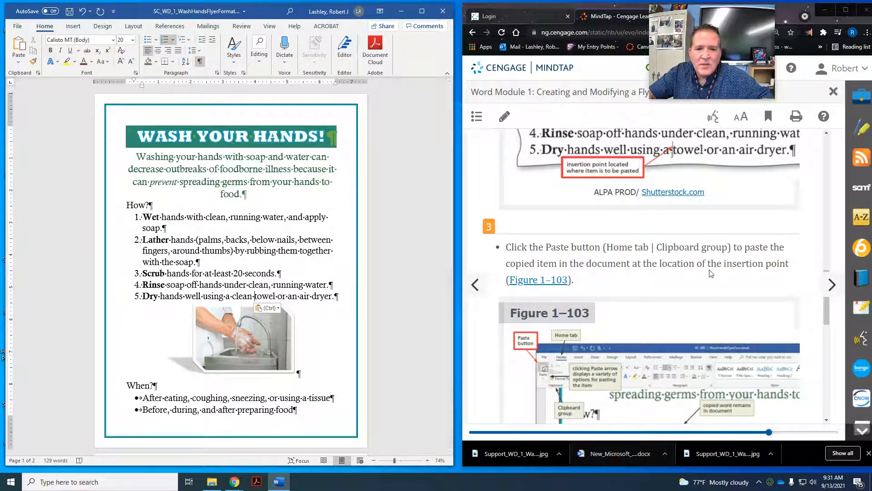
{"action": "scroll", "coordinate": [722, 277], "scroll_direction": "down", "scroll_amount": 10}
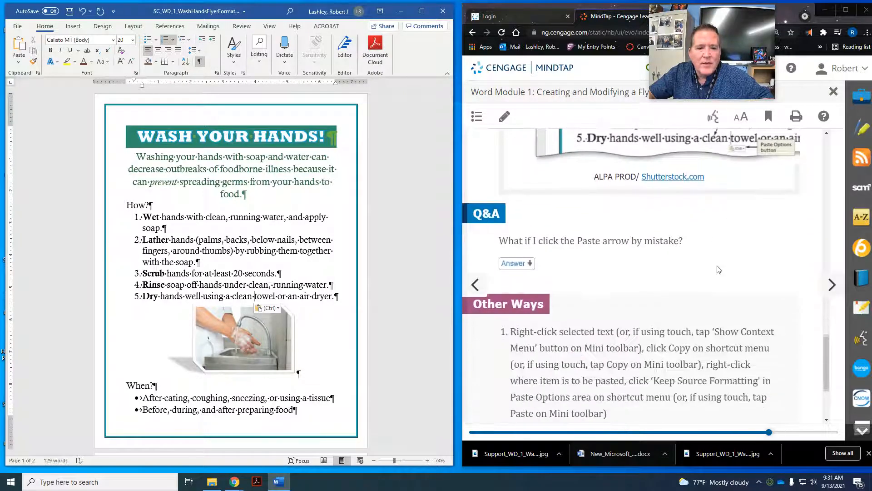
{"action": "scroll", "coordinate": [781, 288], "scroll_direction": "down", "scroll_amount": 3}
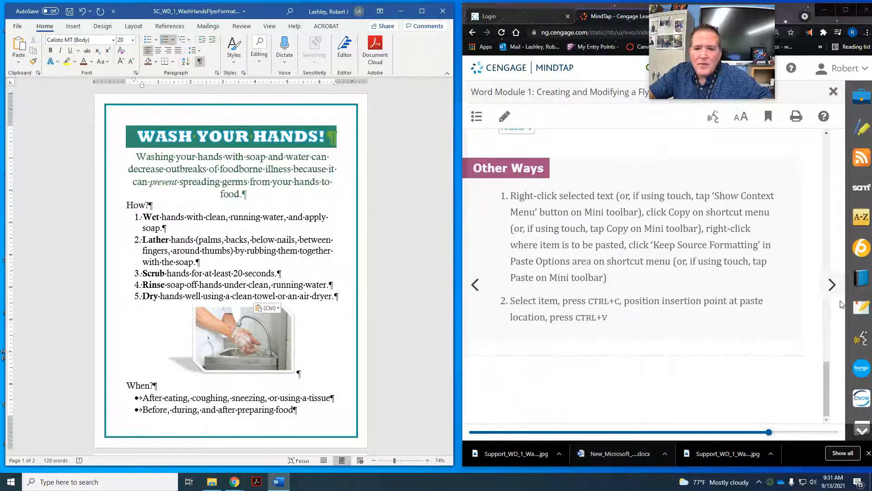
Advance the textbook to section WD 1-9h, display Word's paste options as described, and dismiss them without choosing one
{"action": "left_click", "coordinate": [831, 287]}
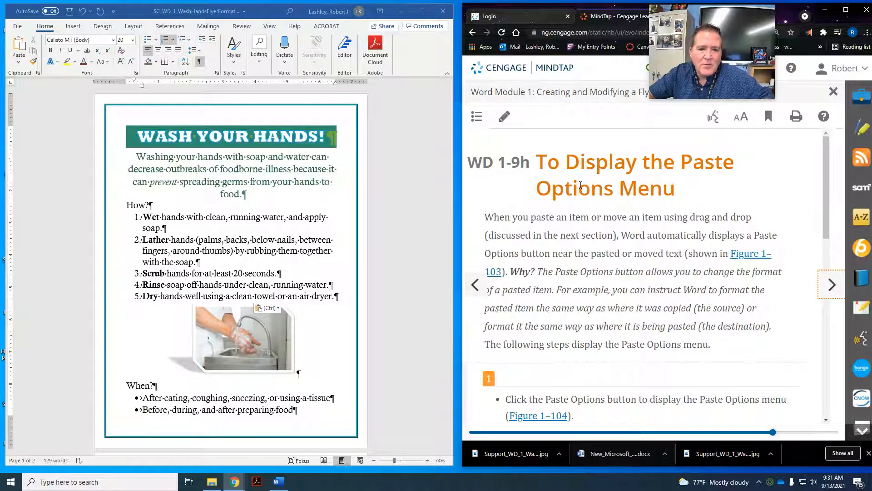
{"action": "scroll", "coordinate": [580, 185], "scroll_direction": "down", "scroll_amount": 3}
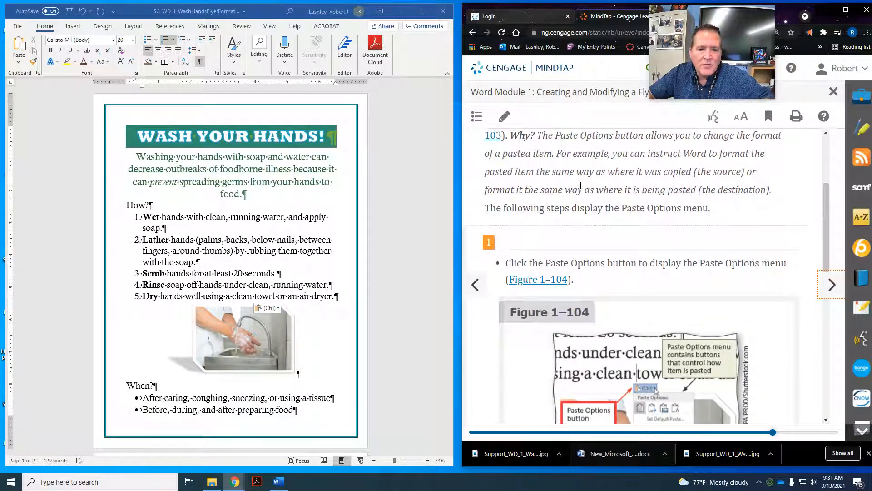
{"action": "scroll", "coordinate": [581, 185], "scroll_direction": "down", "scroll_amount": 1}
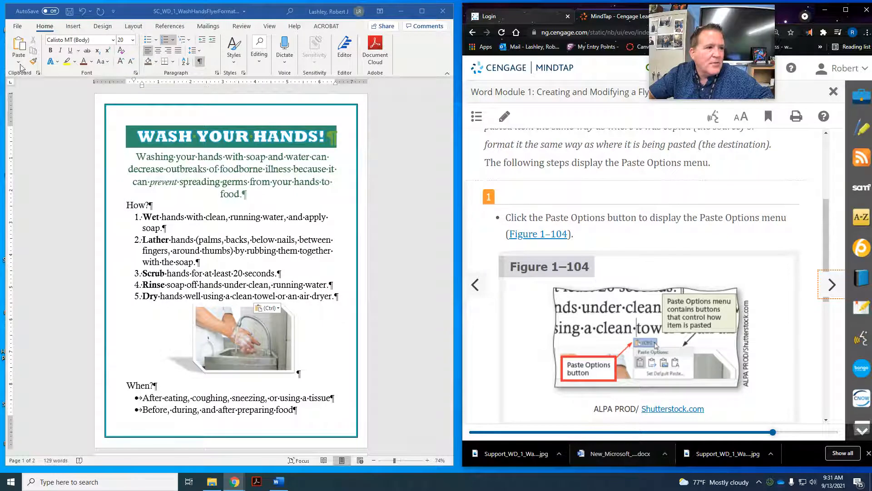
{"action": "left_click", "coordinate": [21, 68]}
{"action": "left_click", "coordinate": [18, 63]}
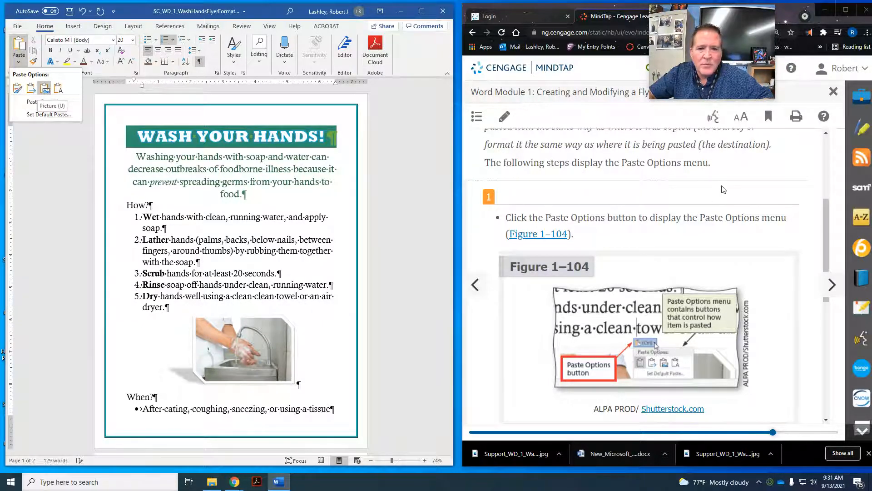
{"action": "scroll", "coordinate": [727, 190], "scroll_direction": "down", "scroll_amount": 5}
{"action": "scroll", "coordinate": [727, 190], "scroll_direction": "down", "scroll_amount": 3}
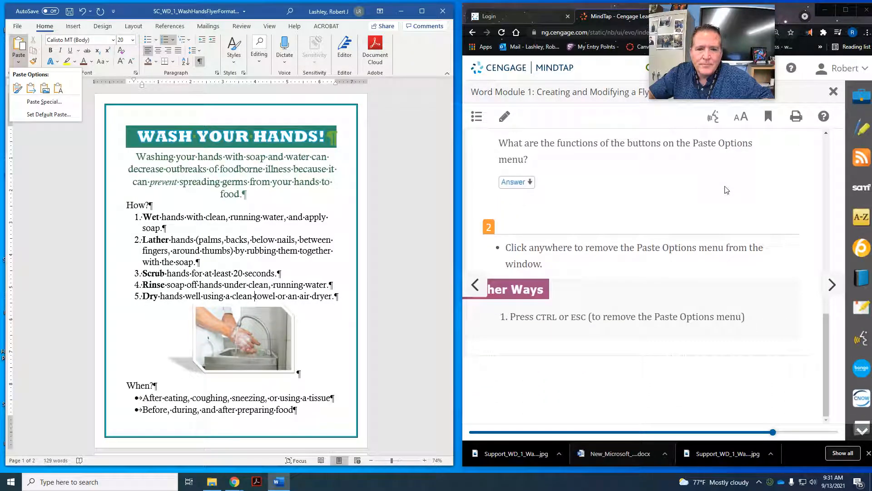
{"action": "key", "text": "Escape"}
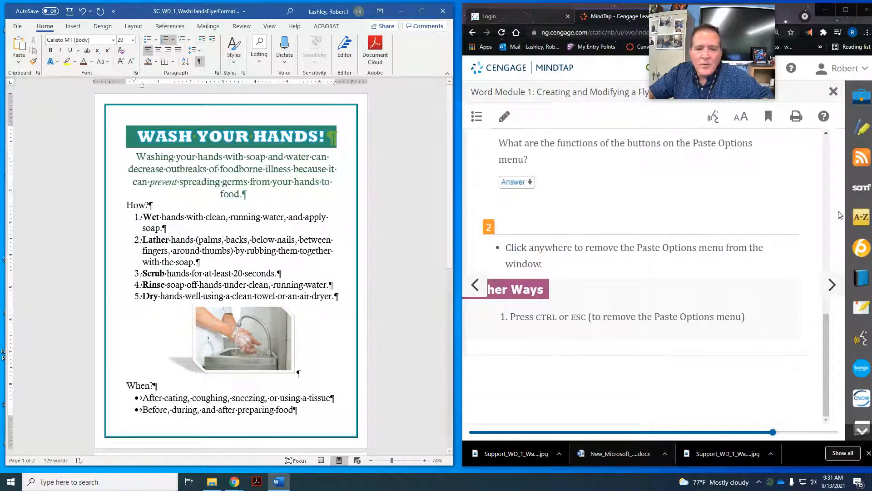
Advance the textbook to the drag-and-drop section and read the steps for moving the second bulleted item
{"action": "left_click", "coordinate": [830, 289]}
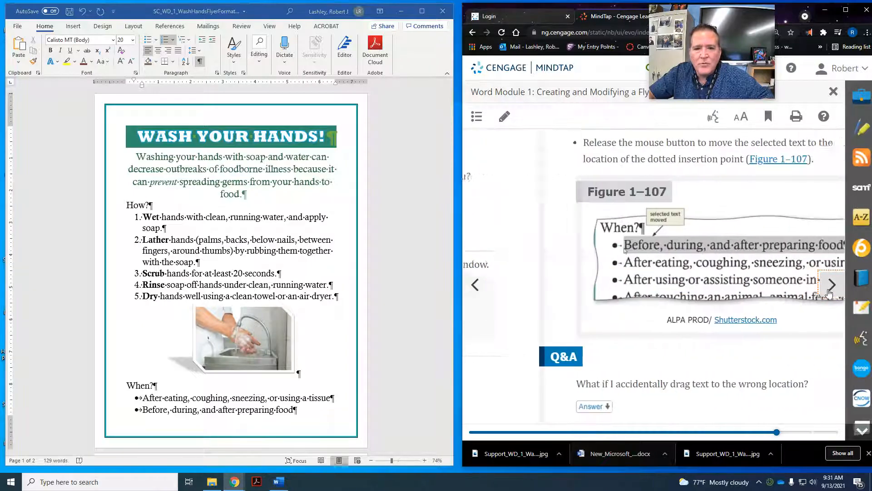
{"action": "left_click", "coordinate": [830, 288]}
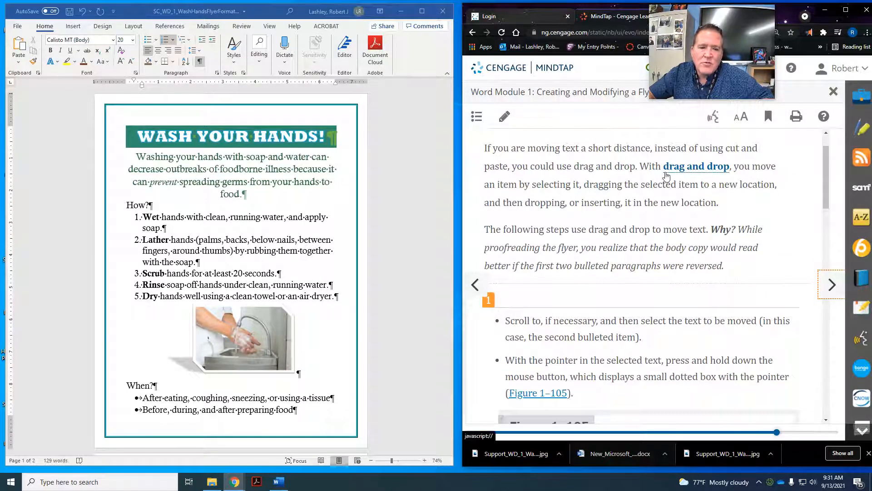
{"action": "scroll", "coordinate": [666, 176], "scroll_direction": "down", "scroll_amount": 3}
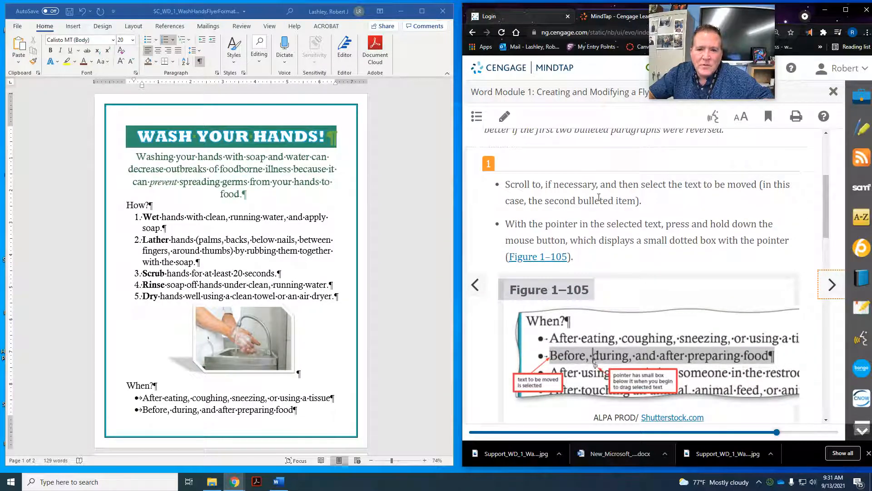
{"action": "scroll", "coordinate": [599, 197], "scroll_direction": "down", "scroll_amount": 1}
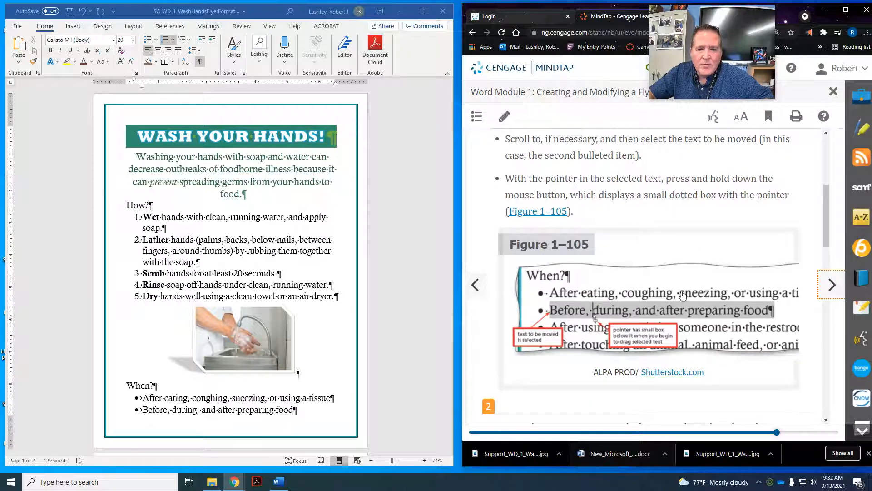
{"action": "scroll", "coordinate": [683, 295], "scroll_direction": "down", "scroll_amount": 1}
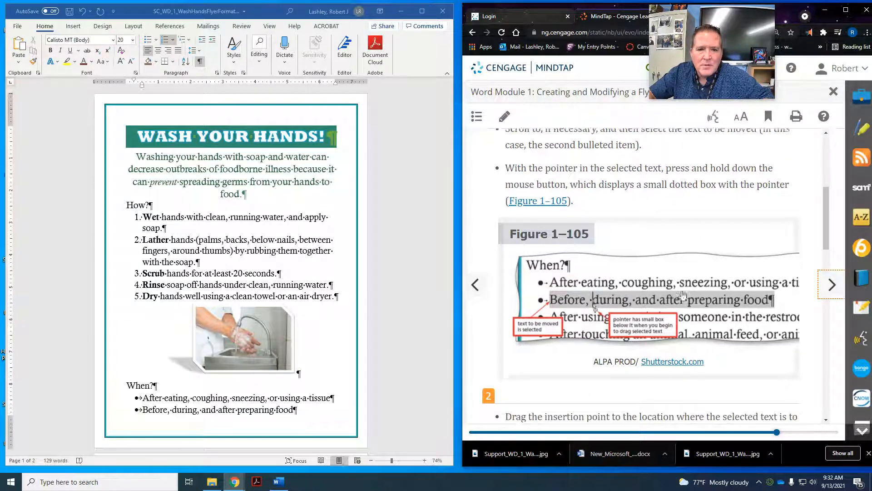
{"action": "scroll", "coordinate": [683, 295], "scroll_direction": "down", "scroll_amount": 3}
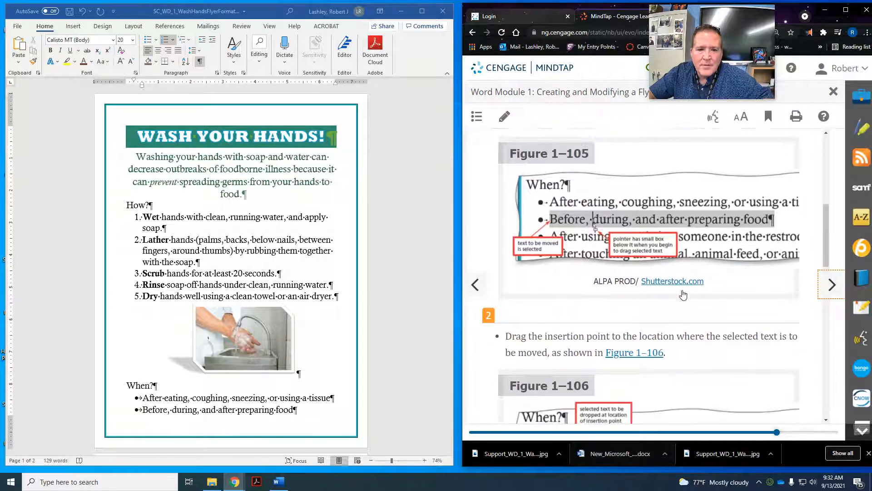
{"action": "scroll", "coordinate": [683, 294], "scroll_direction": "down", "scroll_amount": 1}
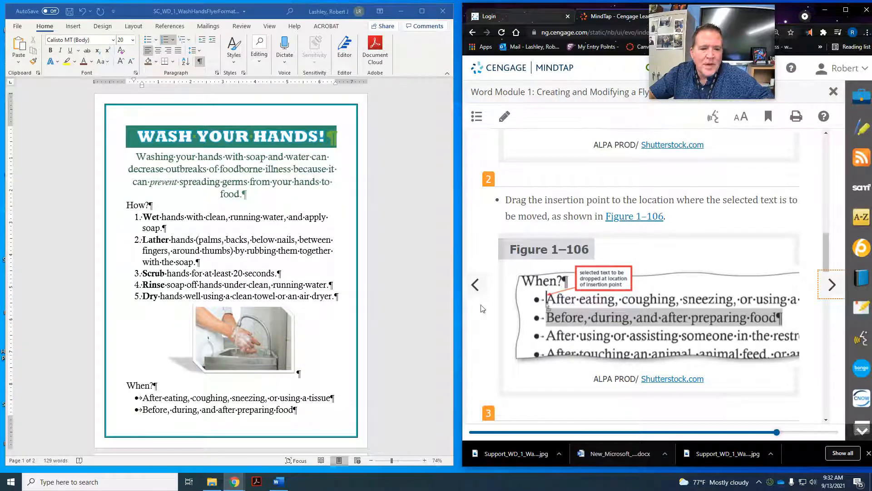
Move the bulleted item "Before, during, and after preparing food" above "After eating, coughing, sneezing, or using a tissue" in the flyer
{"action": "scroll", "coordinate": [205, 280], "scroll_direction": "down", "scroll_amount": 1}
{"action": "scroll", "coordinate": [204, 281], "scroll_direction": "down", "scroll_amount": 1}
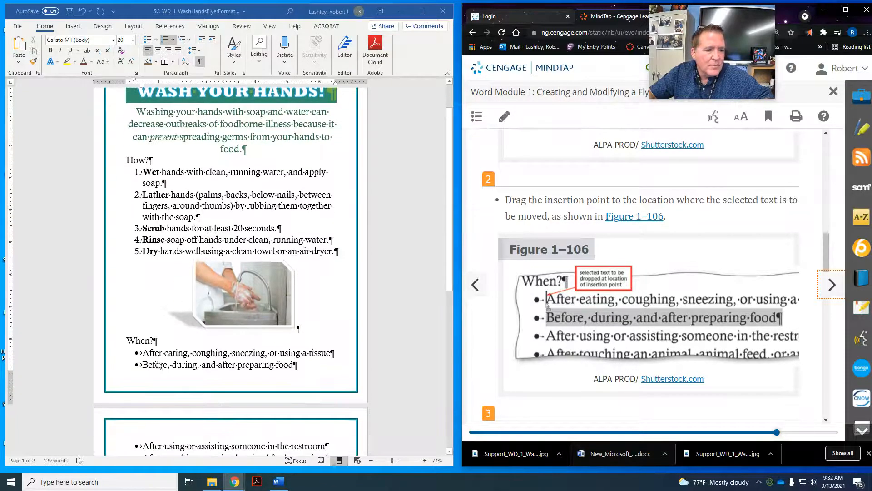
{"action": "left_click", "coordinate": [143, 366]}
{"action": "triple_click", "coordinate": [144, 365]}
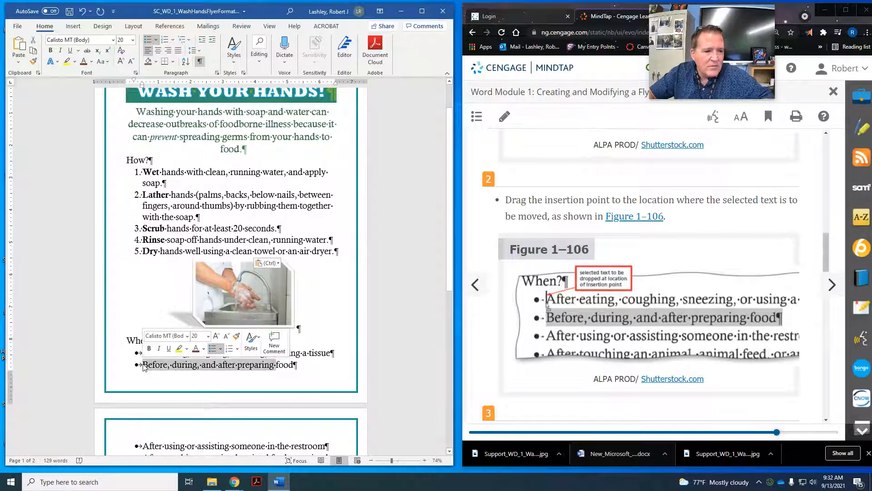
{"action": "left_click_drag", "start_coordinate": [155, 364], "coordinate": [144, 358]}
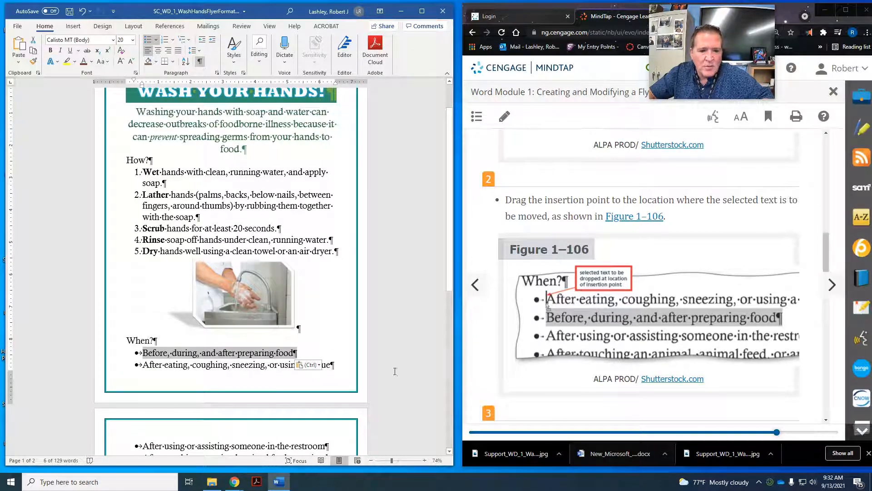
Read the remaining drag-and-drop instructions and advance the textbook to section WD 1-9j on switching to Read Mode
{"action": "scroll", "coordinate": [574, 323], "scroll_direction": "down", "scroll_amount": 1}
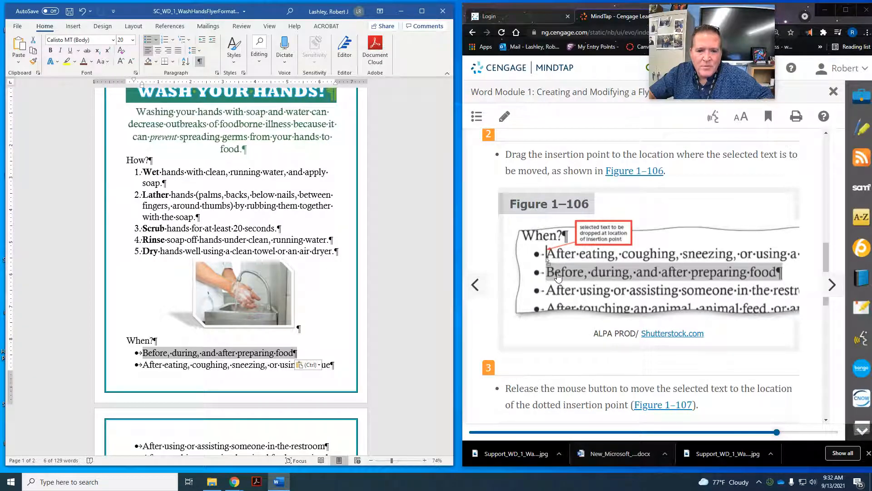
{"action": "scroll", "coordinate": [558, 274], "scroll_direction": "down", "scroll_amount": 5}
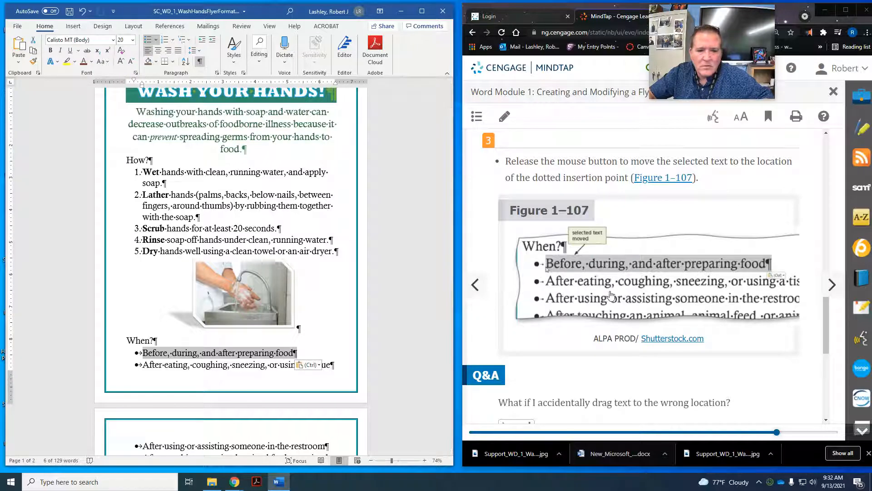
{"action": "scroll", "coordinate": [698, 304], "scroll_direction": "down", "scroll_amount": 6}
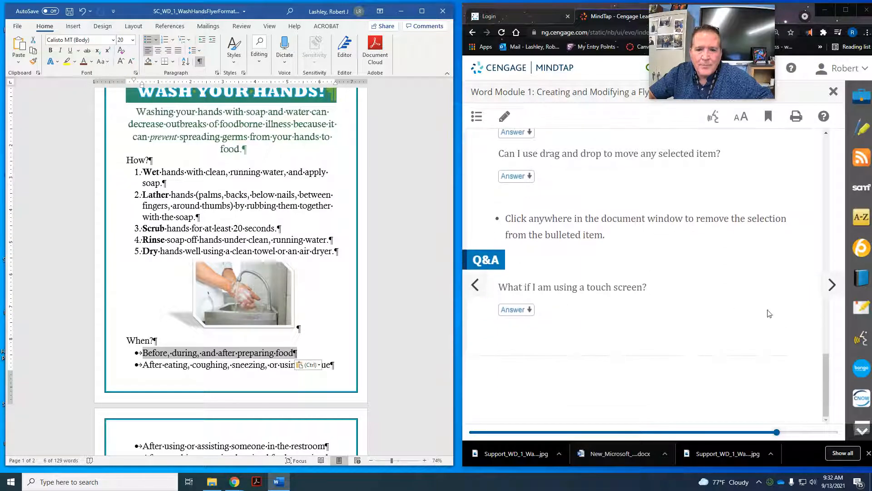
{"action": "left_click", "coordinate": [832, 285]}
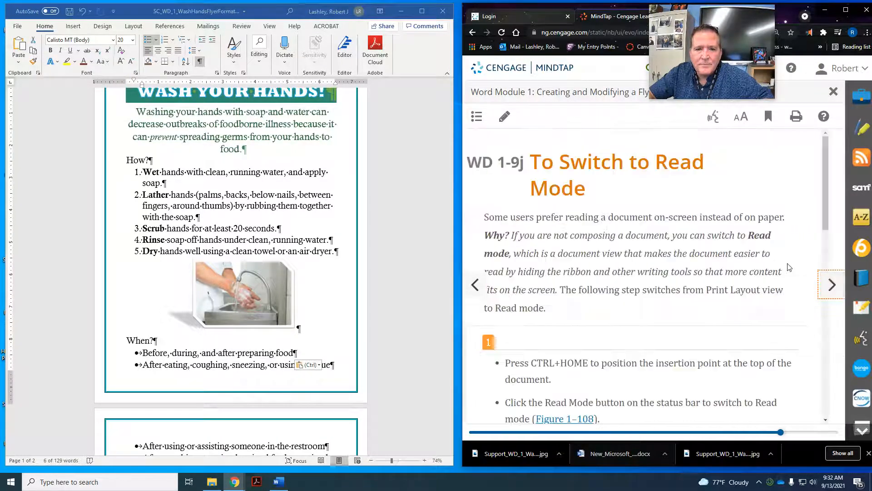
Read the Read Mode instructions, display the flyer in Read Mode, and return it to Print Layout view
{"action": "scroll", "coordinate": [627, 235], "scroll_direction": "down", "scroll_amount": 4}
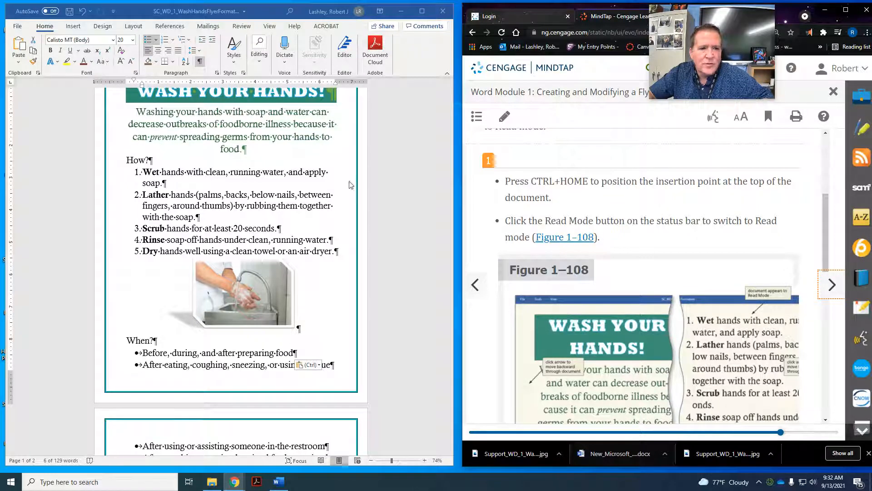
{"action": "scroll", "coordinate": [666, 235], "scroll_direction": "down", "scroll_amount": 1}
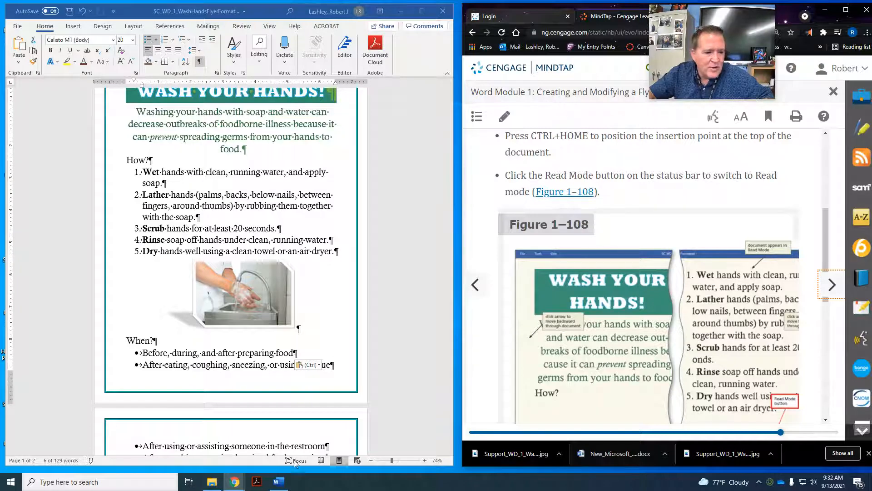
{"action": "left_click", "coordinate": [321, 461]}
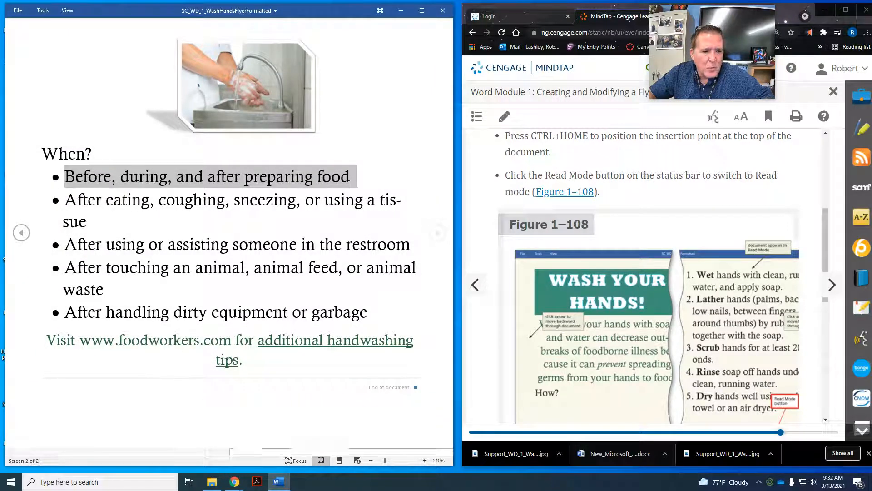
{"action": "left_click", "coordinate": [339, 460]}
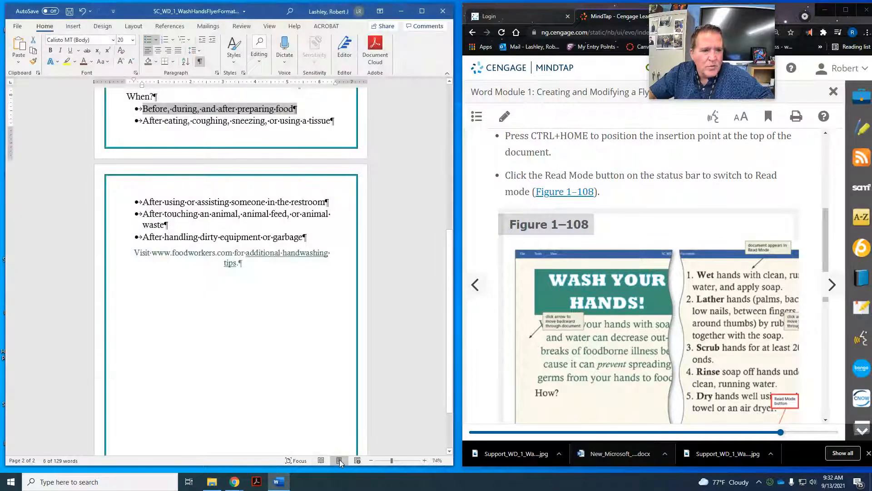
Advance the textbook to section WD 1-9k and read the instructions for switching to Print Layout view
{"action": "scroll", "coordinate": [758, 305], "scroll_direction": "down", "scroll_amount": 5}
{"action": "scroll", "coordinate": [759, 305], "scroll_direction": "down", "scroll_amount": 3}
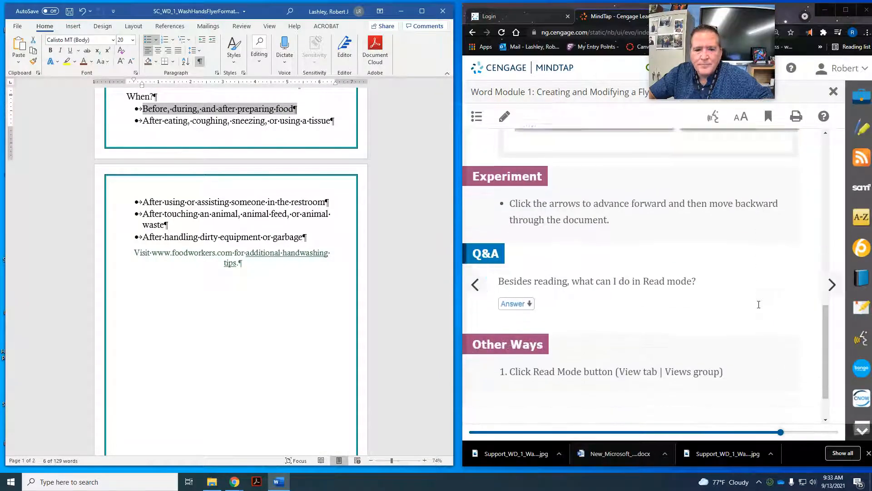
{"action": "left_click", "coordinate": [832, 286]}
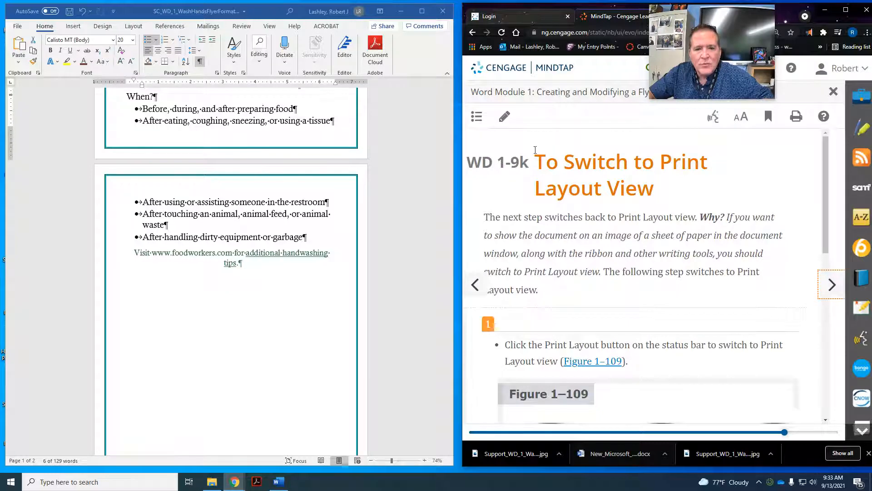
{"action": "scroll", "coordinate": [579, 214], "scroll_direction": "down", "scroll_amount": 4}
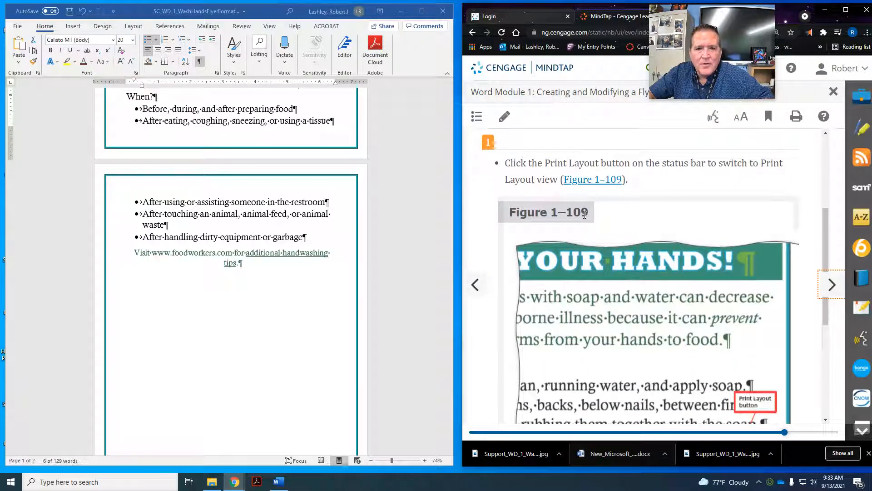
{"action": "left_click", "coordinate": [351, 460]}
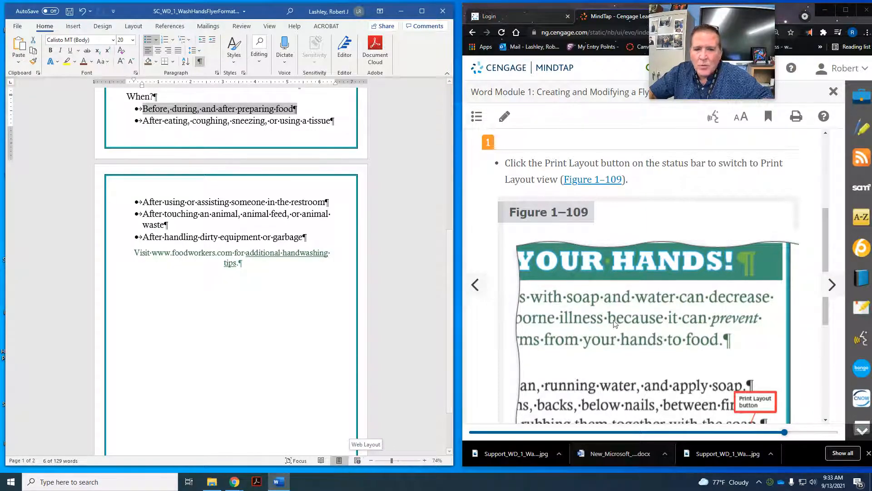
{"action": "scroll", "coordinate": [614, 323], "scroll_direction": "down", "scroll_amount": 5}
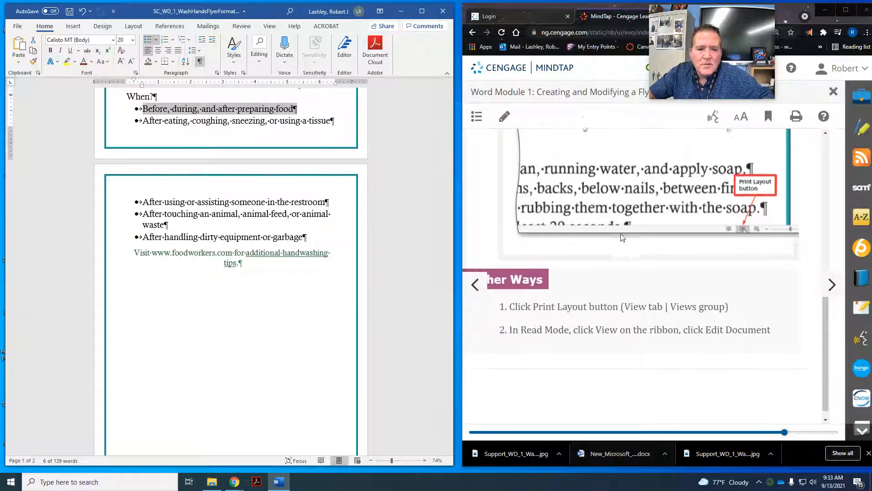
Advance the textbook to section WD 1-9l and read about saving a document with the same file name
{"action": "left_click", "coordinate": [832, 286]}
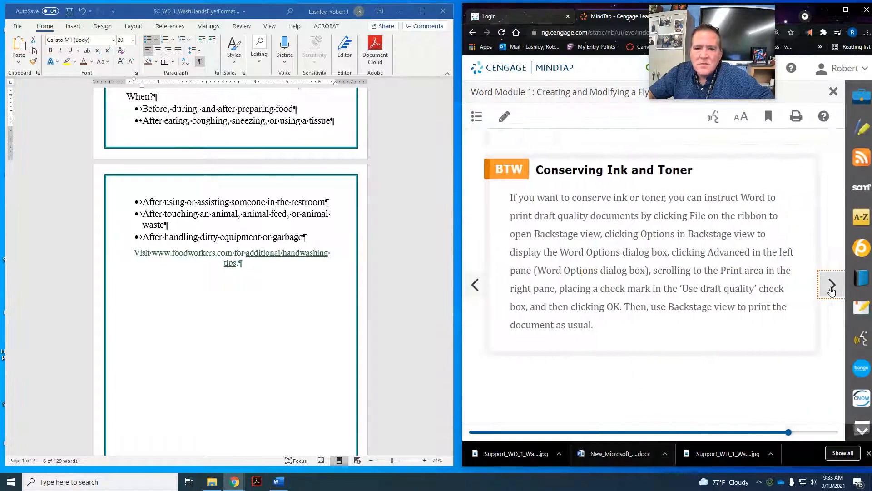
{"action": "left_click", "coordinate": [831, 285]}
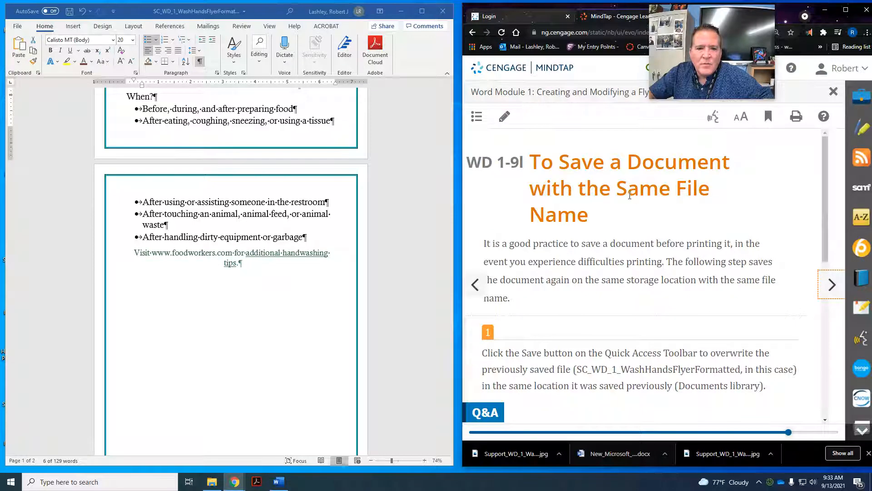
{"action": "scroll", "coordinate": [628, 195], "scroll_direction": "down", "scroll_amount": 1}
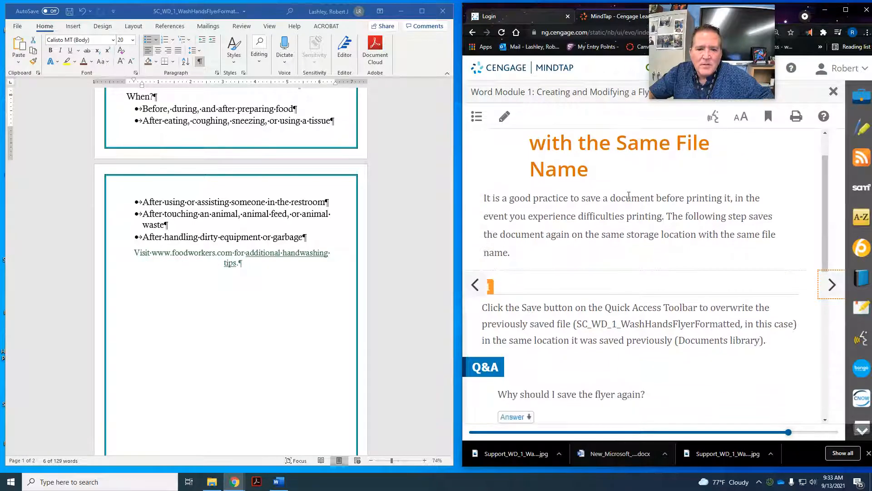
{"action": "scroll", "coordinate": [628, 195], "scroll_direction": "down", "scroll_amount": 7}
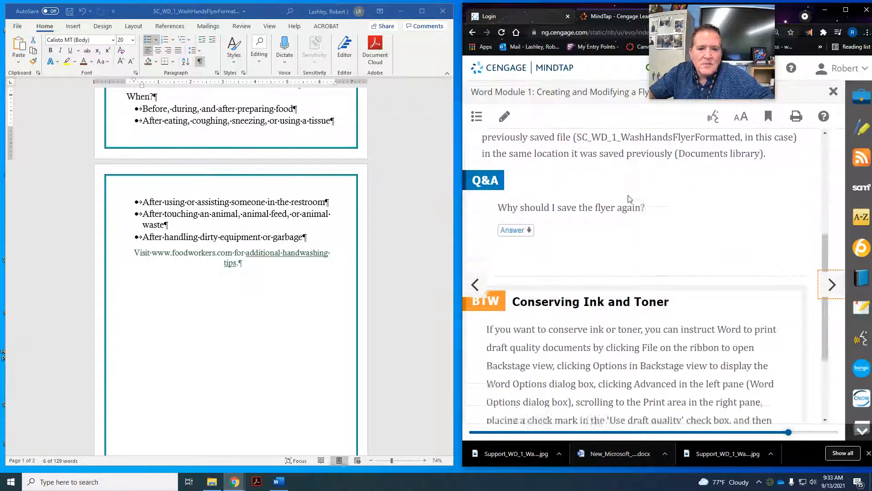
Advance the textbook to section WD 1-9m and display the flyer's Print screen with its preview as instructed
{"action": "left_click", "coordinate": [830, 287]}
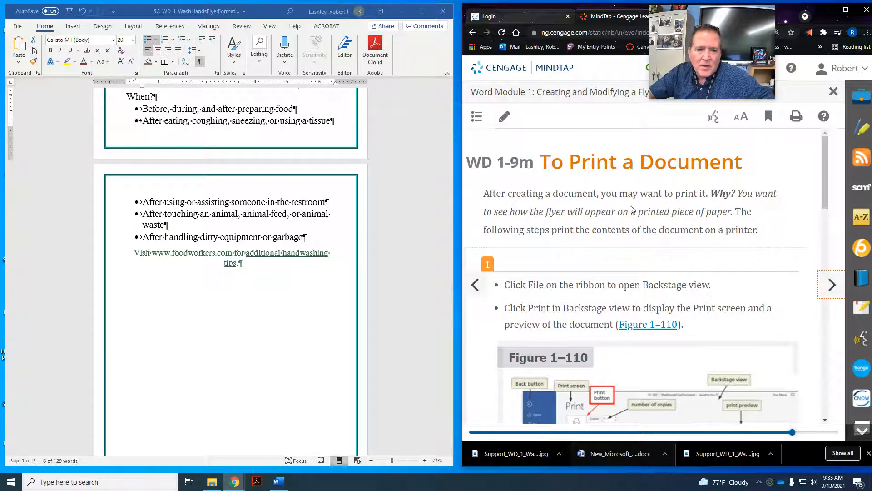
{"action": "scroll", "coordinate": [629, 290], "scroll_direction": "down", "scroll_amount": 3}
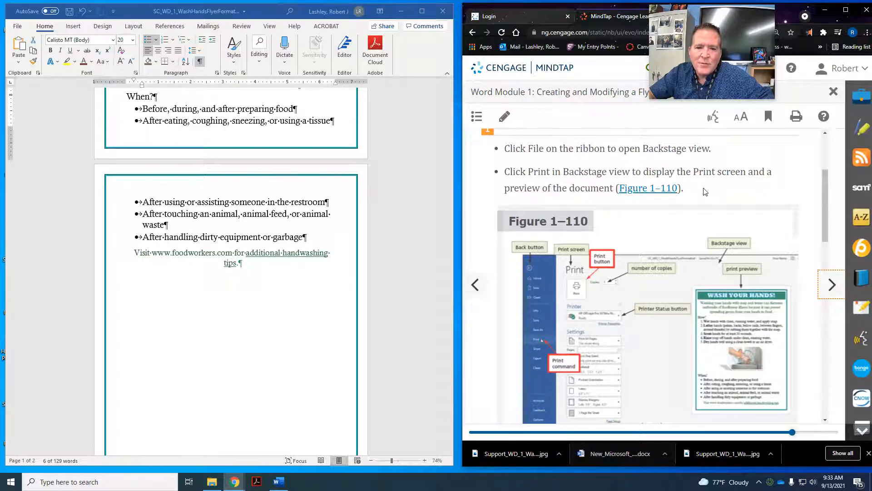
{"action": "left_click", "coordinate": [20, 27]}
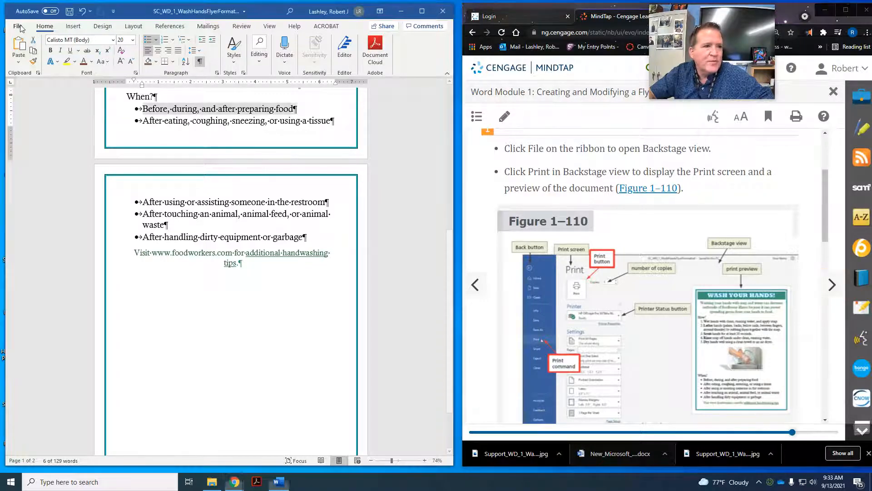
{"action": "left_click", "coordinate": [18, 27]}
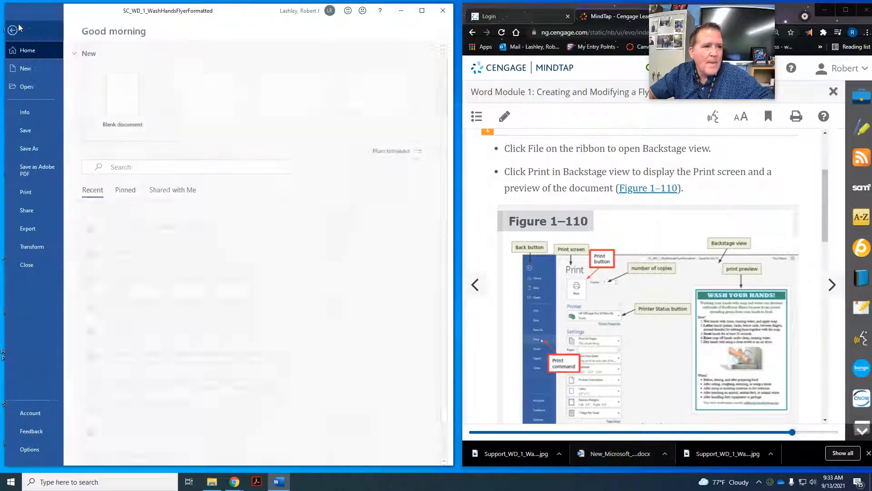
{"action": "left_click", "coordinate": [32, 197]}
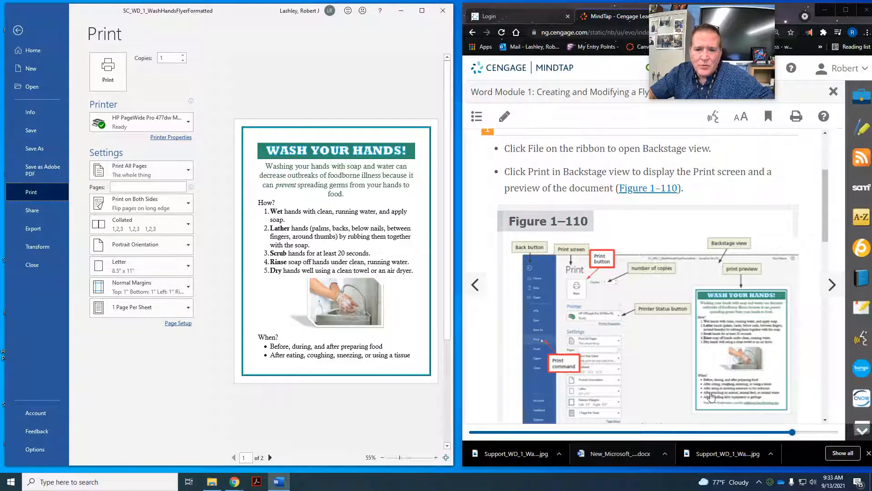
Advance the textbook to section WD 1-10a on the Tell Me box and return from the Print screen to the flyer
{"action": "left_click", "coordinate": [831, 287]}
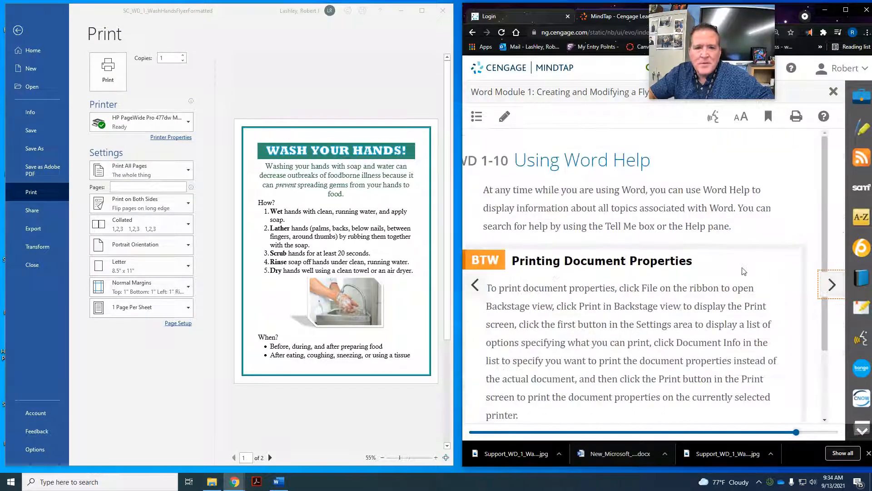
{"action": "scroll", "coordinate": [732, 267], "scroll_direction": "down", "scroll_amount": 1}
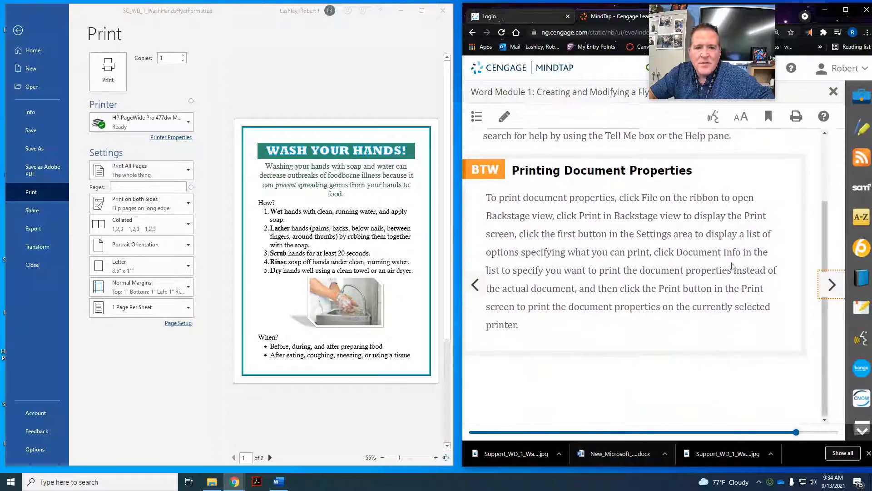
{"action": "left_click", "coordinate": [832, 287]}
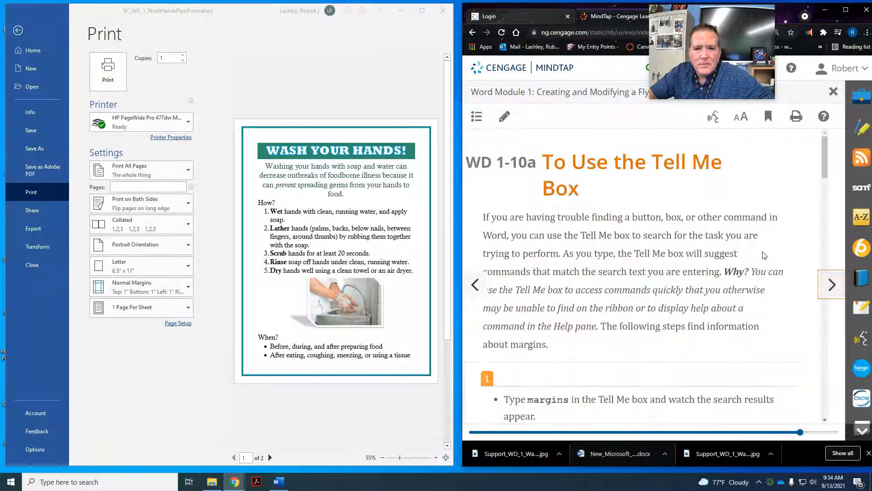
{"action": "left_click", "coordinate": [16, 31]}
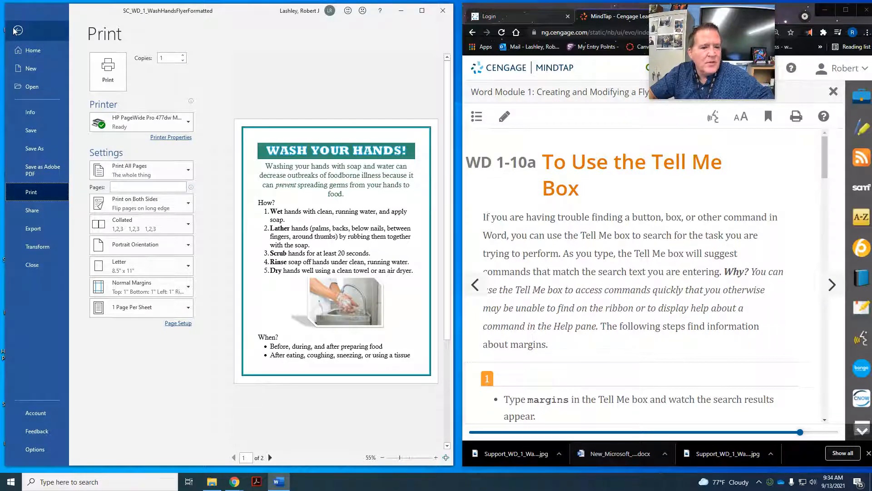
{"action": "left_click", "coordinate": [16, 31]}
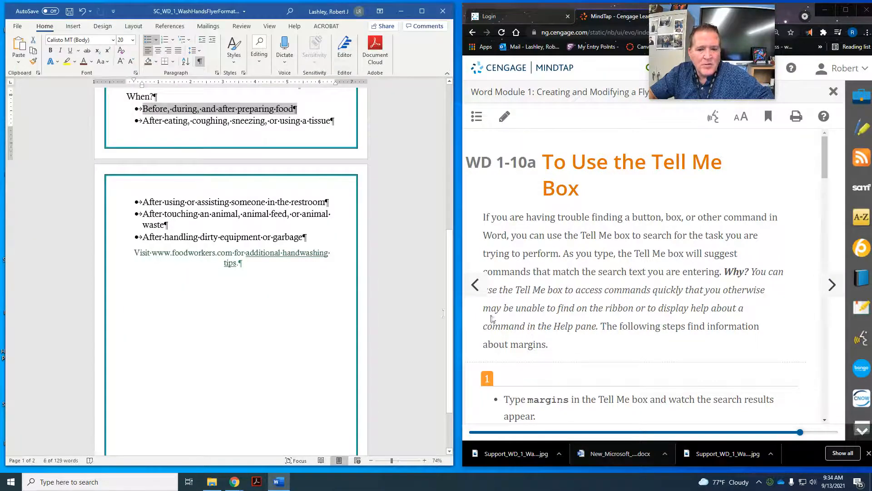
{"action": "scroll", "coordinate": [610, 387], "scroll_direction": "down", "scroll_amount": 3}
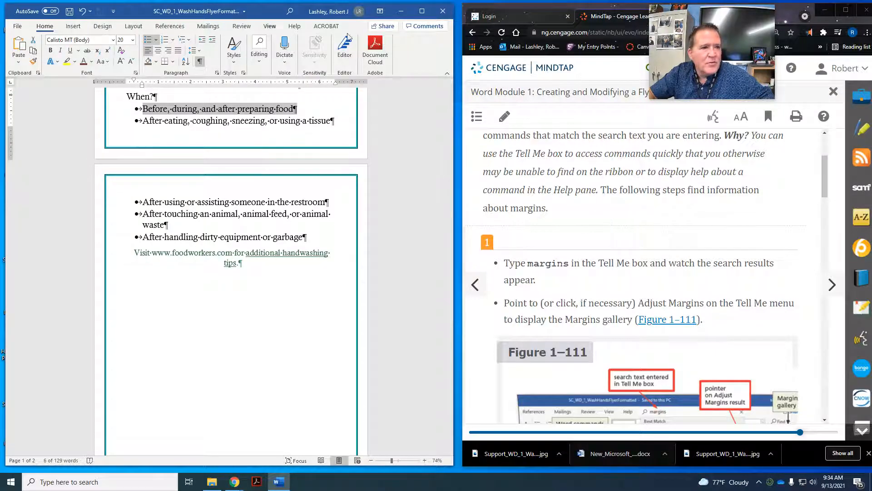
Maximize the Word window, show the search box's suggestions, dismiss them, and restore the window beside the textbook
{"action": "left_click", "coordinate": [421, 11]}
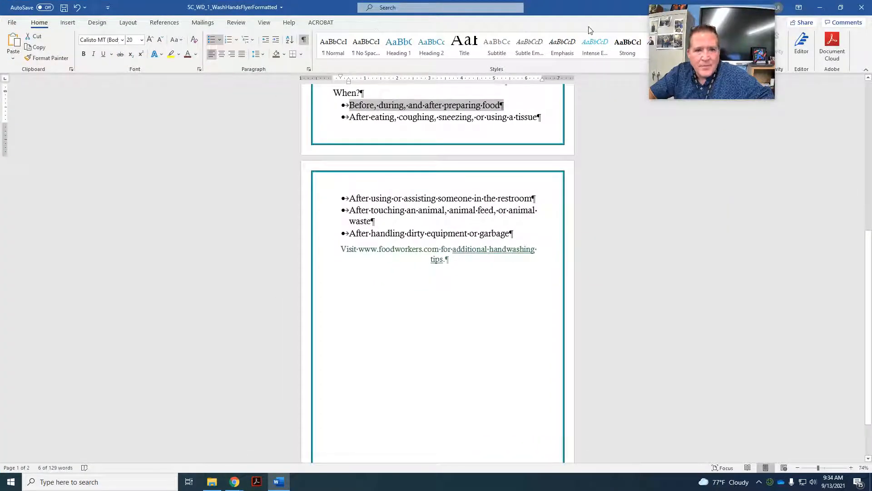
{"action": "left_click", "coordinate": [407, 7]}
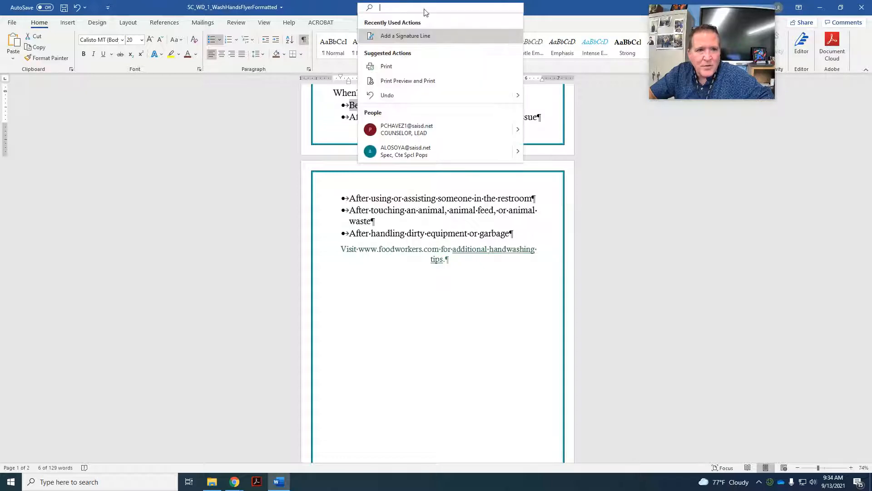
{"action": "left_click", "coordinate": [539, 10]}
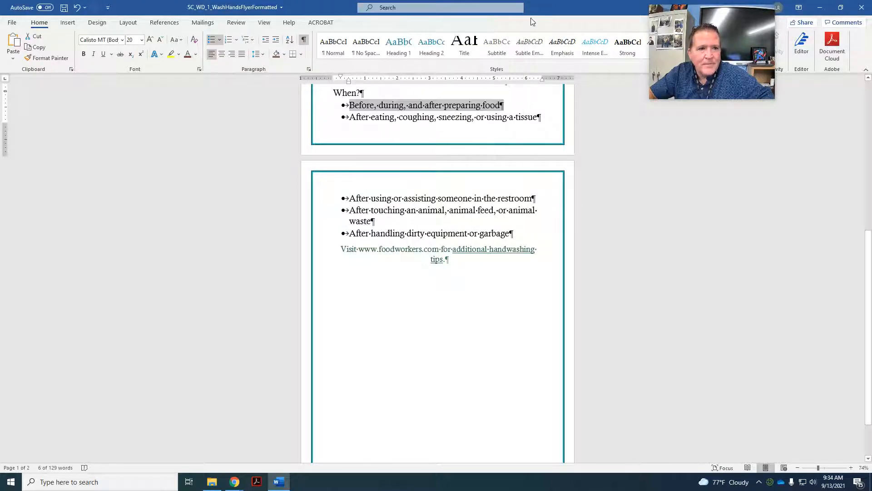
{"action": "left_click", "coordinate": [839, 8]}
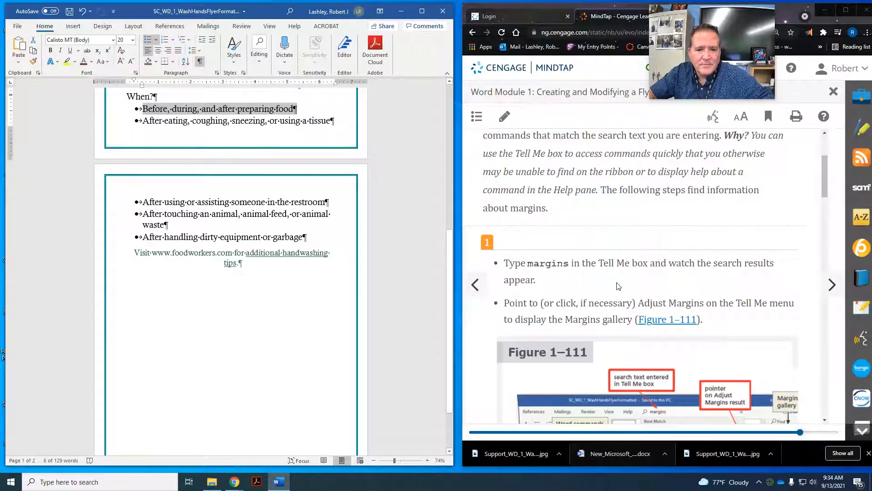
Read the textbook's steps for finding margins with the Tell Me box, including Figure 1-111
{"action": "scroll", "coordinate": [618, 286], "scroll_direction": "down", "scroll_amount": 3}
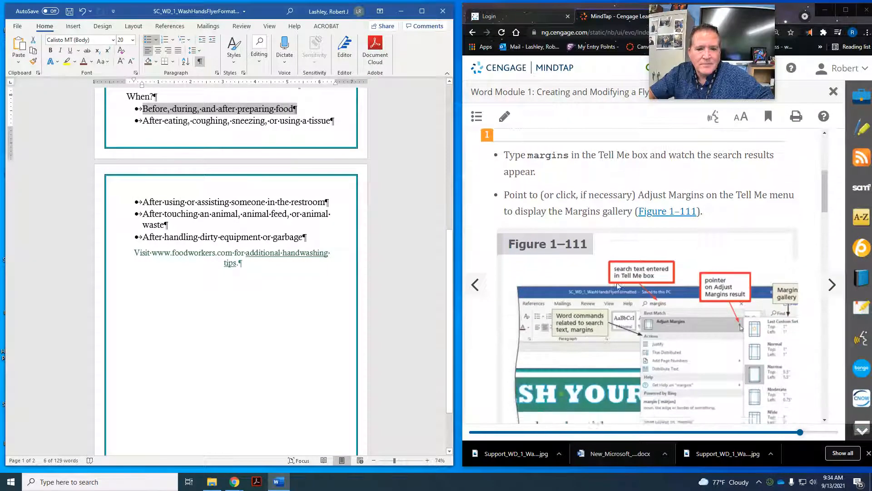
{"action": "scroll", "coordinate": [616, 286], "scroll_direction": "down", "scroll_amount": 2}
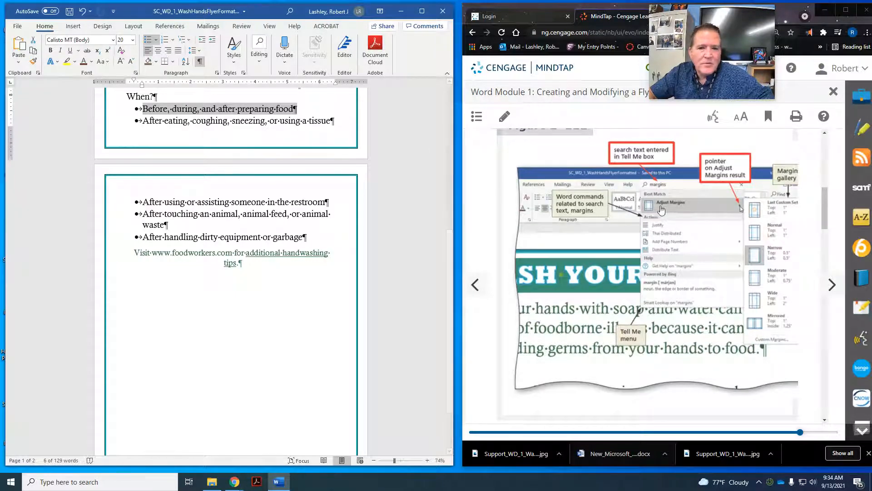
{"action": "scroll", "coordinate": [743, 222], "scroll_direction": "down", "scroll_amount": 4}
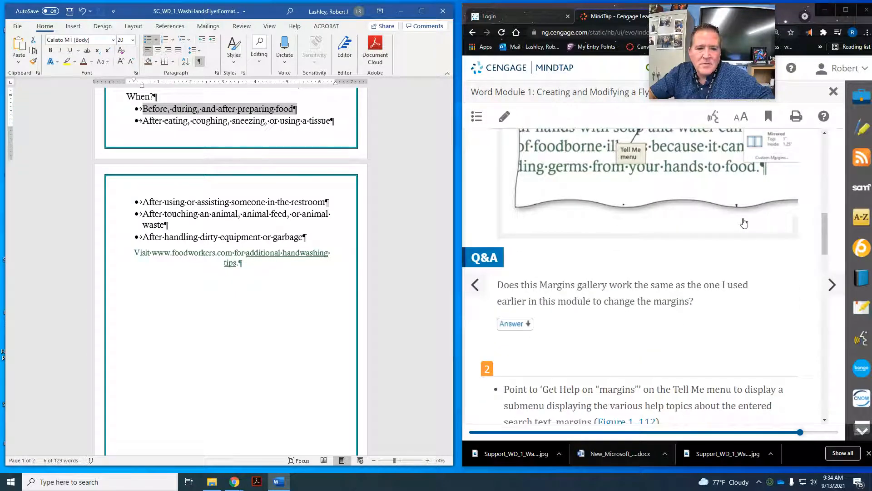
Read the textbook's remaining steps on getting help on margins, from Figure 1-112 through closing the Help pane
{"action": "scroll", "coordinate": [743, 223], "scroll_direction": "down", "scroll_amount": 1}
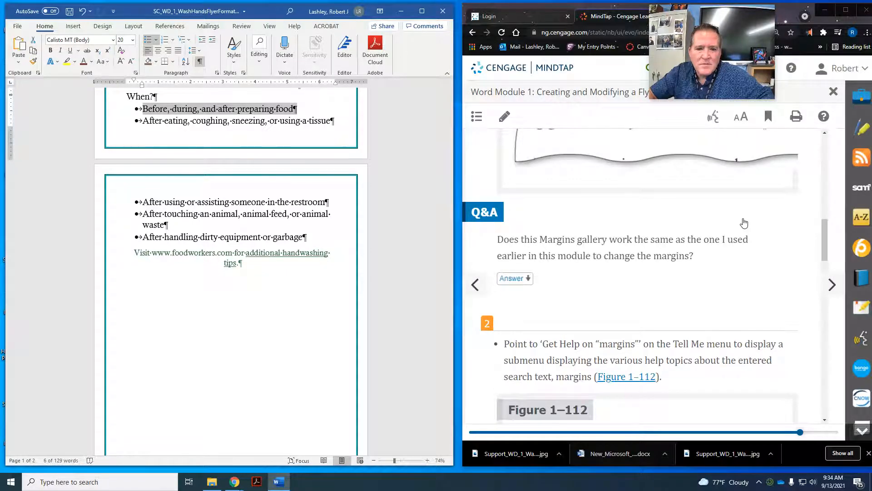
{"action": "scroll", "coordinate": [743, 222], "scroll_direction": "down", "scroll_amount": 3}
{"action": "scroll", "coordinate": [744, 222], "scroll_direction": "down", "scroll_amount": 1}
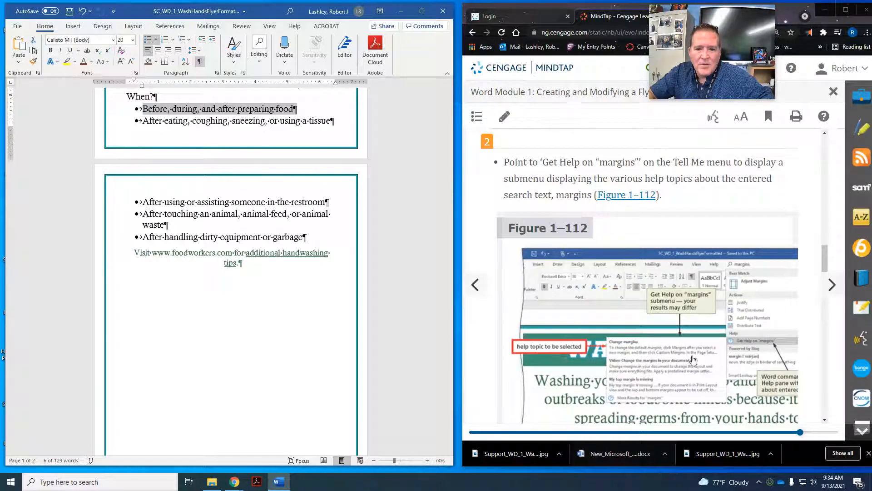
{"action": "scroll", "coordinate": [670, 320], "scroll_direction": "down", "scroll_amount": 6}
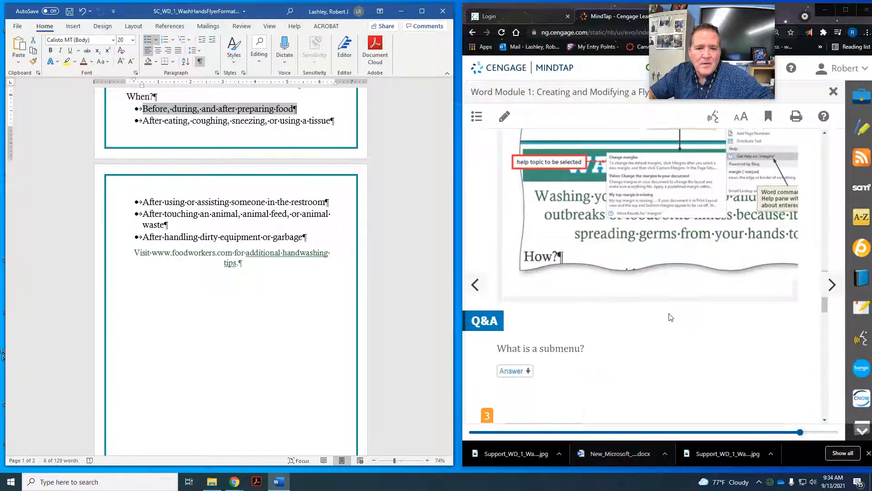
{"action": "scroll", "coordinate": [670, 314], "scroll_direction": "down", "scroll_amount": 1}
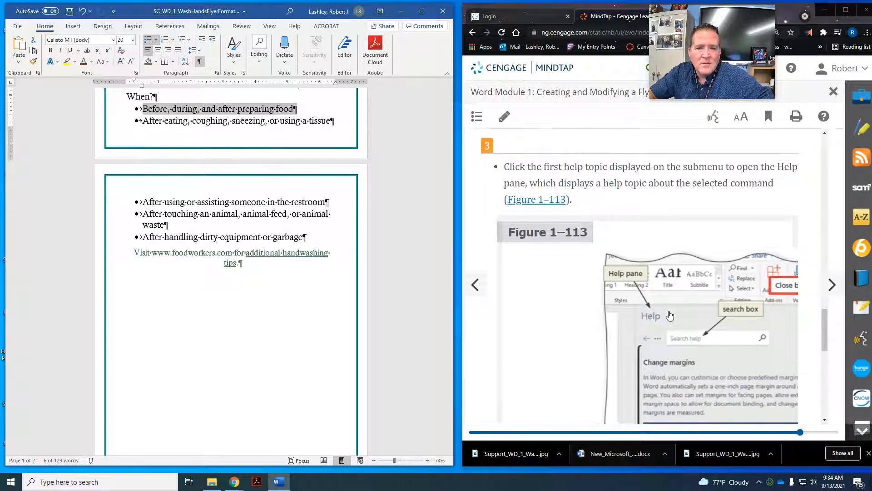
{"action": "scroll", "coordinate": [670, 315], "scroll_direction": "down", "scroll_amount": 2}
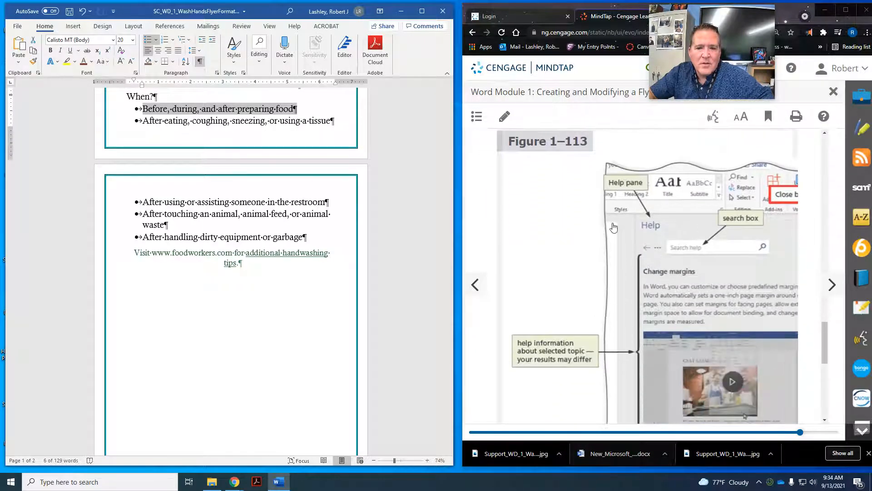
{"action": "scroll", "coordinate": [614, 227], "scroll_direction": "down", "scroll_amount": 7}
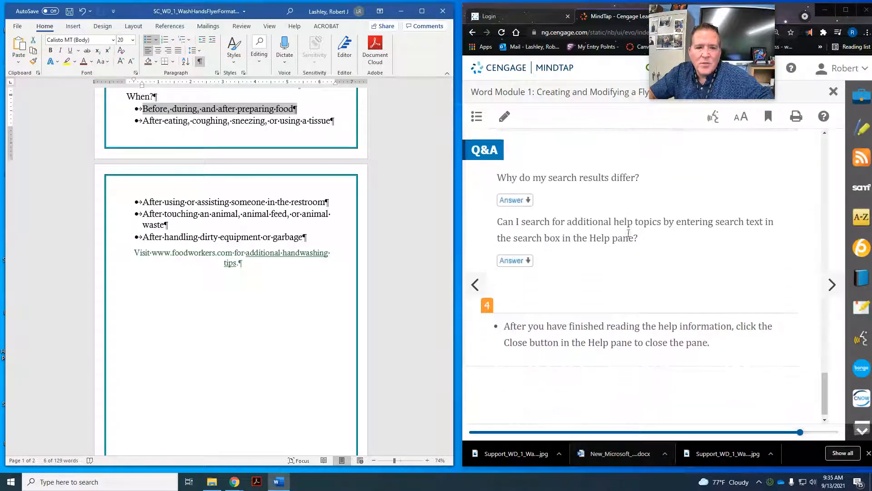
{"action": "scroll", "coordinate": [670, 254], "scroll_direction": "down", "scroll_amount": 1}
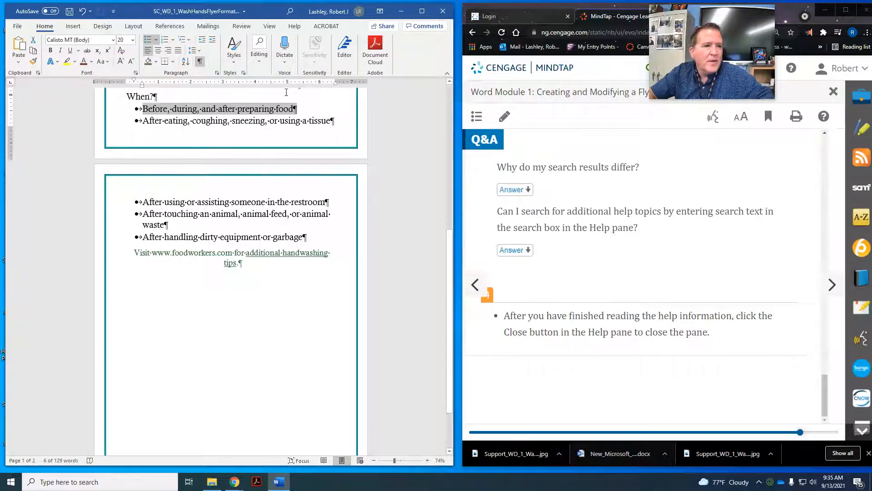
Advance the textbook through section WD 1-10b on the Help pane and skim section WD 1-10c on obtaining help
{"action": "left_click", "coordinate": [836, 290]}
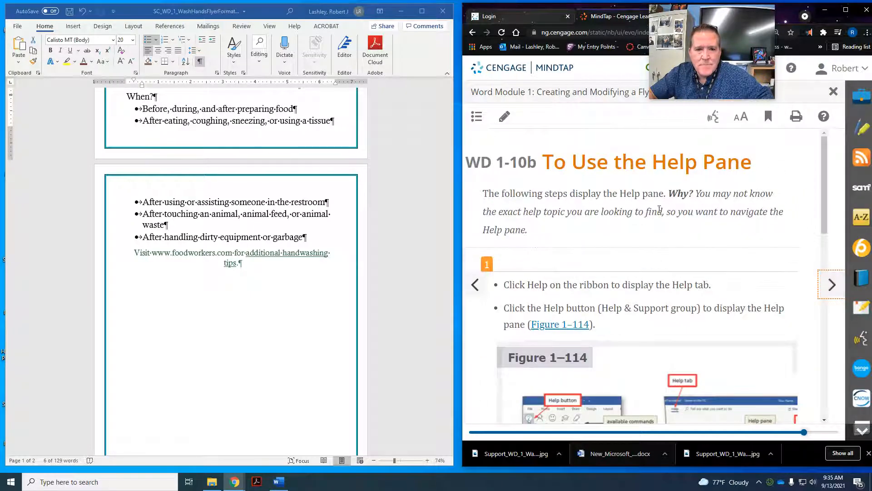
{"action": "scroll", "coordinate": [655, 205], "scroll_direction": "down", "scroll_amount": 5}
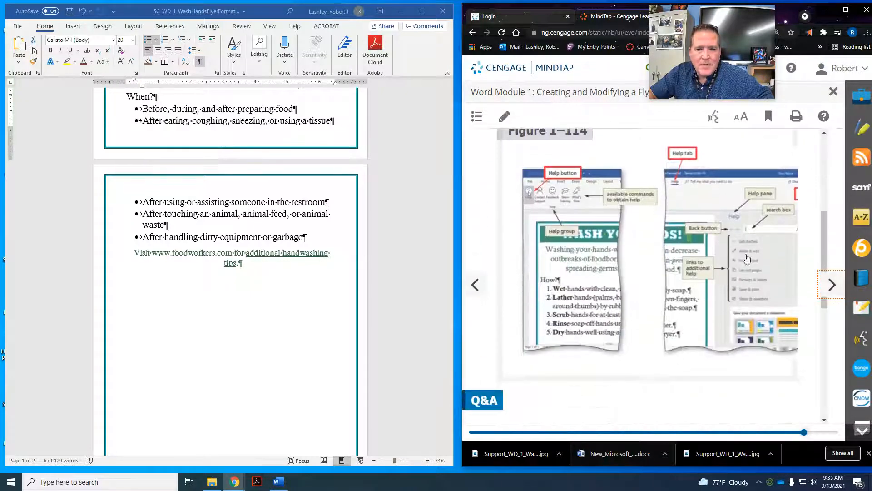
{"action": "left_click", "coordinate": [831, 288]}
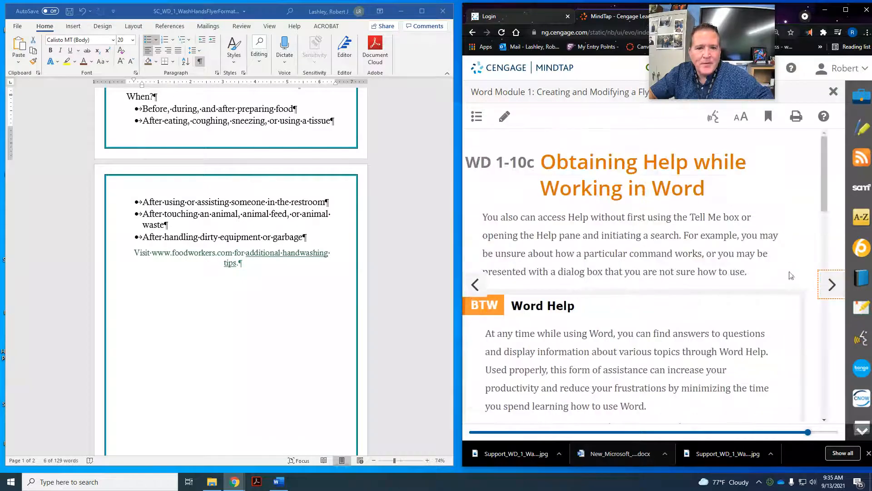
{"action": "scroll", "coordinate": [714, 239], "scroll_direction": "down", "scroll_amount": 6}
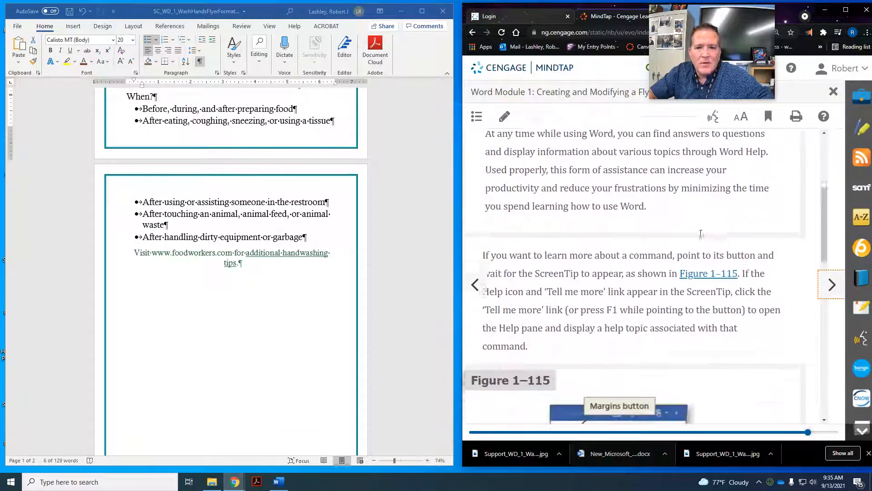
{"action": "scroll", "coordinate": [715, 241], "scroll_direction": "down", "scroll_amount": 6}
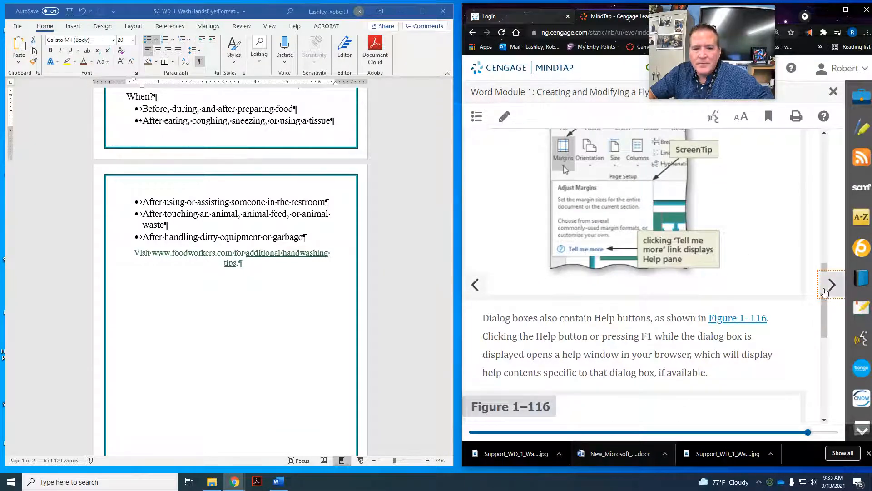
{"action": "scroll", "coordinate": [807, 284], "scroll_direction": "down", "scroll_amount": 5}
Go back from section WD 1-10d to WD 1-10c and review Figures 1-115 and 1-116 on ScreenTip and dialog box help
{"action": "left_click", "coordinate": [831, 284]}
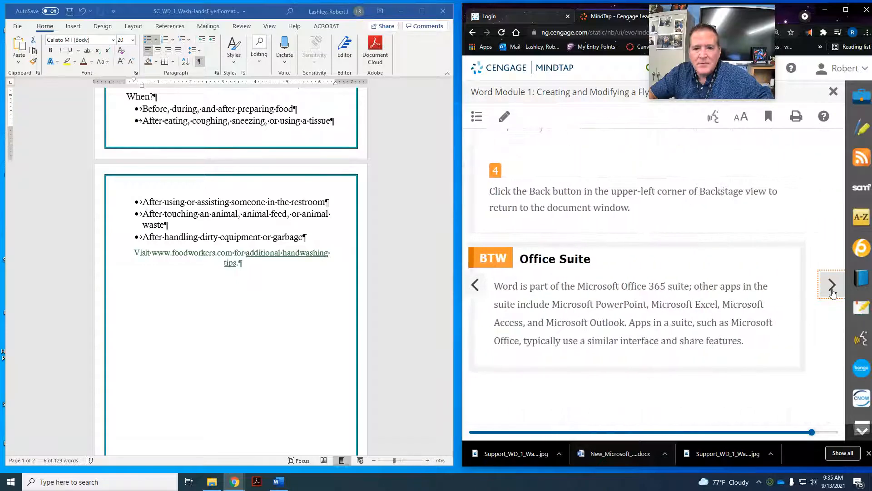
{"action": "left_click", "coordinate": [475, 284]}
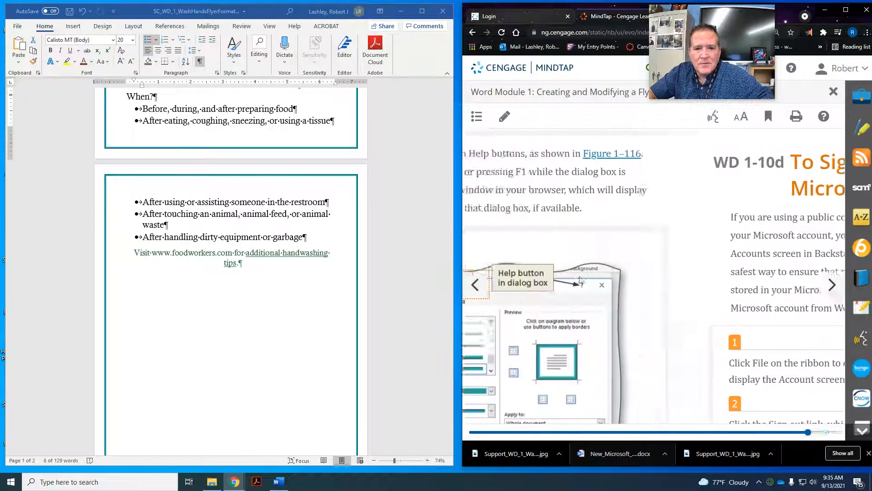
{"action": "scroll", "coordinate": [627, 240], "scroll_direction": "down", "scroll_amount": 5}
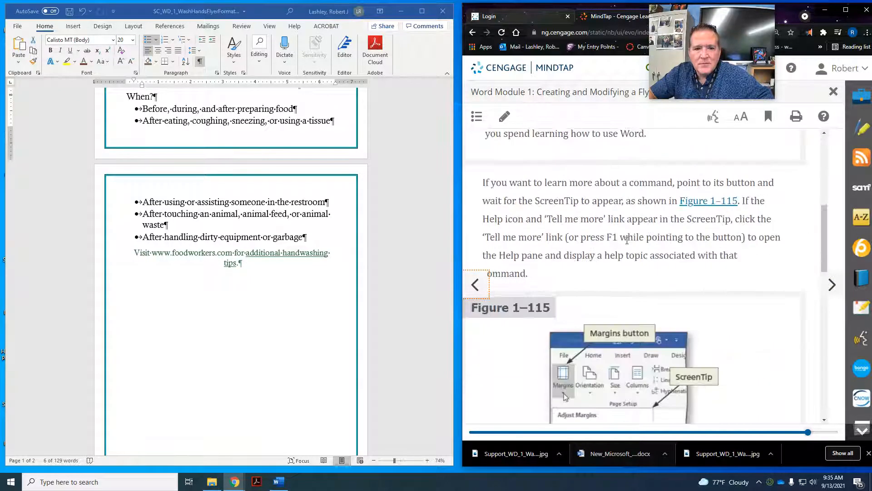
{"action": "scroll", "coordinate": [631, 241], "scroll_direction": "down", "scroll_amount": 8}
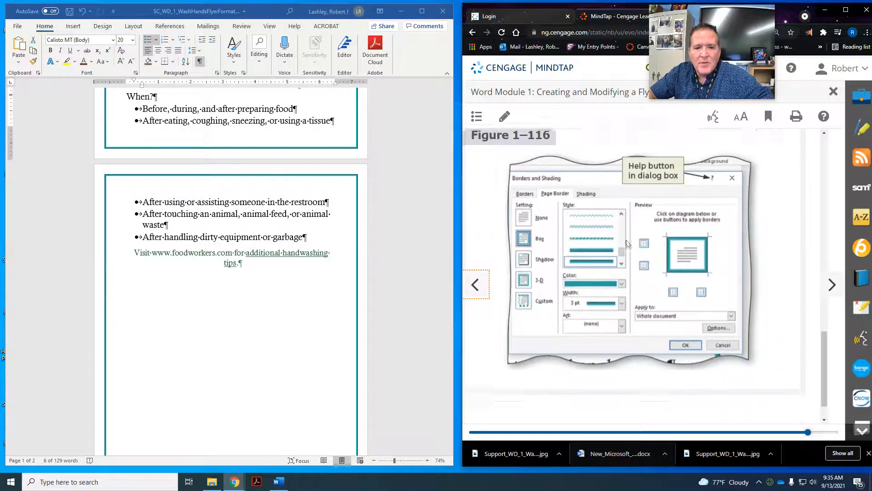
Advance the textbook past signing out to section WD 1-10e on exiting Word and read through Figure 1-117
{"action": "left_click", "coordinate": [832, 285]}
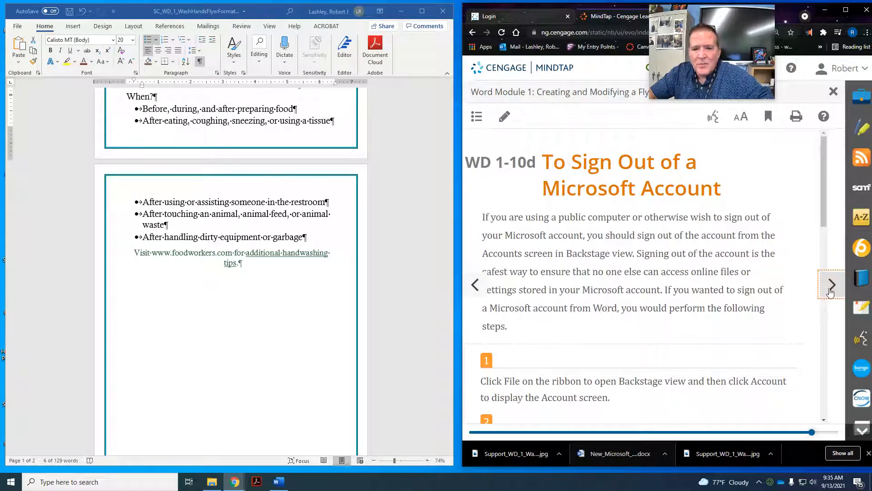
{"action": "left_click", "coordinate": [831, 291]}
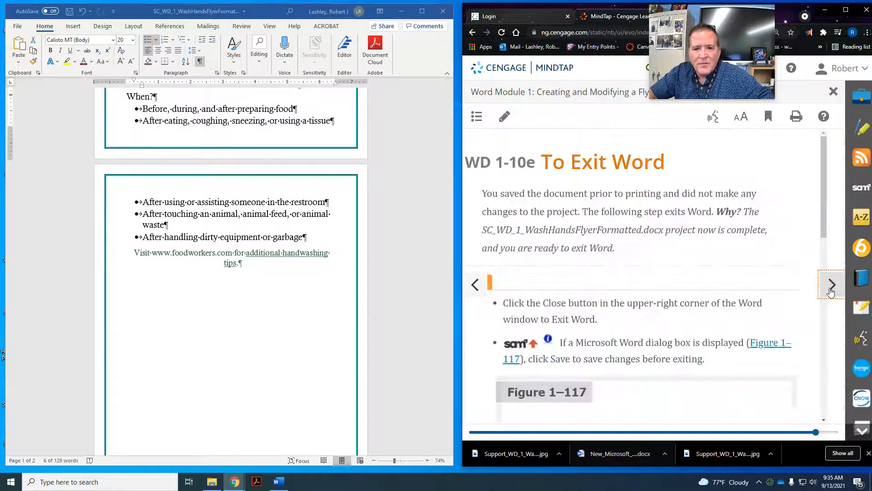
{"action": "scroll", "coordinate": [528, 242], "scroll_direction": "down", "scroll_amount": 2}
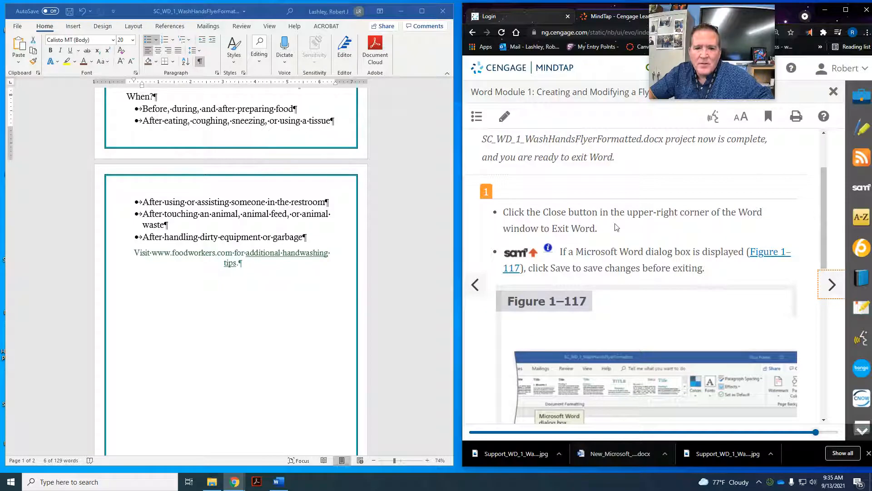
{"action": "scroll", "coordinate": [604, 242], "scroll_direction": "down", "scroll_amount": 2}
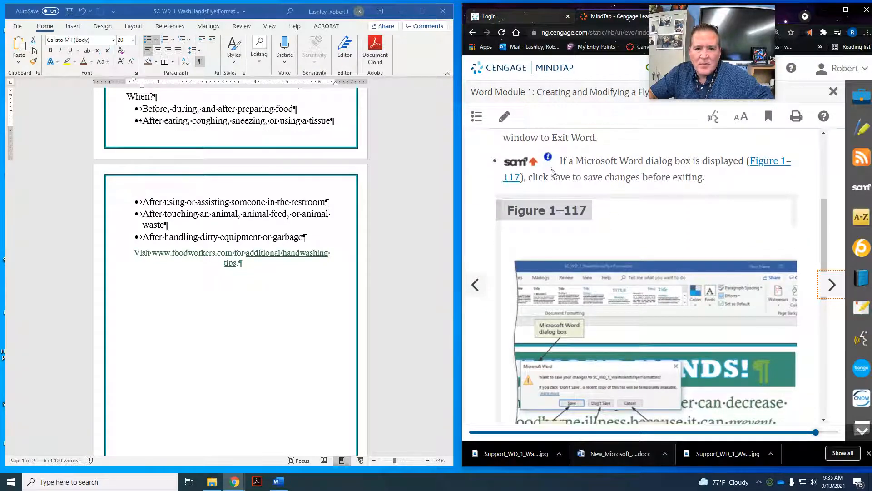
{"action": "scroll", "coordinate": [670, 192], "scroll_direction": "down", "scroll_amount": 1}
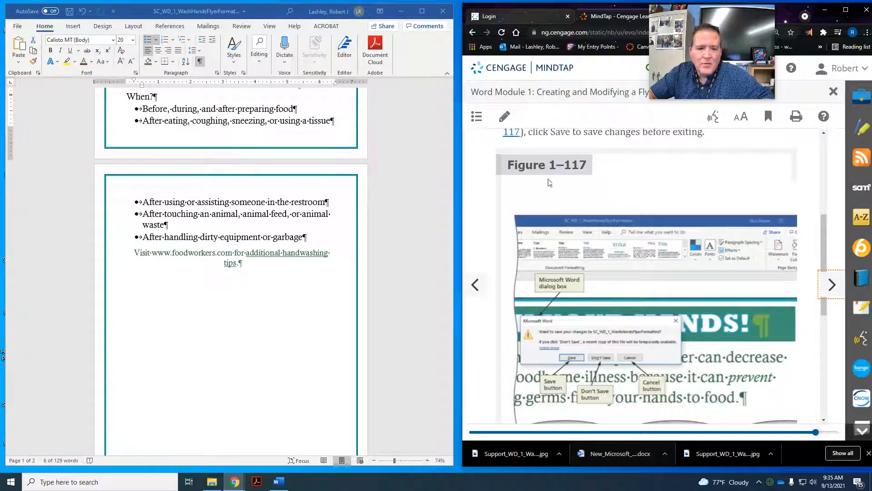
Set the flyer's page margins to Narrow, with 0.5" on every side
{"action": "left_click", "coordinate": [15, 28]}
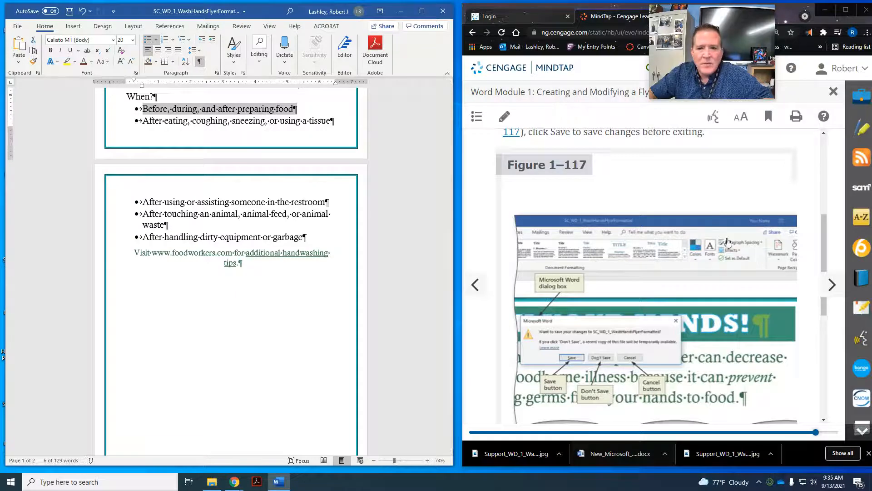
{"action": "scroll", "coordinate": [183, 152], "scroll_direction": "up", "scroll_amount": 4}
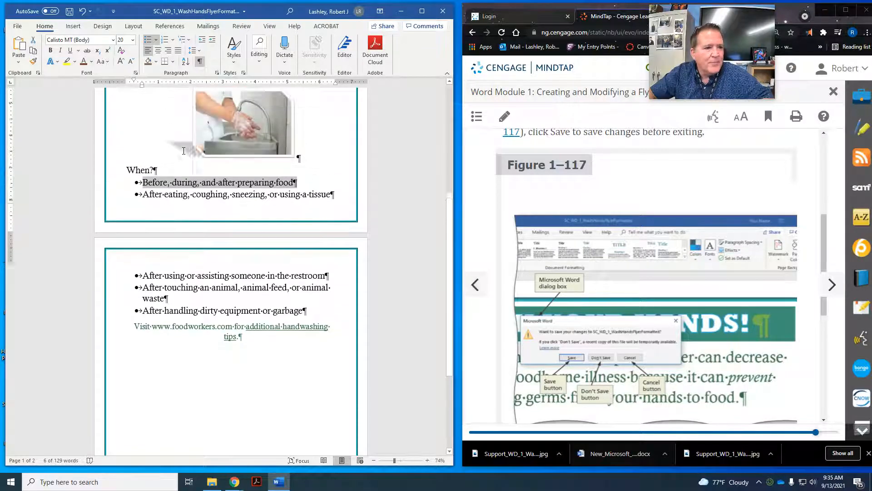
{"action": "scroll", "coordinate": [184, 152], "scroll_direction": "up", "scroll_amount": 4}
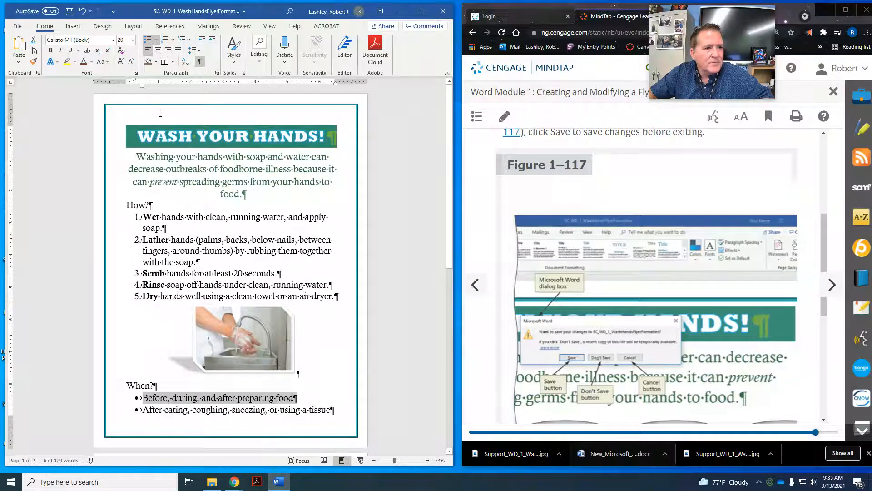
{"action": "left_click", "coordinate": [160, 113]}
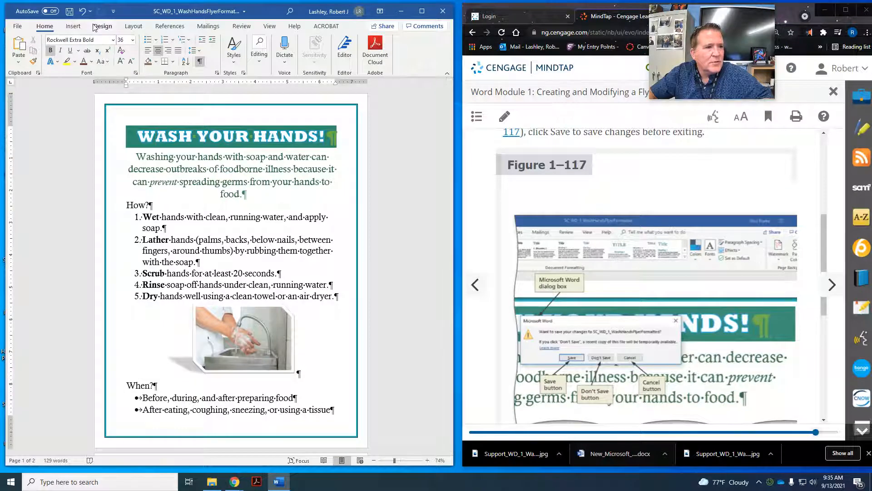
{"action": "left_click", "coordinate": [132, 26]}
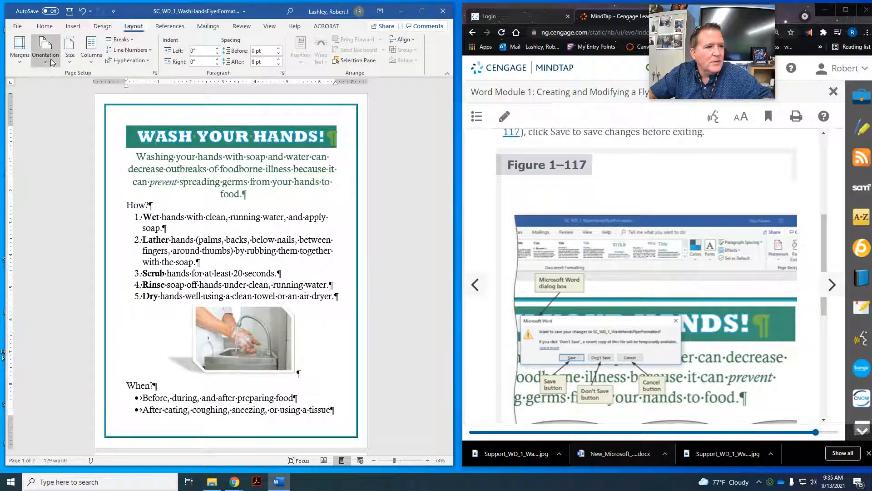
{"action": "left_click", "coordinate": [21, 52]}
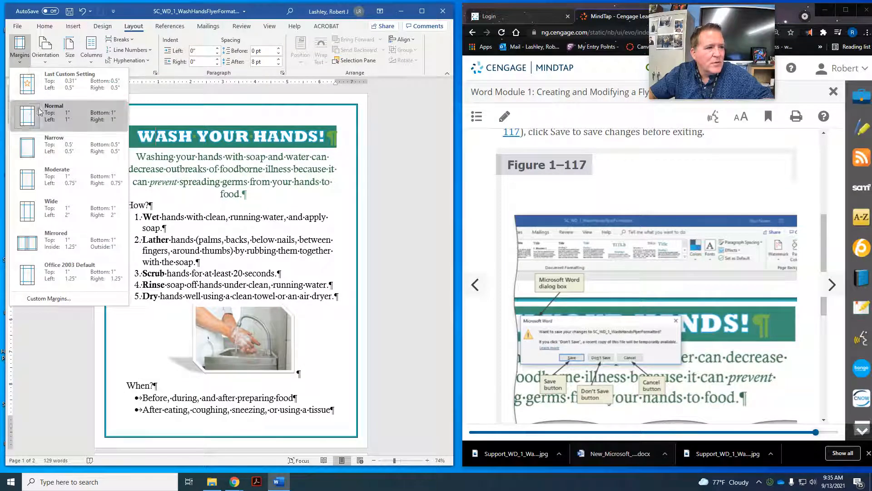
{"action": "left_click", "coordinate": [43, 155]}
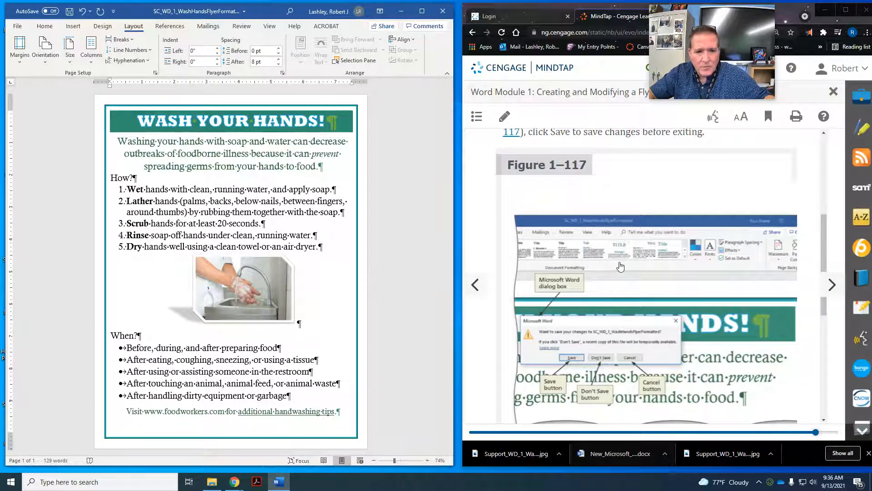
Close the textbook module to return to the course activities and save the flyer document
{"action": "scroll", "coordinate": [645, 248], "scroll_direction": "up", "scroll_amount": 5}
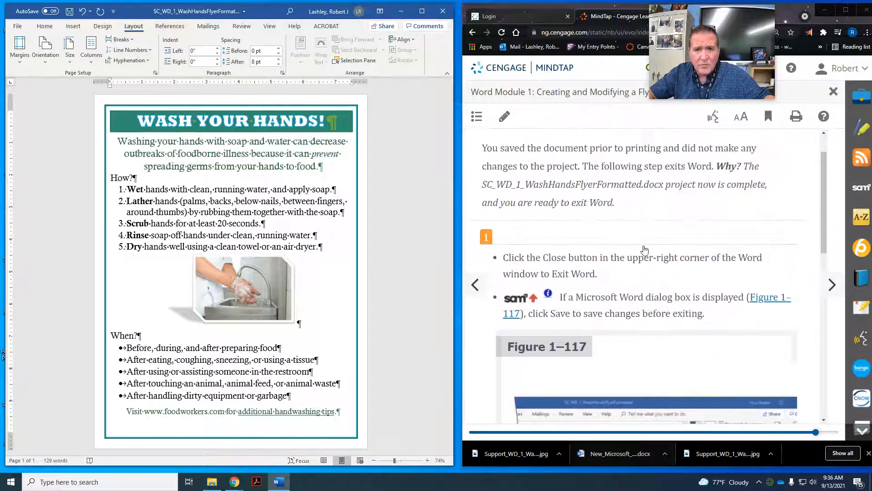
{"action": "left_click", "coordinate": [833, 91]}
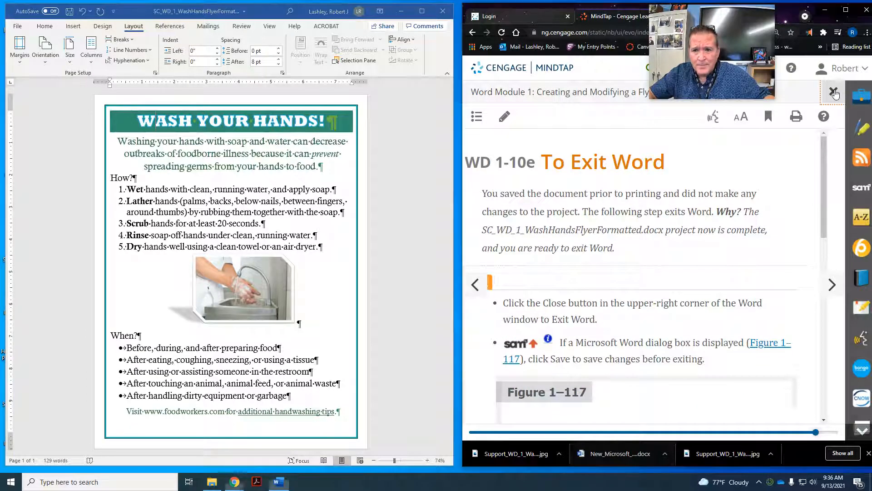
{"action": "left_click", "coordinate": [69, 12]}
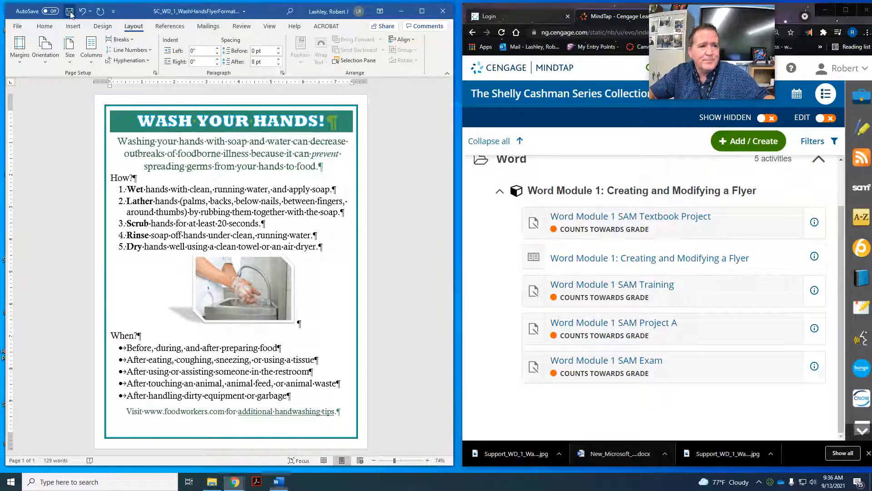
Open the Word Module 1 SAM Textbook Project, reload the page, start the assignment, and show its Save Work to SAM section
{"action": "left_click", "coordinate": [636, 217]}
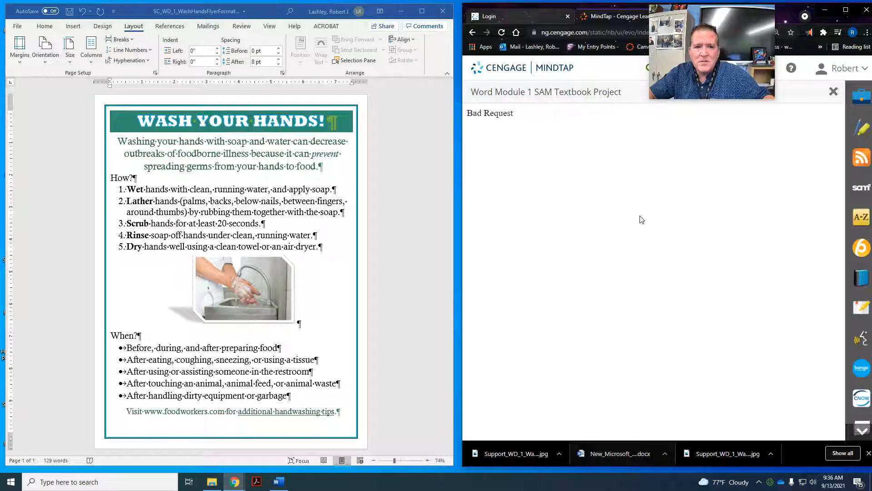
{"action": "left_click", "coordinate": [502, 38]}
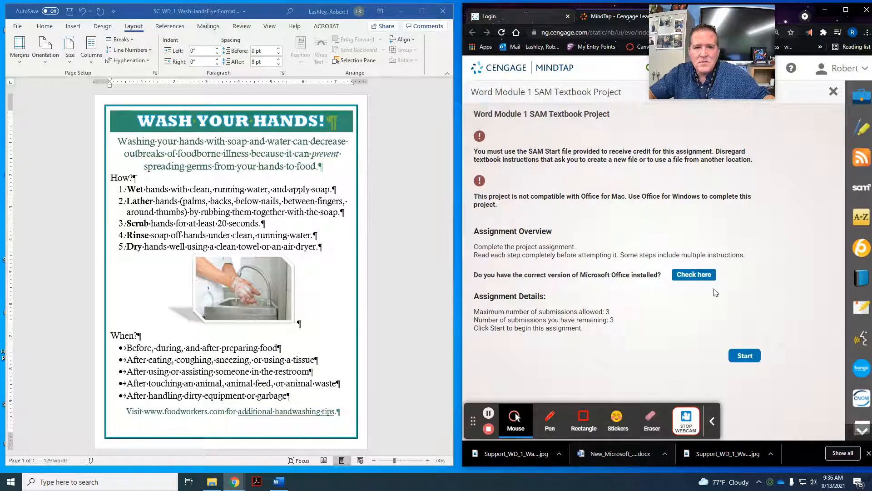
{"action": "left_click", "coordinate": [742, 355]}
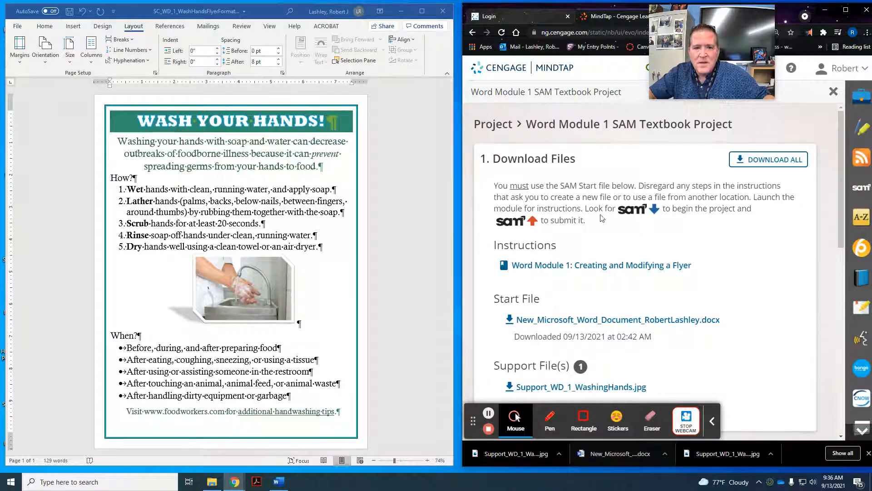
{"action": "scroll", "coordinate": [638, 223], "scroll_direction": "down", "scroll_amount": 2}
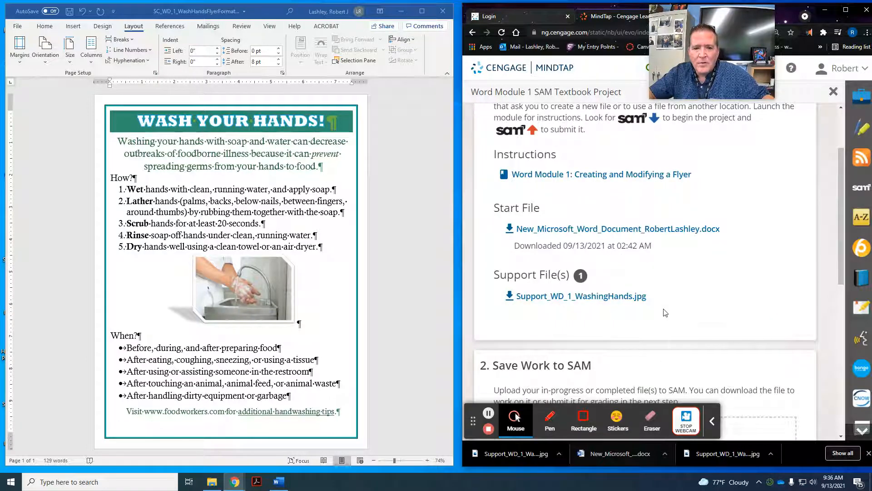
Set up a Word copy of the flyer in Downloads, appending an underscore and the student's full name to SC_WD_1_WashHandsFlyerFormatted
{"action": "scroll", "coordinate": [669, 310], "scroll_direction": "down", "scroll_amount": 3}
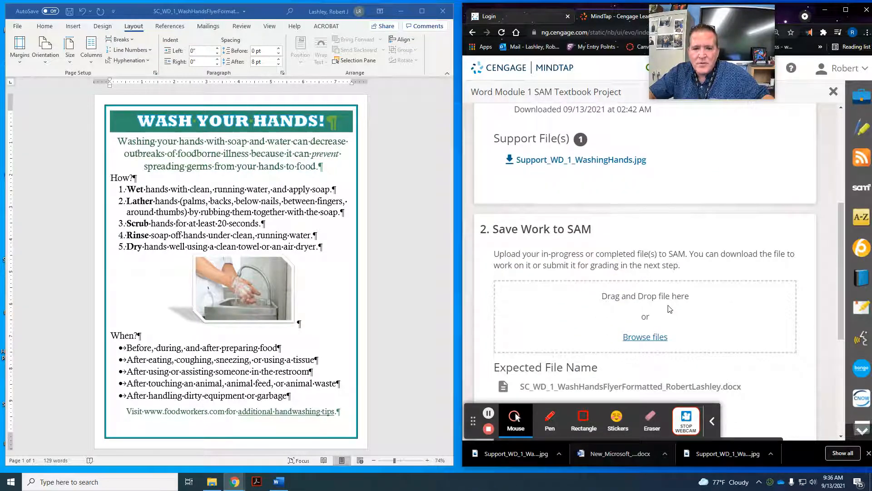
{"action": "scroll", "coordinate": [669, 309], "scroll_direction": "down", "scroll_amount": 1}
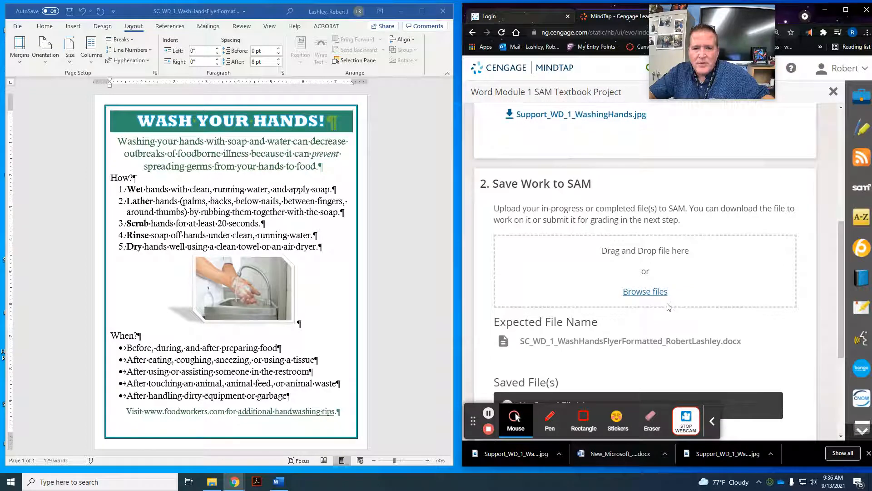
{"action": "left_click", "coordinate": [17, 27]}
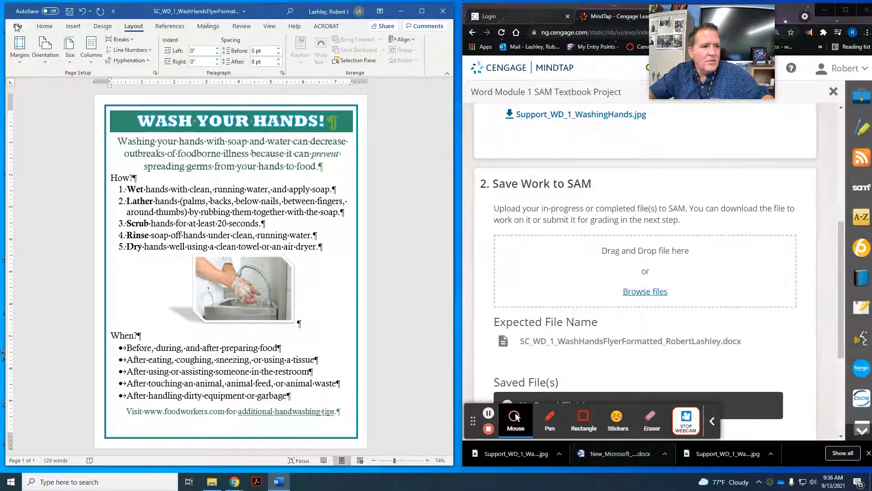
{"action": "left_click", "coordinate": [17, 27]}
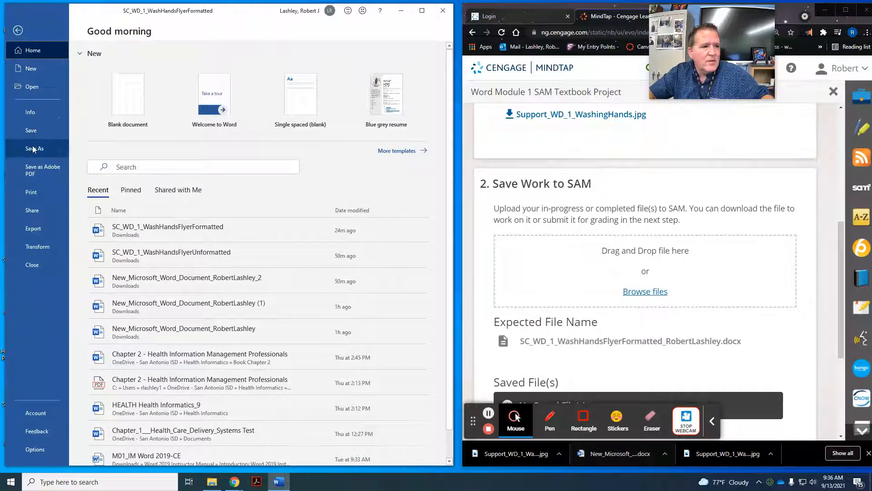
{"action": "left_click", "coordinate": [33, 147]}
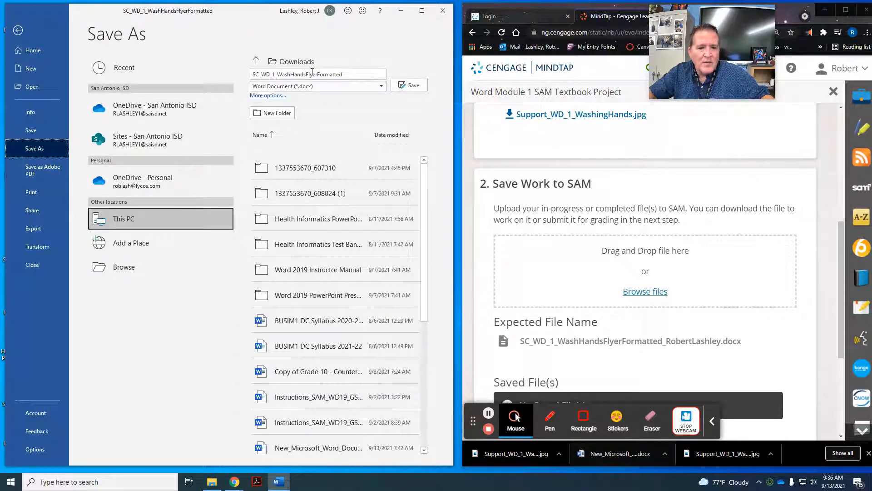
{"action": "left_click", "coordinate": [343, 75]}
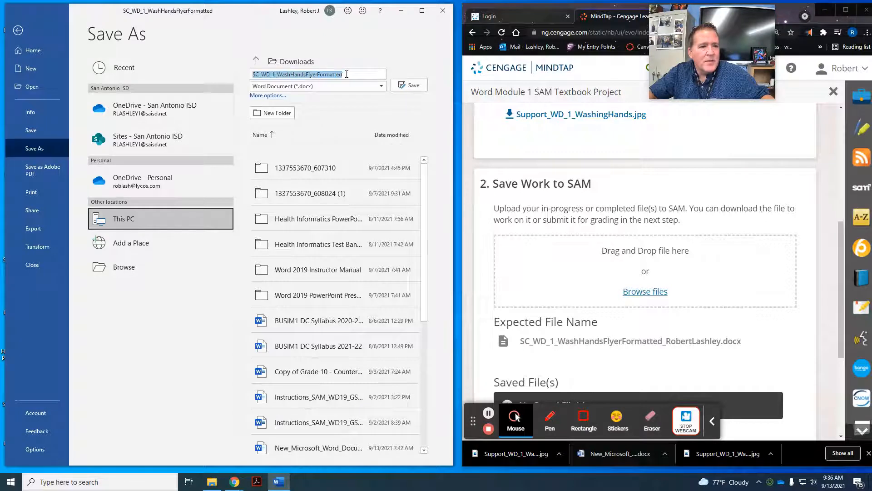
{"action": "left_click", "coordinate": [347, 74]}
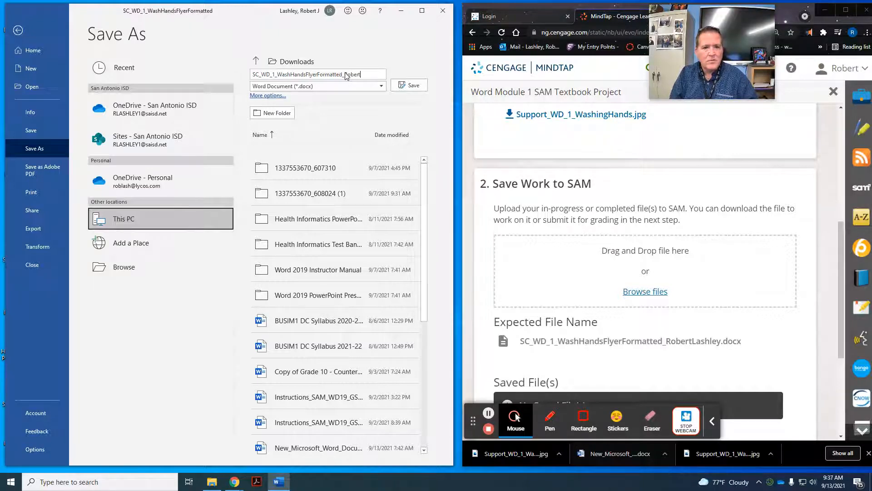
{"action": "type", "text": "_RobertLashley"}
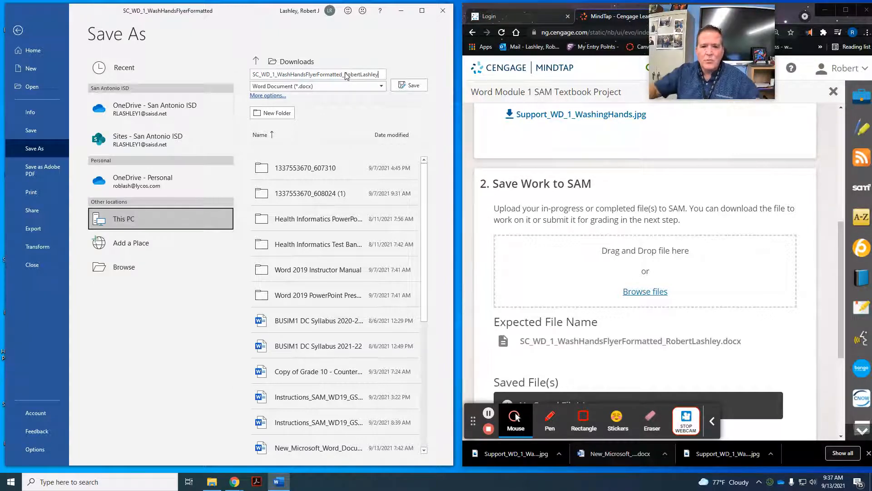
Compare the new file name with SAM's Expected File Name and save the flyer copy in Downloads
{"action": "left_click", "coordinate": [722, 348]}
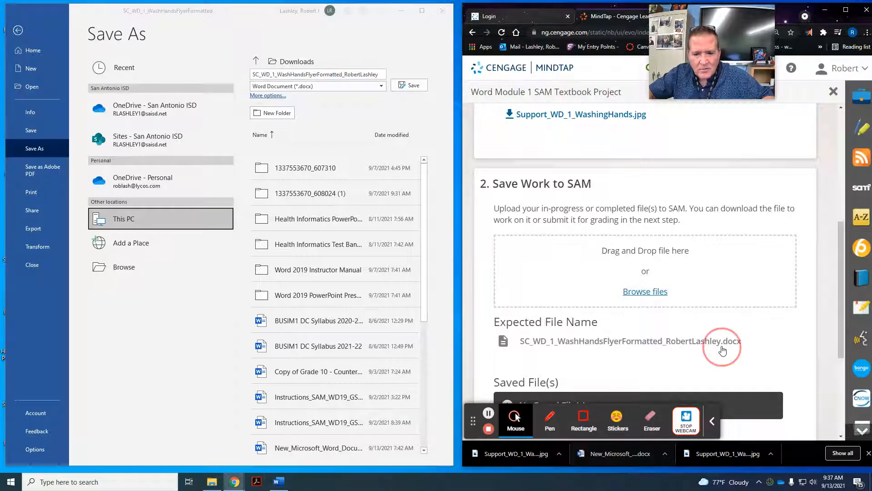
{"action": "left_click_drag", "start_coordinate": [722, 345], "coordinate": [730, 345]}
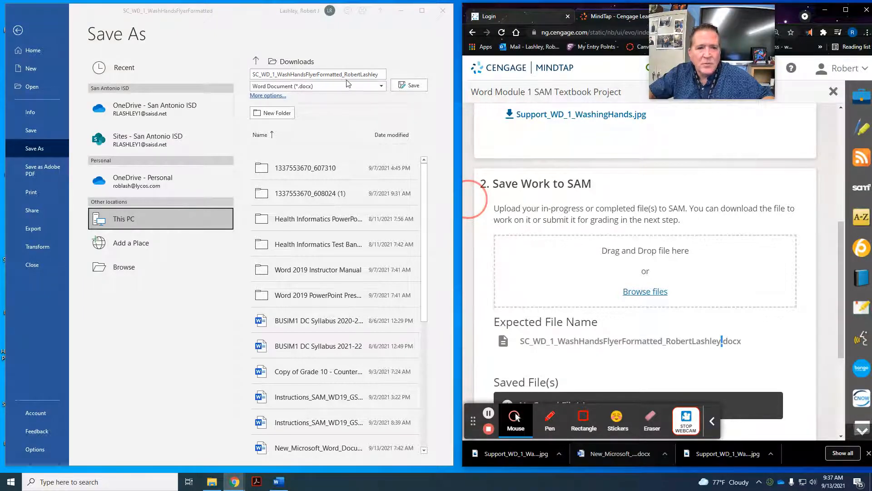
{"action": "left_click", "coordinate": [647, 296]}
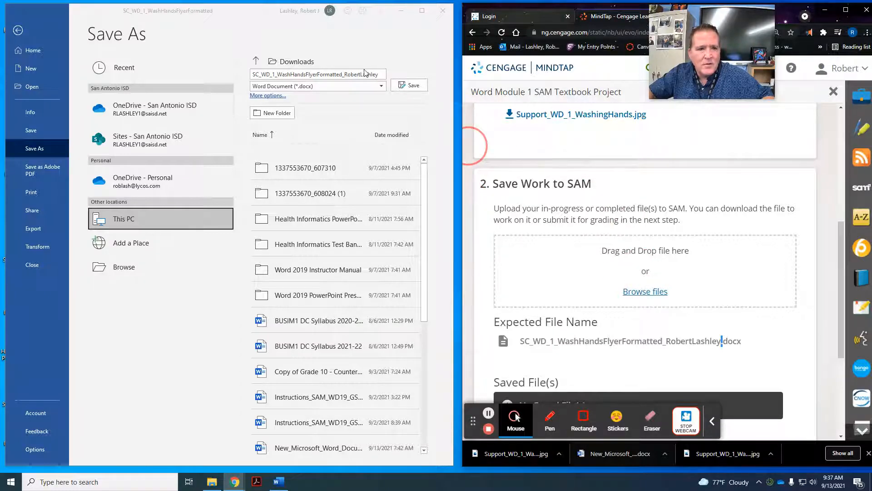
{"action": "left_click", "coordinate": [405, 86]}
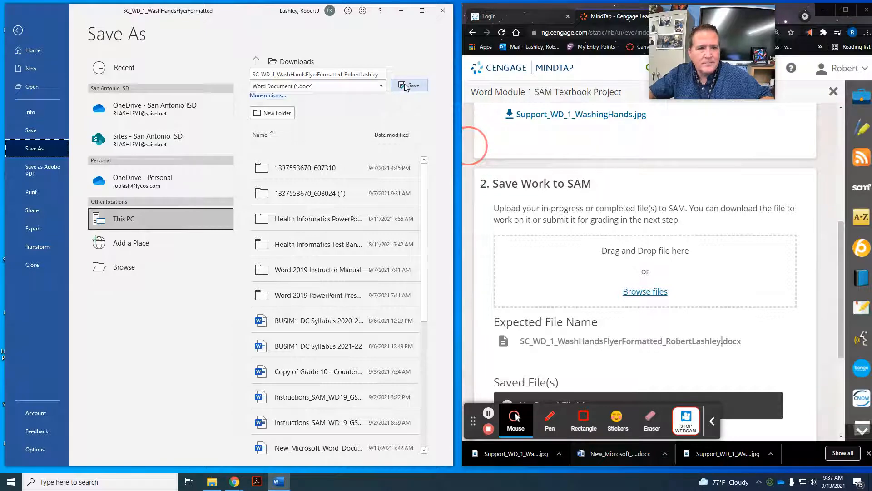
{"action": "left_click", "coordinate": [406, 87]}
Upload the name-suffixed SC_WD_1_WashHandsFlyerFormatted document from Downloads to the Save Work to SAM section
{"action": "left_click", "coordinate": [560, 253]}
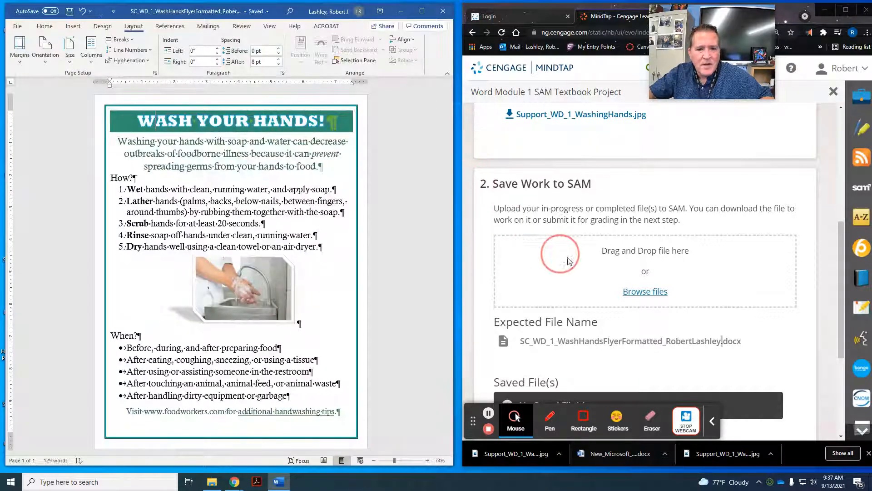
{"action": "left_click", "coordinate": [632, 291]}
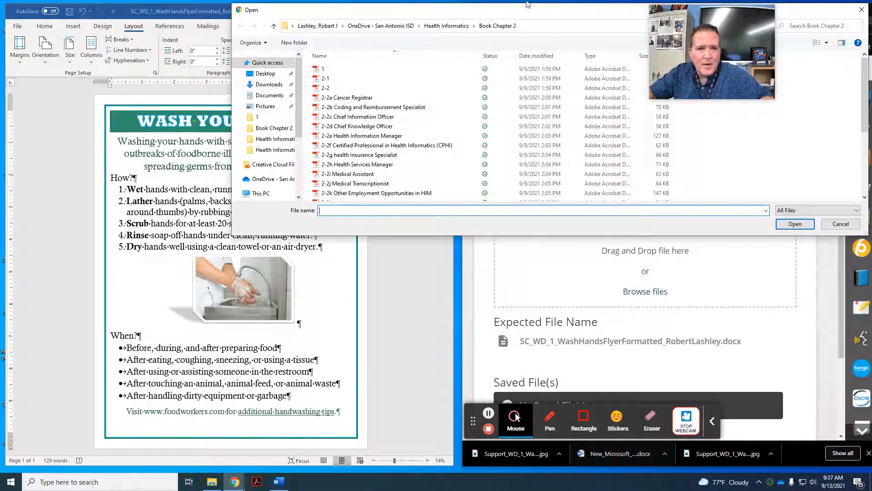
{"action": "left_click", "coordinate": [269, 85]}
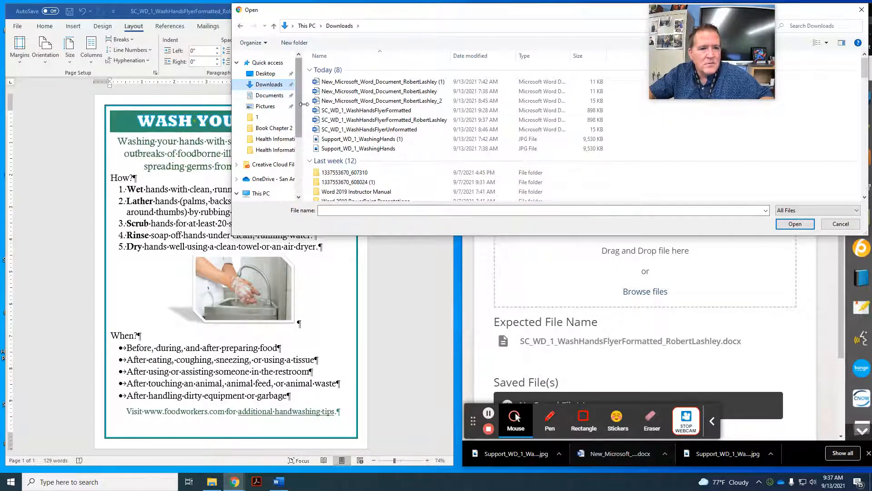
{"action": "left_click", "coordinate": [411, 121]}
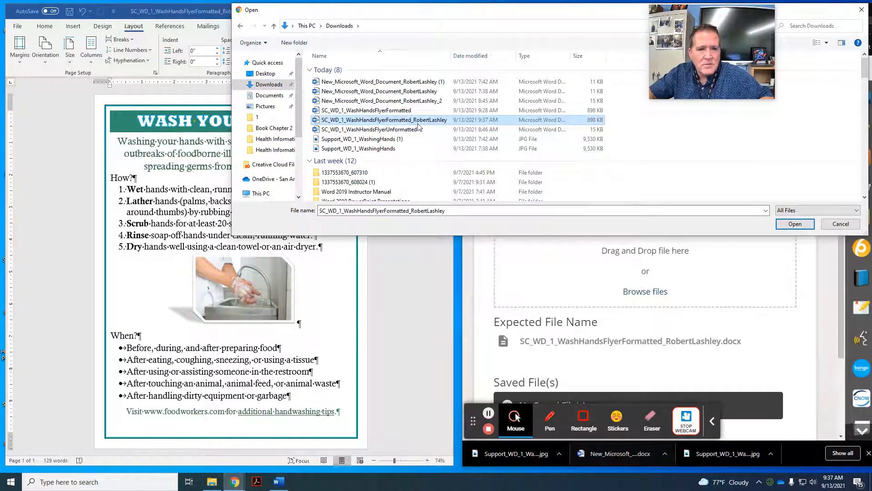
{"action": "left_click", "coordinate": [793, 225]}
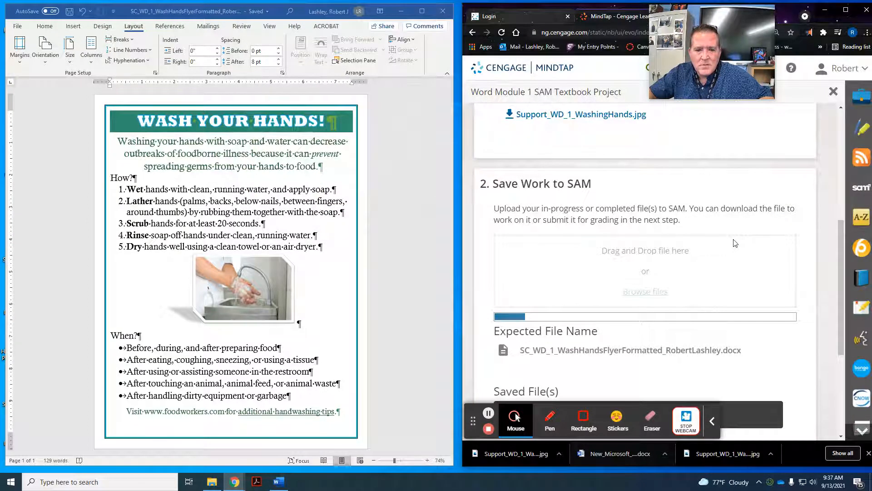
Submit the saved flyer file for grading and show the project's attempt history
{"action": "scroll", "coordinate": [736, 243], "scroll_direction": "down", "scroll_amount": 2}
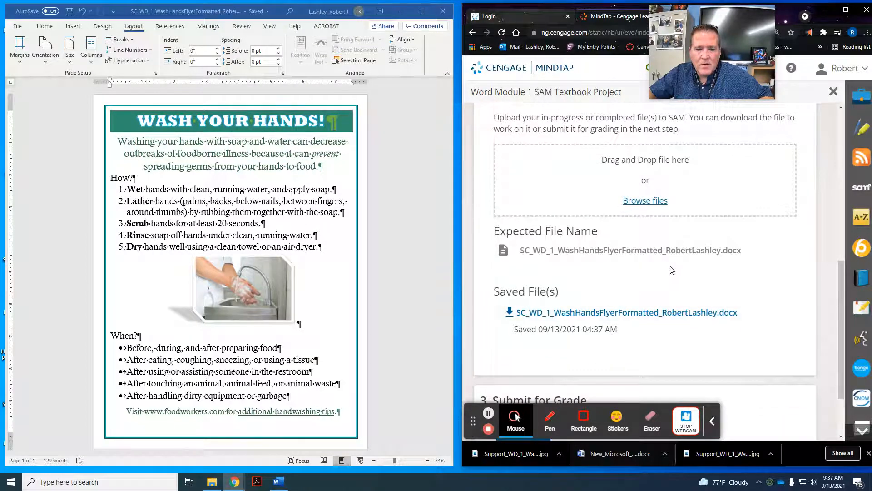
{"action": "scroll", "coordinate": [656, 273], "scroll_direction": "down", "scroll_amount": 2}
{"action": "left_click", "coordinate": [532, 352]}
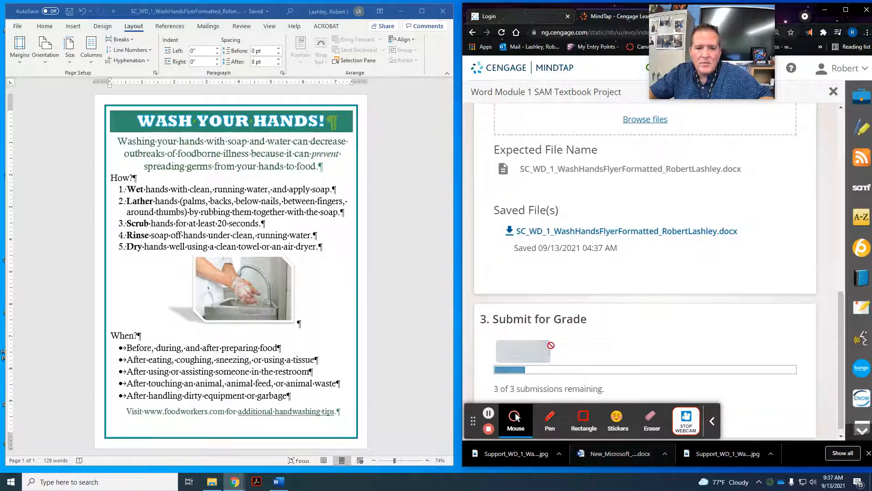
{"action": "scroll", "coordinate": [776, 319], "scroll_direction": "down", "scroll_amount": 2}
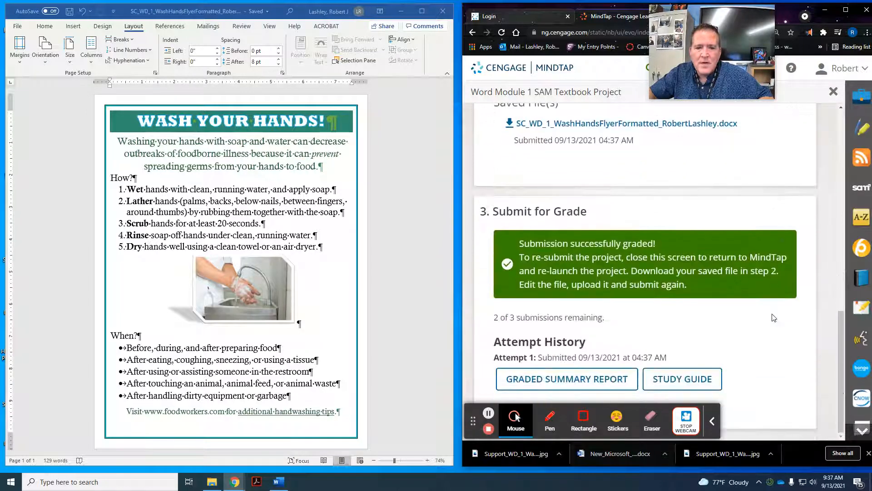